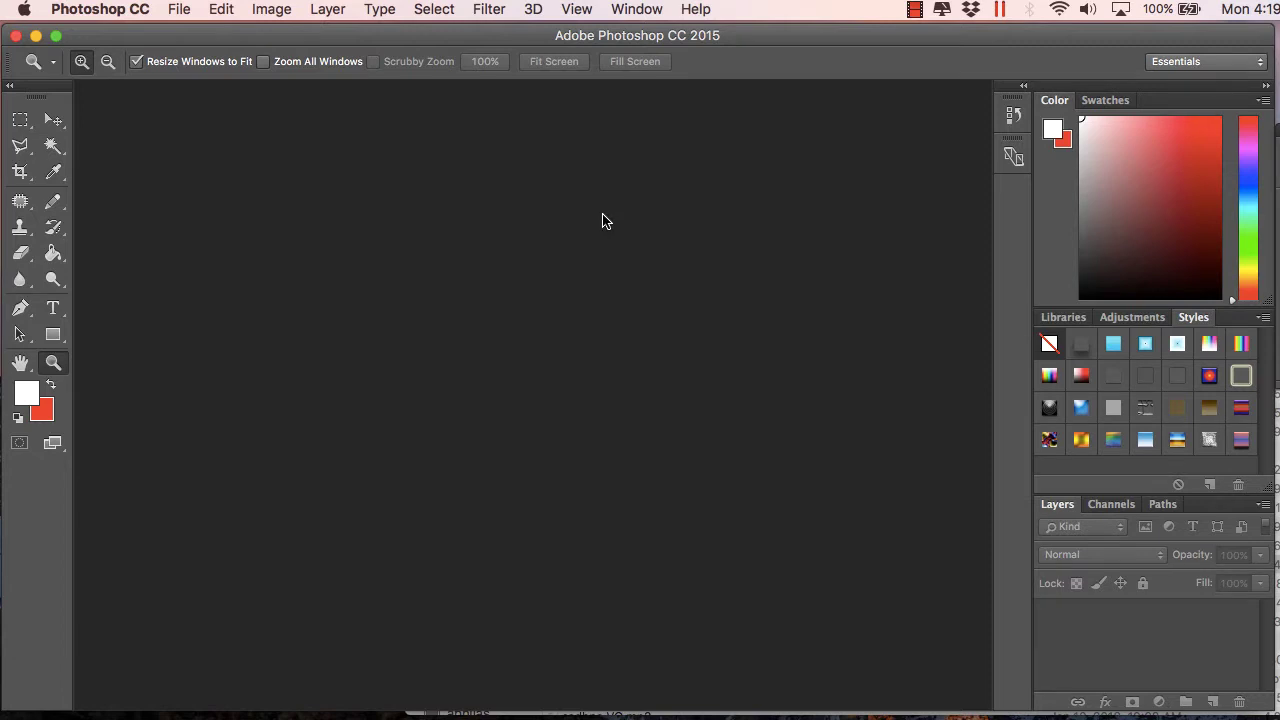
# - Create a new document from the Web document type, 1280 pixels wide and 2000 pixels high, and collapse the device preview
pyautogui.click(184, 11)
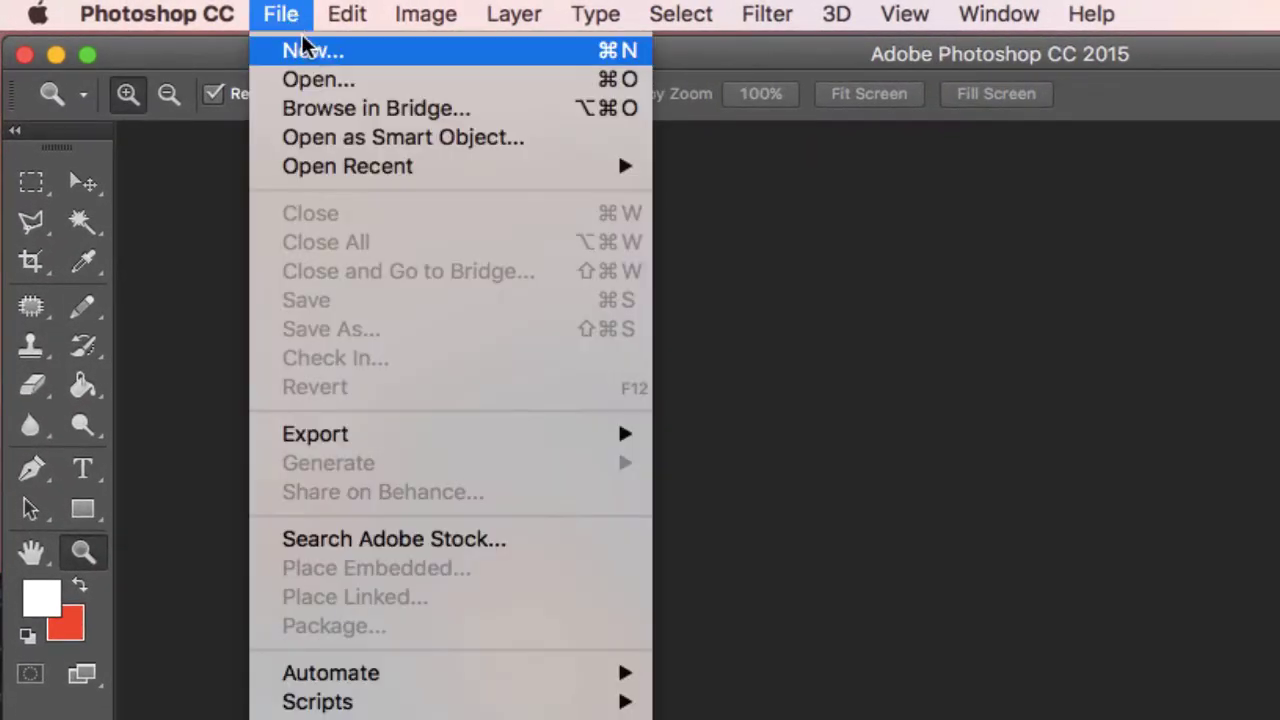
pyautogui.click(305, 45)
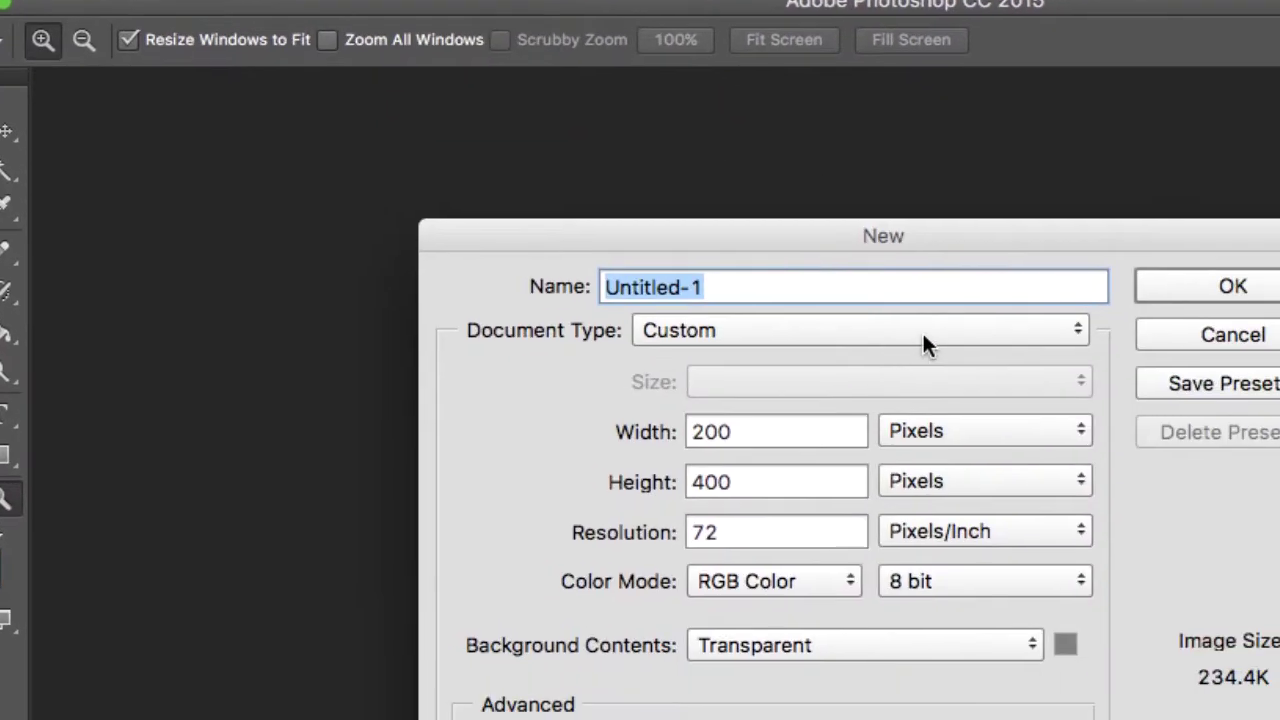
pyautogui.click(923, 336)
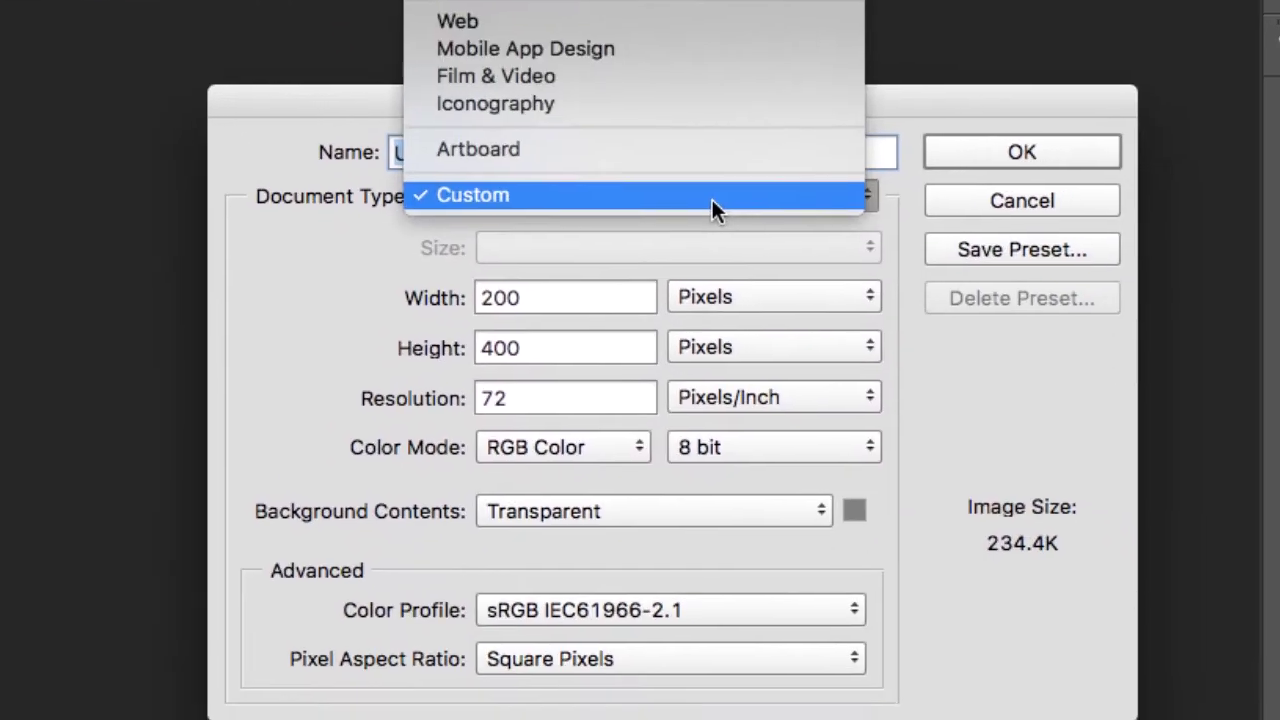
pyautogui.click(661, 16)
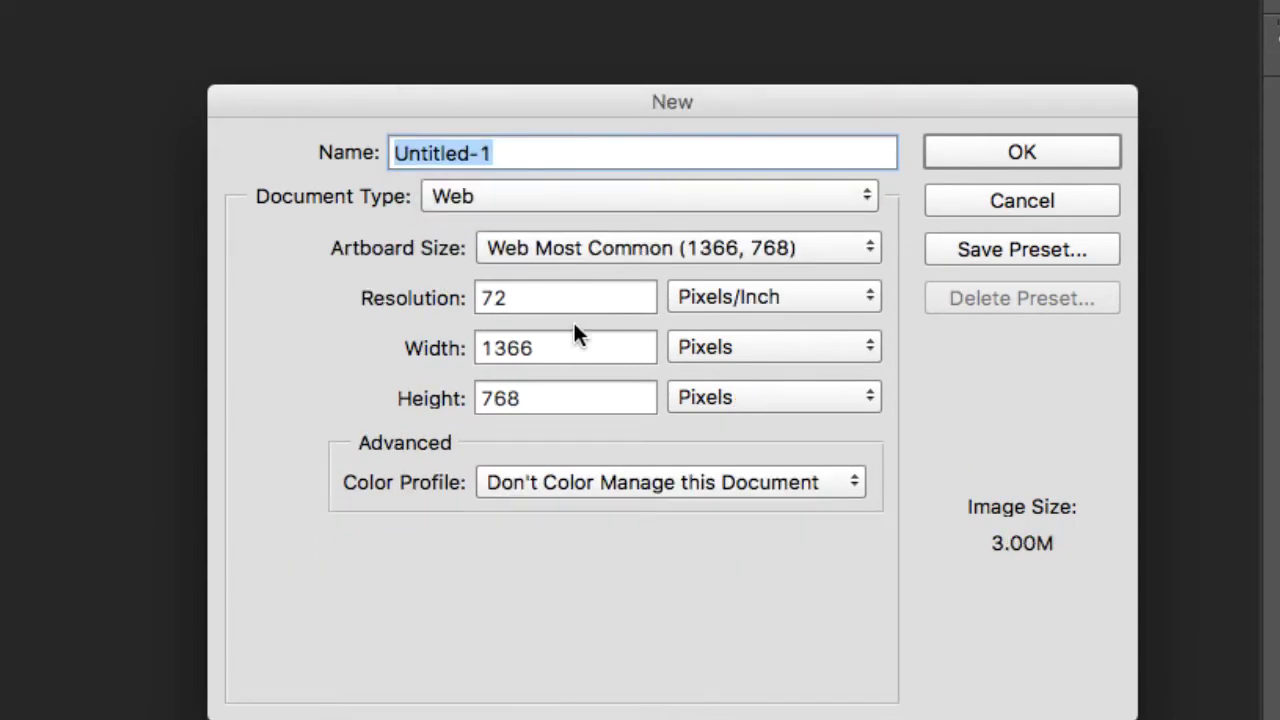
pyautogui.doubleClick(577, 357)
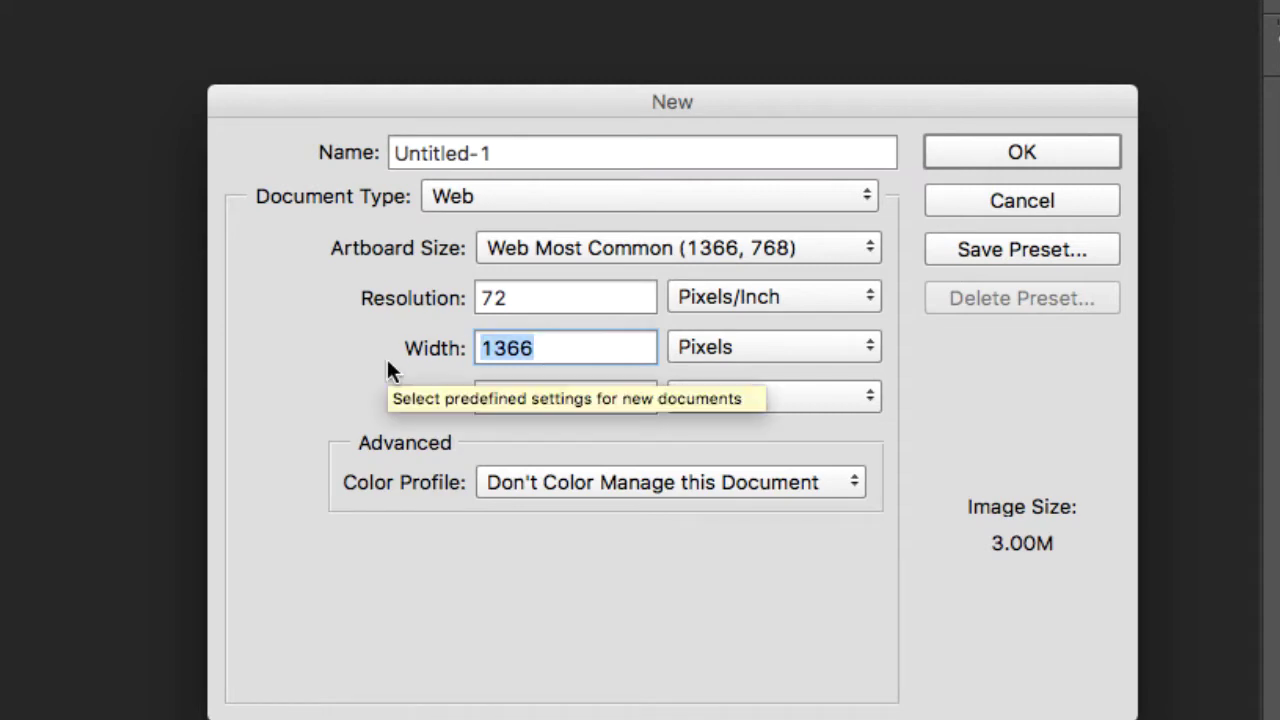
pyautogui.write('1280')
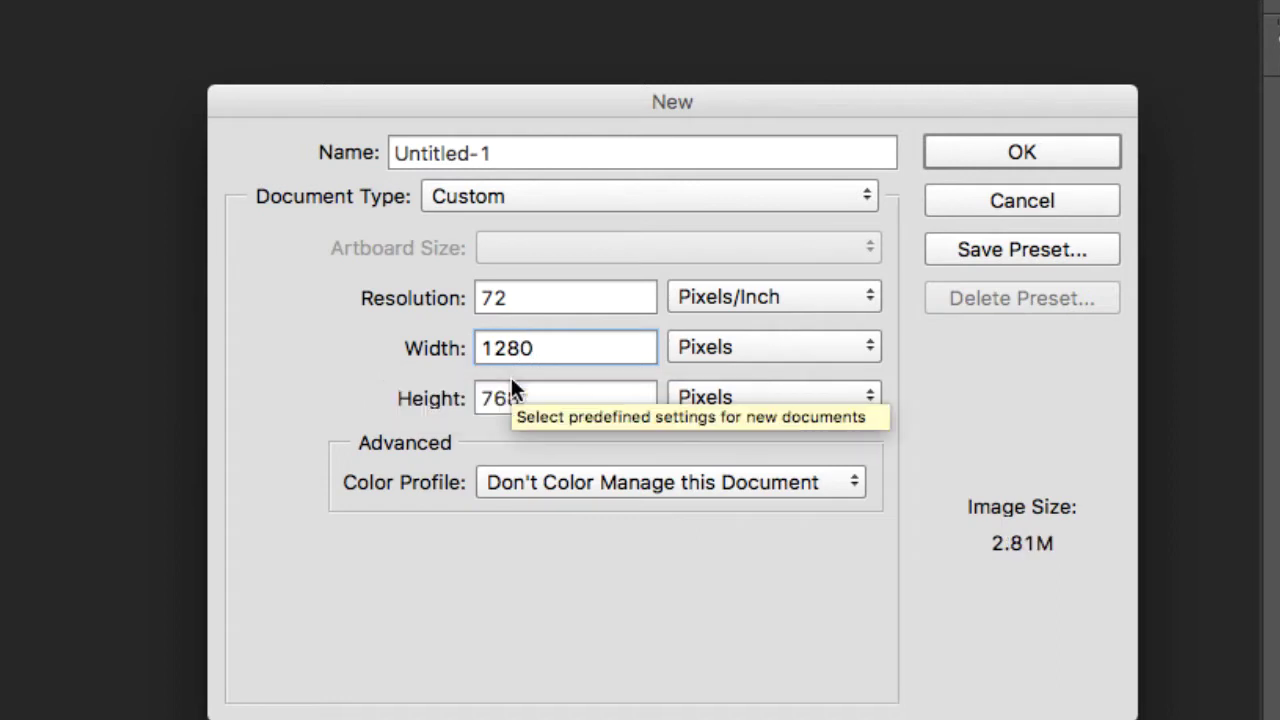
pyautogui.doubleClick(606, 400)
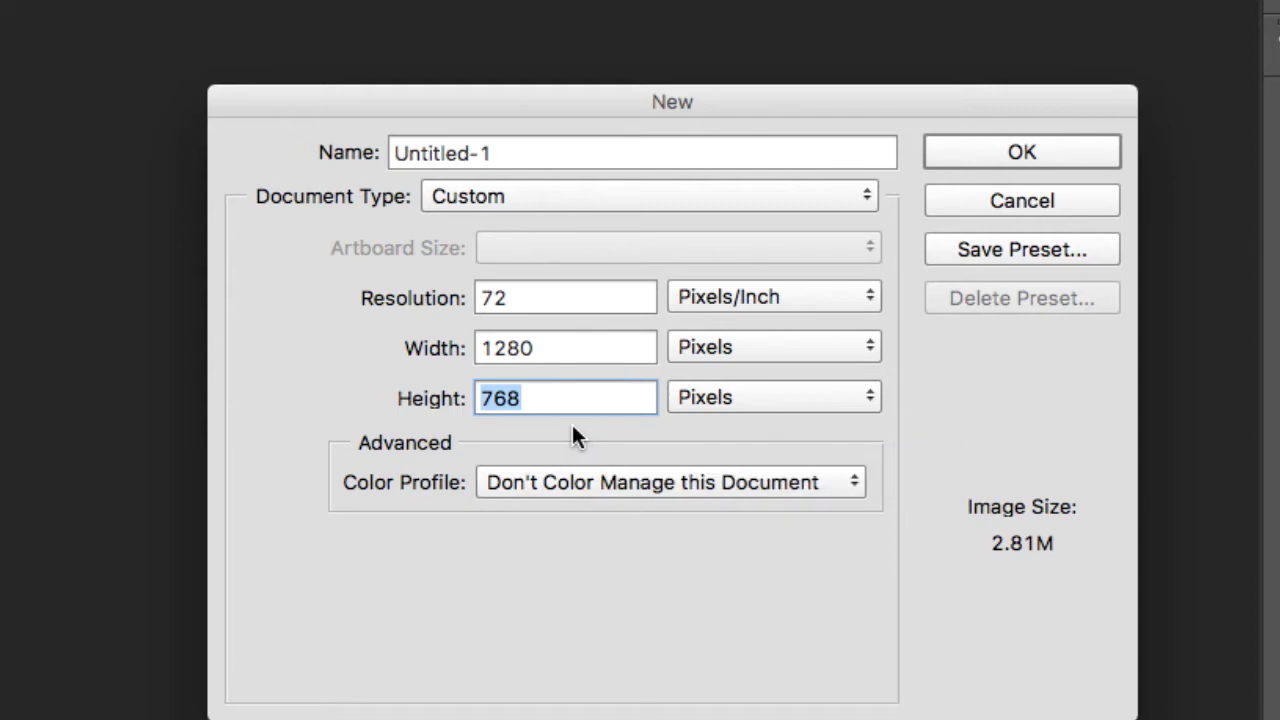
pyautogui.write('2000')
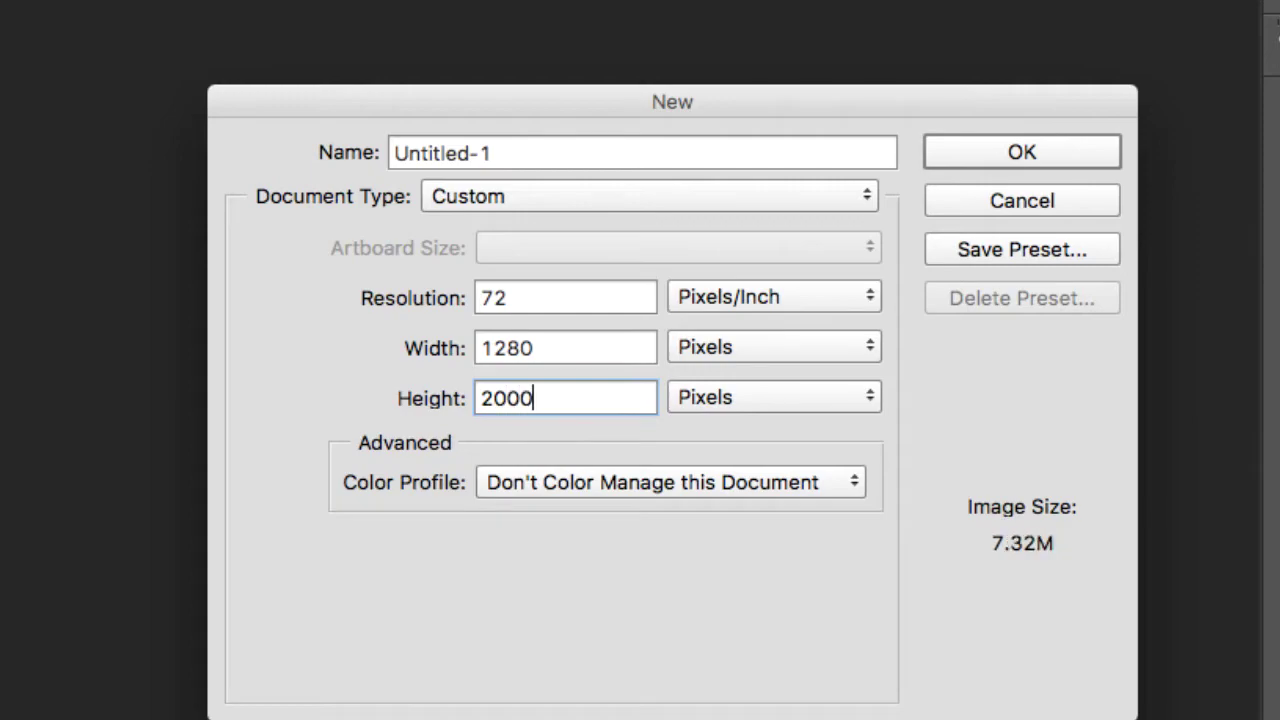
pyautogui.click(1022, 151)
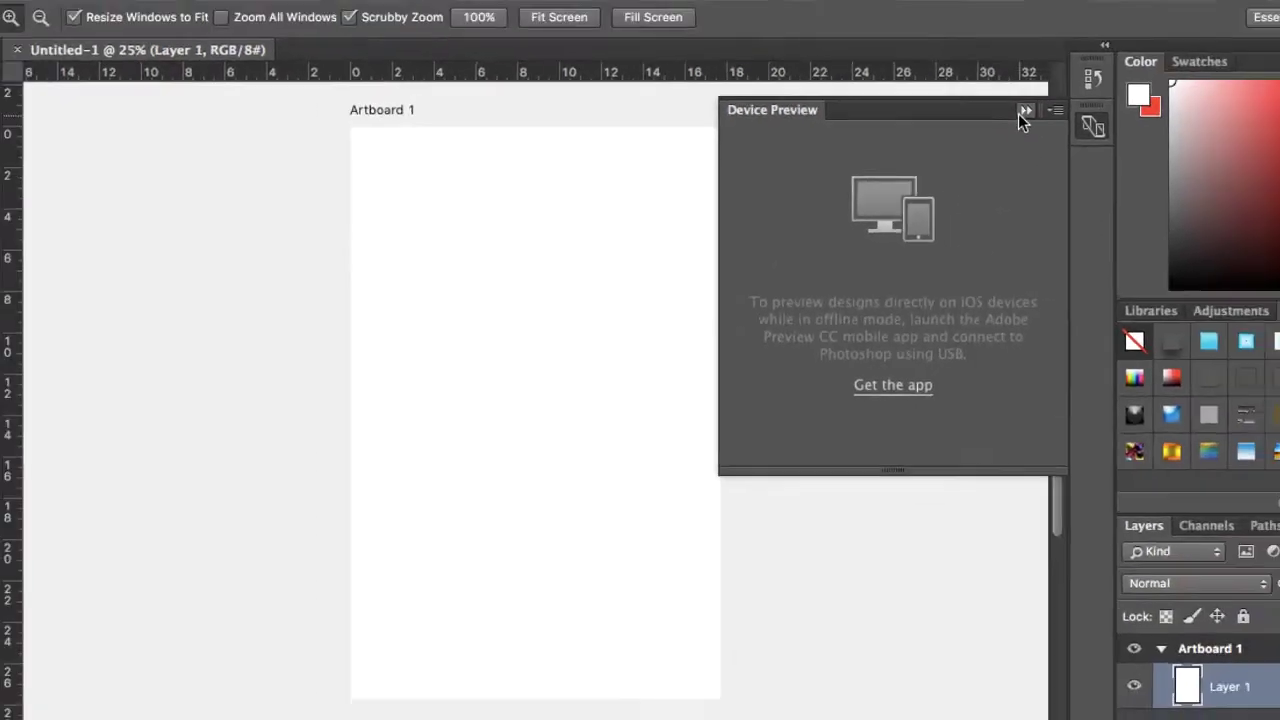
pyautogui.click(1203, 30)
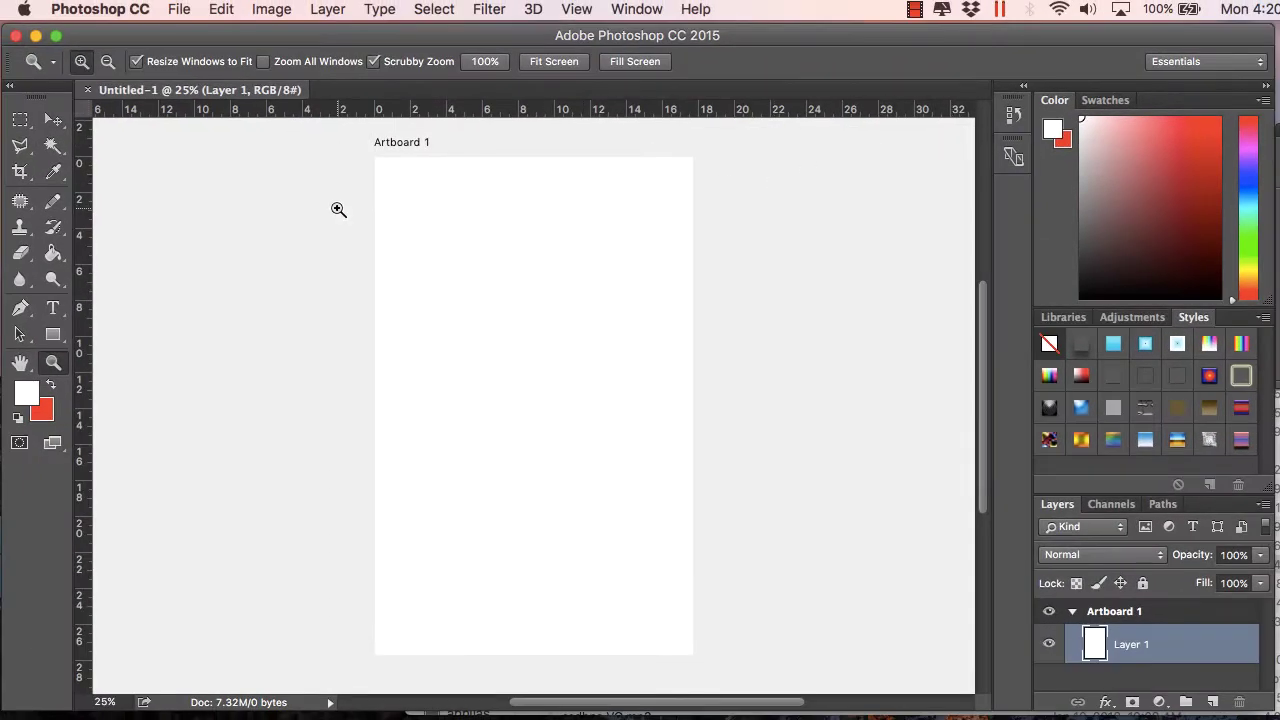
# - Examine the full length of the blank artboard at 50% zoom
pyautogui.click(562, 166)
pyautogui.click(562, 166)
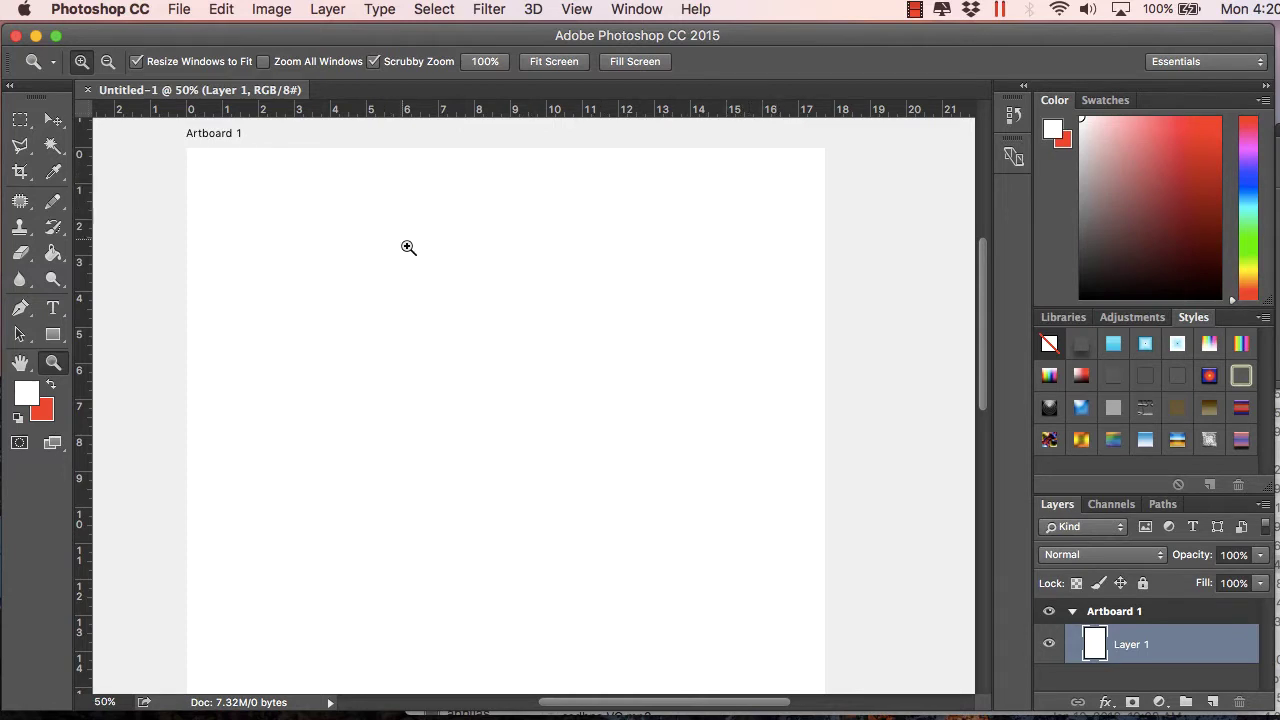
pyautogui.scroll(-5, 400, 395)
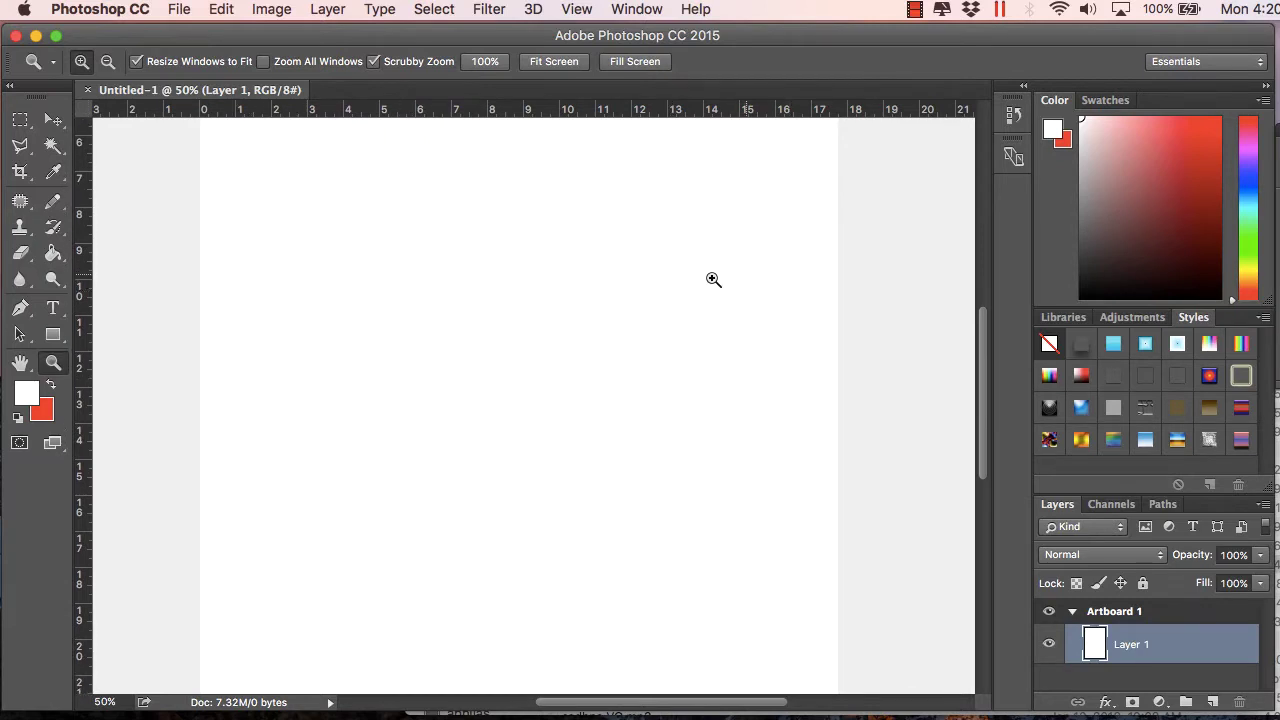
pyautogui.scroll(-7, 697, 421)
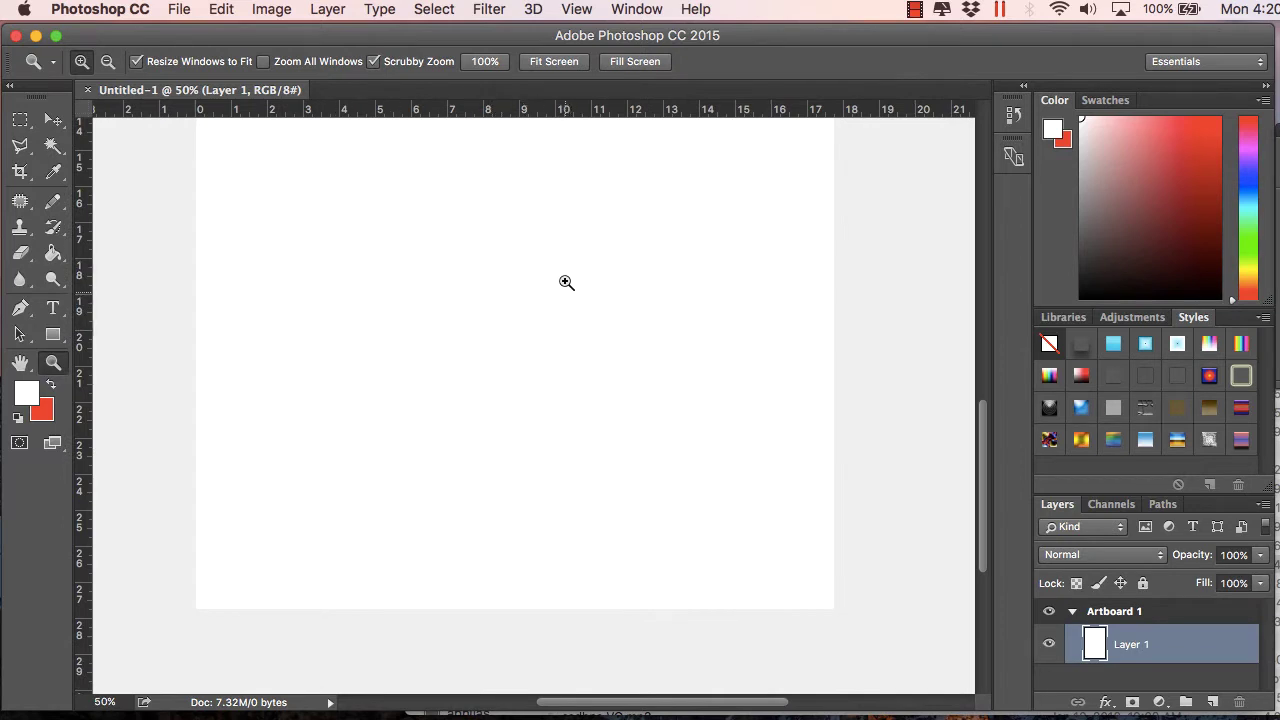
pyautogui.scroll(-3, 485, 444)
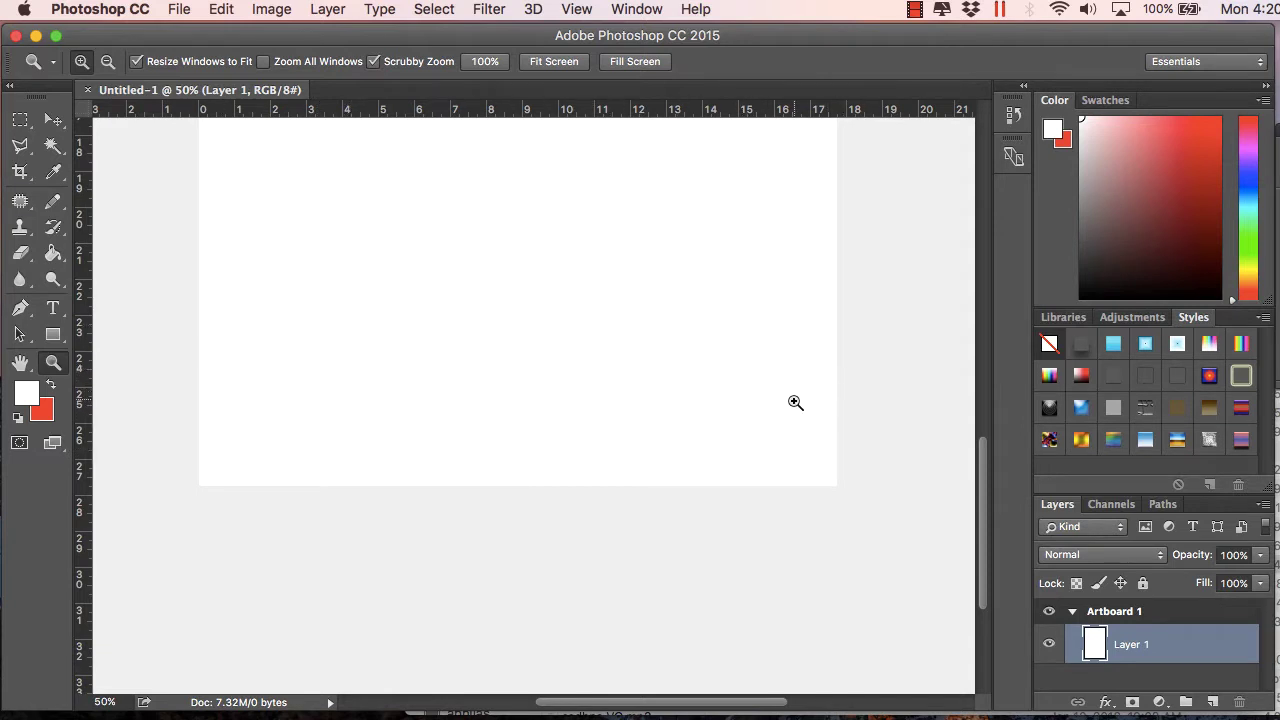
pyautogui.scroll(10, 795, 400)
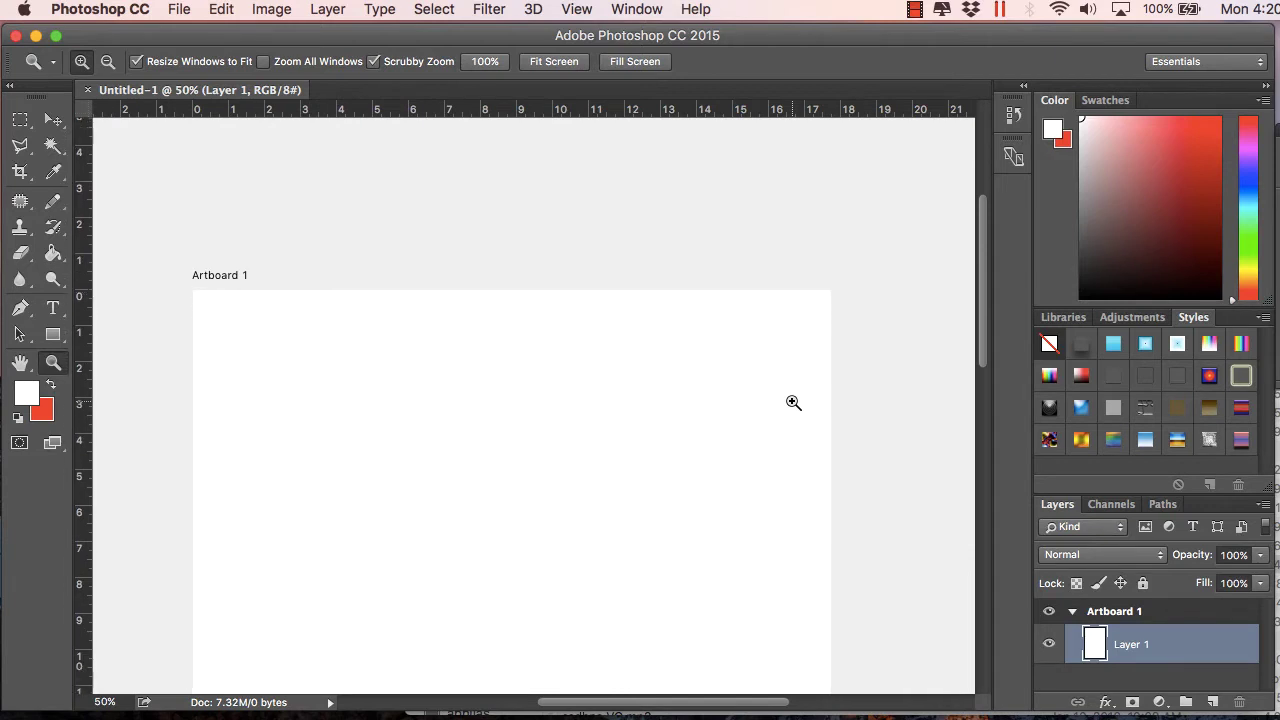
pyautogui.scroll(-2, 794, 402)
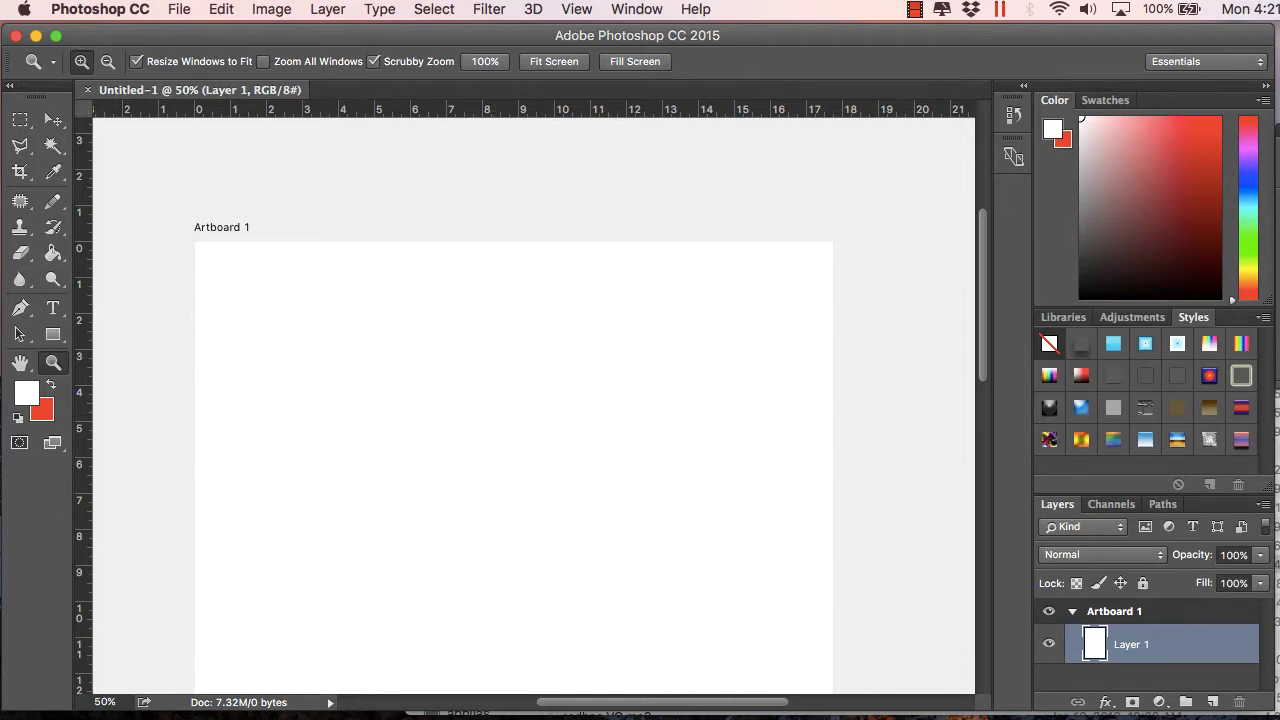
# - Switch to Chrome and open google.com in place of the Twitter page
pyautogui.press('super+Tab')
pyautogui.click(680, 49)
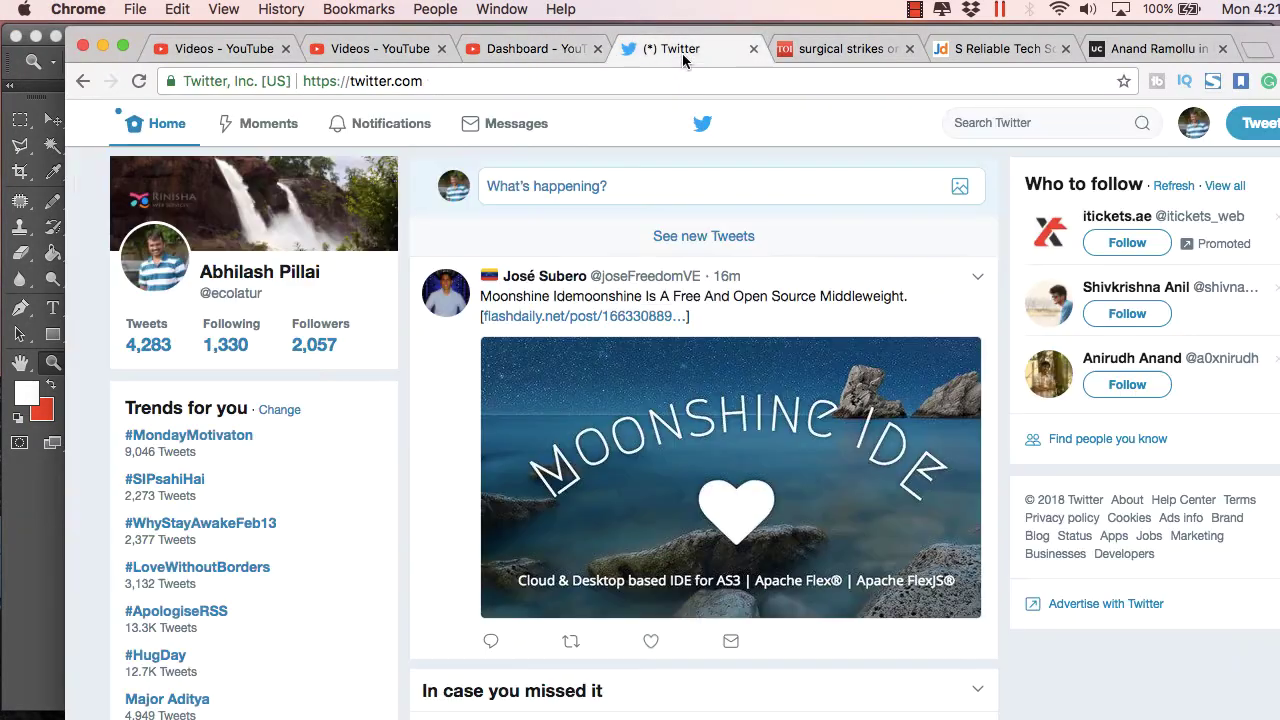
pyautogui.click(724, 80)
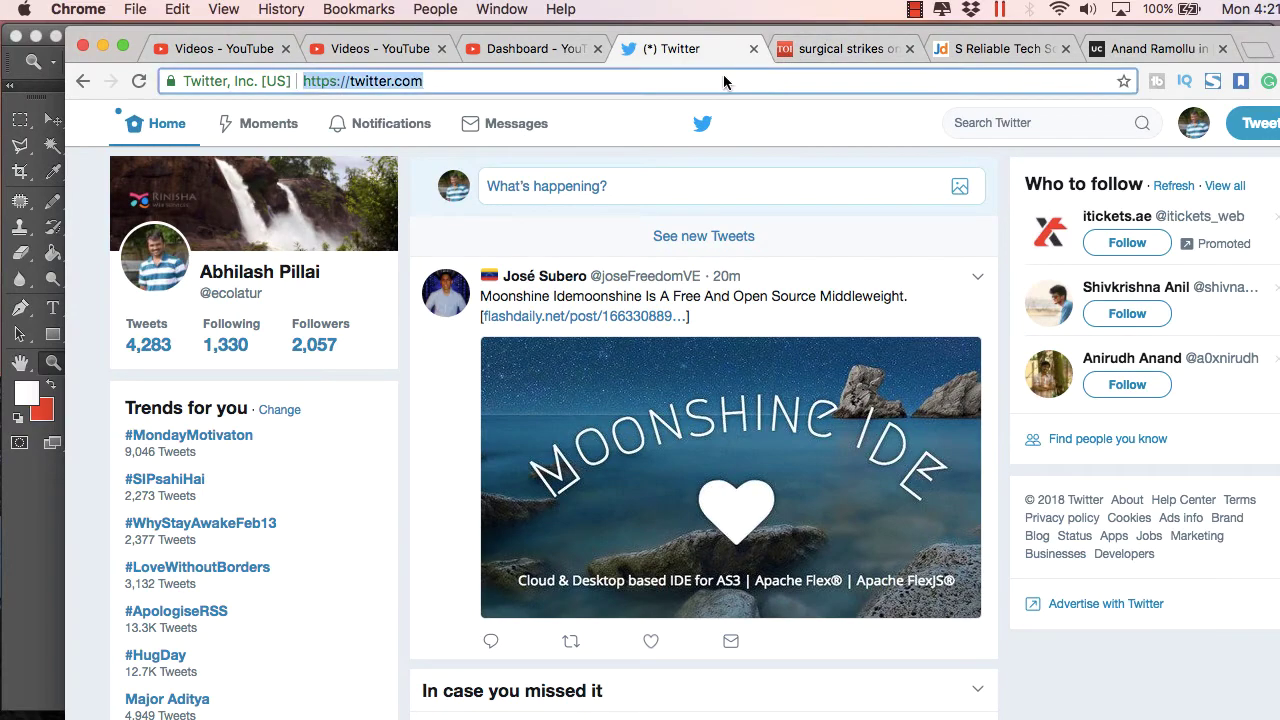
pyautogui.write('google.com')
pyautogui.press('Return')
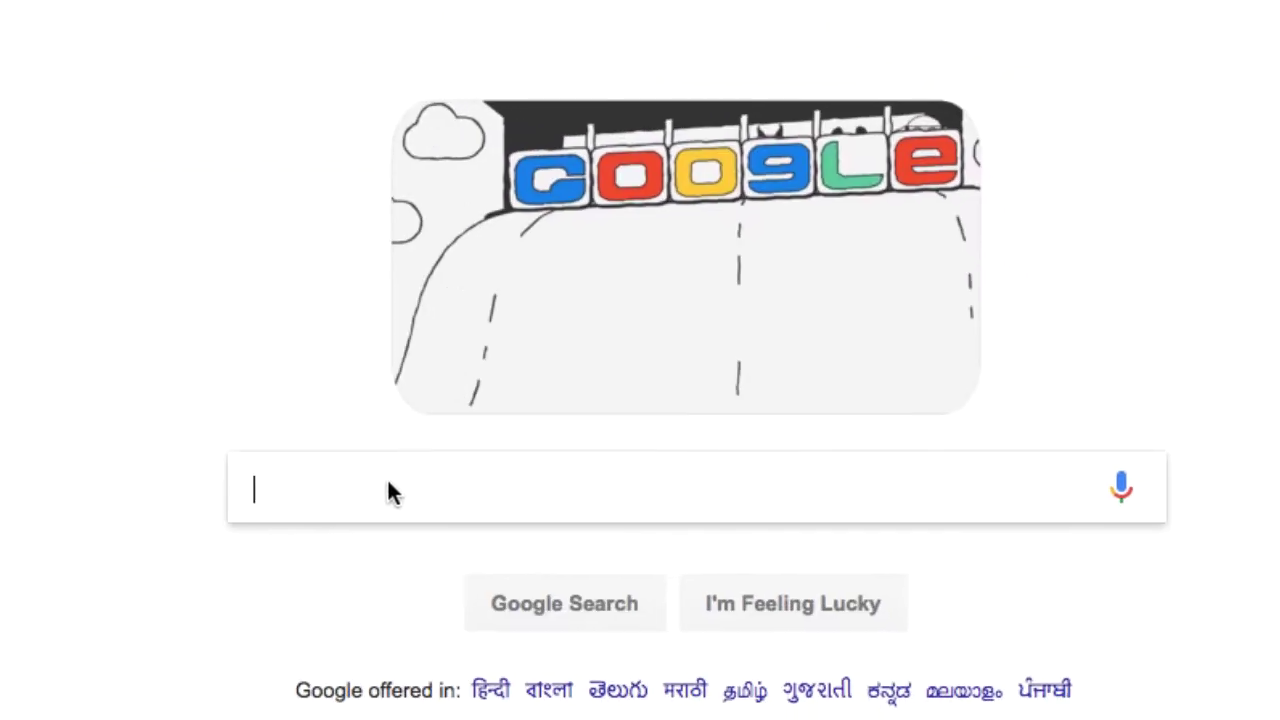
# - Search Google for "education" and show the image results
pyautogui.write('ed')
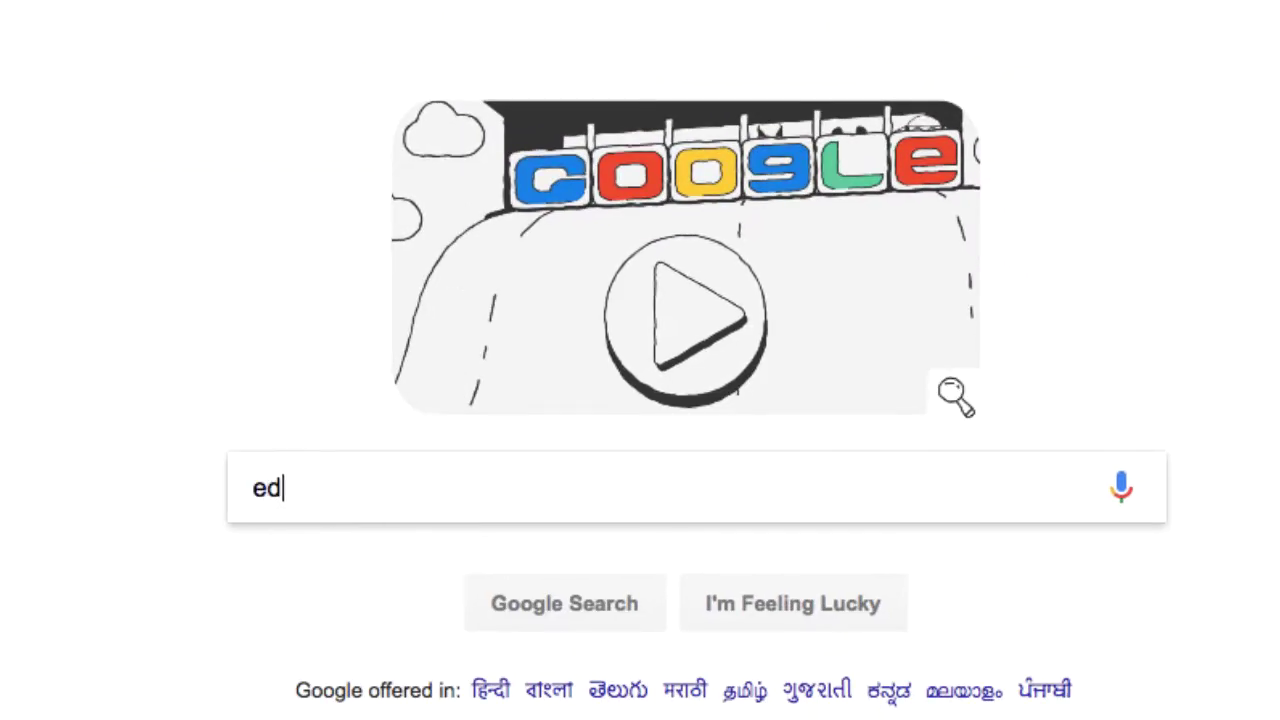
pyautogui.write('ucation')
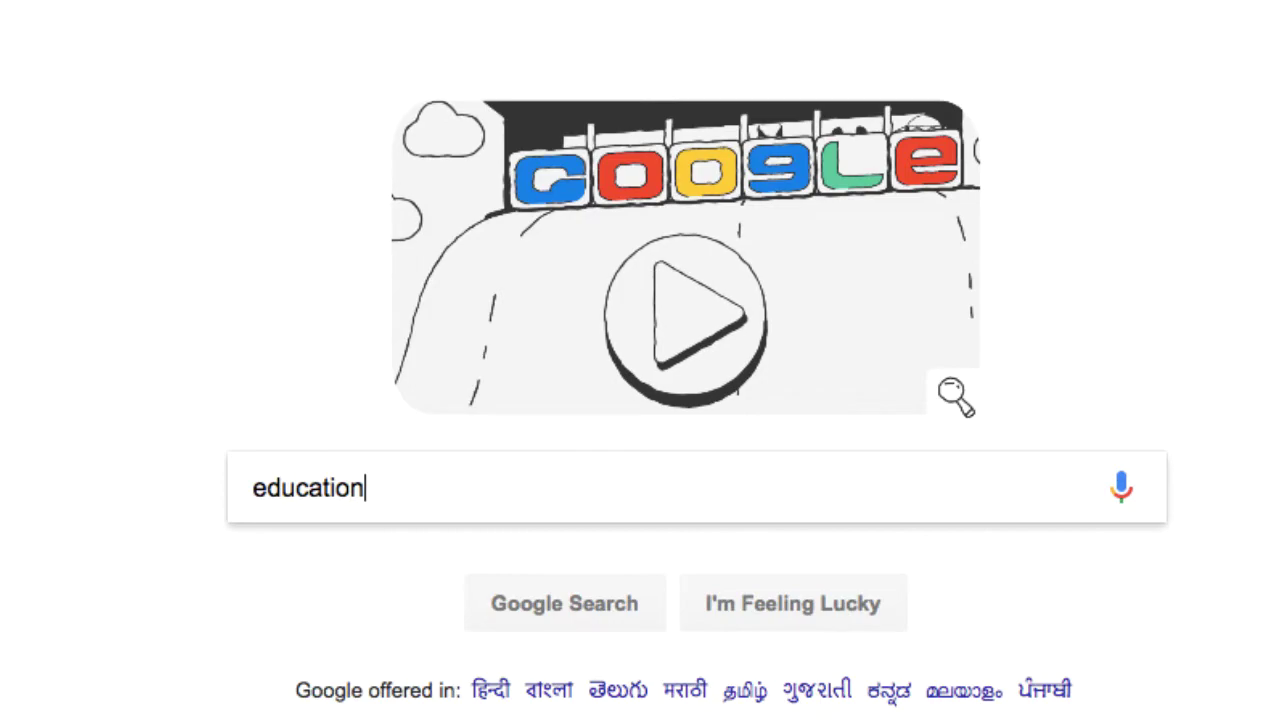
pyautogui.press('Return')
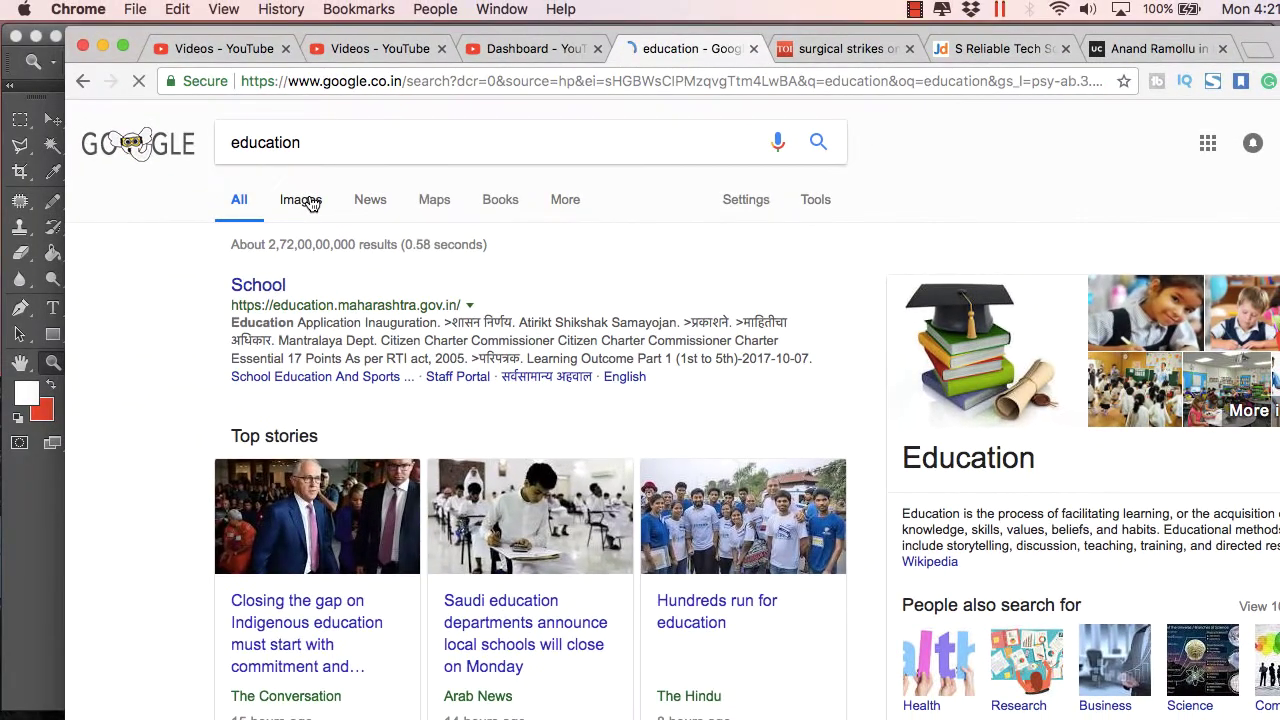
pyautogui.click(310, 201)
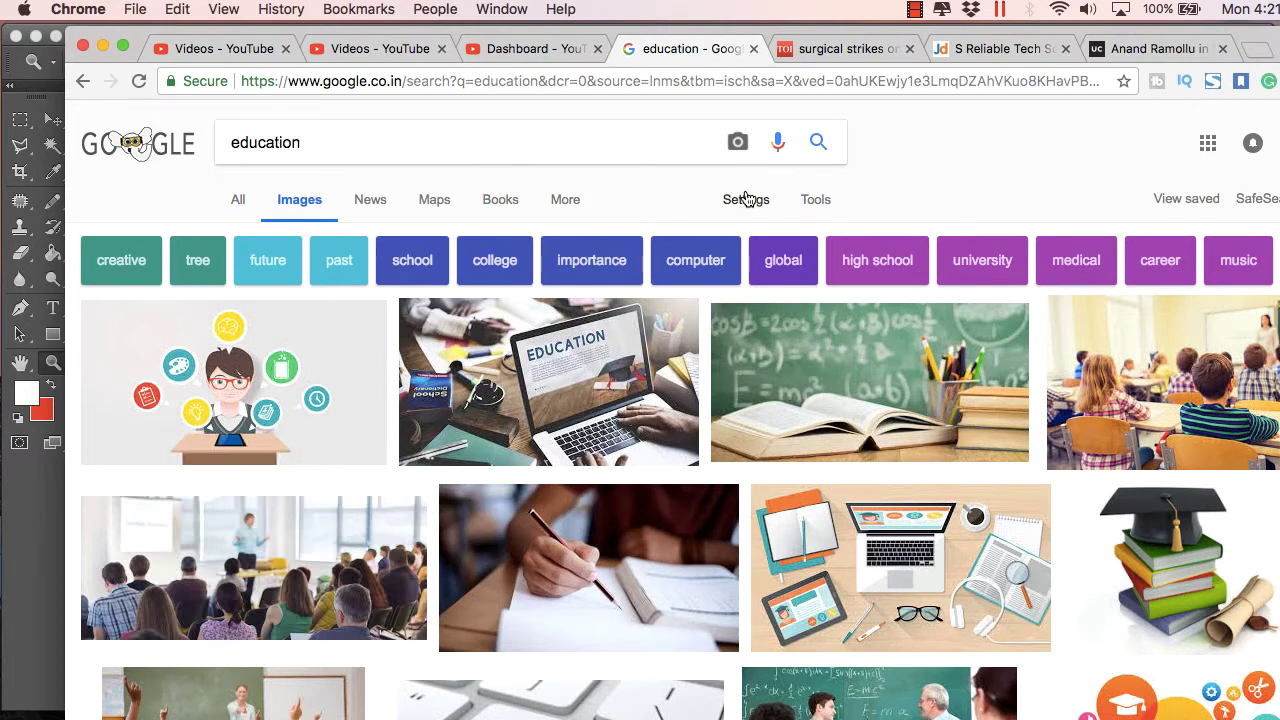
# - Filter the image results to an exact size of 1280 px wide by 400 px high
pyautogui.click(808, 202)
pyautogui.click(266, 238)
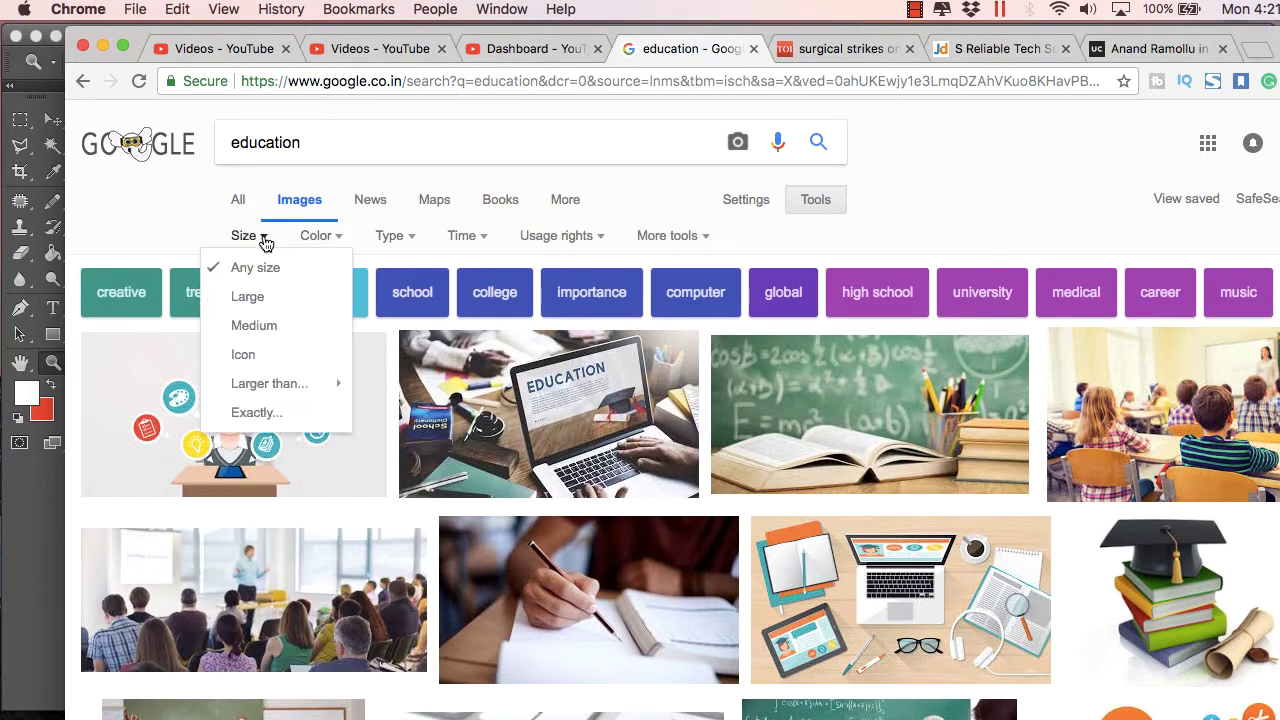
pyautogui.click(262, 412)
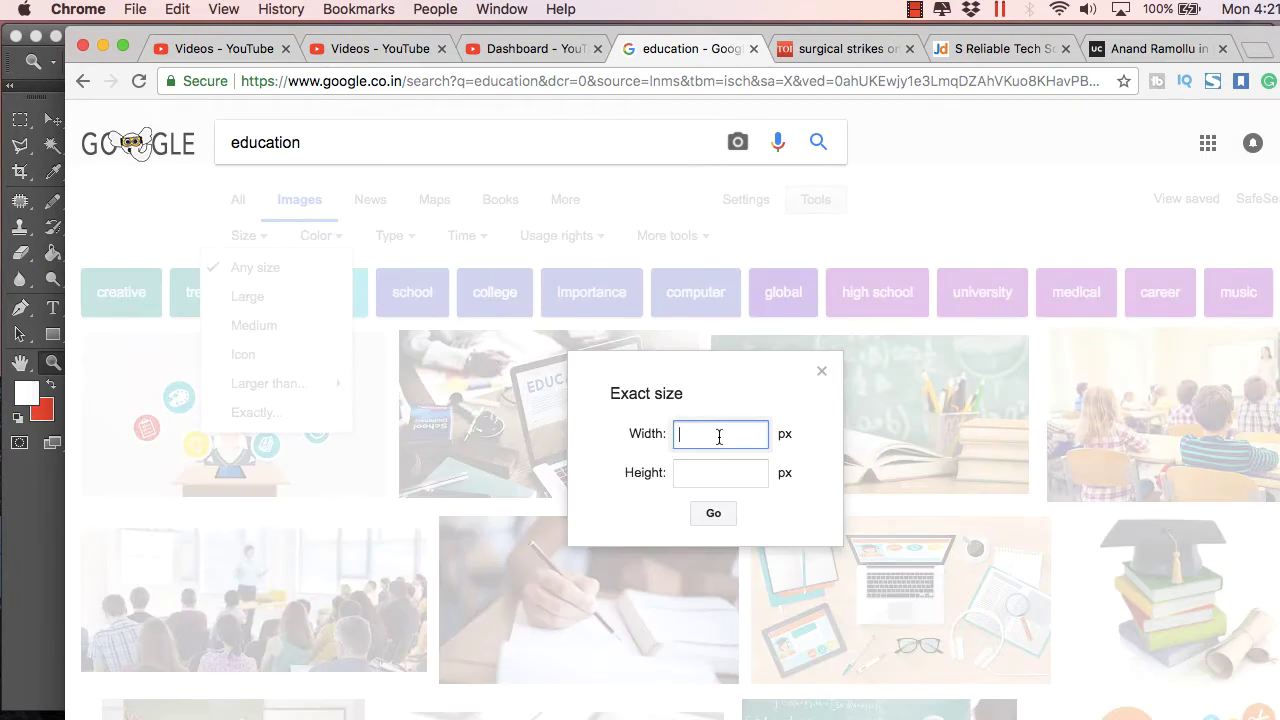
pyautogui.click(721, 473)
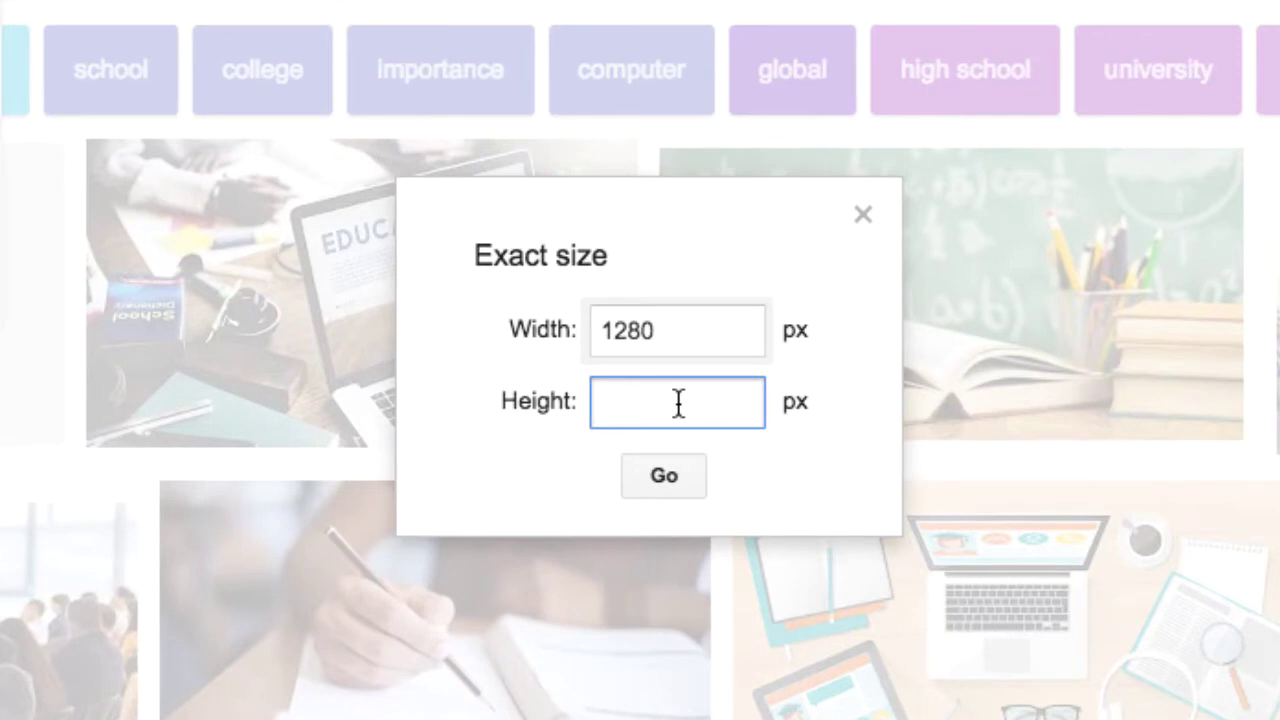
pyautogui.write('400')
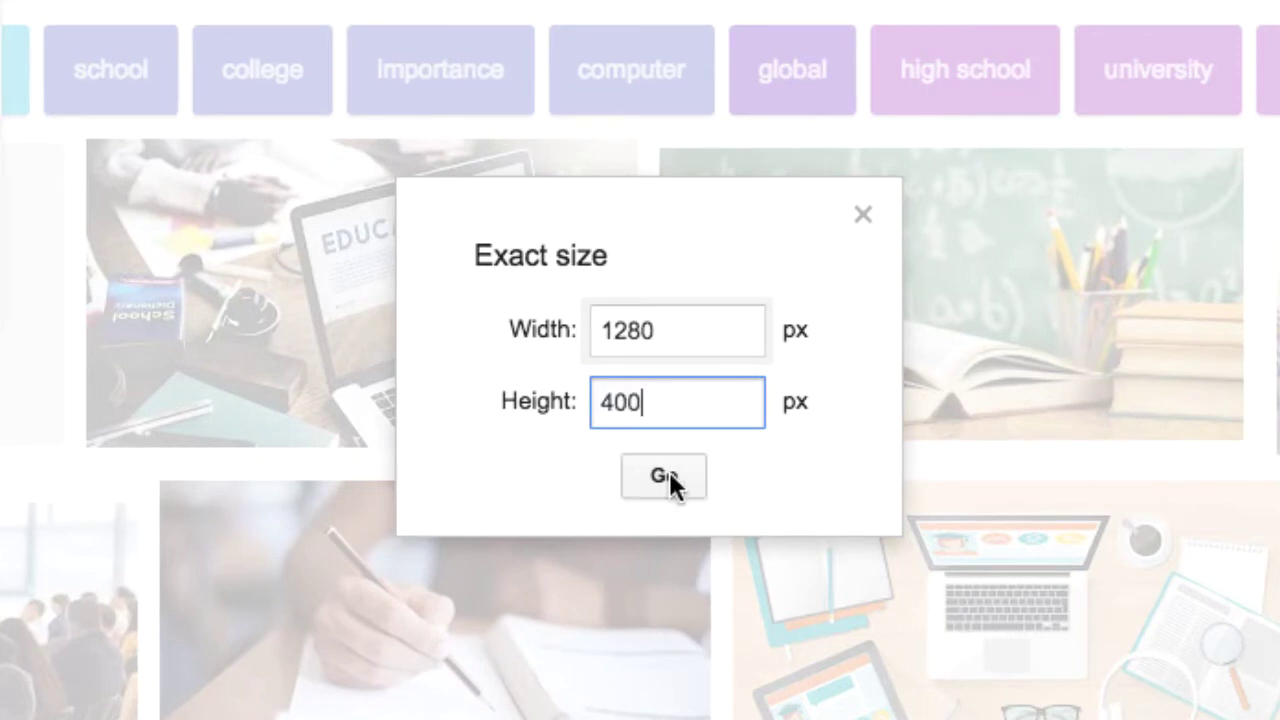
pyautogui.click(665, 475)
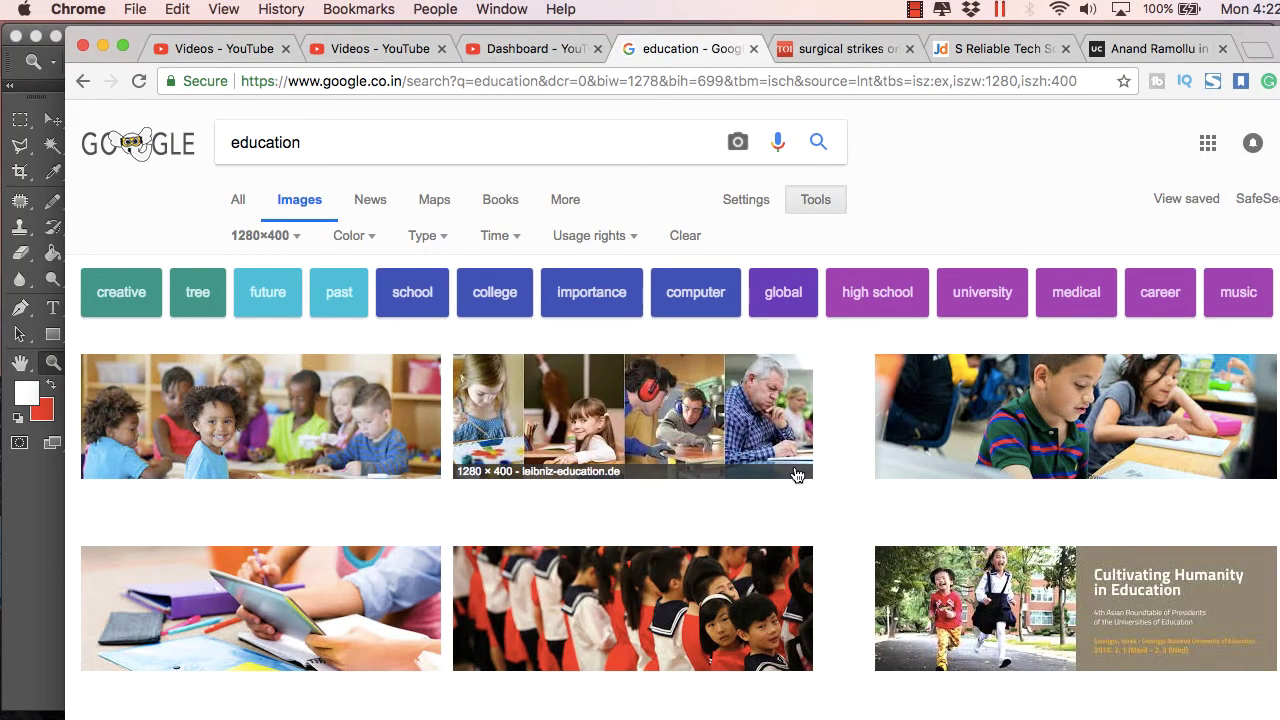
# - Look through the 1280 × 400 education image results for a suitable header banner
pyautogui.scroll(-5, 706, 523)
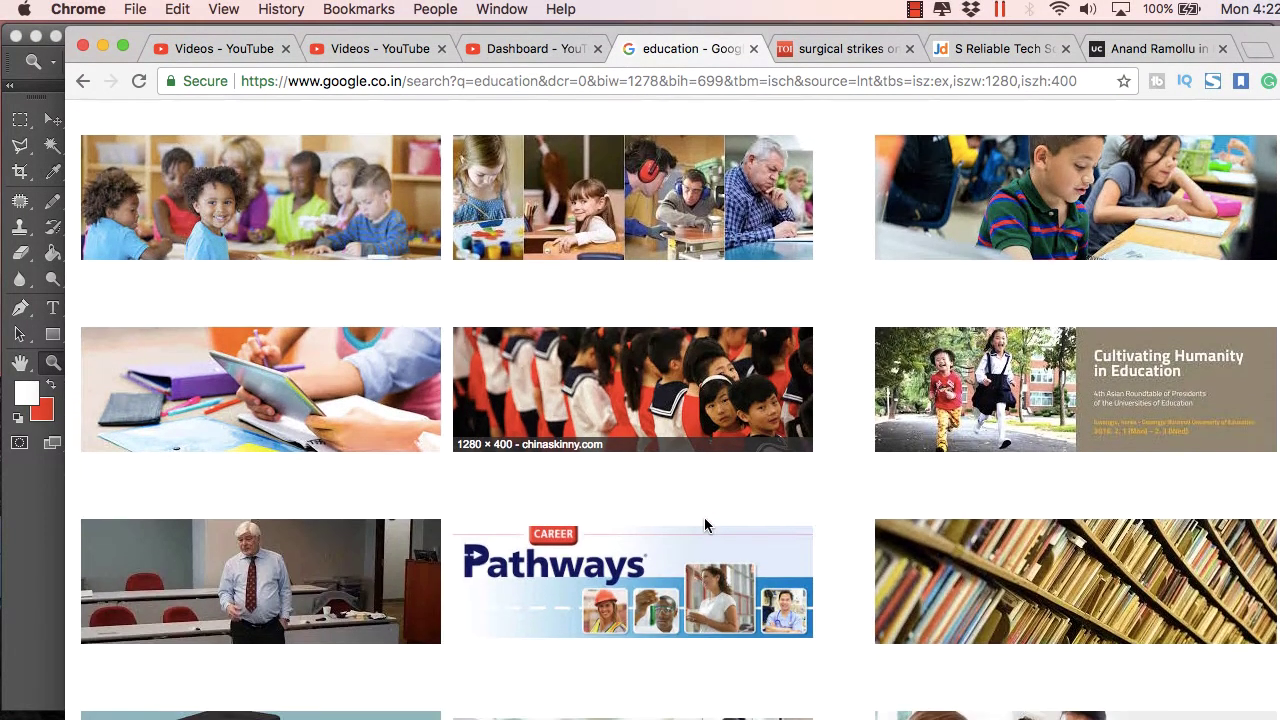
pyautogui.scroll(-5, 706, 523)
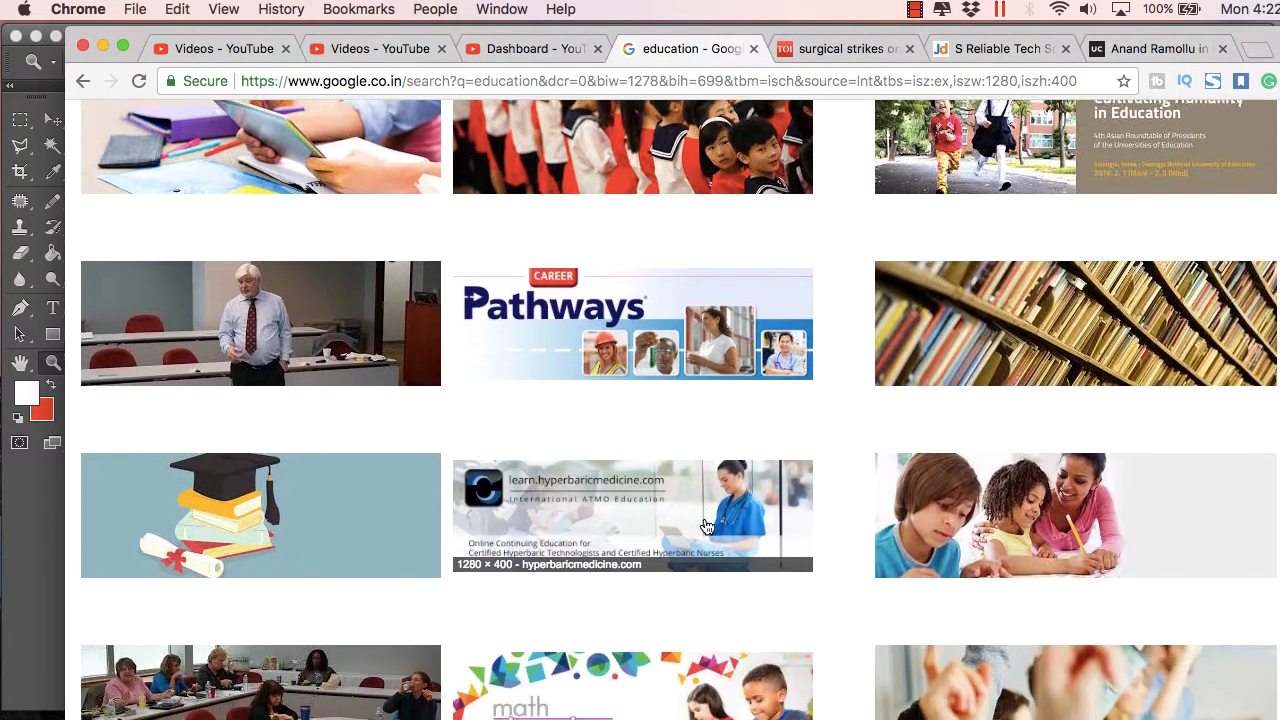
pyautogui.scroll(-7, 706, 527)
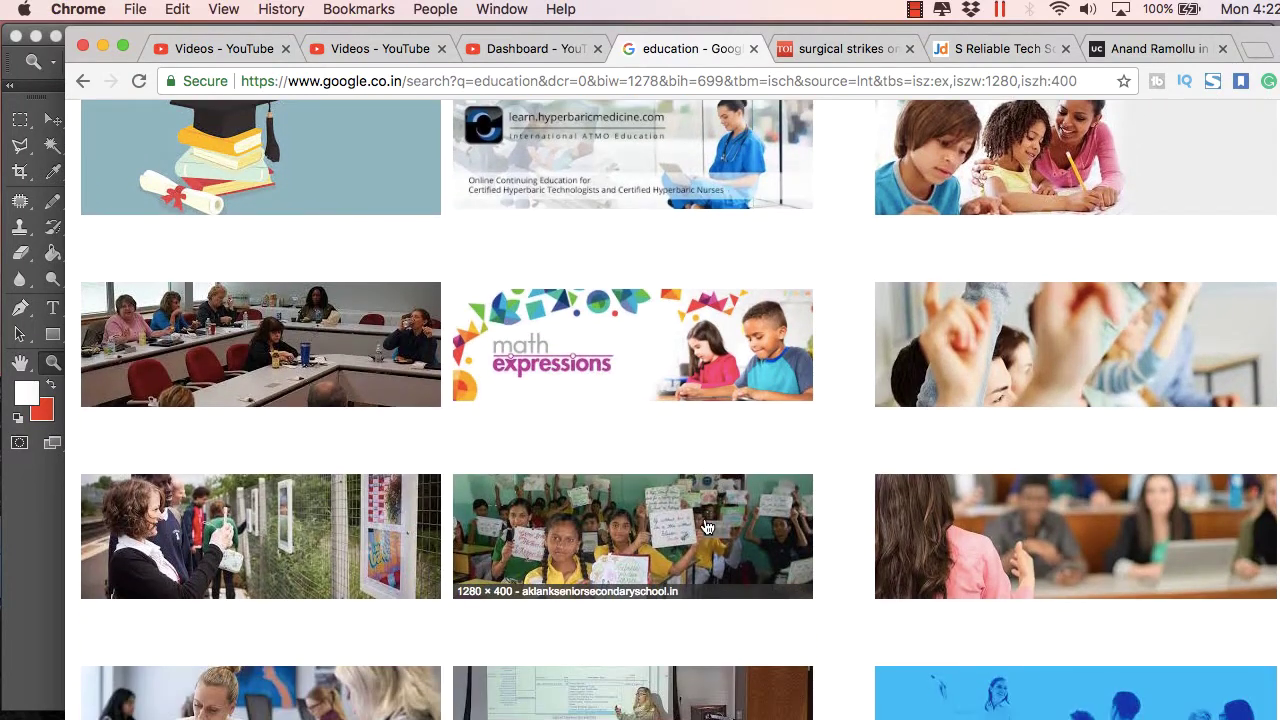
pyautogui.scroll(-1, 706, 527)
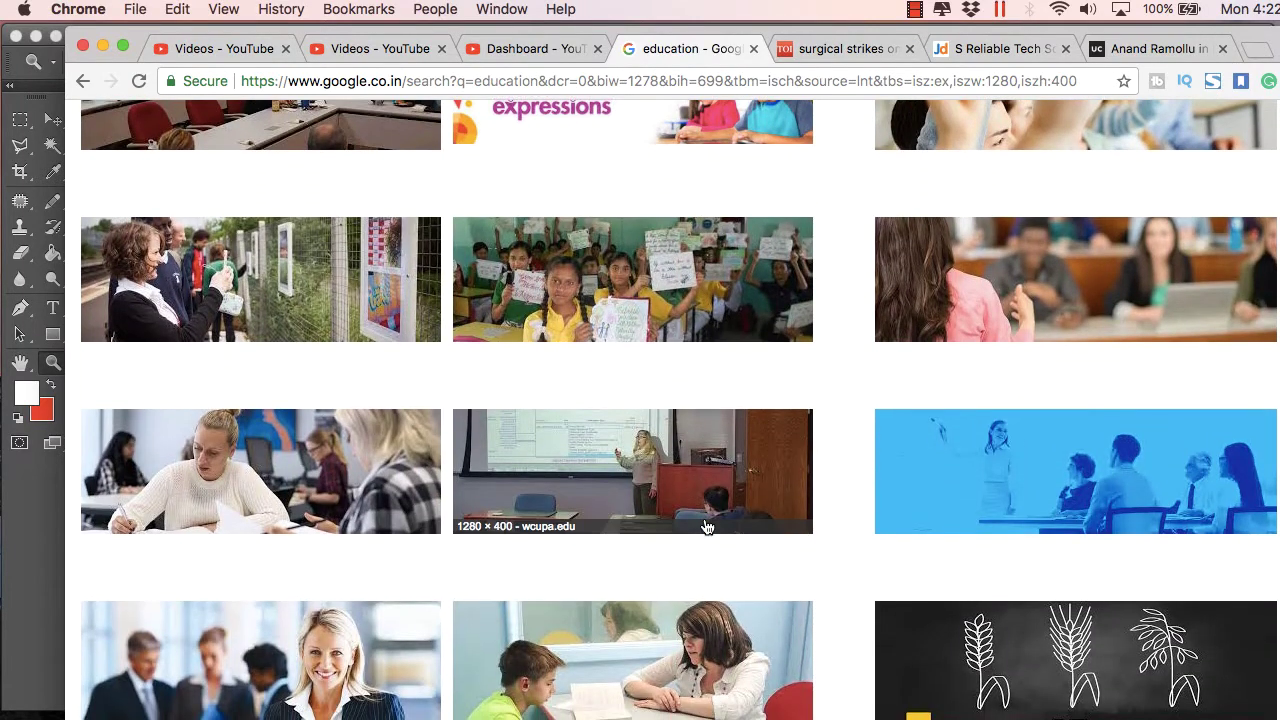
pyautogui.scroll(-1, 706, 527)
pyautogui.scroll(-3, 704, 524)
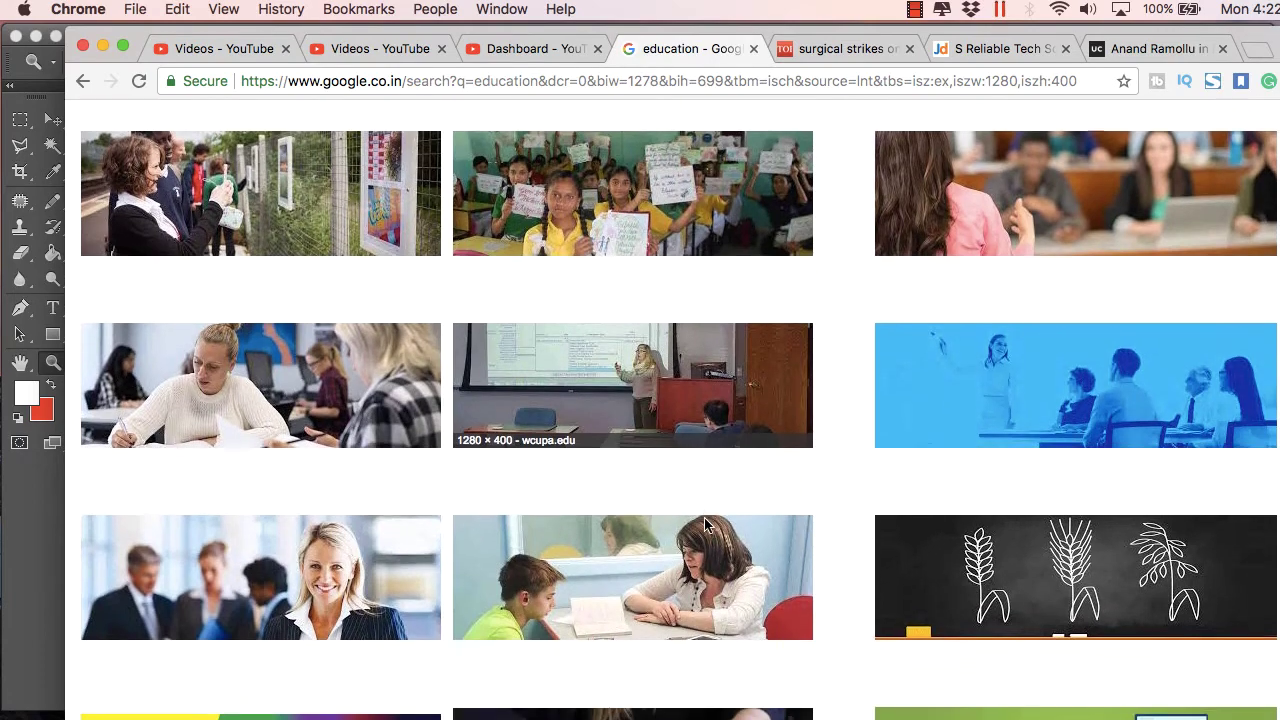
pyautogui.scroll(-9, 704, 524)
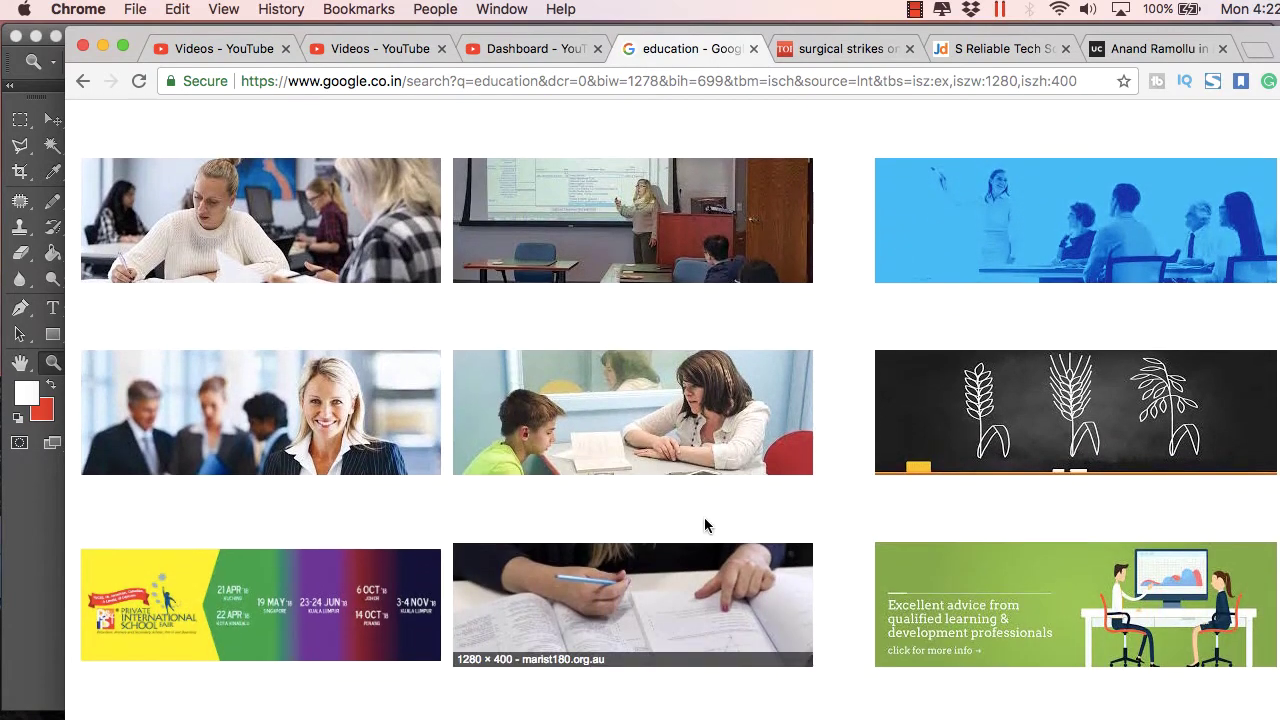
pyautogui.scroll(-20, 705, 524)
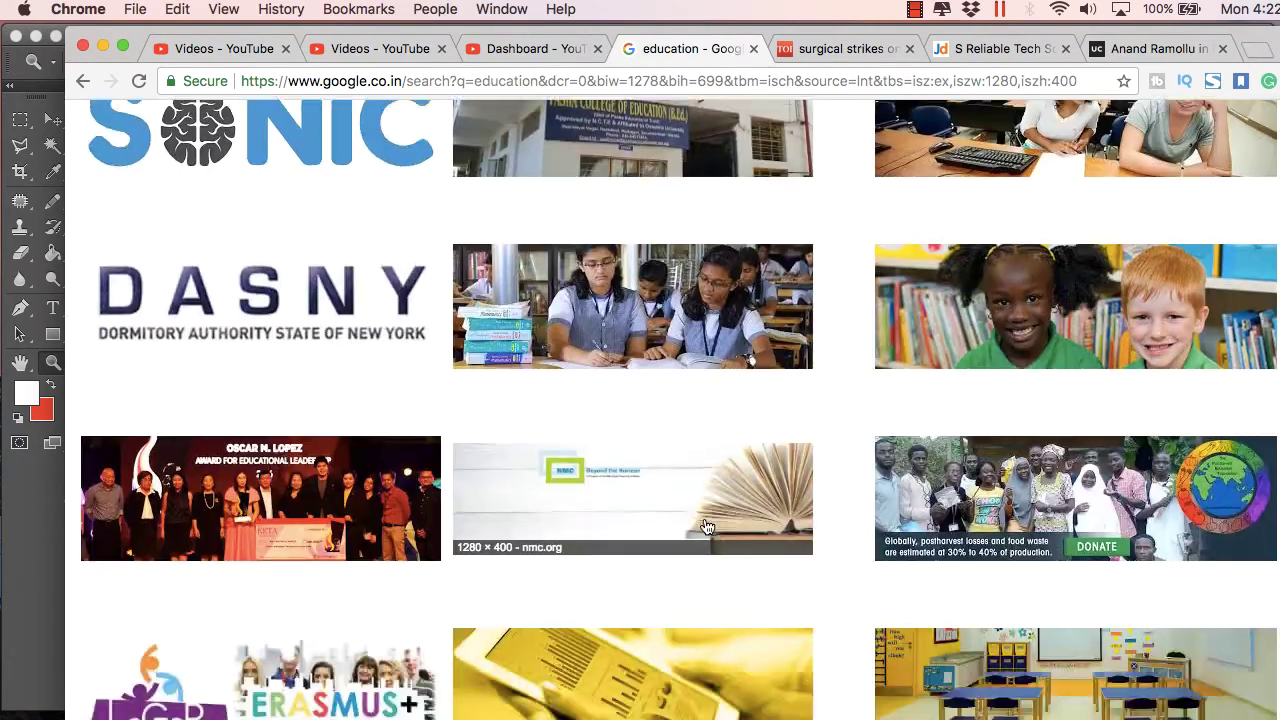
pyautogui.scroll(-11, 705, 524)
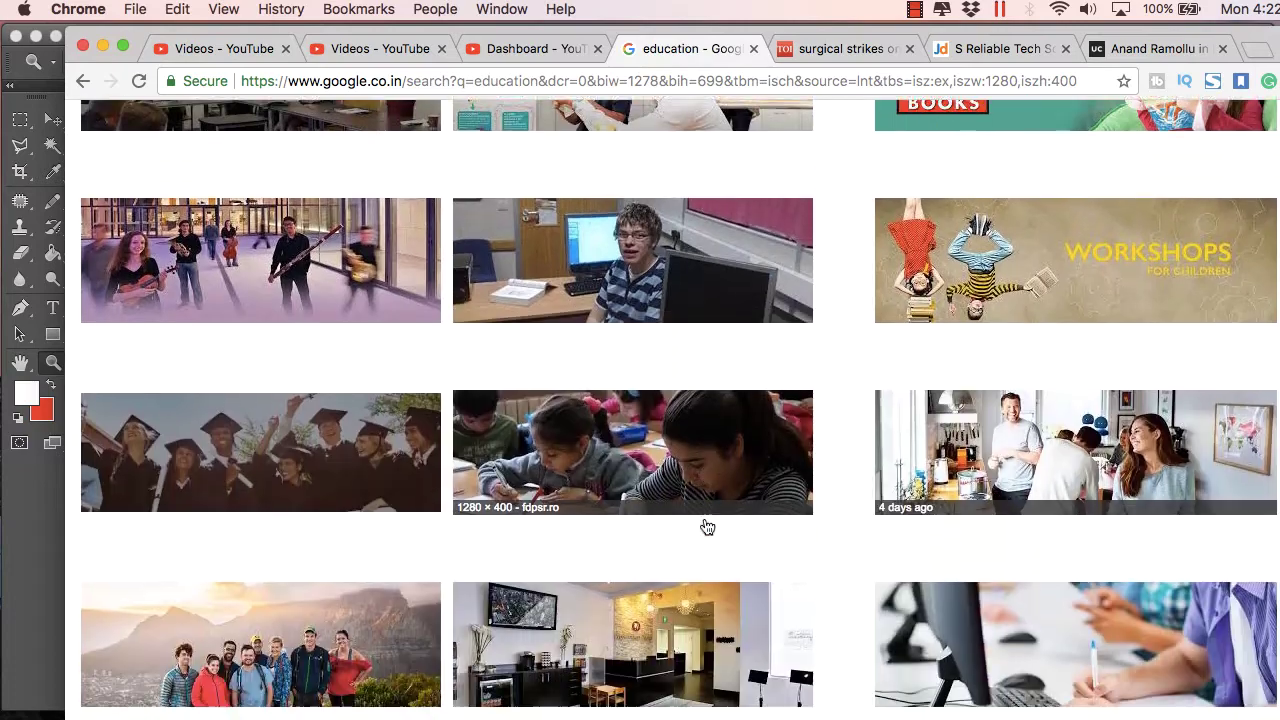
pyautogui.scroll(-20, 705, 524)
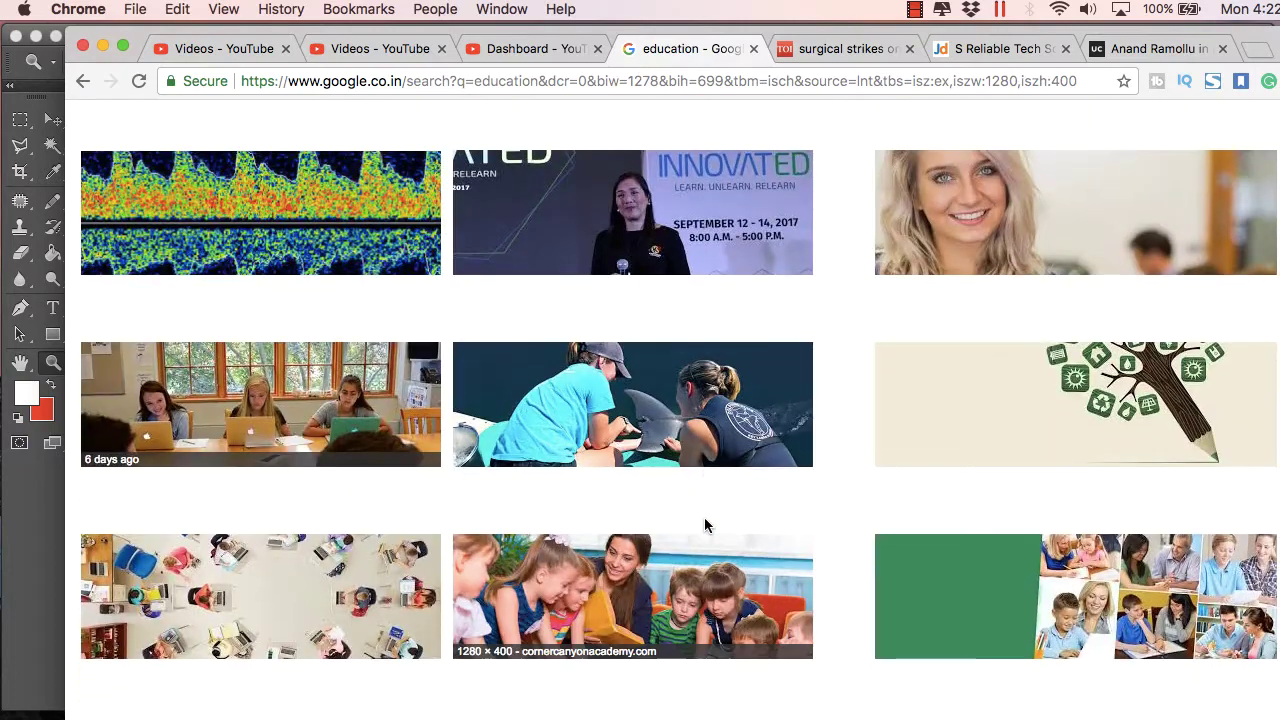
pyautogui.scroll(-20, 705, 527)
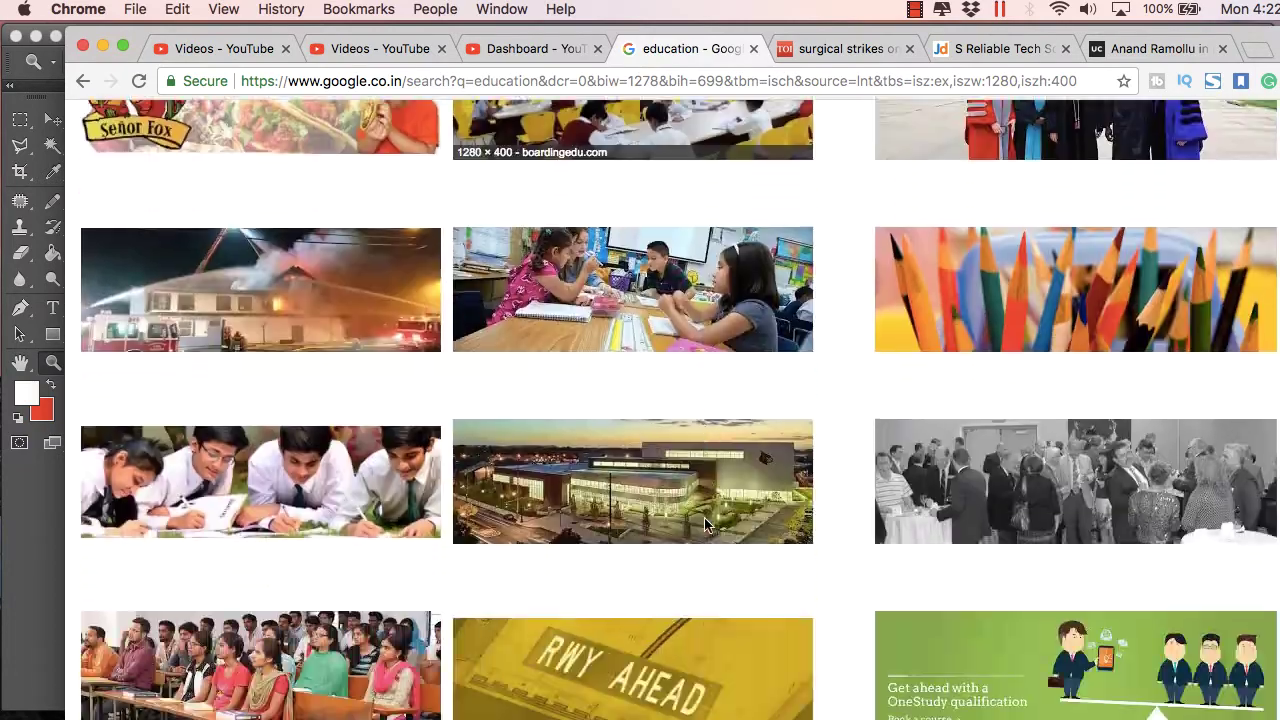
pyautogui.scroll(-20, 705, 527)
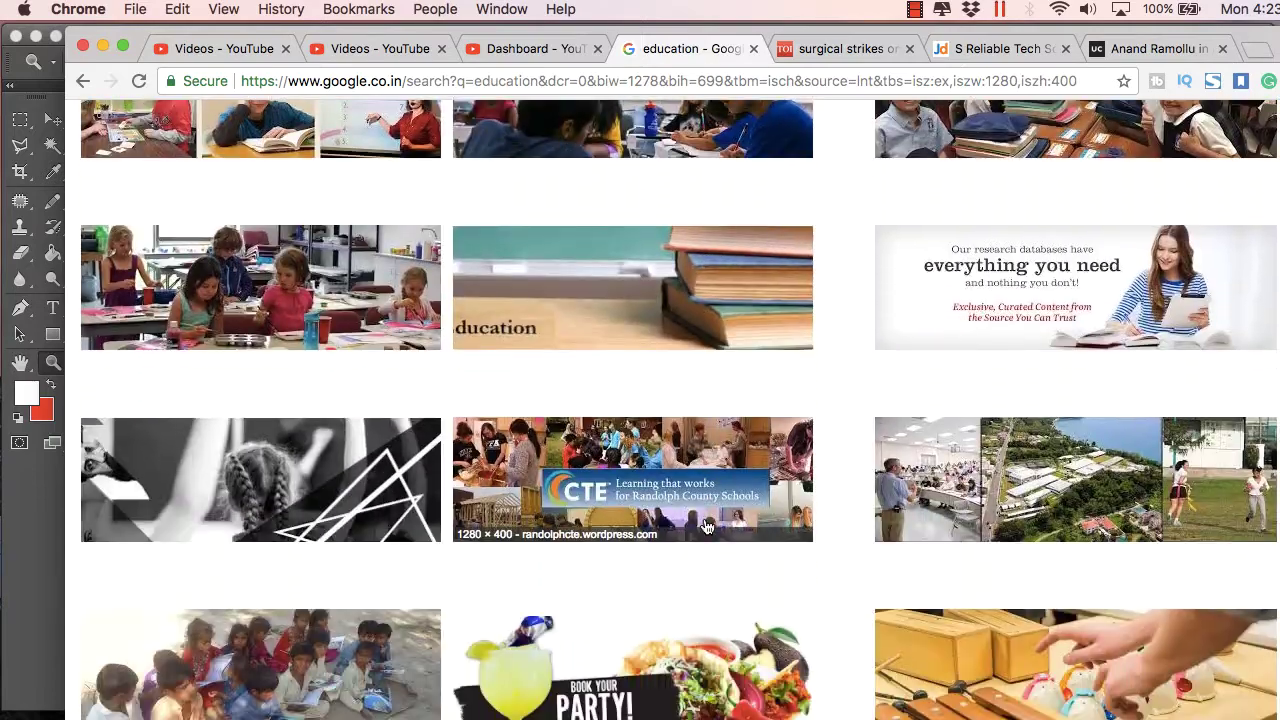
pyautogui.scroll(-20, 705, 526)
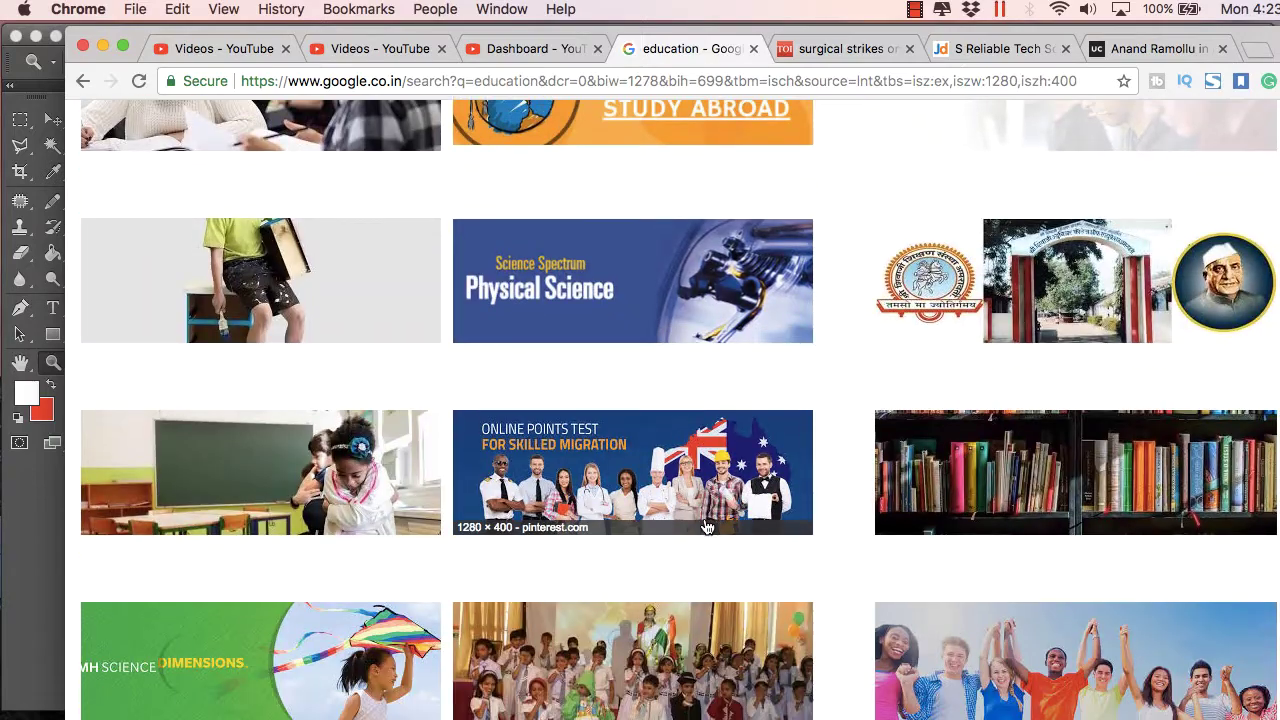
pyautogui.scroll(-20, 705, 527)
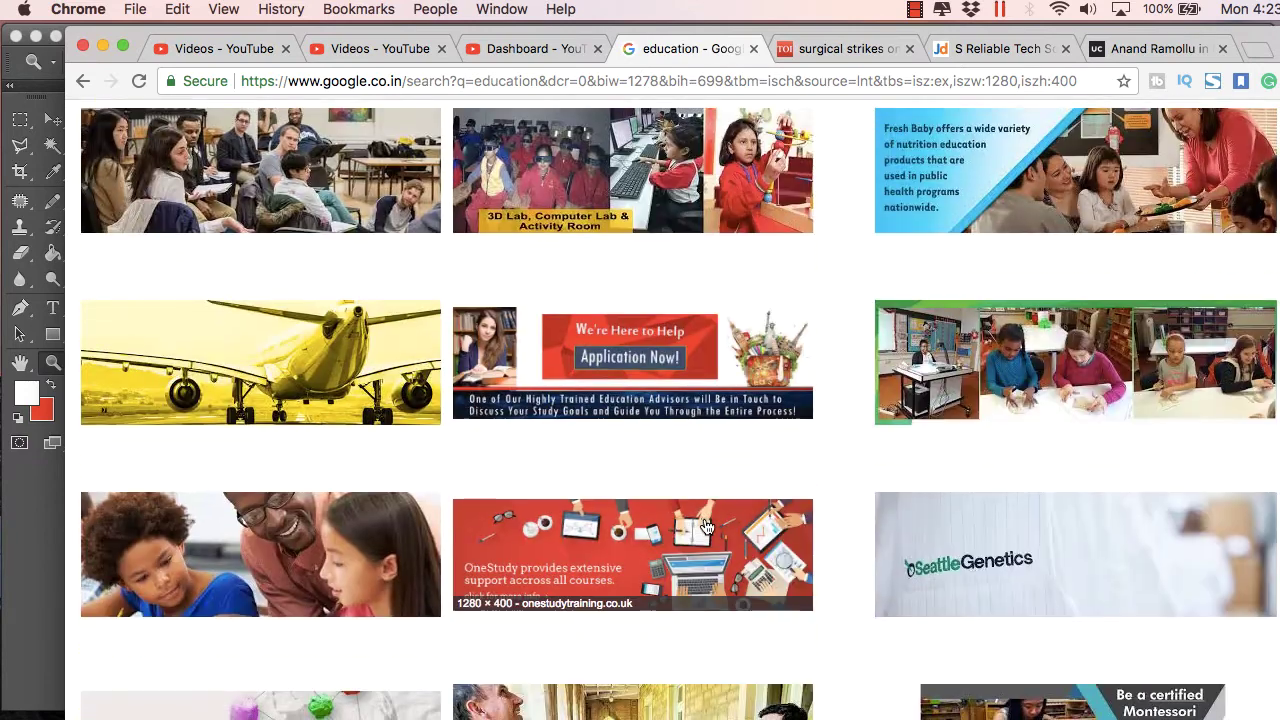
pyautogui.scroll(-5, 705, 527)
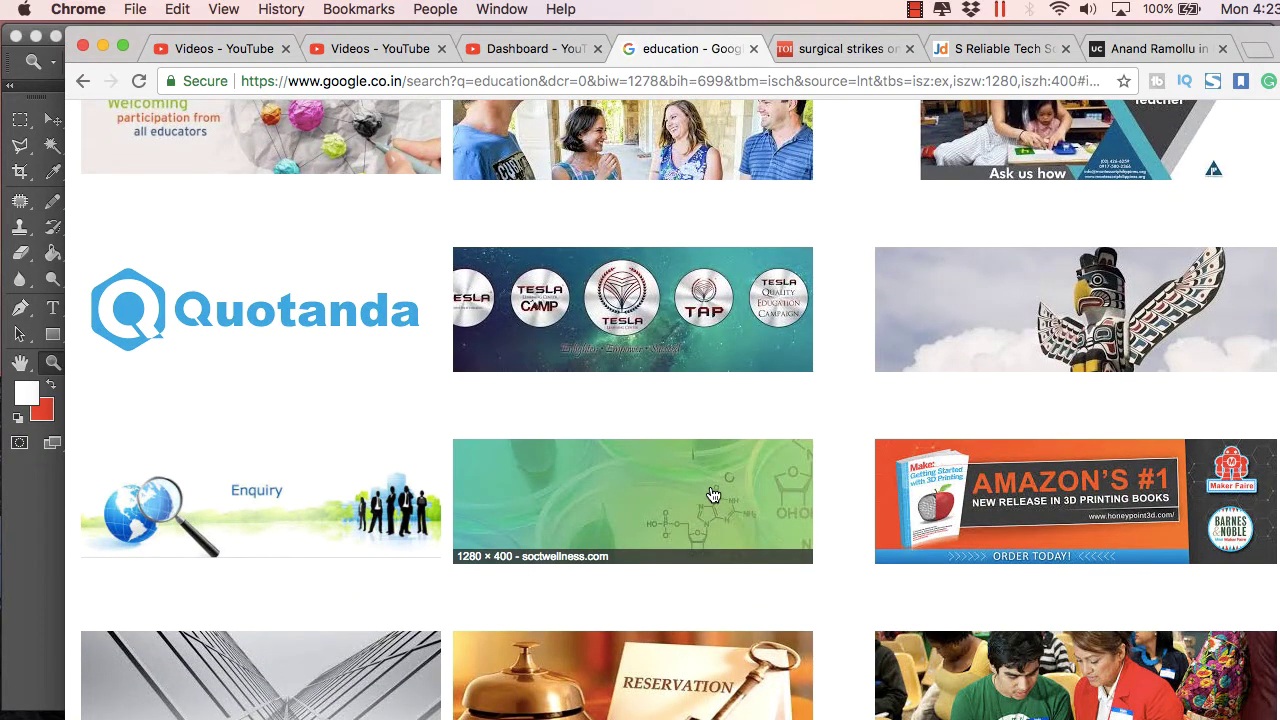
# - Open the green chemistry banner from soctwellness.com at full size and save it to the Desktop as "education"
pyautogui.click(712, 492)
pyautogui.click(980, 426)
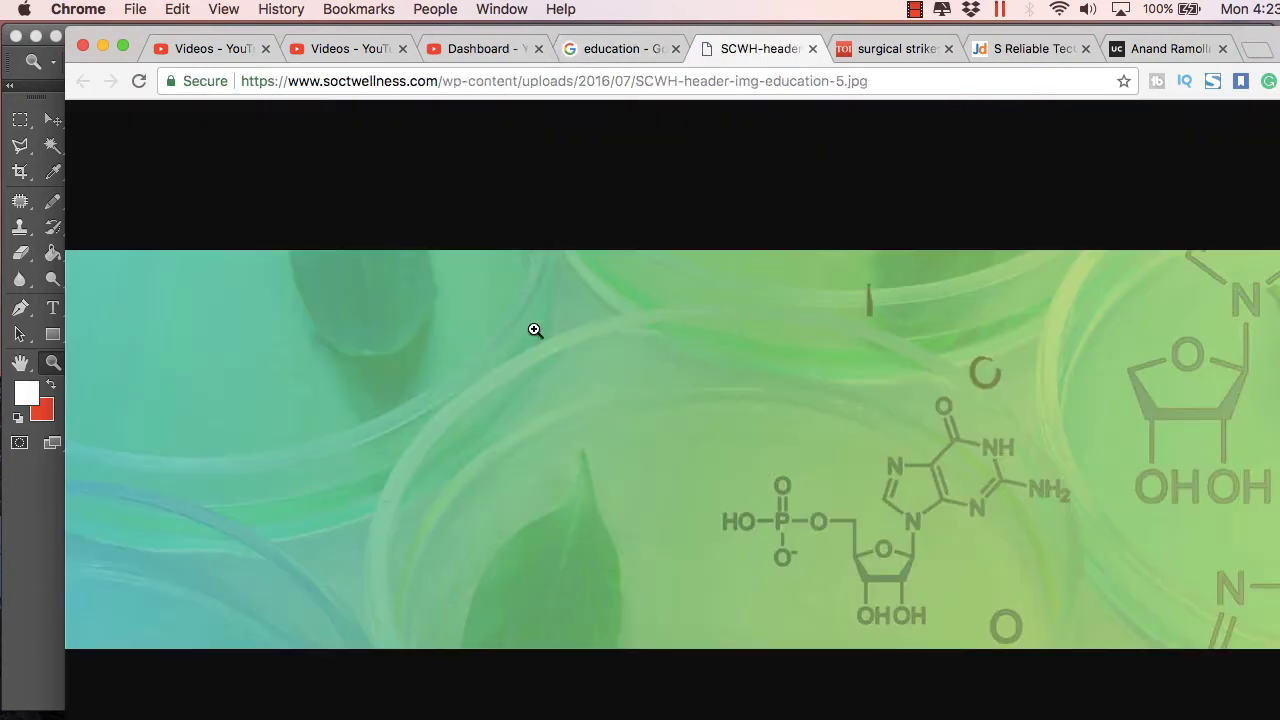
pyautogui.rightClick(536, 328)
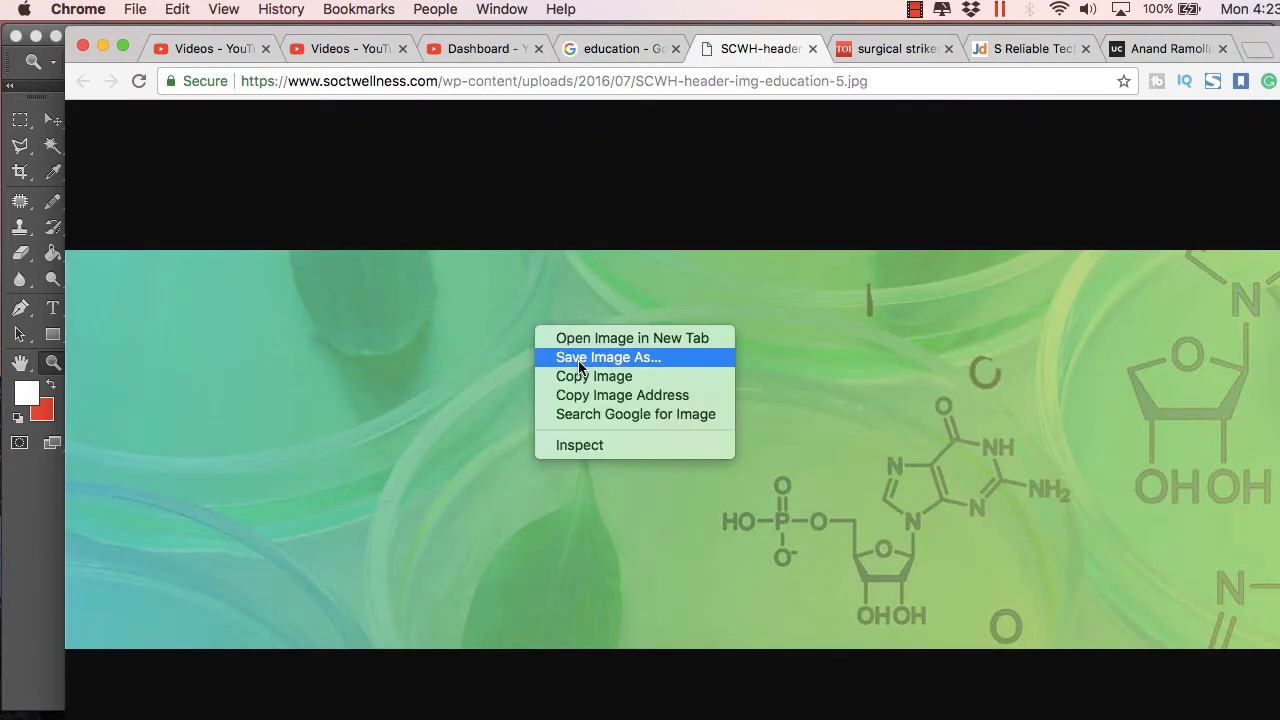
pyautogui.click(585, 360)
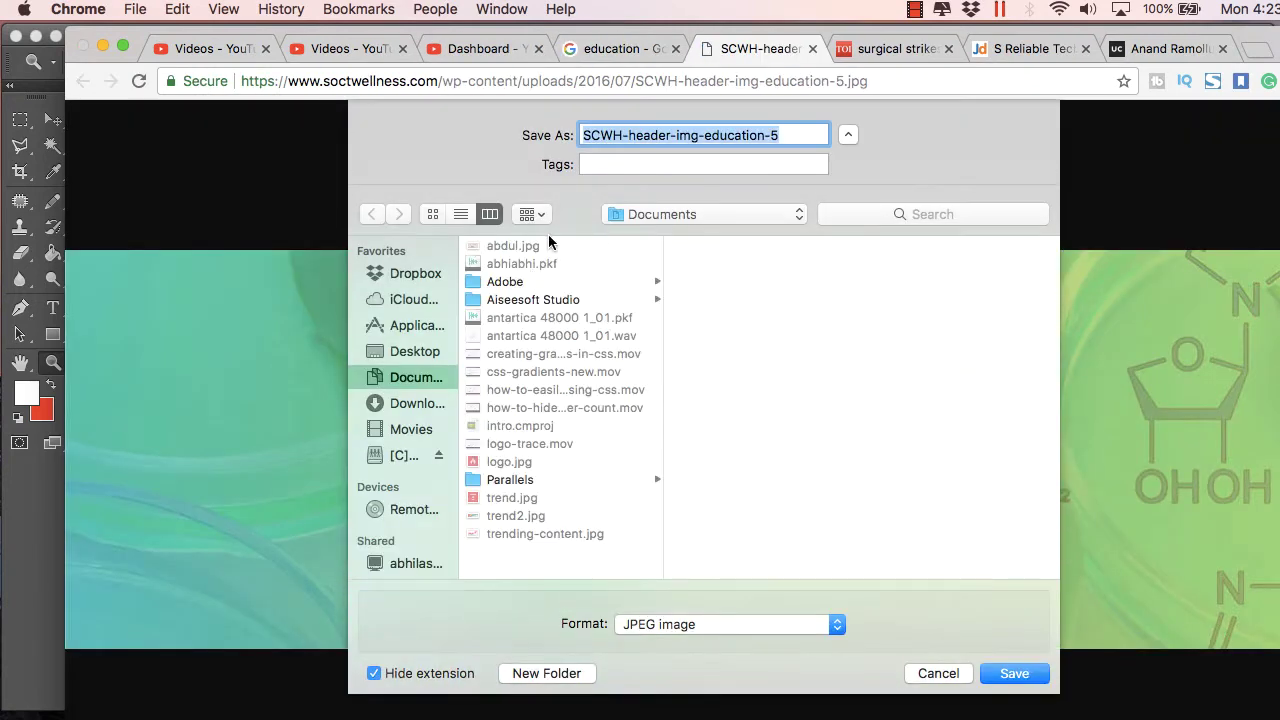
pyautogui.click(409, 352)
pyautogui.click(762, 130)
pyautogui.press('super+a')
pyautogui.write('ed')
pyautogui.write('ucat')
pyautogui.write('ion')
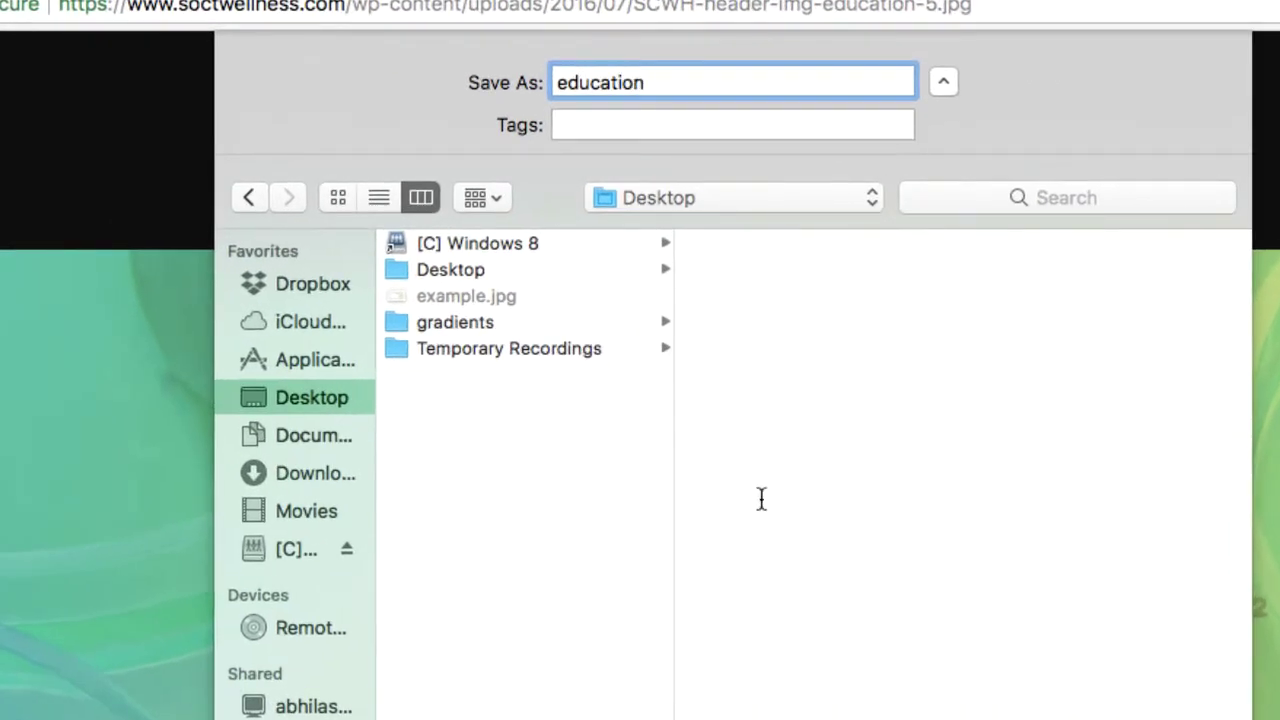
pyautogui.press('Return')
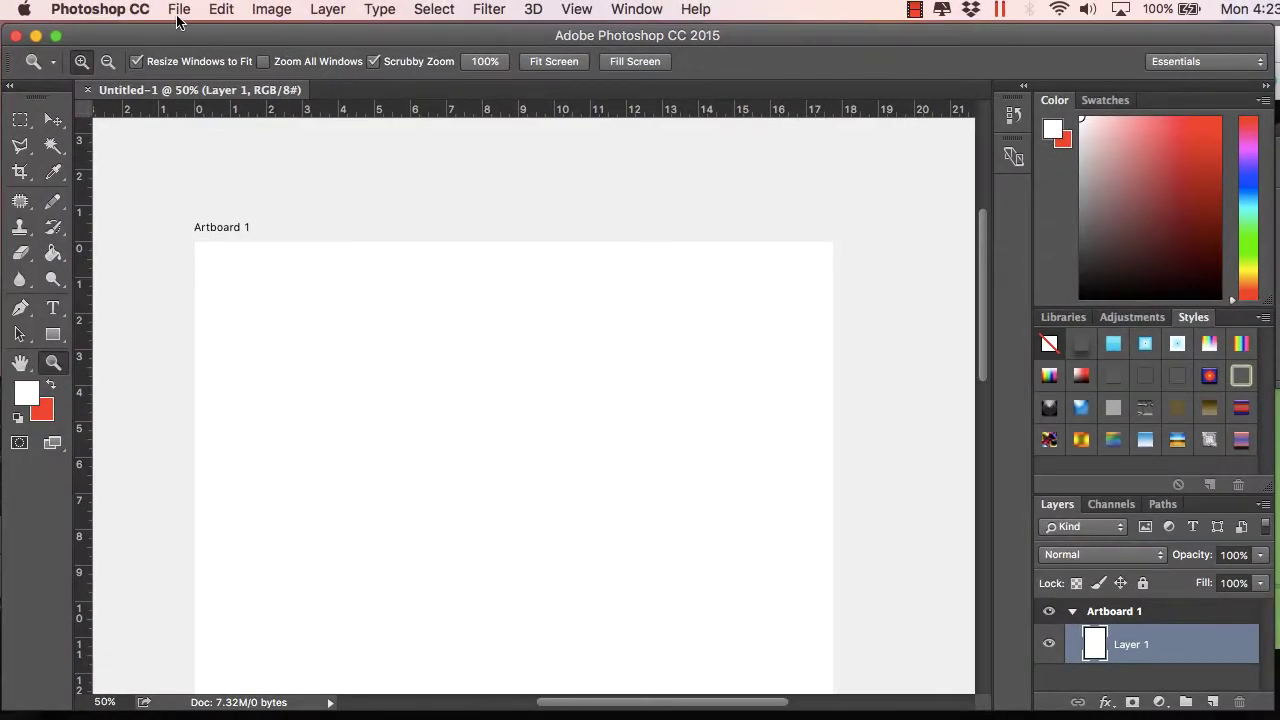
# - Switch to Photoshop and open education.jpg from the Desktop
pyautogui.click(178, 10)
pyautogui.click(200, 47)
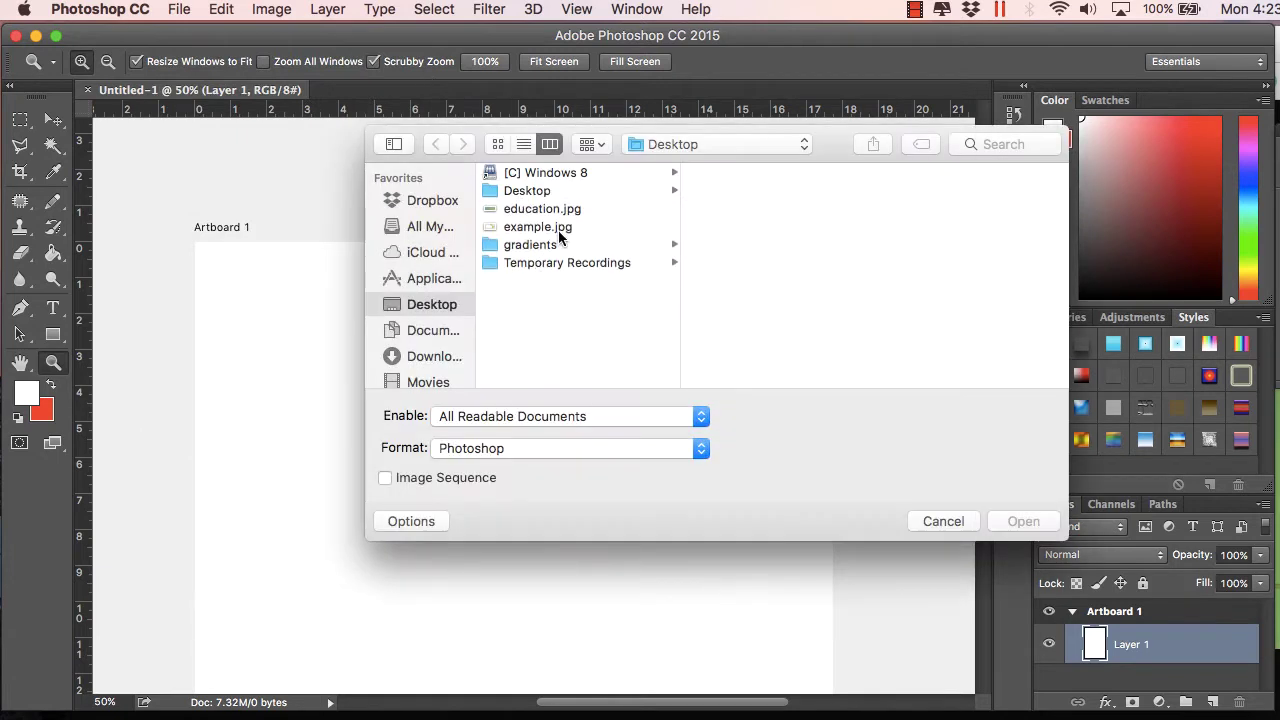
pyautogui.click(500, 210)
pyautogui.click(1000, 516)
# - Copy the entire education.jpg image and paste it into the Untitled-1 artboard
pyautogui.hotkey('ctrl', 'a')
pyautogui.click(225, 89)
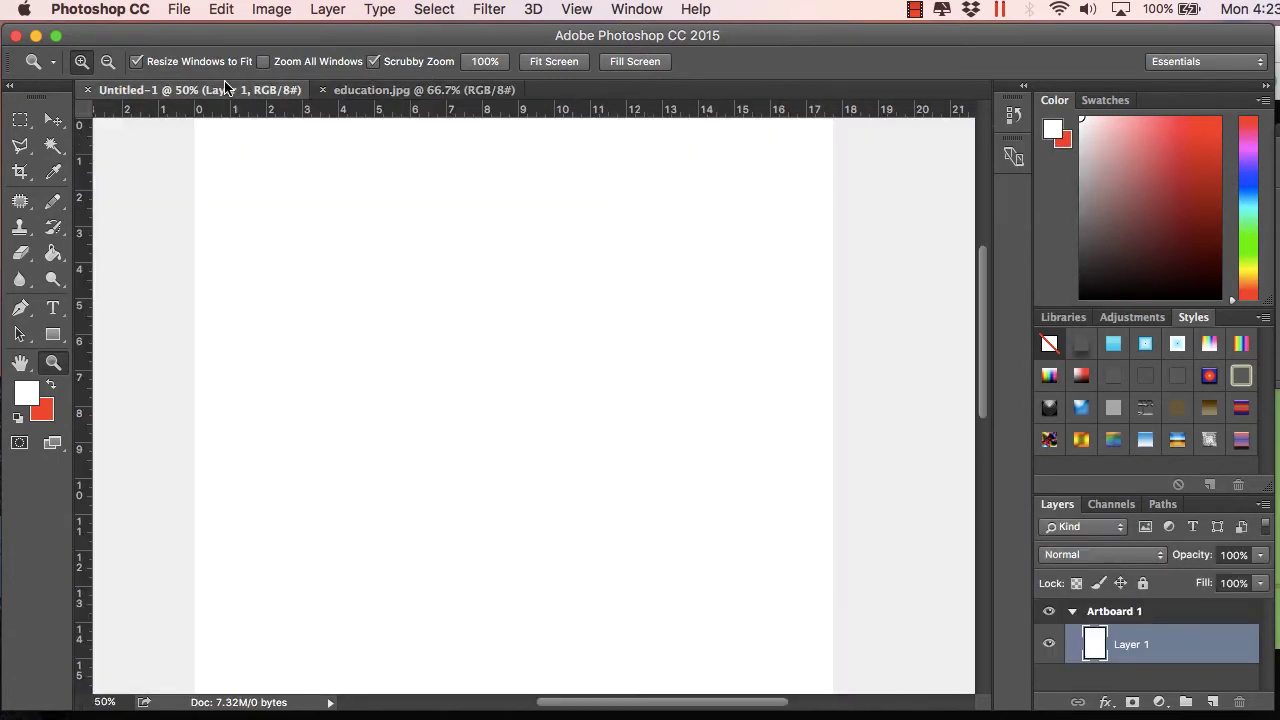
pyautogui.scroll(5, 248, 150)
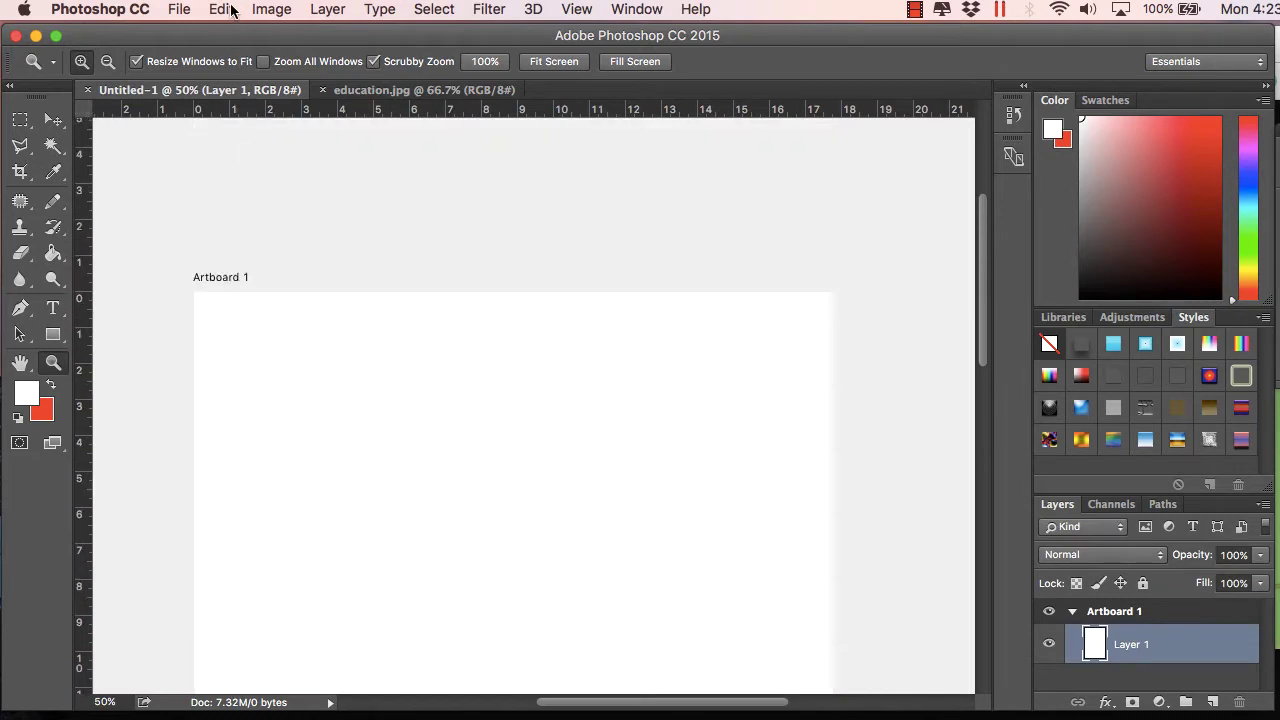
pyautogui.click(222, 9)
pyautogui.click(257, 185)
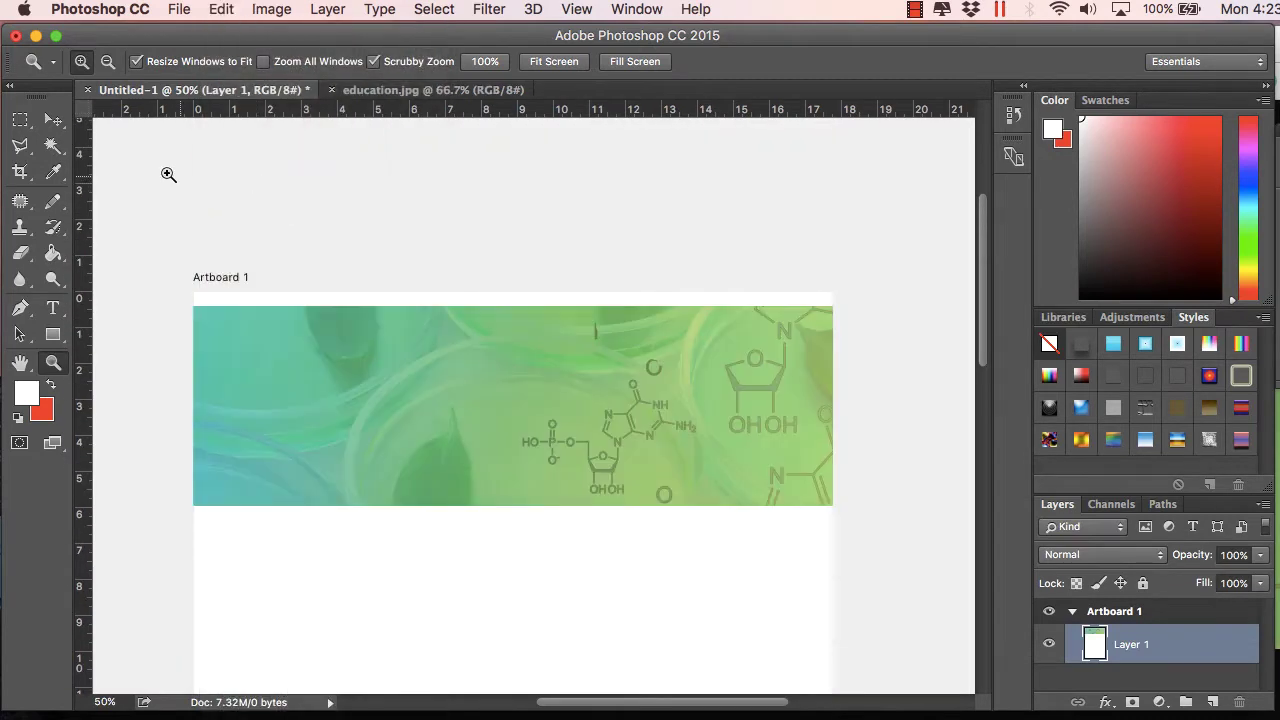
# - Move the pasted banner up so it sits flush with the top edge of the artboard
pyautogui.press('v')
pyautogui.moveTo(409, 287); pyautogui.dragTo(411, 257)
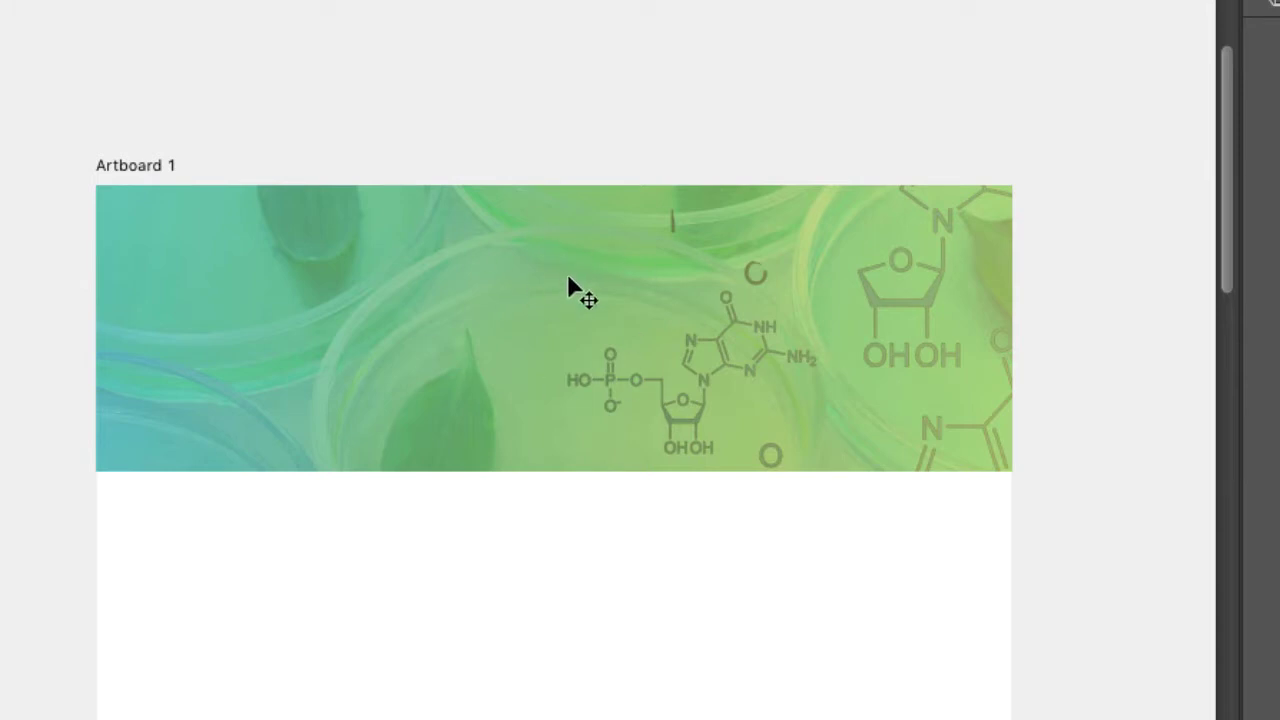
pyautogui.scroll(-15, 526, 314)
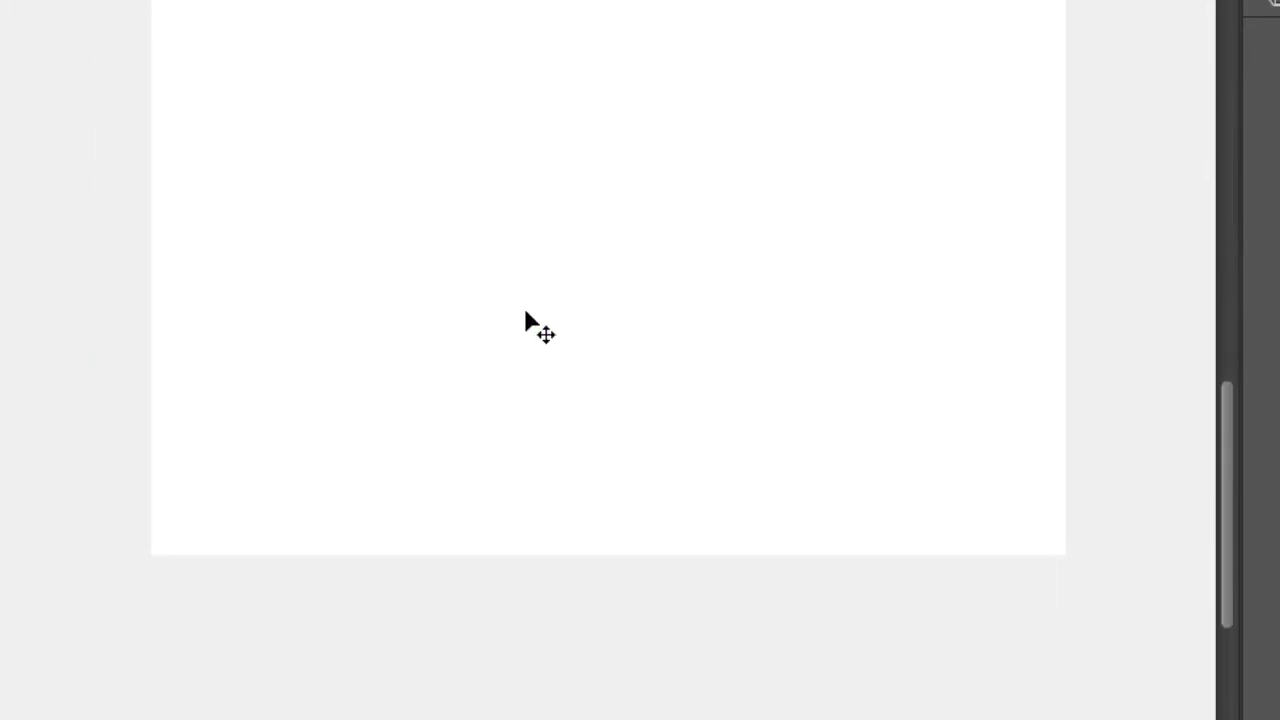
pyautogui.scroll(15, 526, 314)
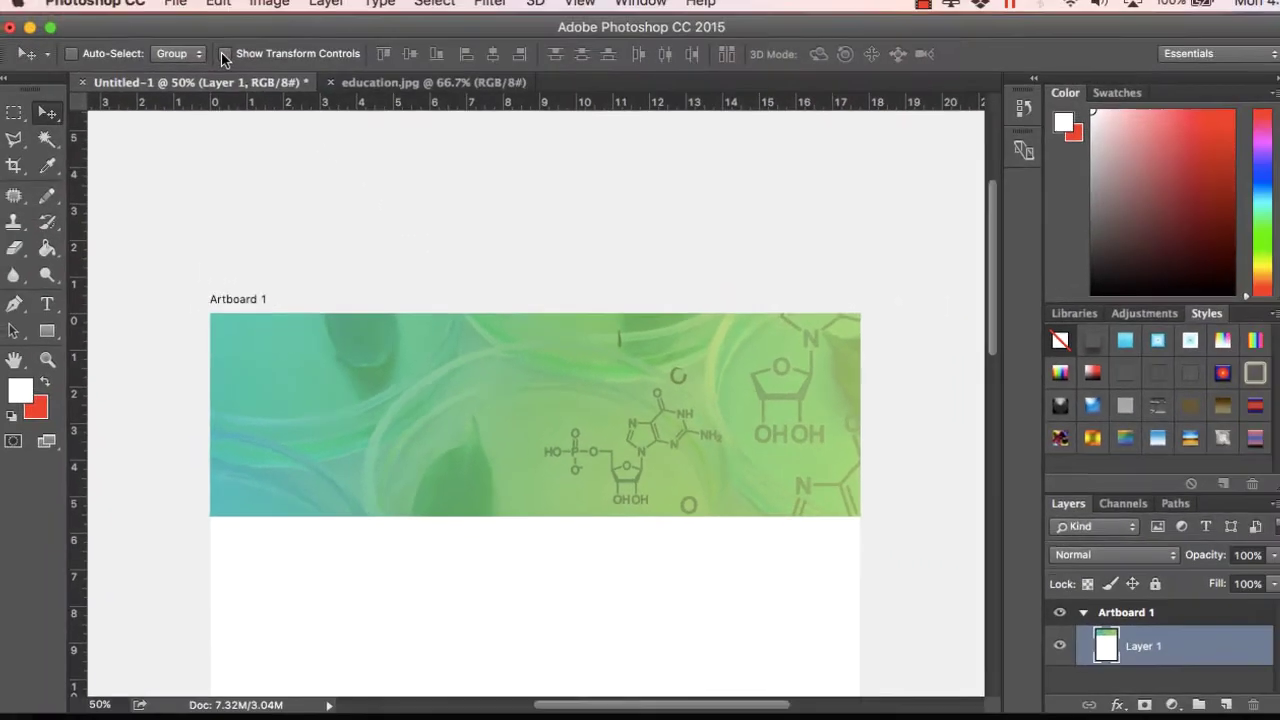
# - Show the transform controls and stretch the banner's bottom edge down to about the 8 mark on the vertical ruler
pyautogui.click(224, 54)
pyautogui.moveTo(533, 517); pyautogui.dragTo(532, 597)
pyautogui.press('Return')
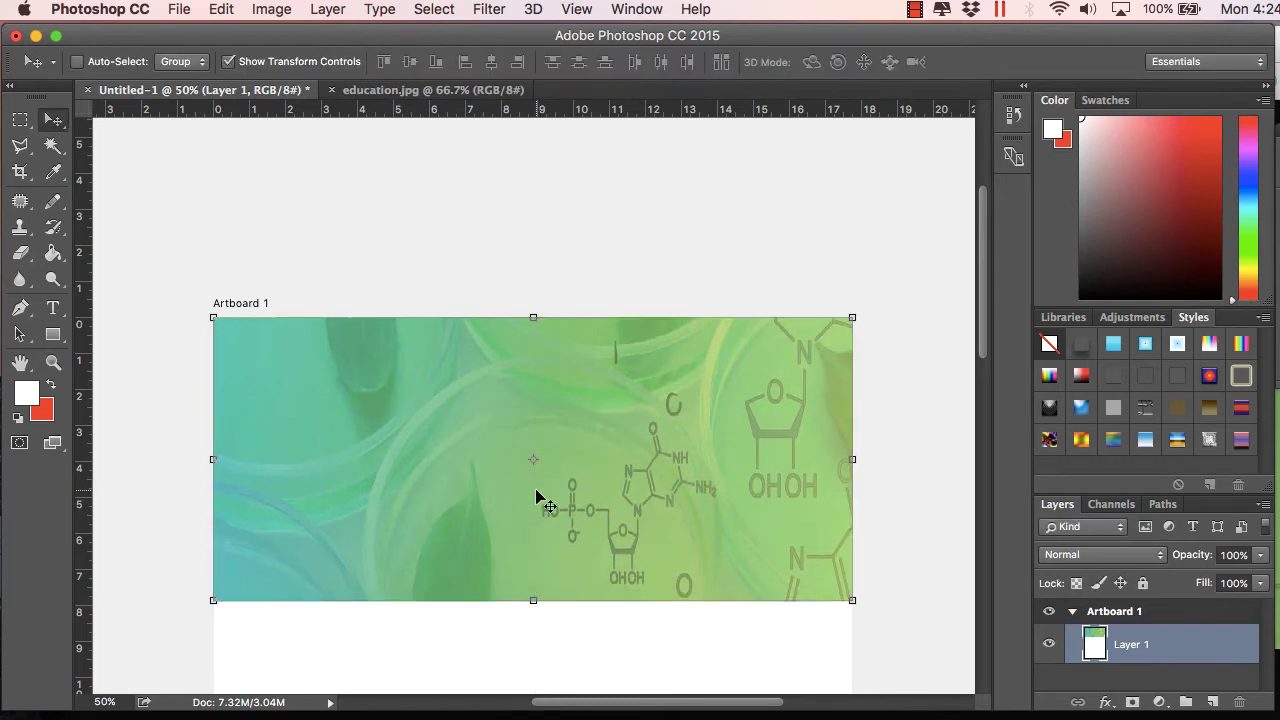
pyautogui.scroll(-10, 590, 497)
pyautogui.scroll(6, 590, 497)
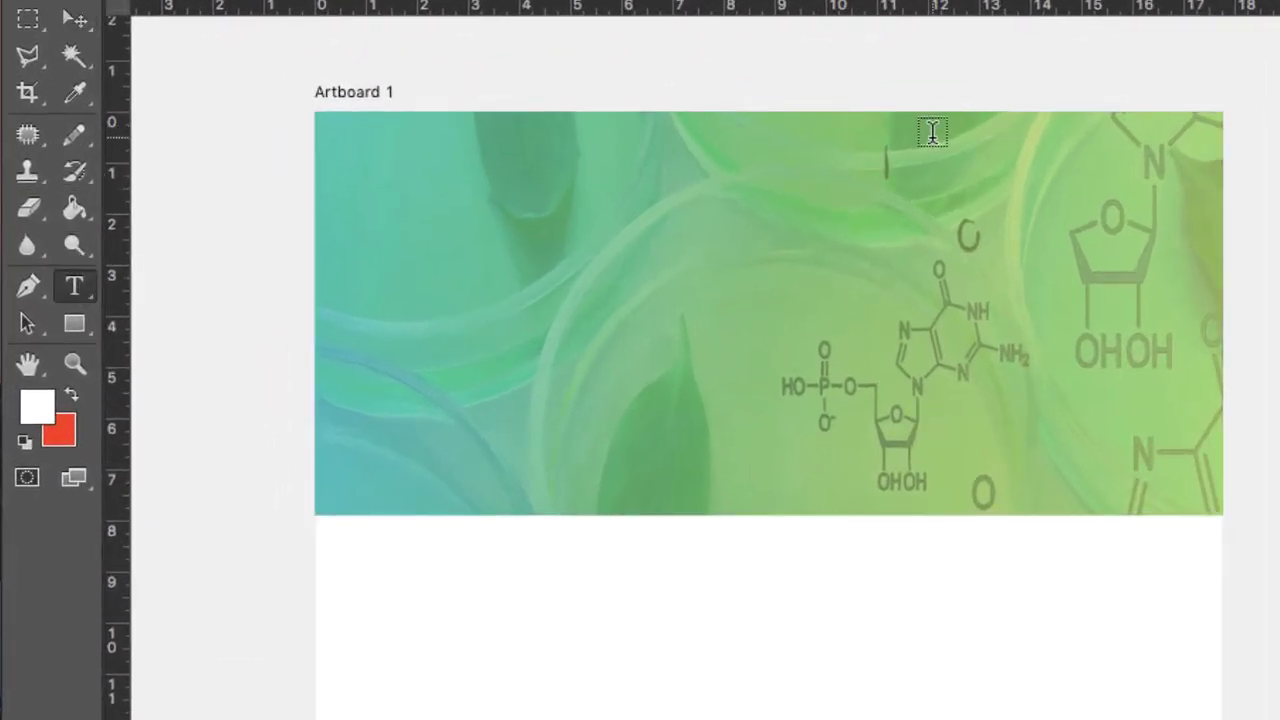
# - Add "Home" and "About Us" as two separate white text layers side by side near the top of the banner
pyautogui.write('Home')
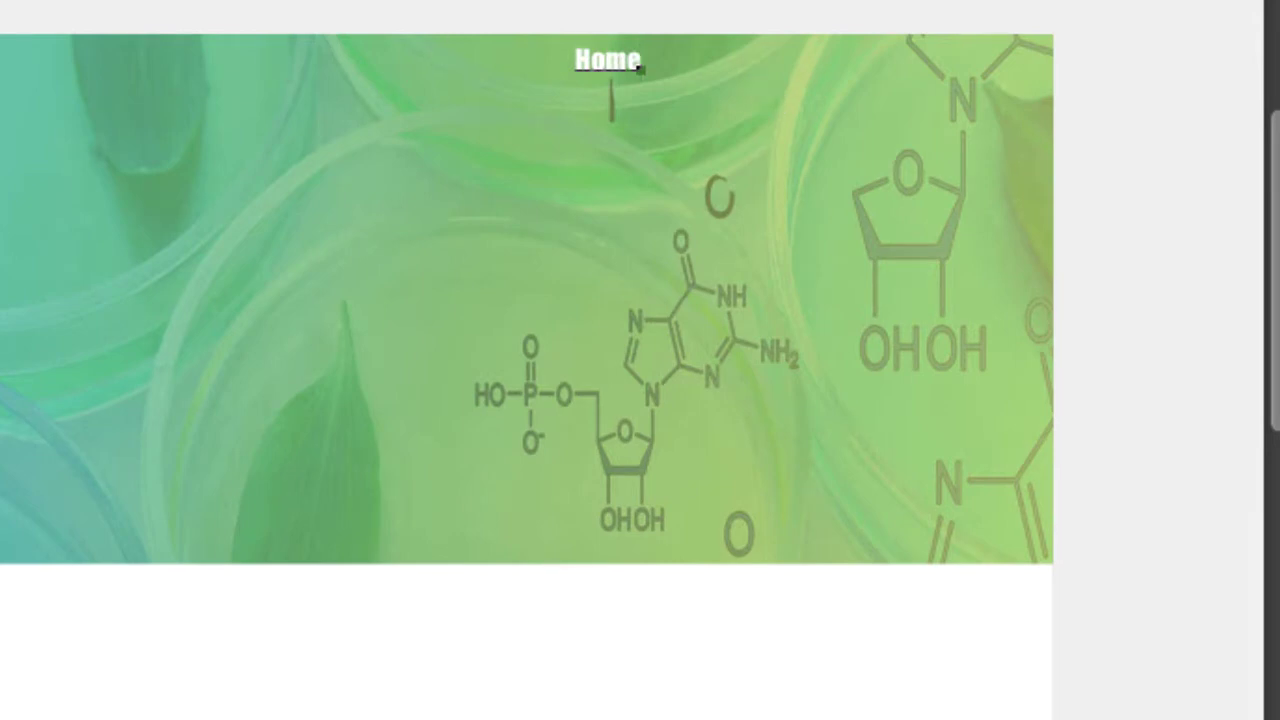
pyautogui.press('Escape')
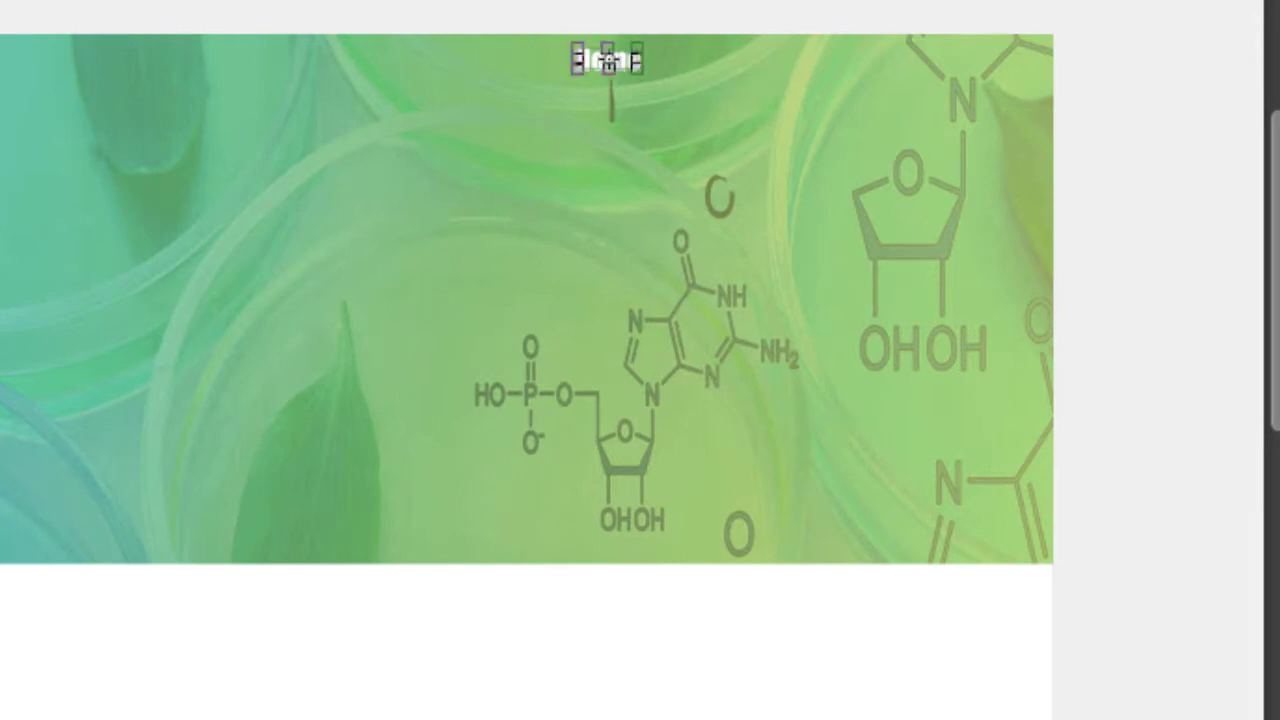
pyautogui.press('Escape')
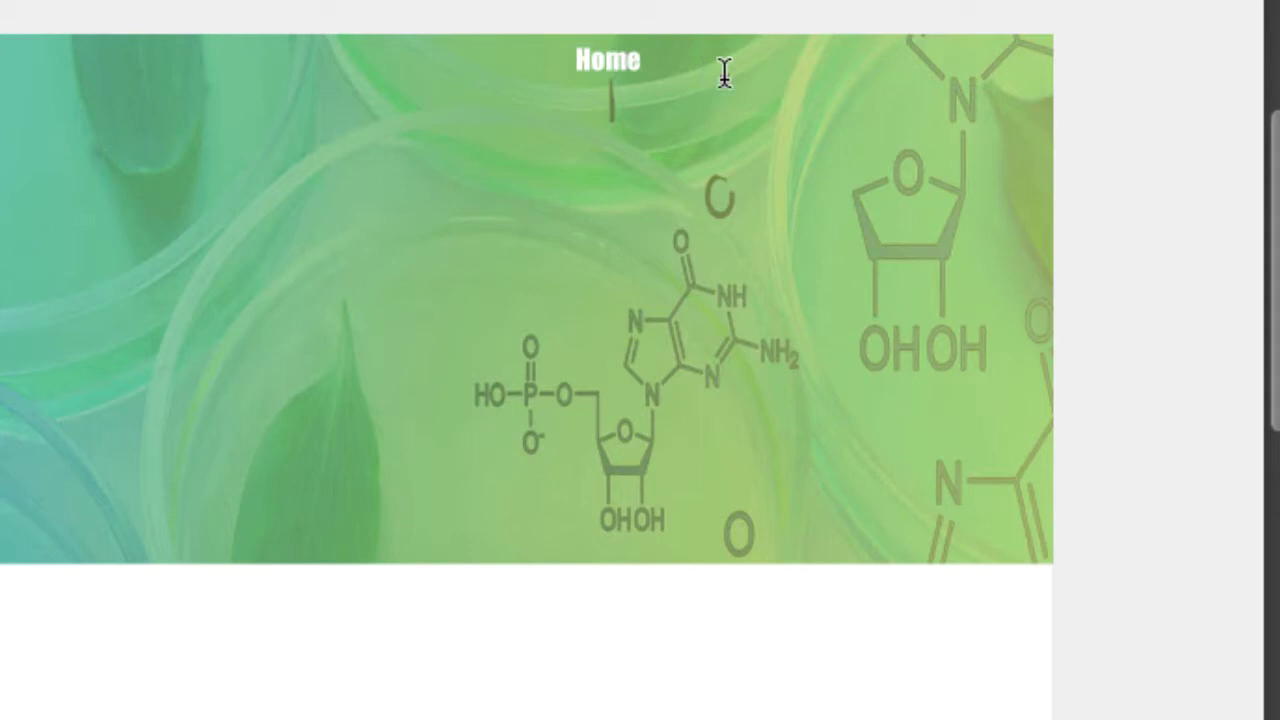
pyautogui.write('out Us')
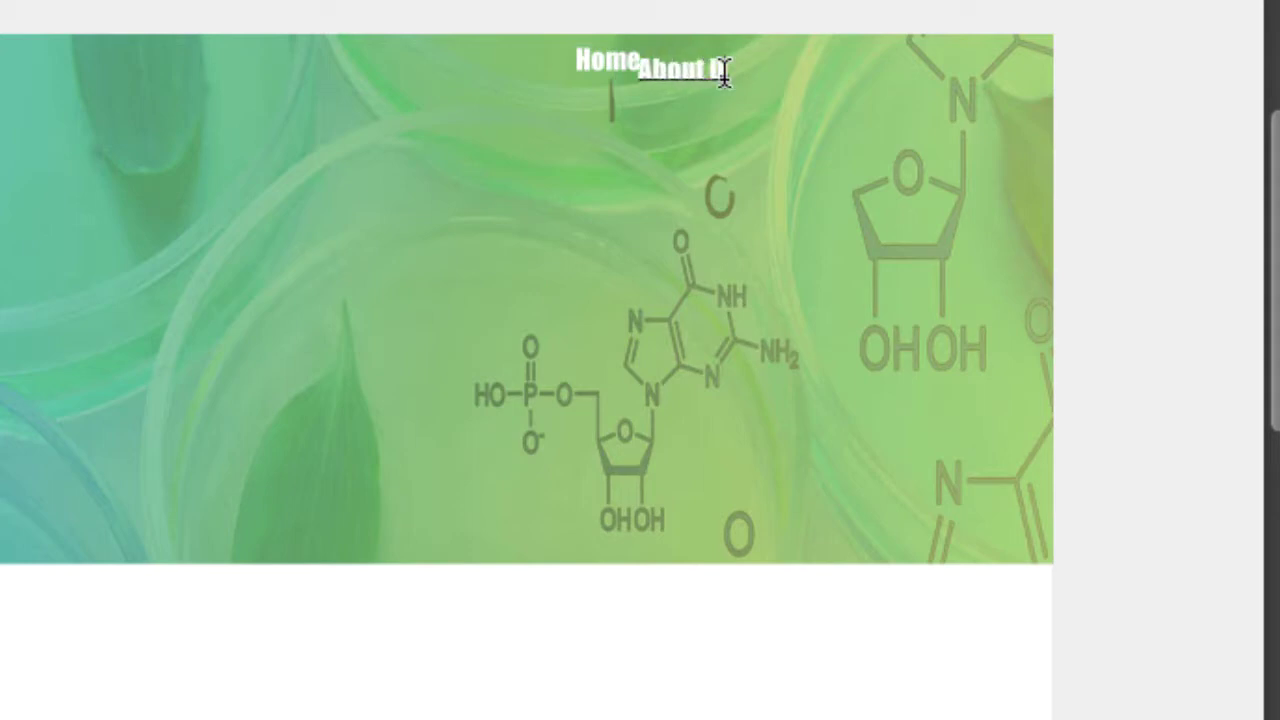
pyautogui.press('Escape')
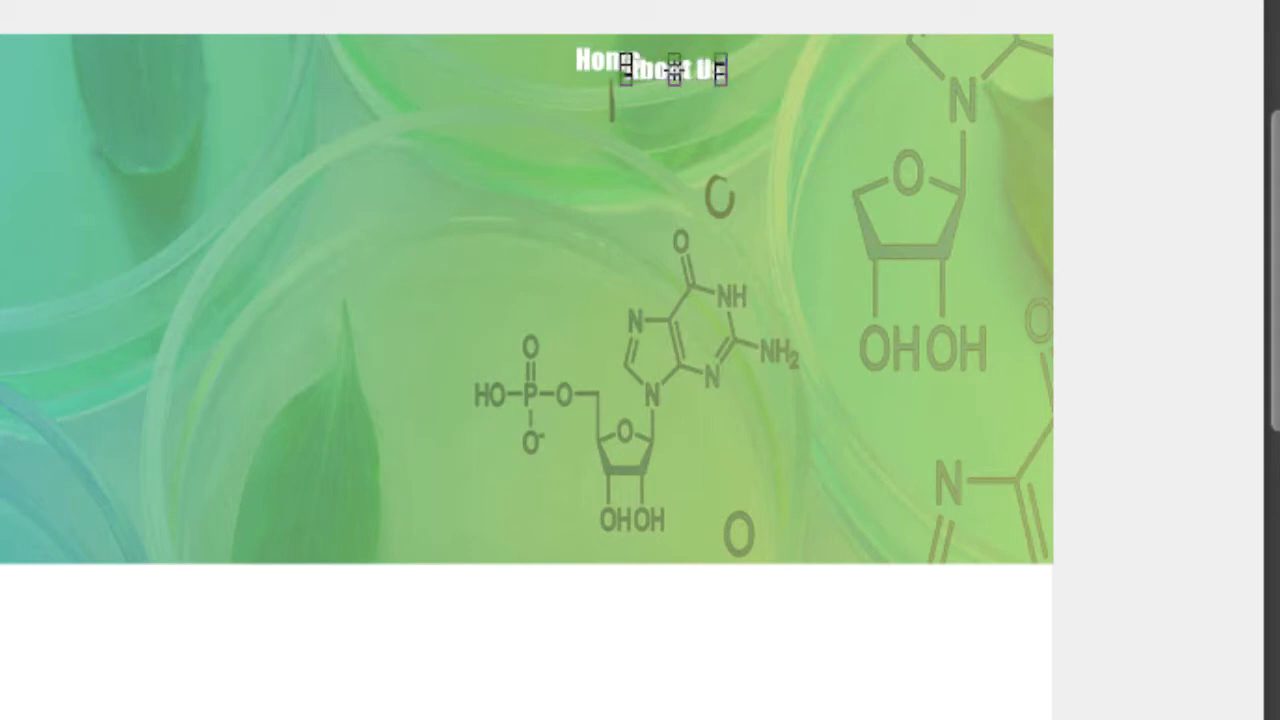
pyautogui.press('Escape')
# - Add "Contact" as a third white text layer beside "About Us" near the top of the banner
pyautogui.click(820, 93)
pyautogui.write('Contact')
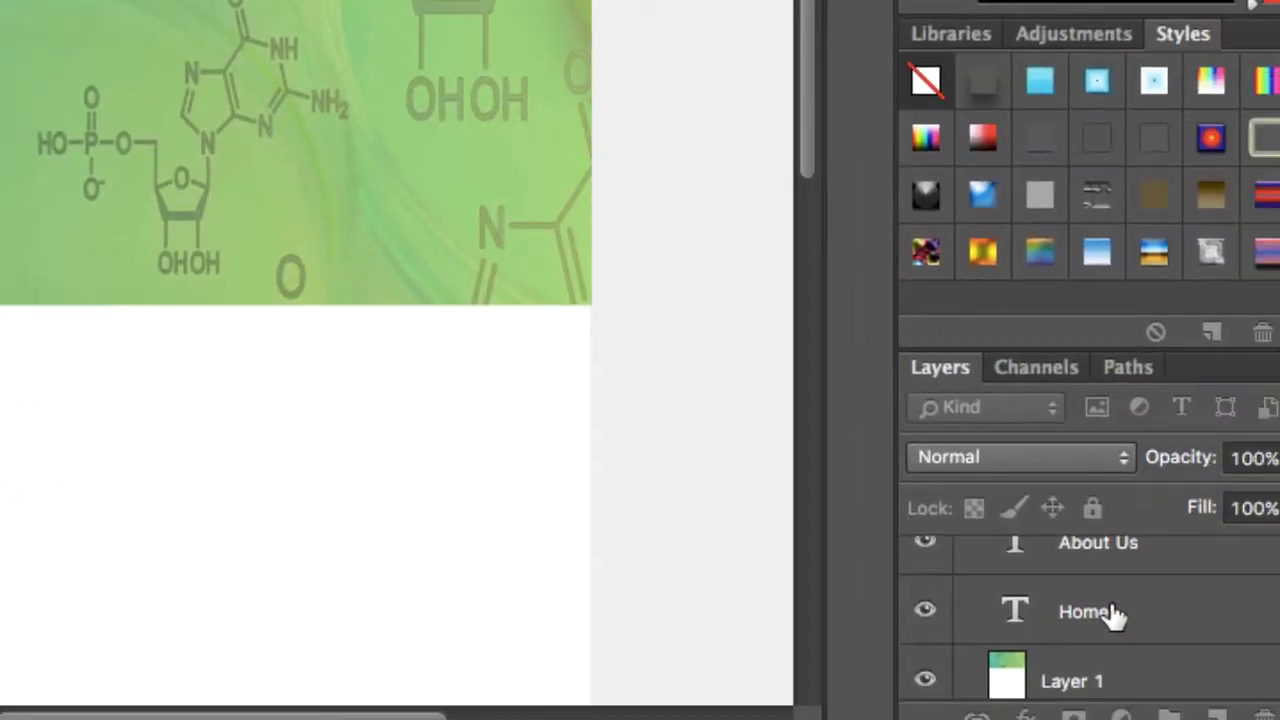
pyautogui.scroll(2, 1000, 583)
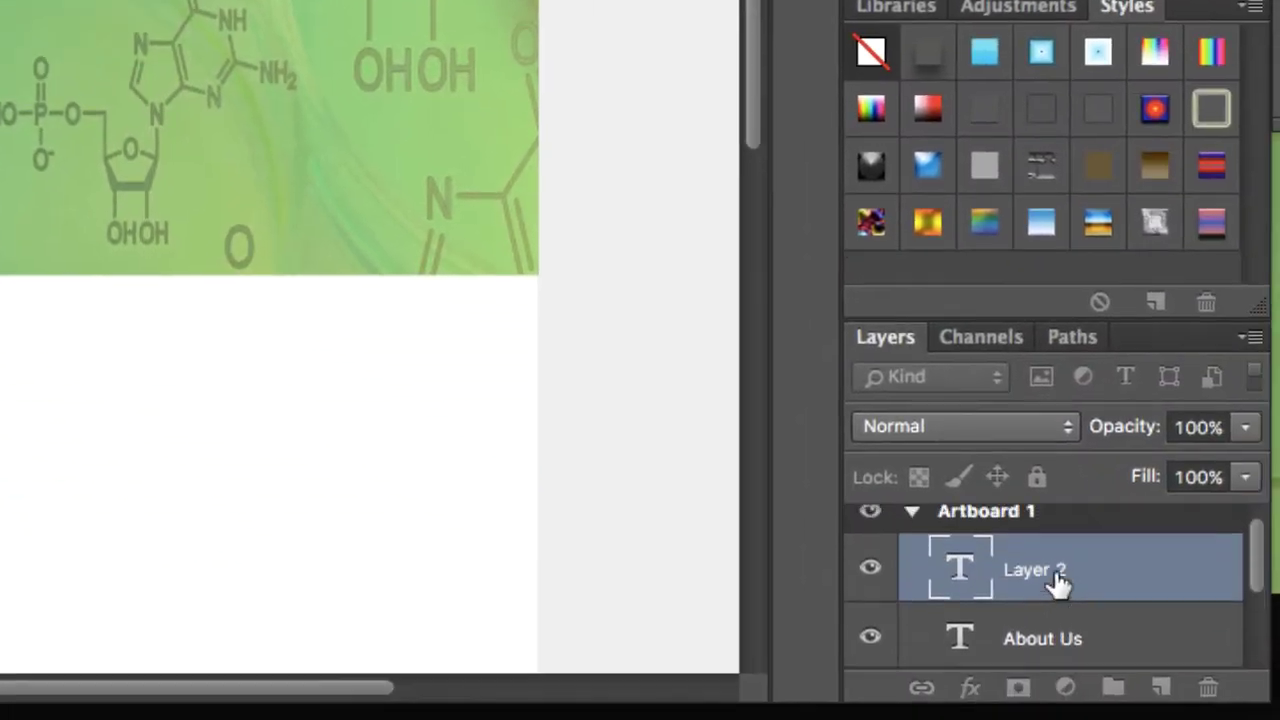
pyautogui.scroll(-3, 1058, 585)
pyautogui.scroll(2, 1058, 585)
pyautogui.scroll(-2, 1038, 601)
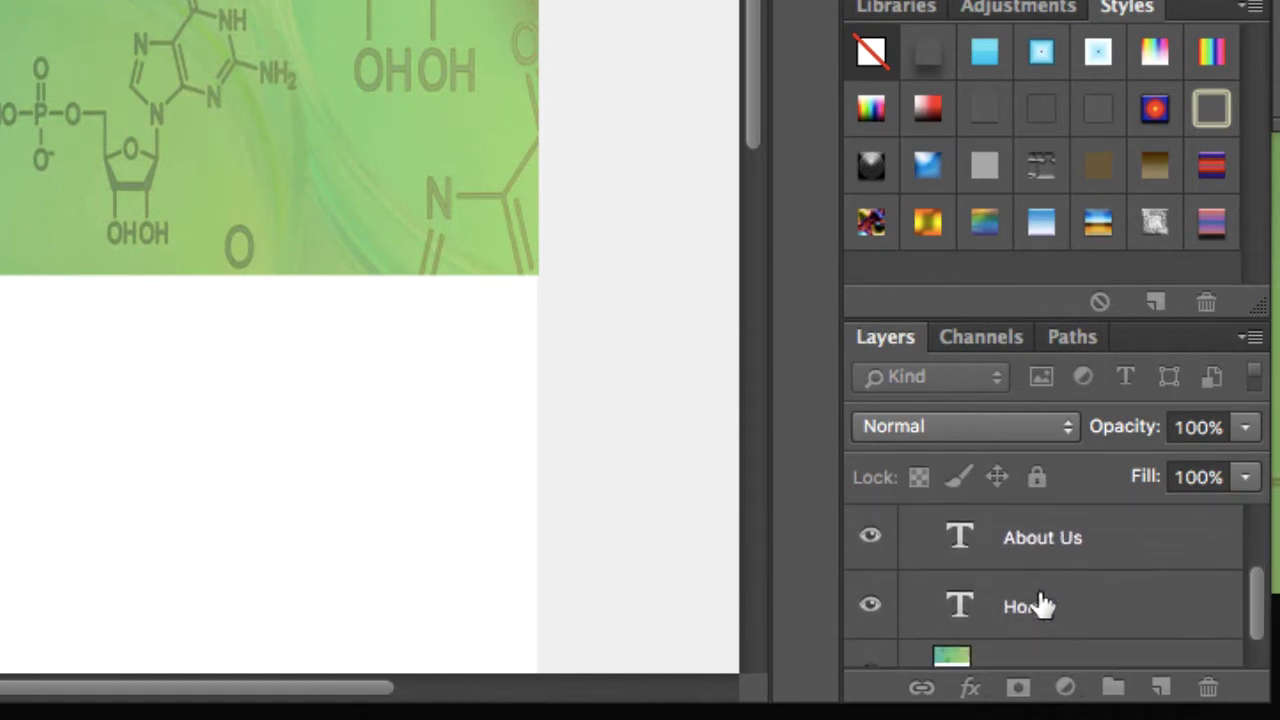
pyautogui.scroll(-1, 1040, 605)
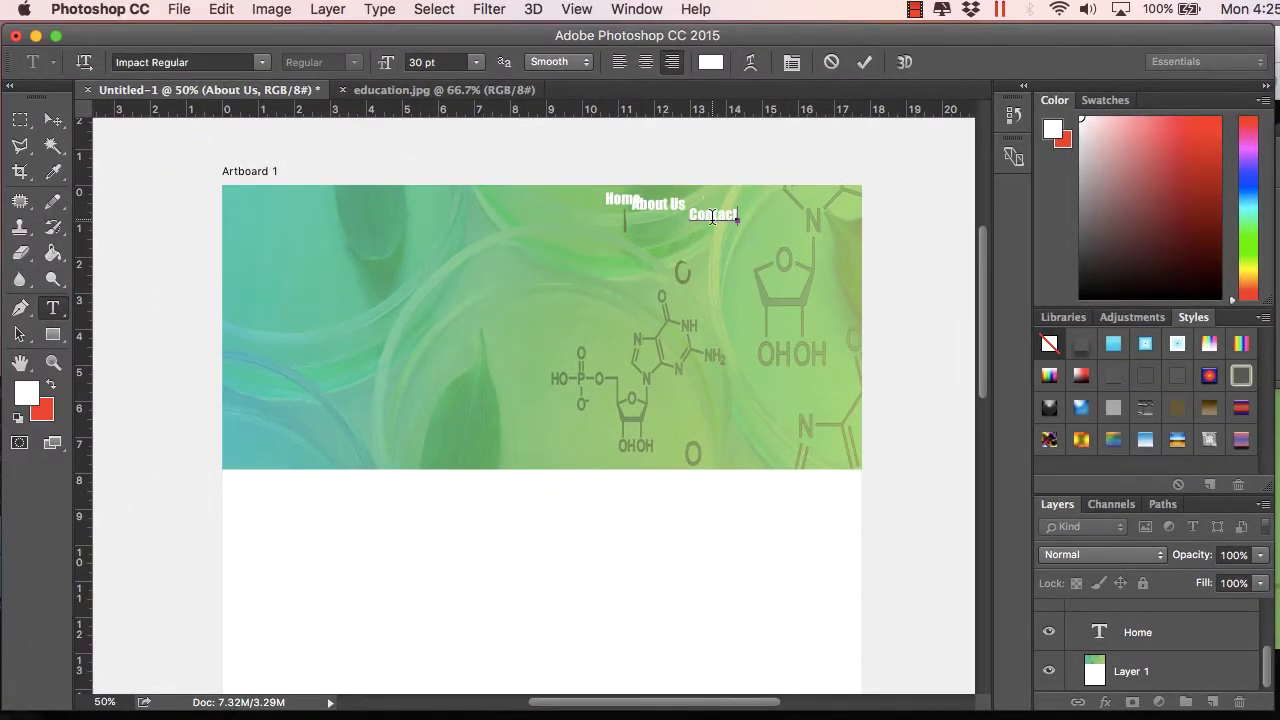
# - Move the Contact, About Us and Home texts apart into one evenly spaced row near the banner's upper-right corner
pyautogui.click(53, 119)
pyautogui.moveTo(723, 207); pyautogui.dragTo(805, 203)
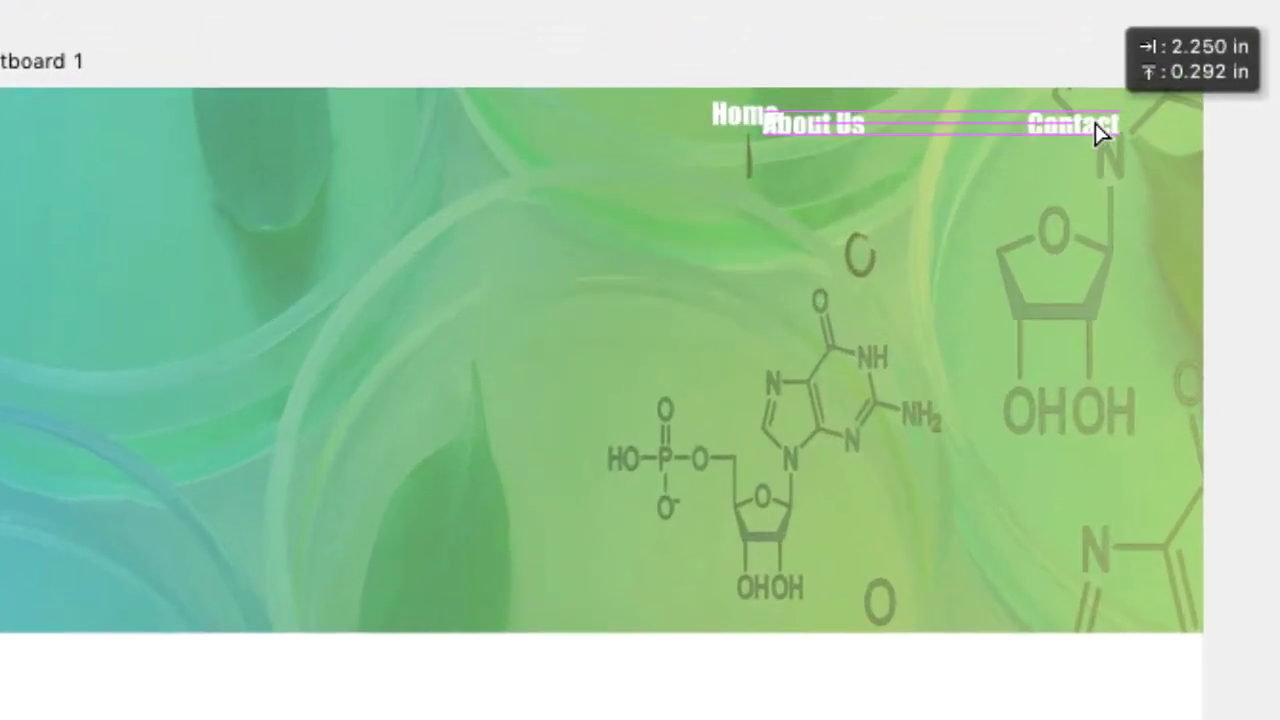
pyautogui.moveTo(1095, 123); pyautogui.dragTo(1095, 123)
pyautogui.moveTo(809, 116); pyautogui.dragTo(975, 138)
pyautogui.rightClick(827, 121)
pyautogui.click(845, 140)
pyautogui.rightClick(762, 120)
pyautogui.click(813, 127)
pyautogui.moveTo(746, 126); pyautogui.dragTo(817, 132)
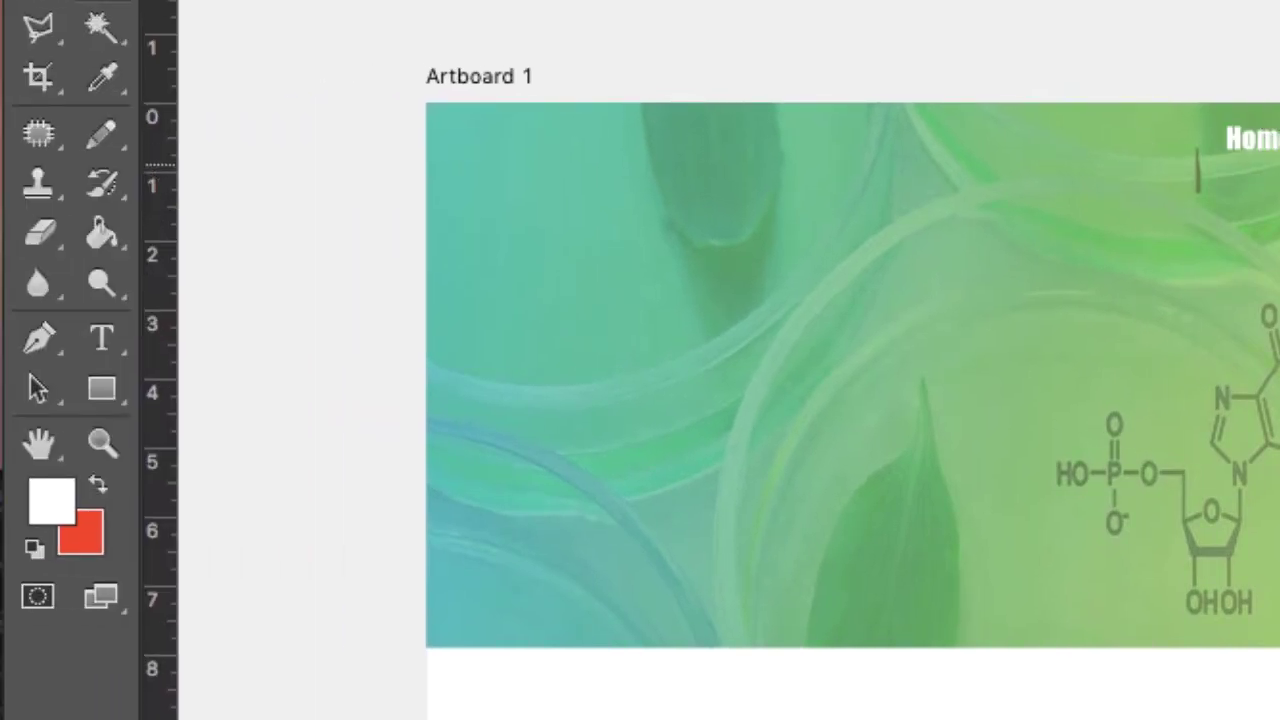
# - Recolour the Home text to the near-black green 061209
pyautogui.click(110, 336)
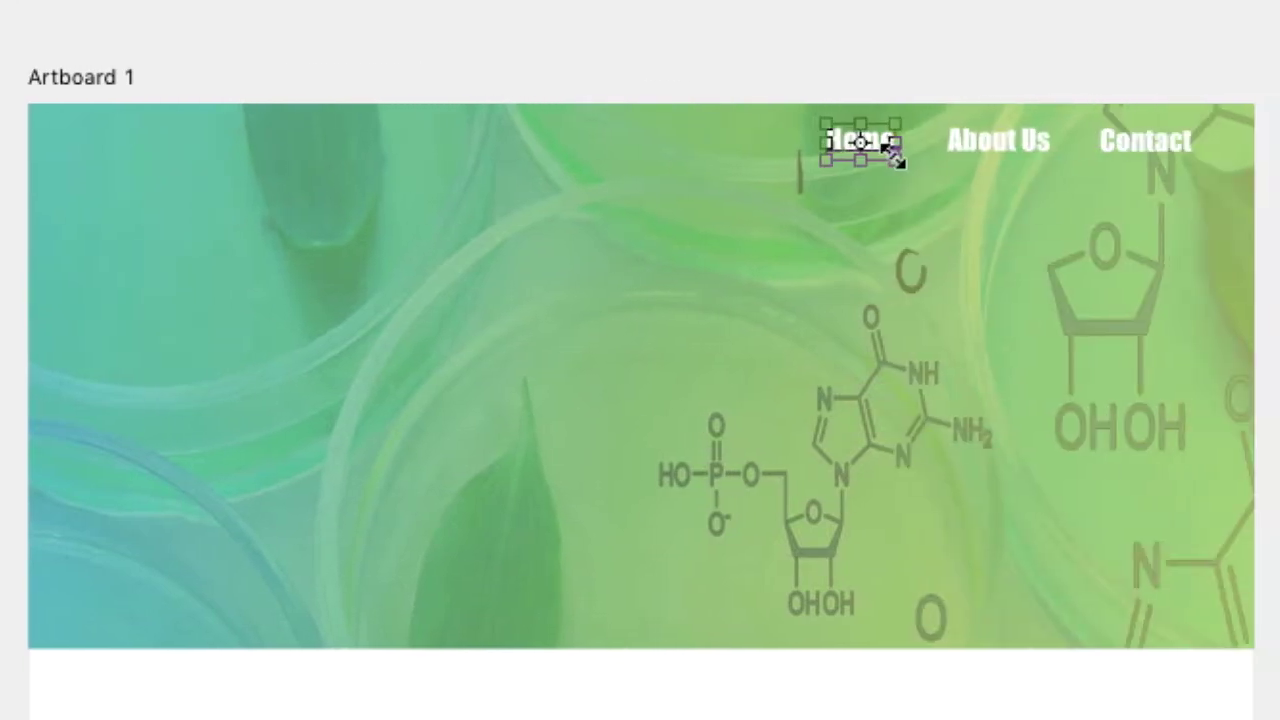
pyautogui.doubleClick(1255, 140)
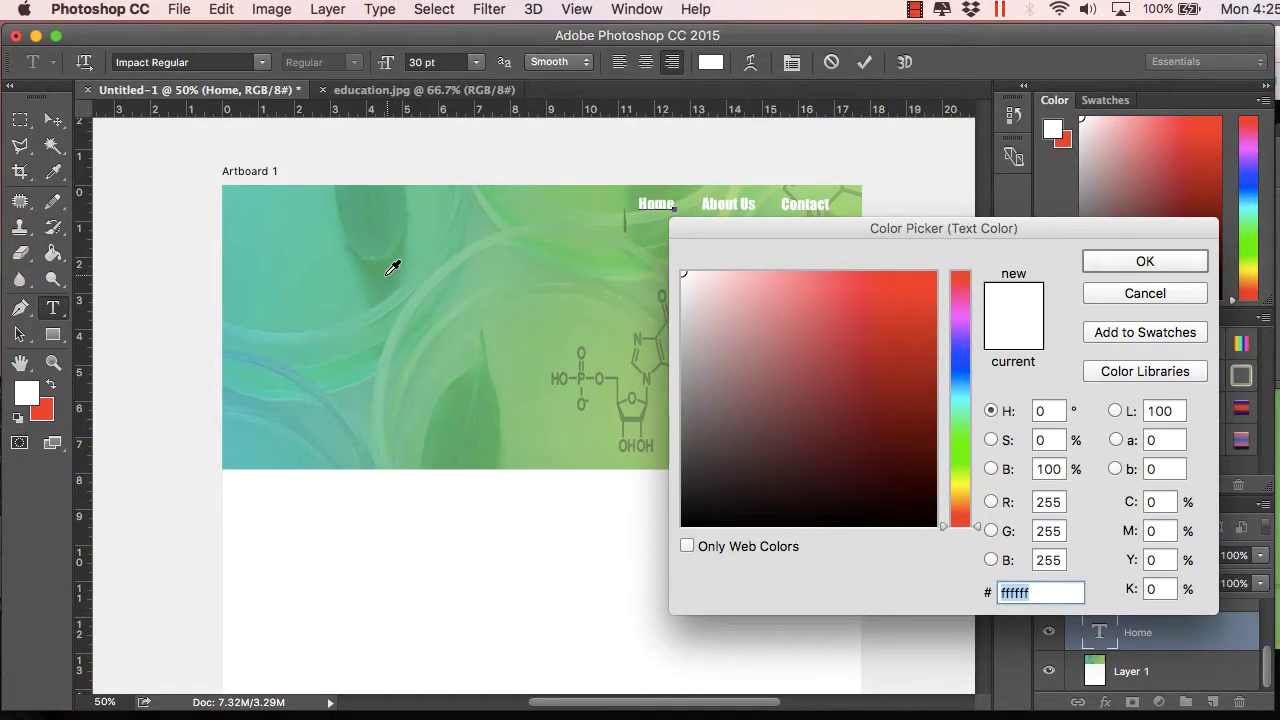
pyautogui.click(368, 252)
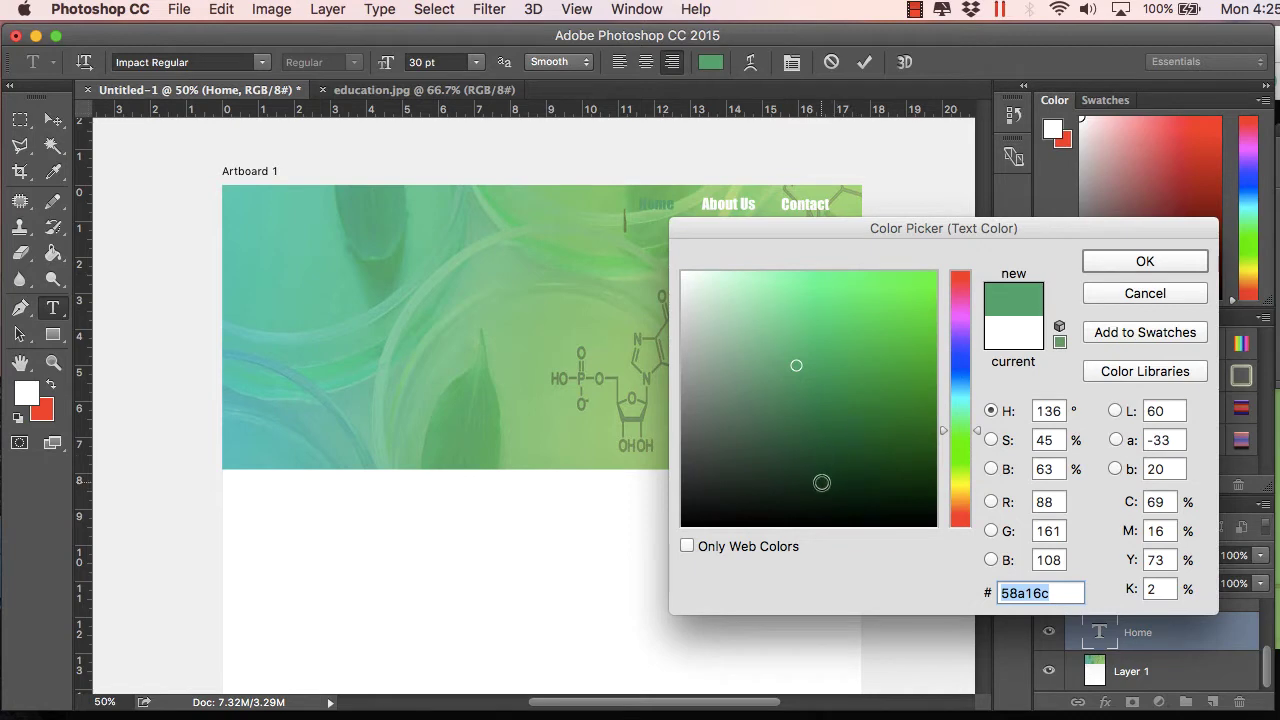
pyautogui.moveTo(792, 510); pyautogui.dragTo(718, 520)
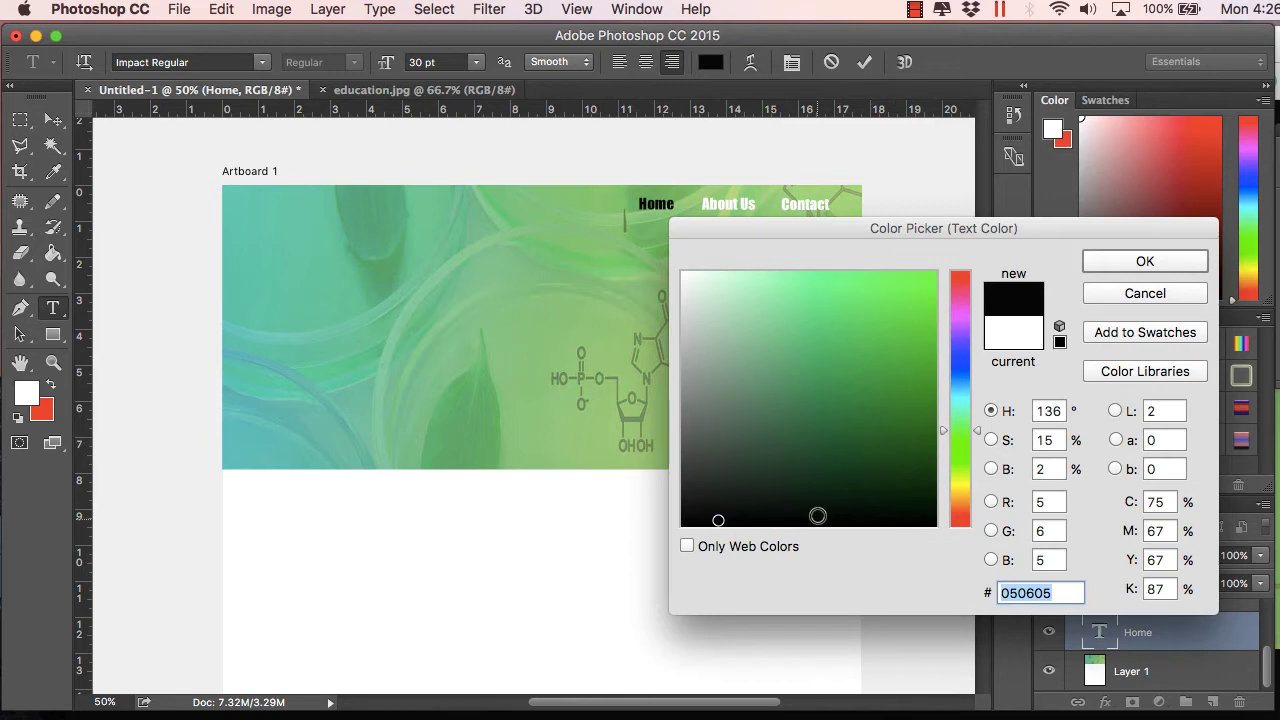
pyautogui.moveTo(832, 514); pyautogui.dragTo(853, 508)
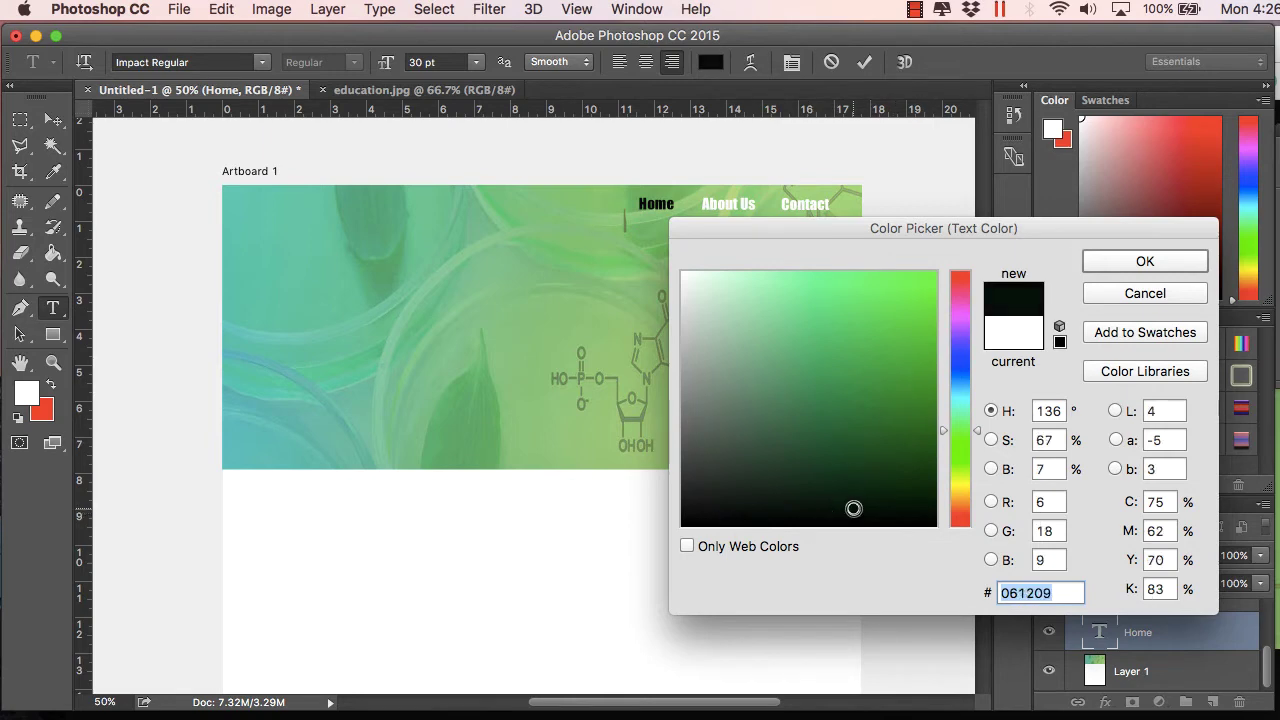
pyautogui.click(1125, 264)
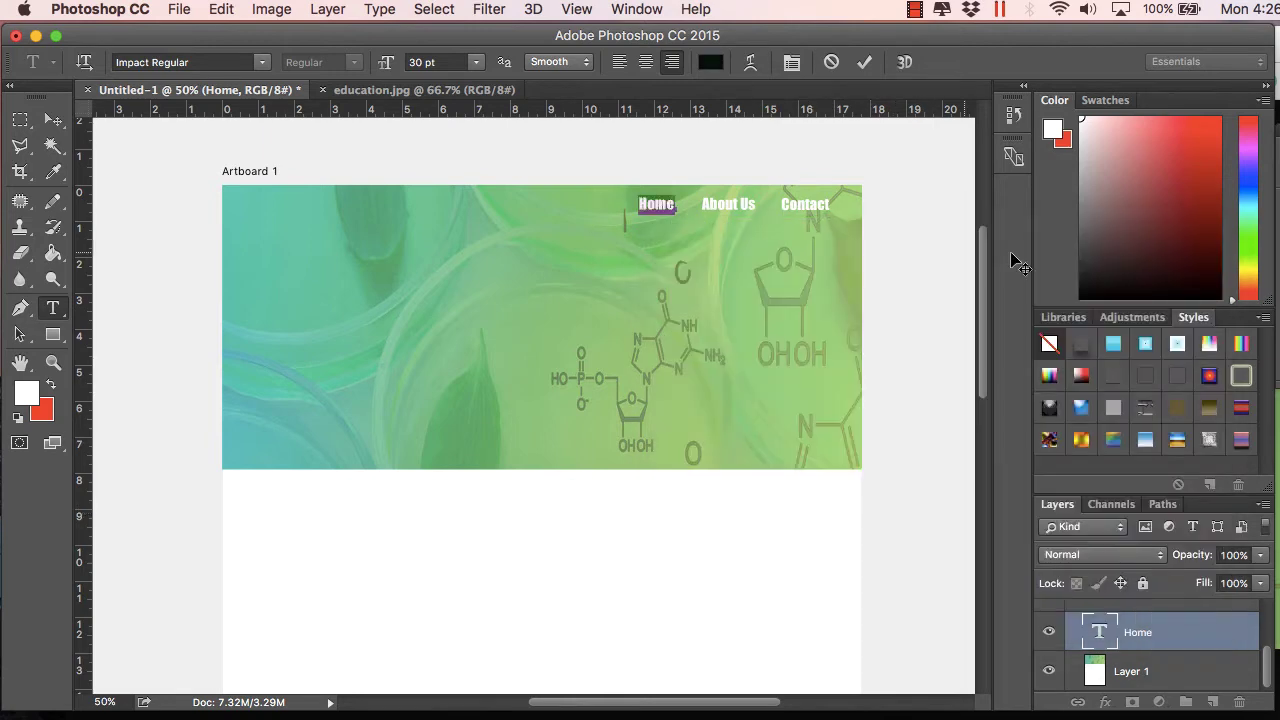
pyautogui.click(710, 64)
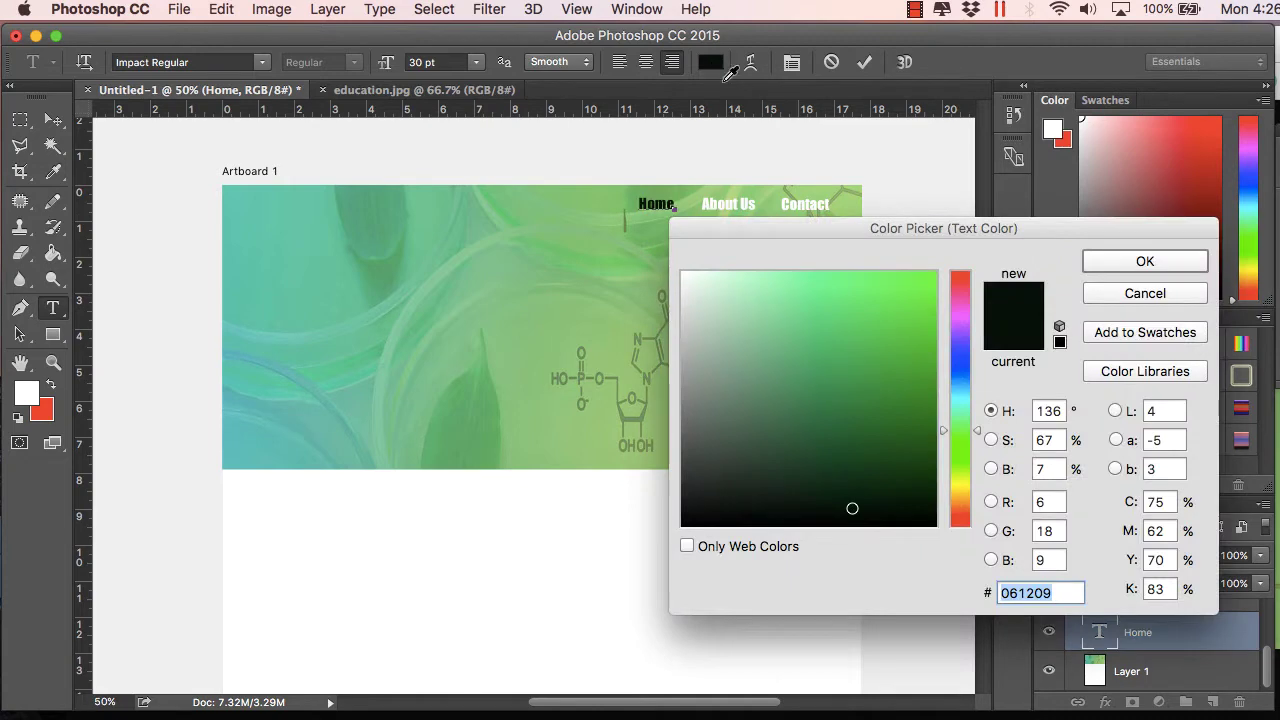
pyautogui.click(1145, 261)
pyautogui.click(52, 120)
# - Set the About Us text colour to 061209 to match Home
pyautogui.click(53, 307)
pyautogui.click(738, 213)
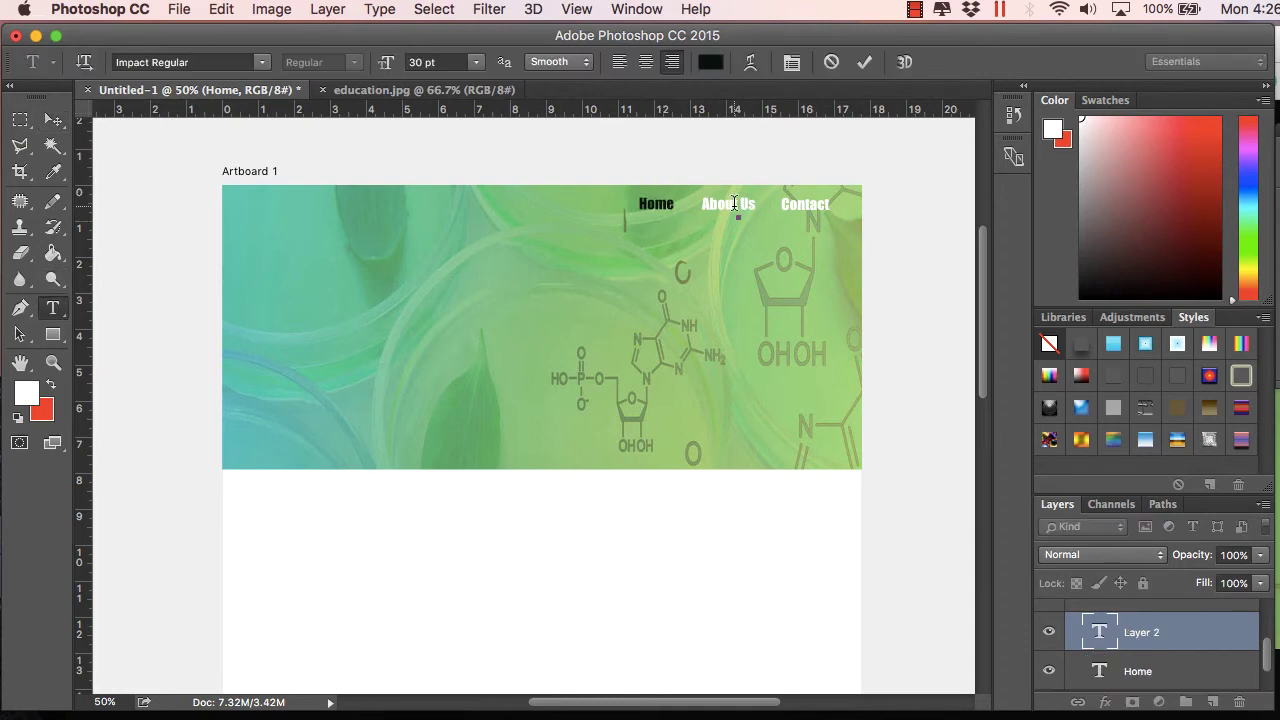
pyautogui.click(52, 120)
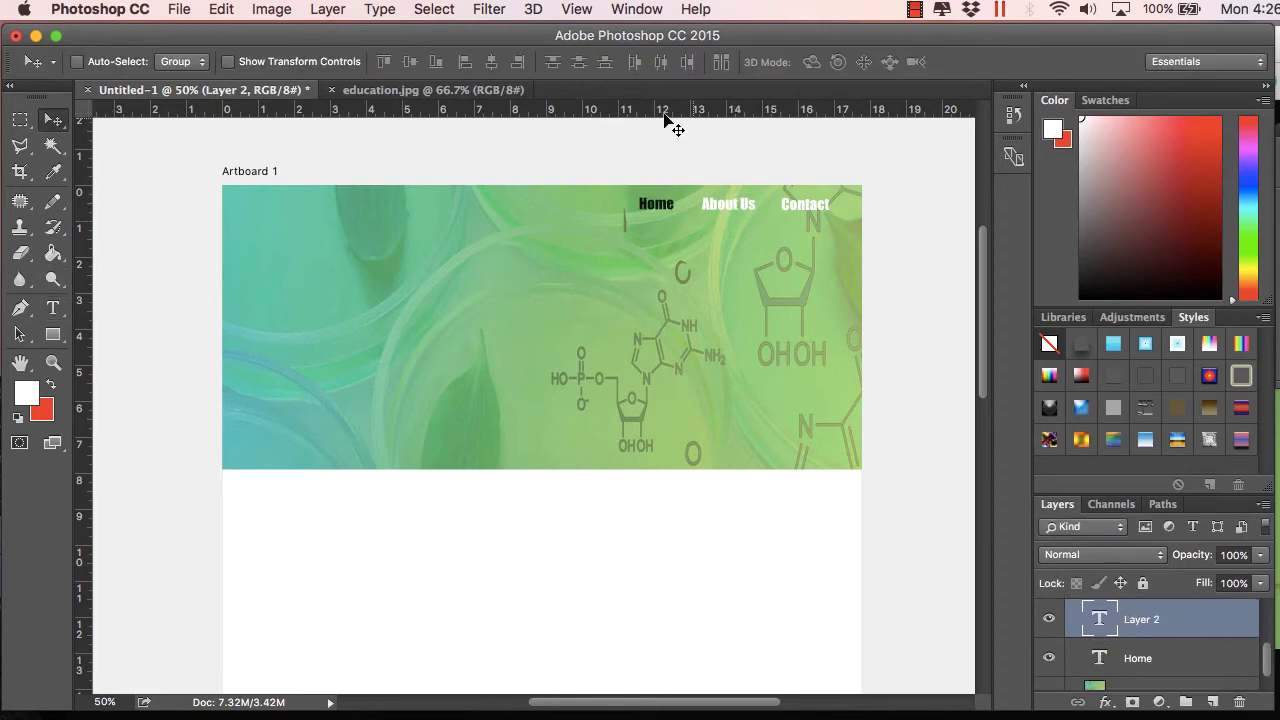
pyautogui.press('t')
pyautogui.click(730, 206)
pyautogui.moveTo(762, 206); pyautogui.dragTo(703, 215)
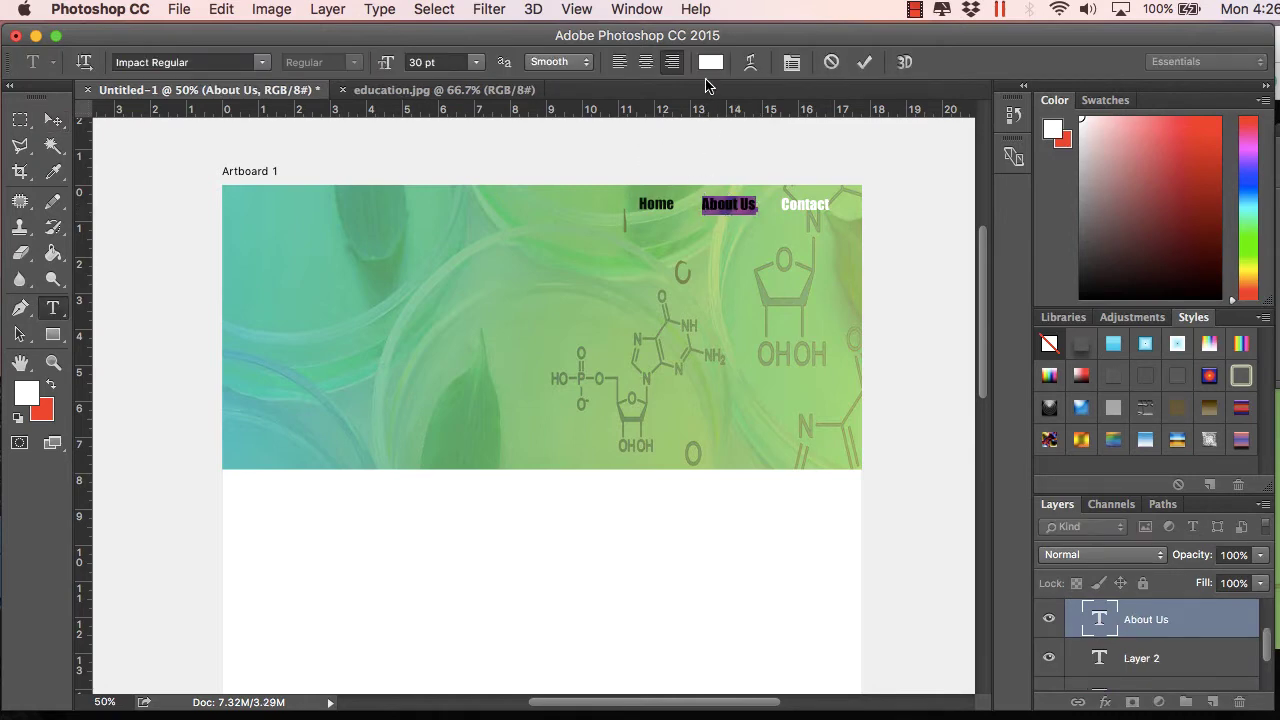
pyautogui.click(710, 63)
pyautogui.write('061209')
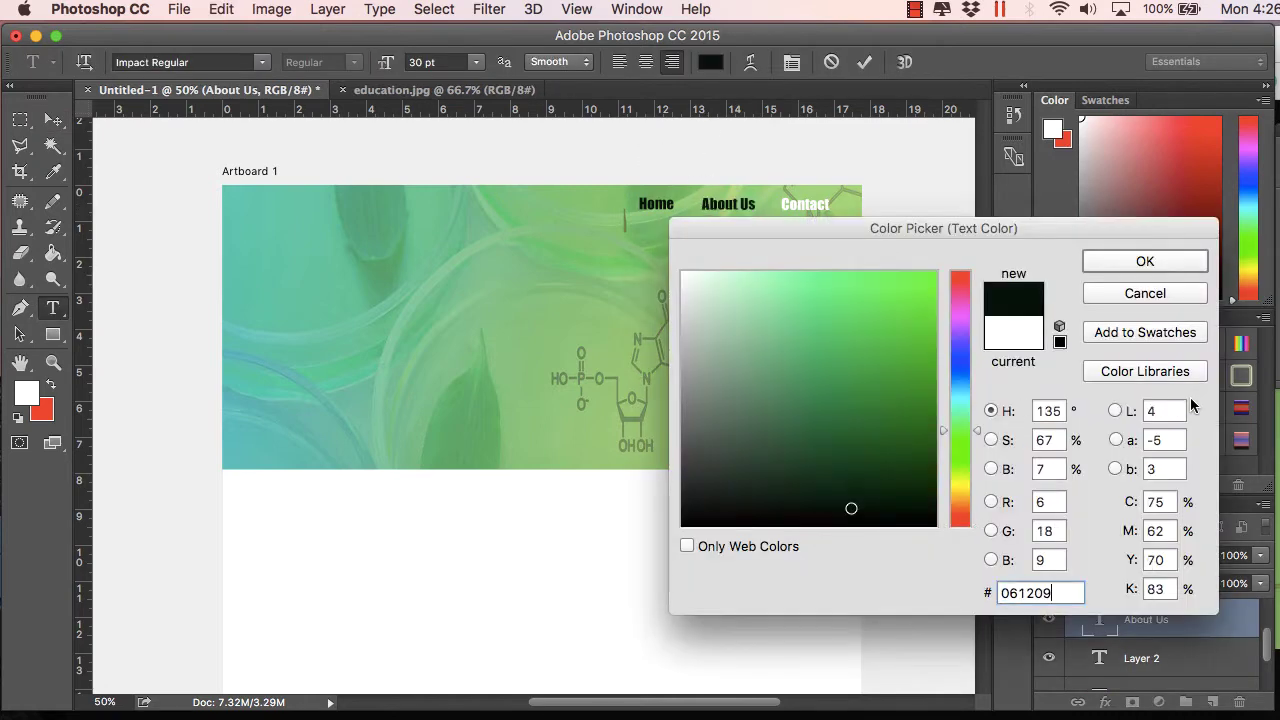
pyautogui.click(1145, 261)
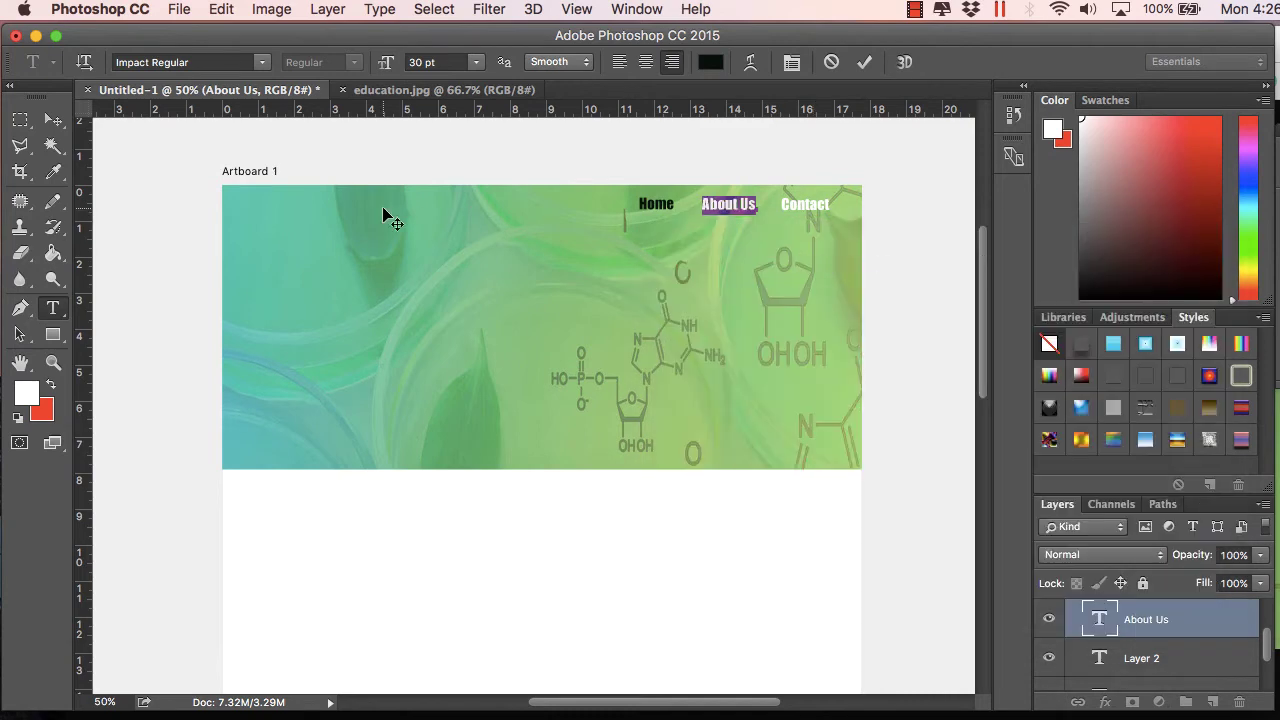
pyautogui.click(53, 120)
pyautogui.click(53, 307)
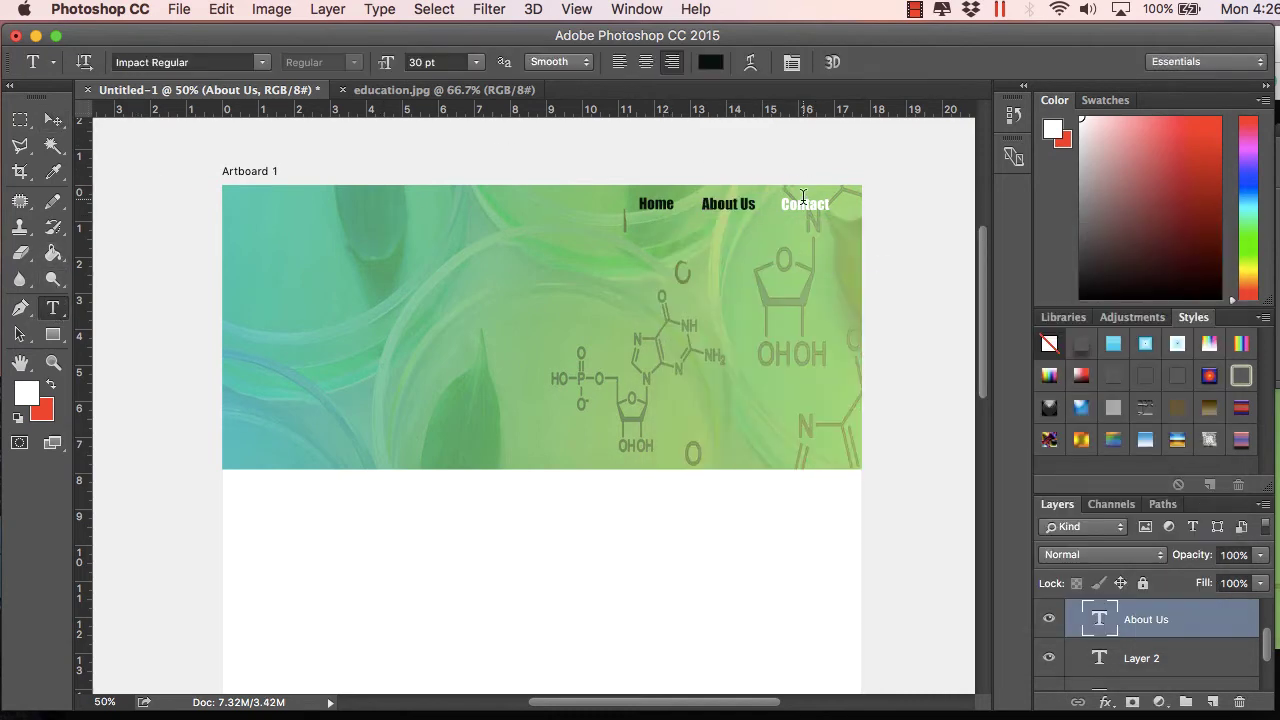
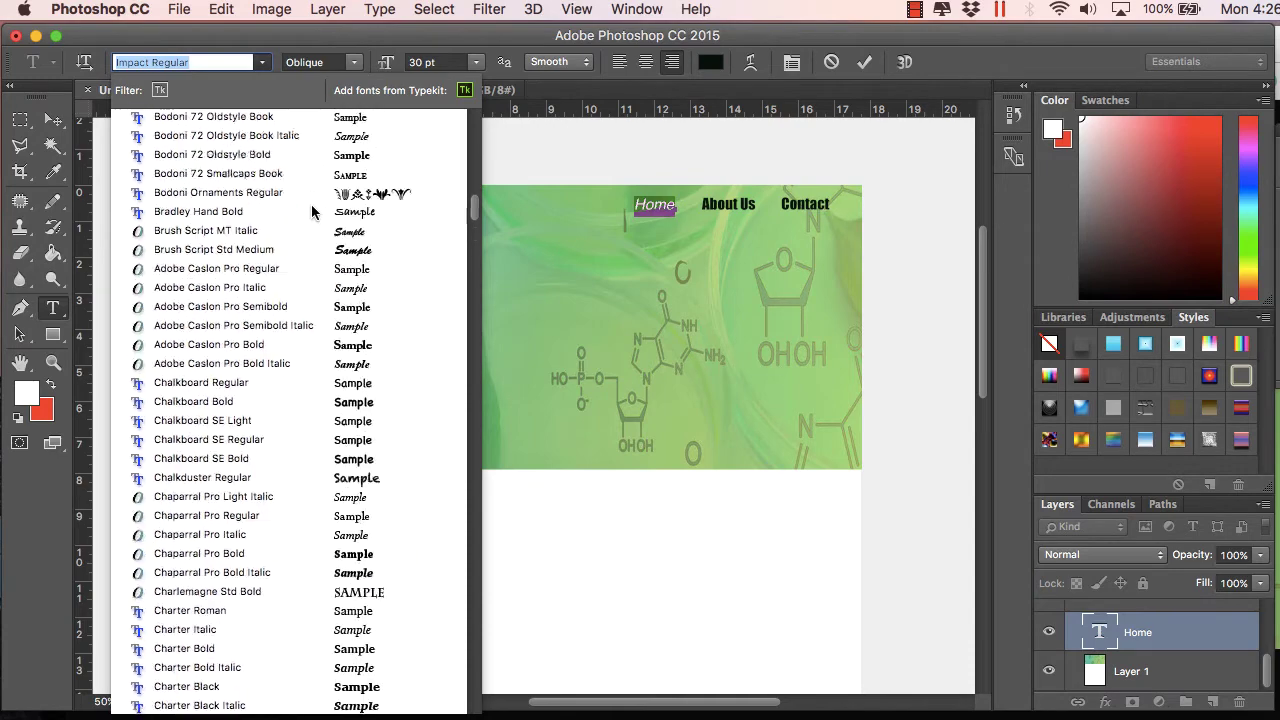
# - Change the font of the Home and About Us texts to Avenir Next Condensed Demi Bold
pyautogui.scroll(3, 333, 200)
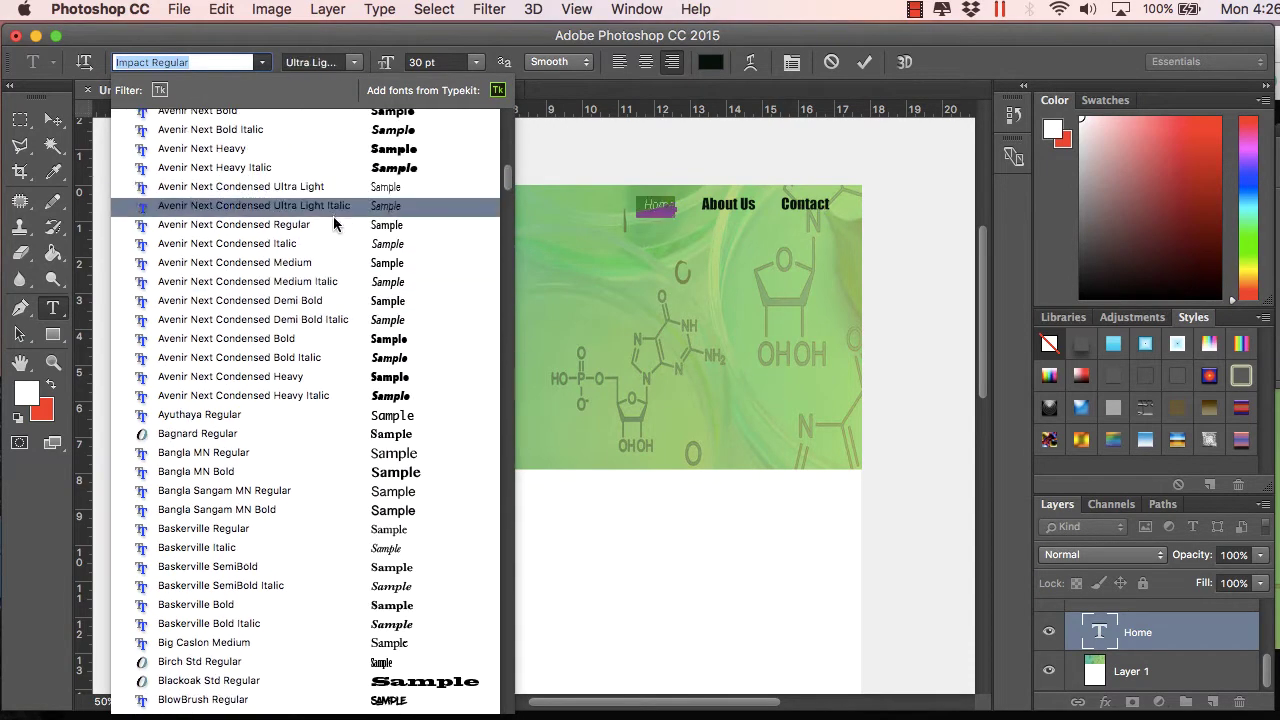
pyautogui.click(334, 300)
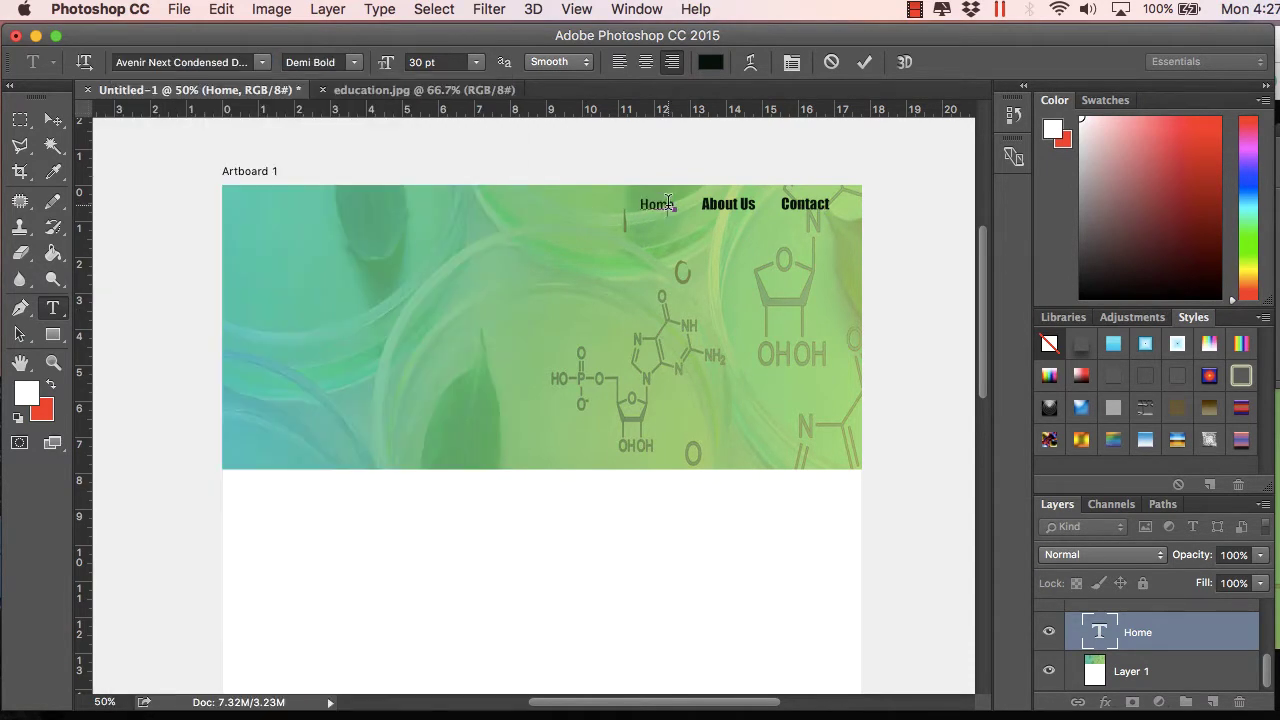
pyautogui.tripleClick(728, 204)
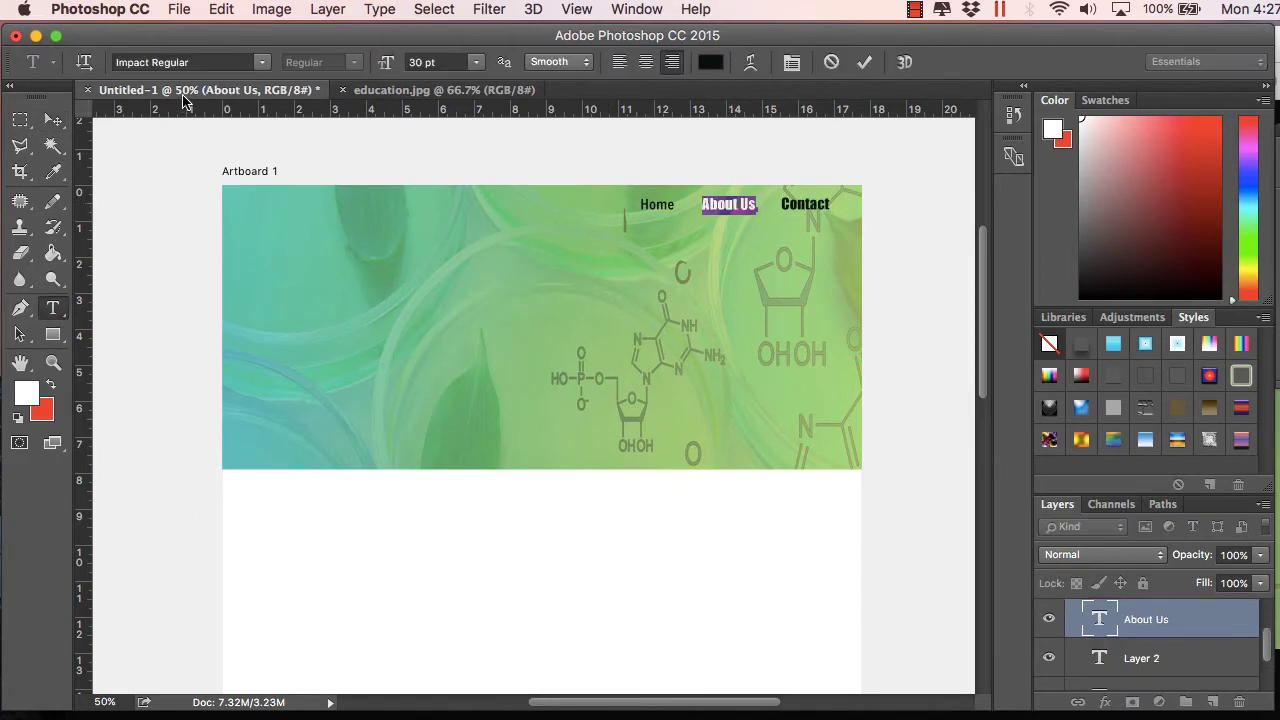
pyautogui.click(262, 62)
pyautogui.scroll(20, 295, 264)
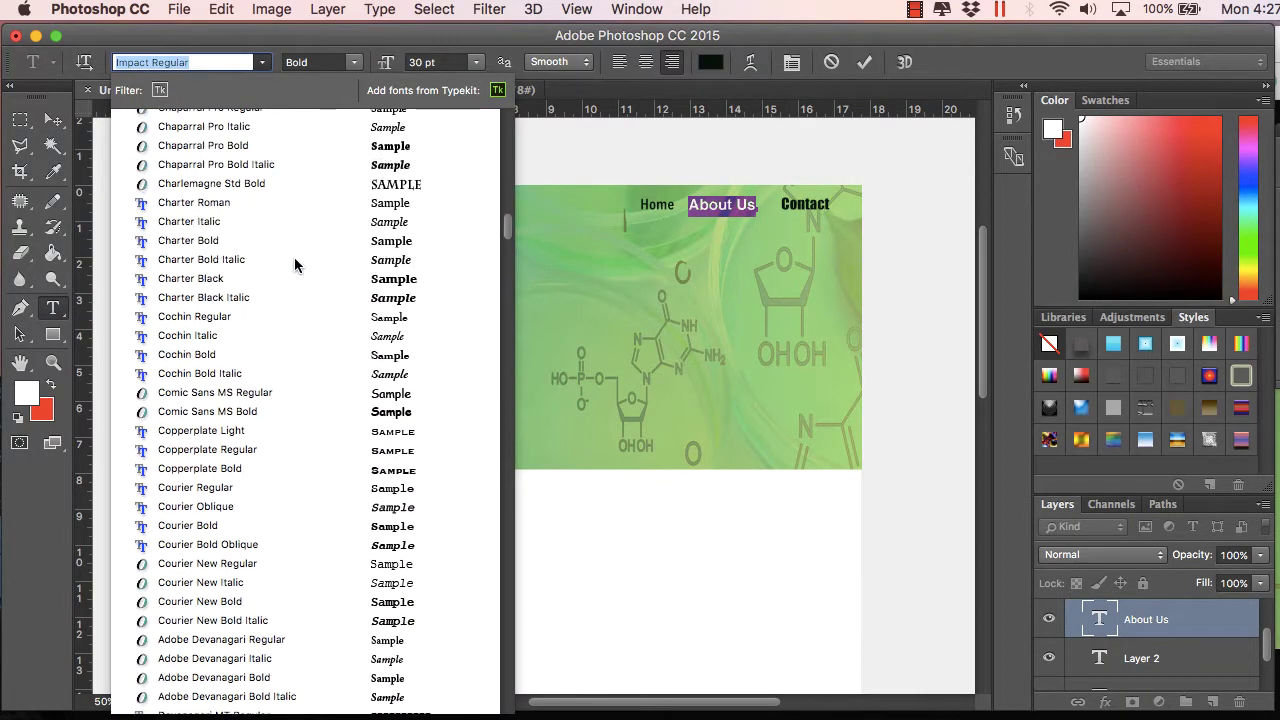
pyautogui.scroll(10, 295, 264)
pyautogui.click(300, 283)
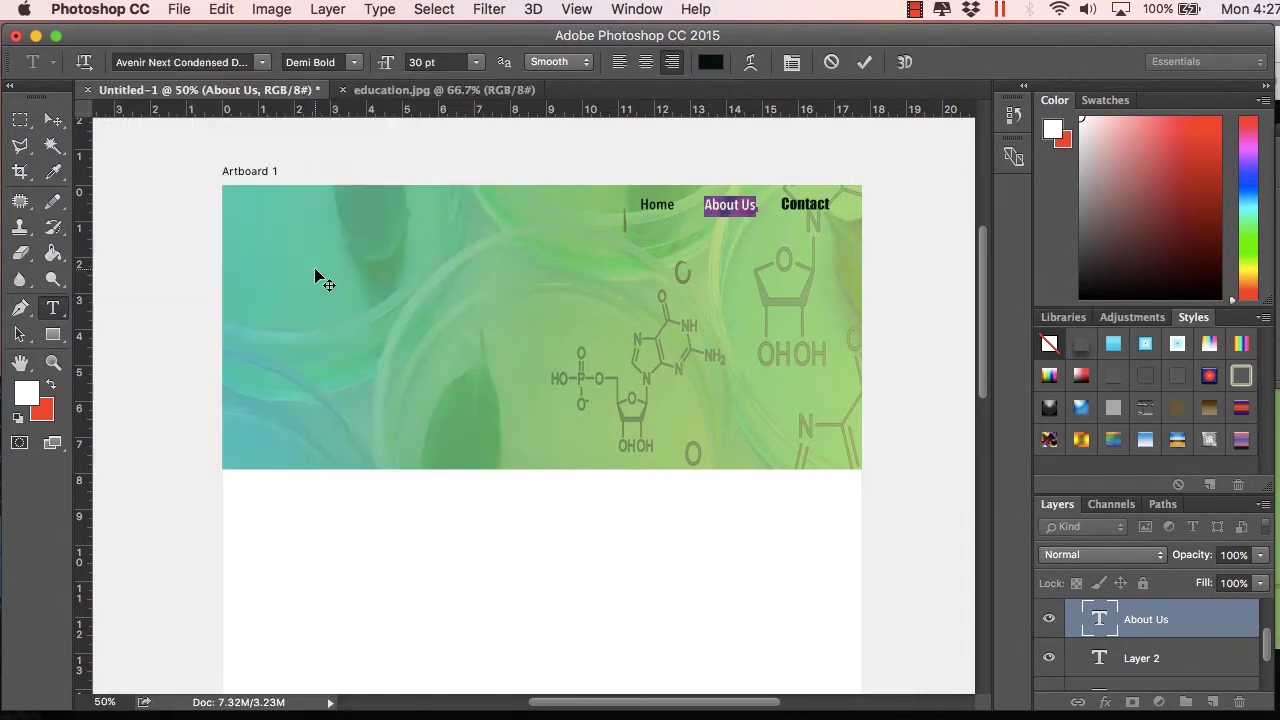
pyautogui.press('super+Return')
# - Change the Contact text's font to Avenir Next Condensed Demi Bold
pyautogui.tripleClick(805, 204)
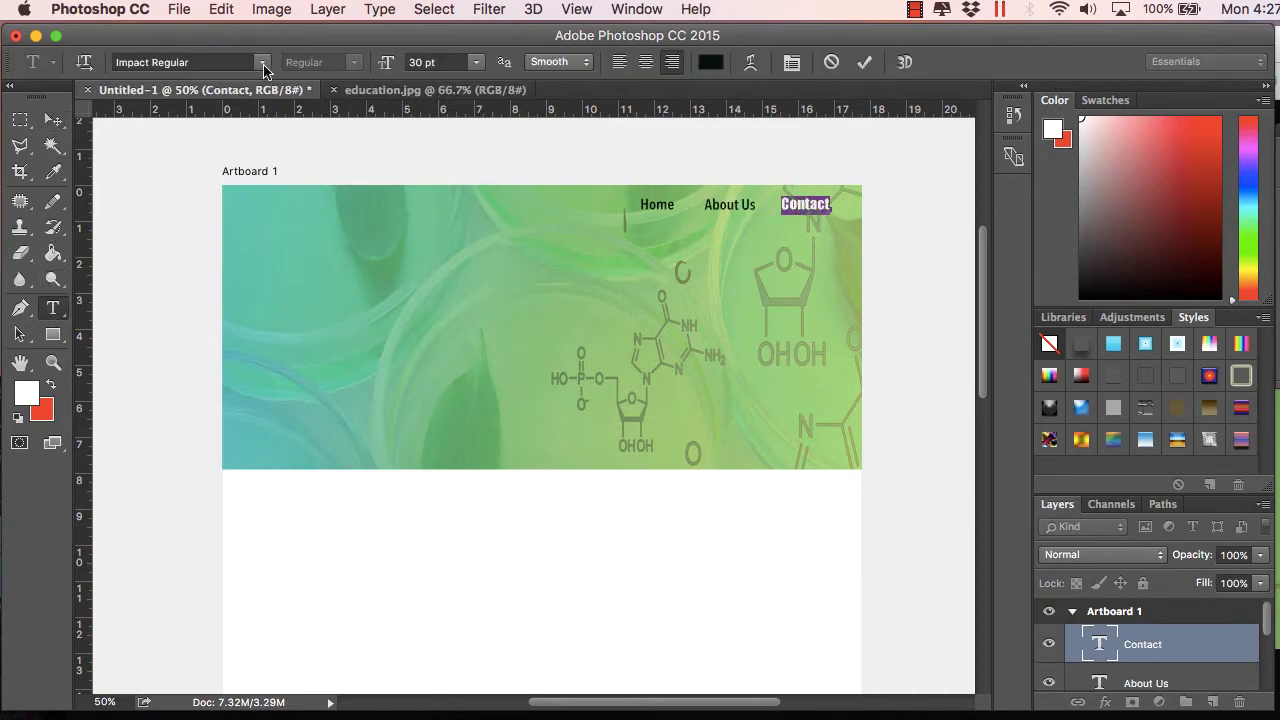
pyautogui.click(262, 62)
pyautogui.scroll(20, 324, 358)
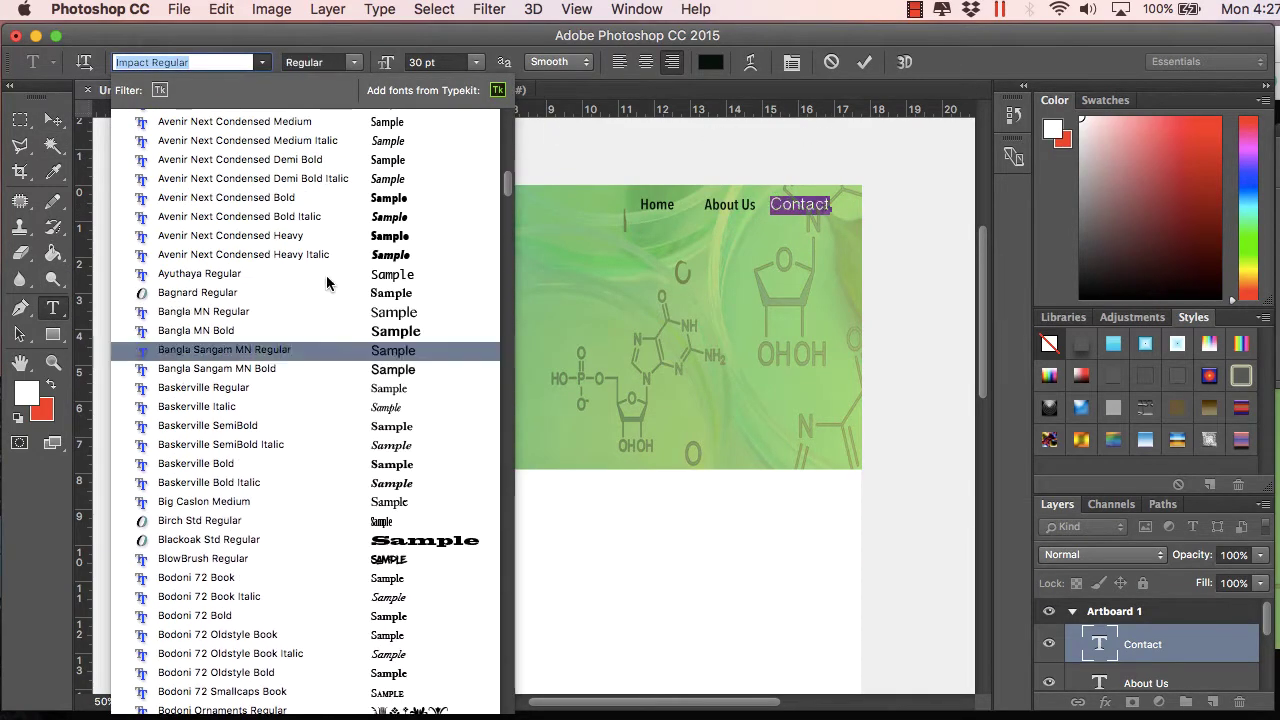
pyautogui.click(375, 163)
pyautogui.press('super+Return')
pyautogui.press('v')
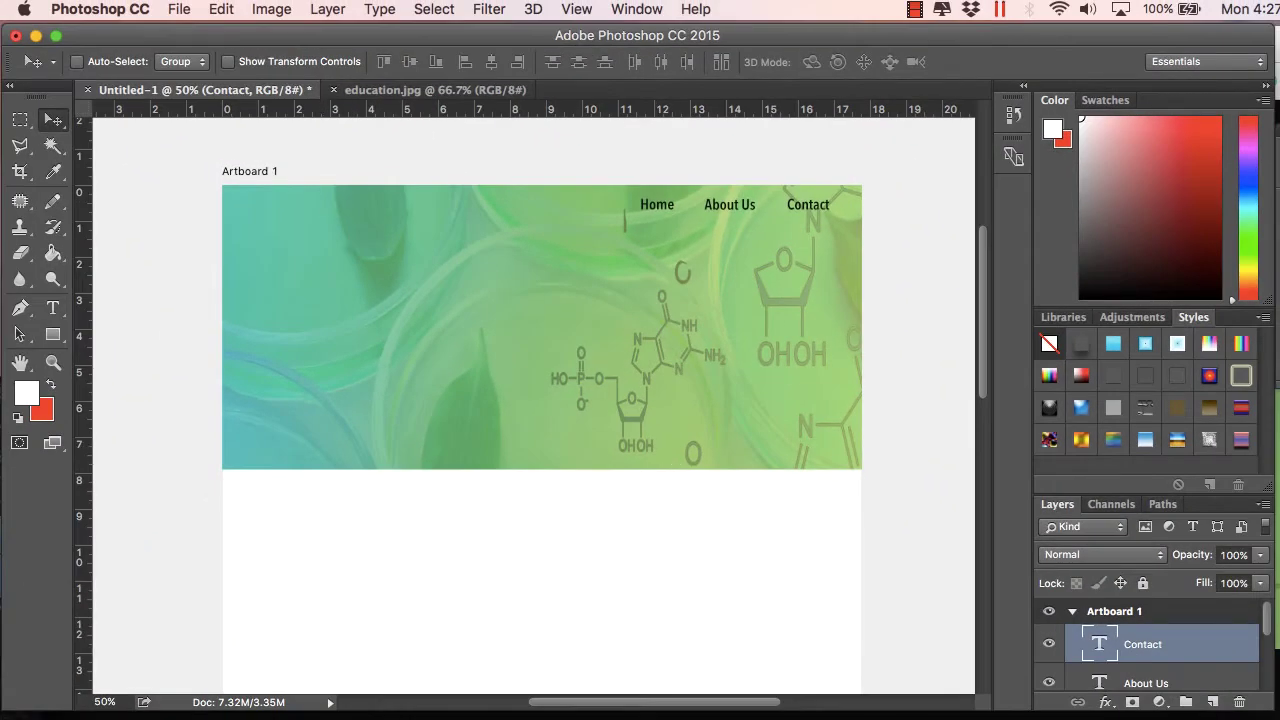
# - Switch to Chrome and search Google for "abstract logo"
pyautogui.press('super+Tab')
pyautogui.click(634, 86)
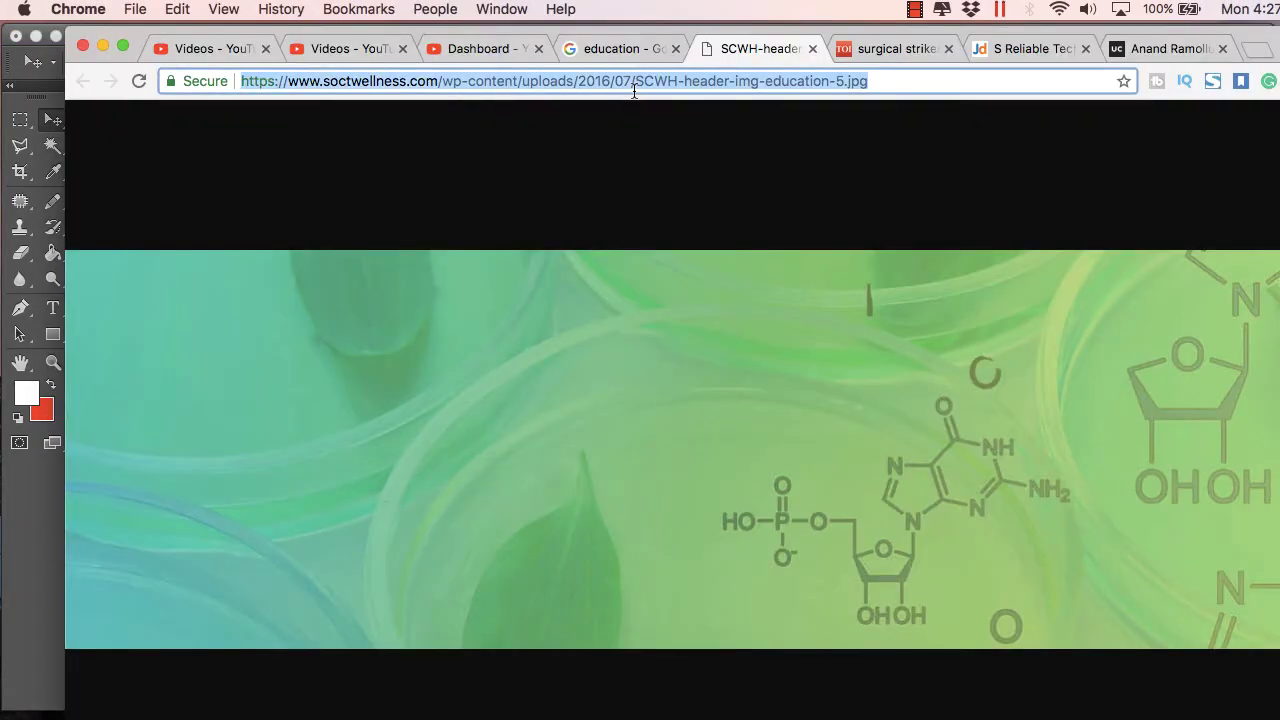
pyautogui.write('abtract')
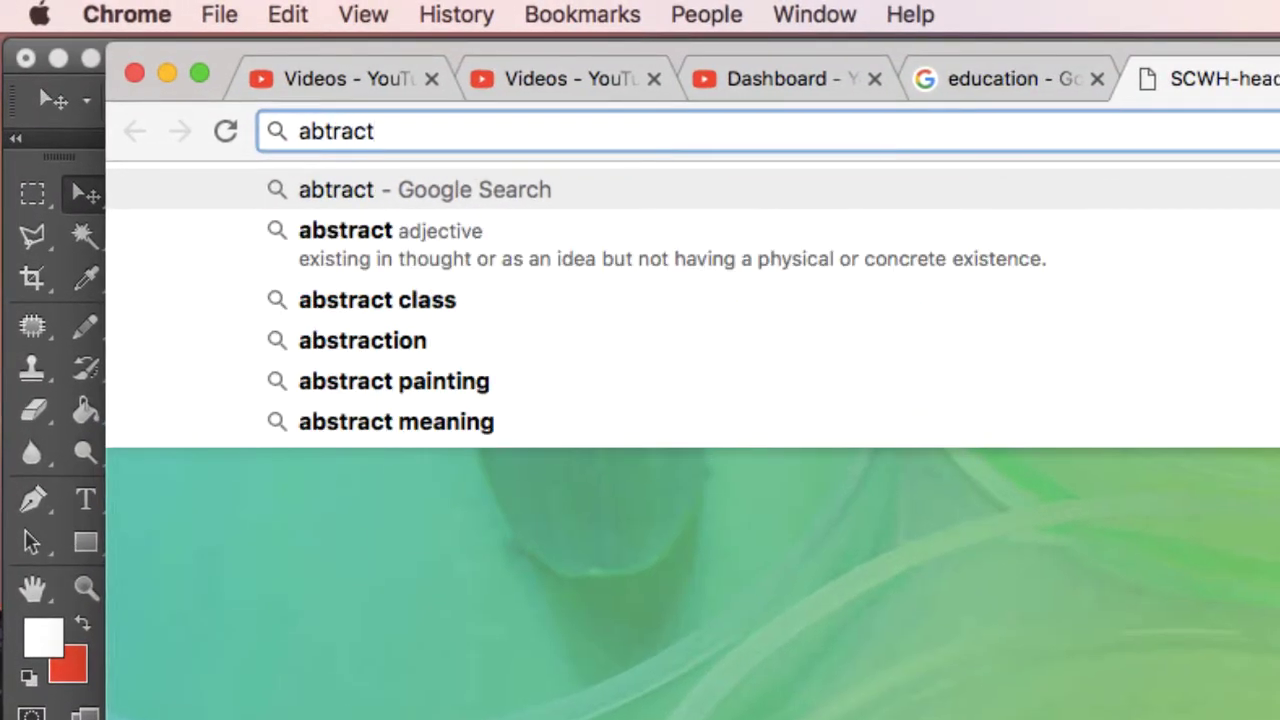
pyautogui.press('BackSpace')
pyautogui.press('BackSpace')
pyautogui.press('BackSpace')
pyautogui.press('BackSpace')
pyautogui.press('BackSpace')
pyautogui.write('st')
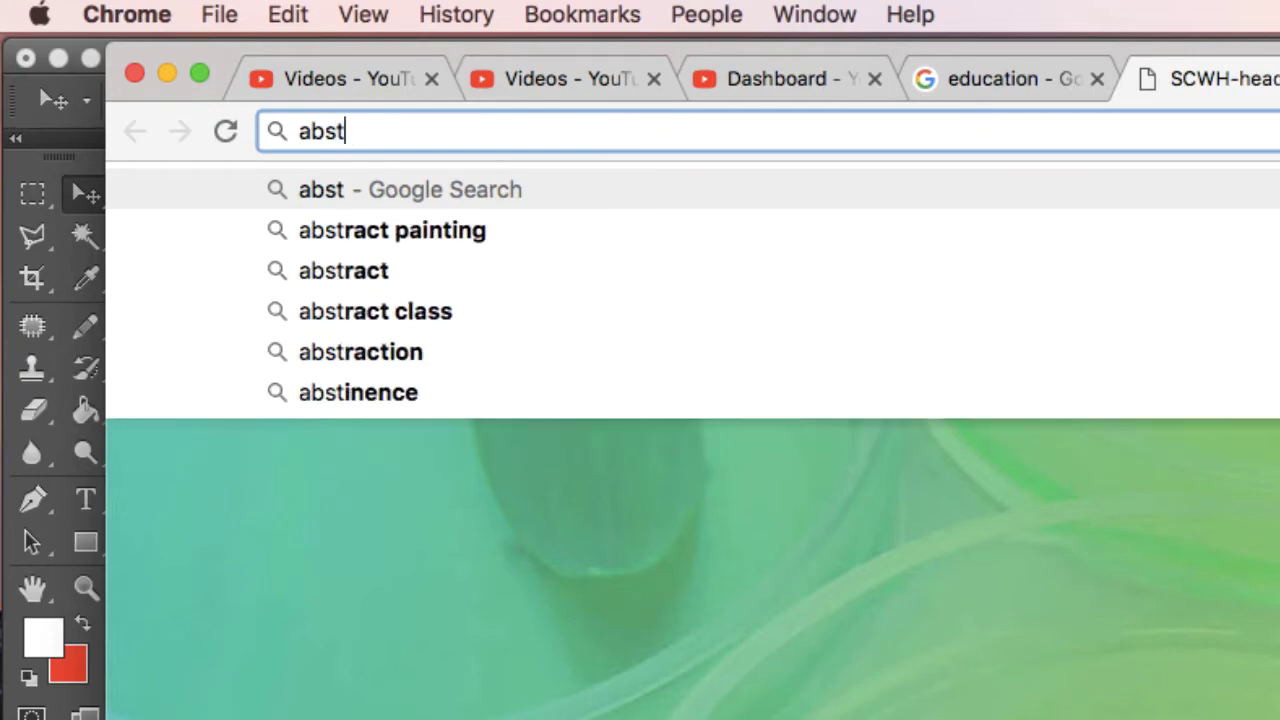
pyautogui.write('ract logo')
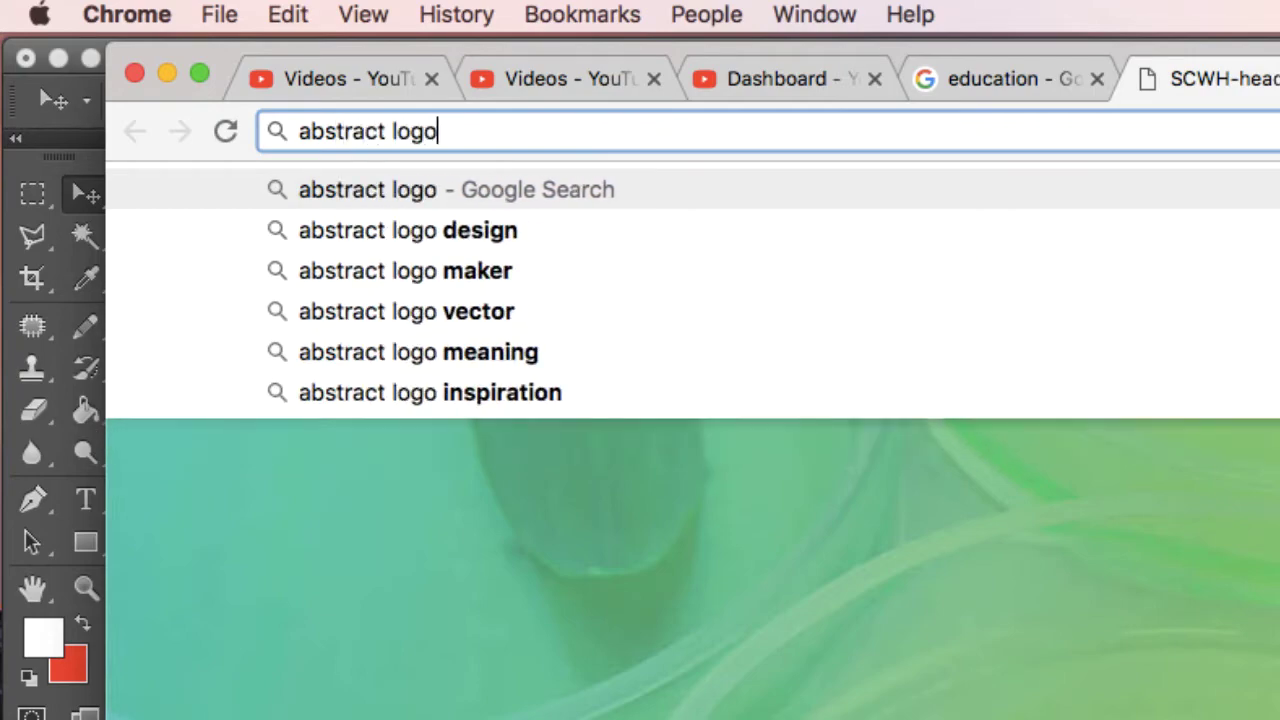
pyautogui.press('Return')
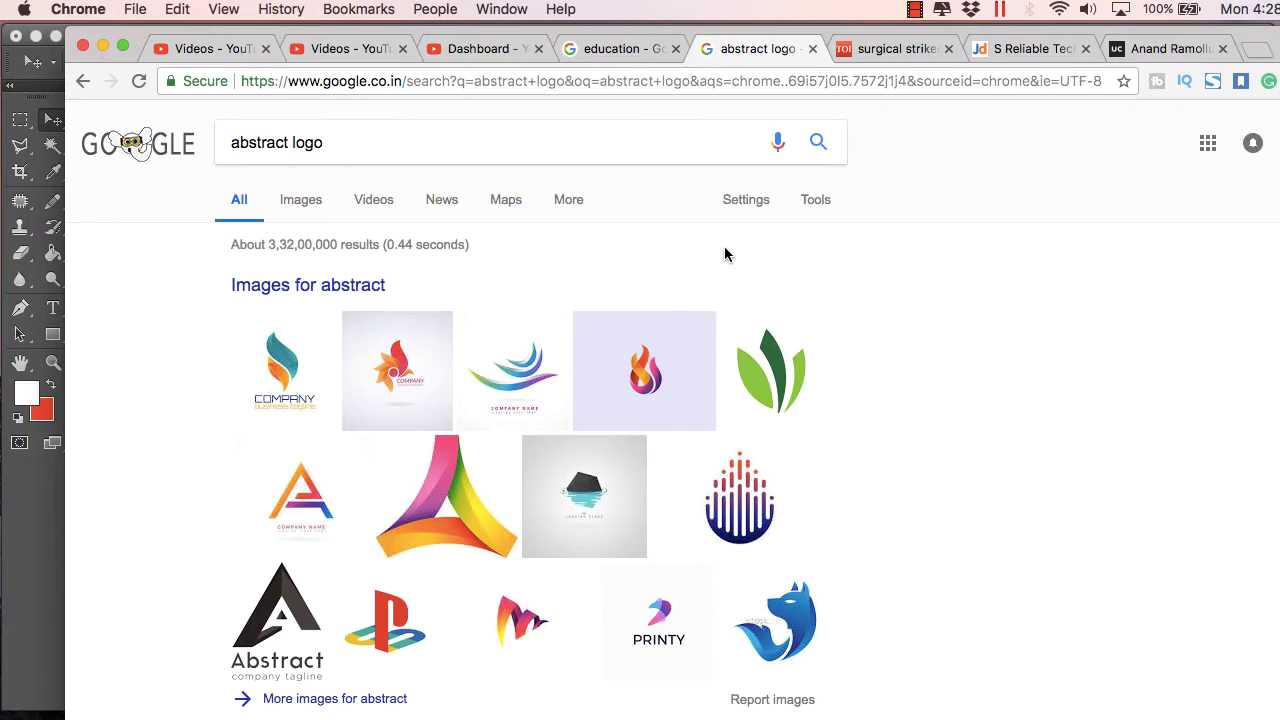
pyautogui.click(770, 370)
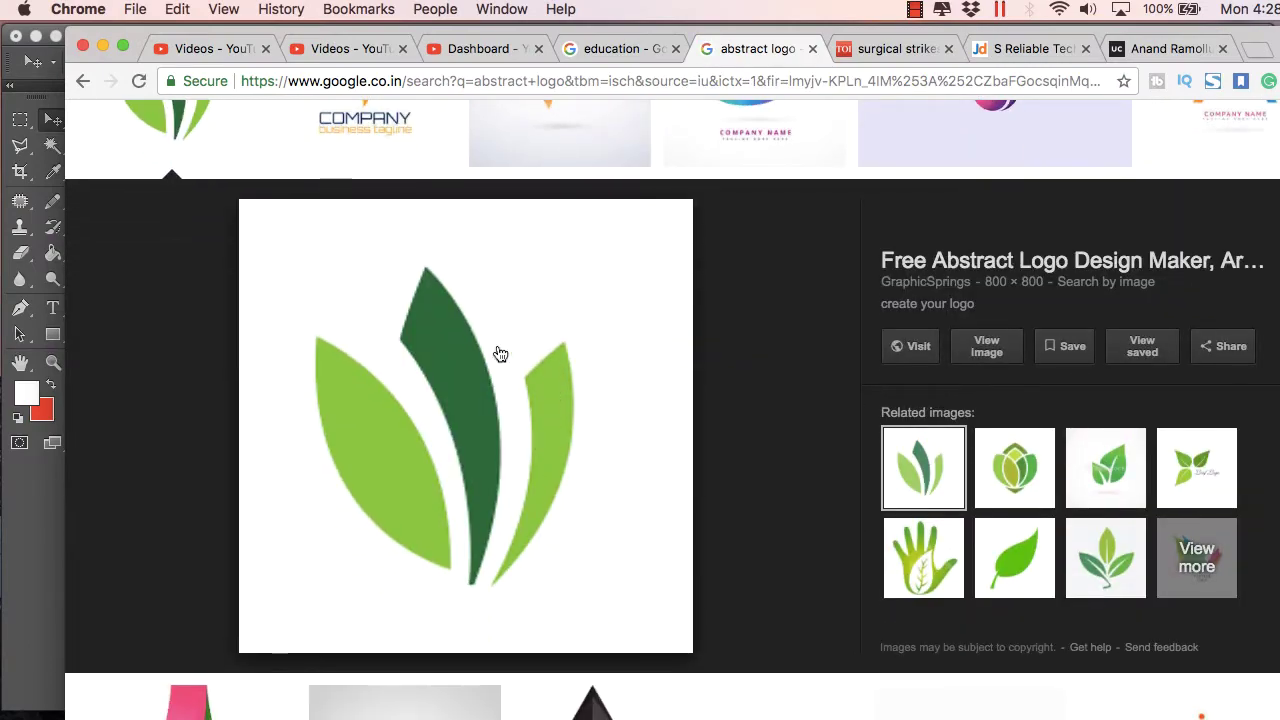
pyautogui.click(500, 354)
pyautogui.rightClick(628, 316)
pyautogui.click(663, 394)
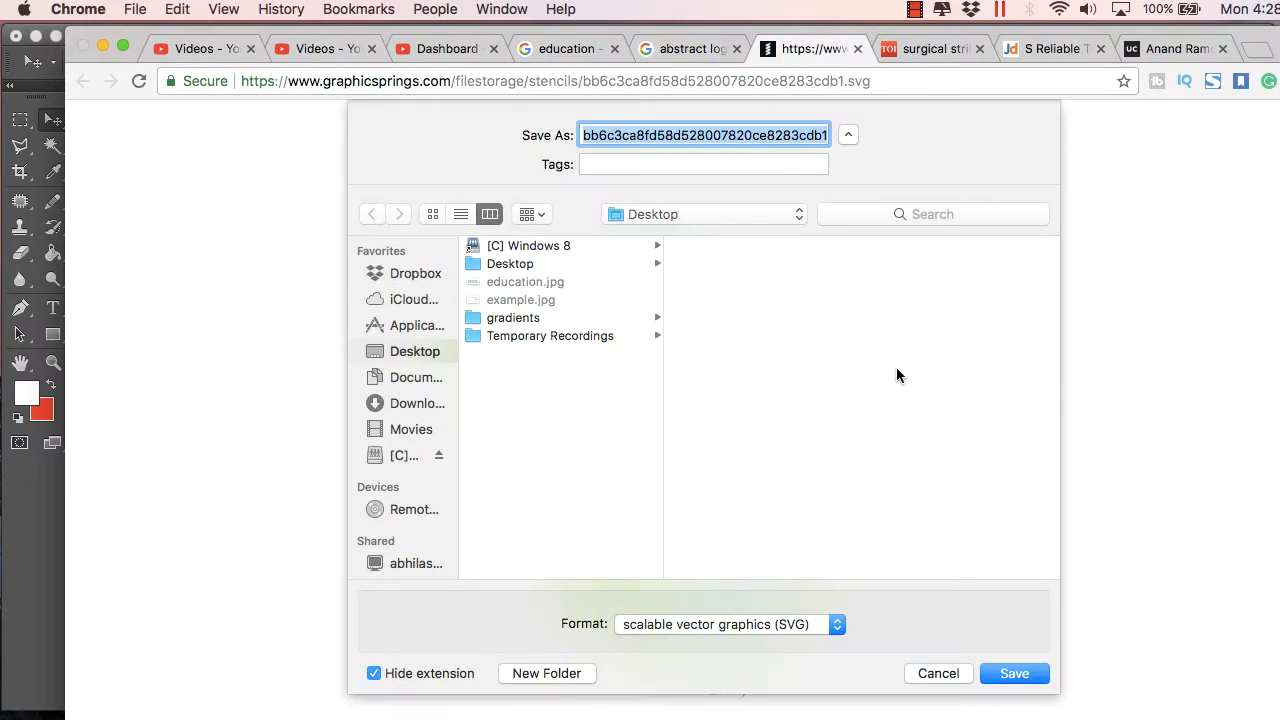
pyautogui.click(938, 673)
pyautogui.press('super+w')
# - Refine the Google image search to "abstract logo png"
pyautogui.scroll(-5, 640, 400)
pyautogui.click(771, 486)
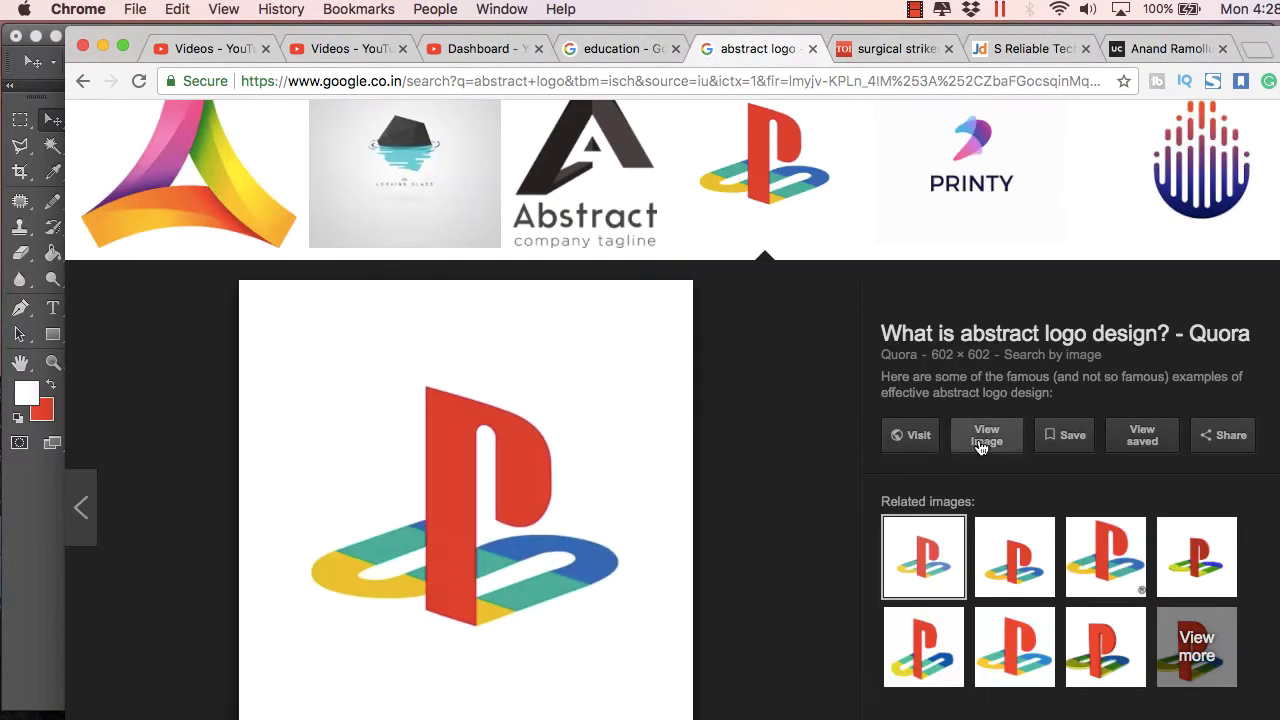
pyautogui.click(1057, 434)
pyautogui.press('super+w')
pyautogui.press('super+Left')
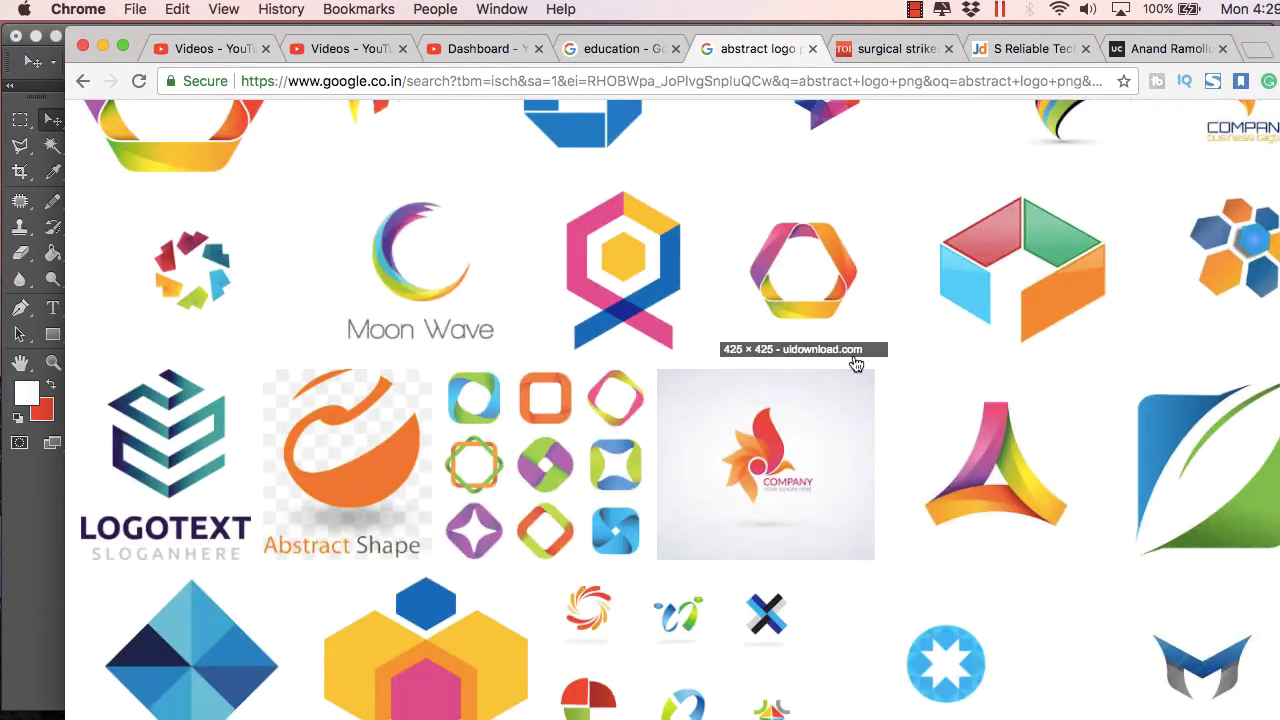
pyautogui.scroll(-10, 766, 429)
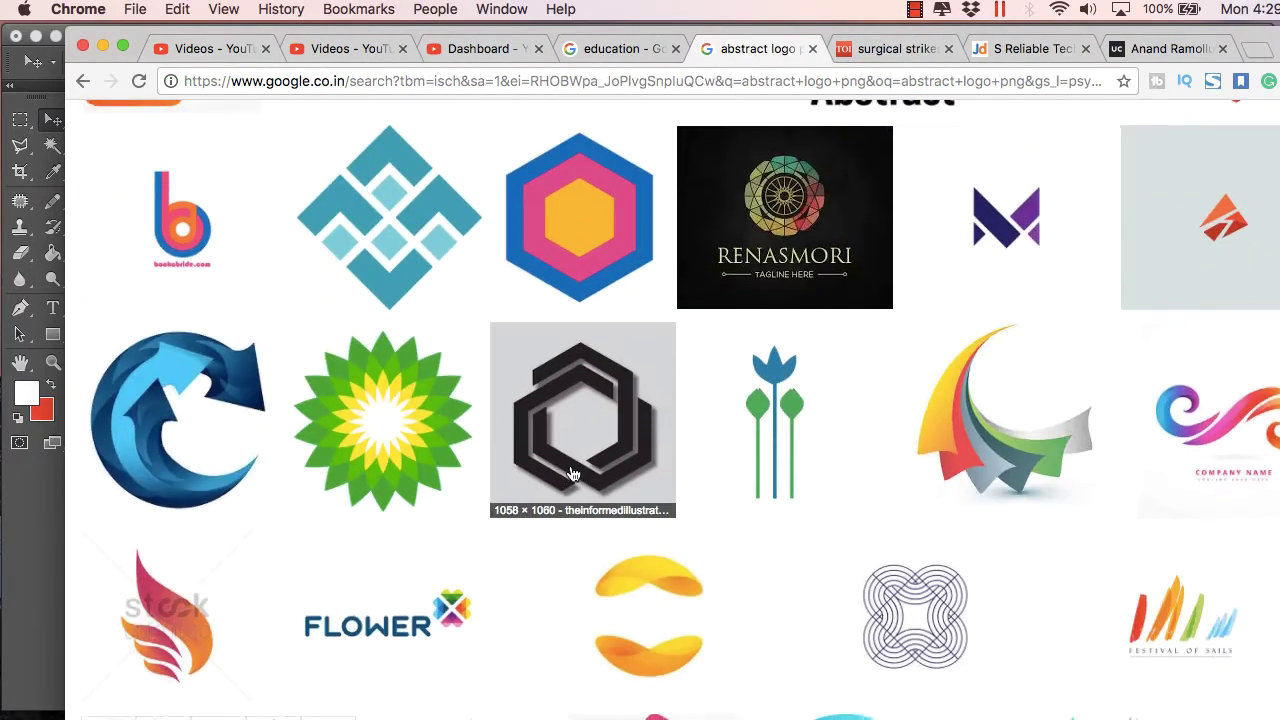
pyautogui.click(671, 341)
pyautogui.press('super+s')
pyautogui.click(714, 623)
pyautogui.press('Escape')
pyautogui.click(938, 673)
pyautogui.press('super+w')
# - Browse further through the abstract logo results and open the preview of the teal and orange logo with two leaves
pyautogui.scroll(-5, 766, 278)
pyautogui.click(425, 200)
pyautogui.scroll(-10, 480, 400)
pyautogui.click(540, 500)
pyautogui.scroll(-10, 548, 441)
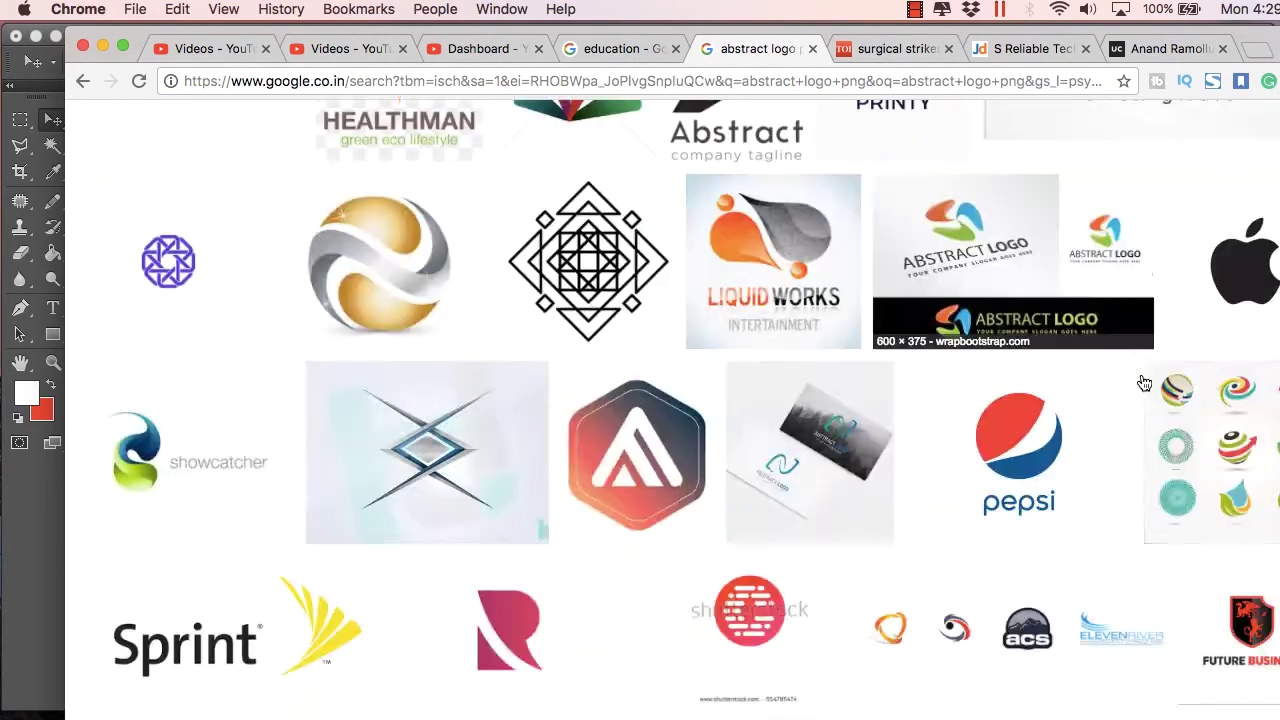
pyautogui.scroll(-10, 1145, 383)
pyautogui.click(866, 335)
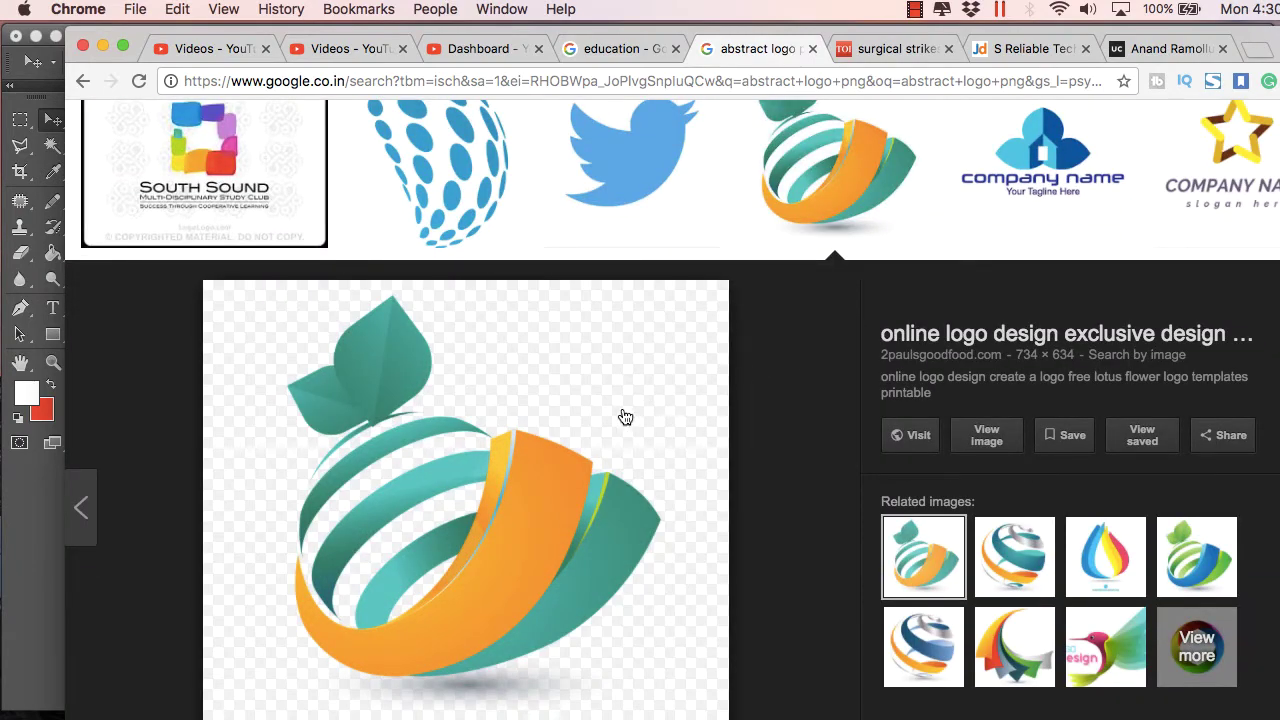
# - Save the teal and orange logo image to the Desktop as a PNG named logo
pyautogui.rightClick(528, 380)
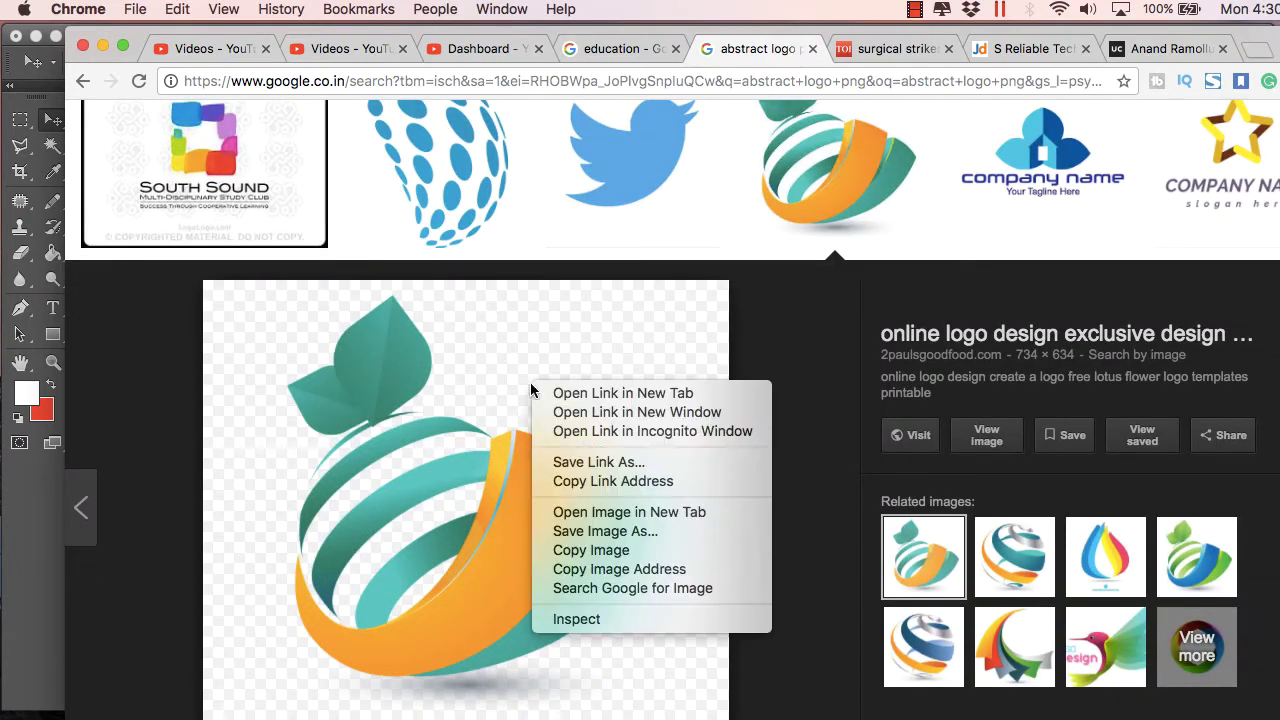
pyautogui.click(588, 533)
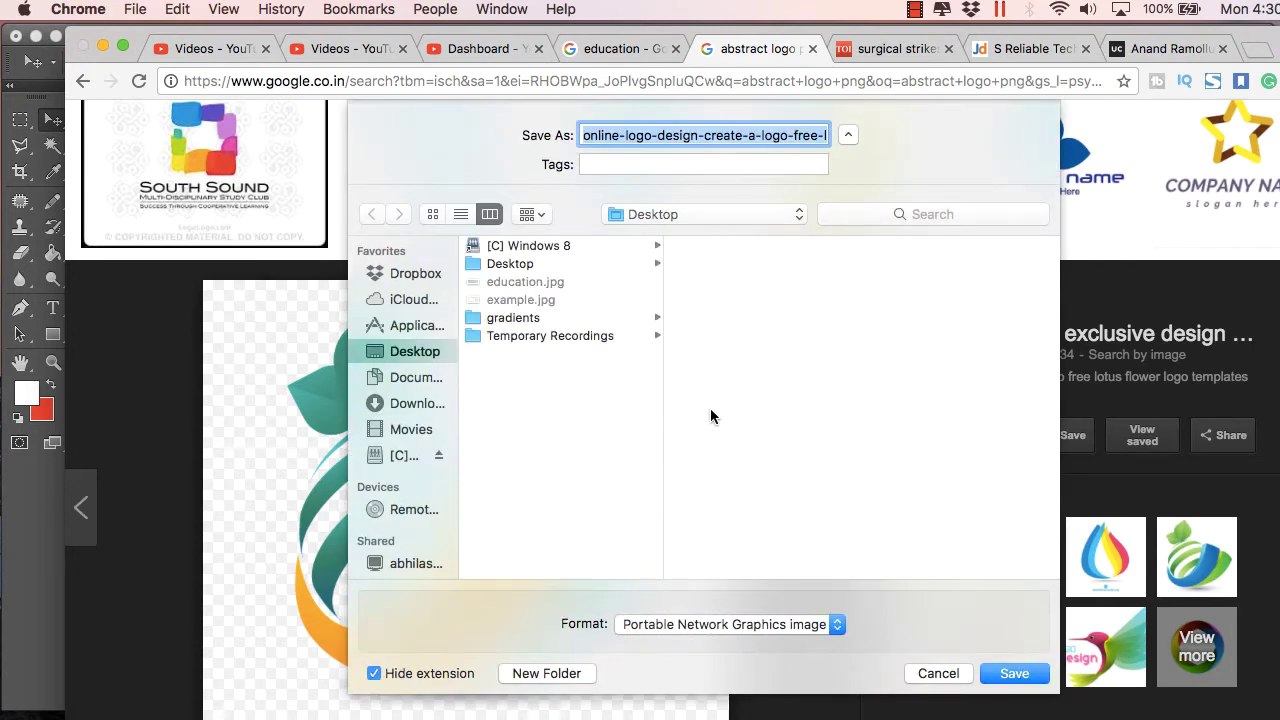
pyautogui.click(707, 136)
pyautogui.moveTo(763, 136); pyautogui.dragTo(400, 129)
pyautogui.press('BackSpace')
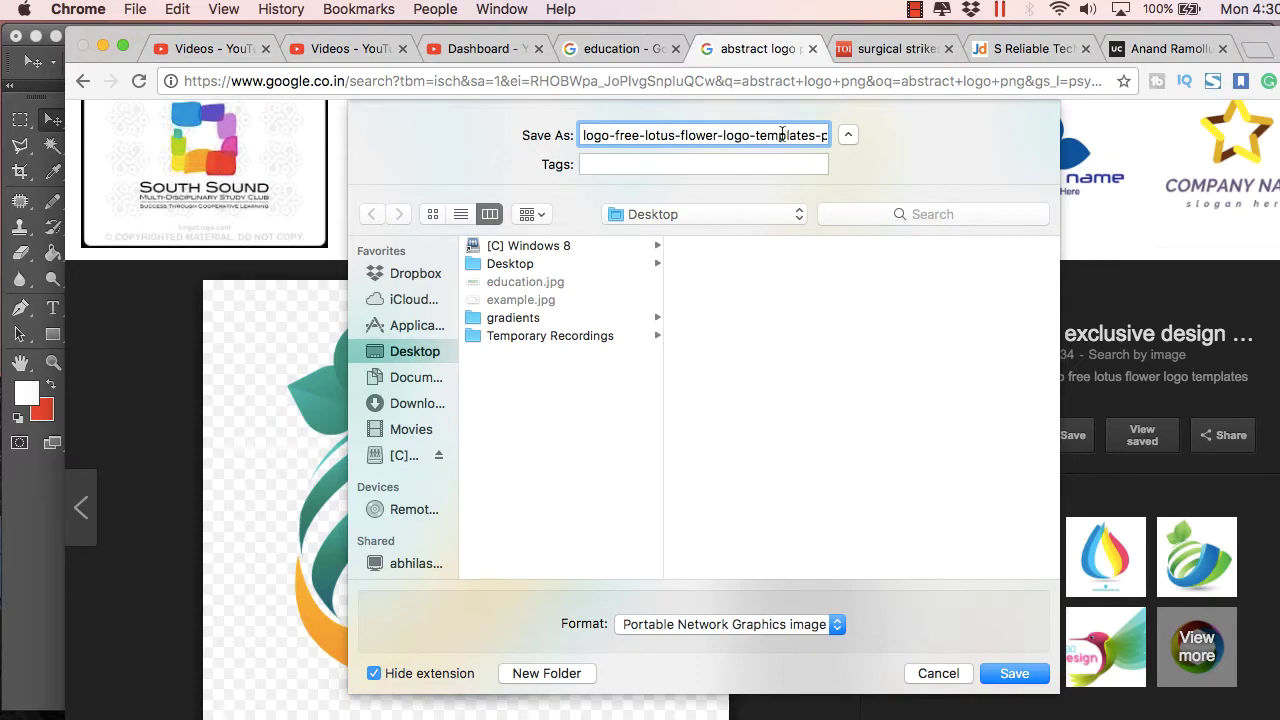
pyautogui.moveTo(795, 135); pyautogui.dragTo(583, 136)
pyautogui.press('BackSpace')
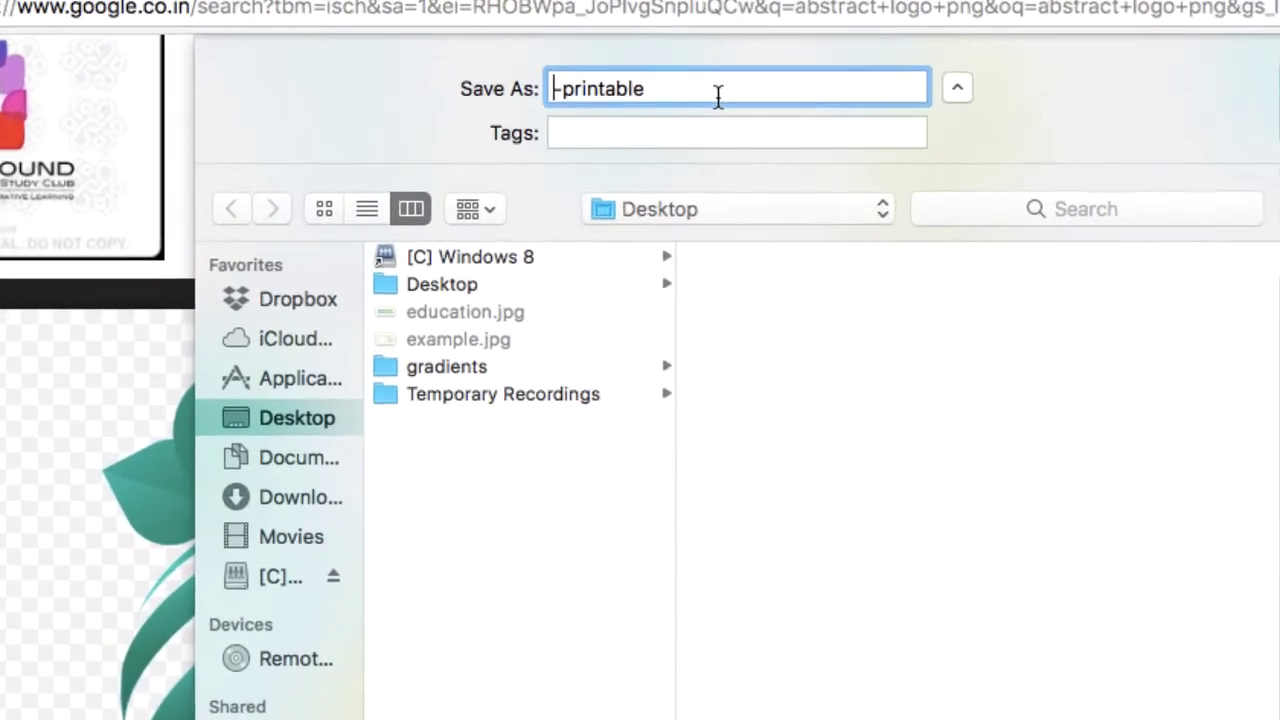
pyautogui.moveTo(695, 137); pyautogui.dragTo(418, 131)
pyautogui.write('lo')
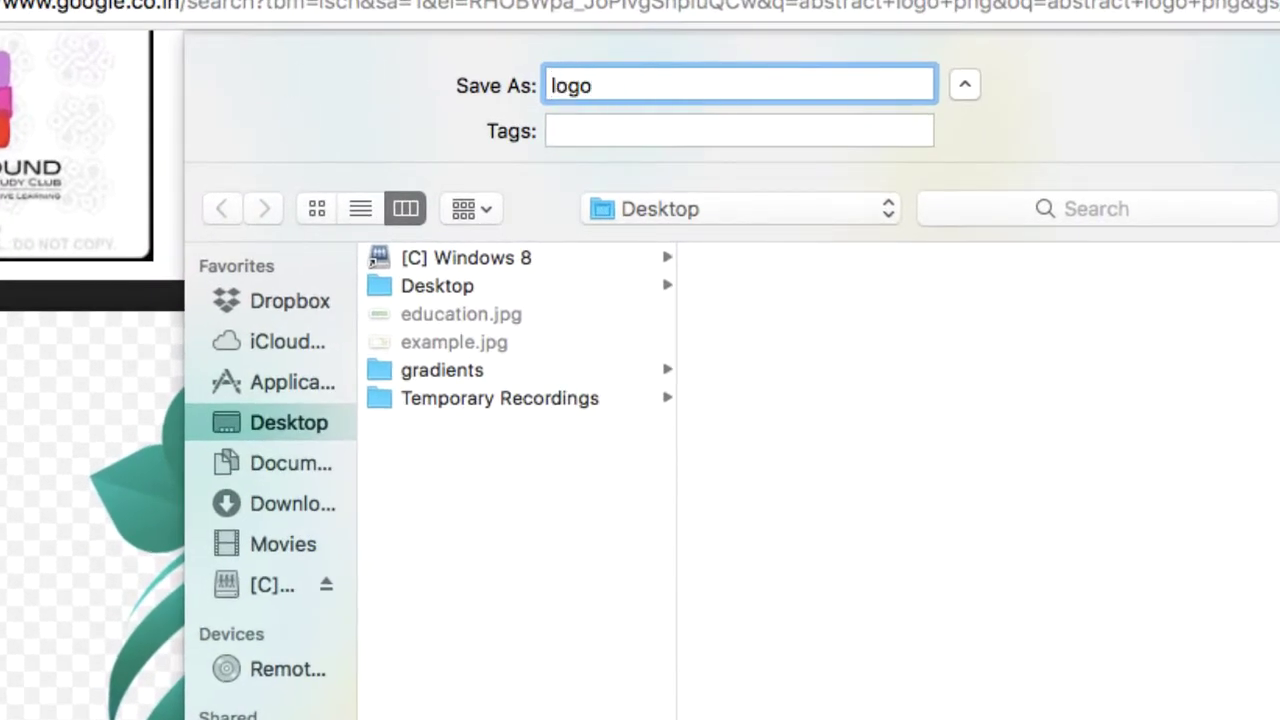
pyautogui.write('go')
pyautogui.press('Return')
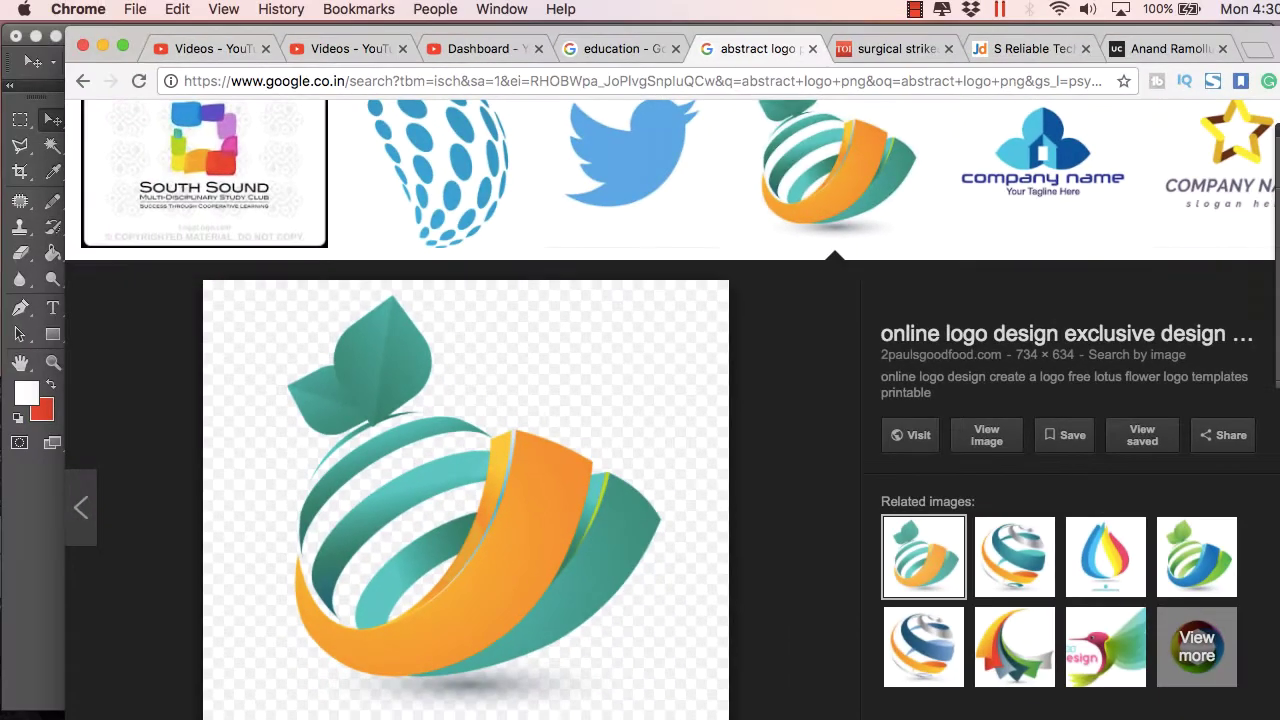
# - Switch to Photoshop and open logo.png from the Desktop
pyautogui.press('super+Tab')
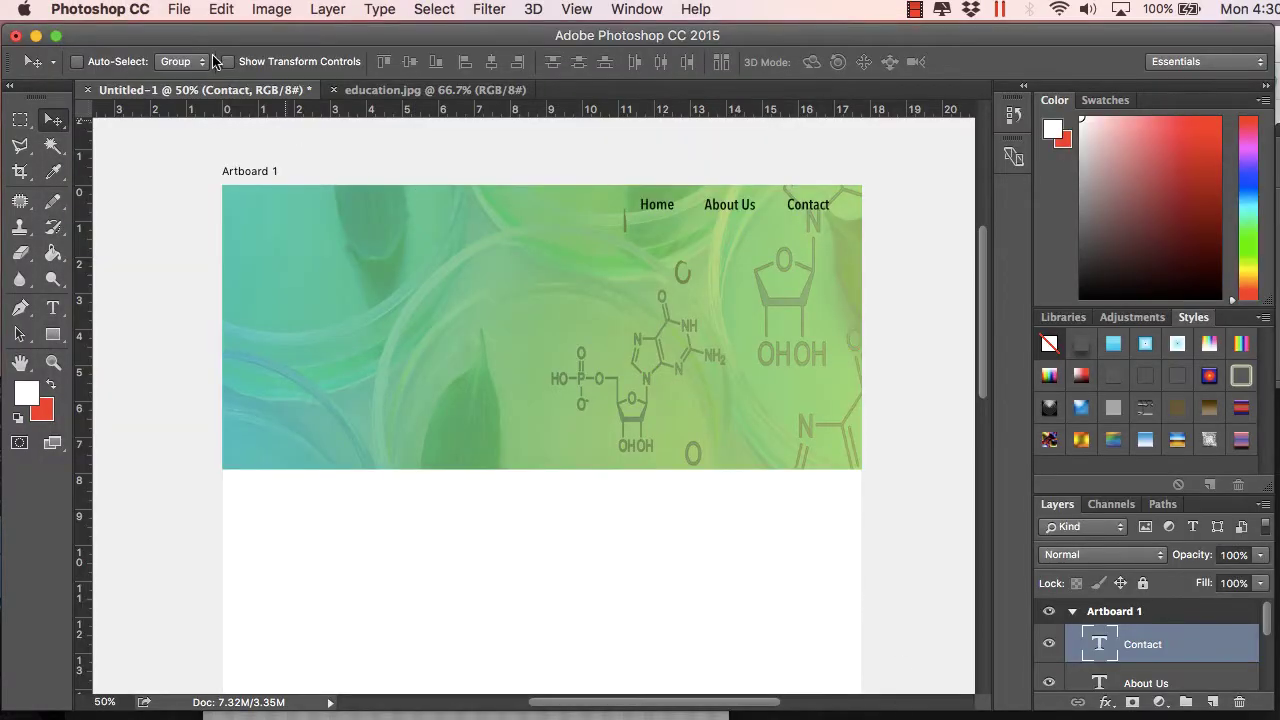
pyautogui.click(176, 12)
pyautogui.click(200, 48)
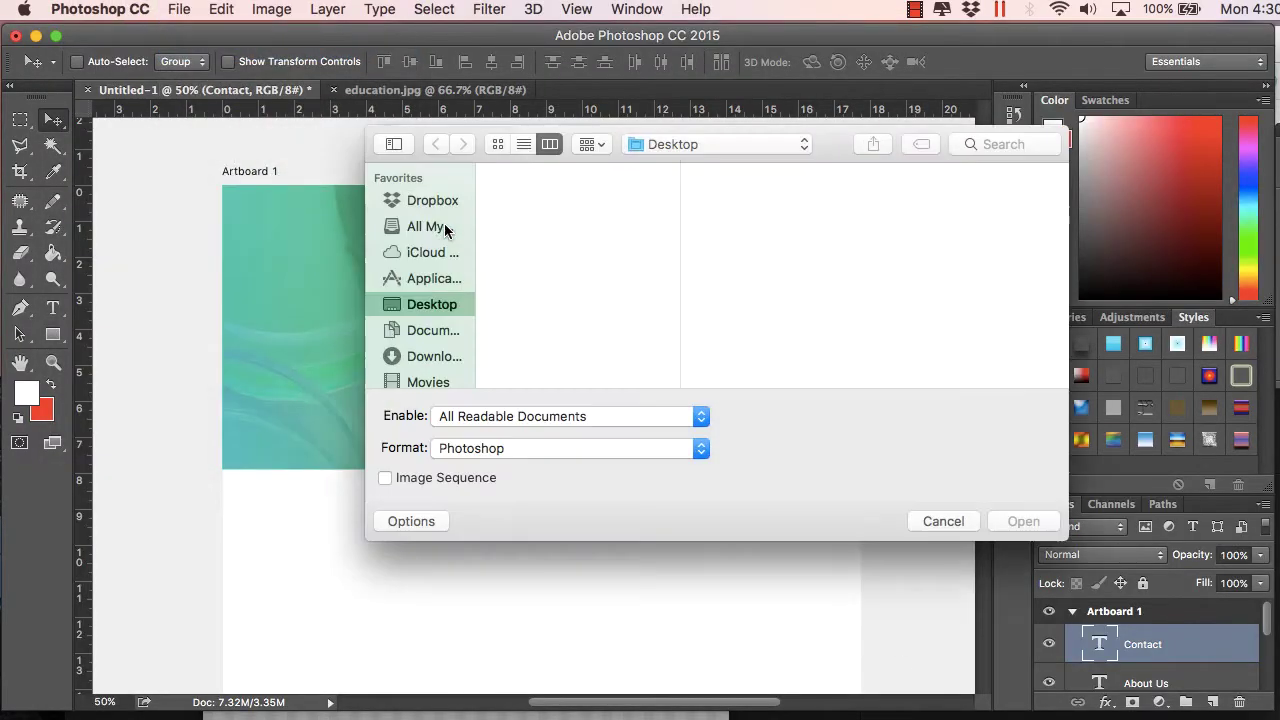
pyautogui.click(545, 264)
pyautogui.click(1005, 521)
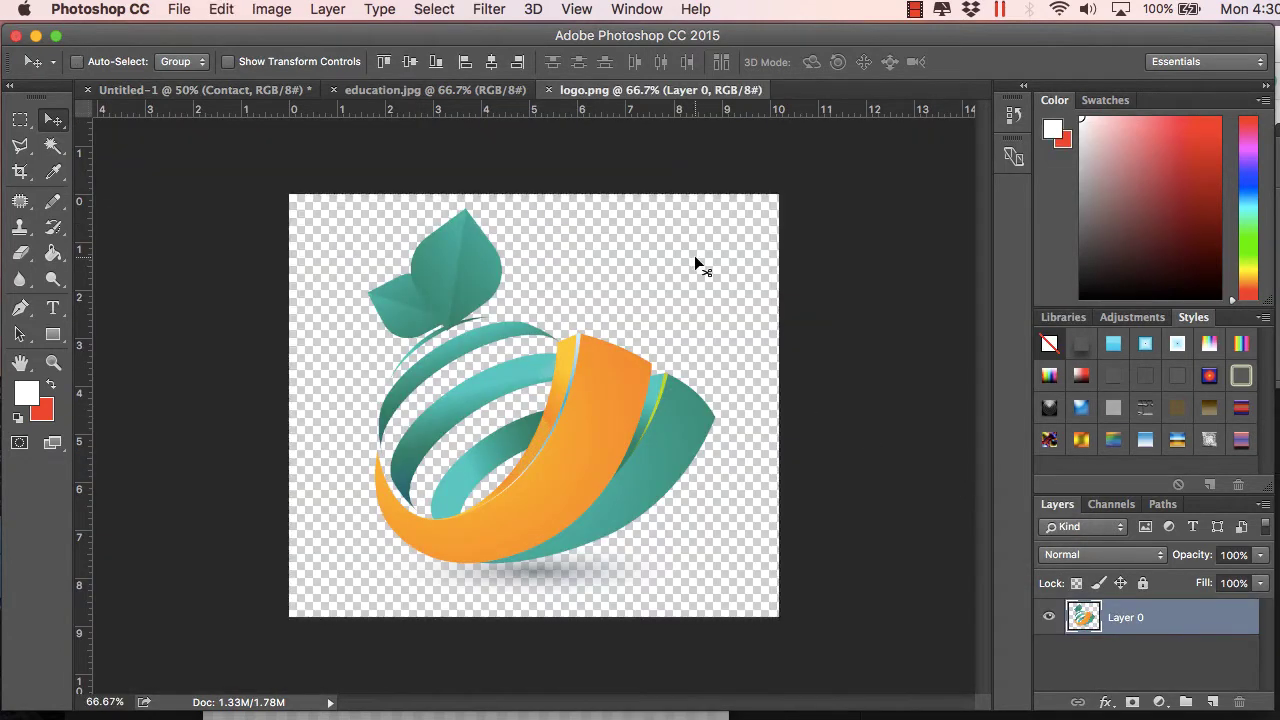
# - Paste the logo into the Untitled-1 web page document
pyautogui.click(437, 90)
pyautogui.click(220, 92)
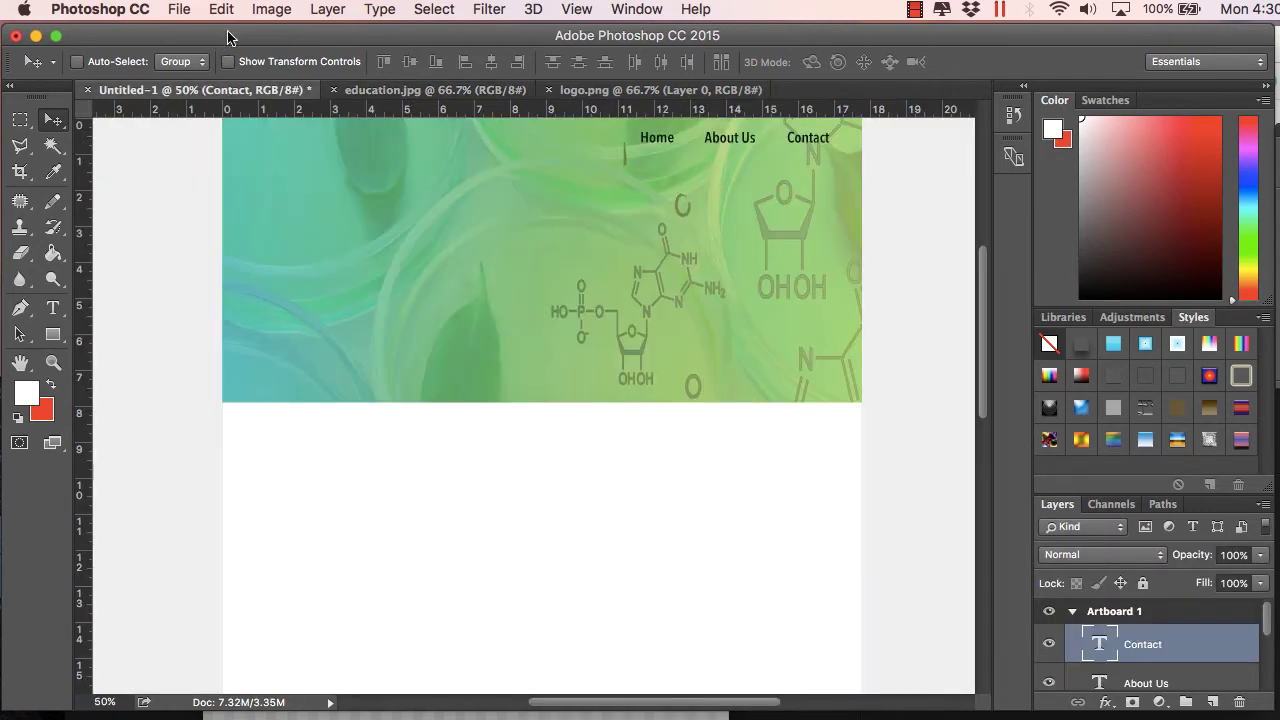
pyautogui.click(221, 9)
pyautogui.click(240, 194)
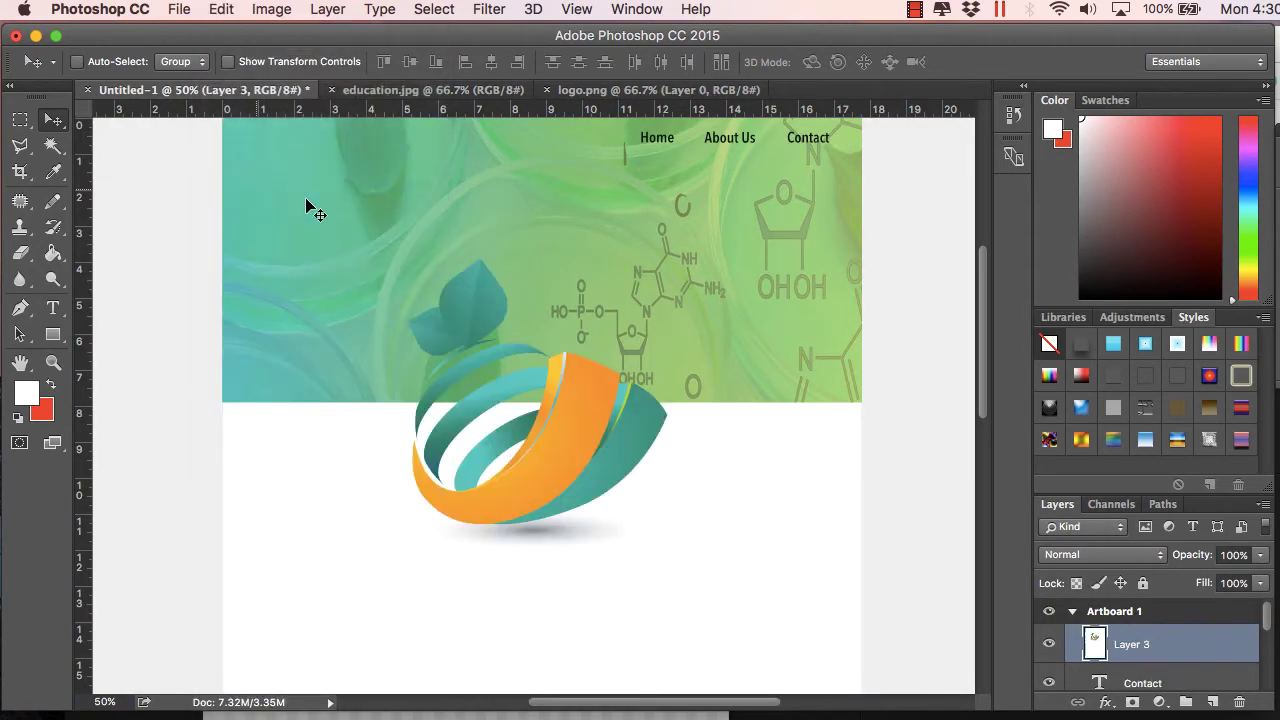
# - Move the pasted logo up into the left end of the header banner
pyautogui.scroll(3, 418, 283)
pyautogui.moveTo(525, 495); pyautogui.dragTo(483, 439)
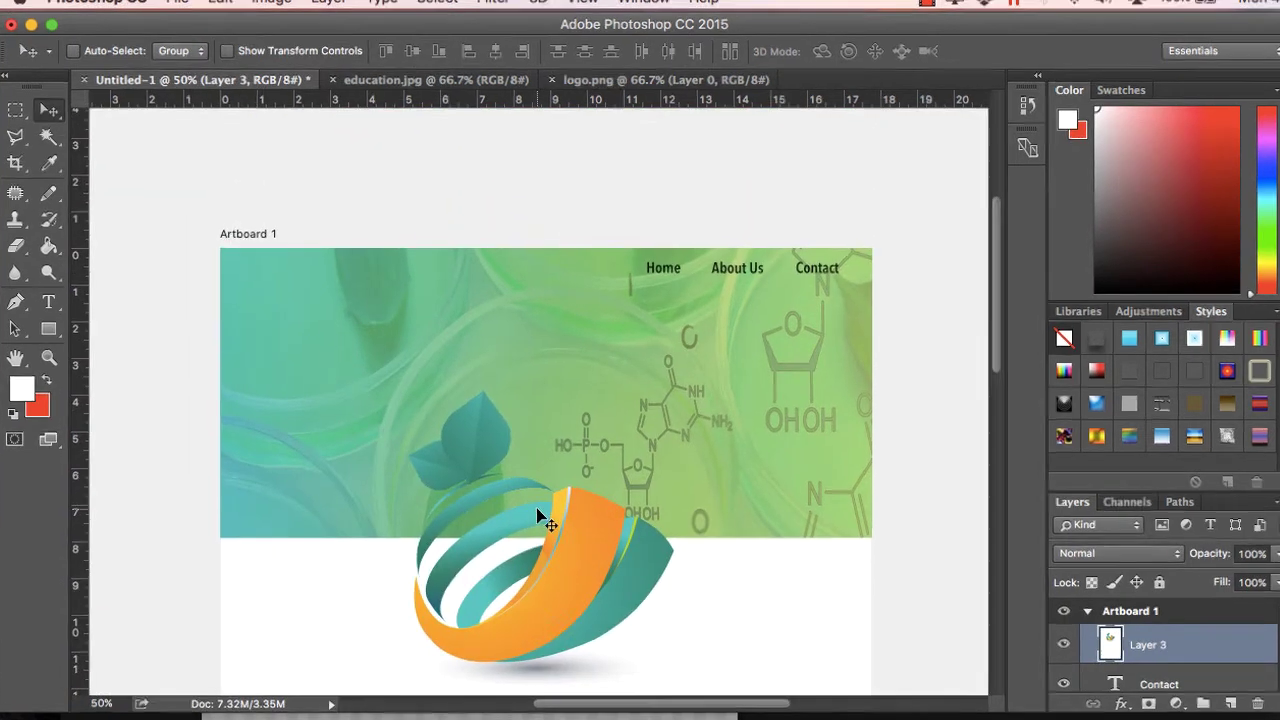
pyautogui.moveTo(582, 367); pyautogui.dragTo(419, 253)
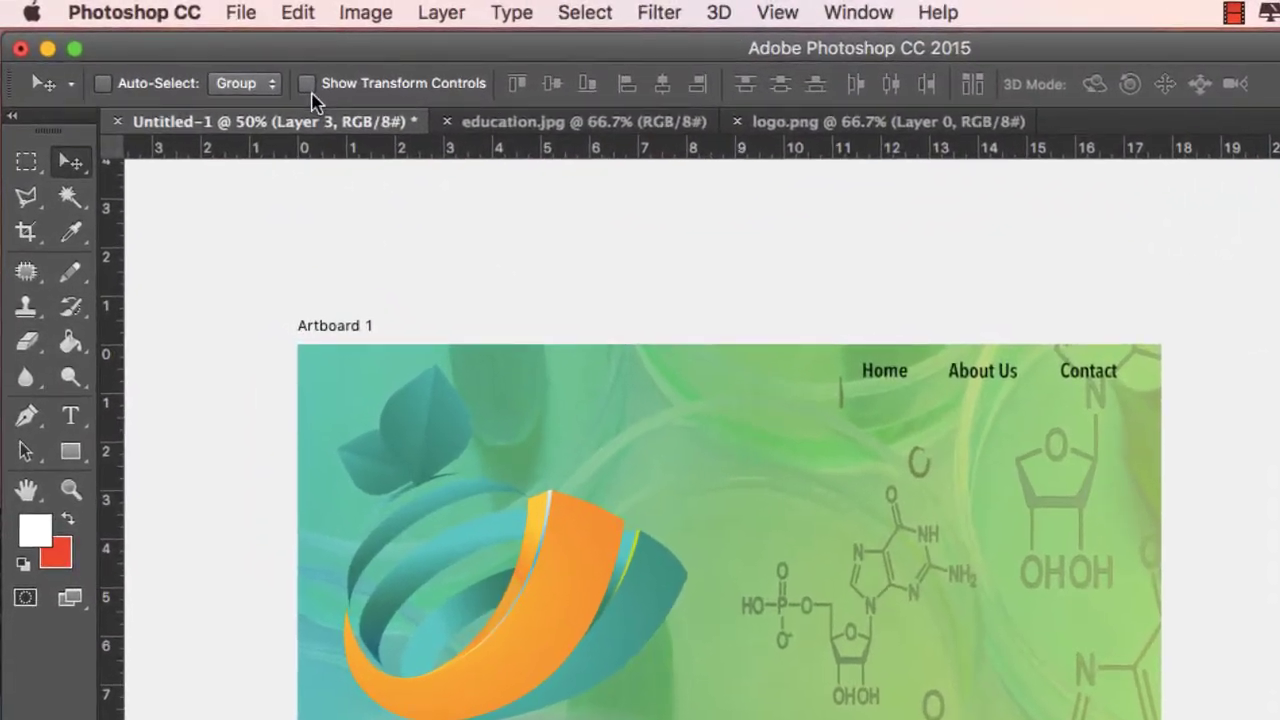
# - Scale the logo to about 17.5% in the banner's upper-left corner, at about X 95.5 px and Y 64 px, and apply the transformation
pyautogui.click(285, 79)
pyautogui.moveTo(686, 562); pyautogui.dragTo(375, 392)
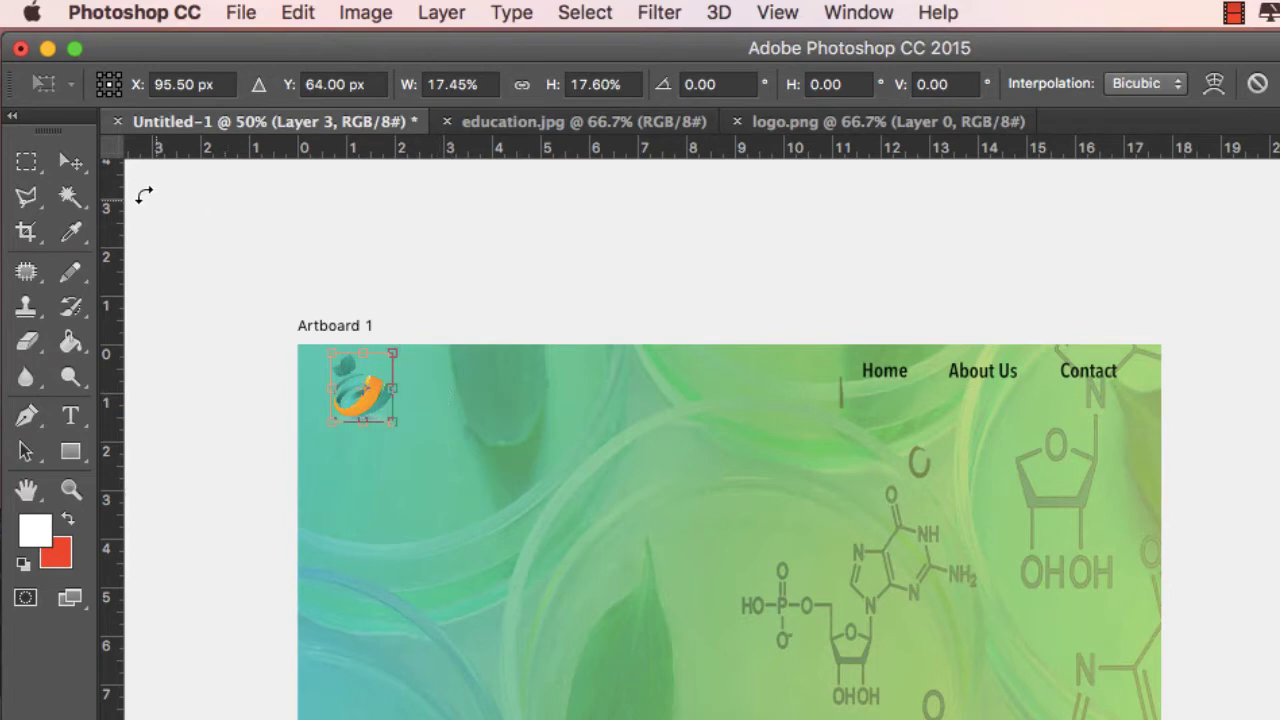
pyautogui.click(70, 160)
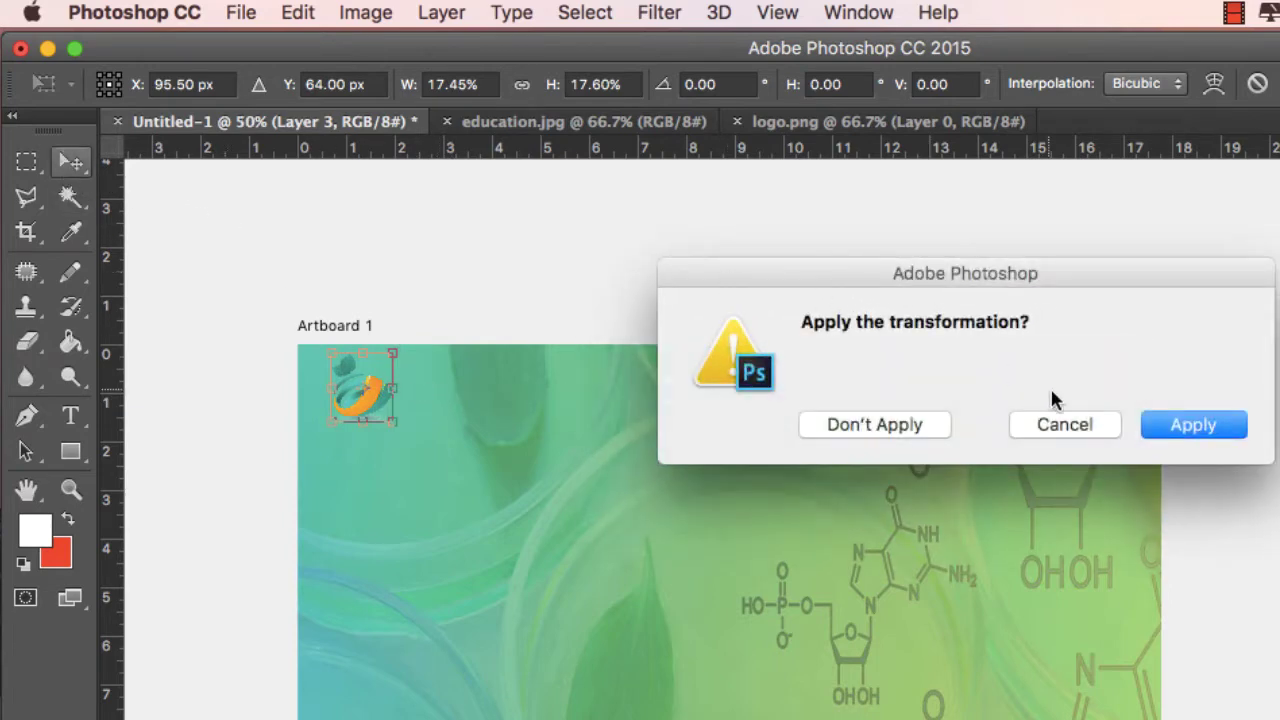
pyautogui.click(1192, 425)
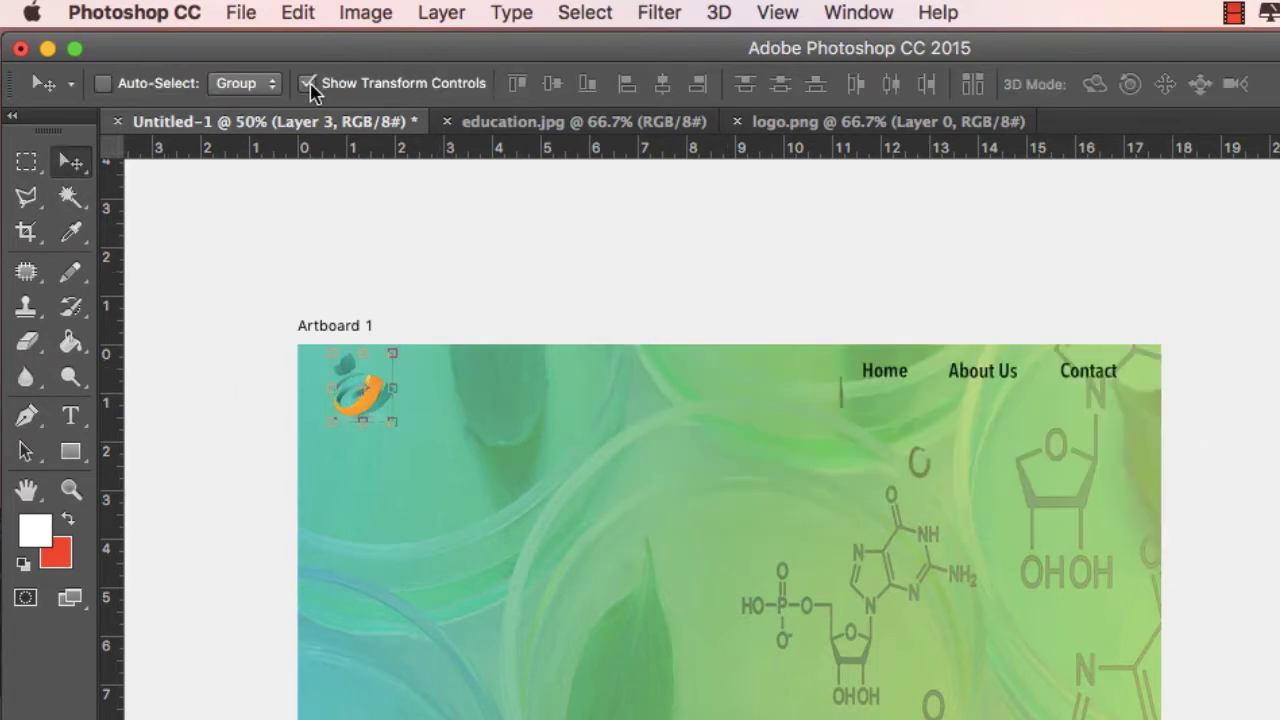
# - Try an Outer Glow on the logo layer and replace it with a Drop Shadow
pyautogui.click(71, 489)
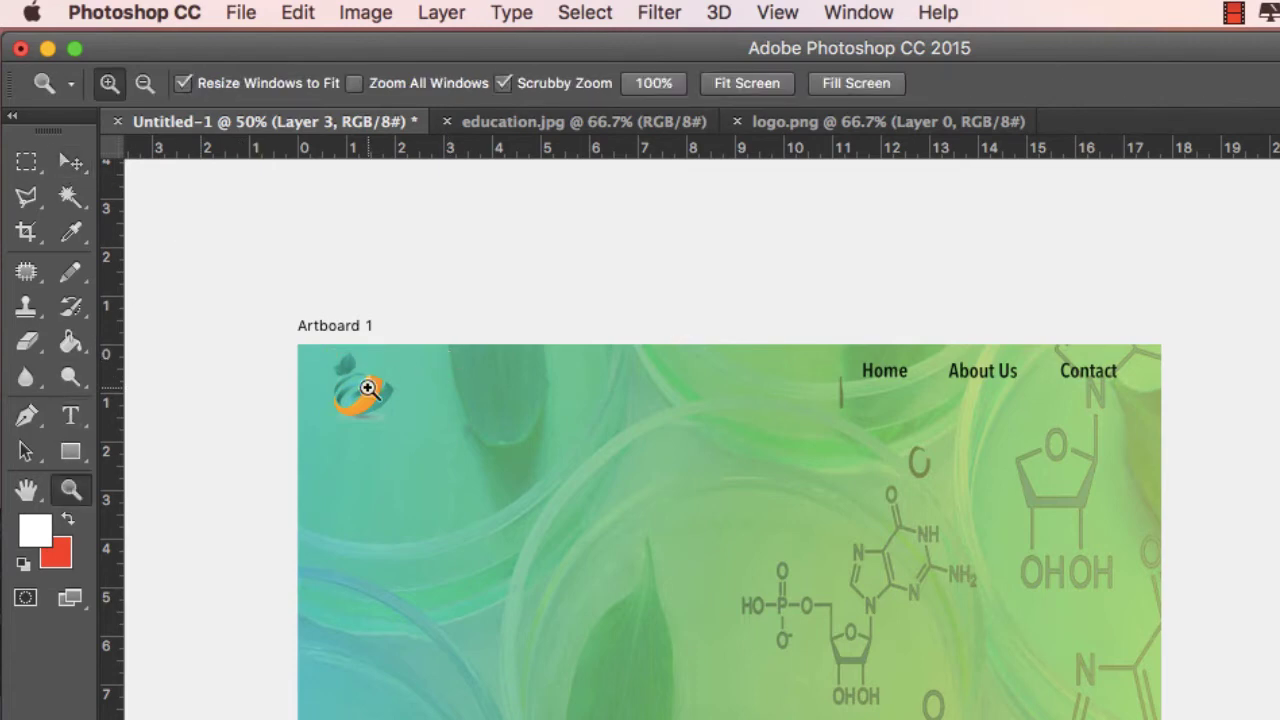
pyautogui.click(368, 388)
pyautogui.click(345, 390)
pyautogui.click(329, 380)
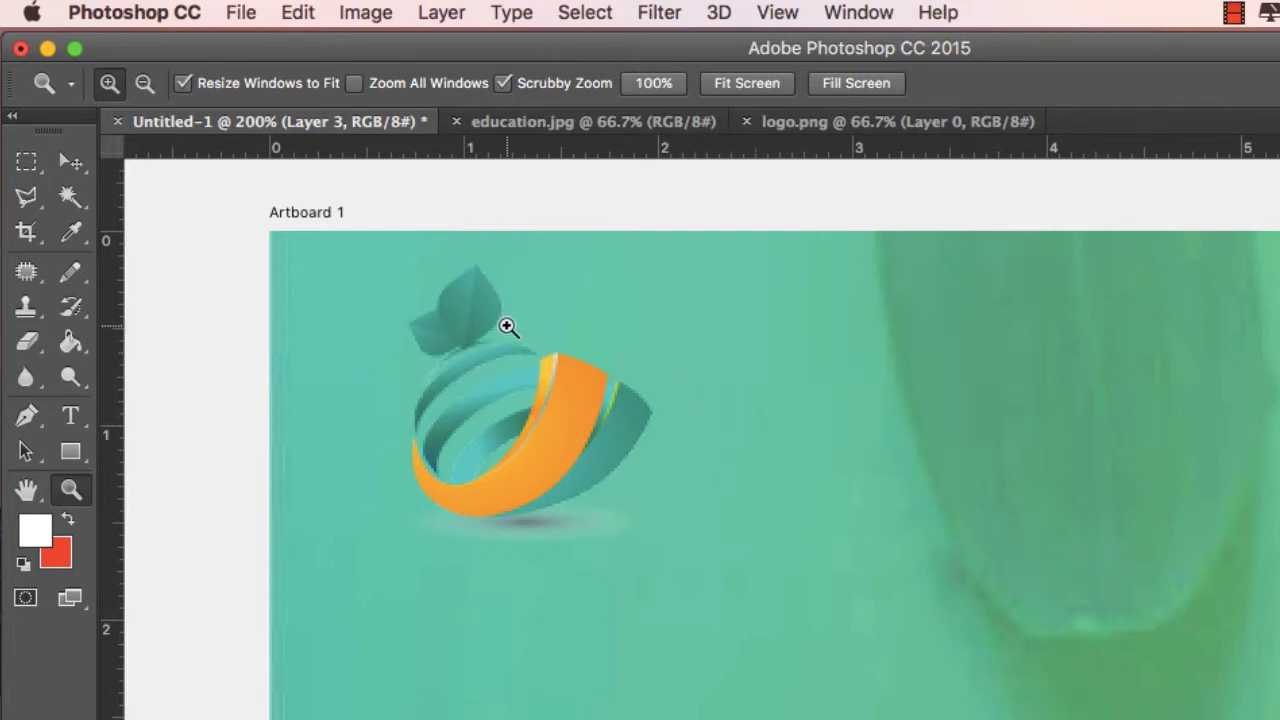
pyautogui.click(452, 12)
pyautogui.moveTo(680, 257)
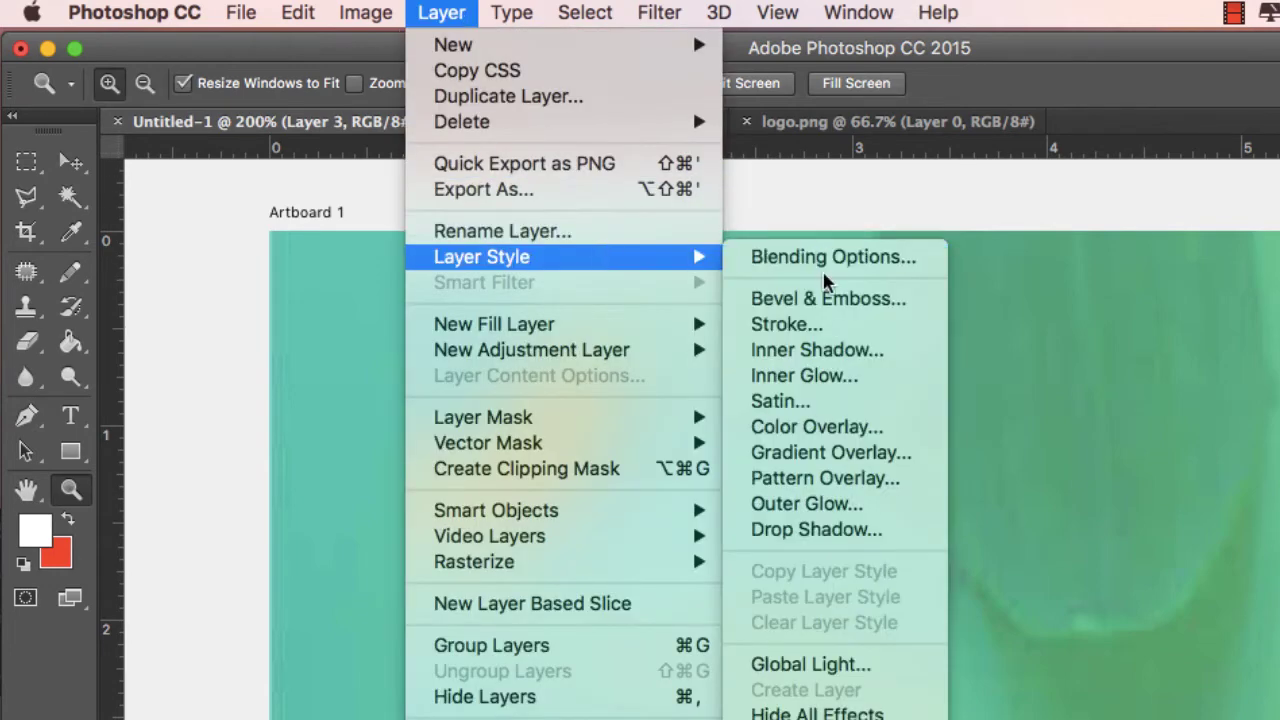
pyautogui.click(830, 504)
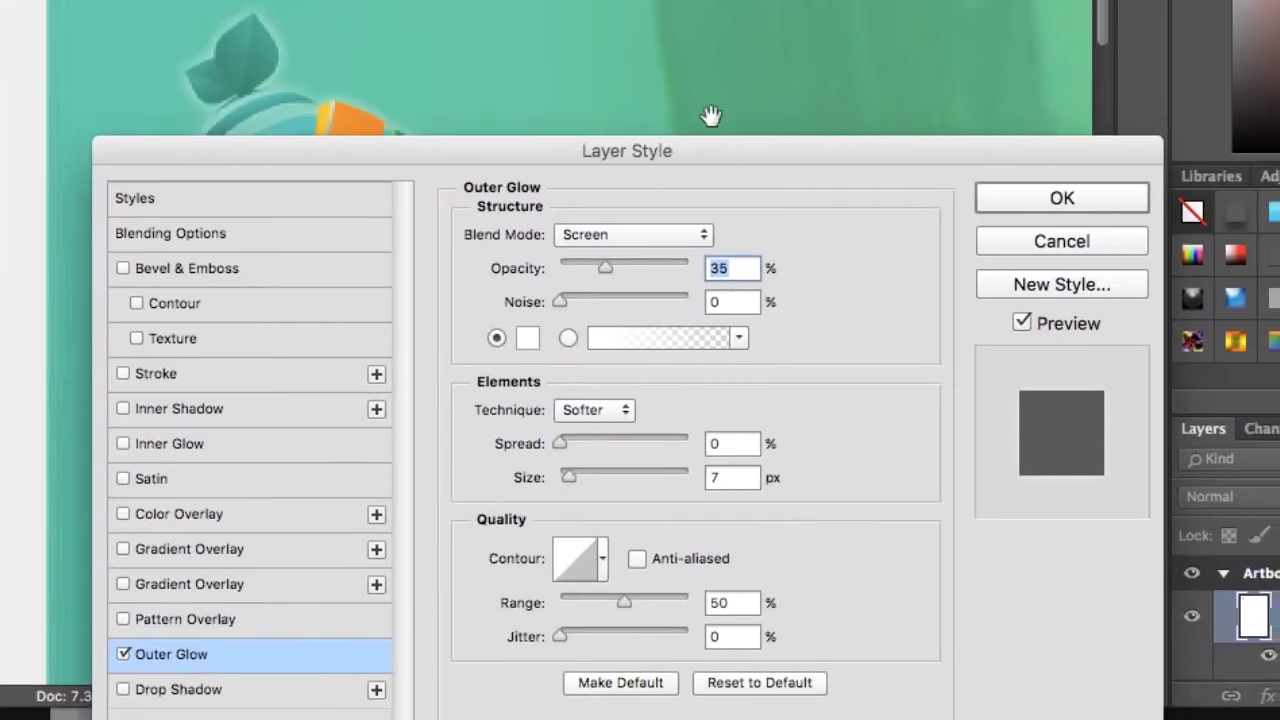
pyautogui.moveTo(685, 150); pyautogui.dragTo(1101, 0)
pyautogui.click(539, 333)
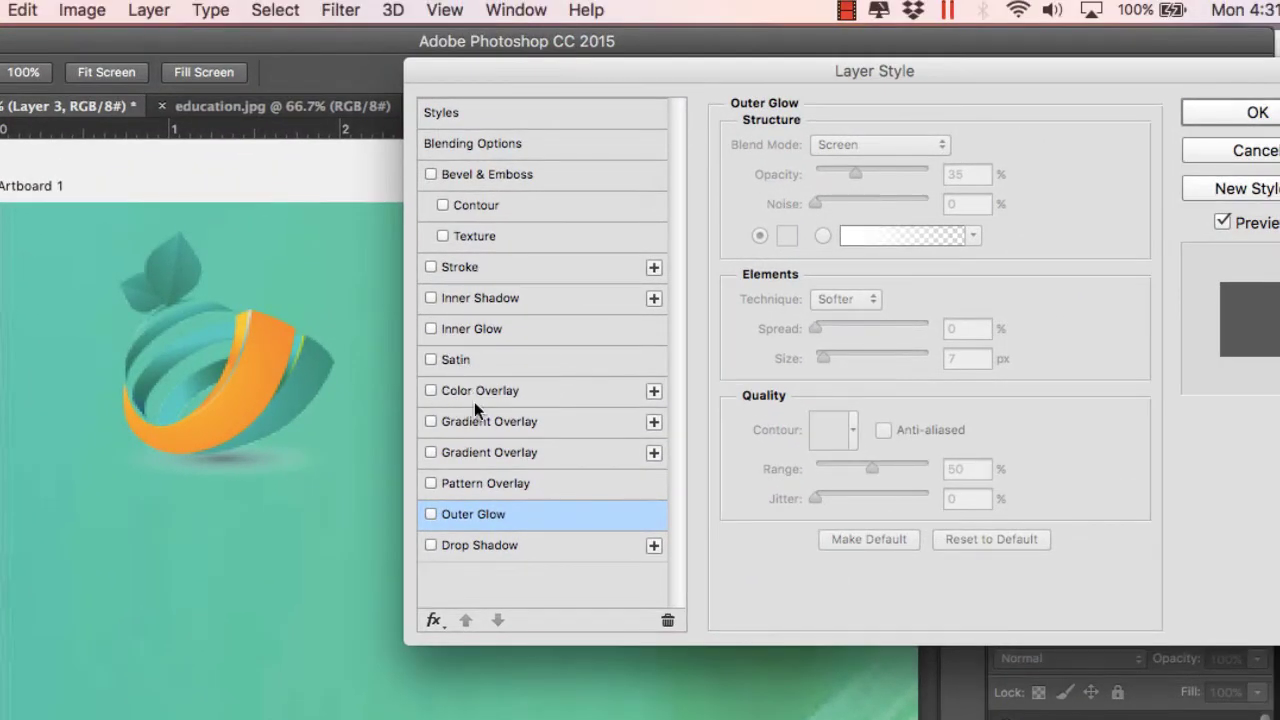
pyautogui.click(480, 544)
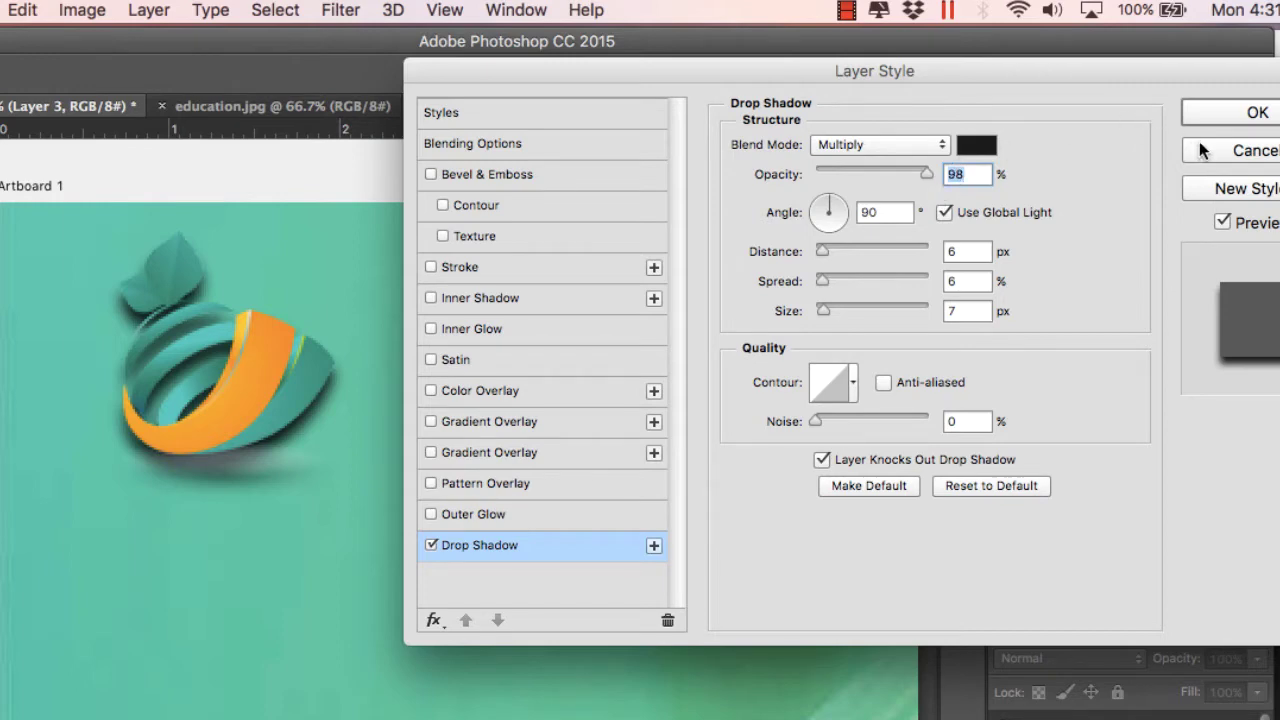
# - Set the logo's drop shadow colour to dark green 0c3429 and apply the layer style
pyautogui.click(978, 146)
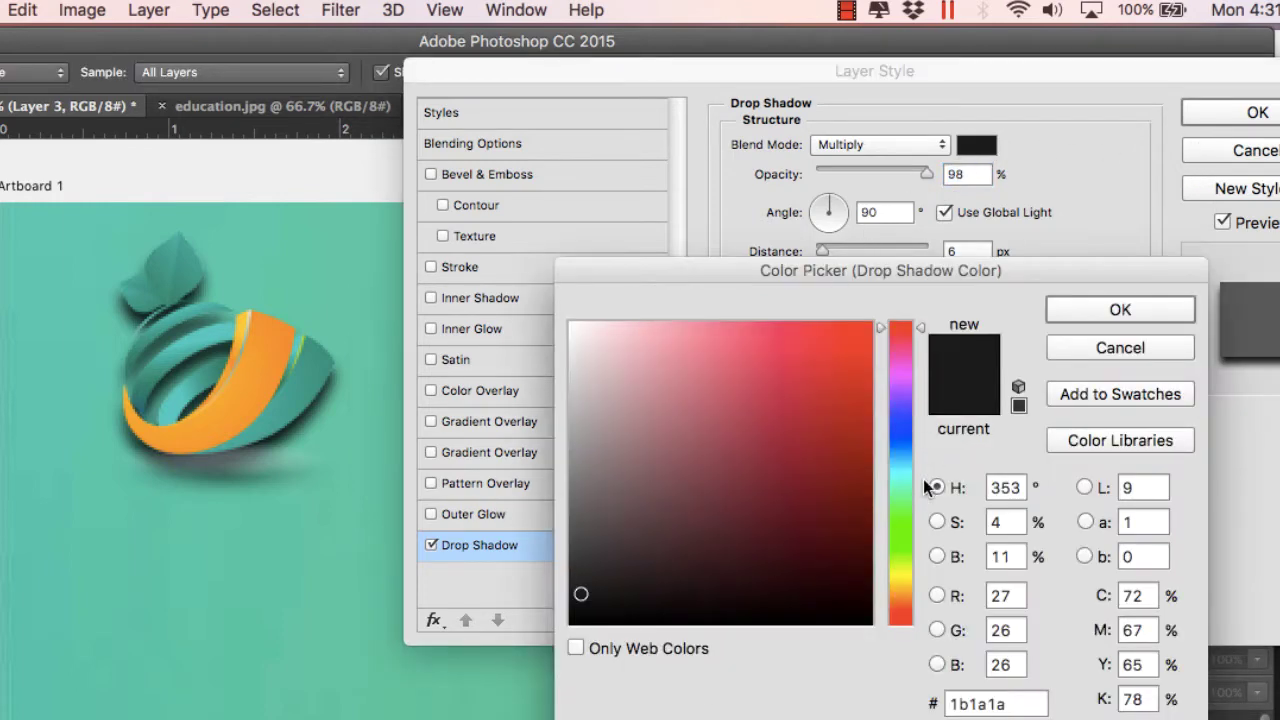
pyautogui.click(903, 547)
pyautogui.moveTo(828, 560); pyautogui.dragTo(833, 599)
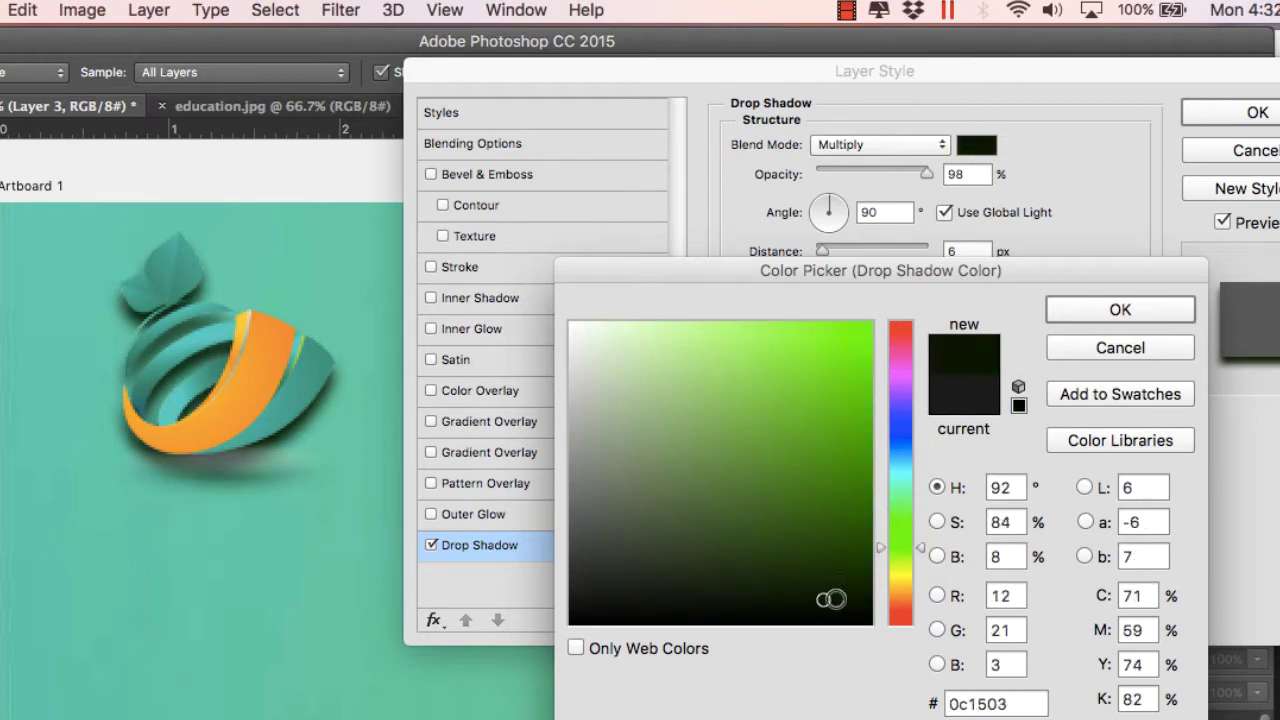
pyautogui.click(901, 562)
pyautogui.moveTo(896, 498); pyautogui.dragTo(892, 489)
pyautogui.moveTo(810, 538); pyautogui.dragTo(802, 563)
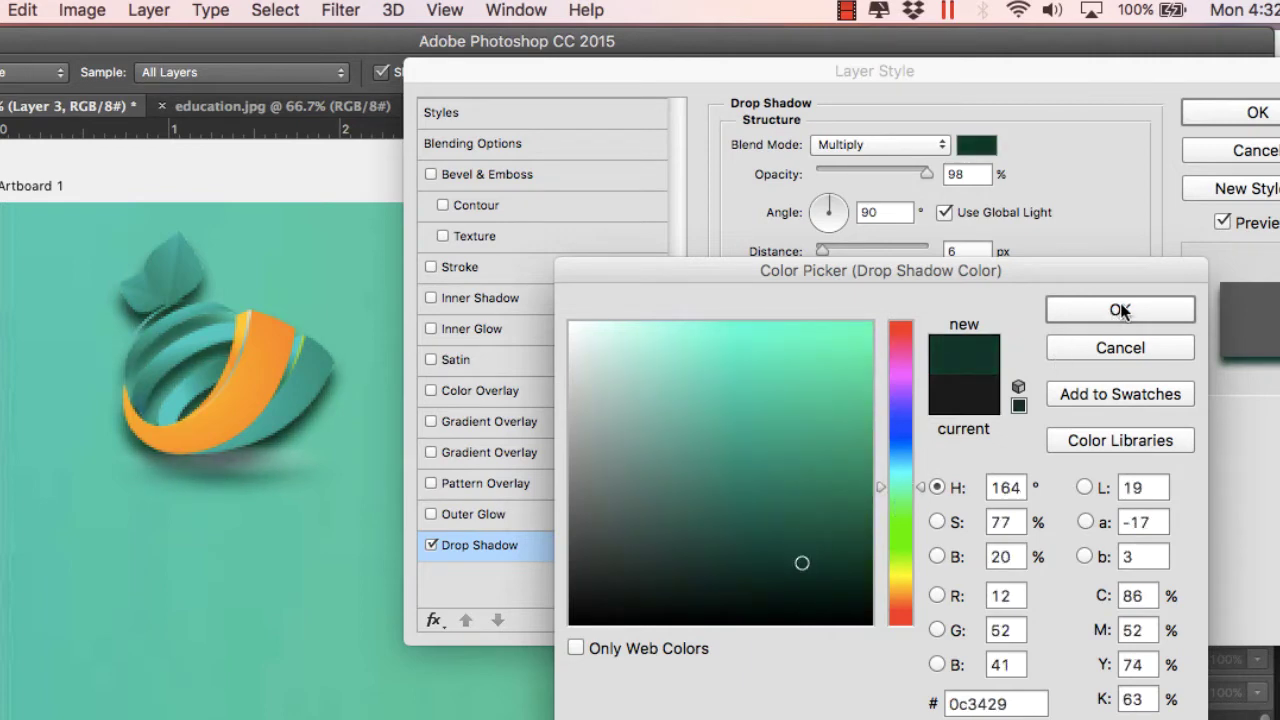
pyautogui.click(1143, 309)
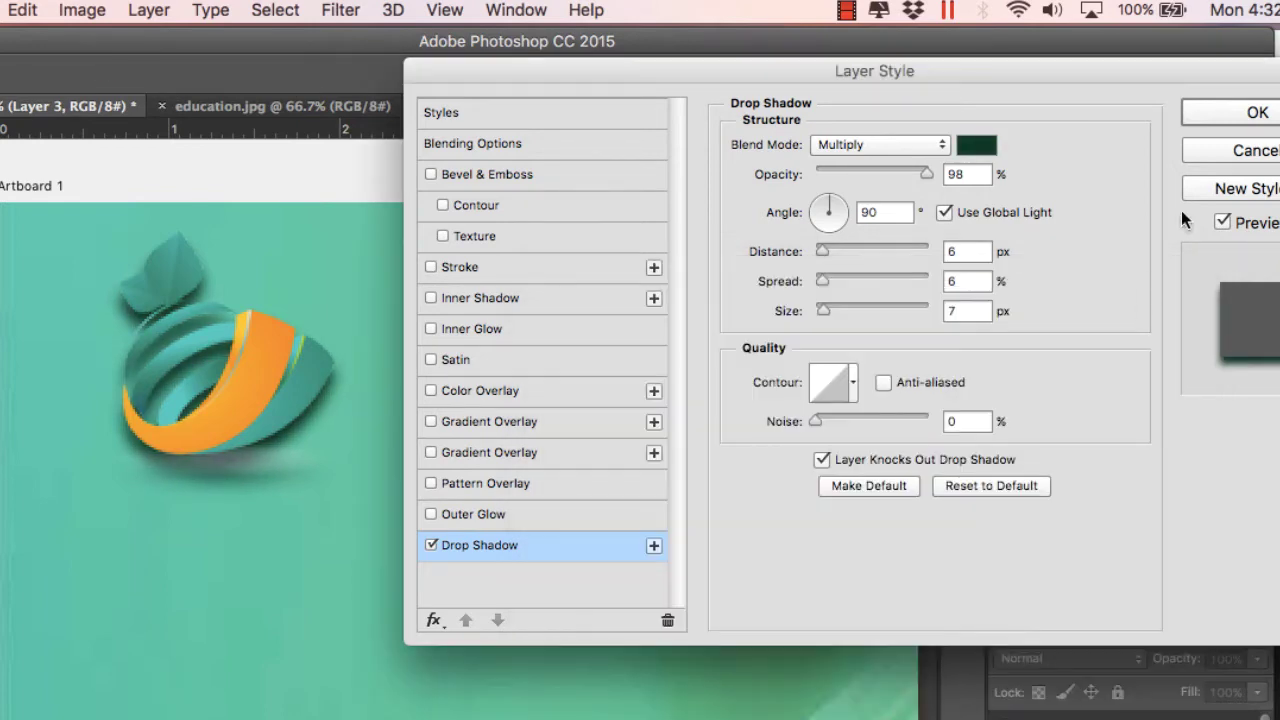
pyautogui.click(1255, 113)
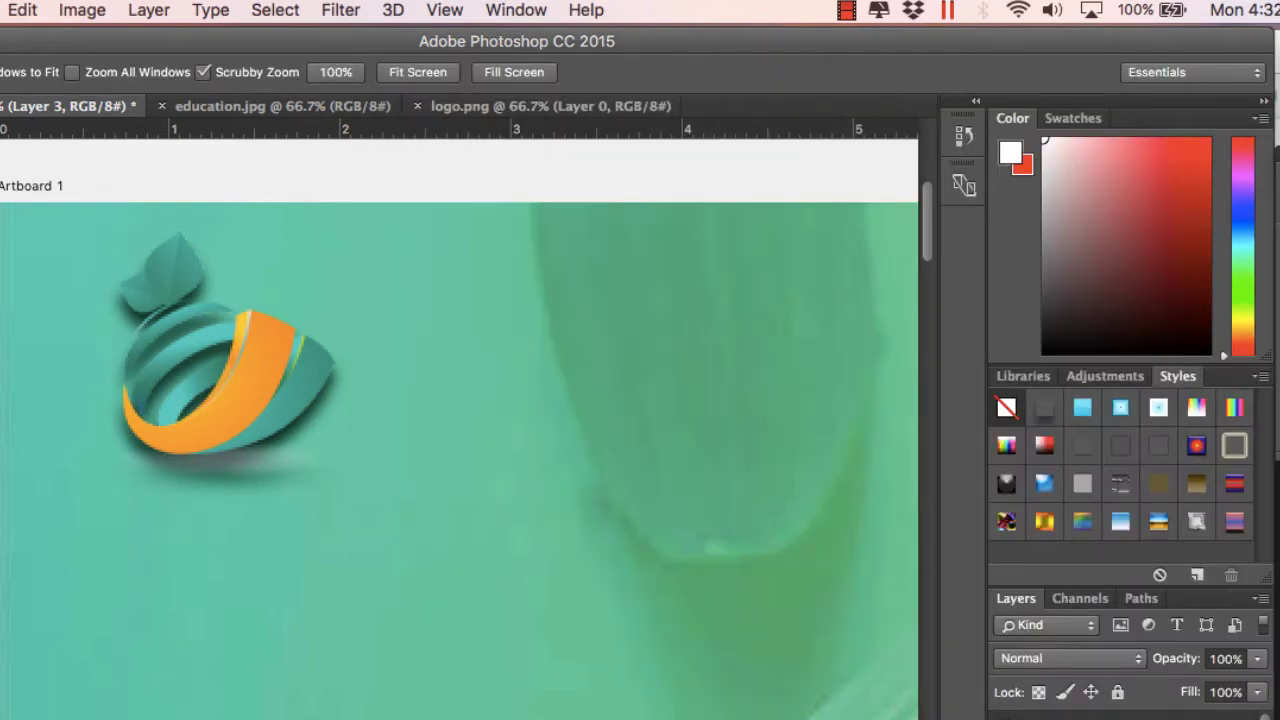
pyautogui.keyDown('alt'); pyautogui.click(463, 446); pyautogui.keyUp('alt')
pyautogui.keyDown('alt'); pyautogui.click(466, 444); pyautogui.keyUp('alt')
pyautogui.keyDown('alt'); pyautogui.click(530, 457); pyautogui.keyUp('alt')
pyautogui.keyDown('alt'); pyautogui.click(612, 466); pyautogui.keyUp('alt')
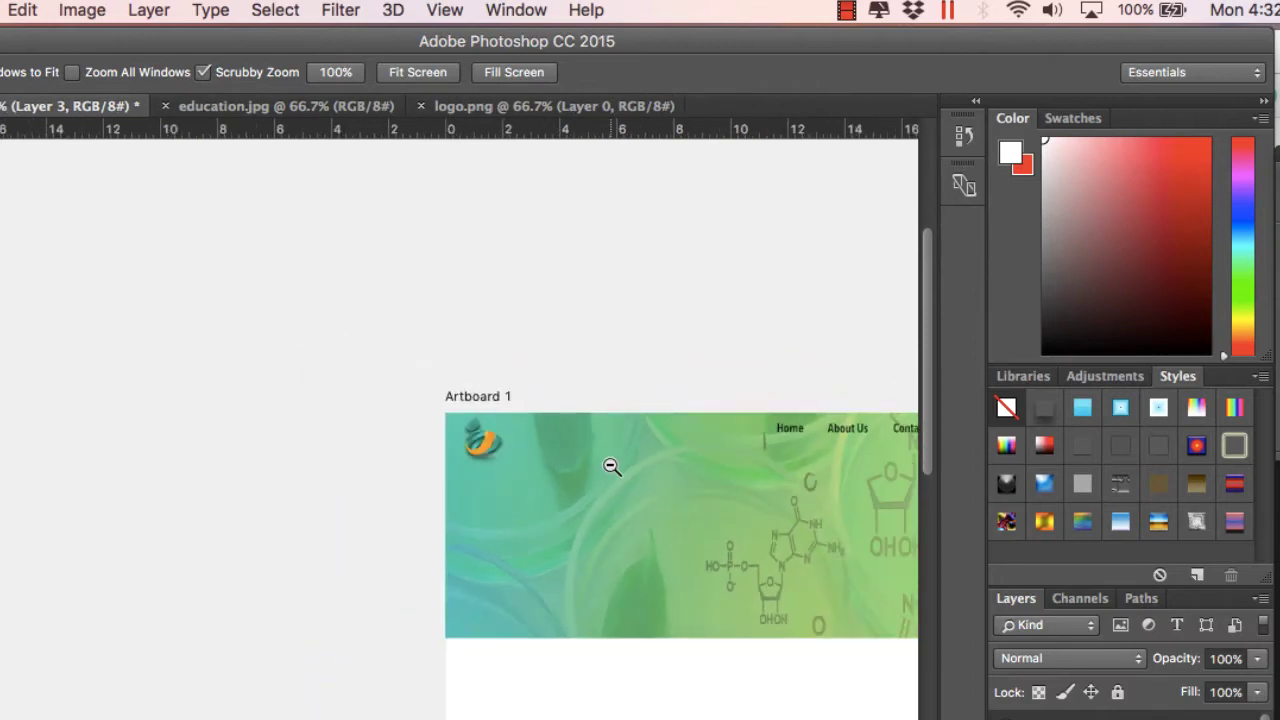
# - Add the text "Healthy Food" in 30 pt Avenir Next Condensed Demi Bold beside the logo in the header banner
pyautogui.moveTo(609, 464); pyautogui.dragTo(594, 465)
pyautogui.keyDown('alt'); pyautogui.click(594, 465); pyautogui.keyUp('alt')
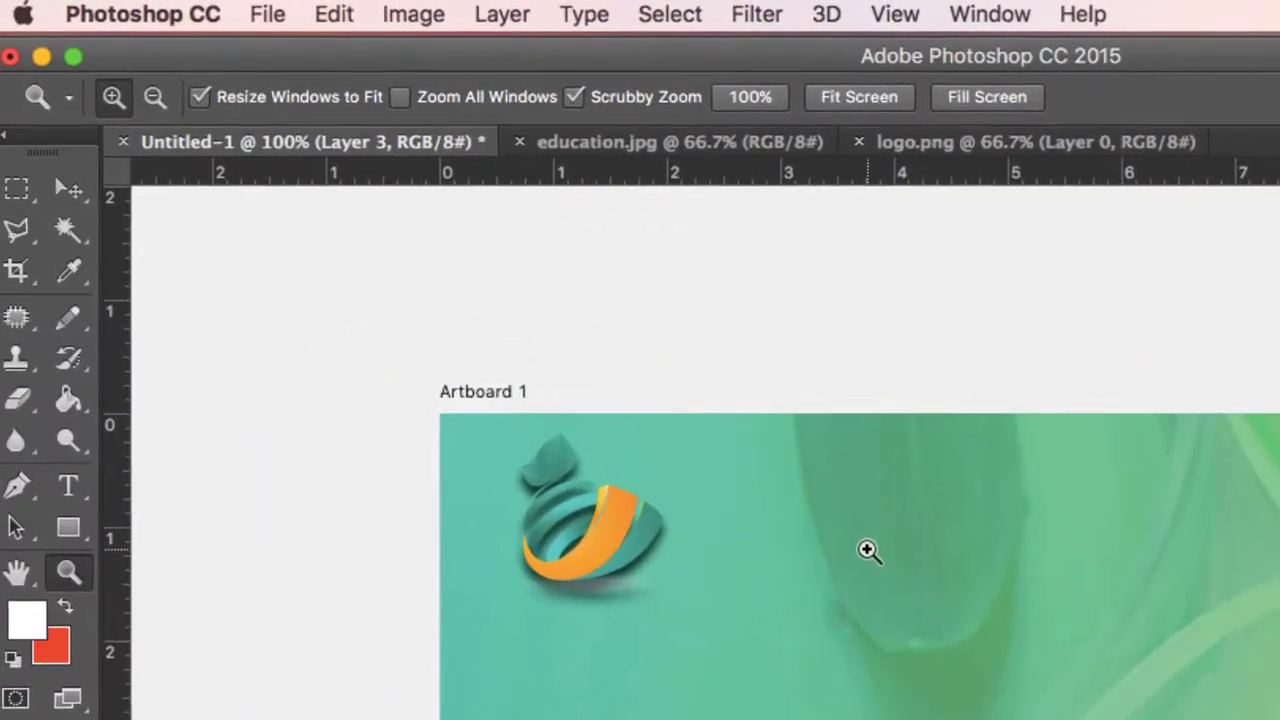
pyautogui.click(88, 494)
pyautogui.click(735, 524)
pyautogui.write('H')
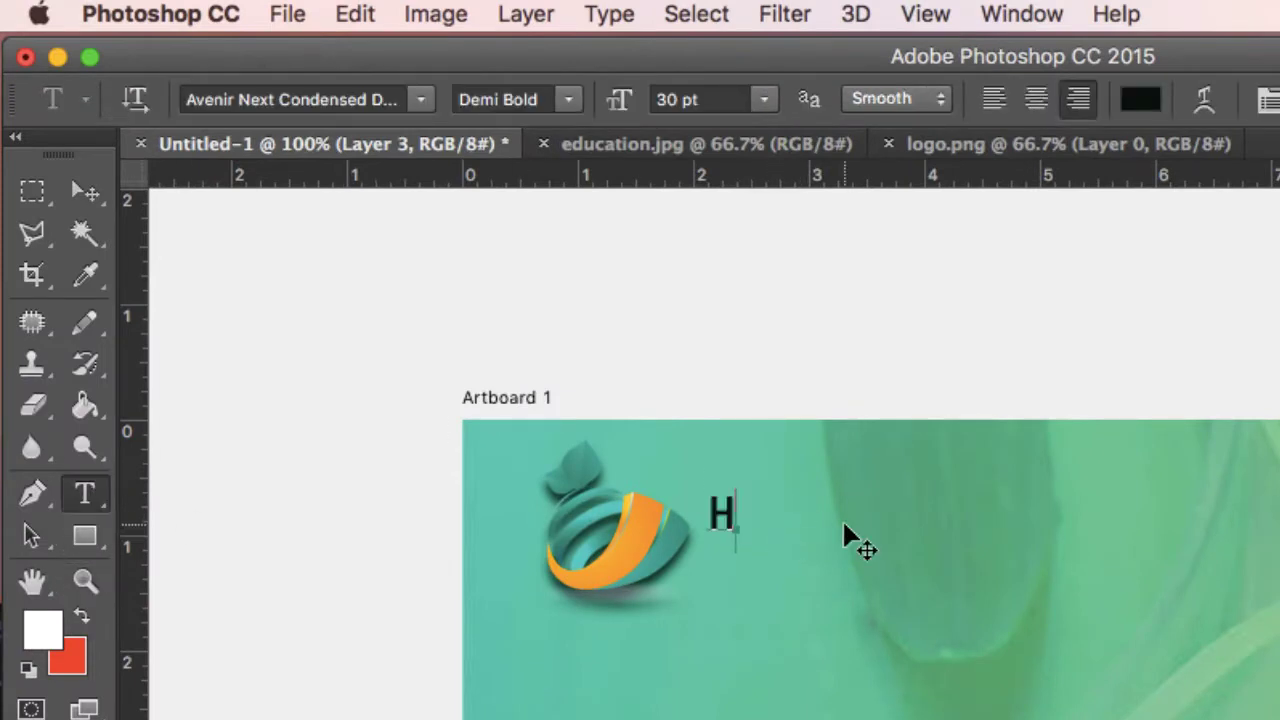
pyautogui.write('ealthy')
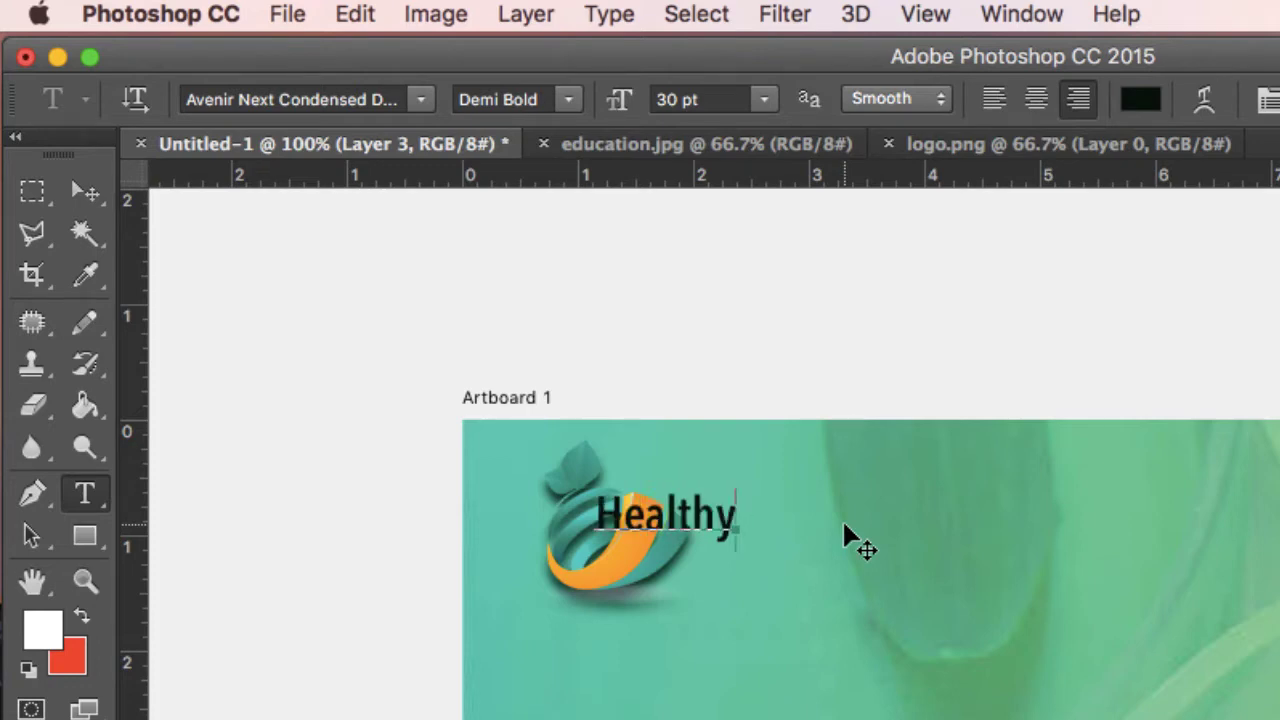
pyautogui.write(' Food')
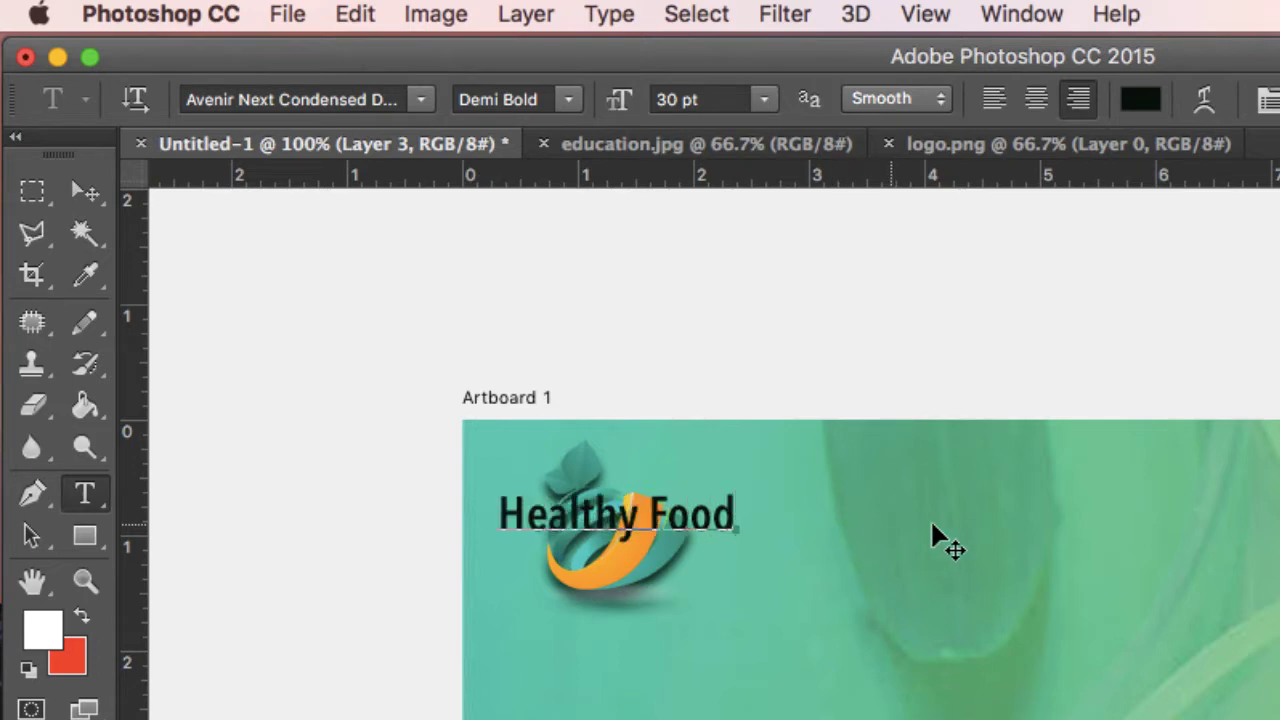
# - Set the Healthy Food text in Euro Caps Regular and move it clear of the logo, just to its right
pyautogui.moveTo(738, 510); pyautogui.dragTo(471, 514)
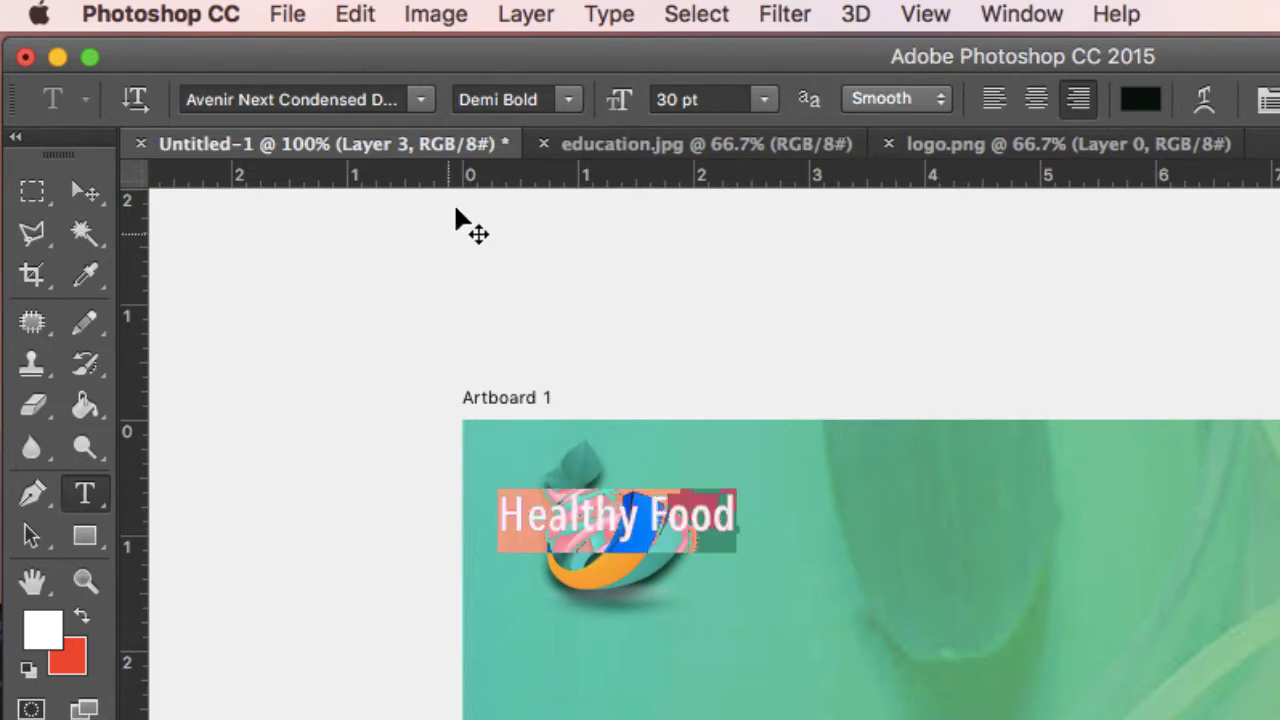
pyautogui.click(424, 101)
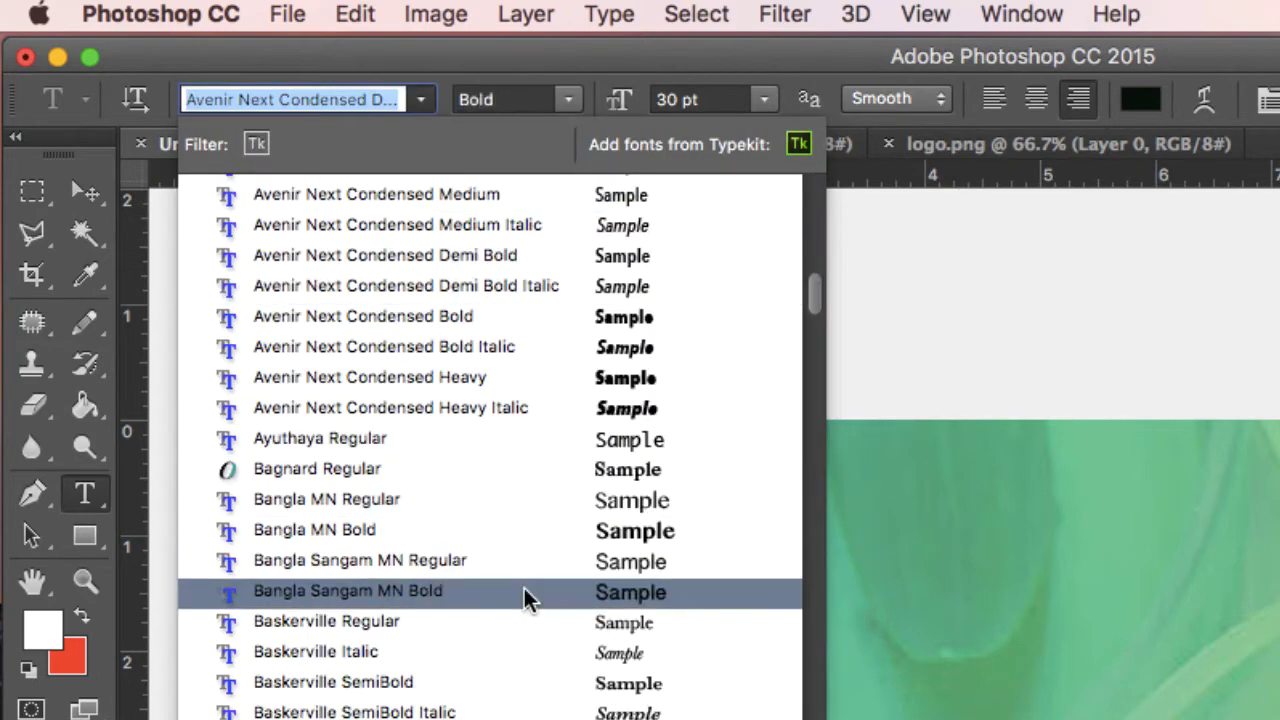
pyautogui.scroll(-5, 527, 595)
pyautogui.scroll(-20, 527, 598)
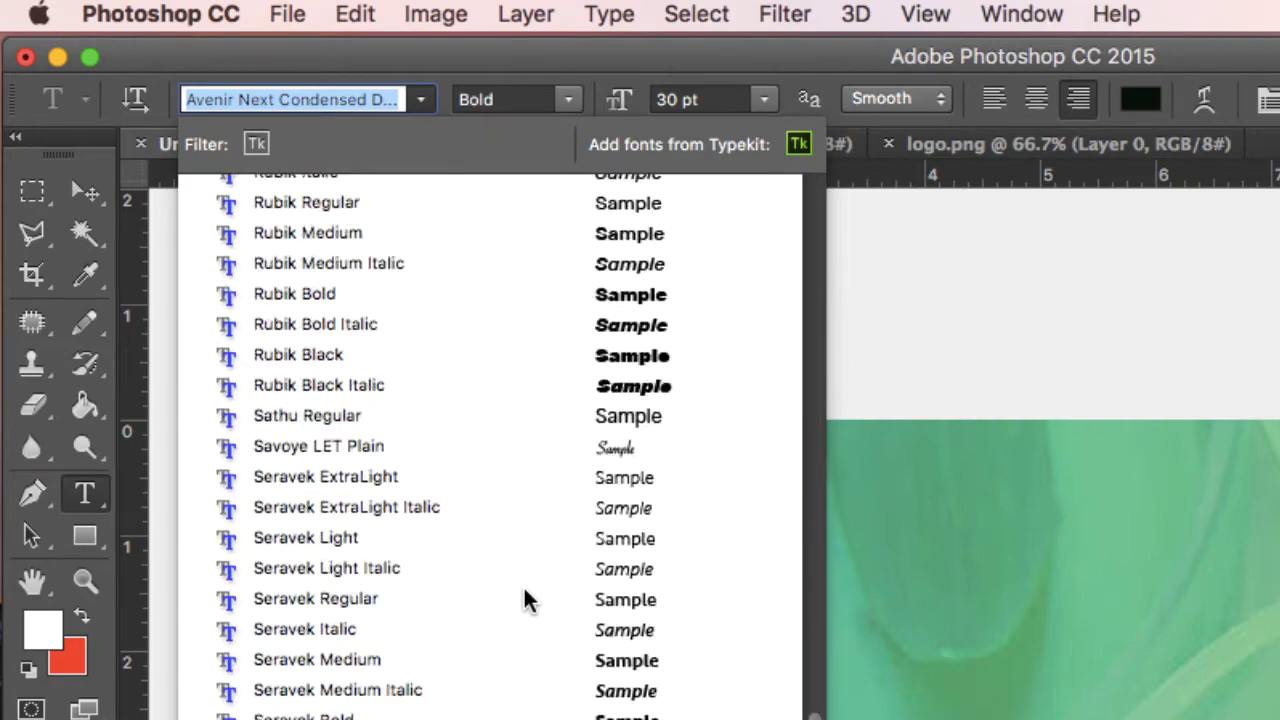
pyautogui.scroll(-15, 530, 596)
pyautogui.scroll(20, 534, 594)
pyautogui.click(534, 594)
pyautogui.click(421, 99)
pyautogui.scroll(10, 660, 430)
pyautogui.press('BackSpace')
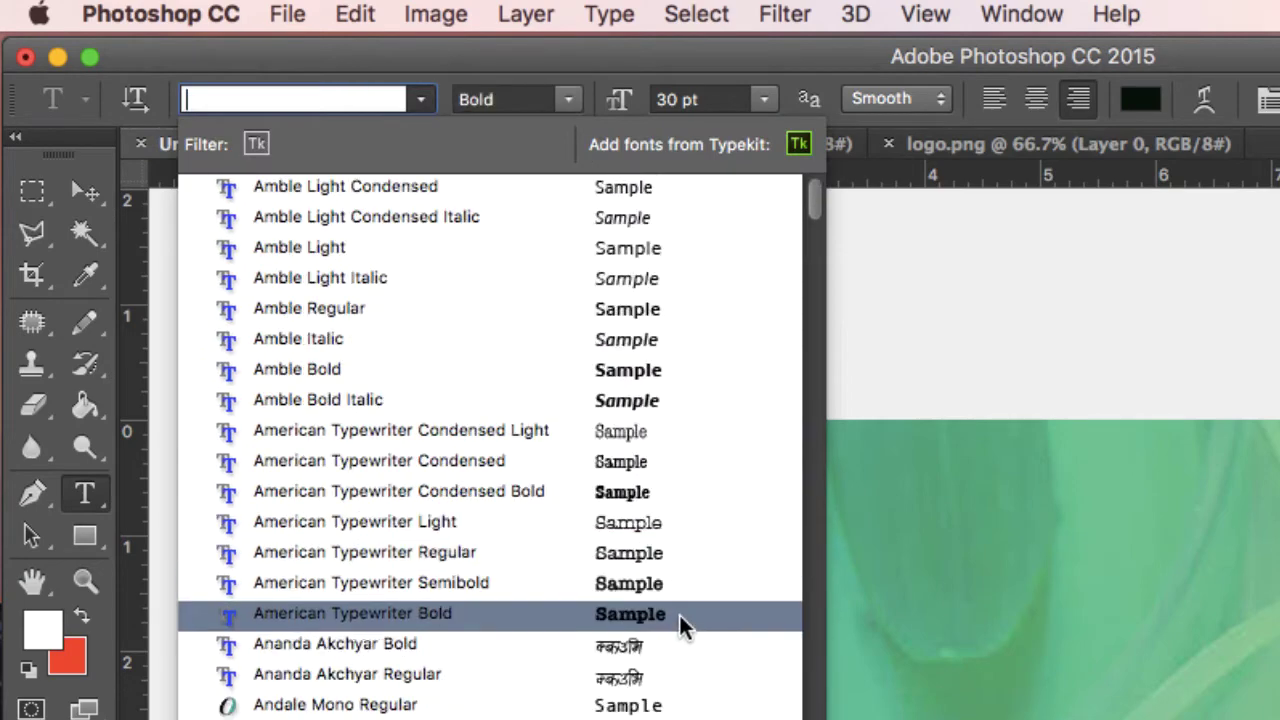
pyautogui.scroll(-15, 678, 612)
pyautogui.click(658, 538)
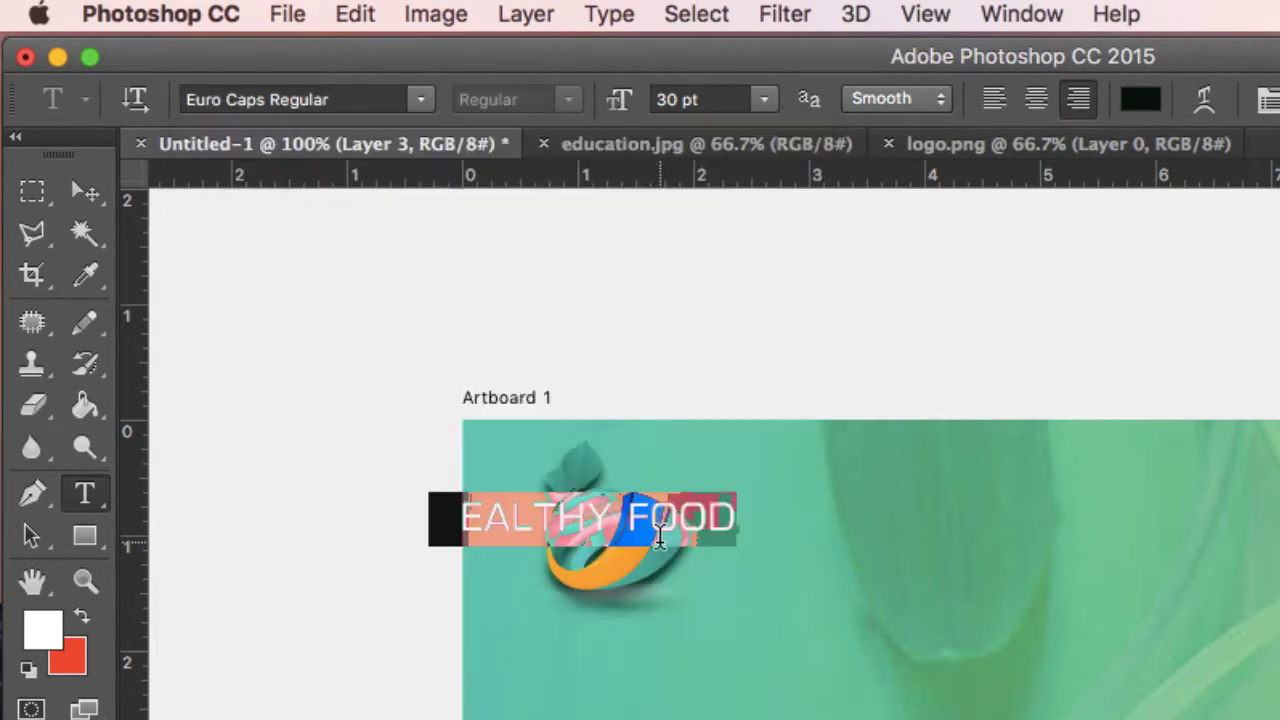
pyautogui.click(662, 535)
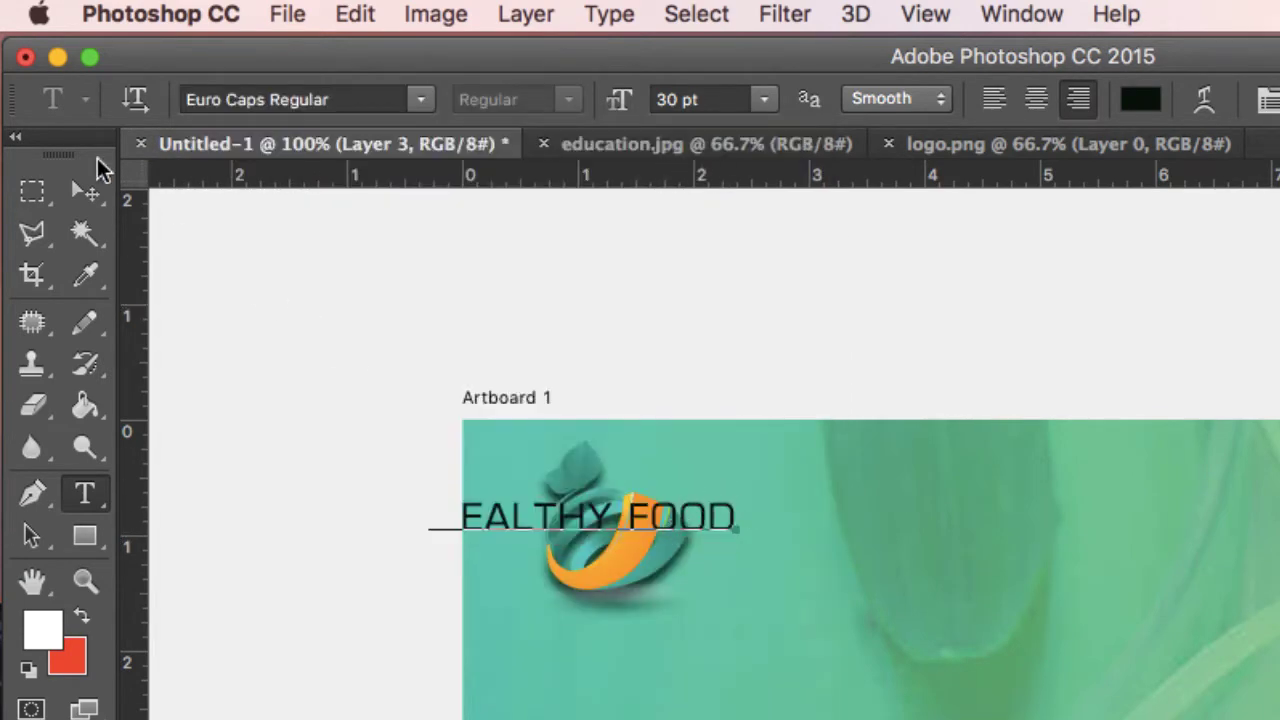
pyautogui.click(70, 190)
pyautogui.moveTo(649, 537)
pyautogui.mouseDown()
pyautogui.moveTo(814, 551)
pyautogui.moveTo(910, 535)
pyautogui.mouseUp()
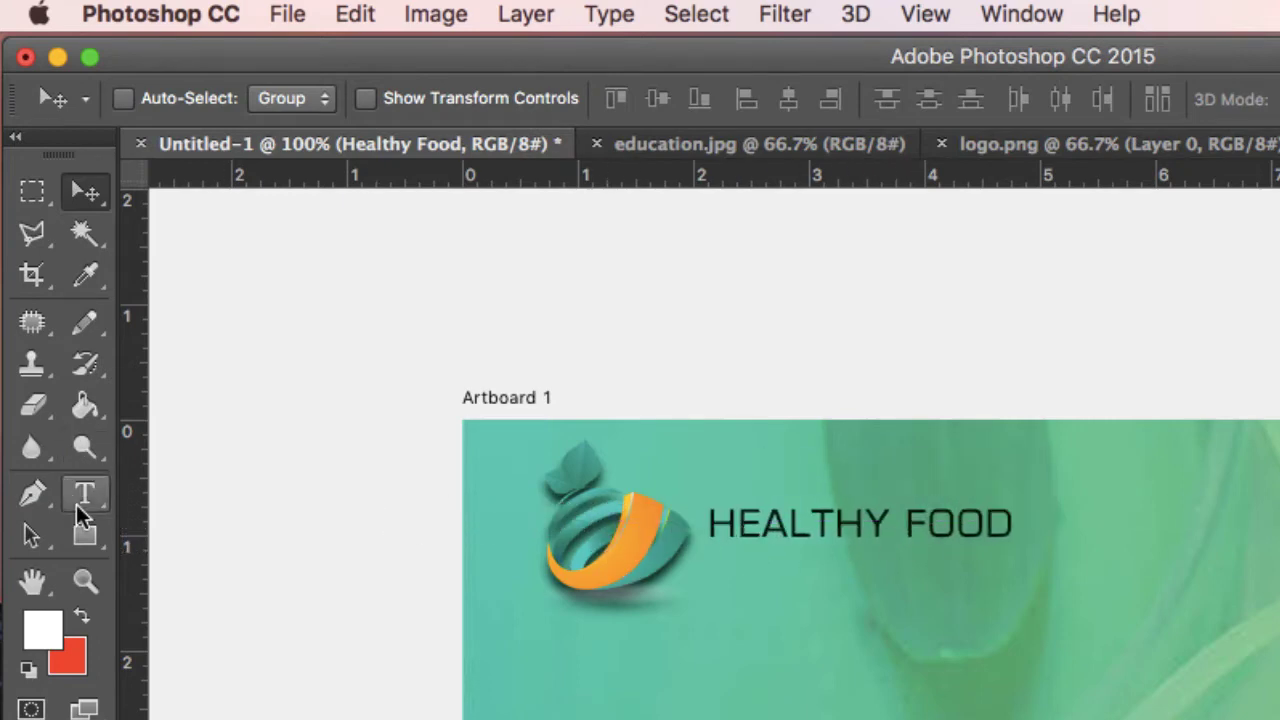
# - Enlarge the Healthy Food text to 60 pt and move it back to the right of the logo
pyautogui.click(85, 493)
pyautogui.click(888, 537)
pyautogui.press('super+a')
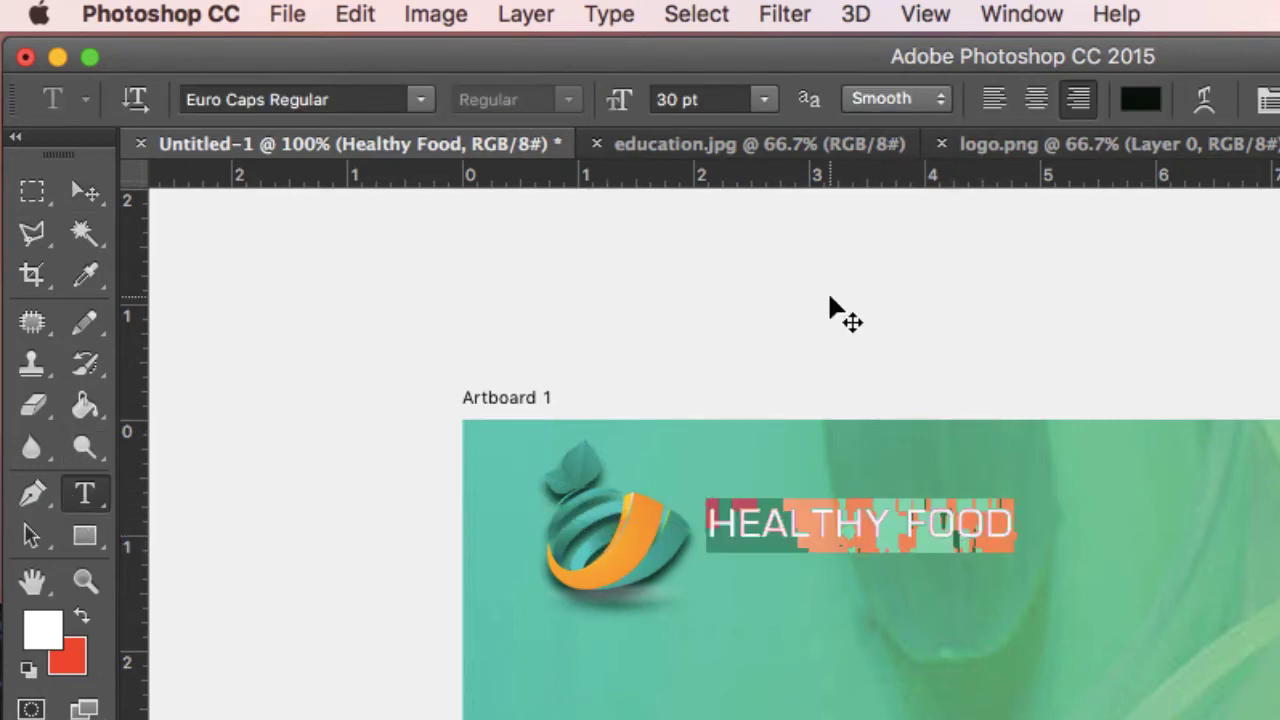
pyautogui.click(765, 102)
pyautogui.click(710, 458)
pyautogui.click(85, 191)
pyautogui.moveTo(737, 514)
pyautogui.mouseDown()
pyautogui.moveTo(953, 553)
pyautogui.moveTo(1057, 529)
pyautogui.moveTo(1042, 514)
pyautogui.mouseUp()
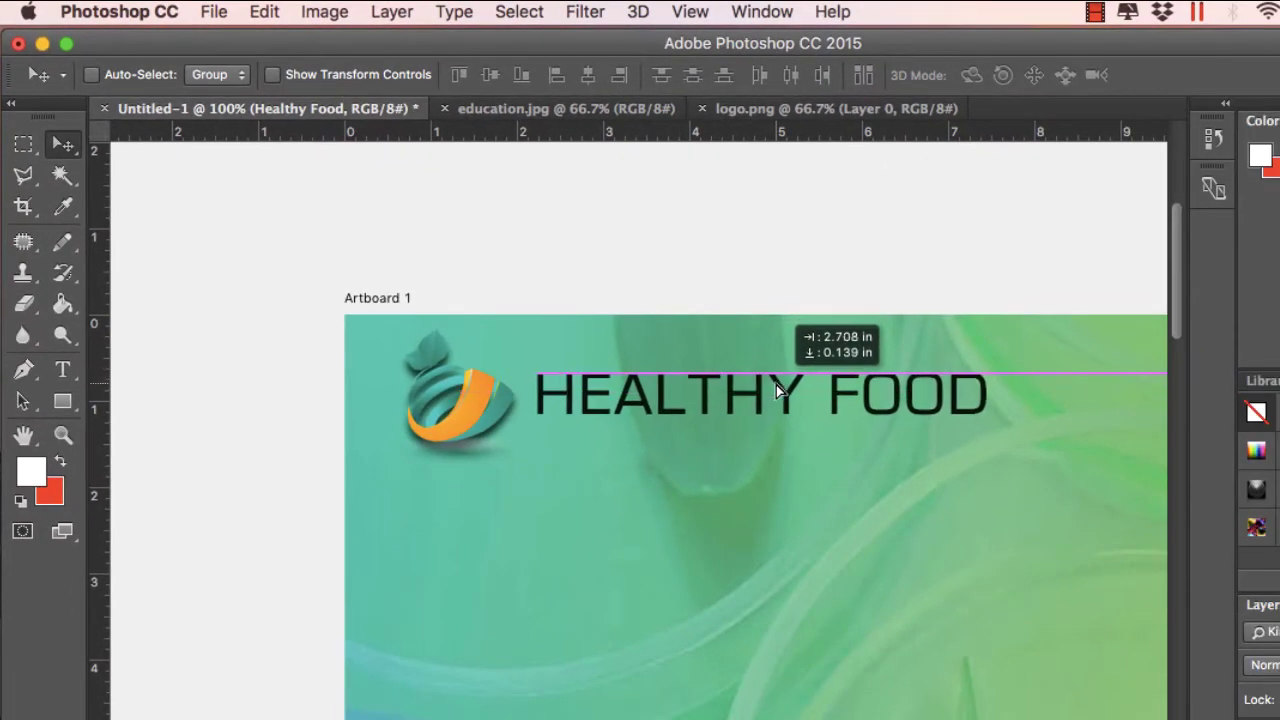
# - Set the Healthy Food text size to 36 pt and move the text close to the logo's right side
pyautogui.moveTo(776, 385); pyautogui.dragTo(583, 393)
pyautogui.click(62, 369)
pyautogui.click(776, 405)
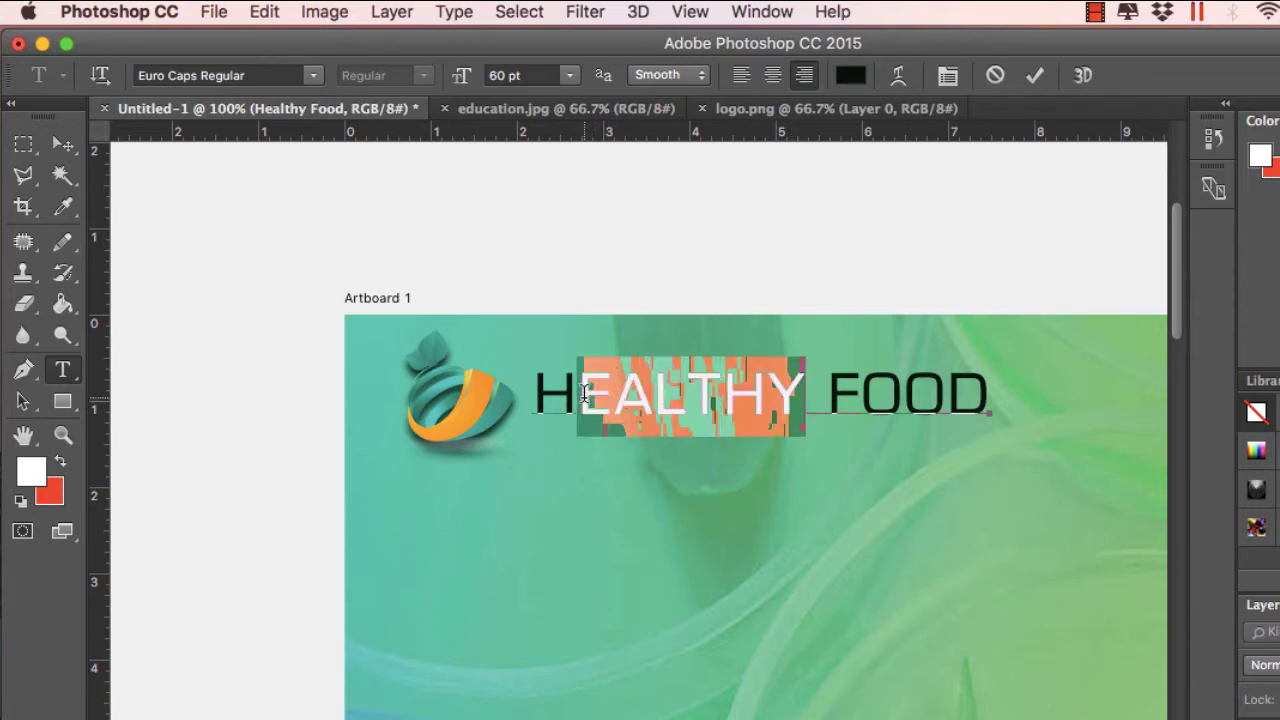
pyautogui.write('EALTHY')
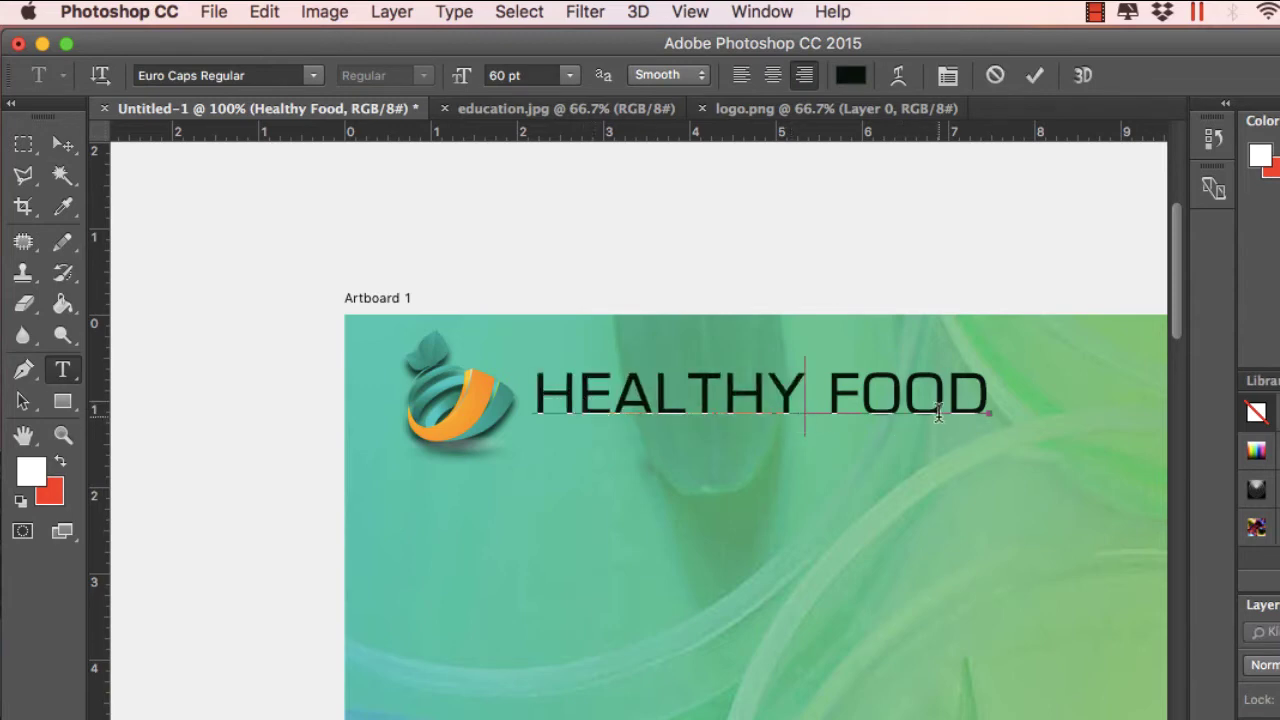
pyautogui.moveTo(990, 398)
pyautogui.mouseDown()
pyautogui.moveTo(816, 390)
pyautogui.moveTo(686, 291)
pyautogui.moveTo(594, 180)
pyautogui.mouseUp()
pyautogui.click(831, 418)
pyautogui.press('super+a')
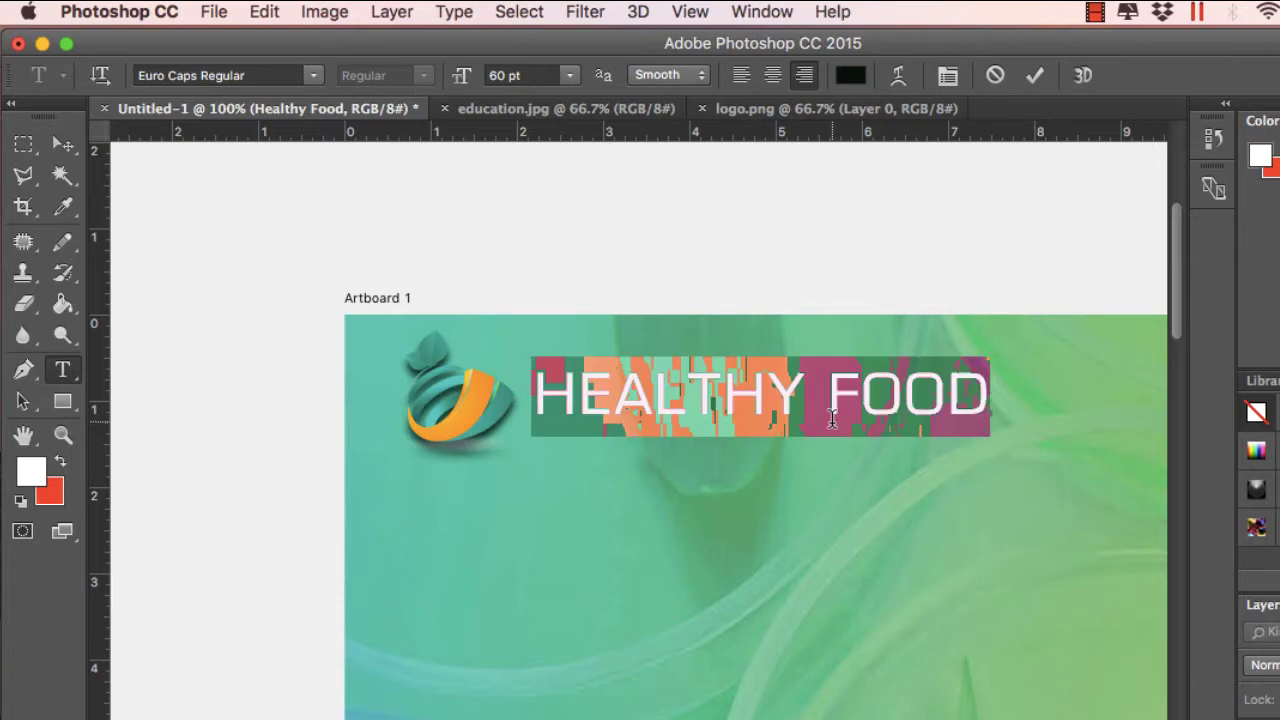
pyautogui.click(578, 77)
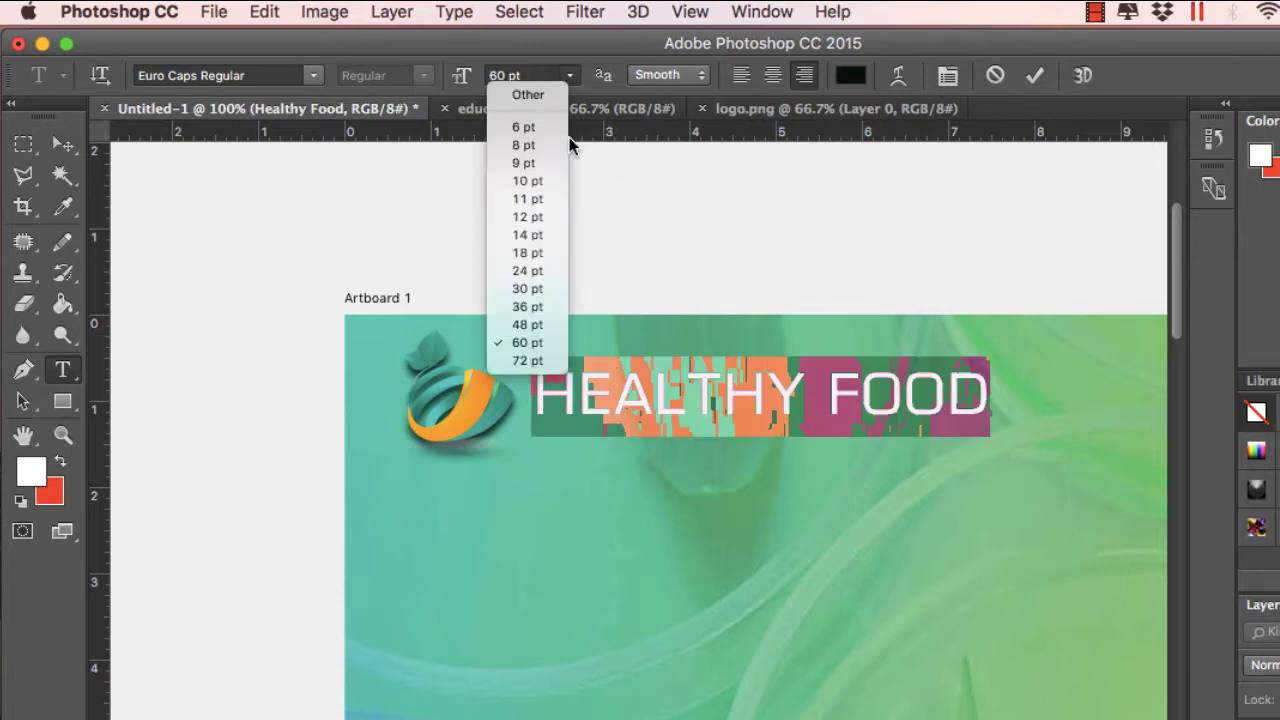
pyautogui.click(534, 306)
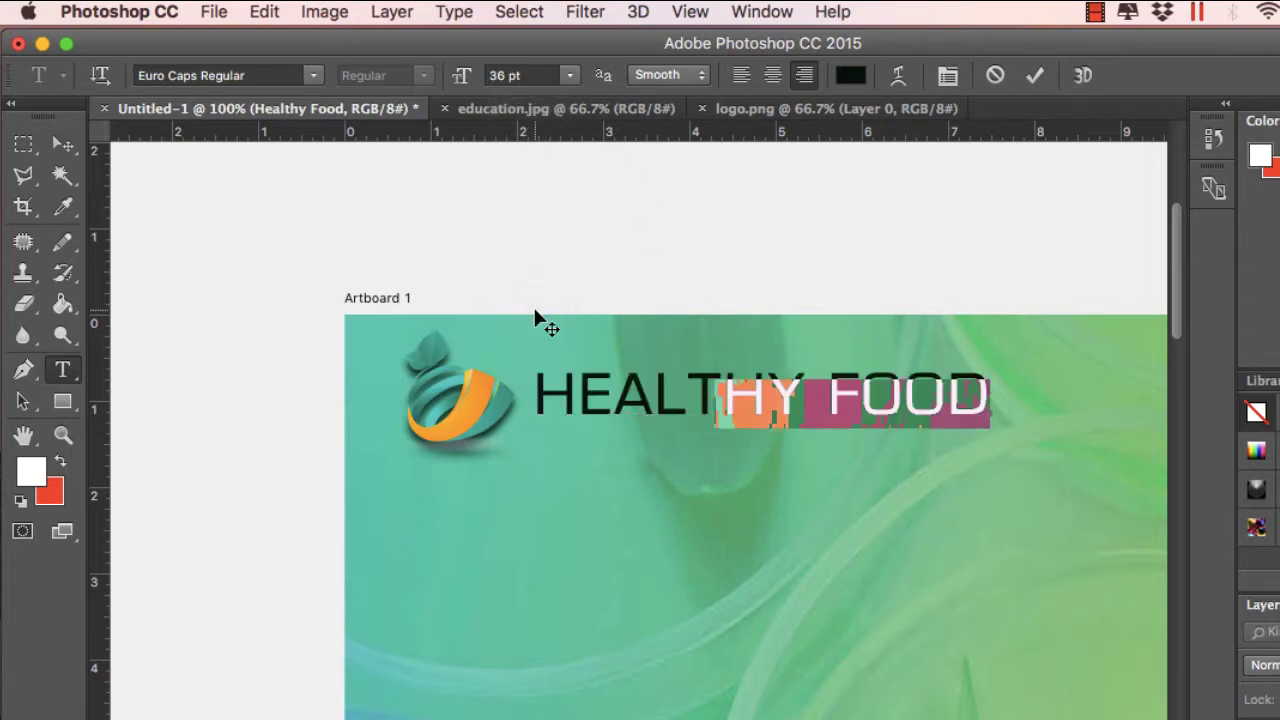
pyautogui.click(60, 145)
pyautogui.moveTo(848, 397); pyautogui.dragTo(675, 386)
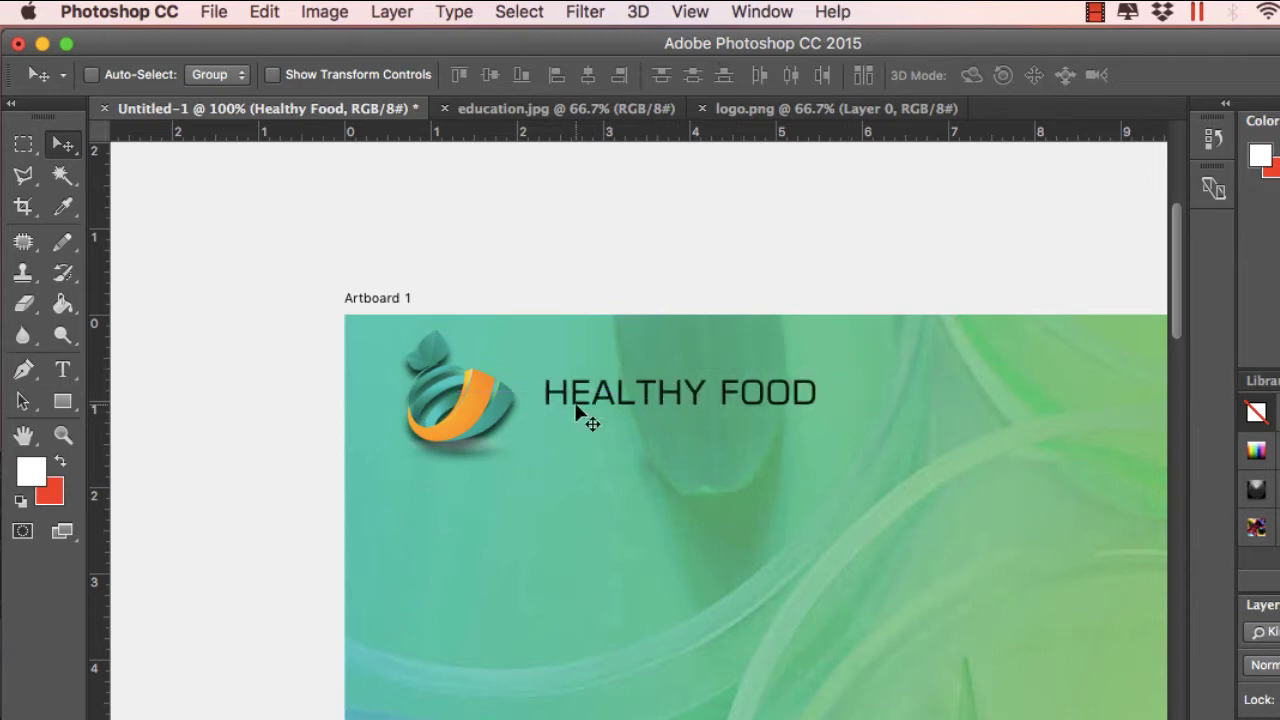
# - Break the text into two lines, Healthy above Food, without the space between the words, and move it beside the logo
pyautogui.click(63, 357)
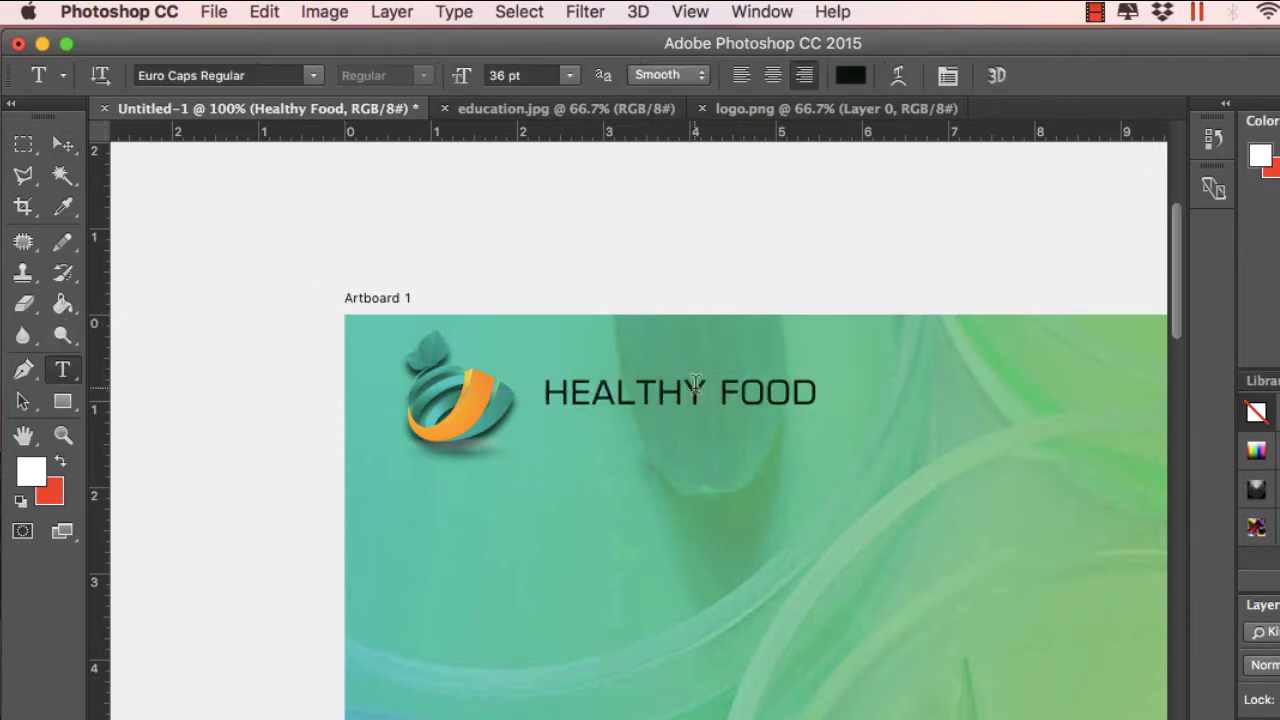
pyautogui.click(730, 397)
pyautogui.press('Return')
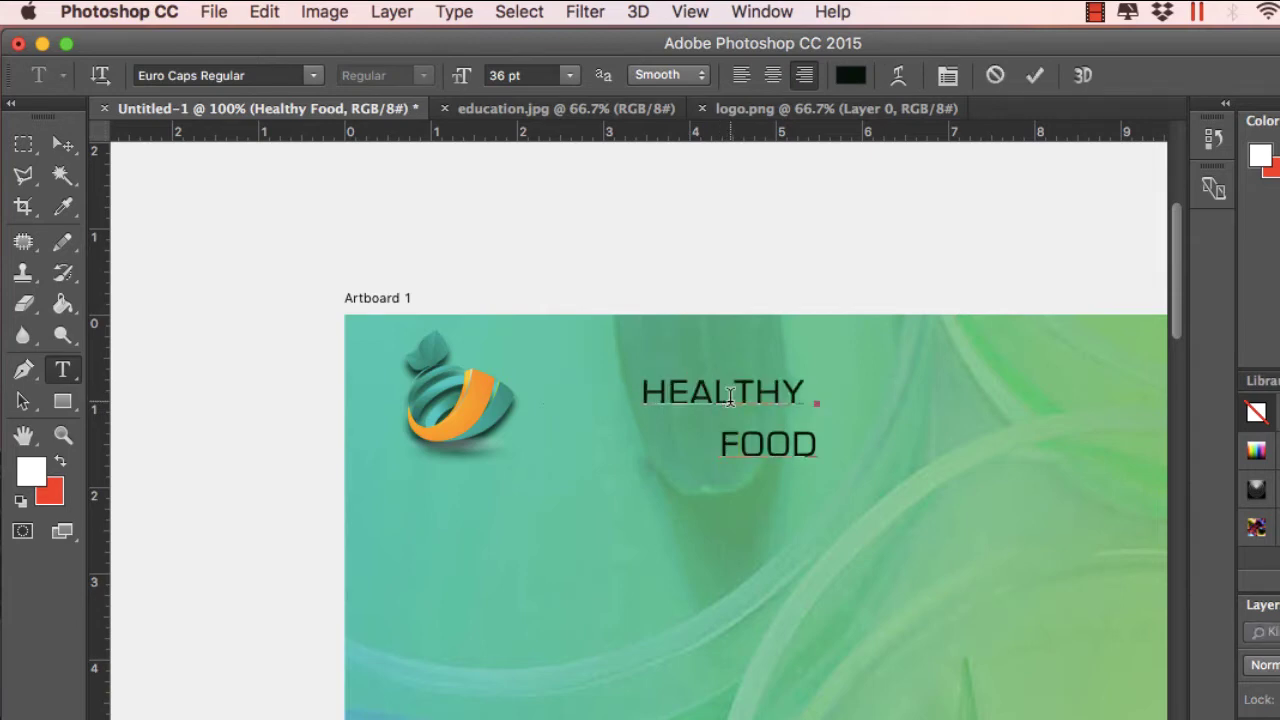
pyautogui.press('BackSpace')
pyautogui.press('BackSpace')
pyautogui.press('Return')
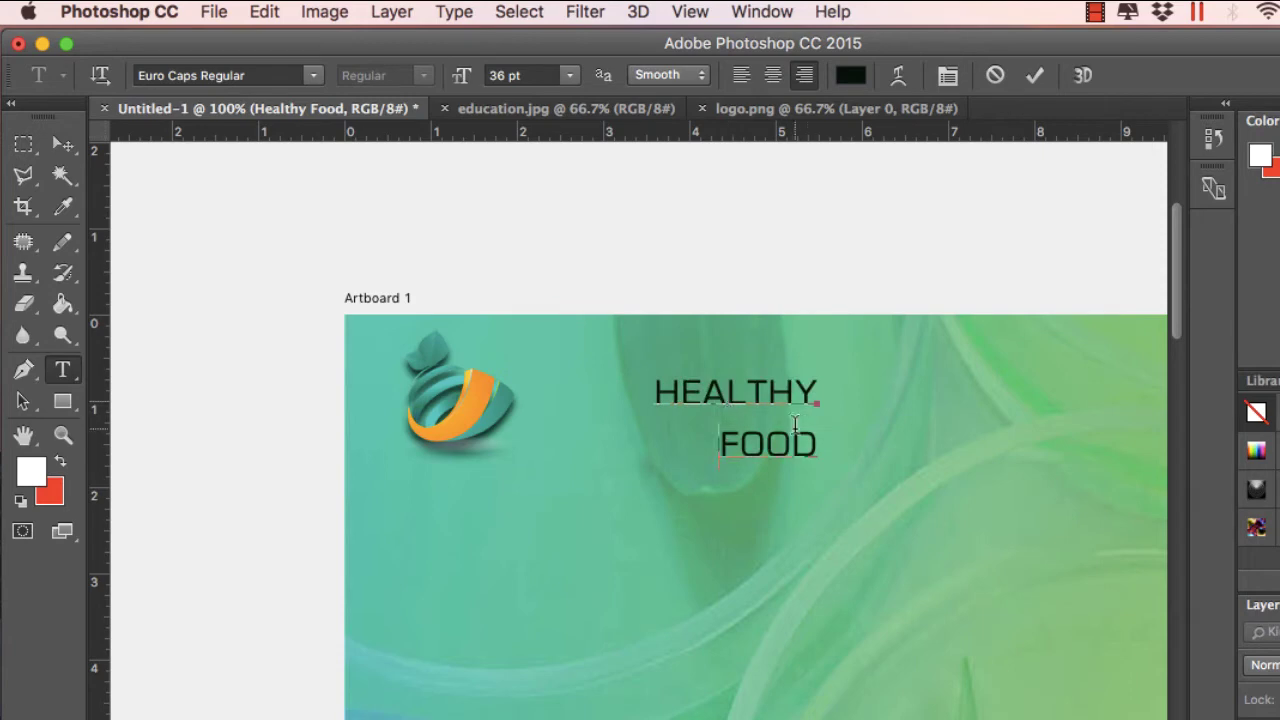
pyautogui.click(63, 144)
pyautogui.moveTo(719, 403)
pyautogui.mouseDown()
pyautogui.moveTo(559, 377)
pyautogui.moveTo(603, 377)
pyautogui.mouseUp()
# - Left-align the two-line Healthy Food text and move it back beside the logo
pyautogui.click(61, 370)
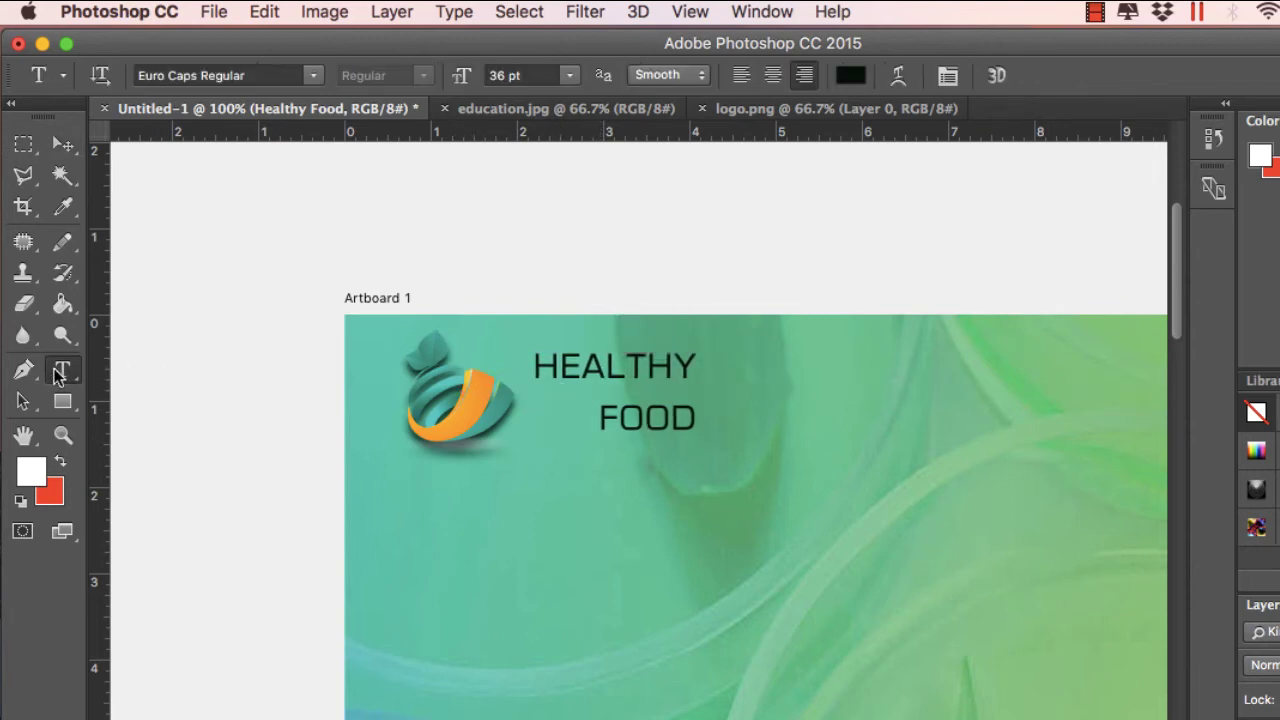
pyautogui.click(646, 380)
pyautogui.press('super+a')
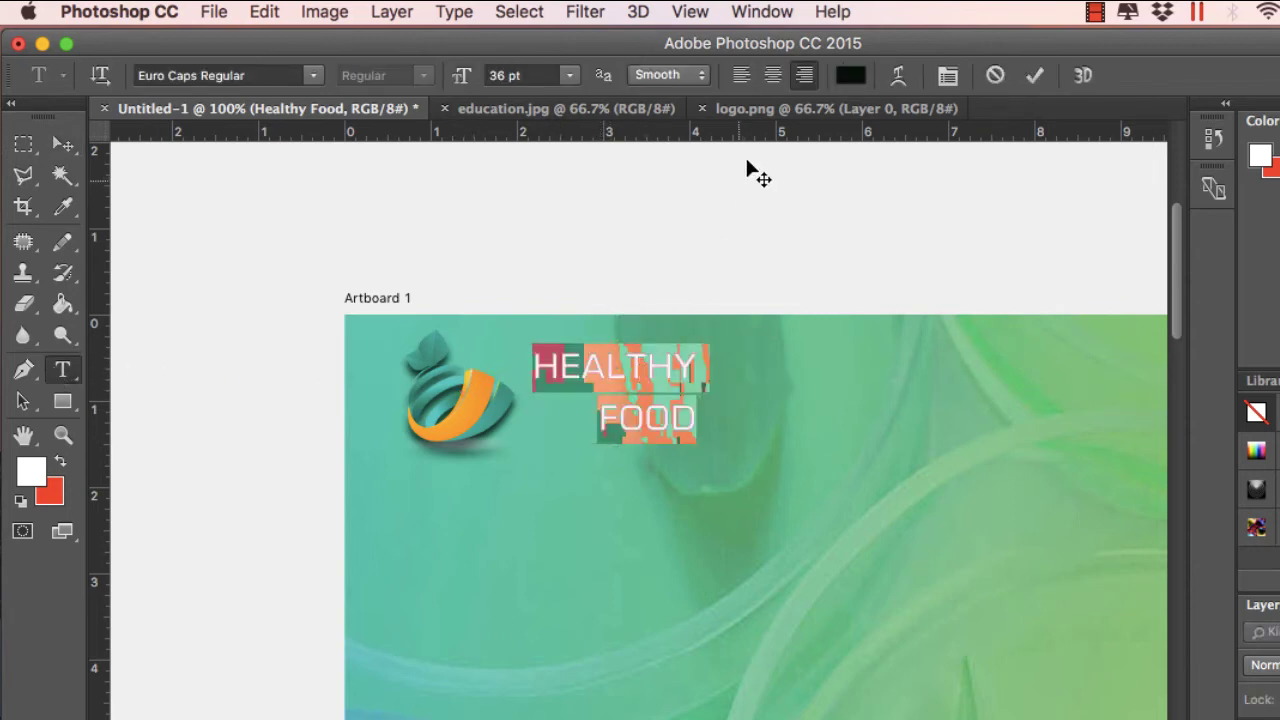
pyautogui.click(741, 75)
pyautogui.click(66, 146)
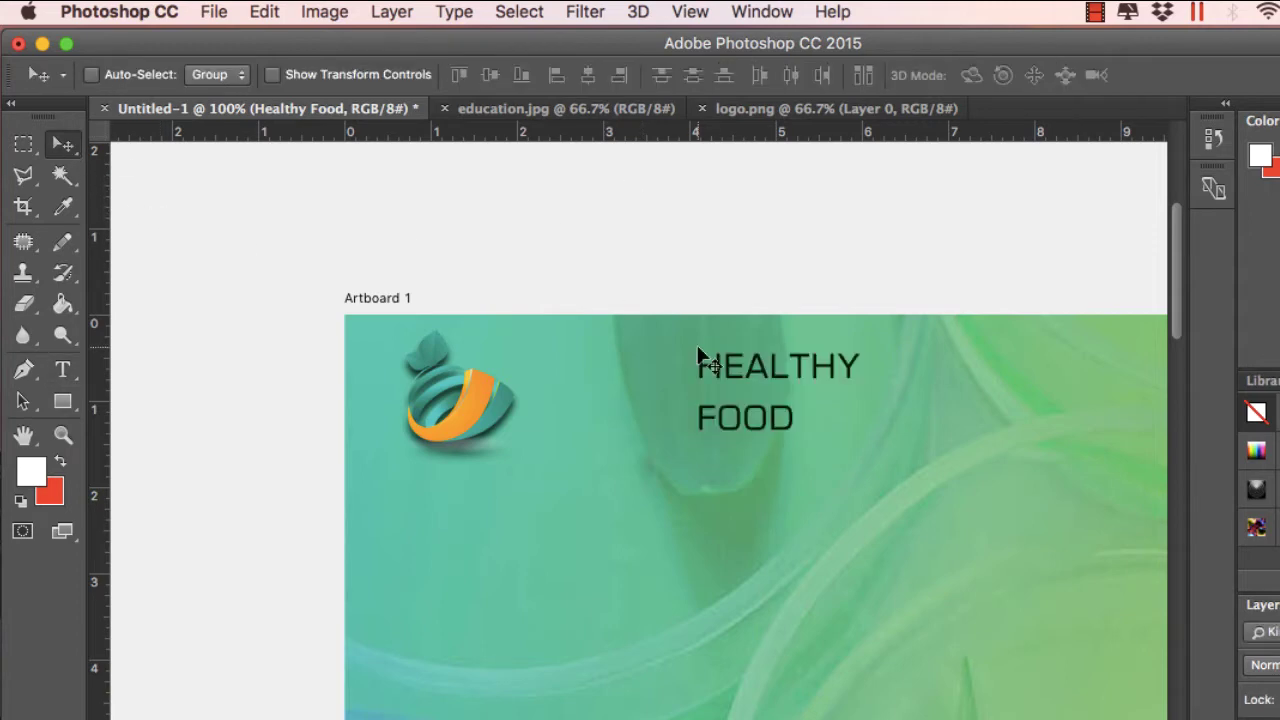
pyautogui.moveTo(763, 368); pyautogui.dragTo(605, 375)
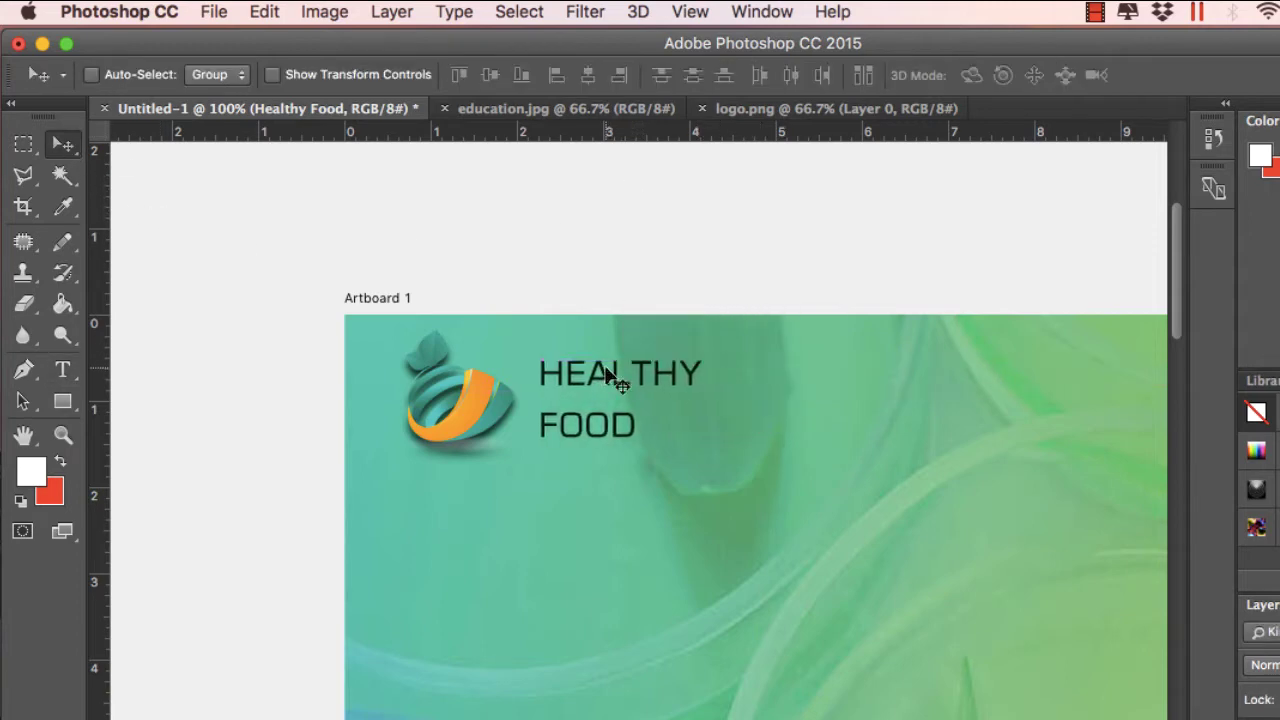
# - Change the font of the whole Healthy Food text to Impact Regular
pyautogui.click(62, 369)
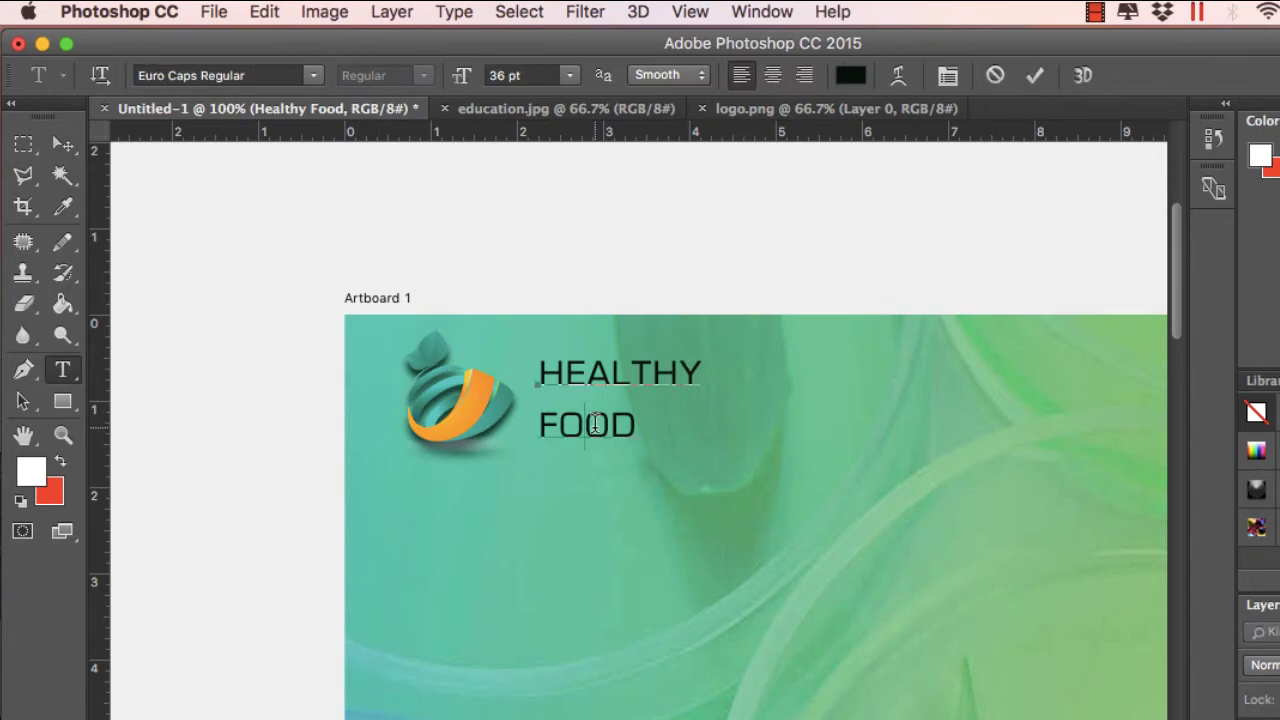
pyautogui.moveTo(612, 428); pyautogui.dragTo(524, 316)
pyautogui.click(313, 75)
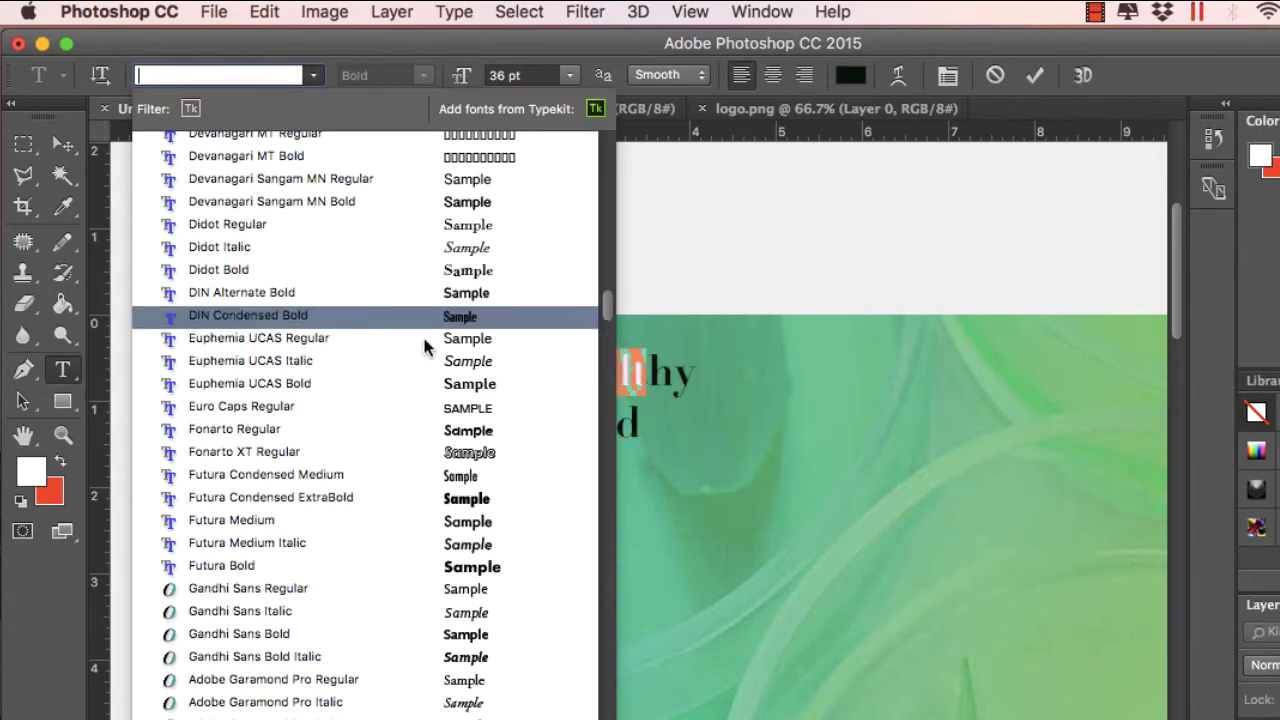
pyautogui.scroll(-10, 491, 608)
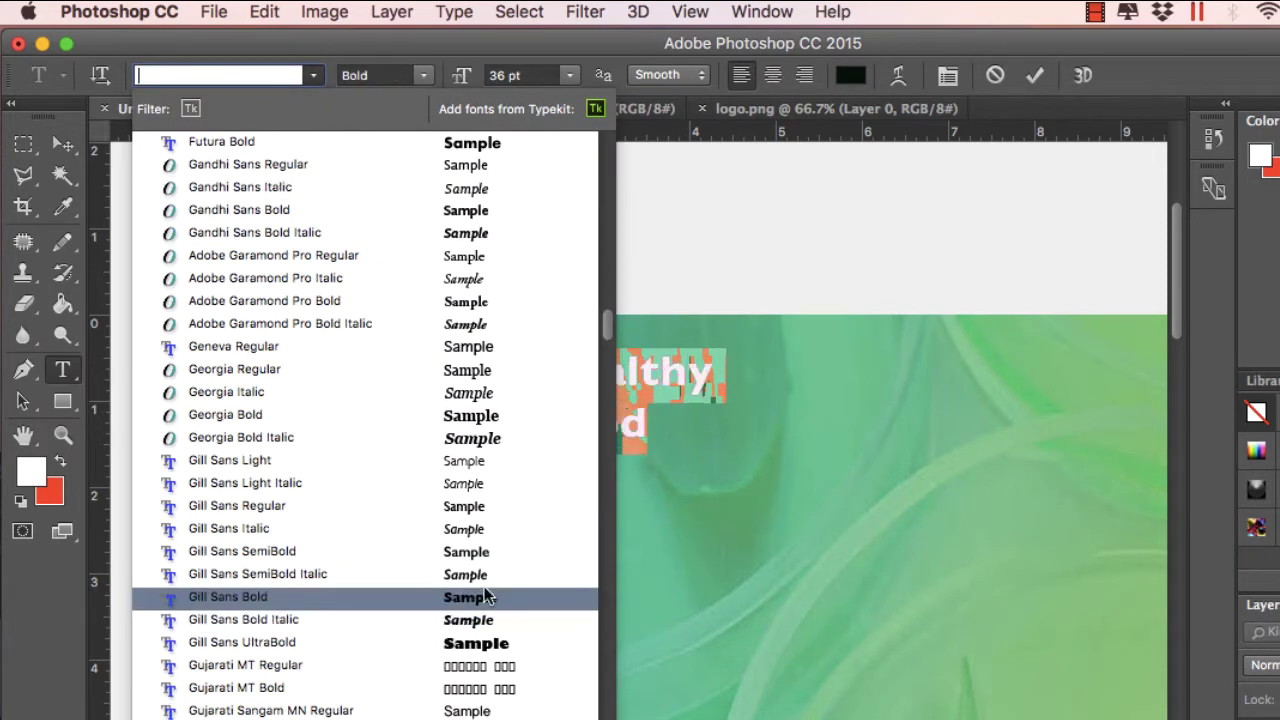
pyautogui.scroll(-10, 490, 600)
pyautogui.scroll(-6, 500, 540)
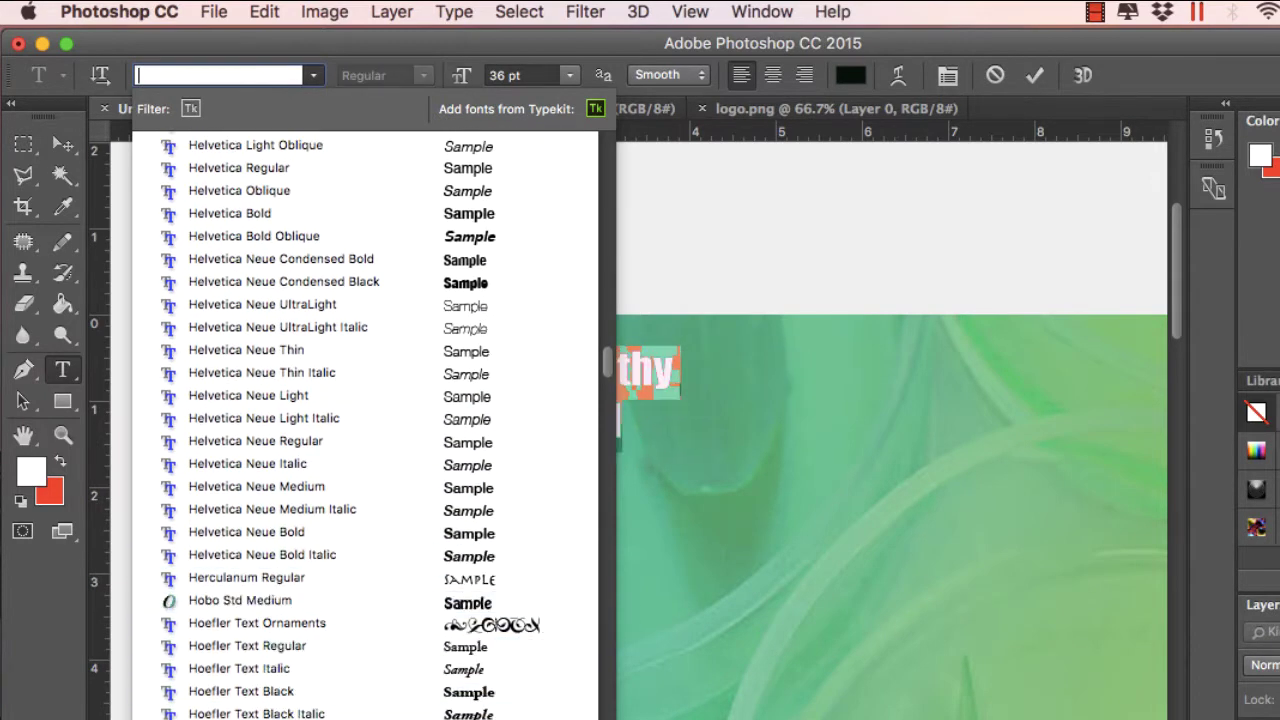
pyautogui.press('Escape')
pyautogui.click(670, 376)
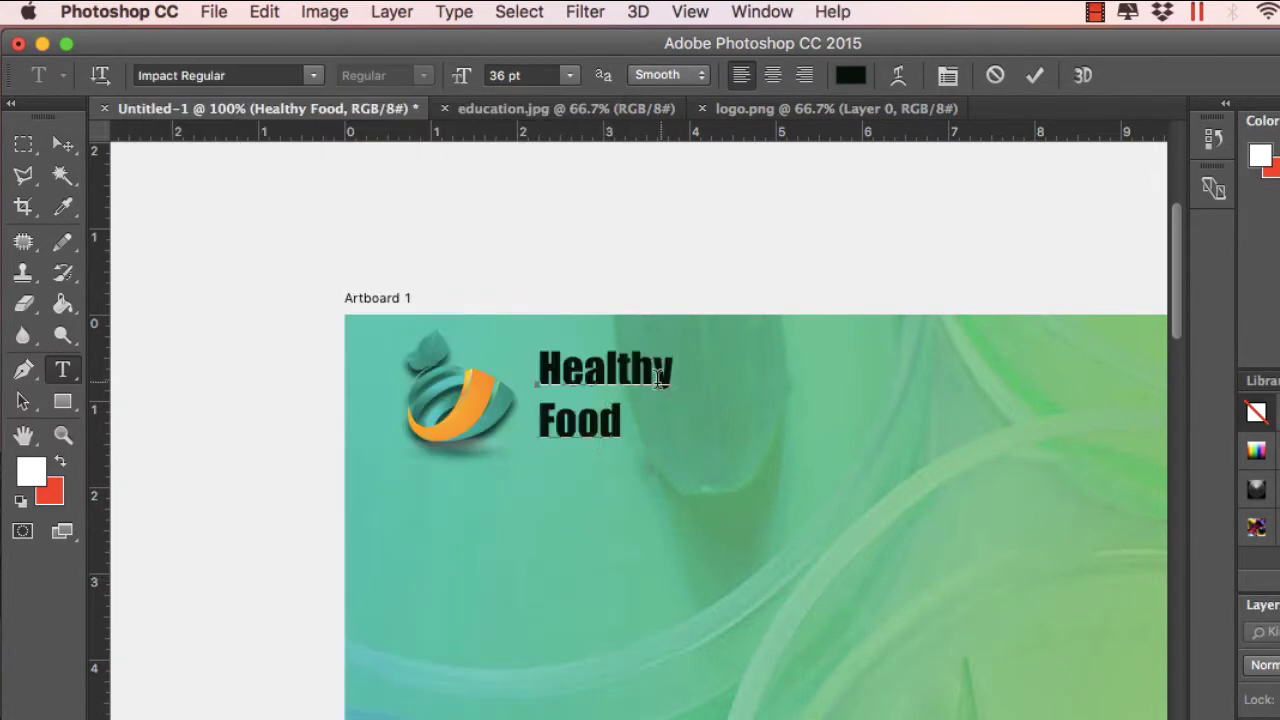
pyautogui.click(58, 146)
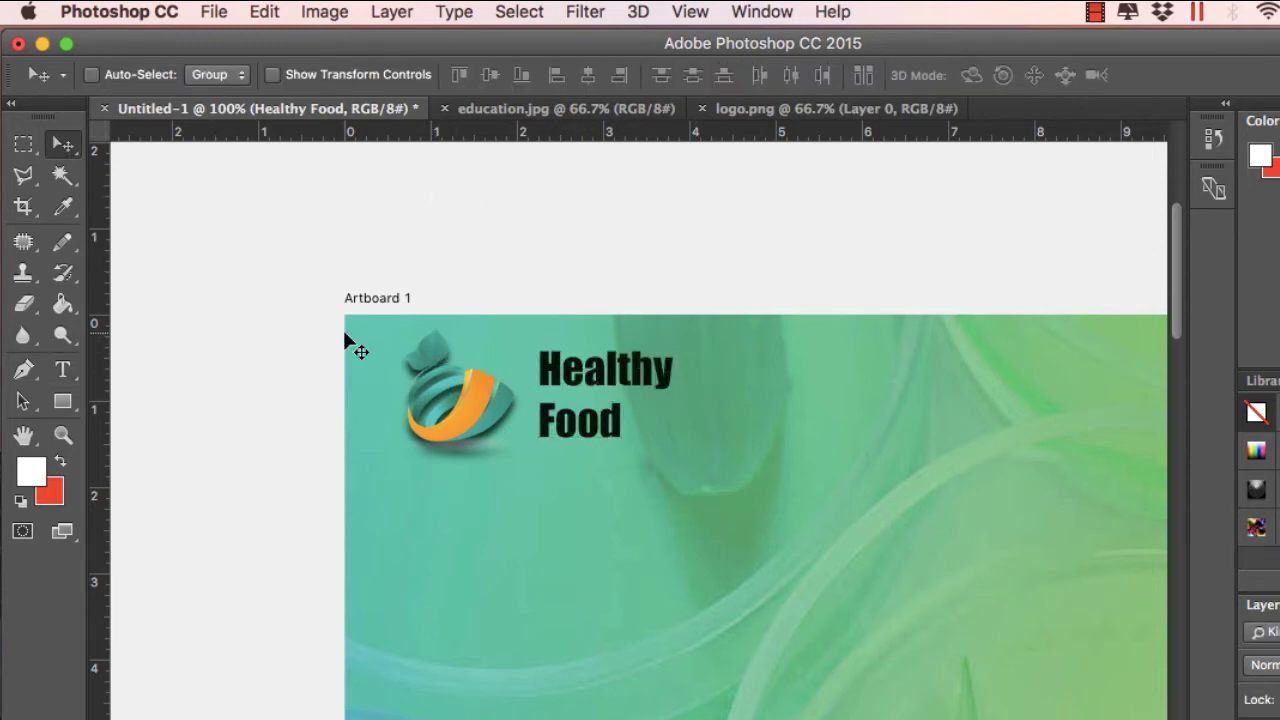
# - Recolor the word Food in the logo text with the orange f79422 sampled from the logo
pyautogui.click(58, 371)
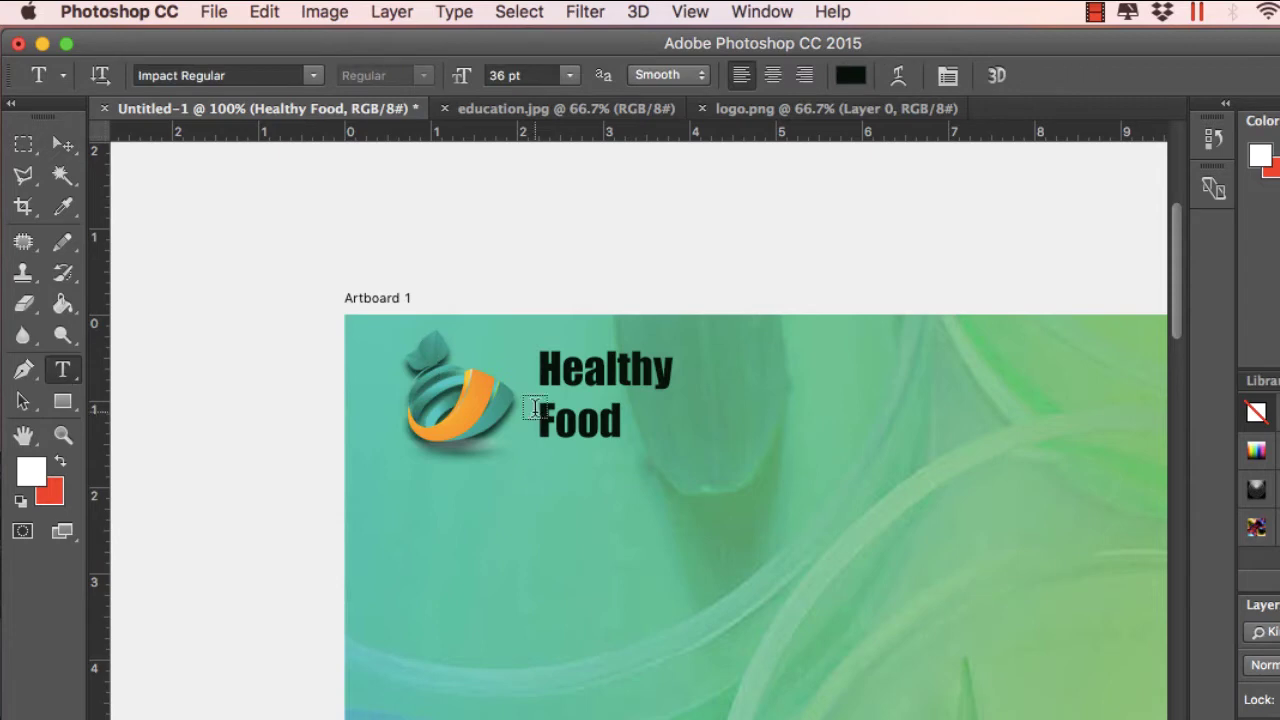
pyautogui.click(591, 425)
pyautogui.moveTo(630, 425); pyautogui.dragTo(469, 423)
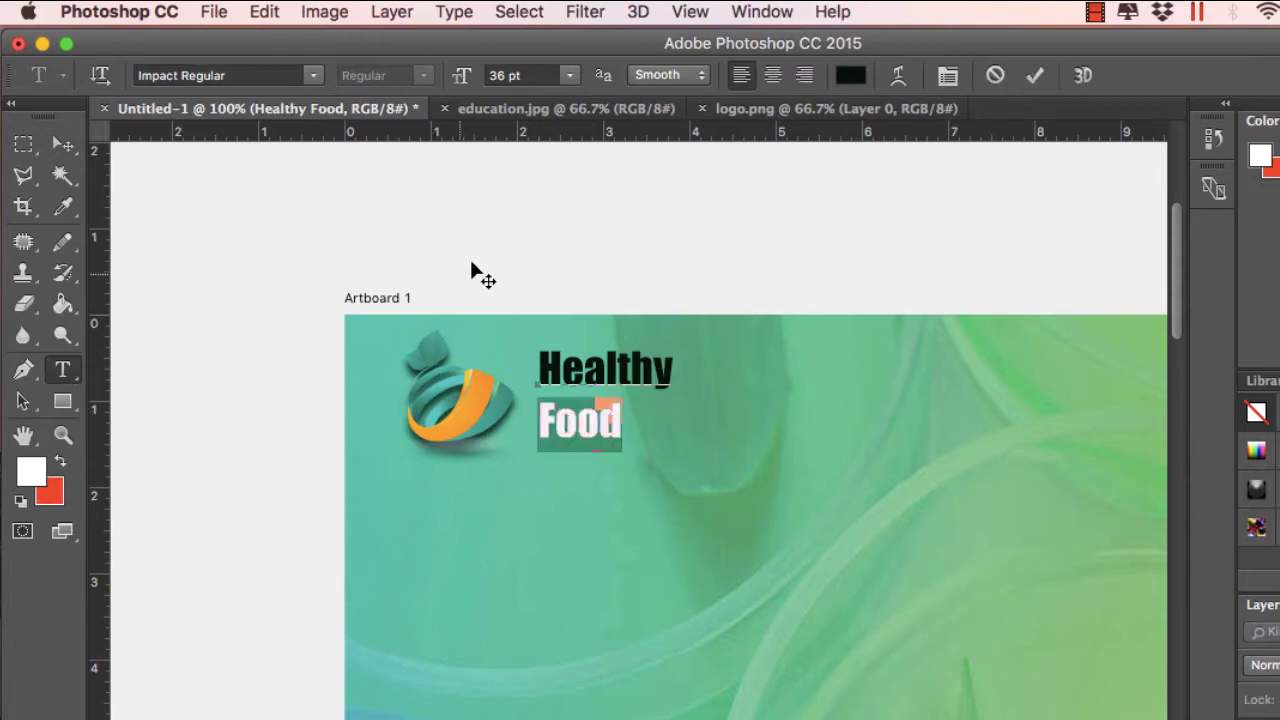
pyautogui.click(851, 75)
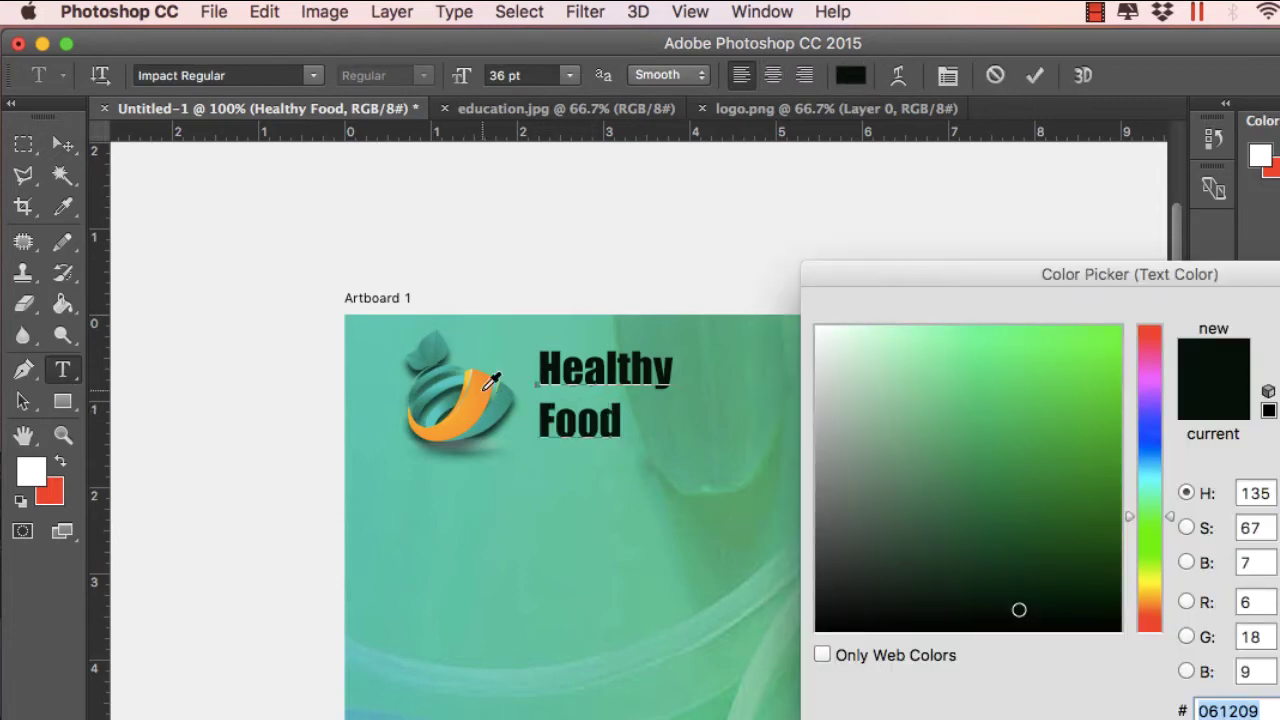
pyautogui.click(483, 388)
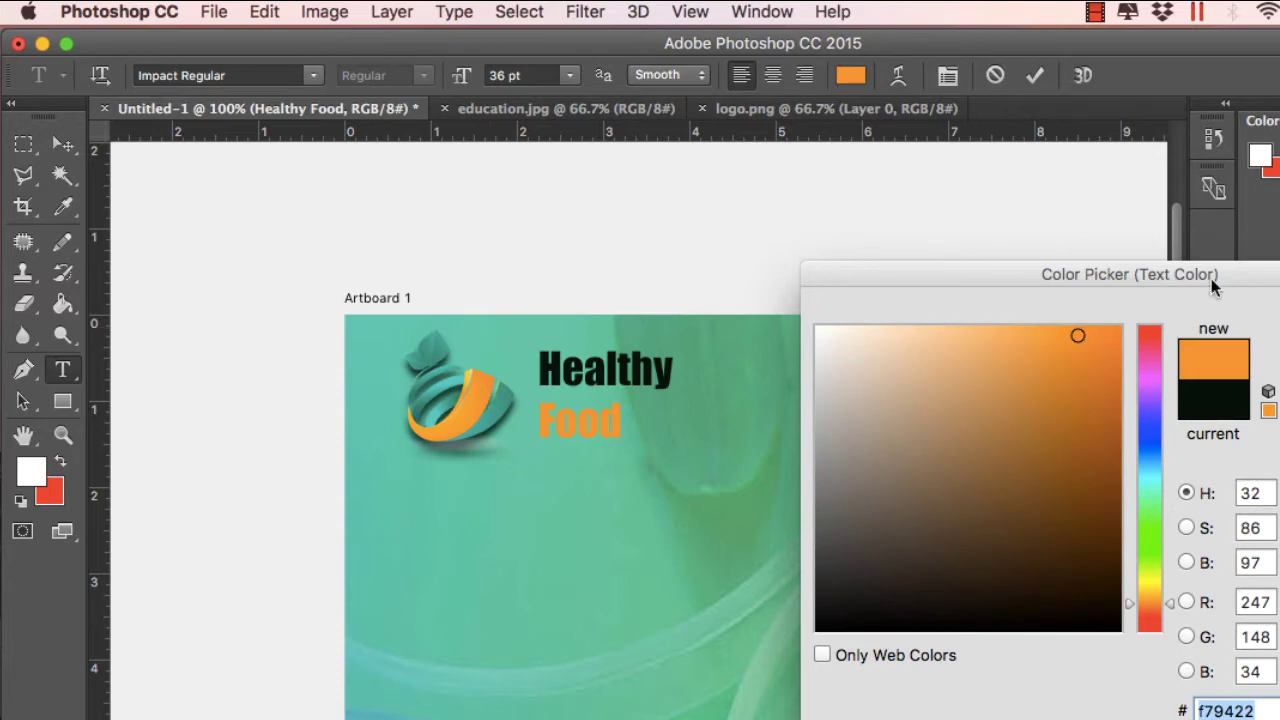
pyautogui.press('Return')
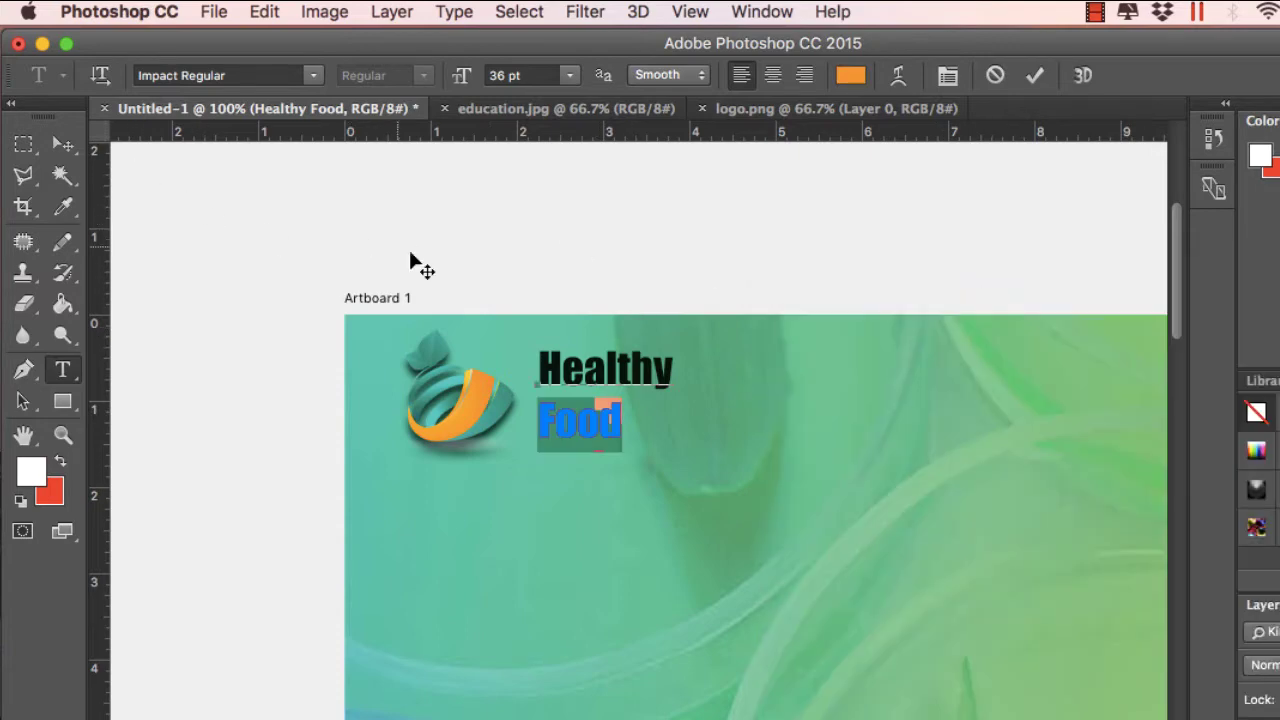
pyautogui.click(62, 144)
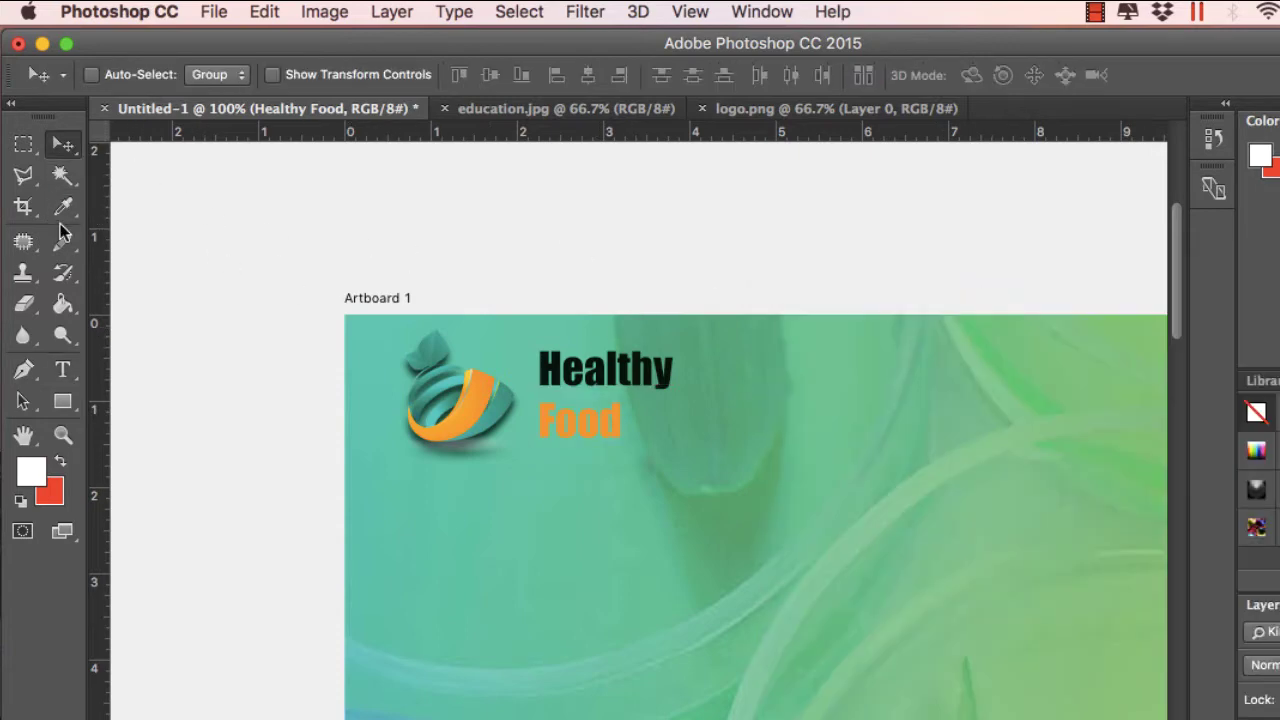
pyautogui.click(62, 369)
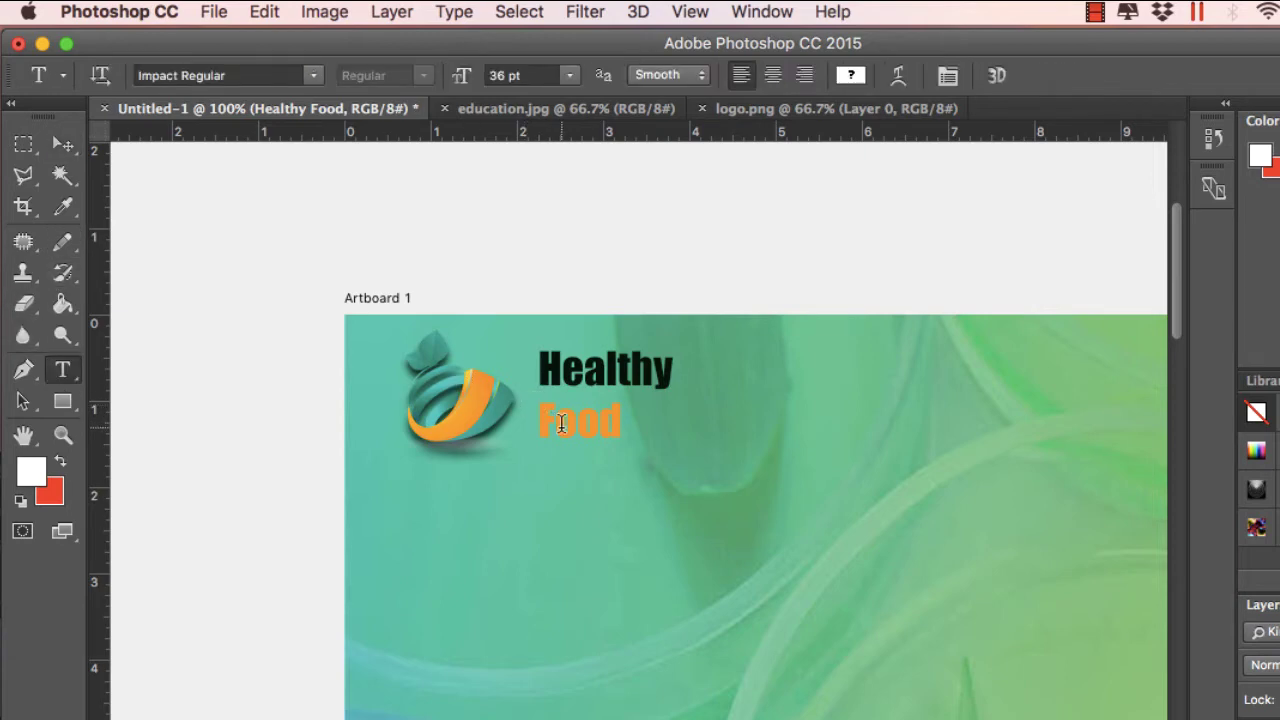
pyautogui.click(561, 423)
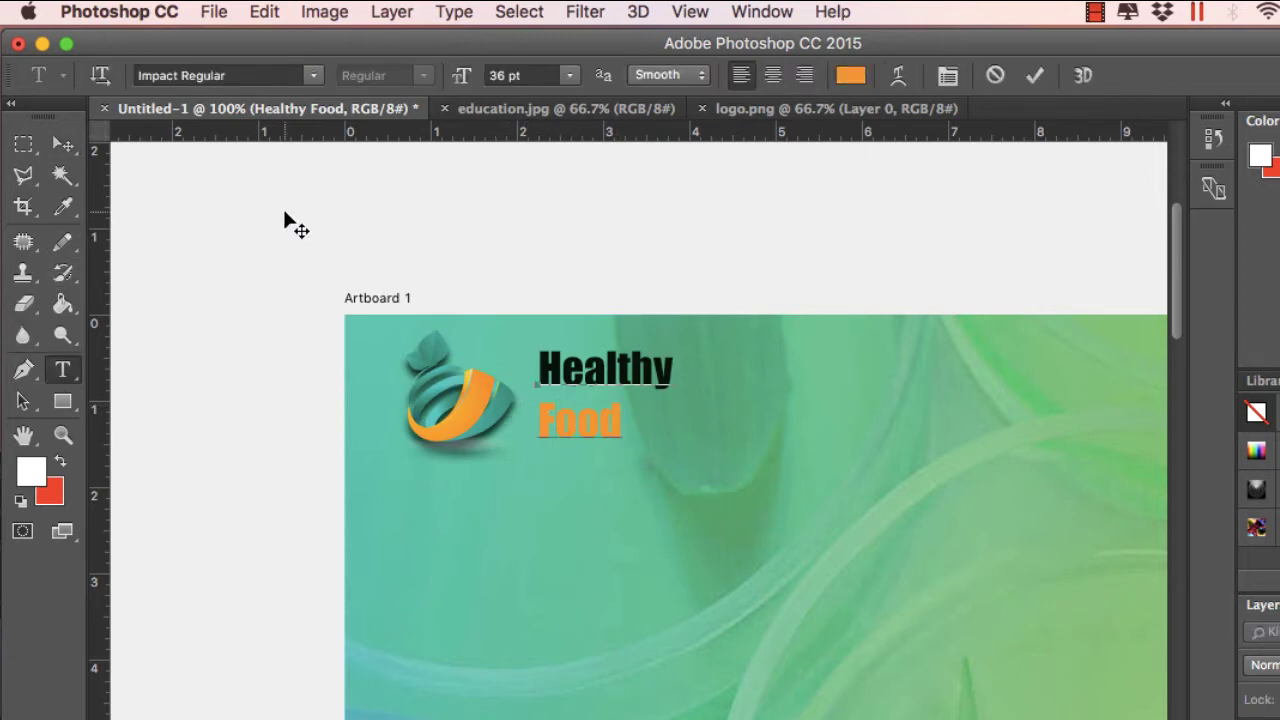
pyautogui.click(56, 146)
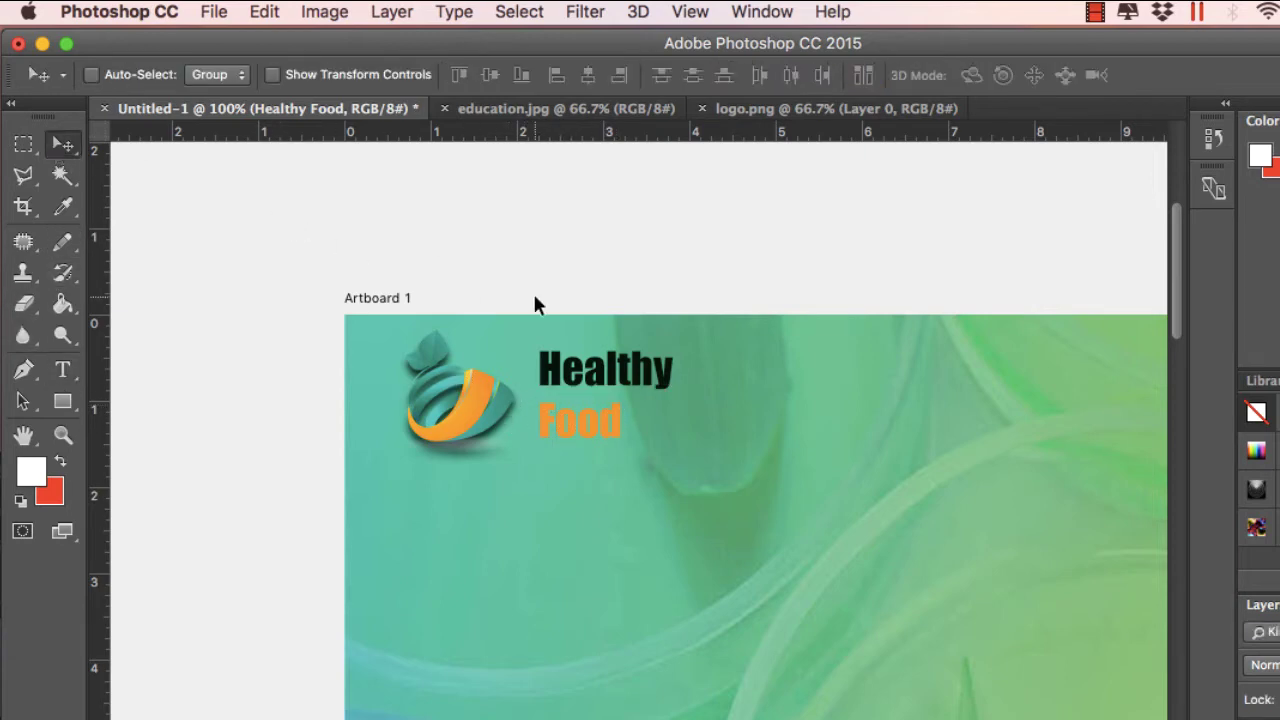
# - Add a drop shadow to the Healthy Food text layer with its opacity set to 52%
pyautogui.rightClick(567, 417)
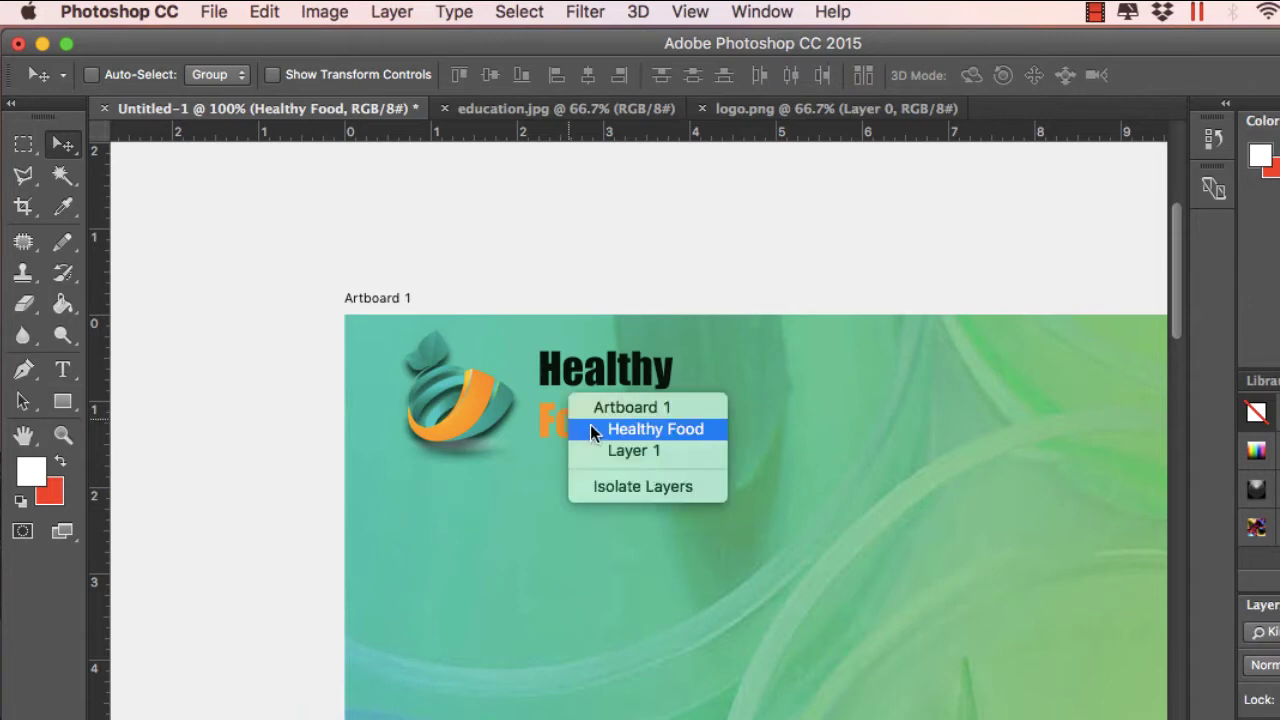
pyautogui.click(590, 424)
pyautogui.click(391, 11)
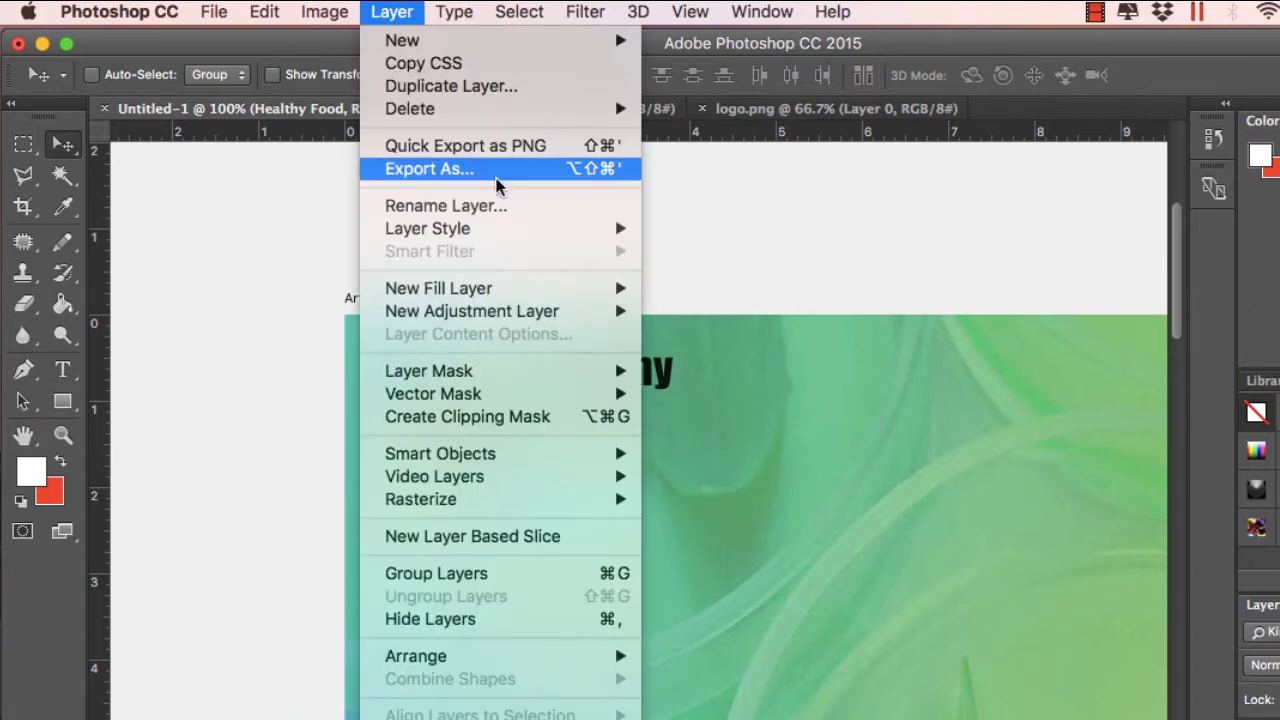
pyautogui.moveTo(552, 230)
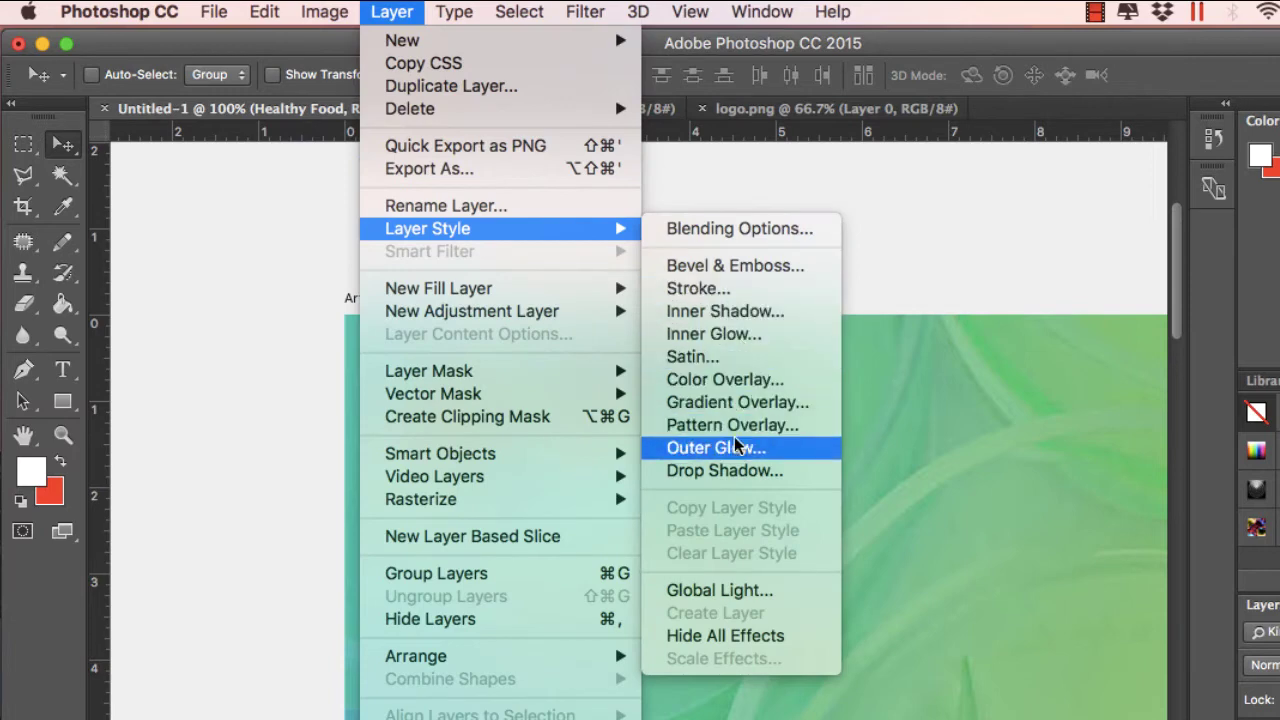
pyautogui.click(727, 472)
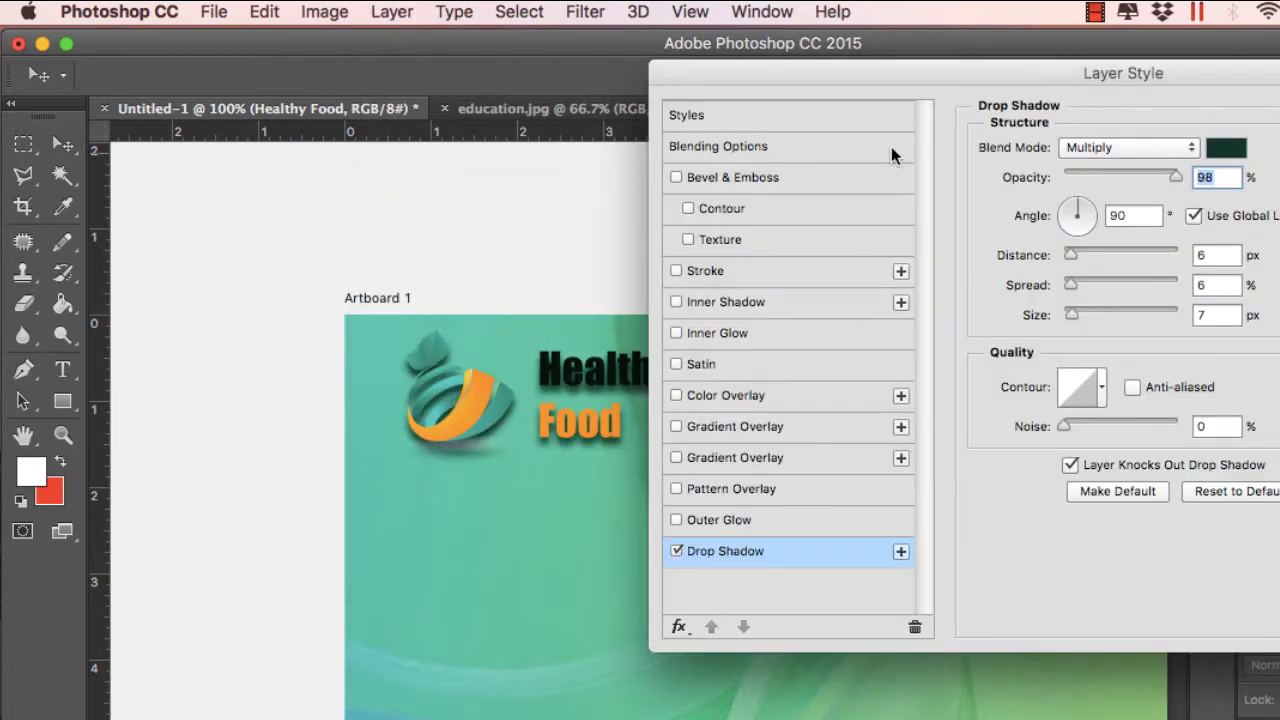
pyautogui.moveTo(884, 72); pyautogui.dragTo(945, 77)
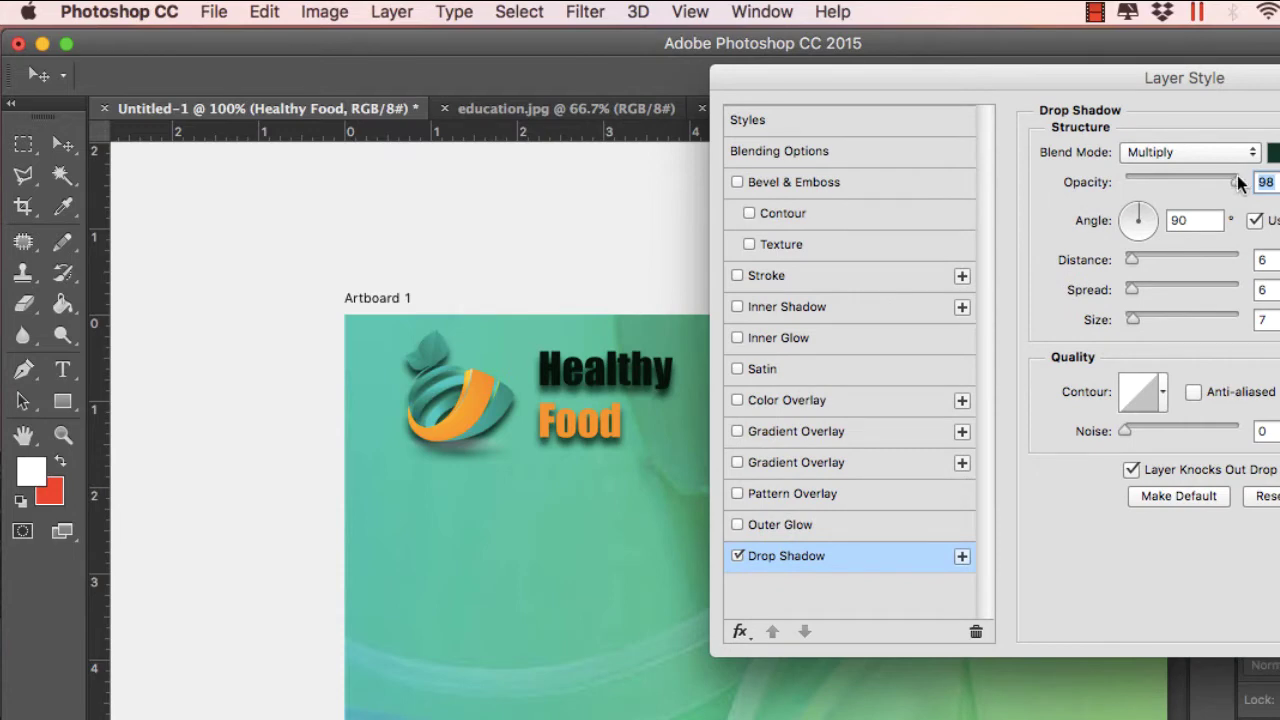
pyautogui.moveTo(1236, 184); pyautogui.dragTo(1191, 184)
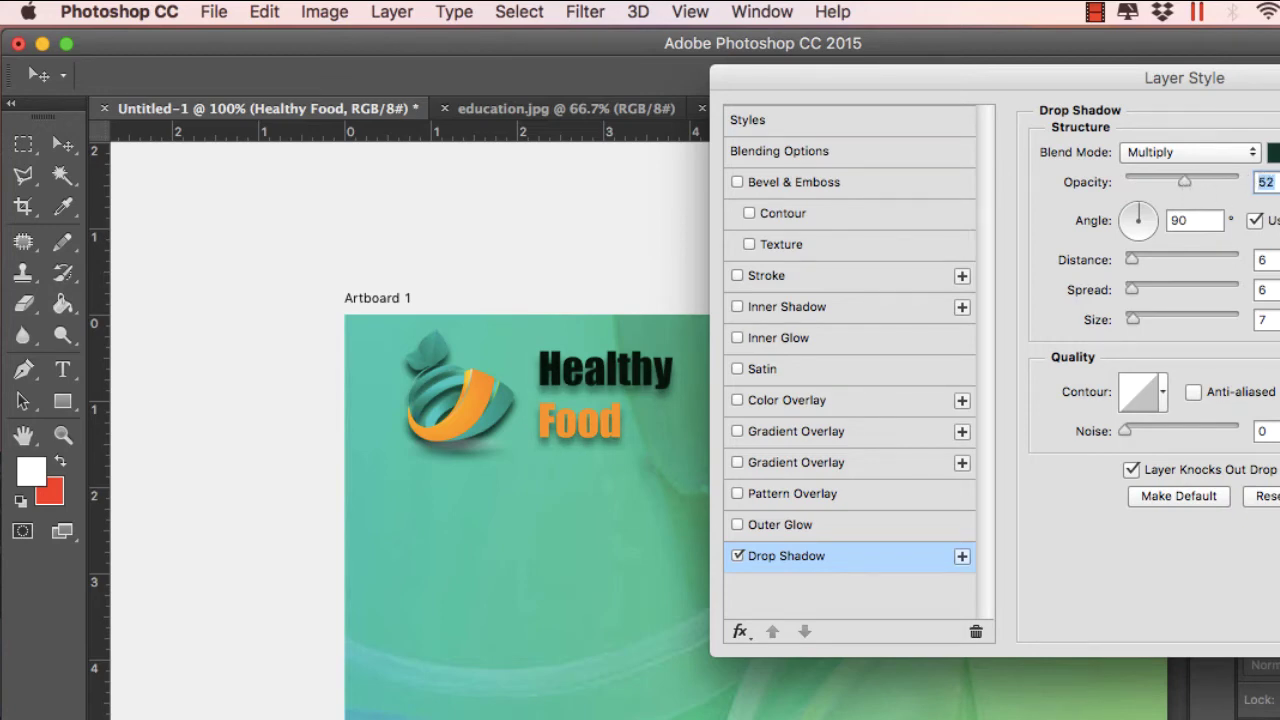
pyautogui.press('Return')
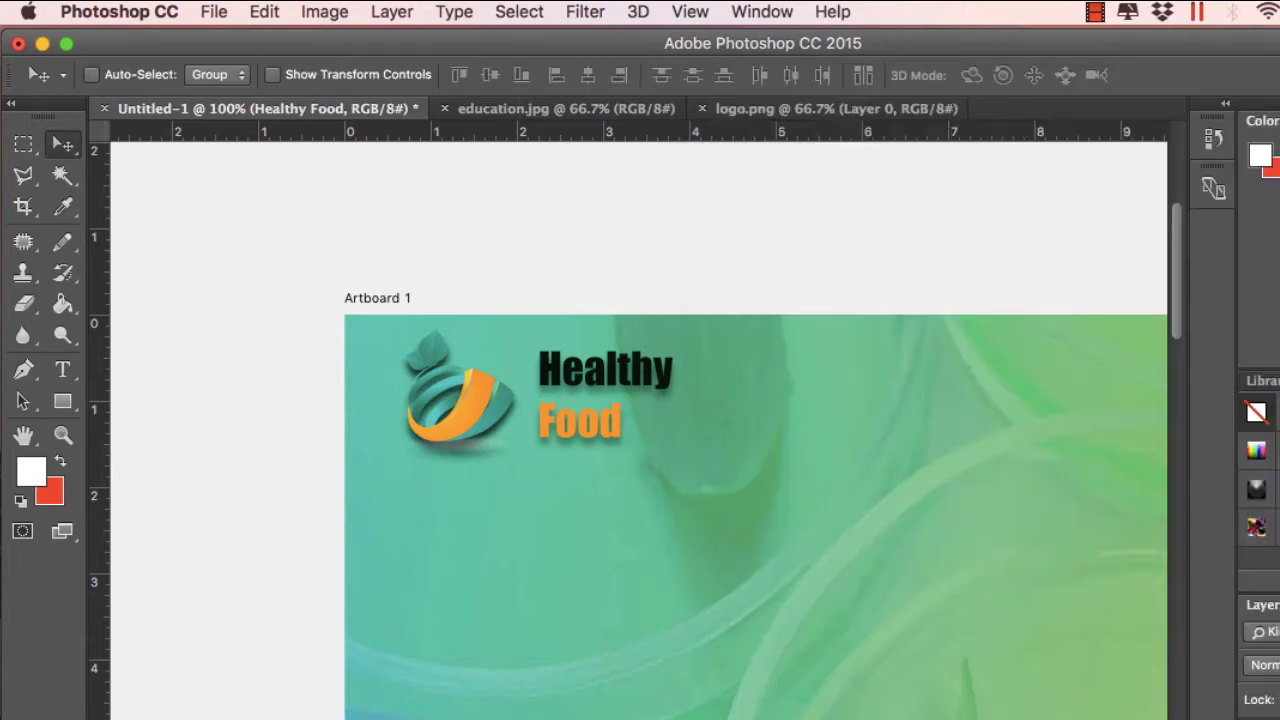
# - Examine the shadowed Healthy Food logo text close up and together with the header's navigation
pyautogui.click(63, 435)
pyautogui.keyDown('alt'); pyautogui.click(994, 517); pyautogui.keyUp('alt')
pyautogui.keyDown('alt'); pyautogui.click(950, 517); pyautogui.keyUp('alt')
pyautogui.hscroll(10, 928, 517)
pyautogui.scroll(-2, 928, 517)
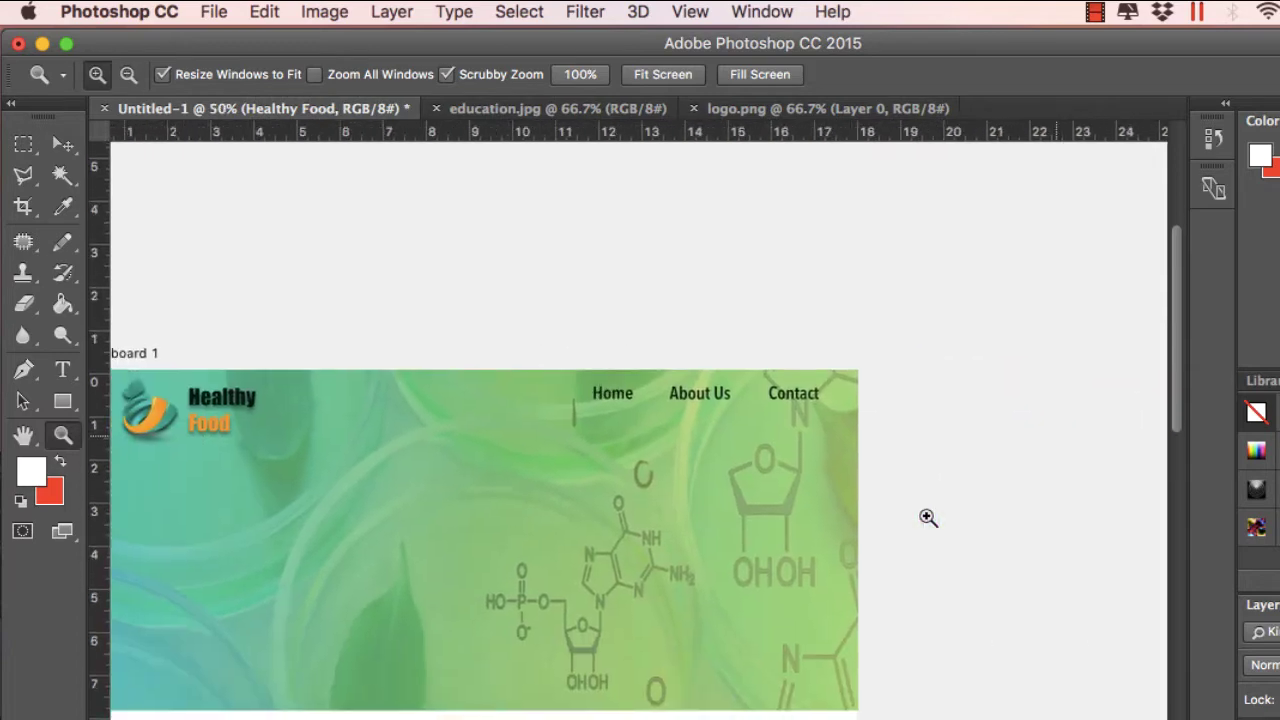
pyautogui.hscroll(-4, 928, 517)
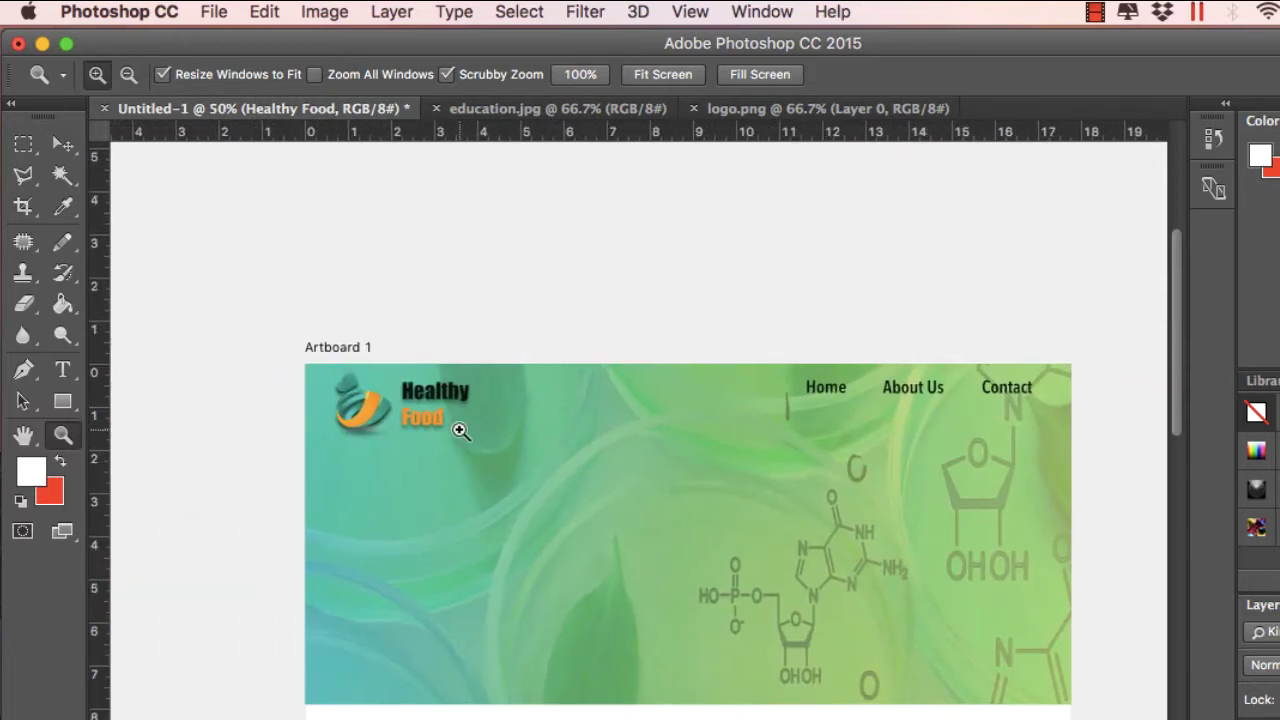
pyautogui.click(435, 415)
pyautogui.click(468, 408)
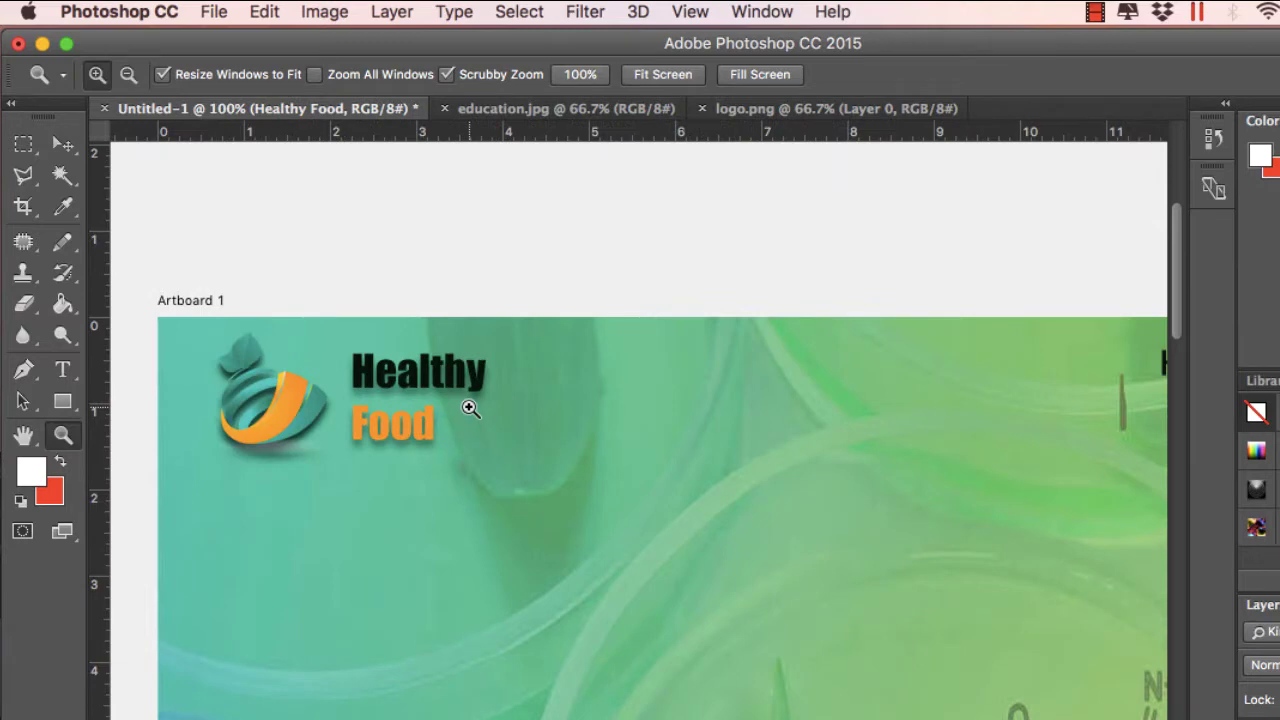
pyautogui.keyDown('alt'); pyautogui.click(598, 451); pyautogui.keyUp('alt')
pyautogui.keyDown('alt'); pyautogui.click(726, 473); pyautogui.keyUp('alt')
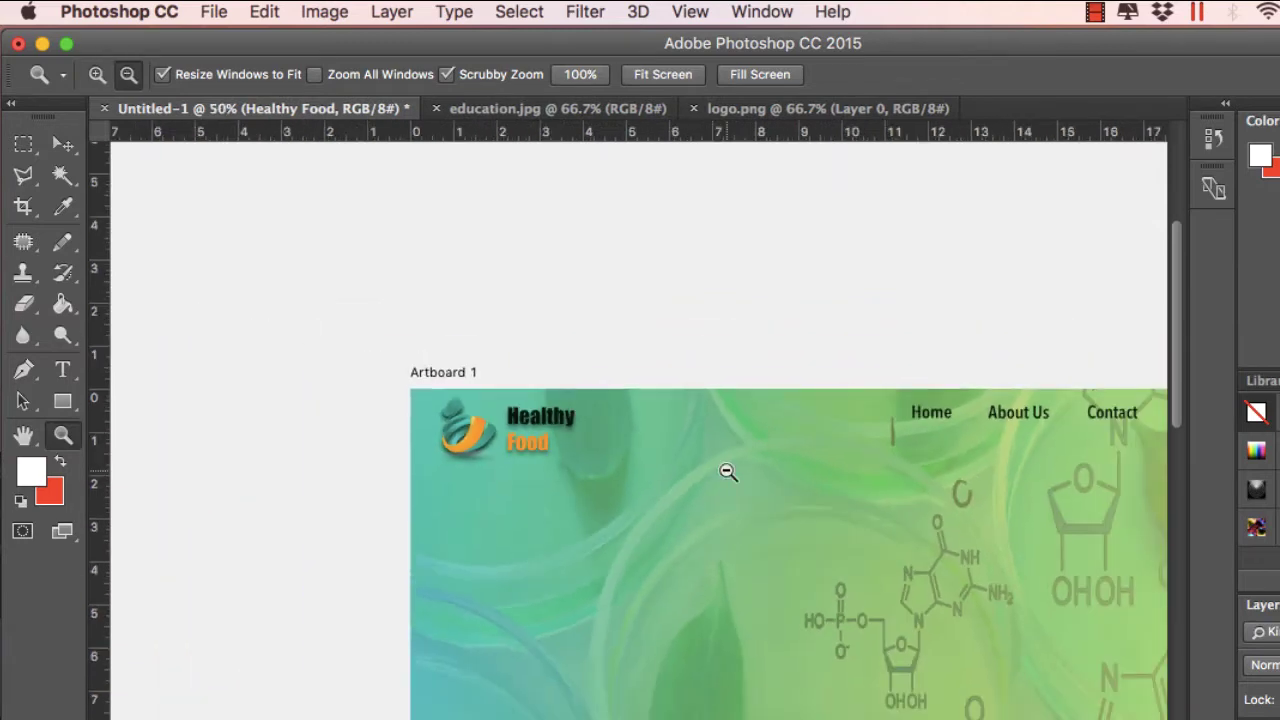
pyautogui.keyDown('alt'); pyautogui.click(766, 471); pyautogui.keyUp('alt')
pyautogui.click(666, 448)
pyautogui.click(664, 447)
pyautogui.click(664, 447)
# - Try dark greens sampled from the logo on the word Healthy, and set its color to white, fff
pyautogui.click(63, 369)
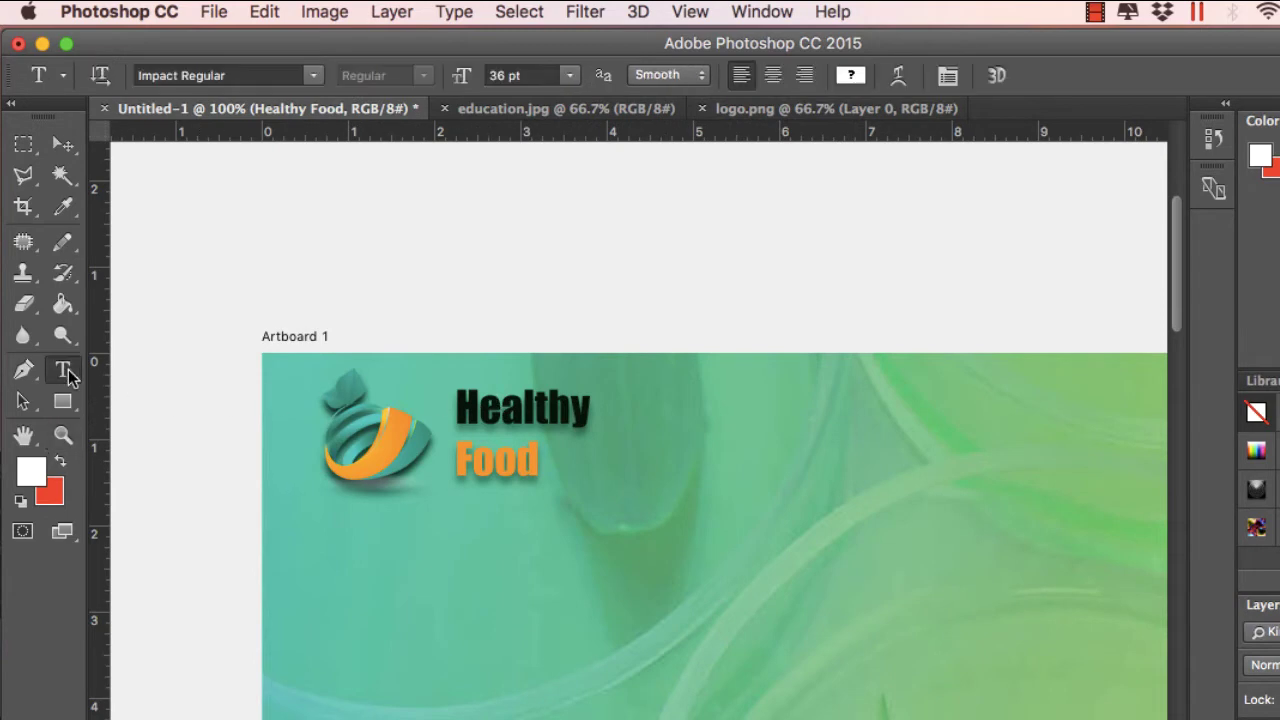
pyautogui.click(520, 405)
pyautogui.press('super+a')
pyautogui.click(559, 393)
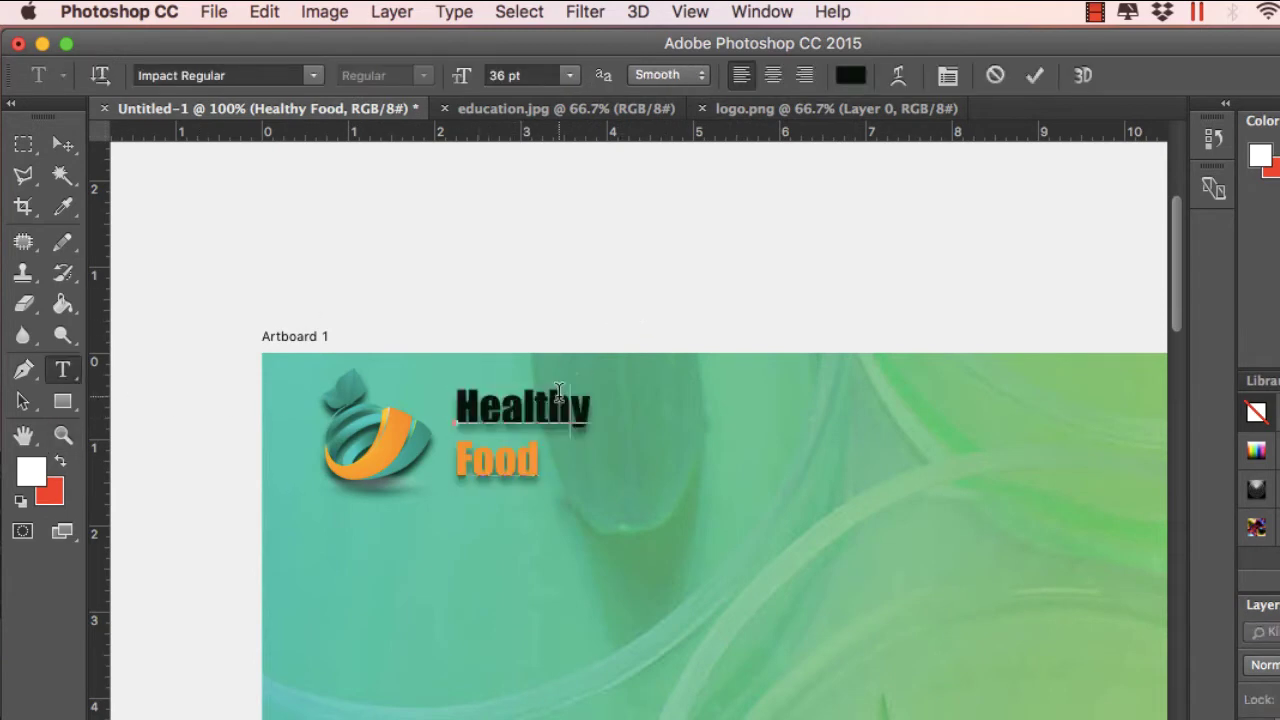
pyautogui.doubleClick(559, 393)
pyautogui.click(852, 77)
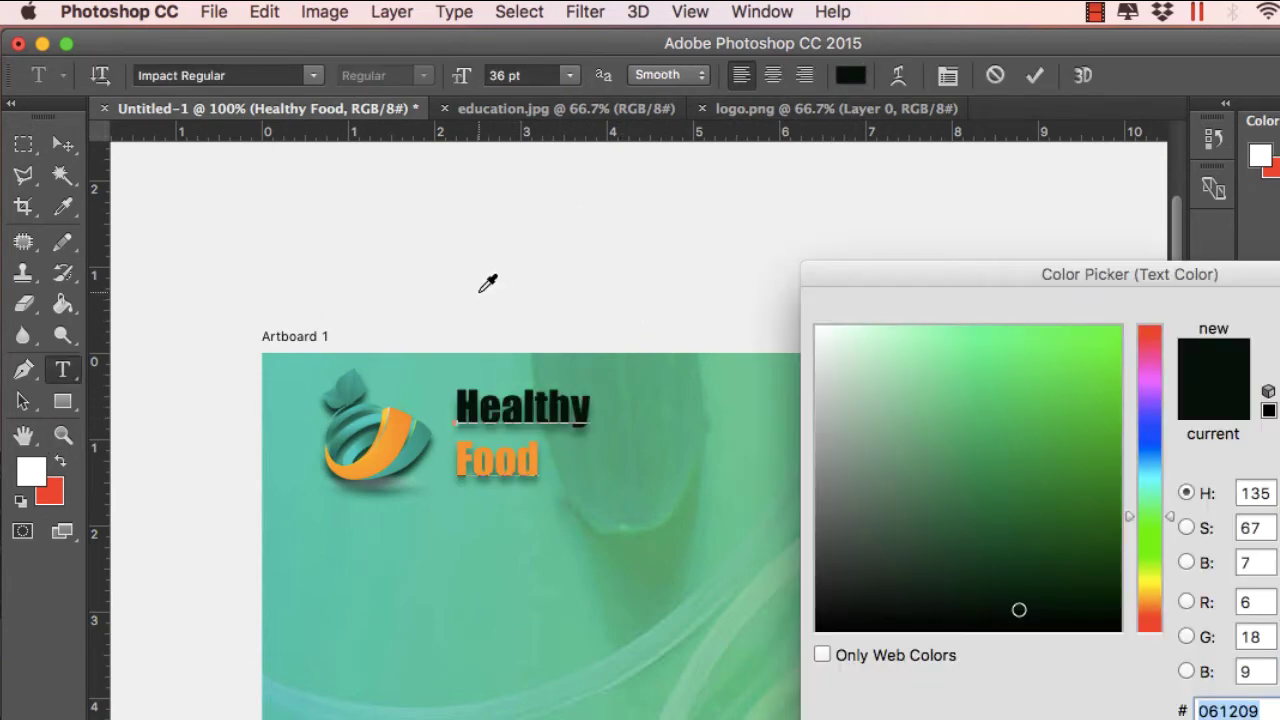
pyautogui.click(352, 418)
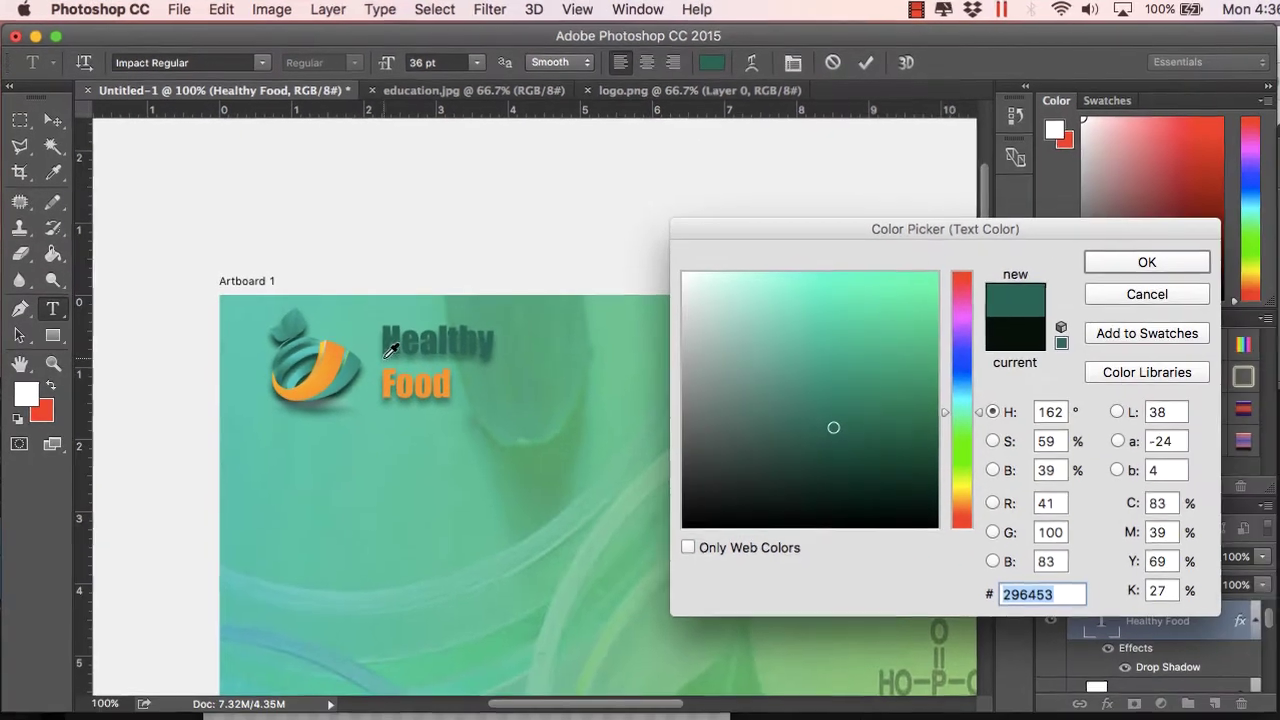
pyautogui.click(296, 365)
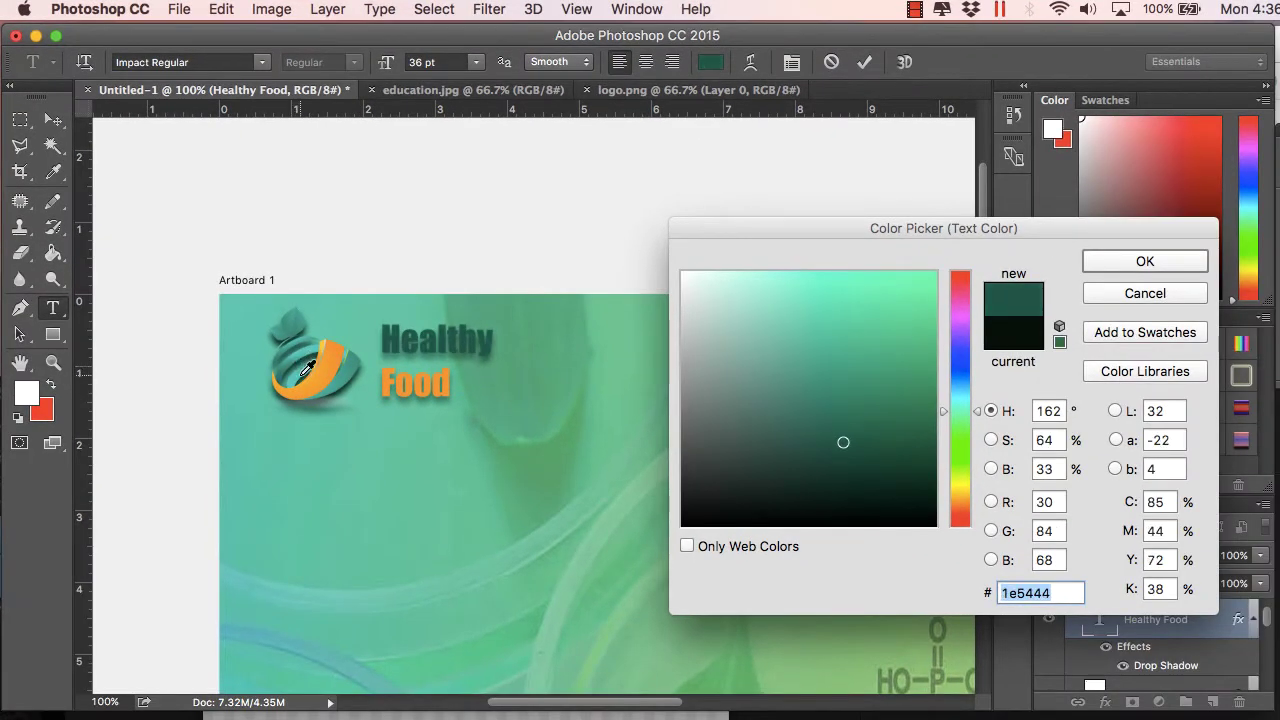
pyautogui.write('fff')
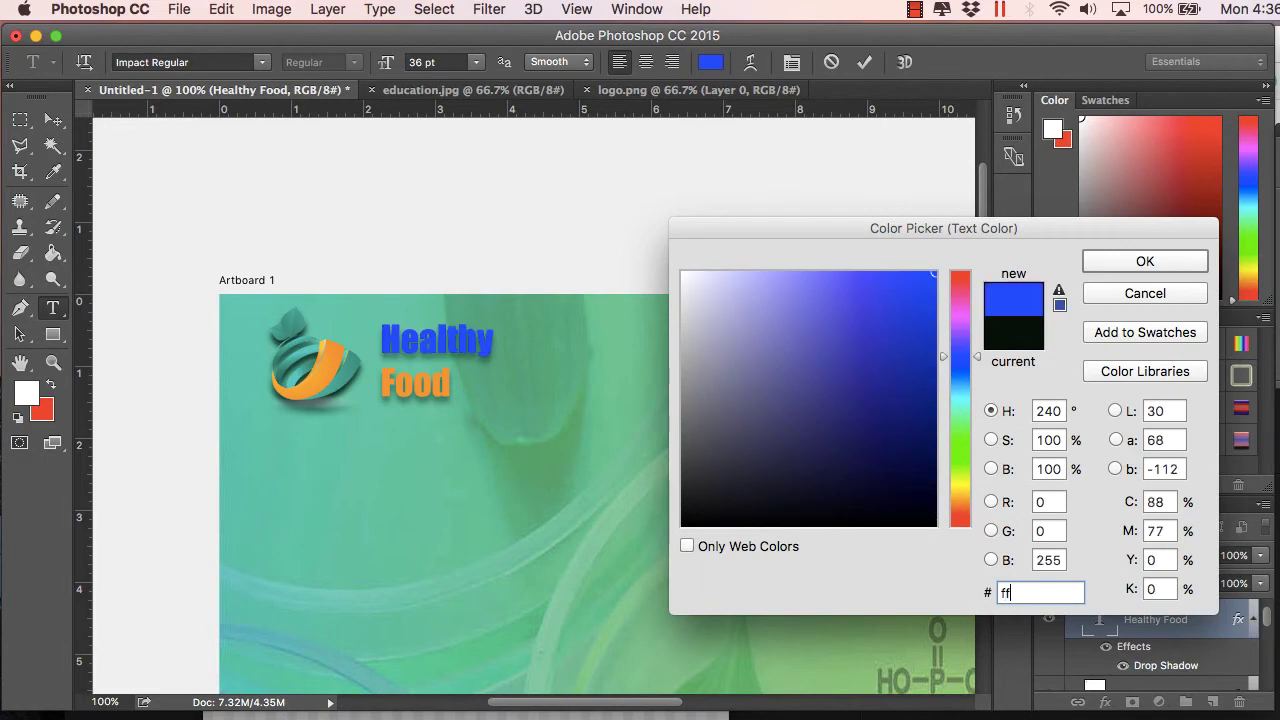
pyautogui.click(1145, 260)
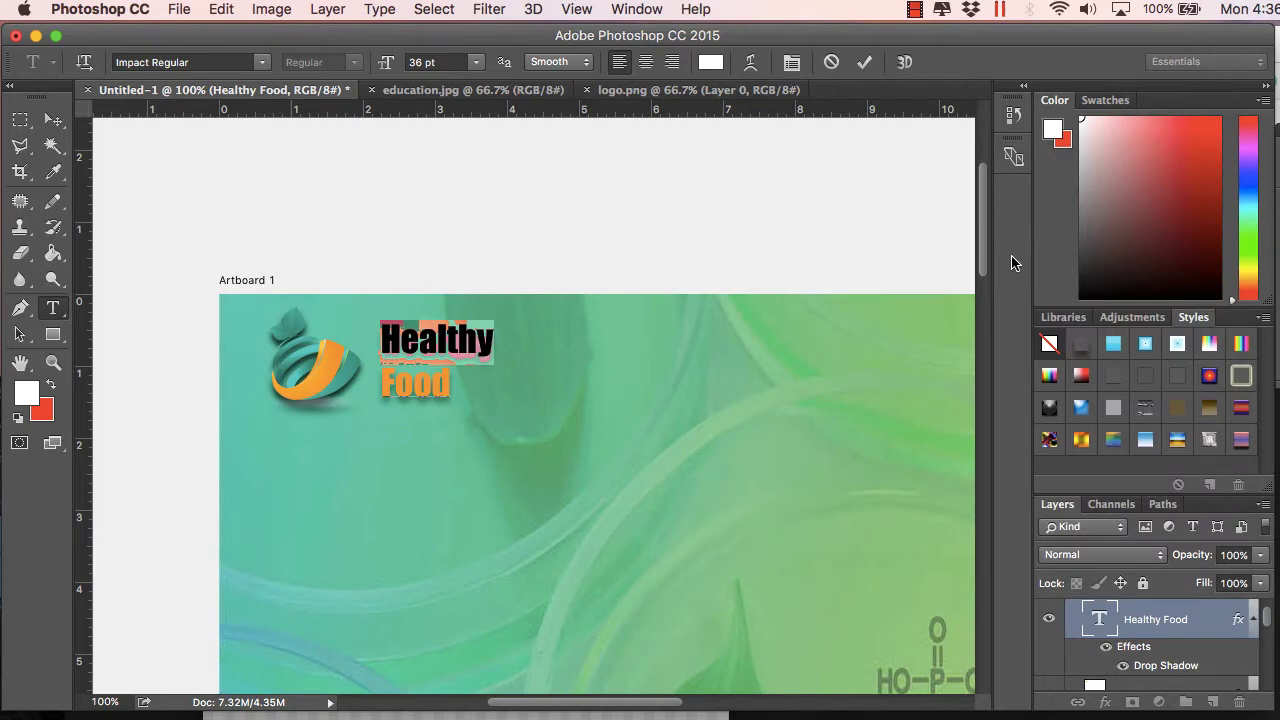
pyautogui.click(53, 119)
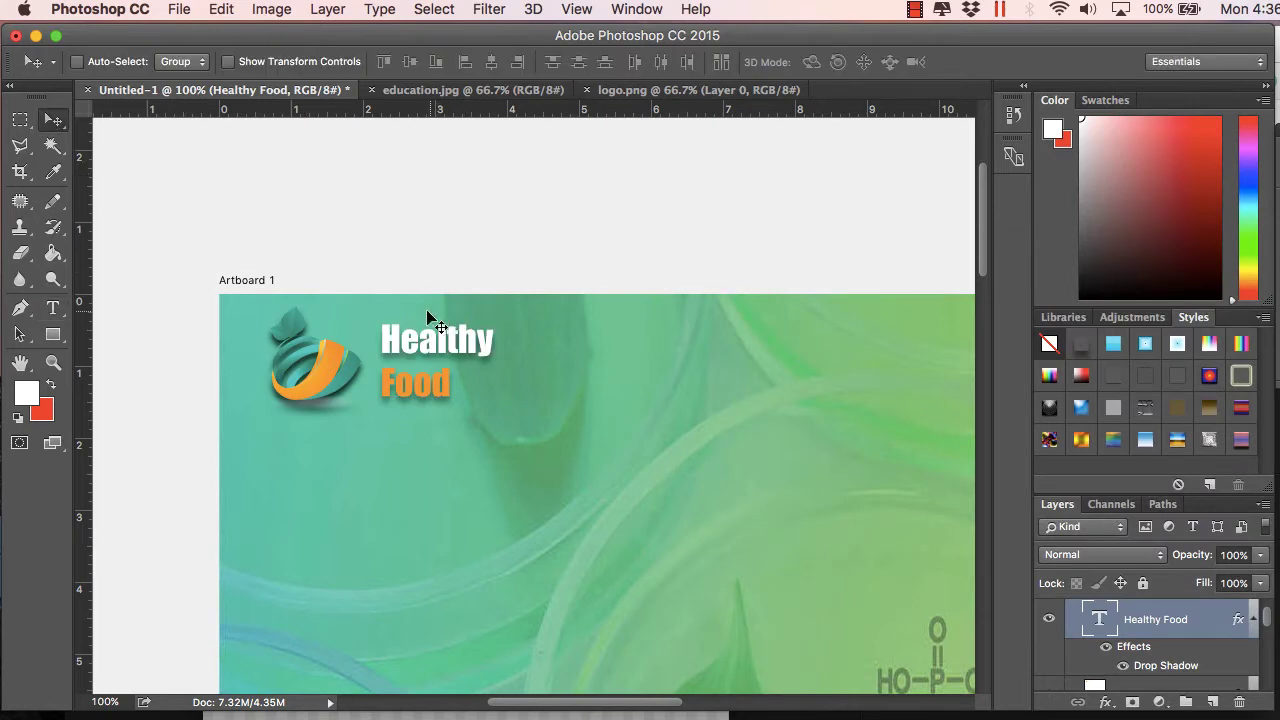
# - Set the drop shadow opacity of the Healthy Food text to 76%
pyautogui.click(53, 308)
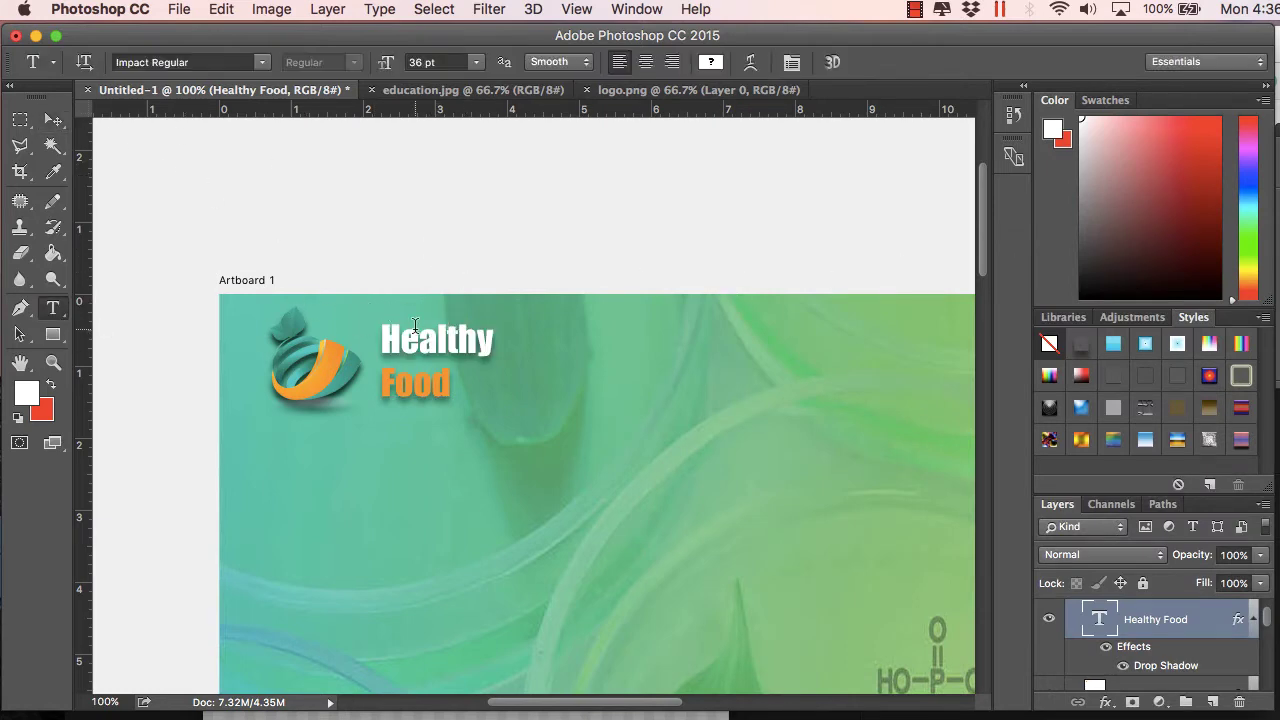
pyautogui.click(421, 336)
pyautogui.press('super+a')
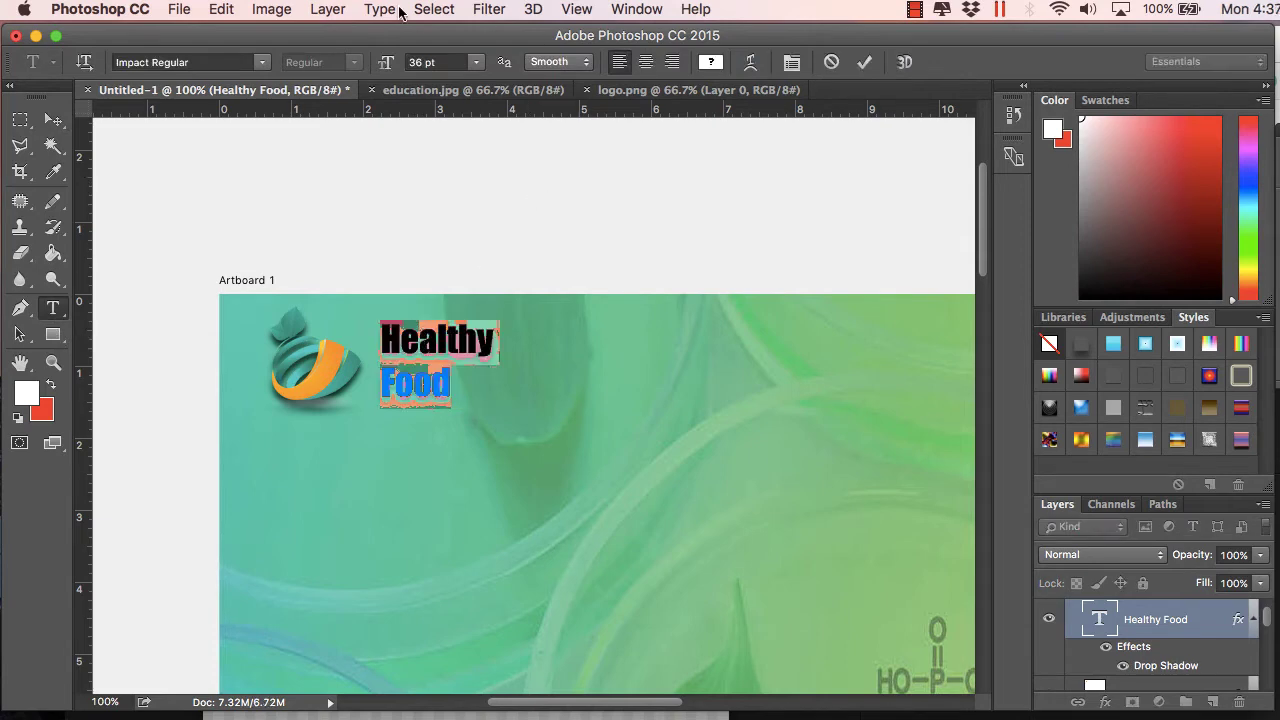
pyautogui.click(327, 9)
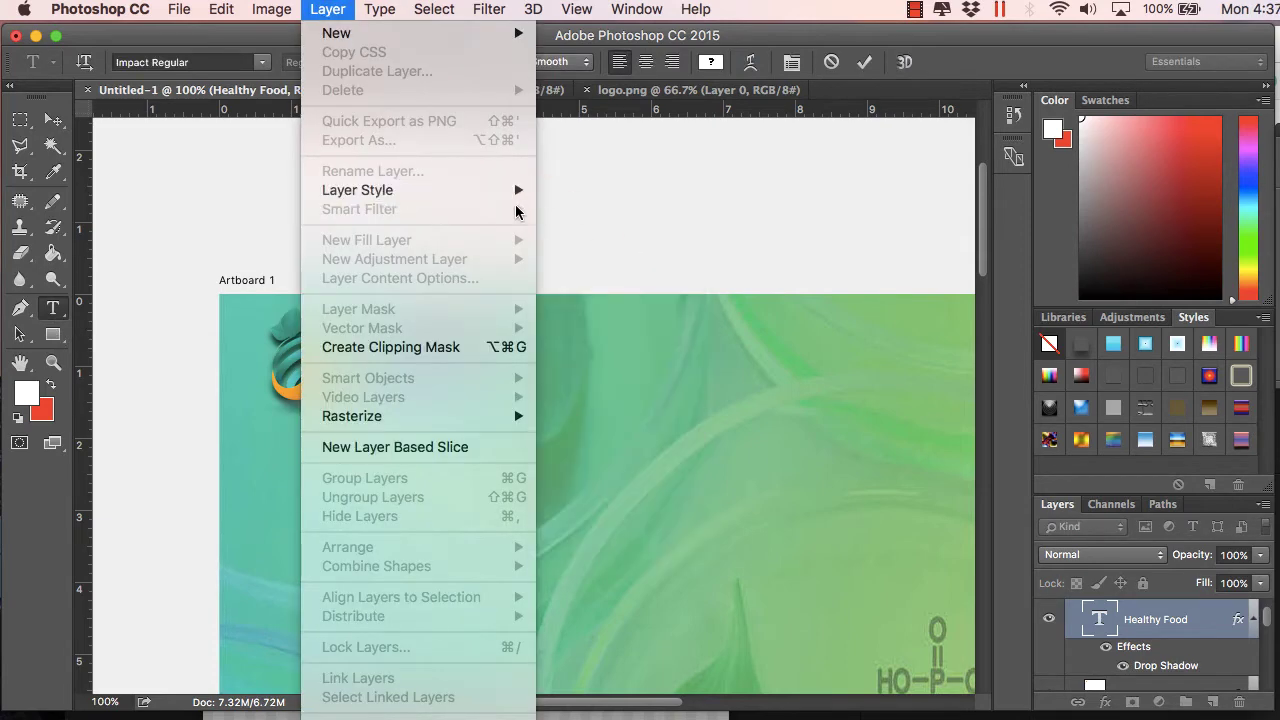
pyautogui.moveTo(512, 190)
pyautogui.click(600, 198)
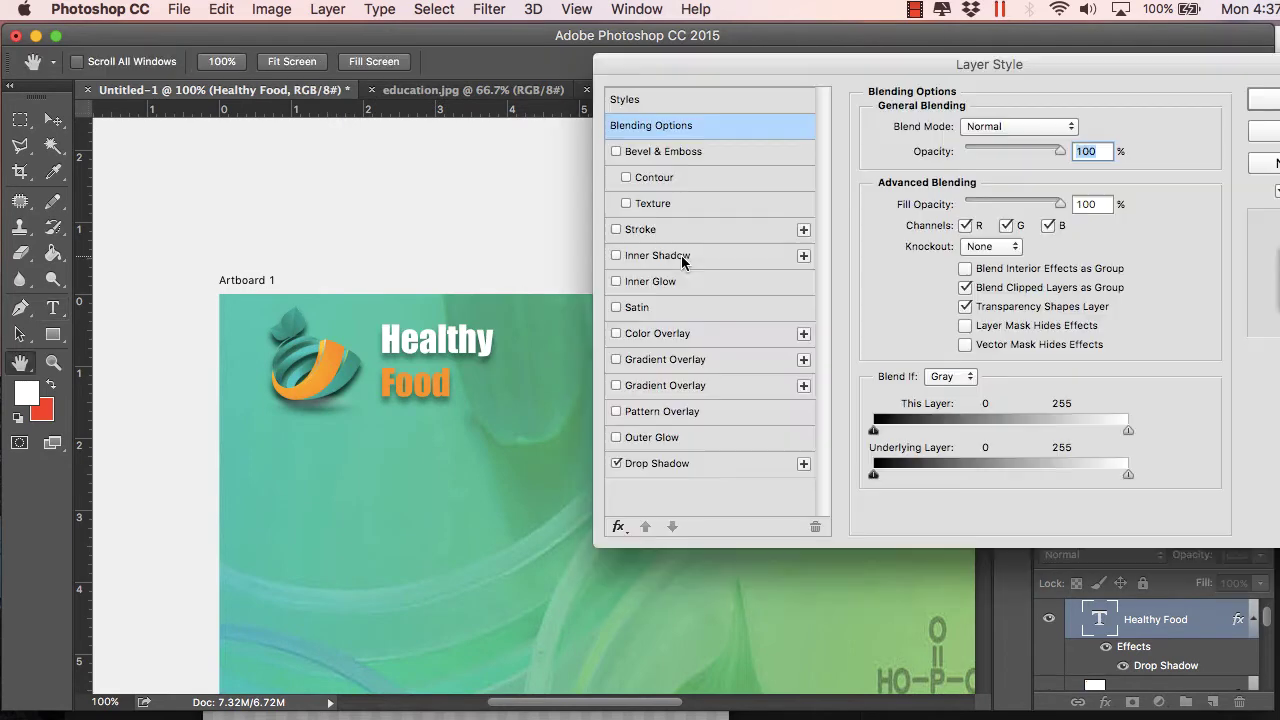
pyautogui.click(647, 462)
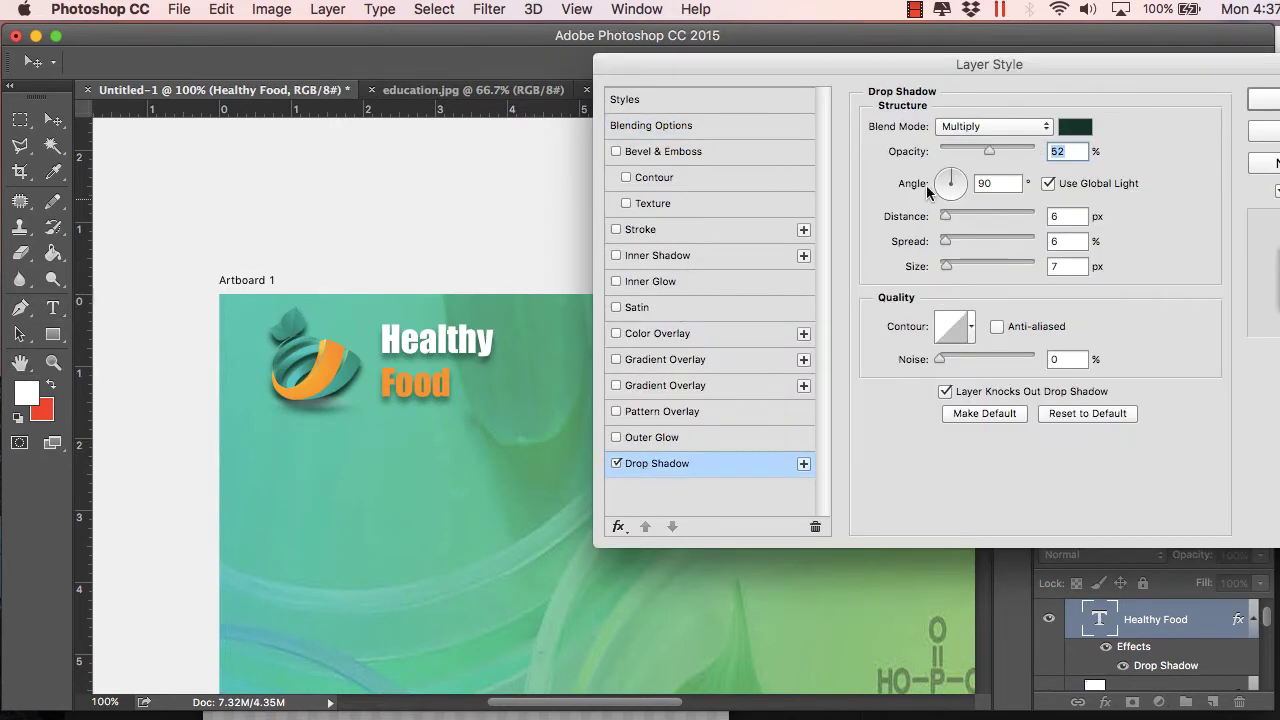
pyautogui.moveTo(991, 157); pyautogui.dragTo(1006, 157)
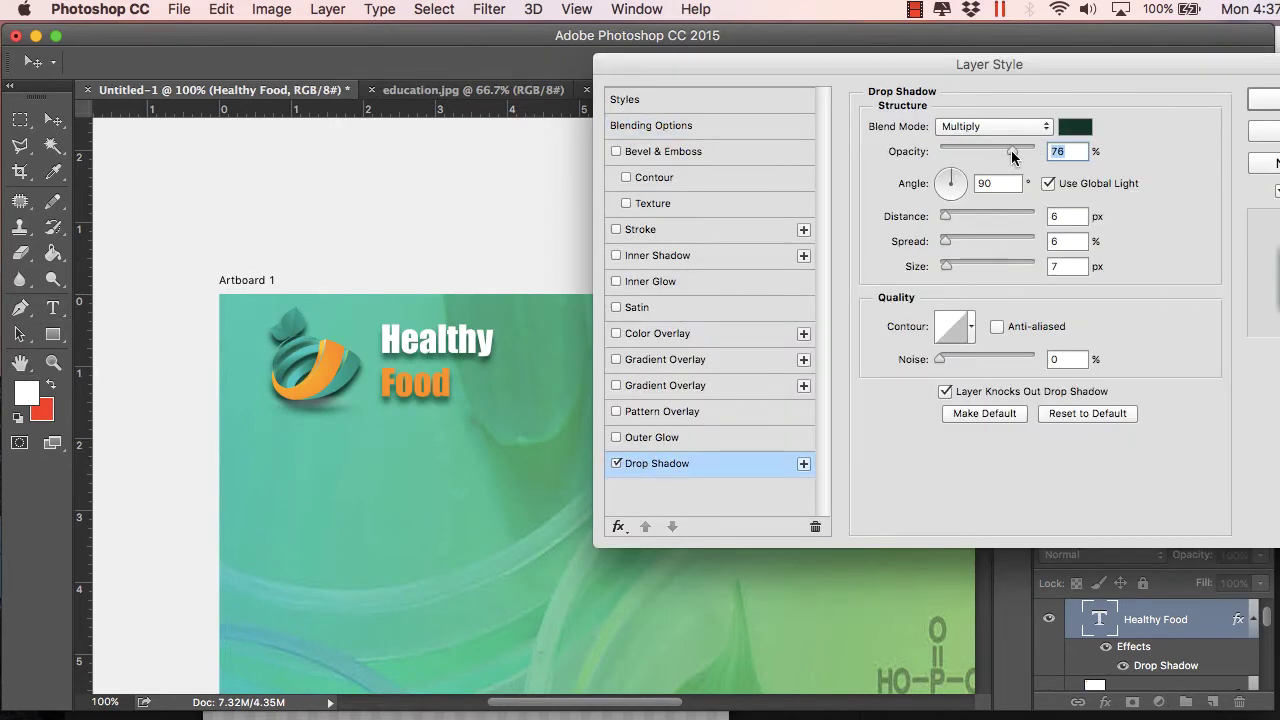
pyautogui.press('Return')
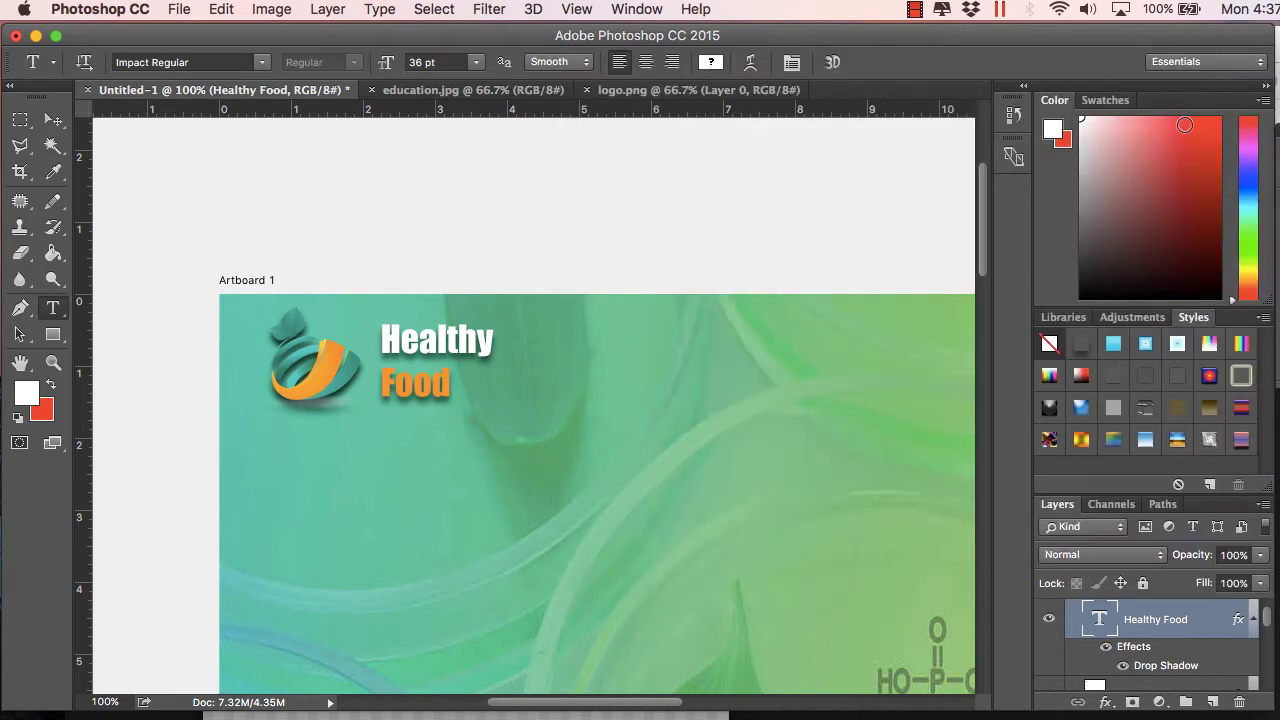
# - Select a full-width rectangle from the header banner's lower edge down to about 14 on the vertical ruler, and add a new layer
pyautogui.click(53, 363)
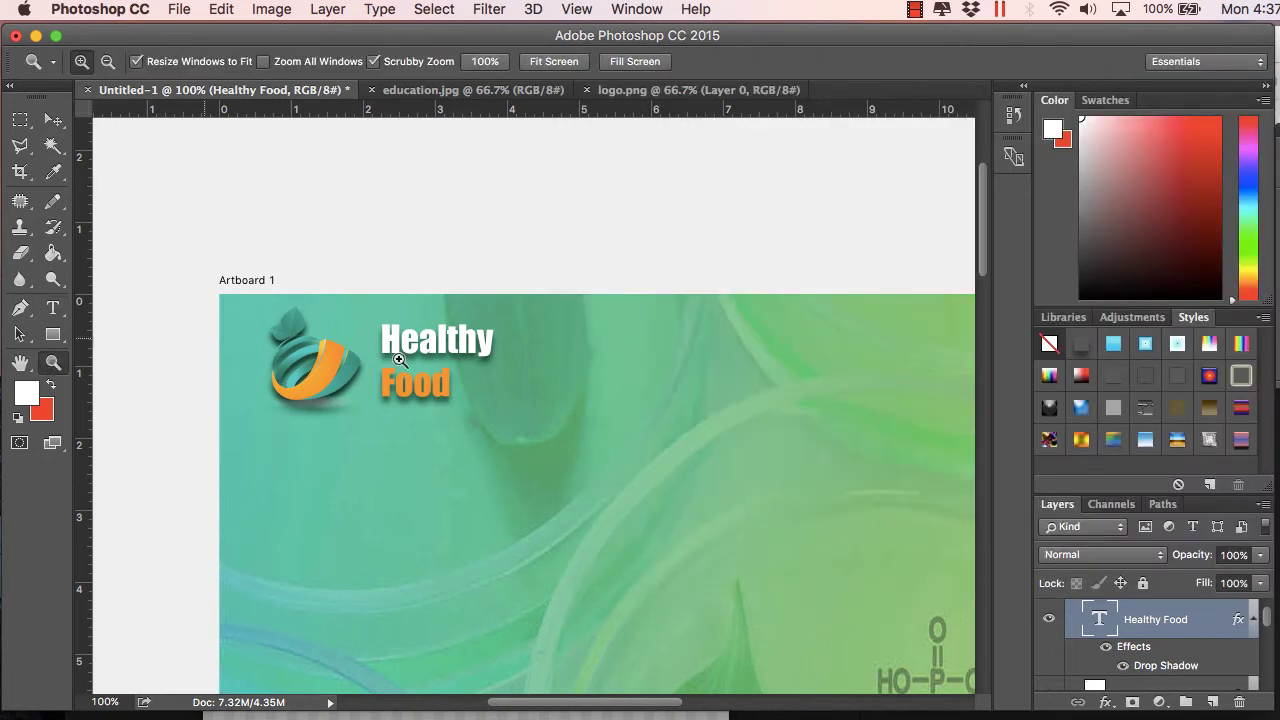
pyautogui.keyDown('alt'); pyautogui.click(607, 416); pyautogui.keyUp('alt')
pyautogui.keyDown('alt'); pyautogui.click(820, 438); pyautogui.keyUp('alt')
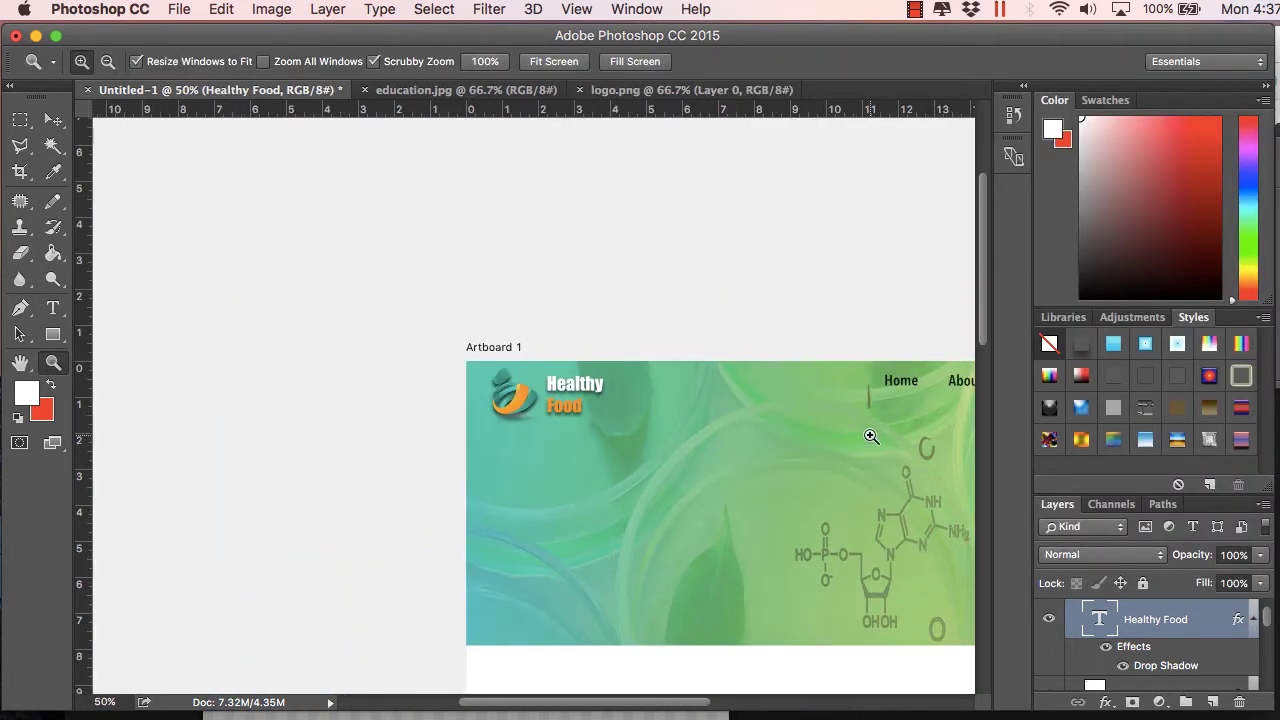
pyautogui.hscroll(2, 860, 439)
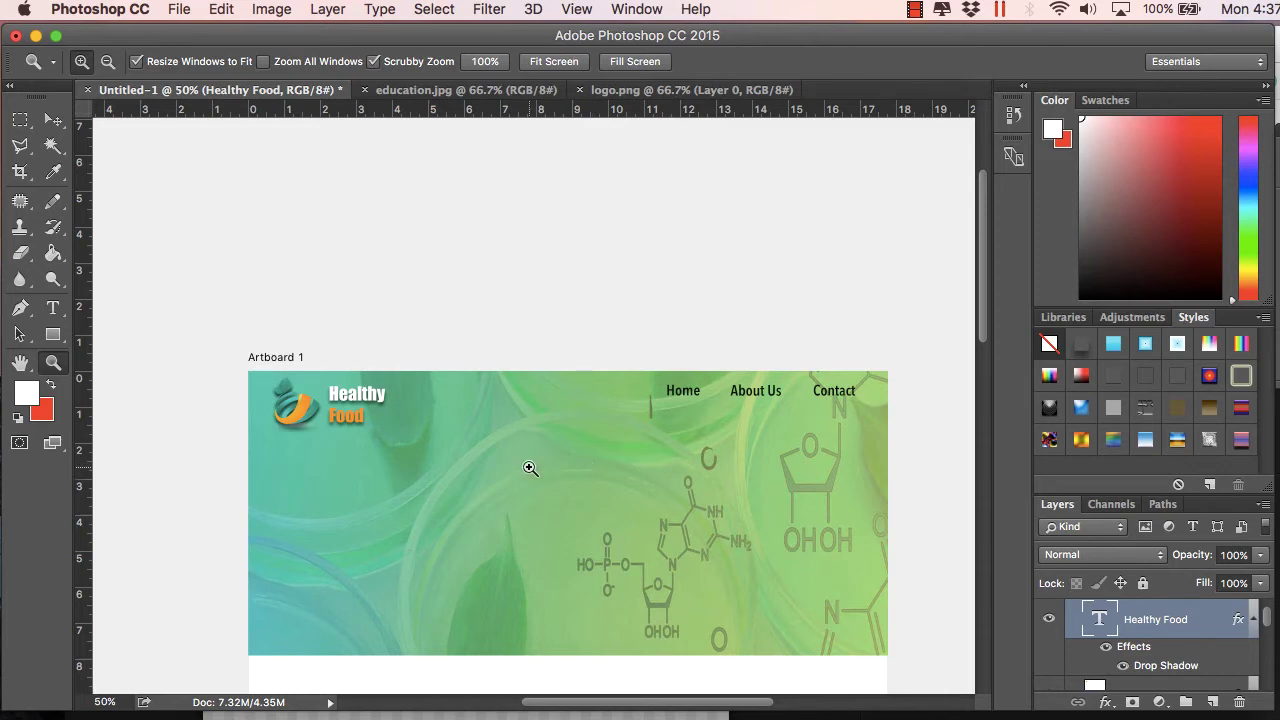
pyautogui.scroll(-5, 520, 485)
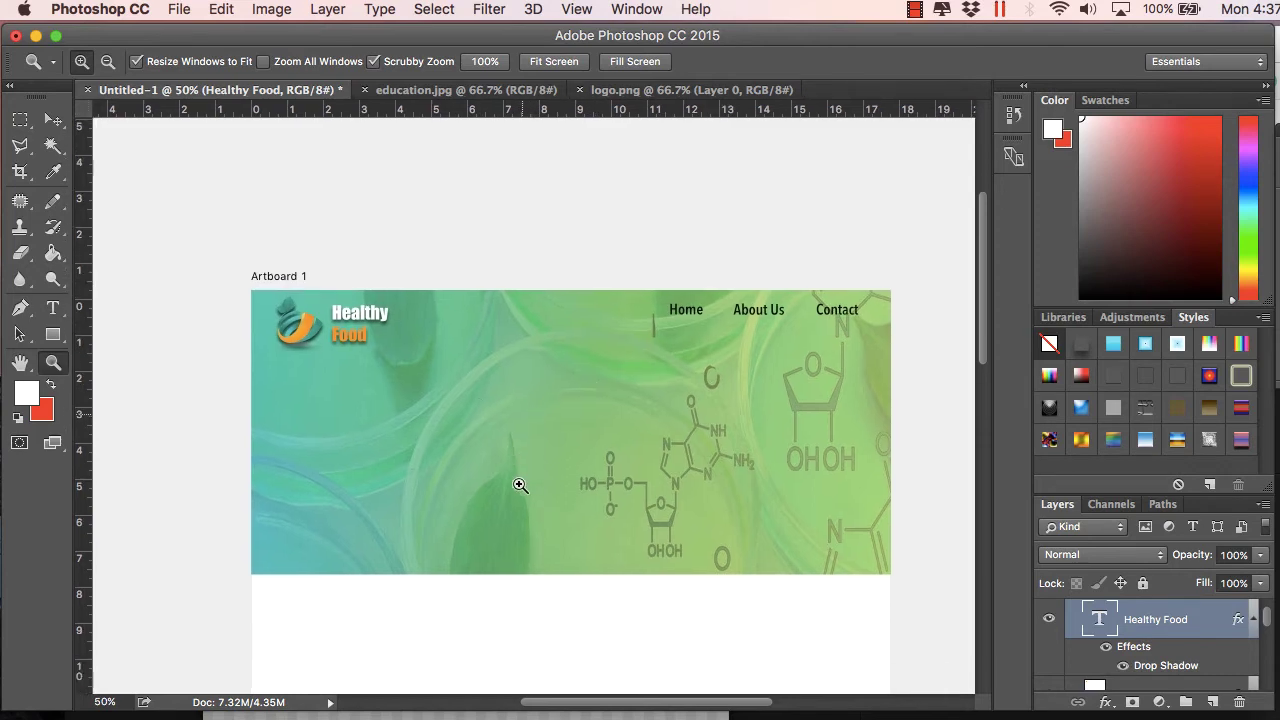
pyautogui.scroll(-1, 520, 485)
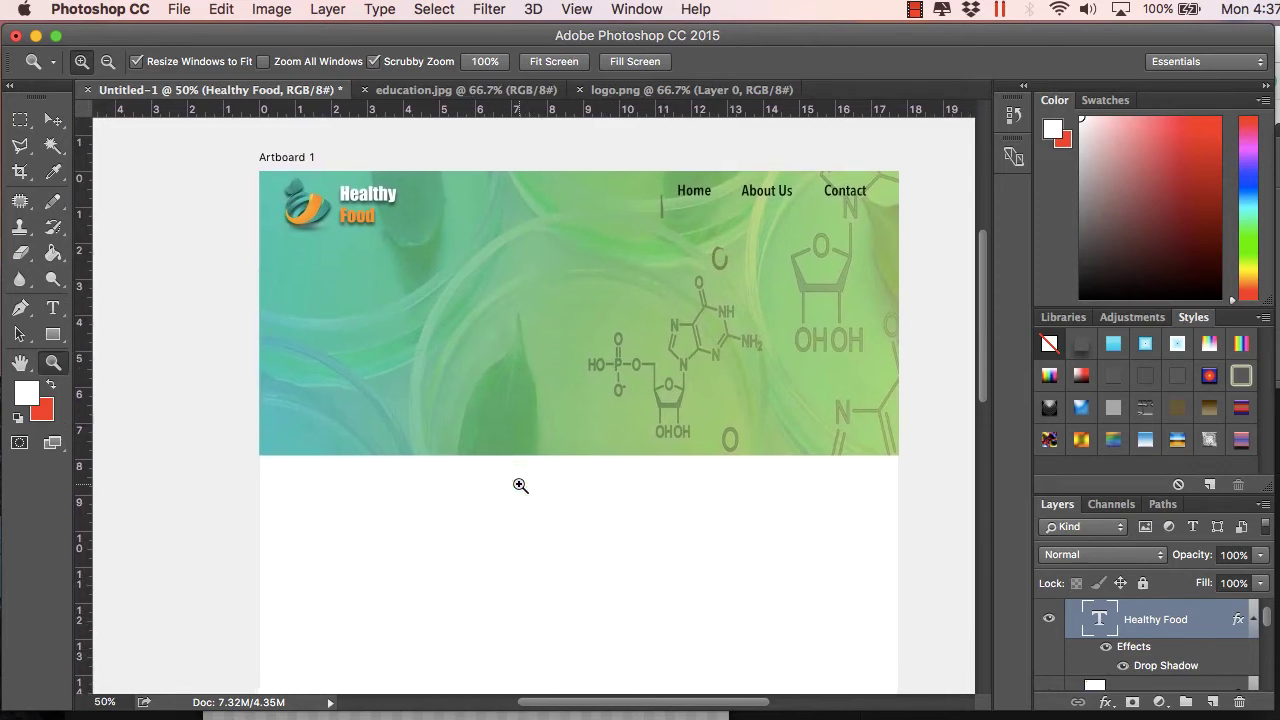
pyautogui.scroll(-4, 520, 485)
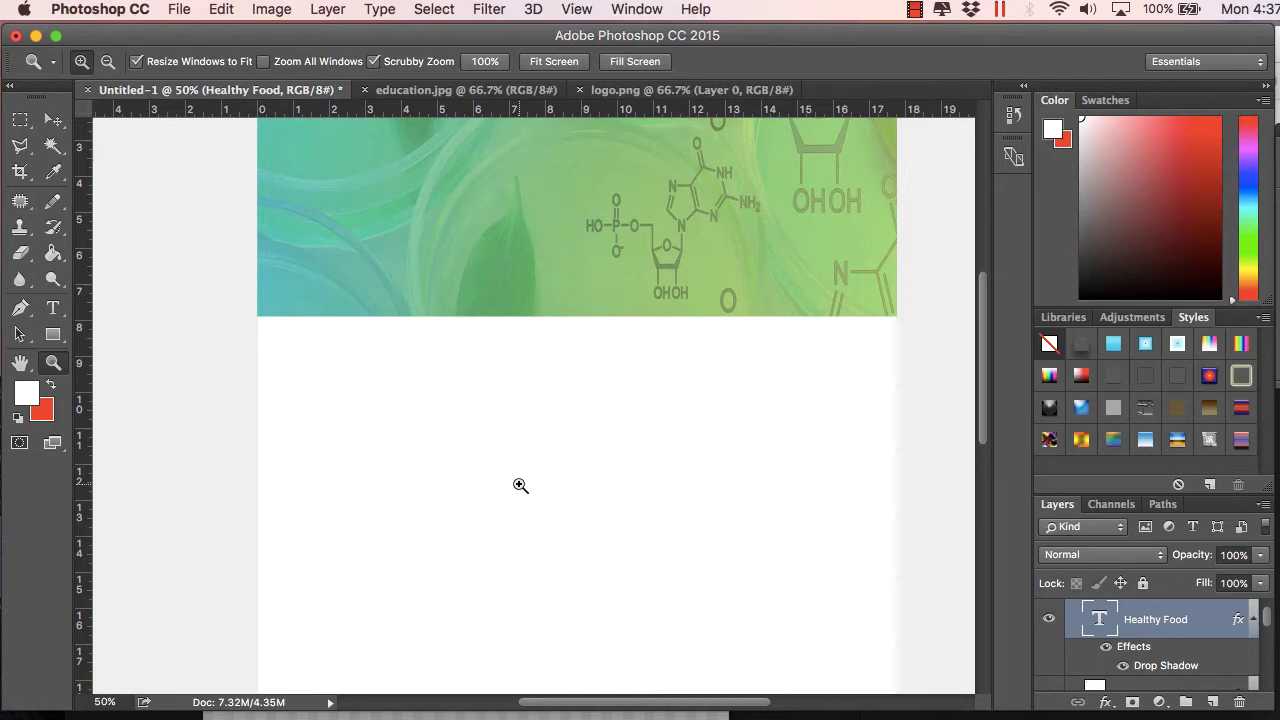
pyautogui.scroll(-5, 520, 485)
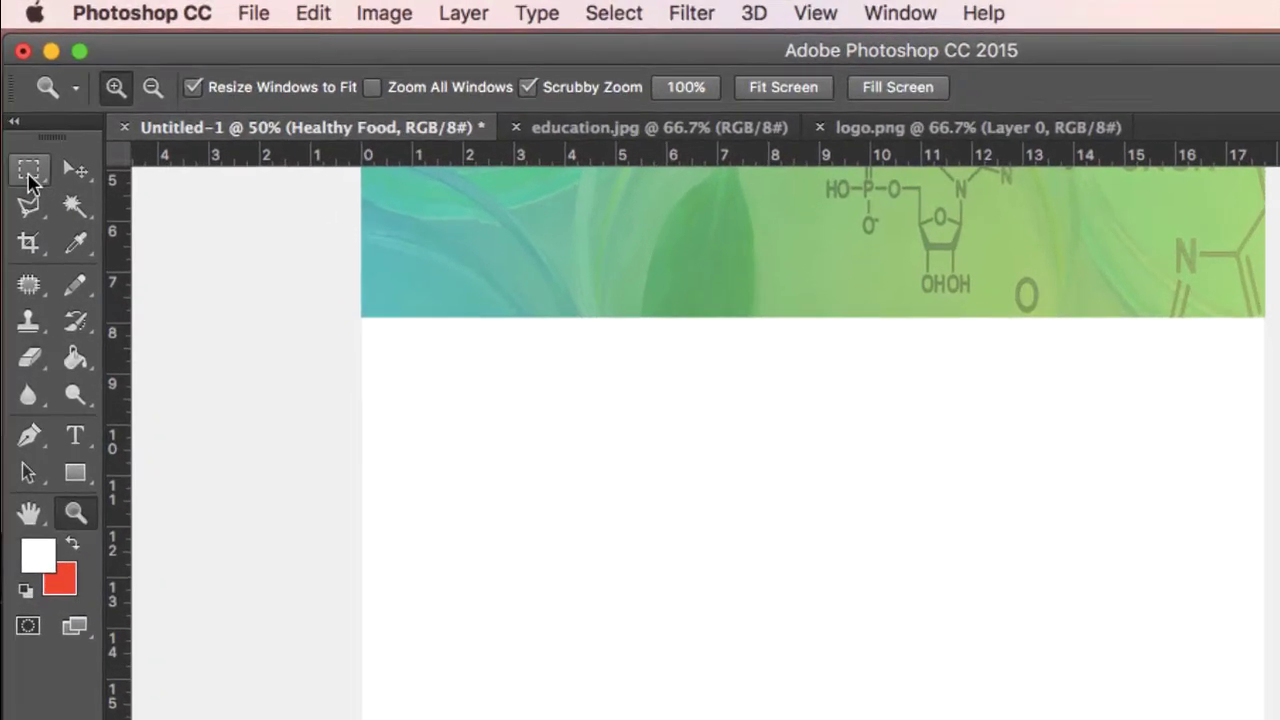
pyautogui.click(20, 119)
pyautogui.moveTo(354, 318); pyautogui.dragTo(1279, 618)
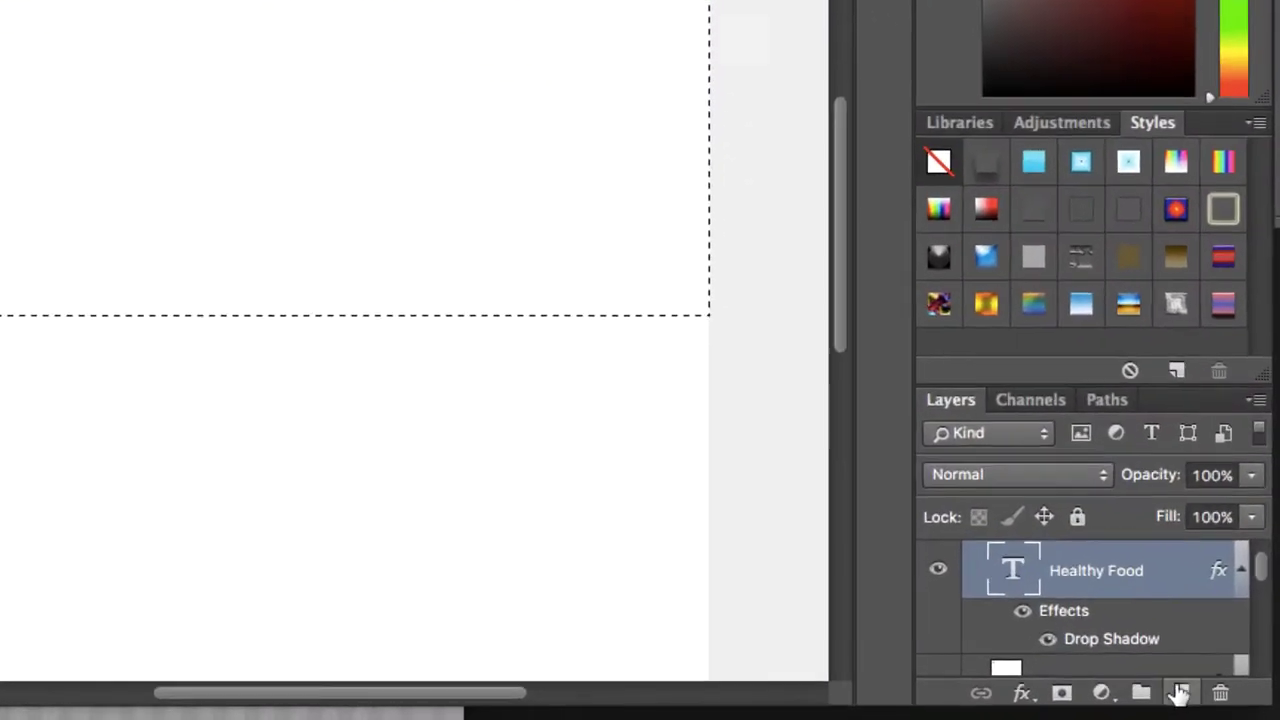
pyautogui.click(1212, 702)
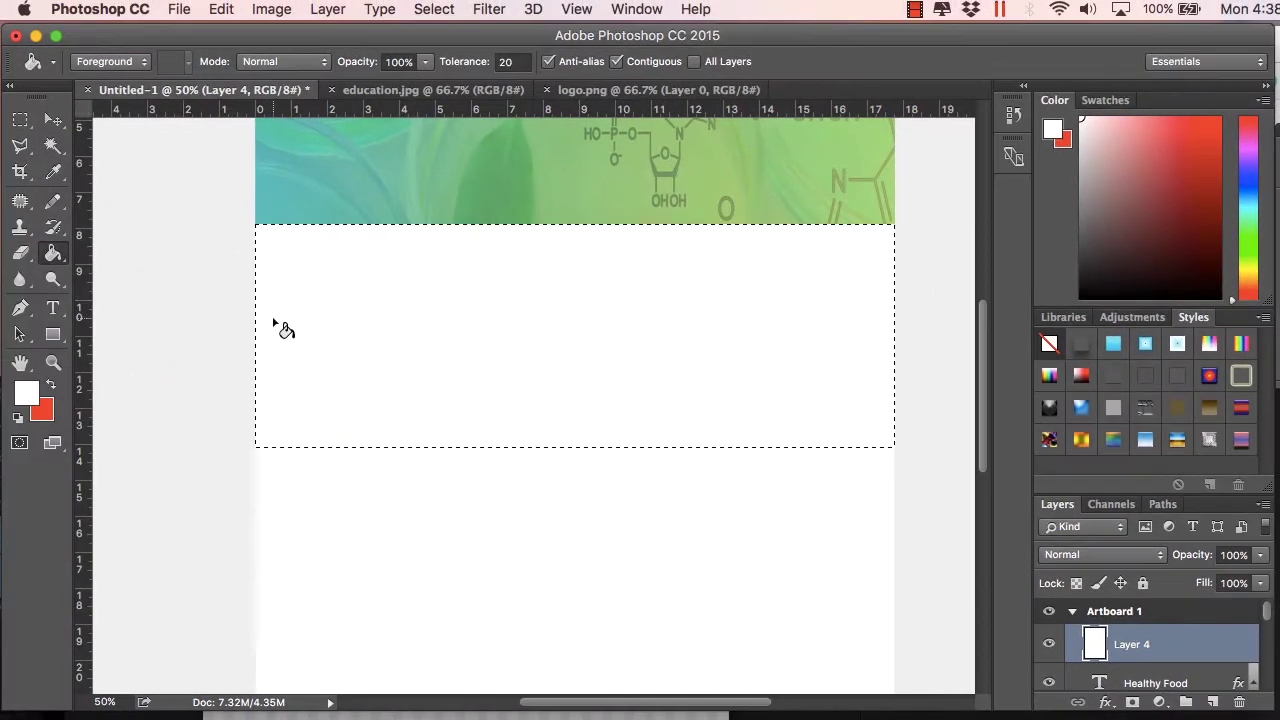
# - Fill the selected area below the banner with light gray f7f7f7 on the new layer
pyautogui.click(29, 399)
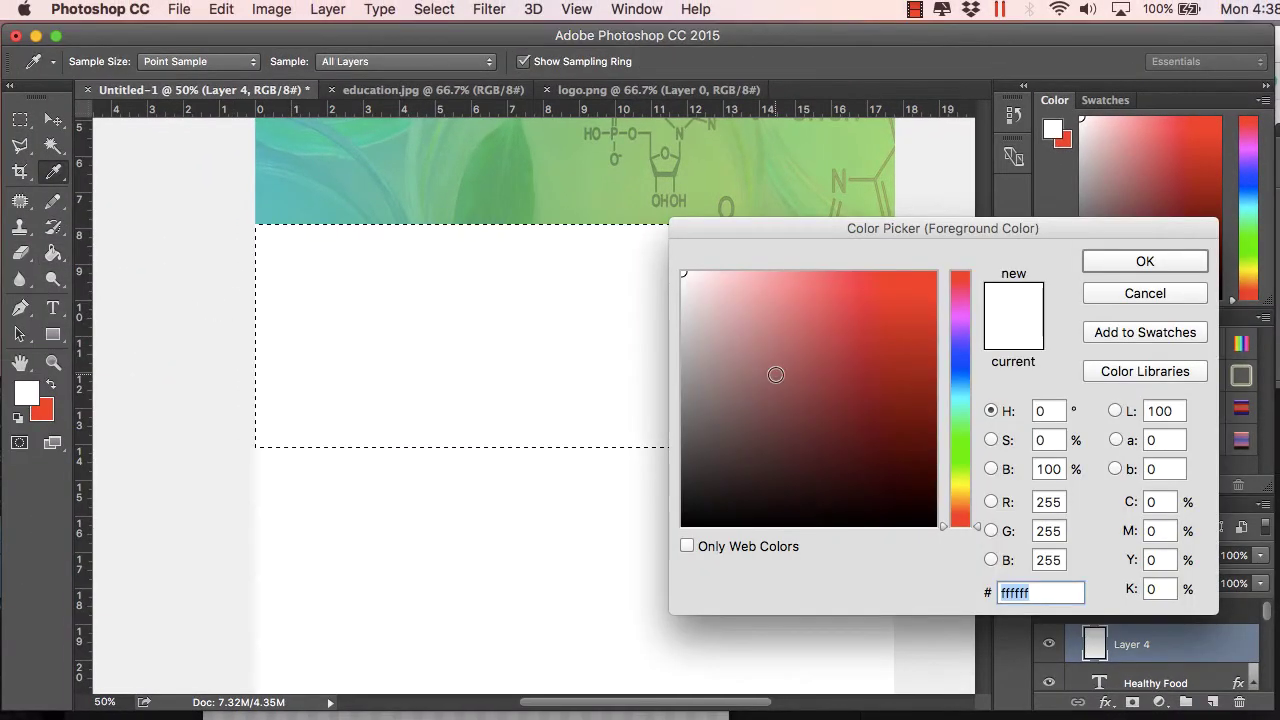
pyautogui.write('f7f7f7')
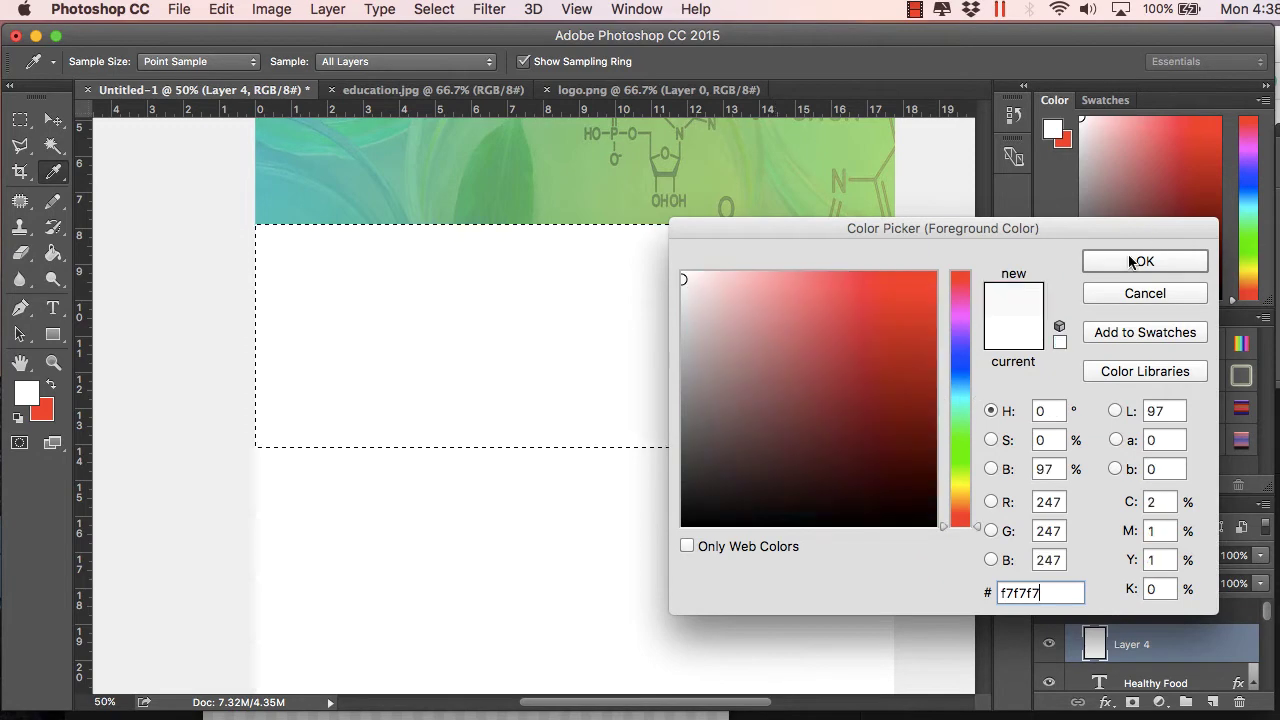
pyautogui.click(1131, 261)
pyautogui.press('g')
pyautogui.click(720, 315)
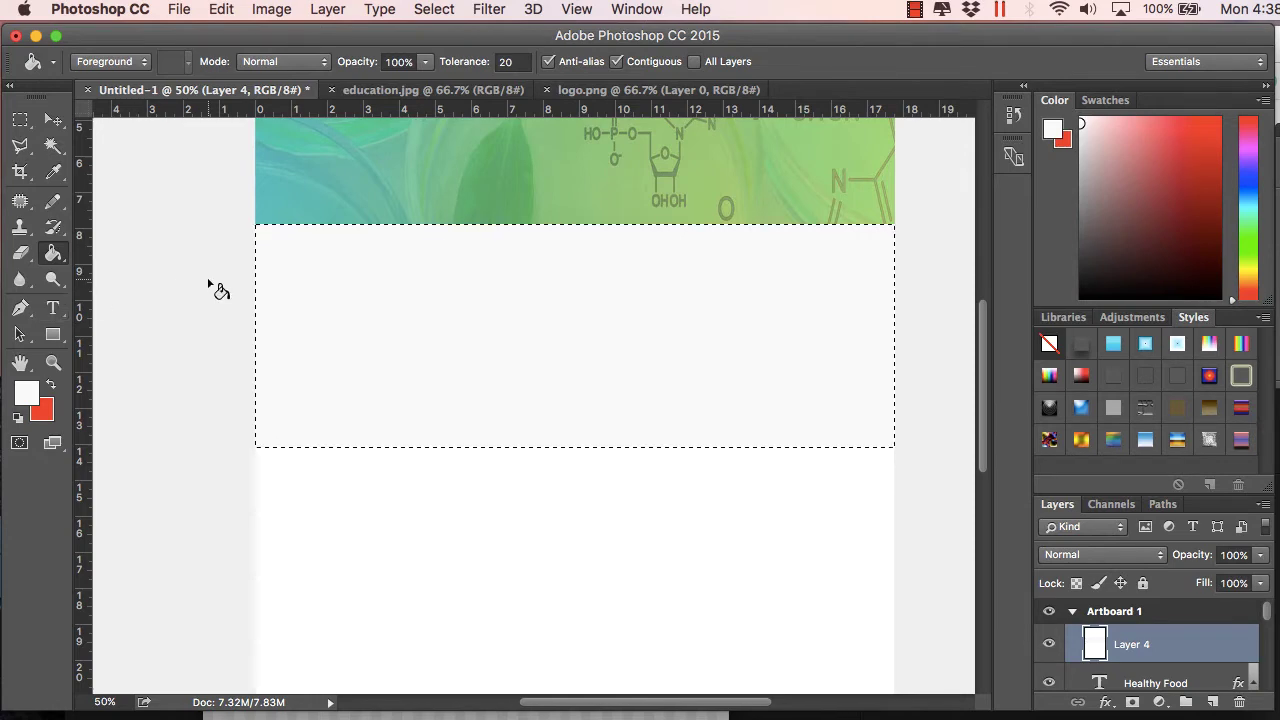
# - Add the heading "Introduction" in 36 pt Impact Regular at the upper left of the light gray section and color it 222
pyautogui.scroll(5, 380, 362)
pyautogui.scroll(-3, 380, 362)
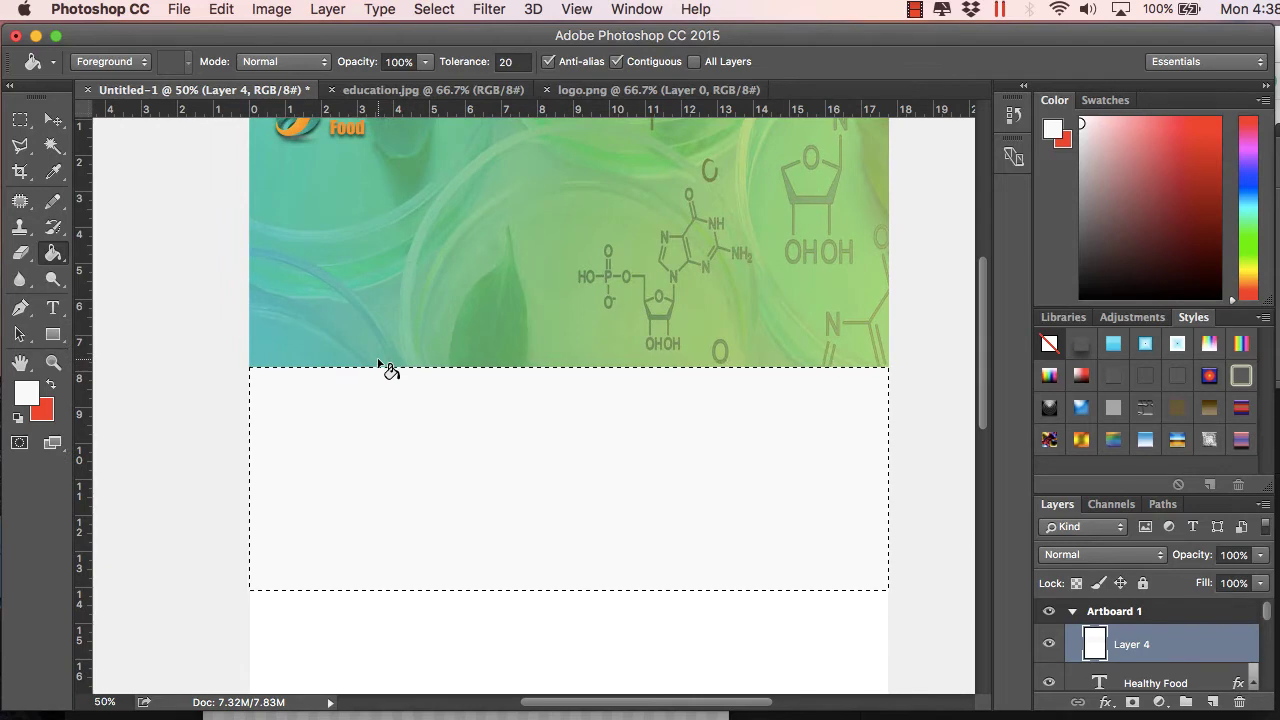
pyautogui.click(53, 307)
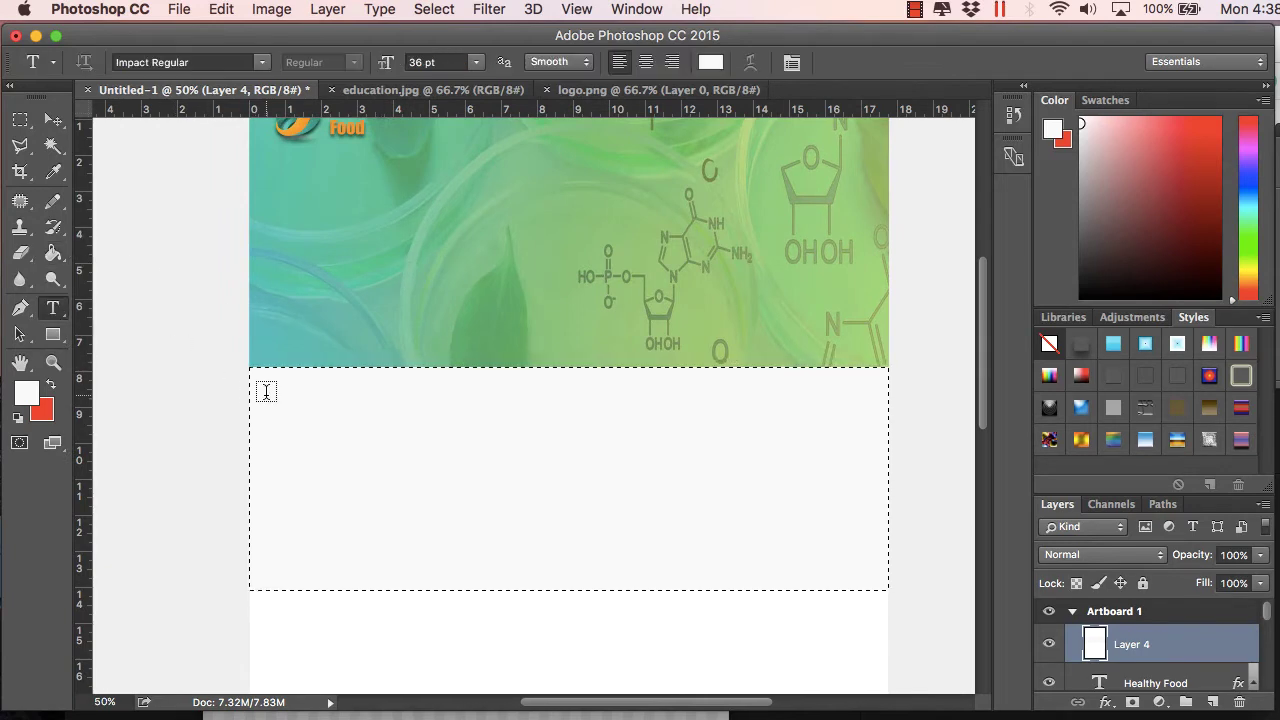
pyautogui.click(277, 391)
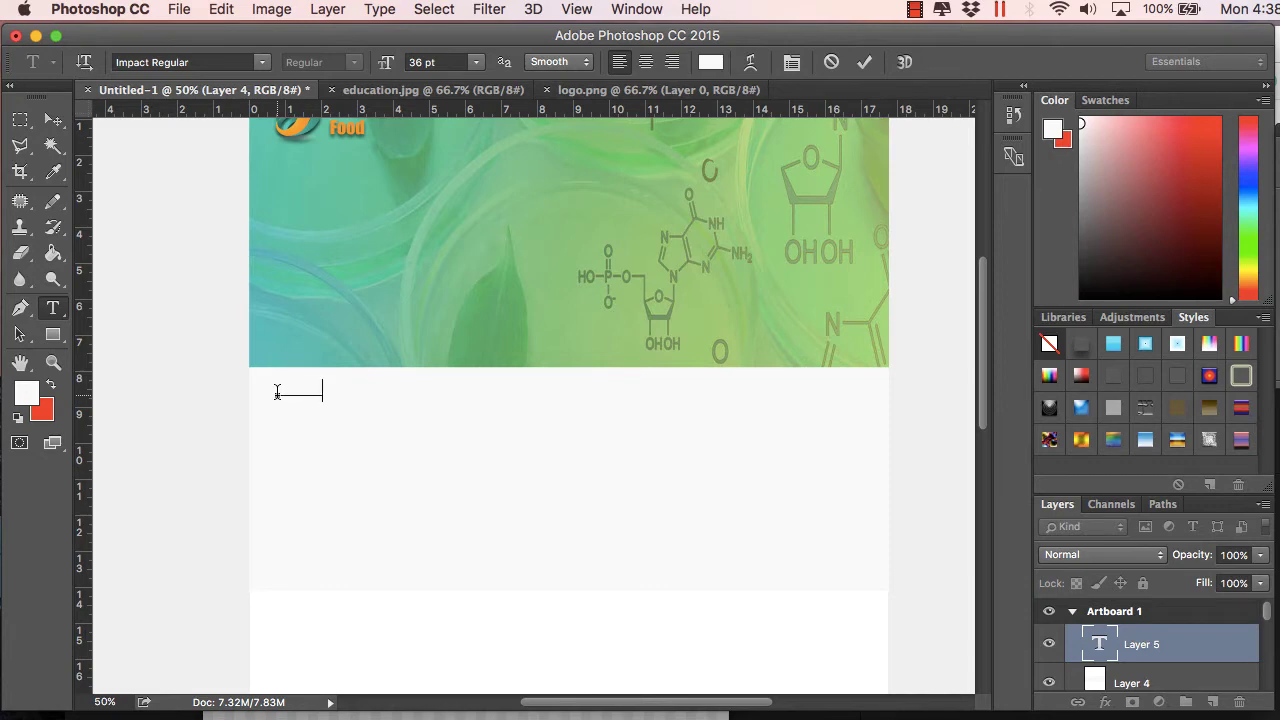
pyautogui.moveTo(277, 391); pyautogui.dragTo(370, 392)
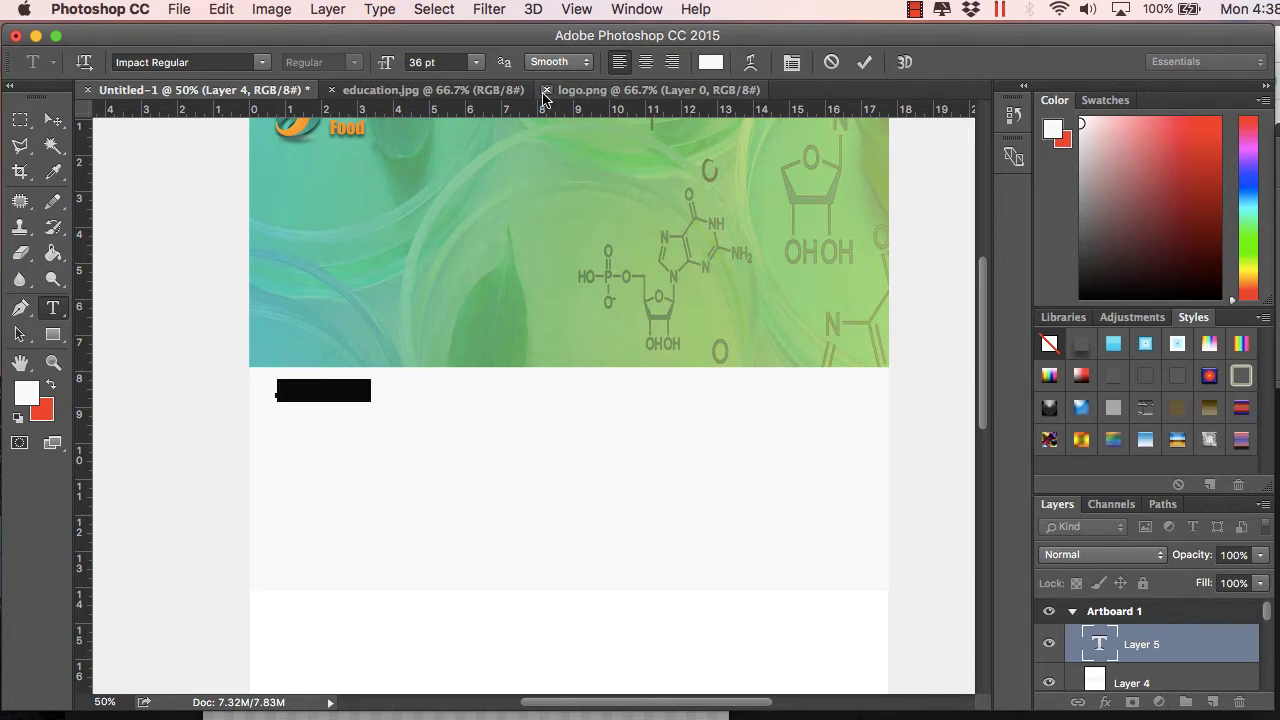
pyautogui.click(710, 62)
pyautogui.click(728, 485)
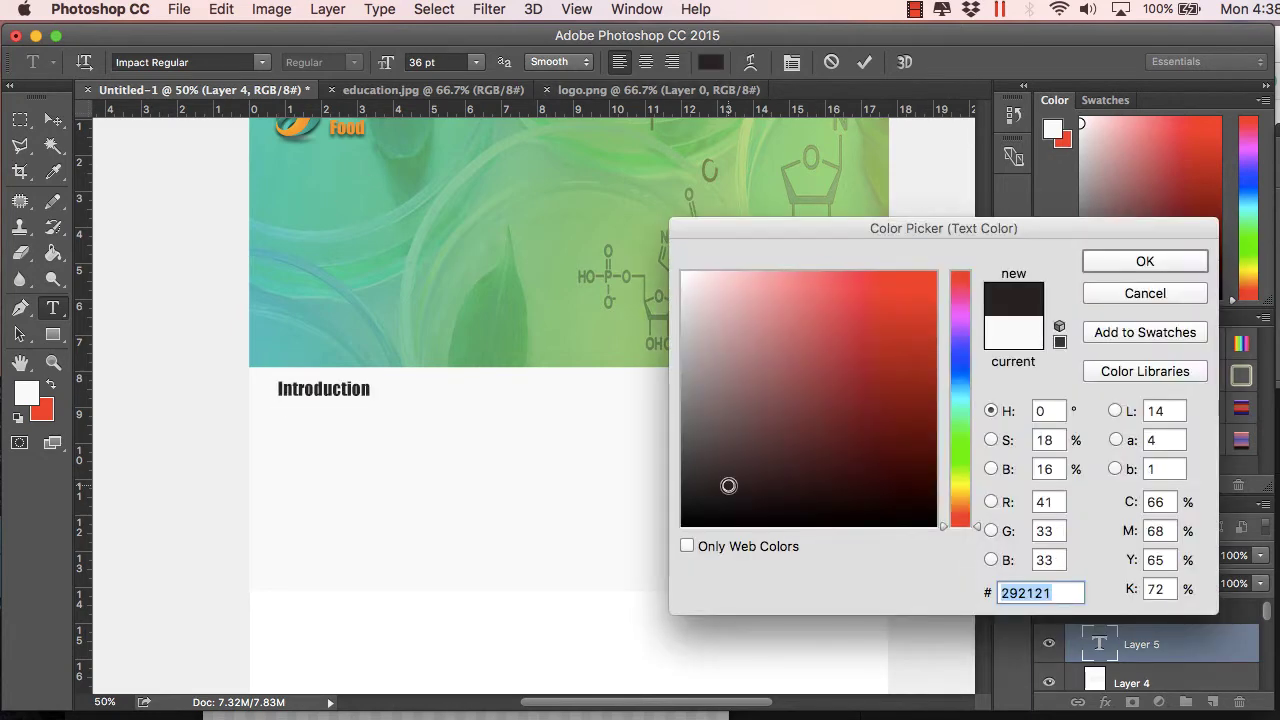
pyautogui.write('222222')
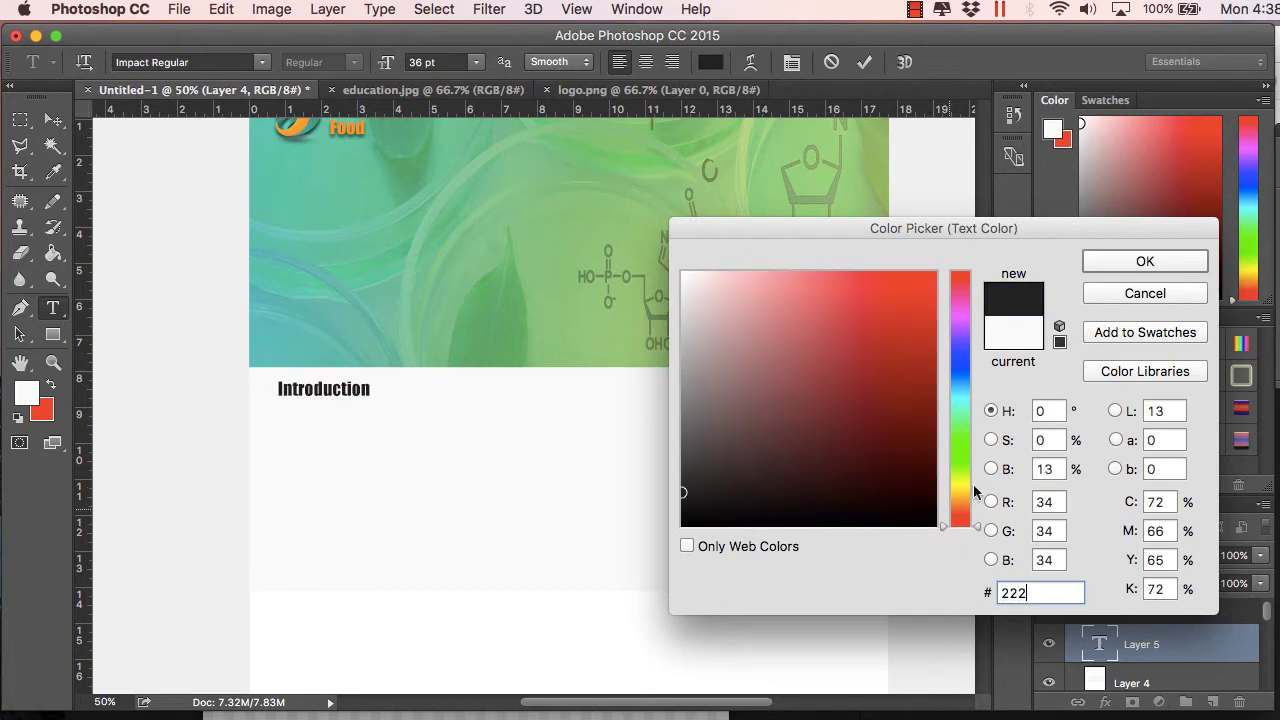
pyautogui.click(1136, 261)
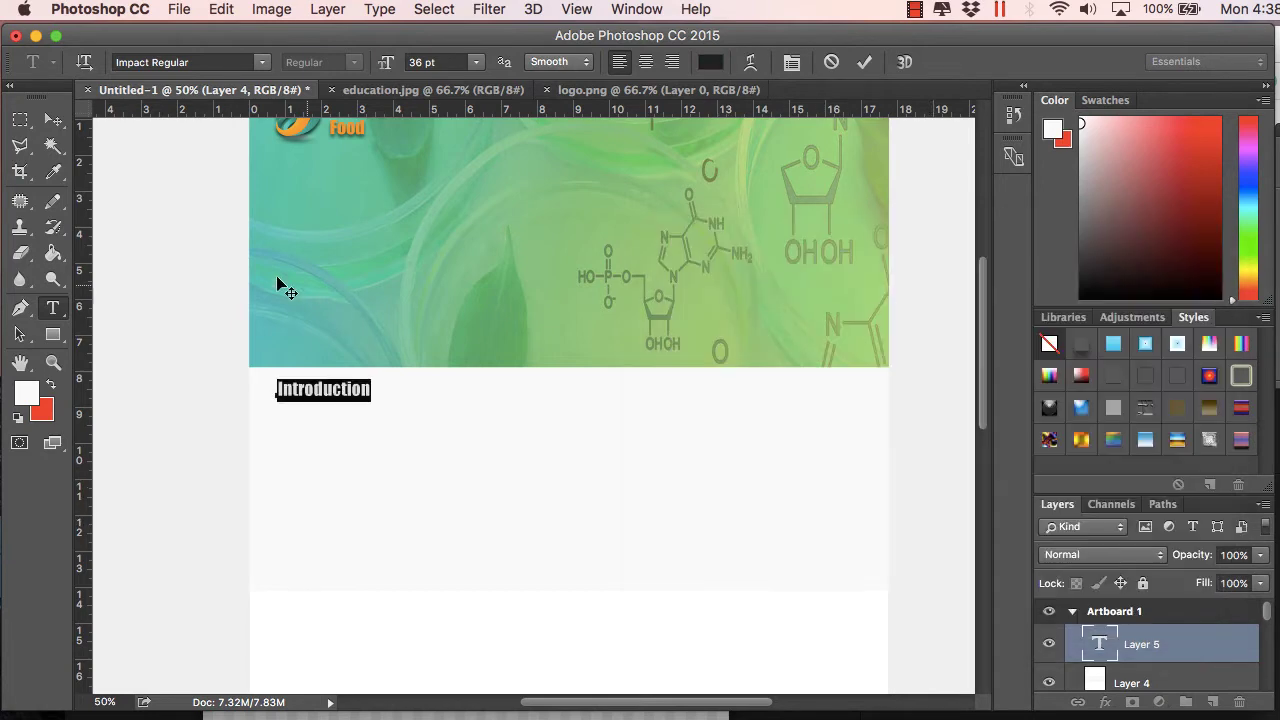
pyautogui.click(53, 119)
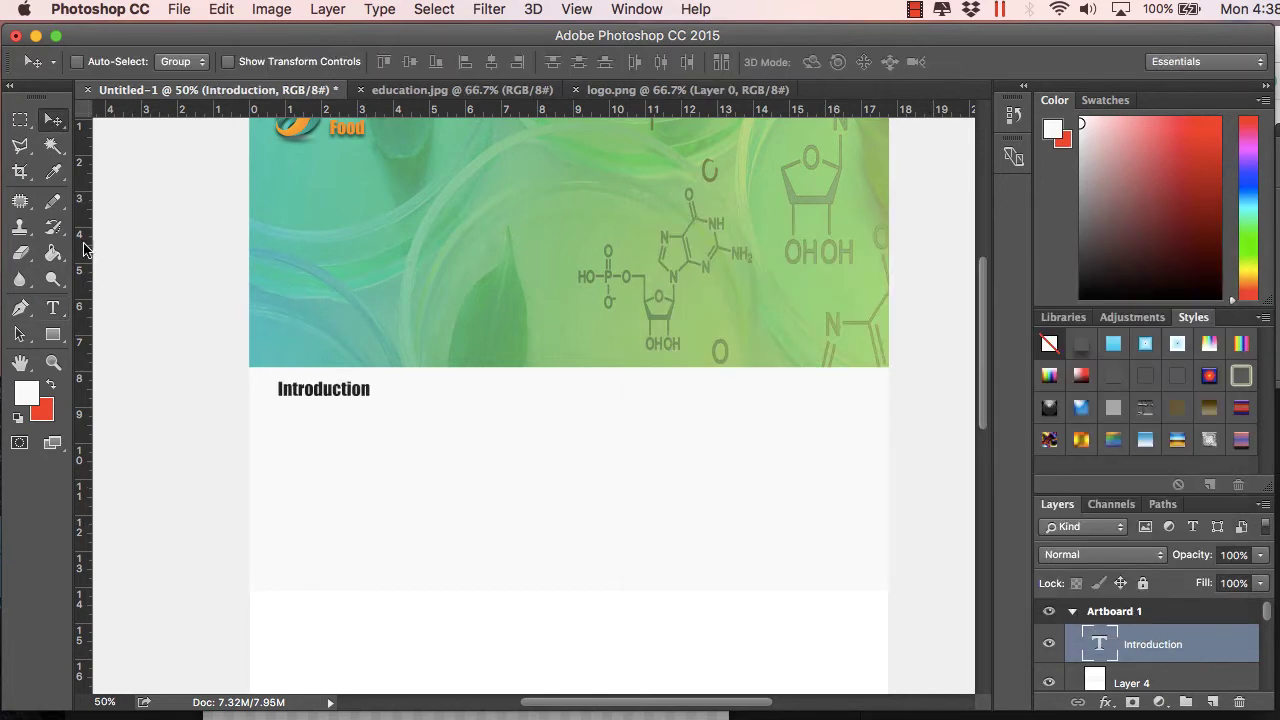
# - Add a text line below the Introduction heading, fill it with Lorem Ipsum placeholder text, and delete the stray word "lipsum" before it
pyautogui.click(53, 308)
pyautogui.click(278, 418)
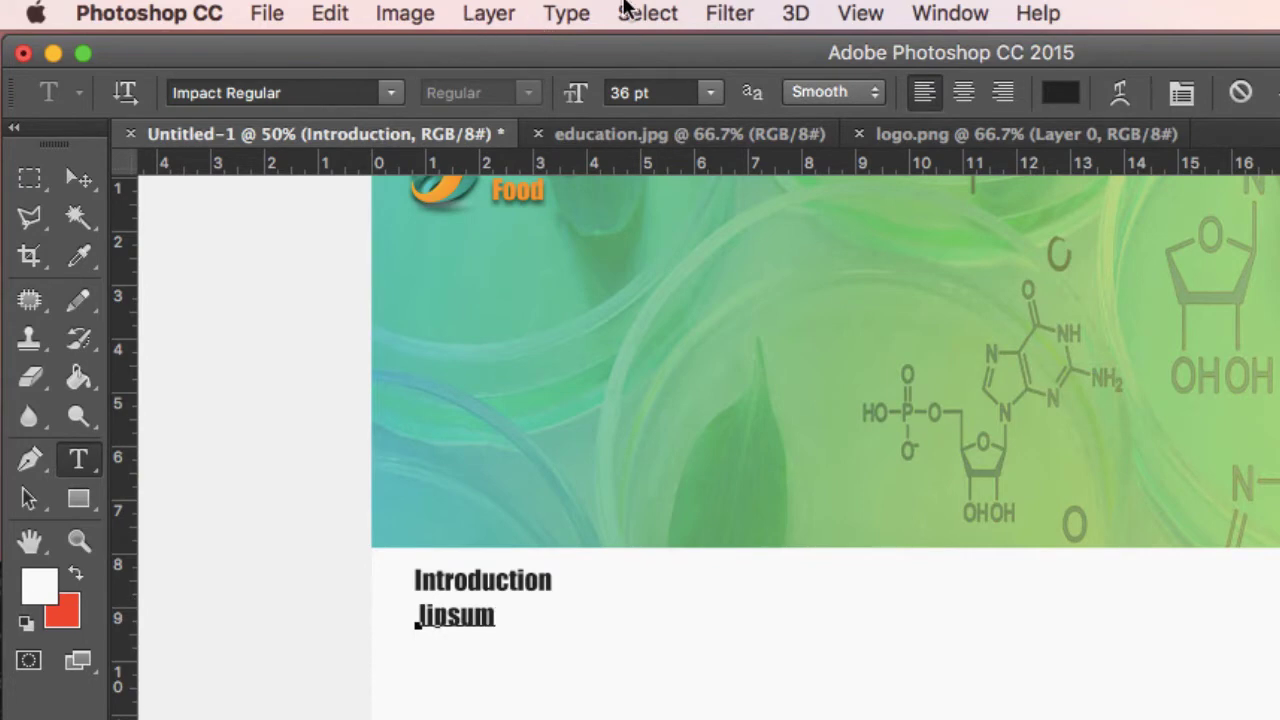
pyautogui.click(730, 13)
pyautogui.moveTo(445, 18)
pyautogui.moveTo(555, 15)
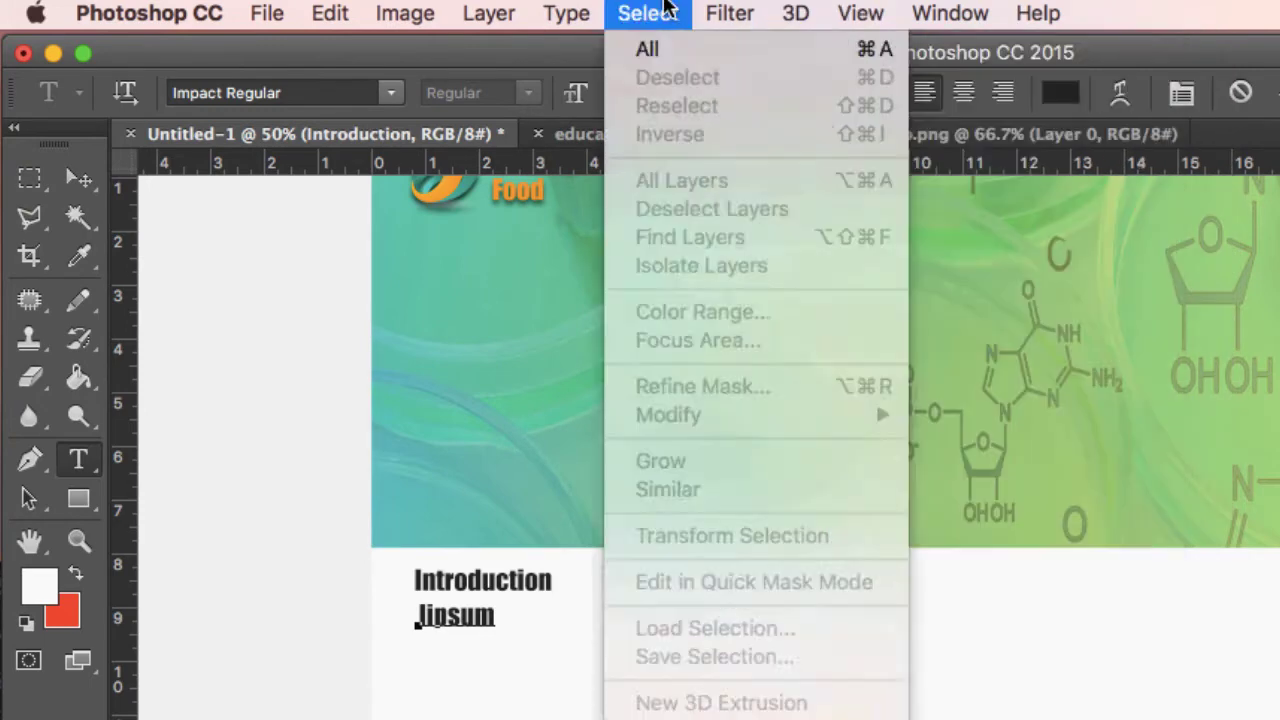
pyautogui.moveTo(340, 13)
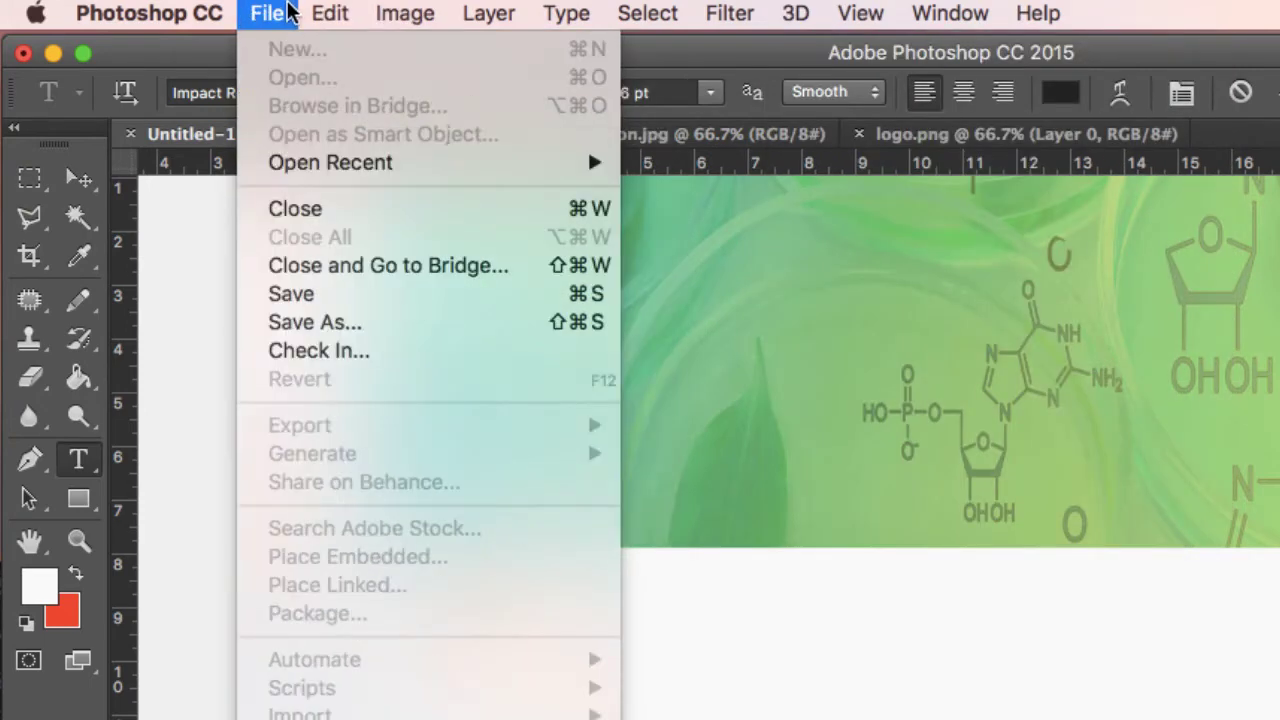
pyautogui.moveTo(499, 12)
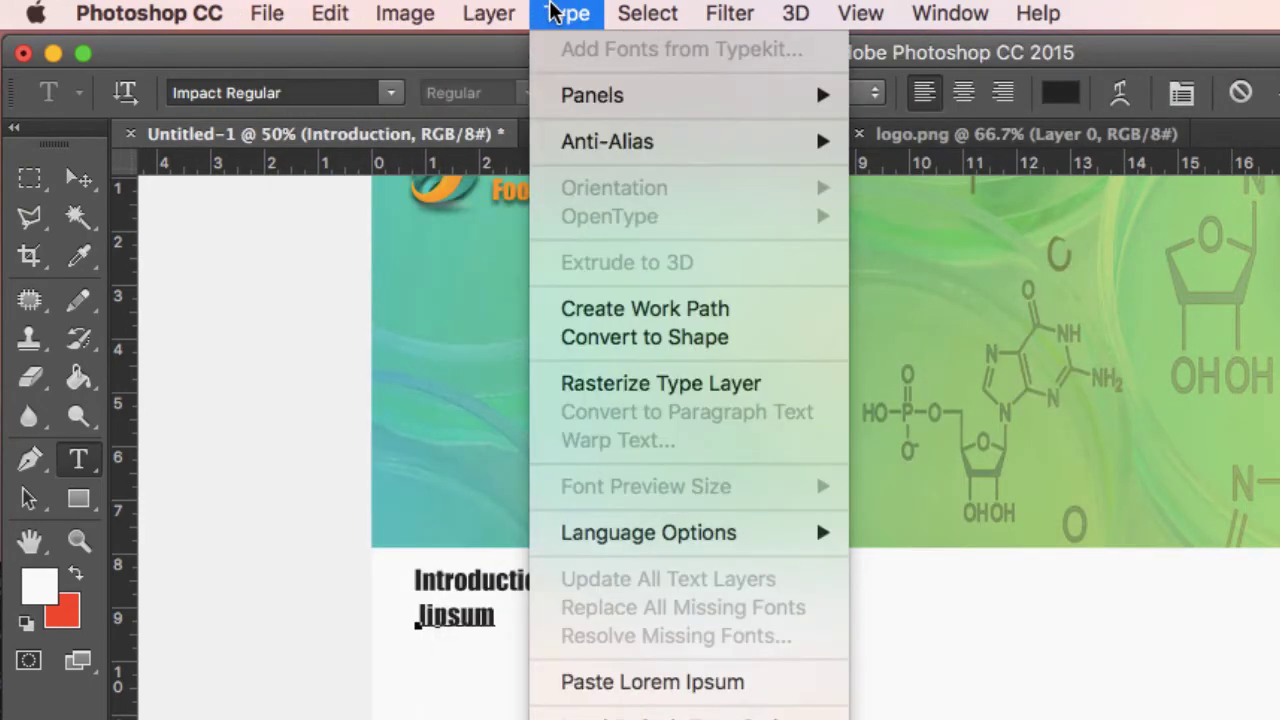
pyautogui.click(600, 684)
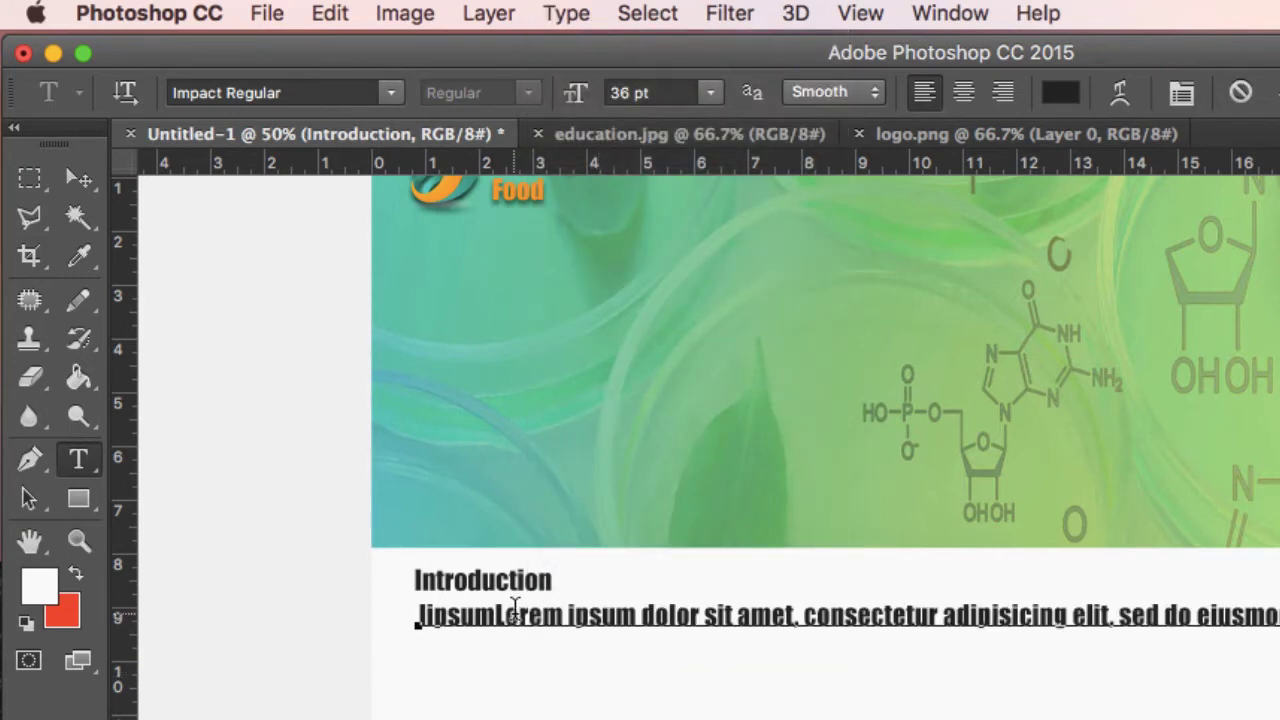
pyautogui.moveTo(494, 612); pyautogui.dragTo(386, 603)
pyautogui.press('BackSpace')
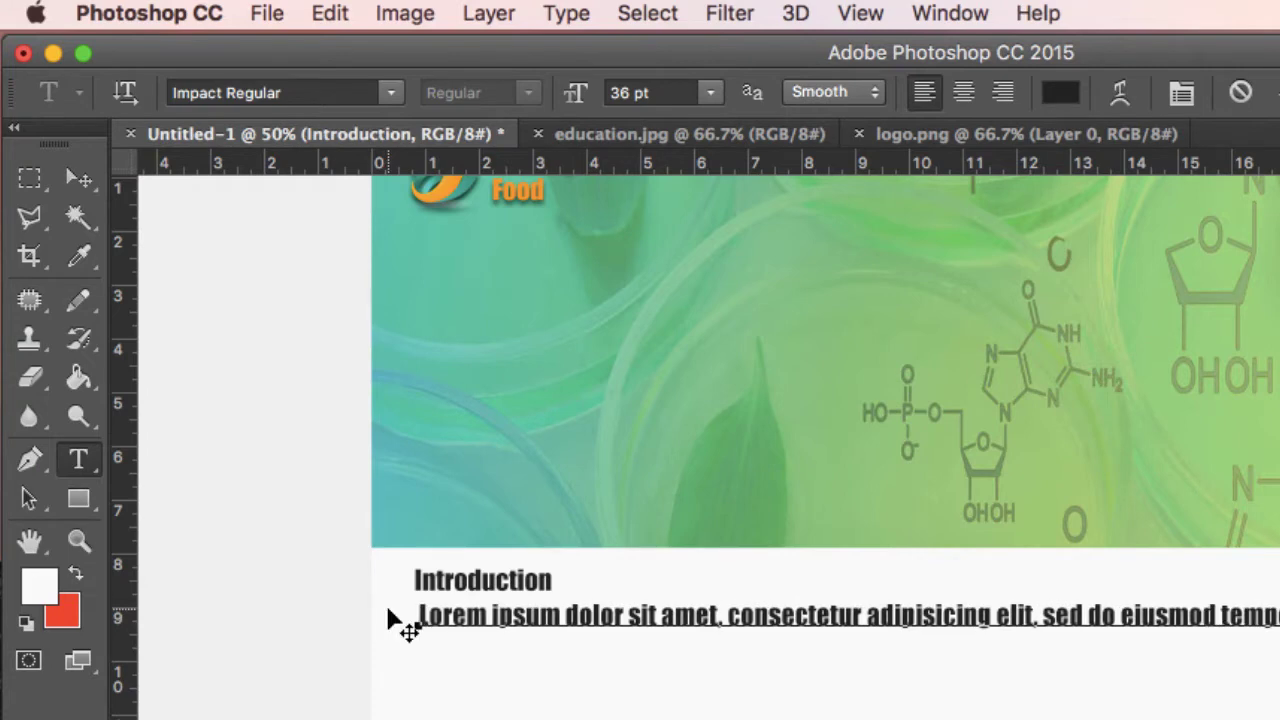
# - Select the lorem ipsum paragraph under the Introduction heading and set its font size to 24 pt
pyautogui.tripleClick(623, 614)
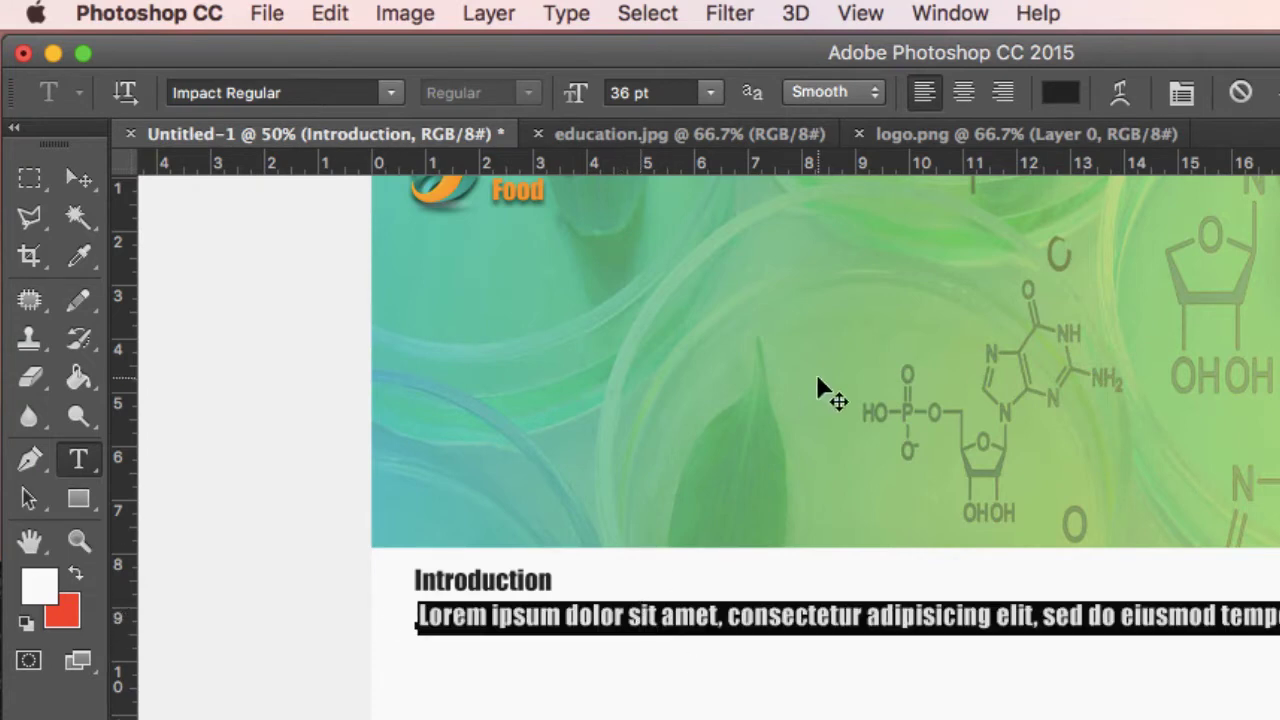
pyautogui.click(710, 92)
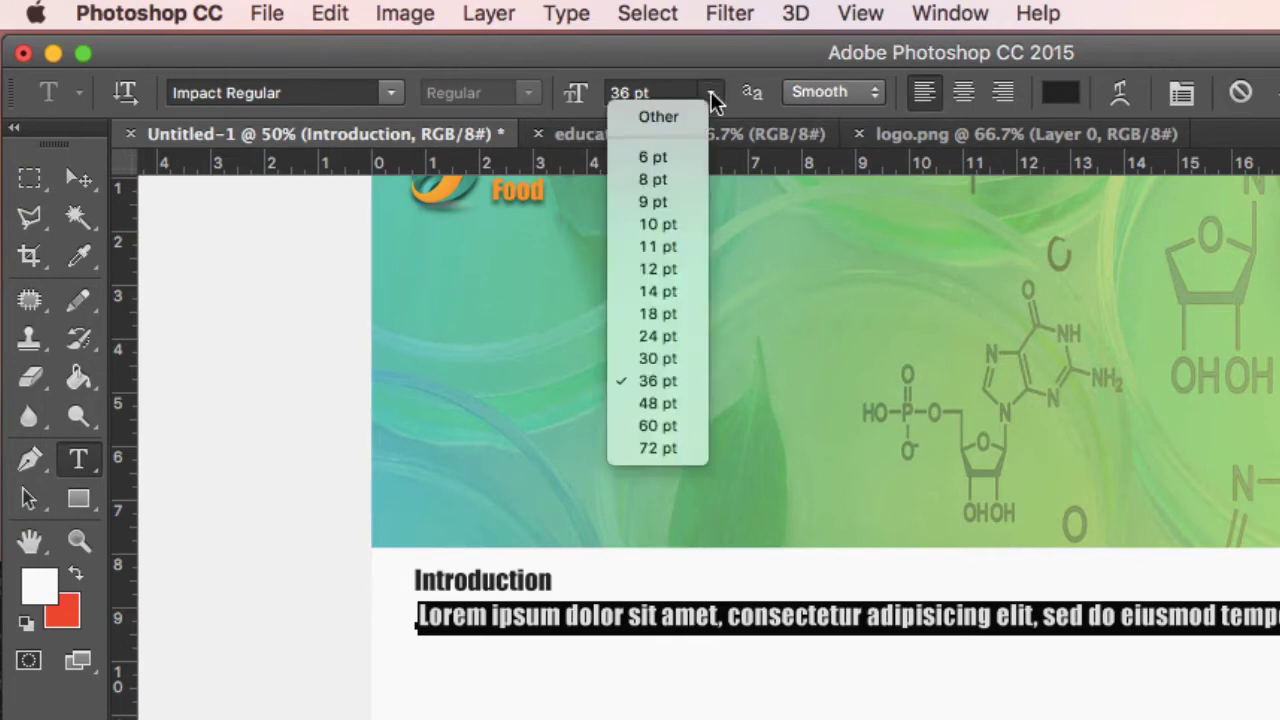
pyautogui.click(666, 269)
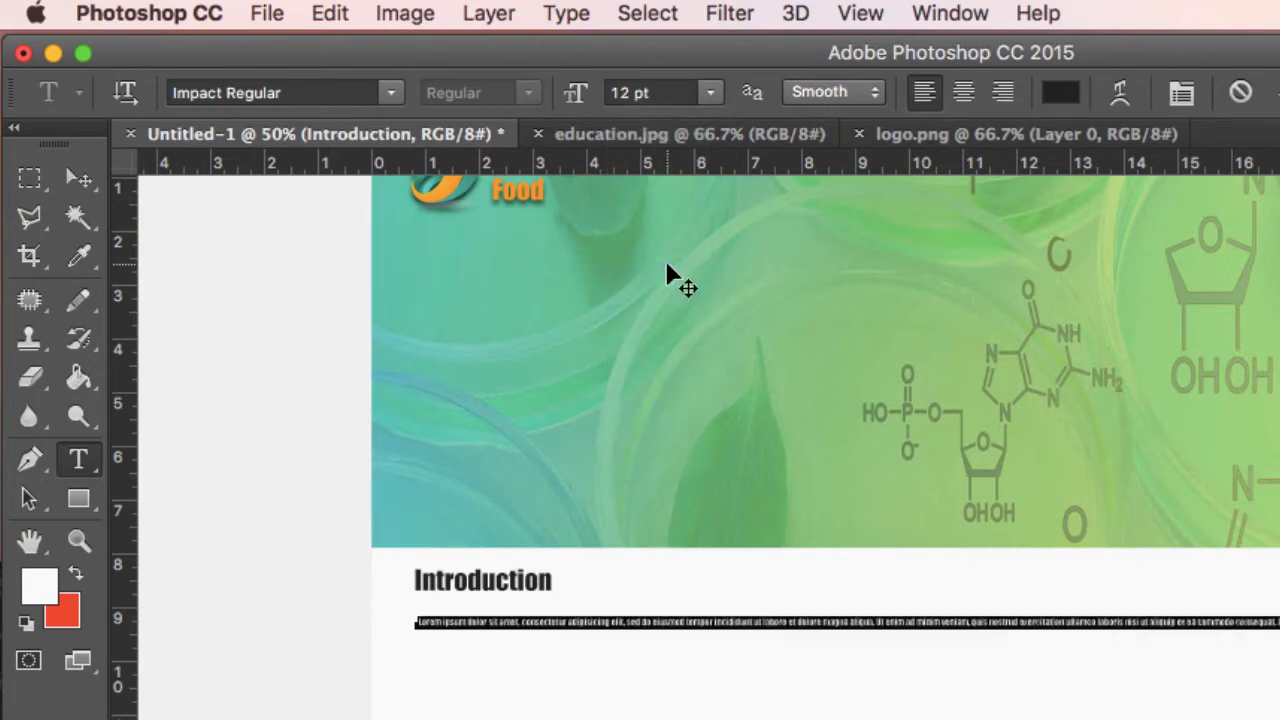
pyautogui.click(710, 92)
pyautogui.click(660, 336)
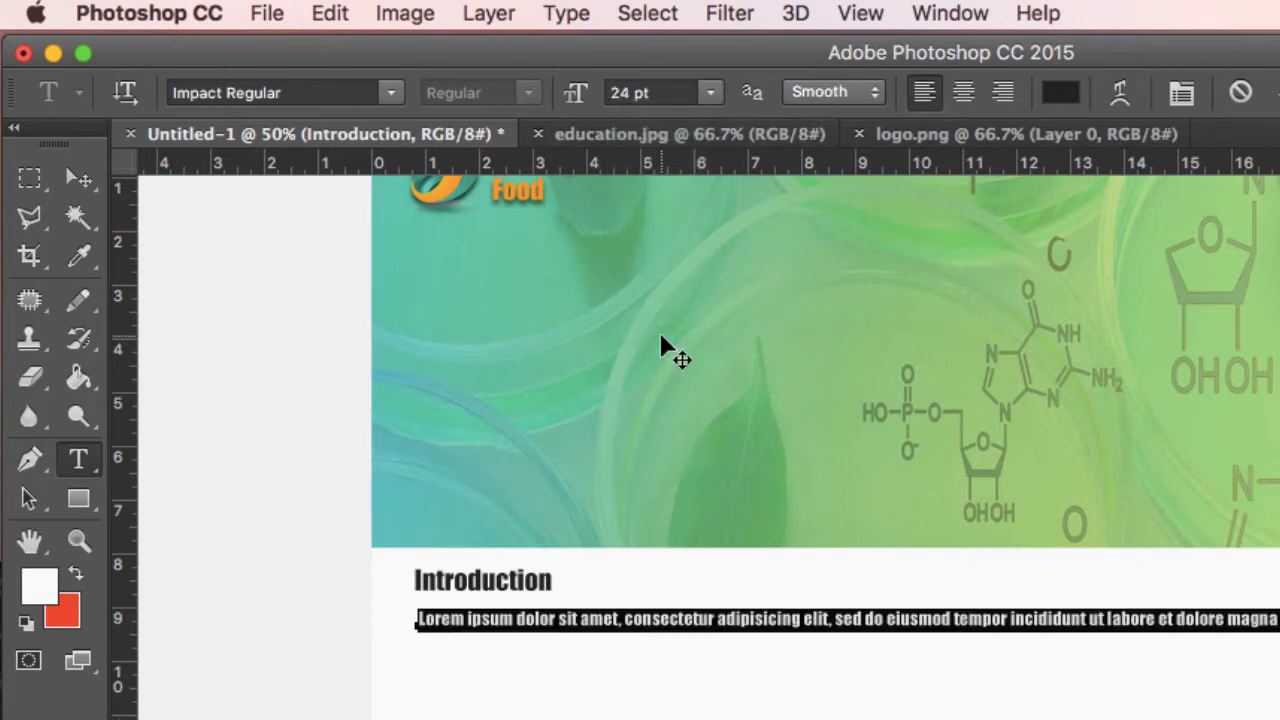
# - Change the selected lorem ipsum paragraph's font to Arial Regular
pyautogui.click(391, 92)
pyautogui.scroll(8, 416, 300)
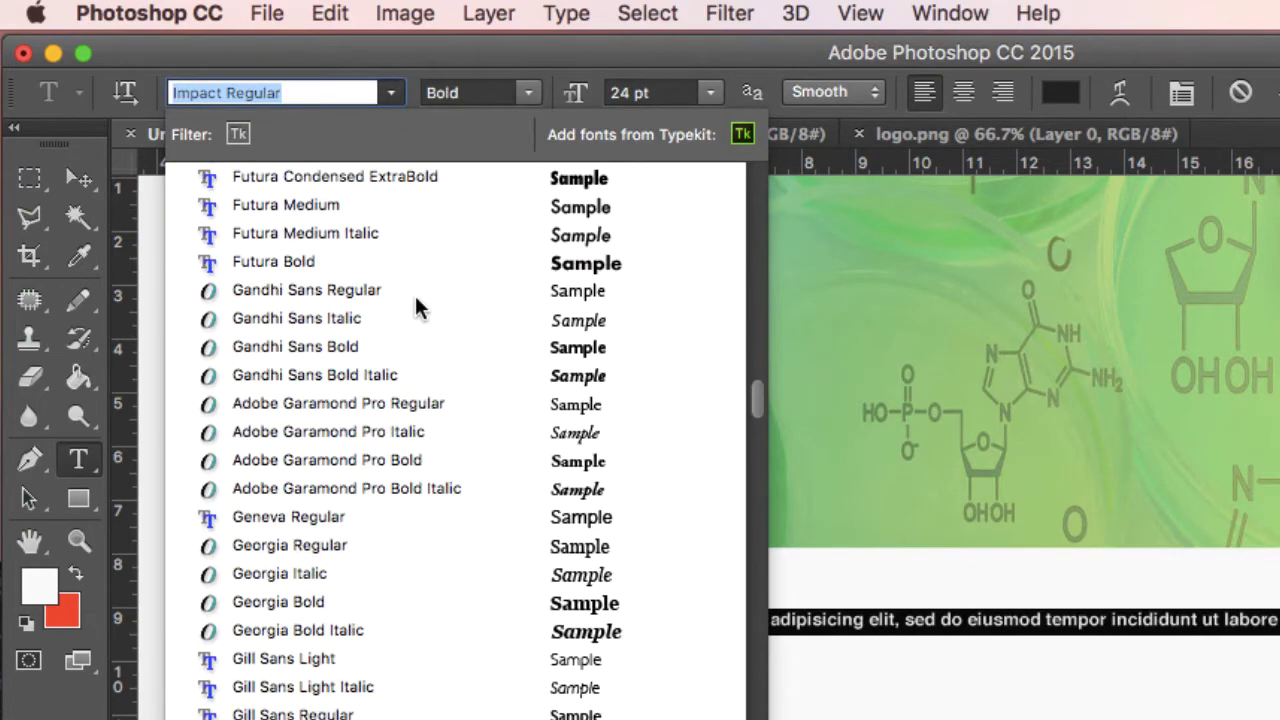
pyautogui.scroll(6, 416, 300)
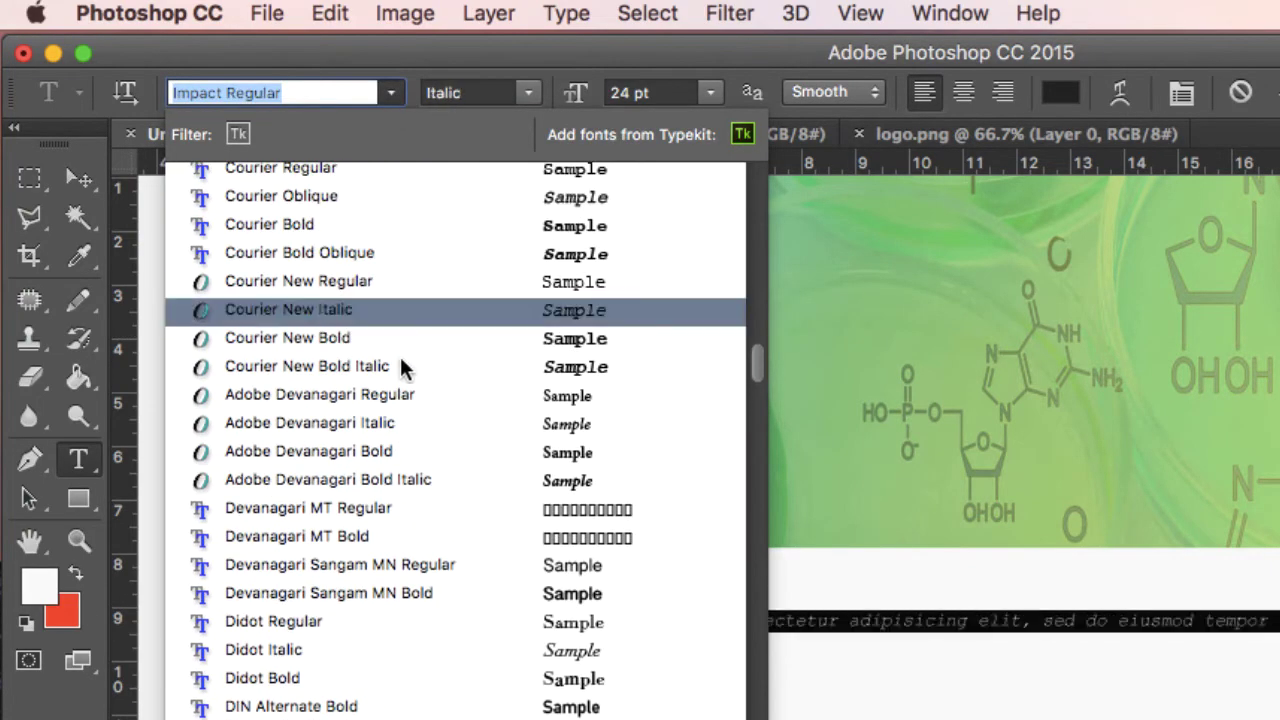
pyautogui.scroll(15, 400, 366)
pyautogui.scroll(15, 400, 357)
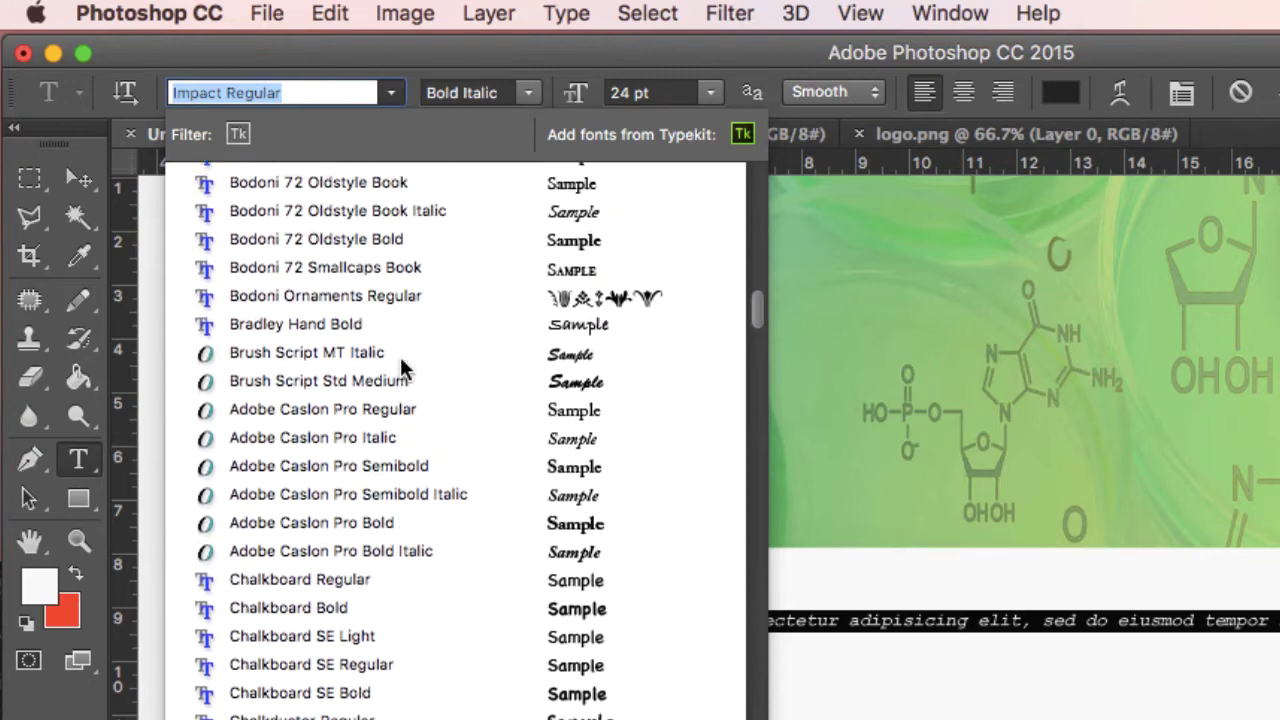
pyautogui.scroll(15, 400, 368)
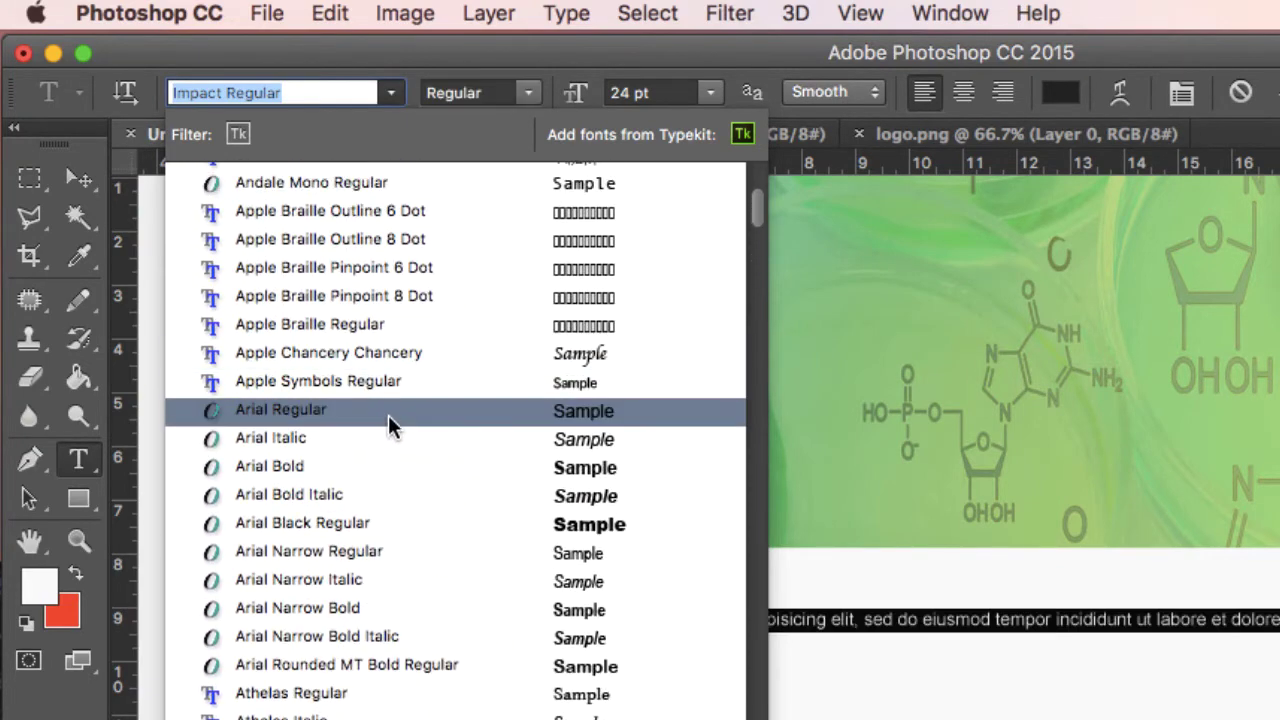
pyautogui.click(394, 414)
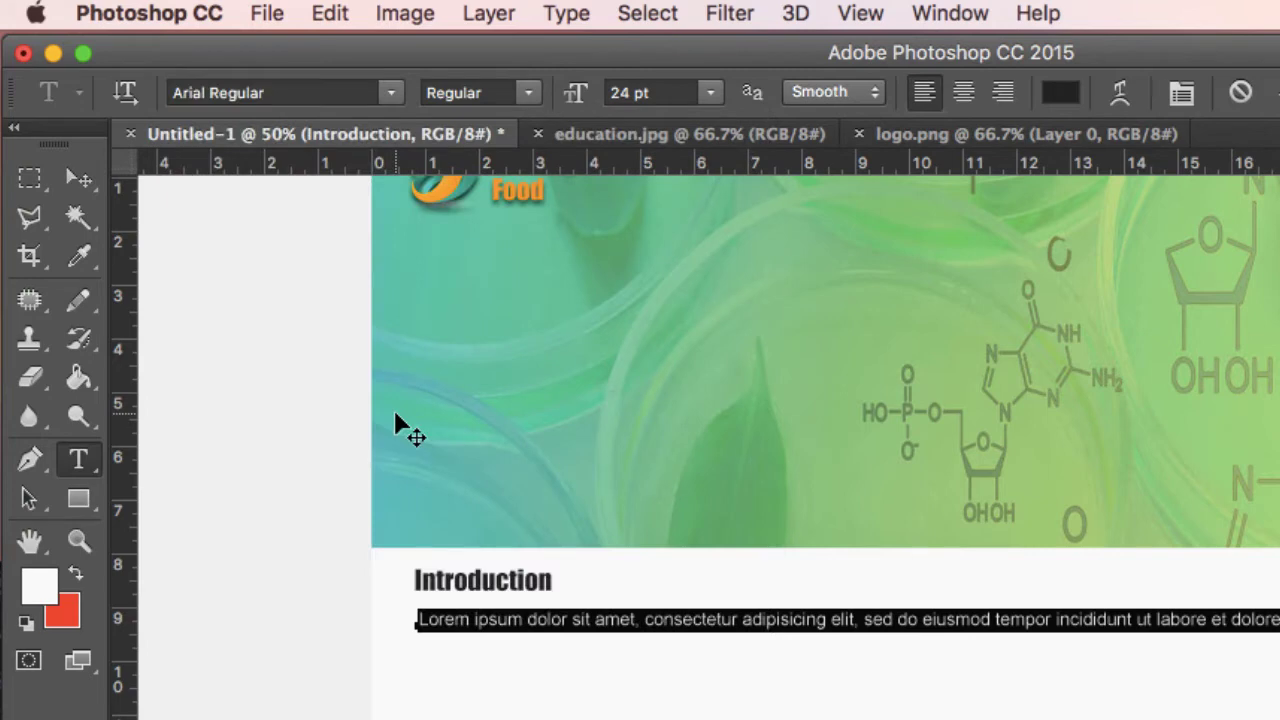
# - Break the paragraph into short lines after "amet,", "elit,", "tempor", "dolore" and "Ut enim ad"
pyautogui.click(643, 612)
pyautogui.press('Return')
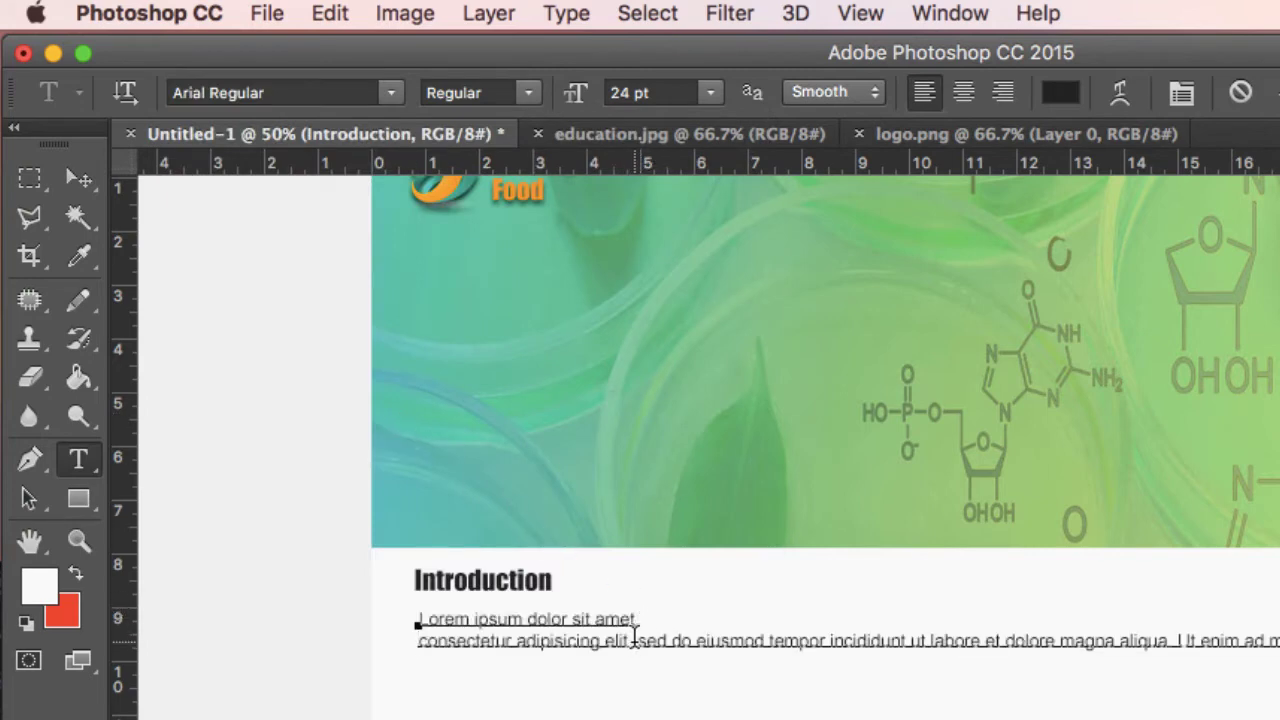
pyautogui.click(636, 641)
pyautogui.press('BackSpace')
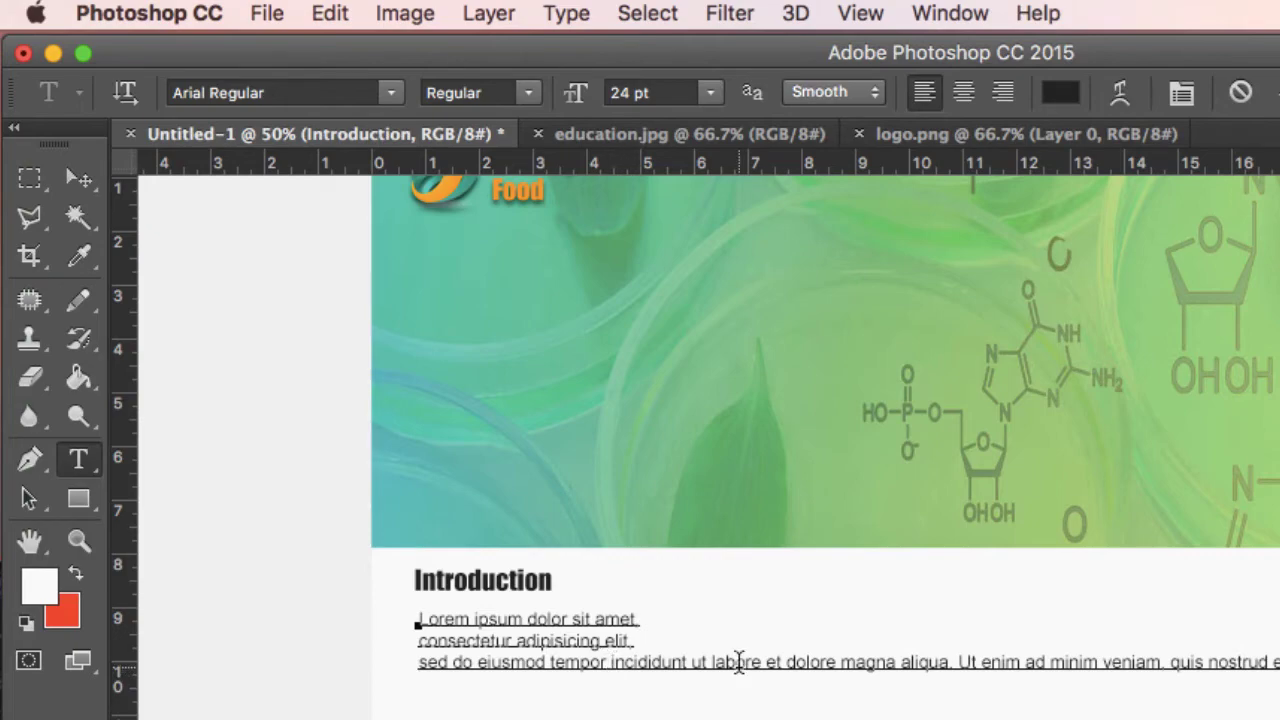
pyautogui.press('Return')
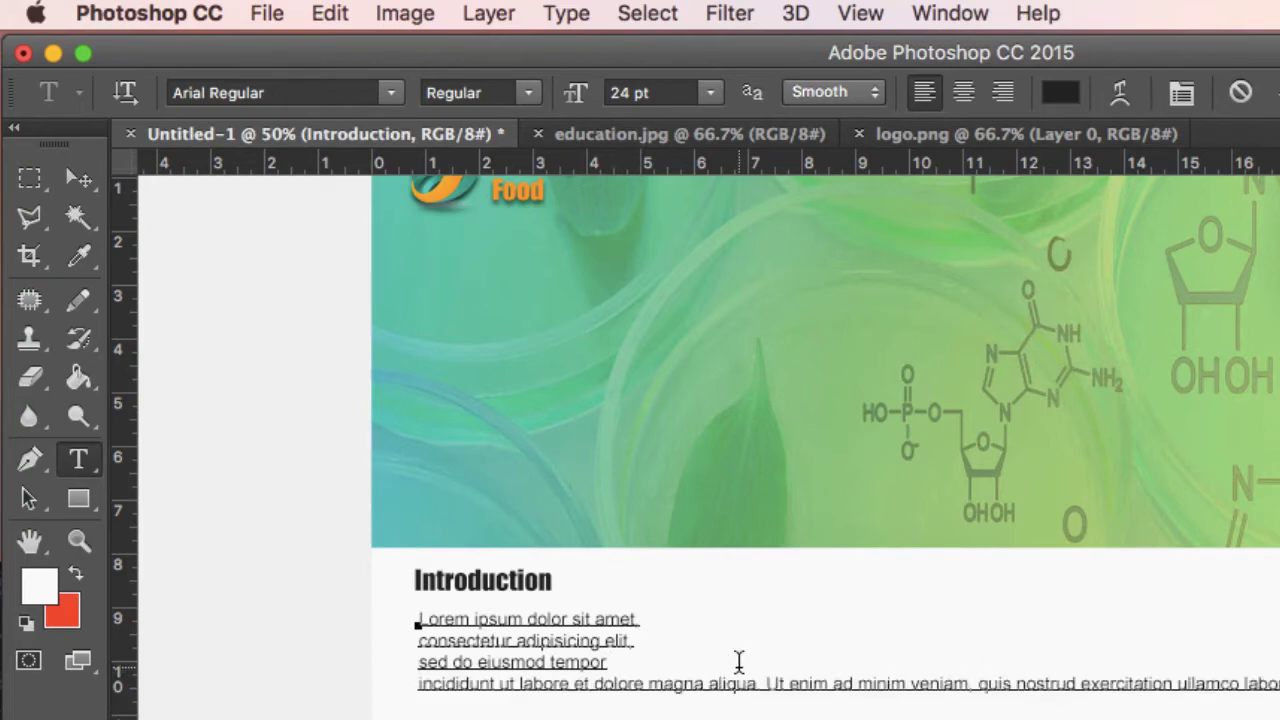
pyautogui.click(648, 683)
pyautogui.press('Return')
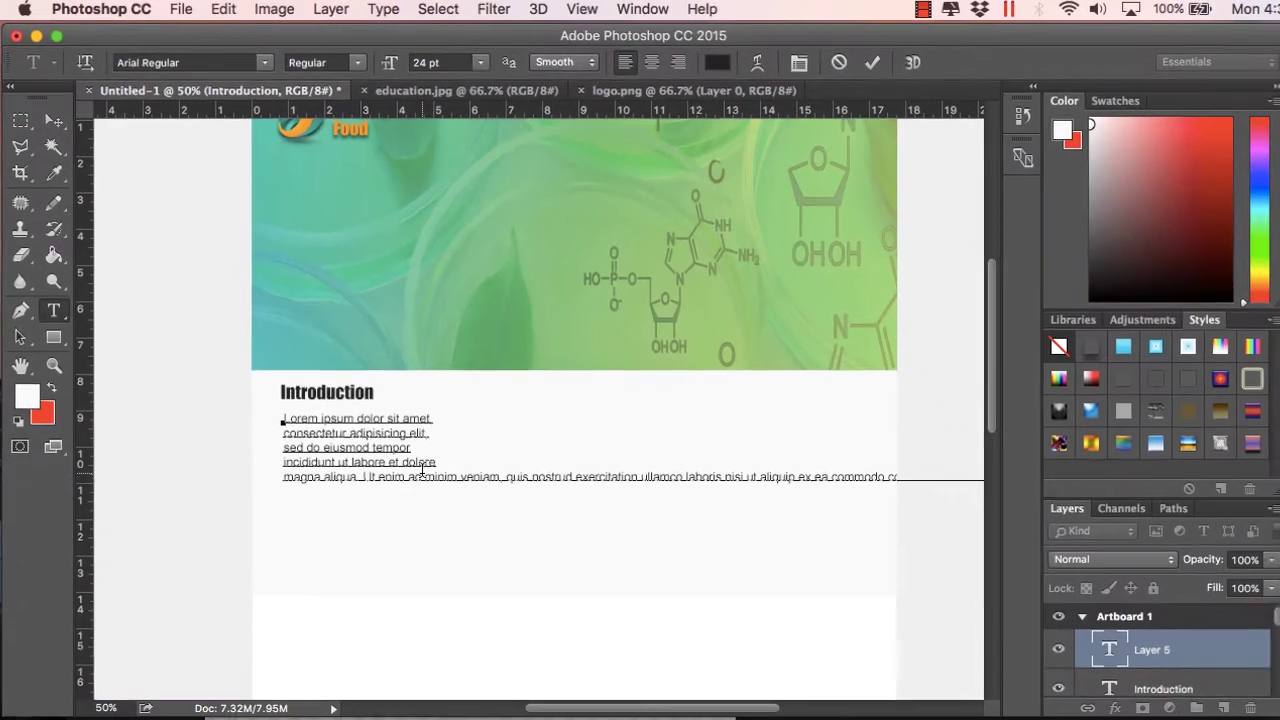
pyautogui.click(422, 476)
pyautogui.press('Return')
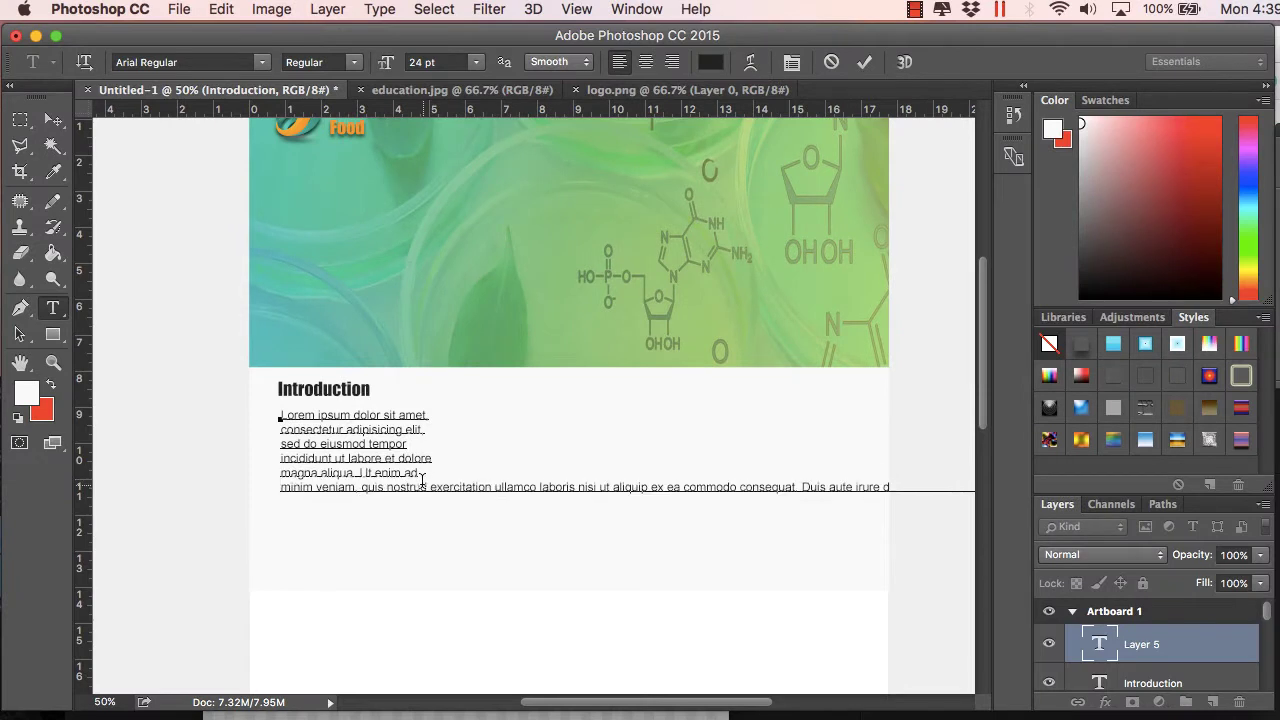
# - Add further line breaks in the paragraph after "nostrud", "laboris", "commodo", "irure", "reprehenderit in" and "cillum"
pyautogui.click(430, 488)
pyautogui.press('Return')
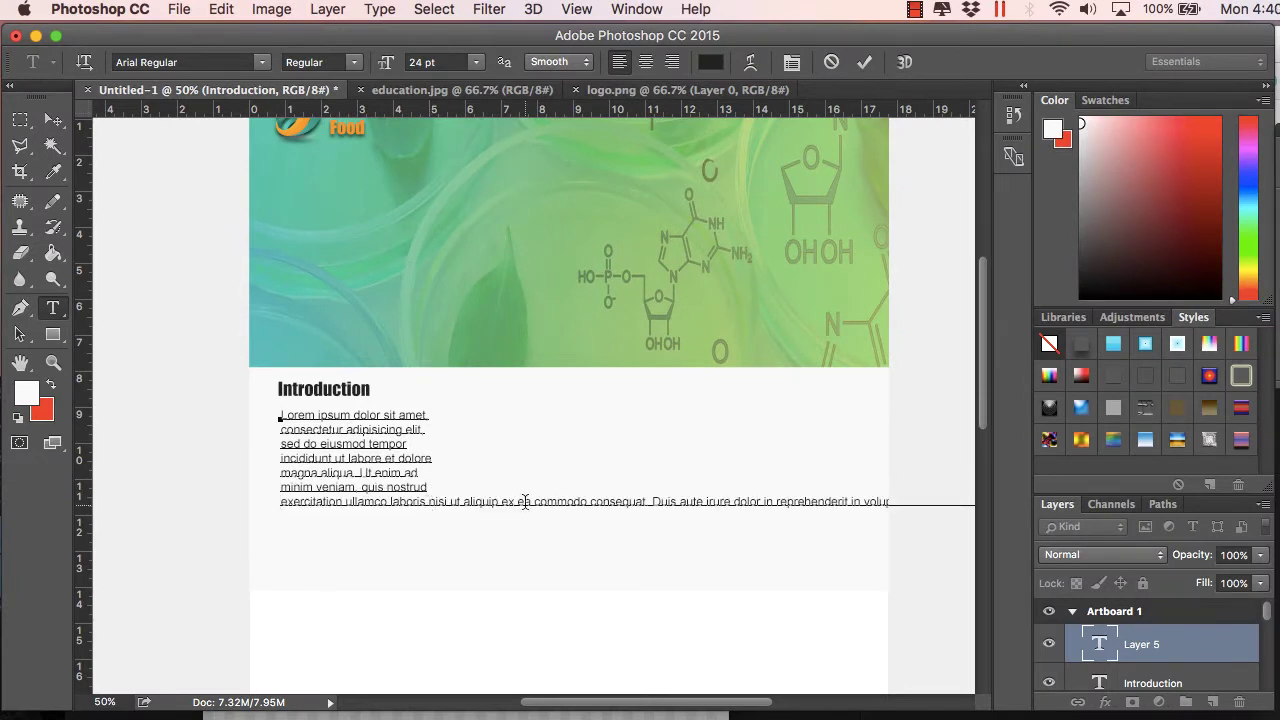
pyautogui.press('Return')
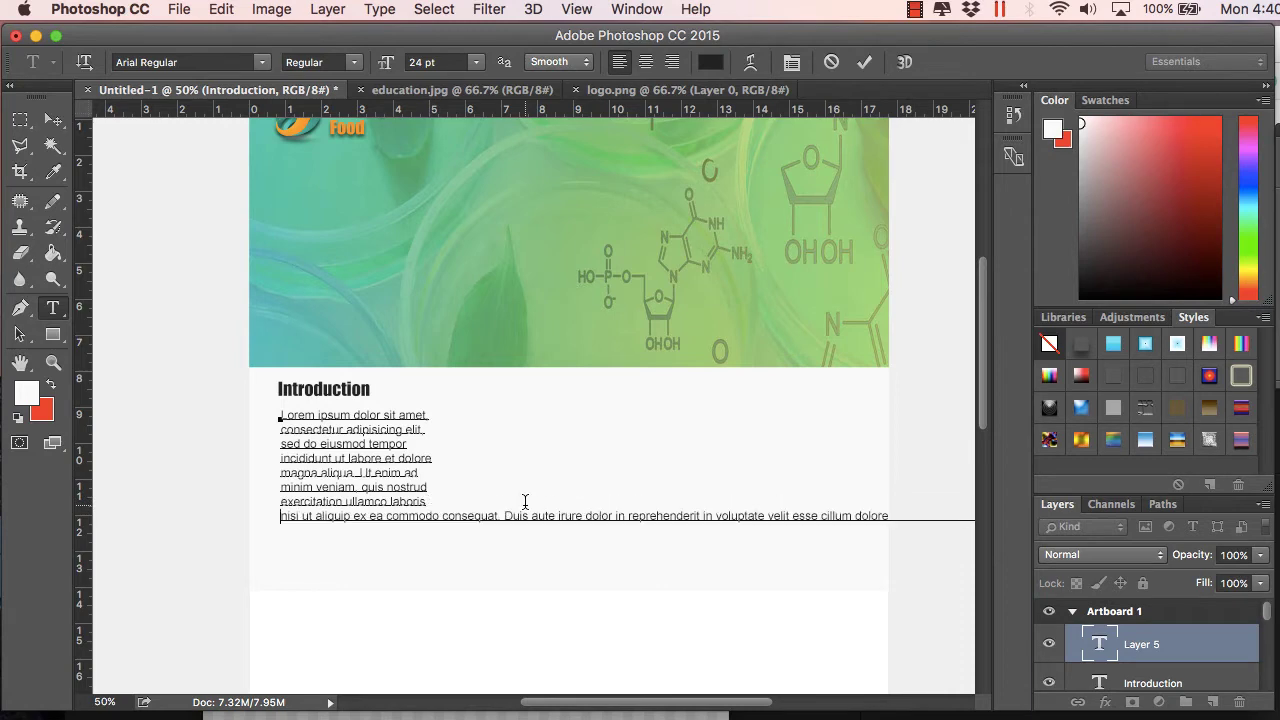
pyautogui.click(441, 516)
pyautogui.press('Return')
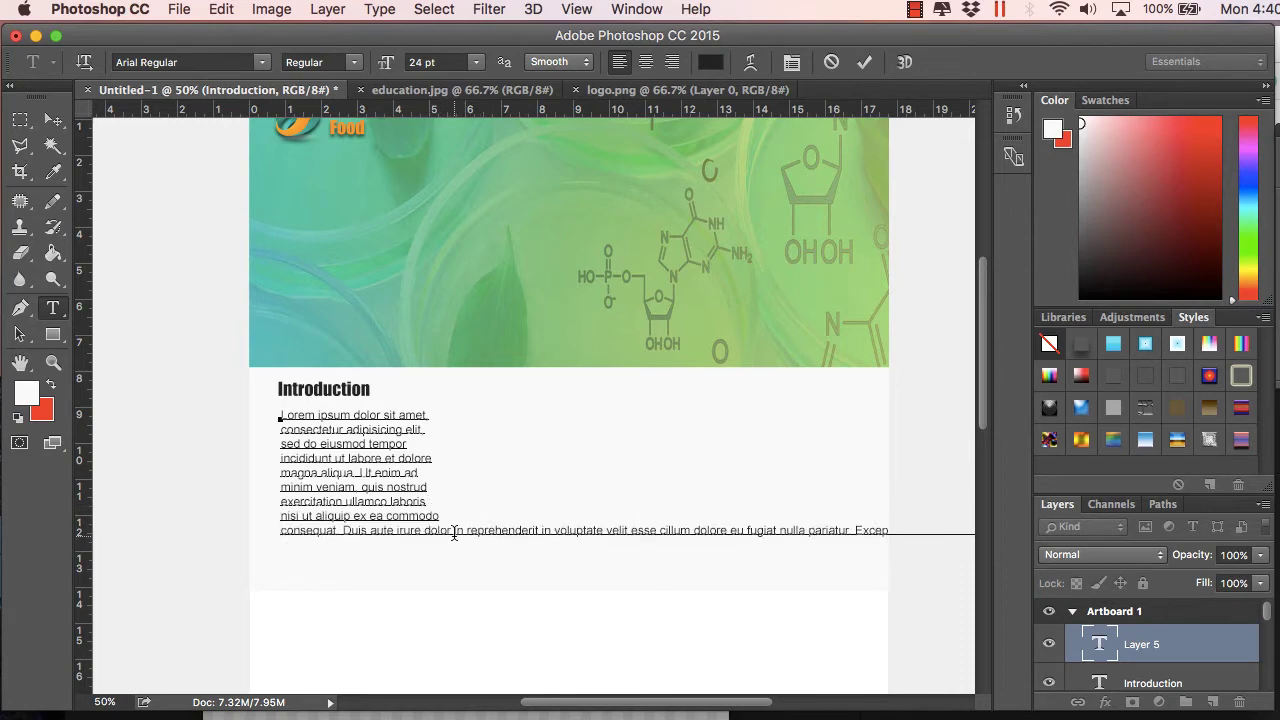
pyautogui.click(426, 531)
pyautogui.press('Return')
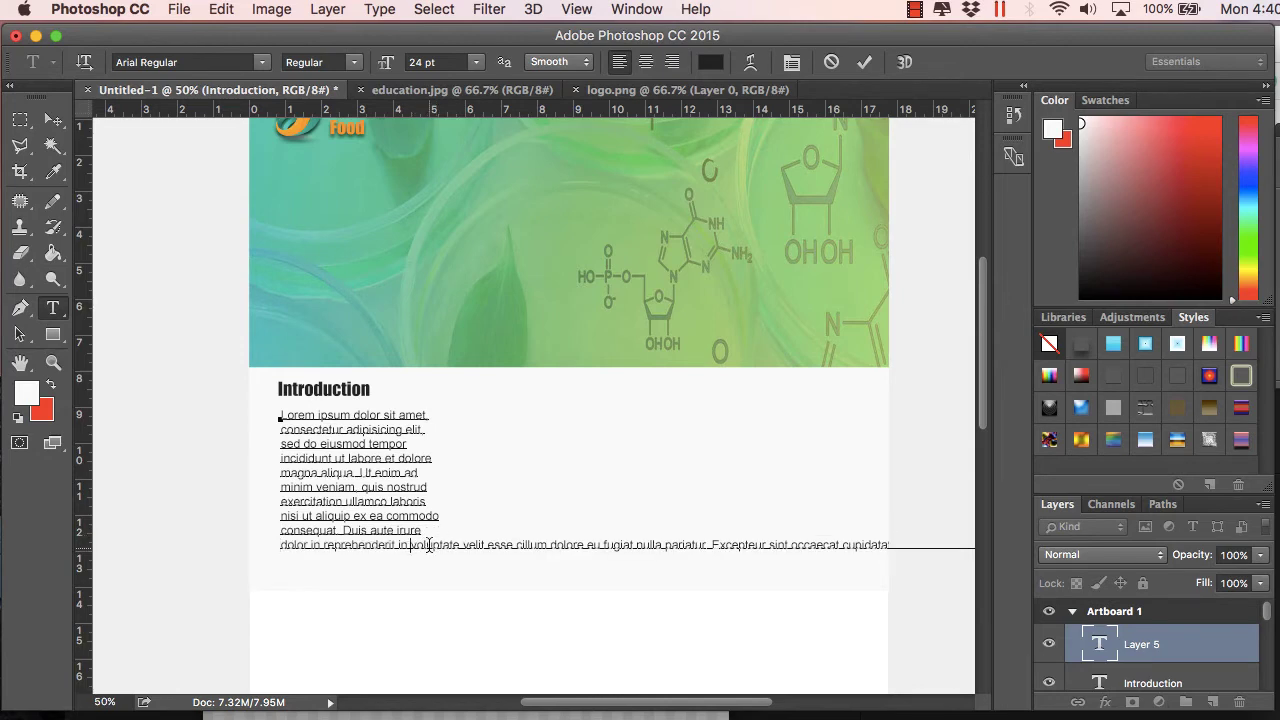
pyautogui.press('Return')
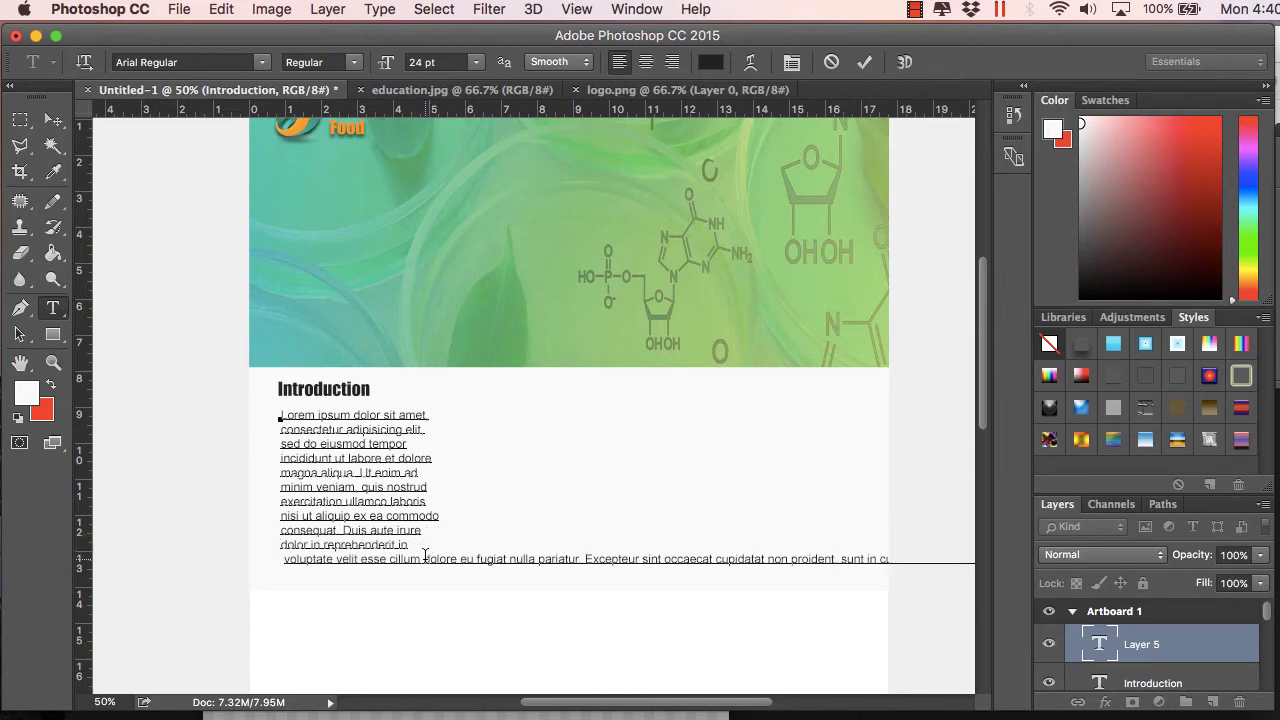
pyautogui.click(424, 559)
pyautogui.press('Return')
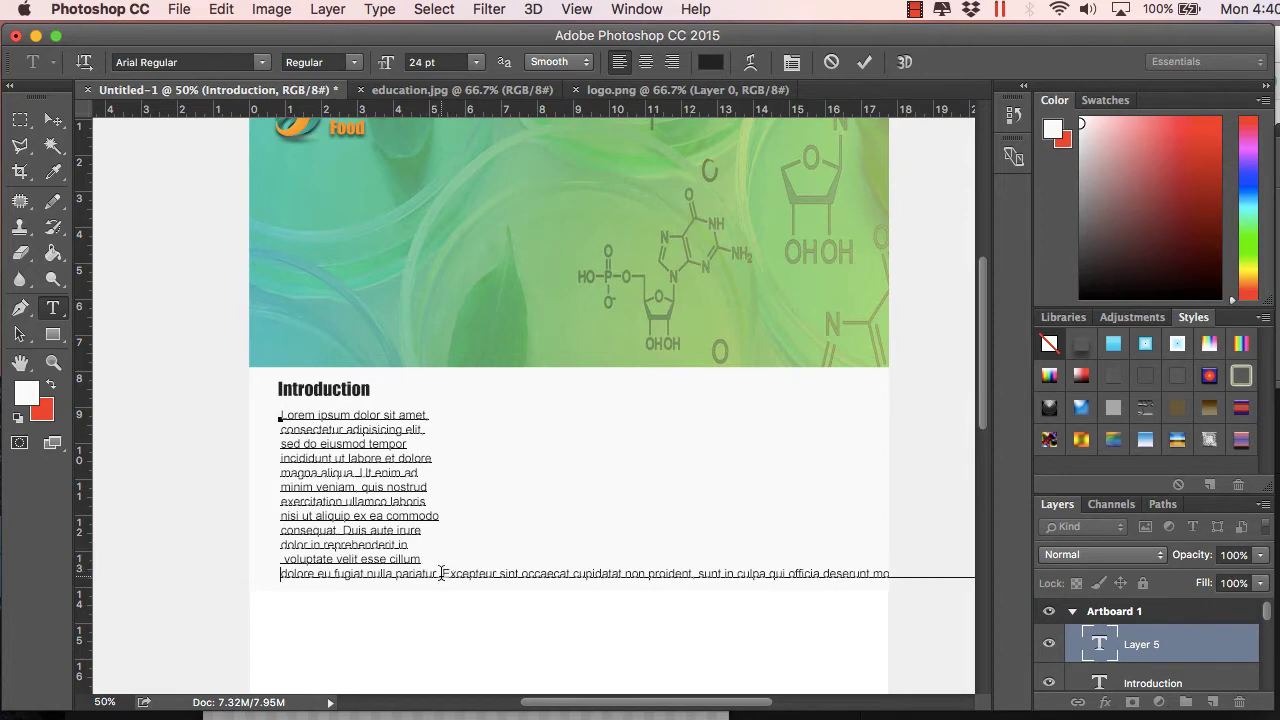
# - Delete all the excess paragraph text following "dolore eu fugiat nulla pariatur." and commit the text layer
pyautogui.moveTo(436, 573); pyautogui.dragTo(1030, 575)
pyautogui.press('BackSpace')
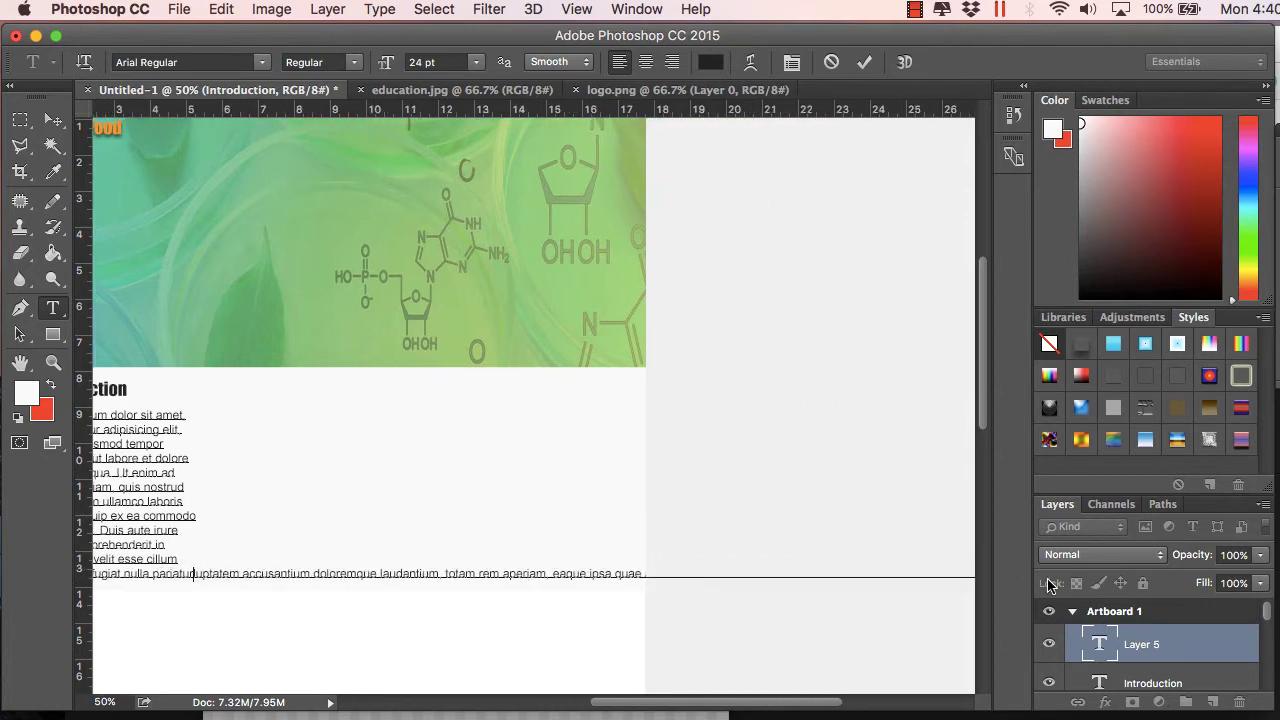
pyautogui.moveTo(194, 570); pyautogui.dragTo(1210, 615)
pyautogui.press('BackSpace')
pyautogui.hscroll(-15, 717, 643)
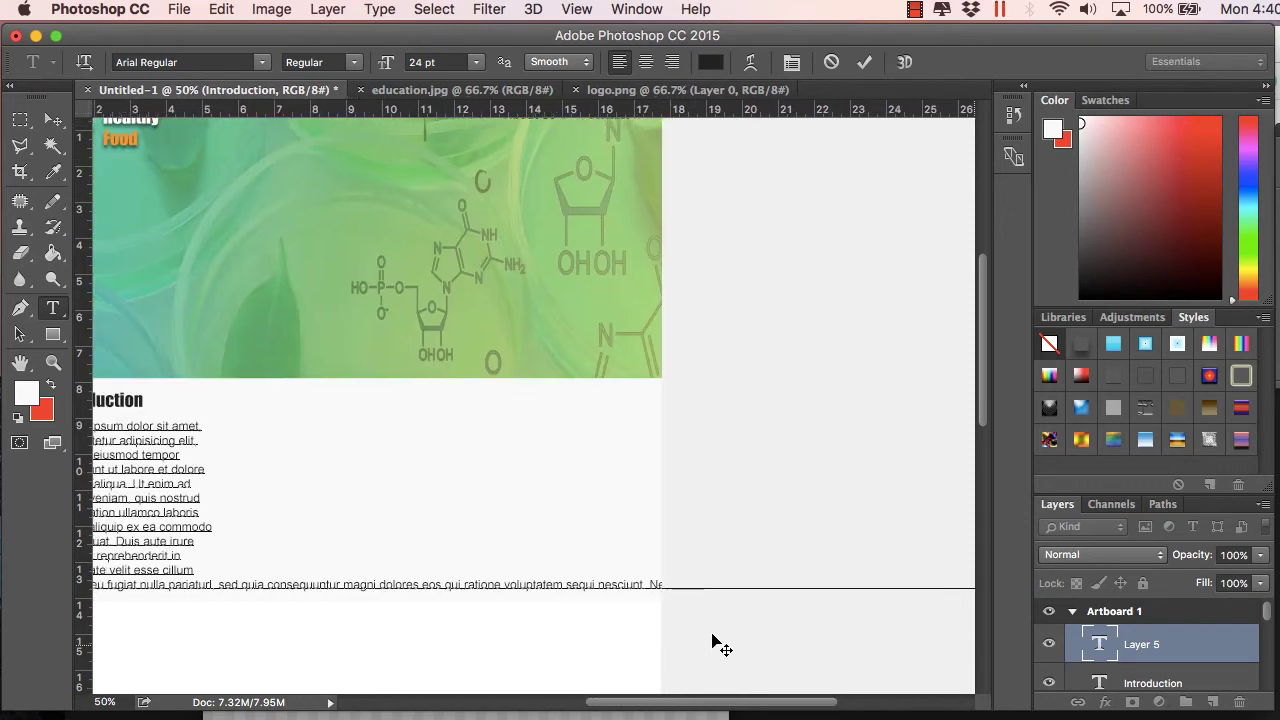
pyautogui.hscroll(-15, 565, 598)
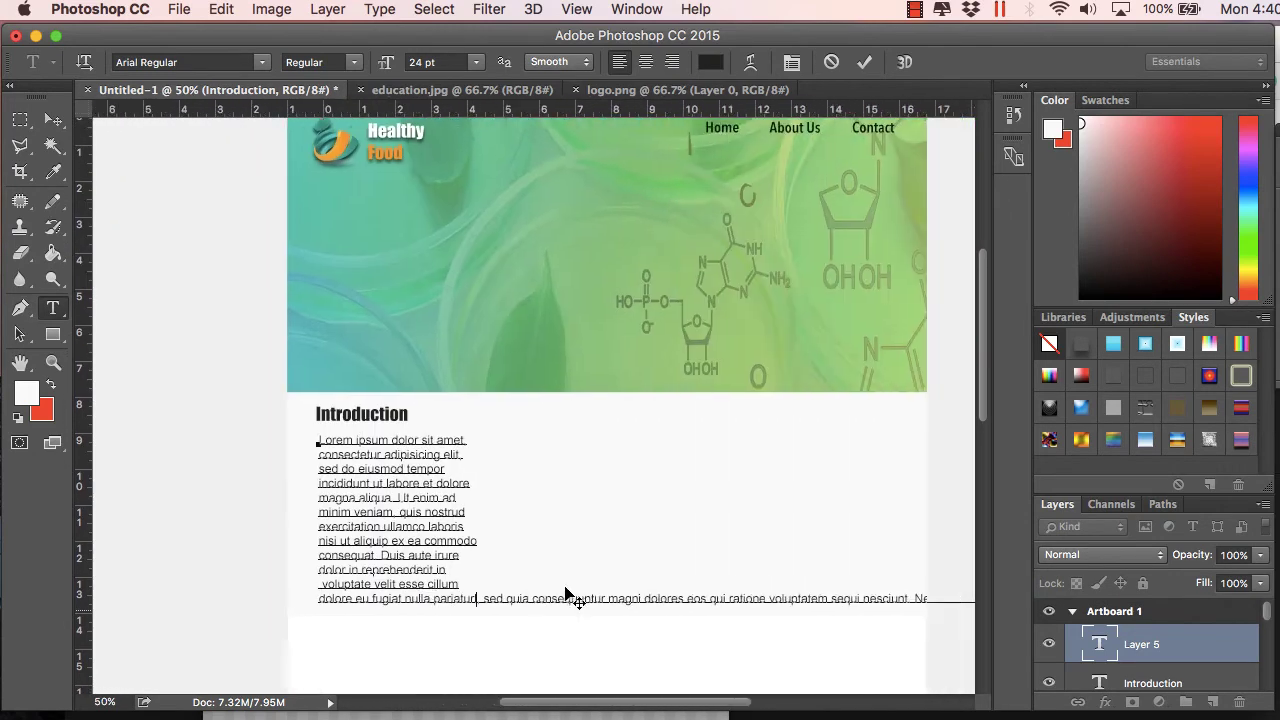
pyautogui.moveTo(364, 568); pyautogui.dragTo(1125, 611)
pyautogui.press('BackSpace')
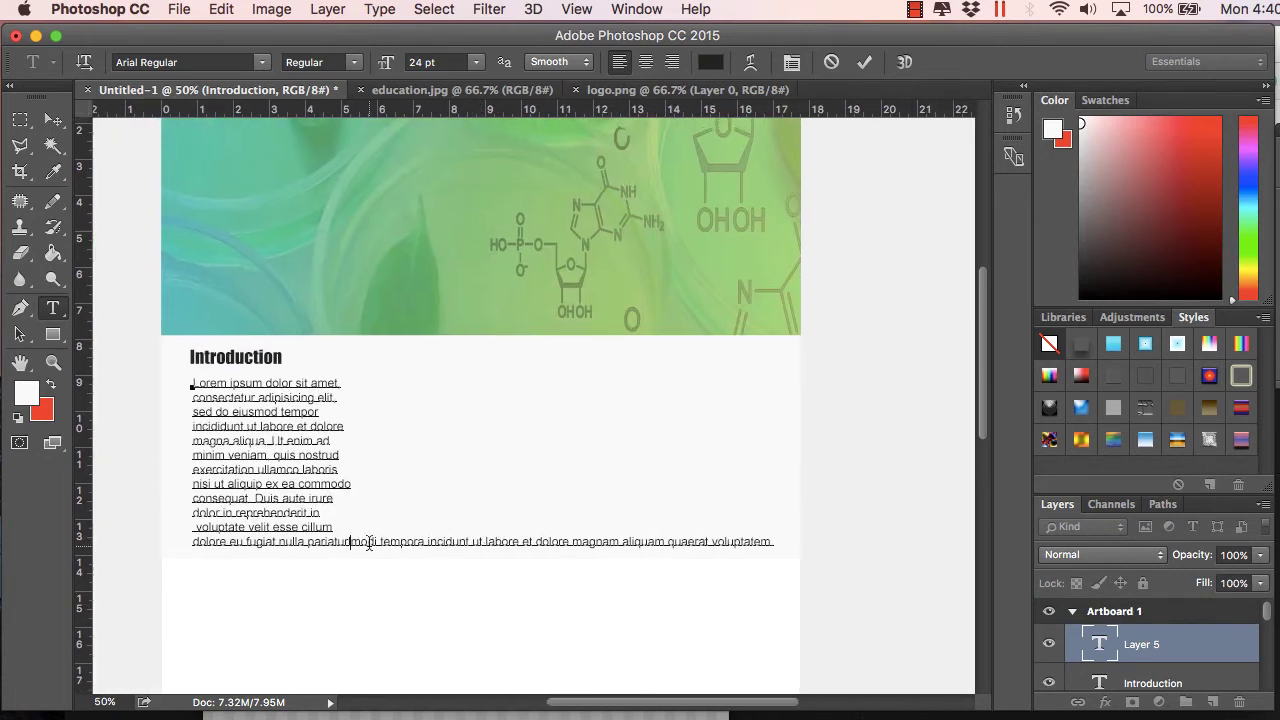
pyautogui.moveTo(348, 537); pyautogui.dragTo(786, 546)
pyautogui.press('BackSpace')
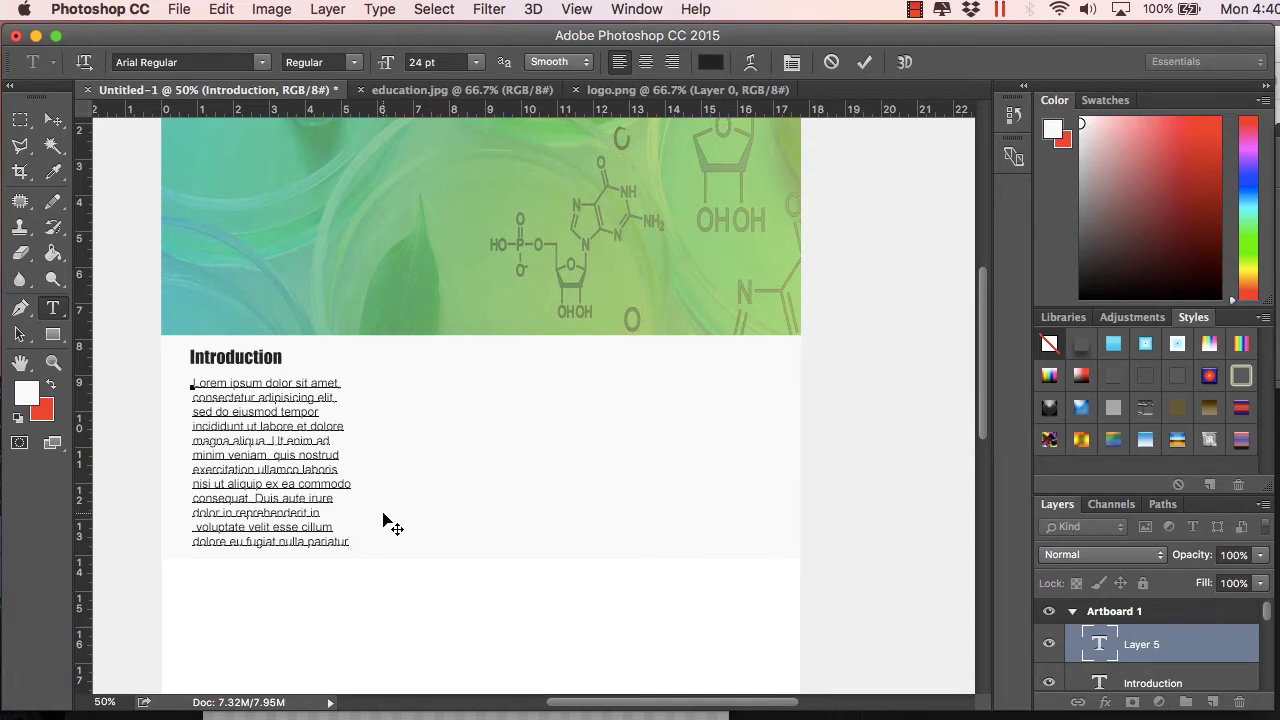
pyautogui.click(53, 120)
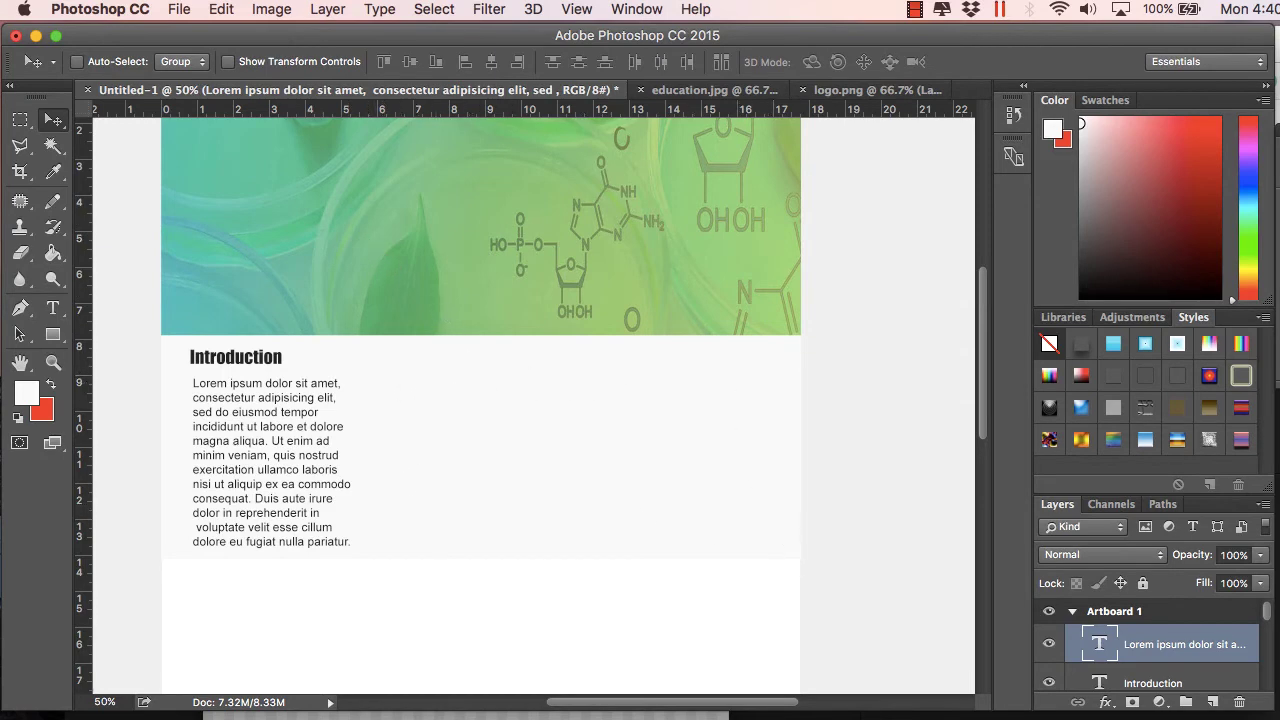
# - Switch to Chrome and search Google Images for "healthy food"
pyautogui.press('super+Tab')
pyautogui.scroll(5, 649, 340)
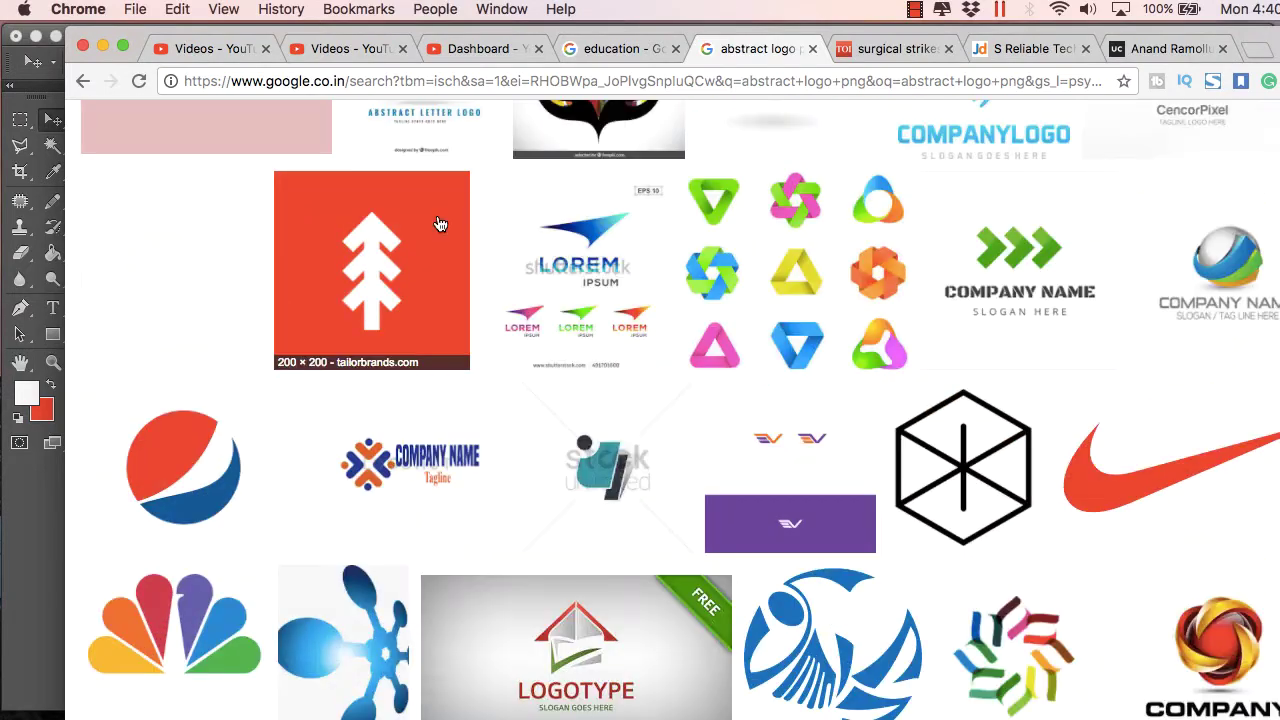
pyautogui.scroll(15, 412, 205)
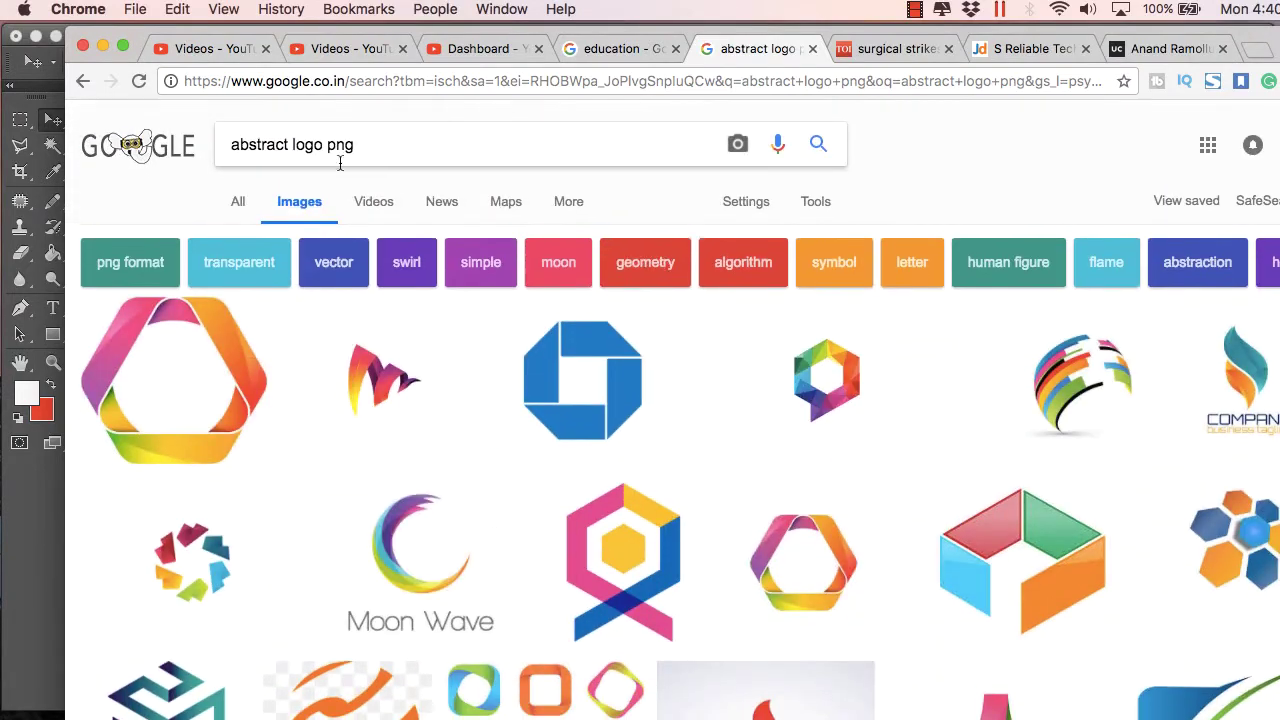
pyautogui.moveTo(372, 142); pyautogui.dragTo(200, 133)
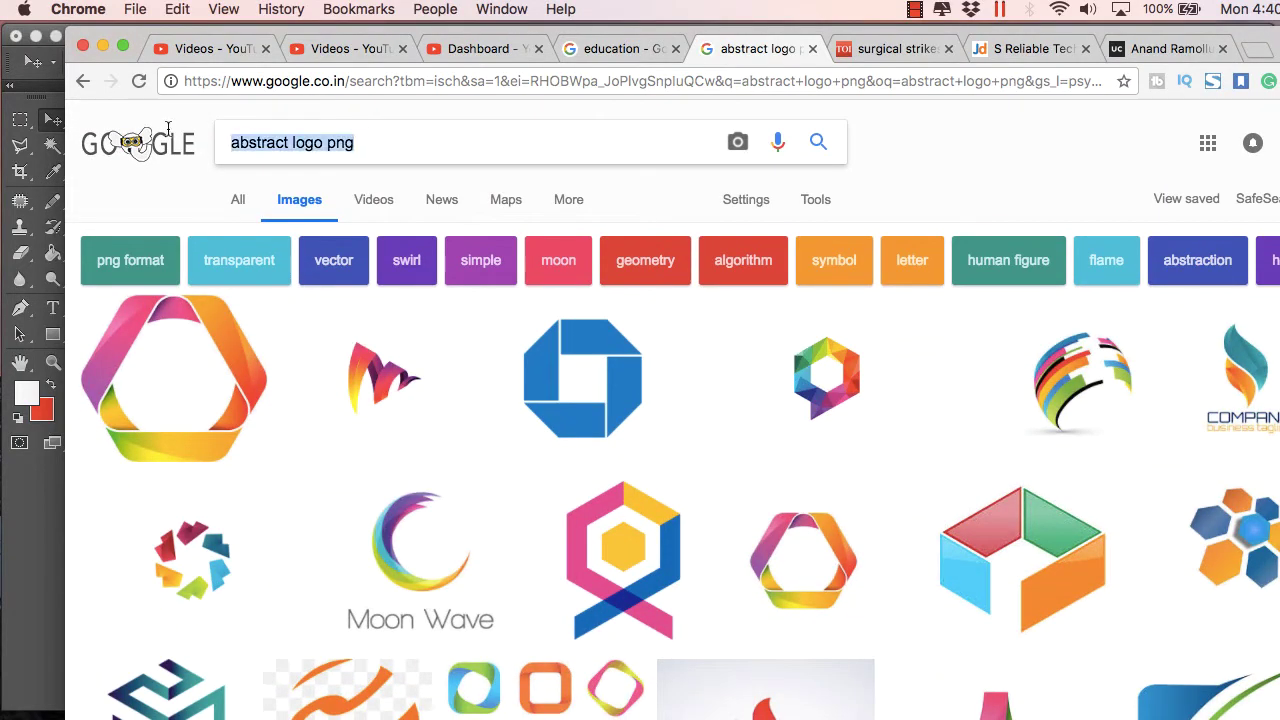
pyautogui.write('healthy food')
pyautogui.press('Return')
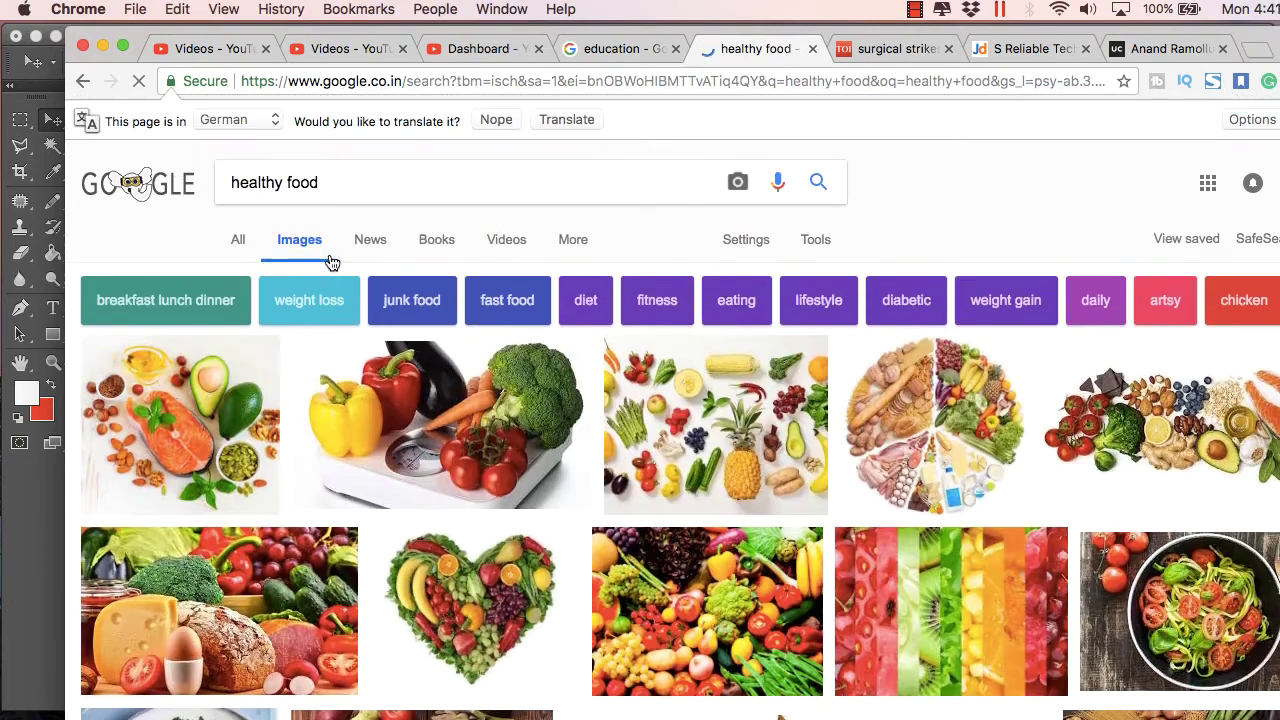
# - Try to open the striped fruit image from the search results at full size
pyautogui.scroll(-4, 456, 366)
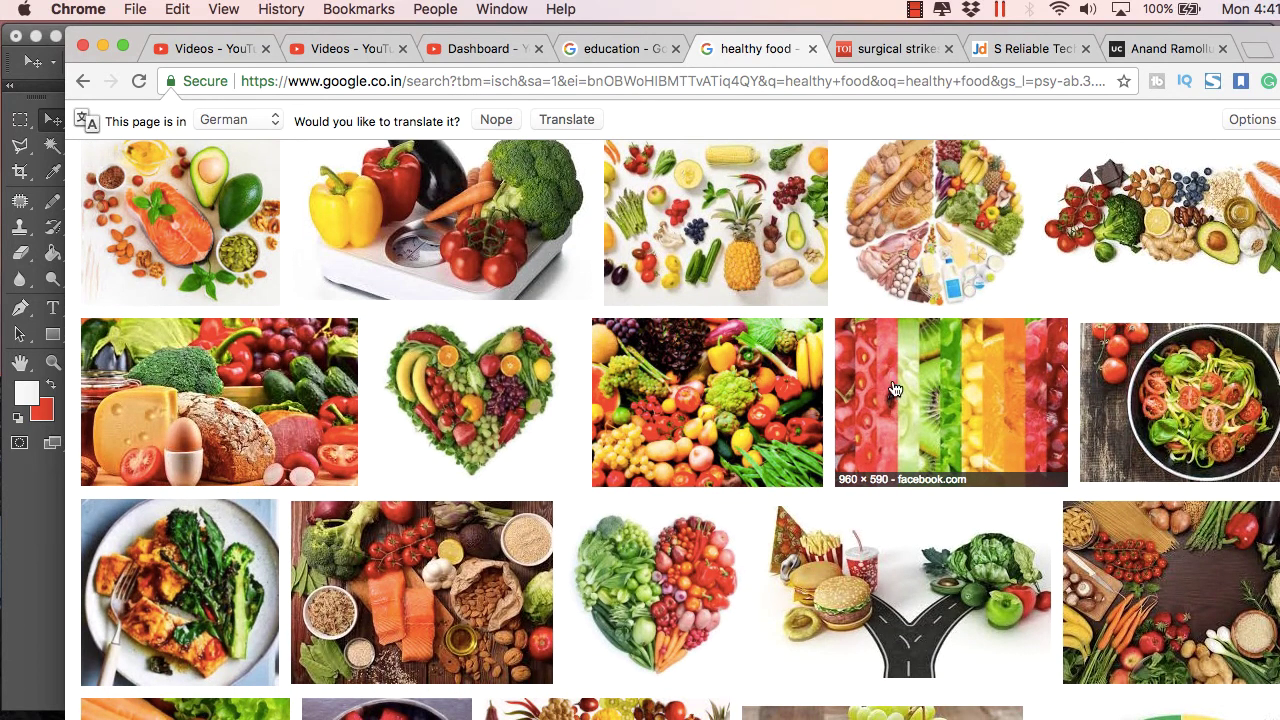
pyautogui.scroll(-2, 797, 412)
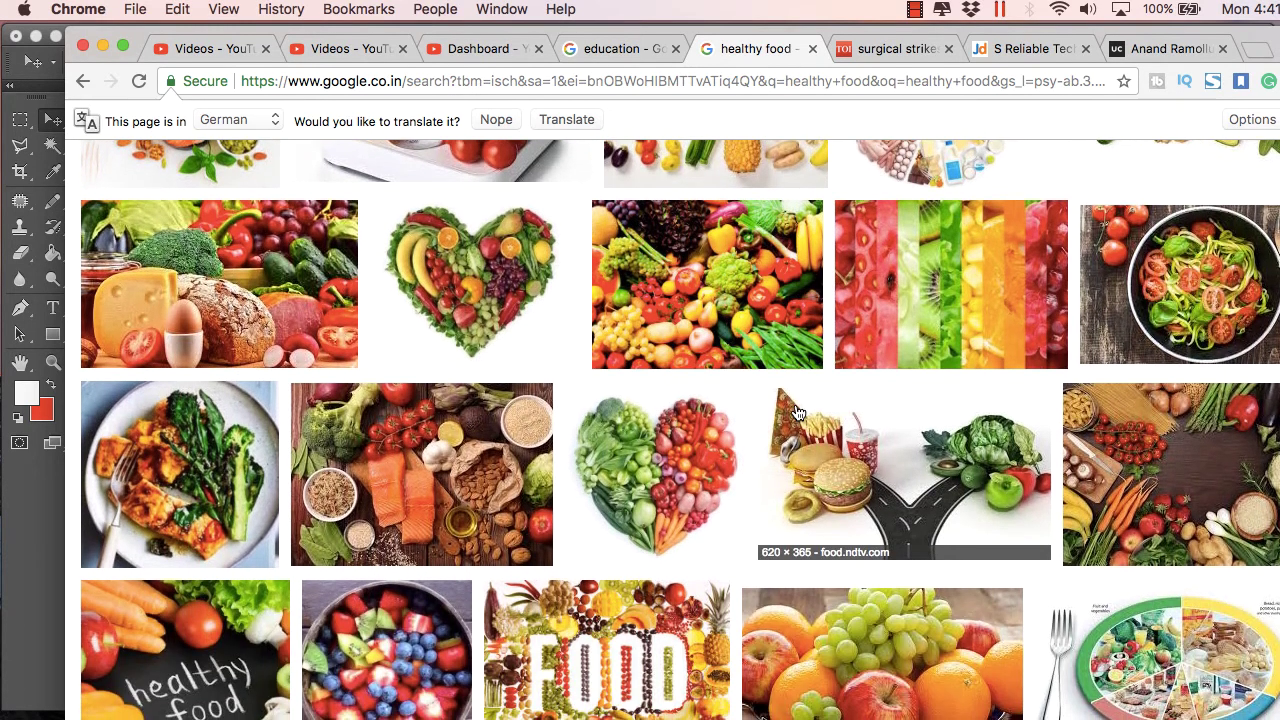
pyautogui.click(880, 340)
pyautogui.click(983, 441)
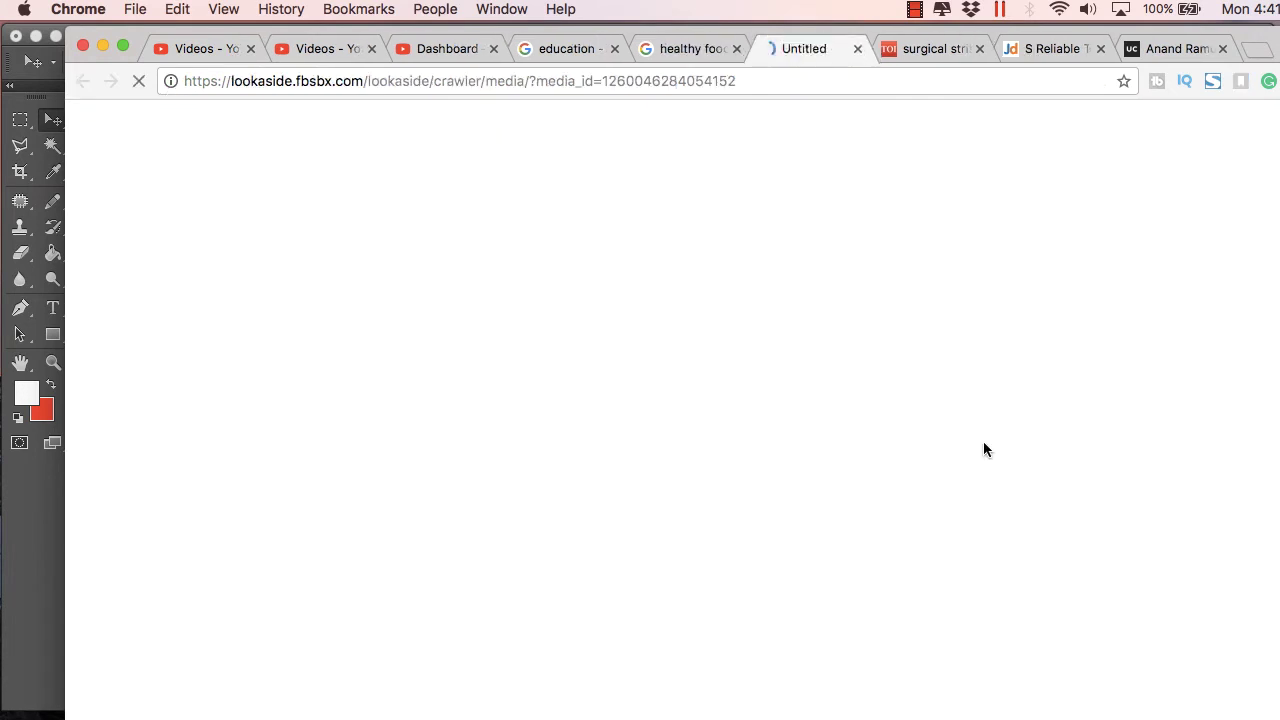
pyautogui.click(700, 48)
# - Open the mixed fruit and vegetables image from iSkinCareReviews.com at full size and save it to the Desktop as a JPEG named "f"
pyautogui.click(708, 208)
pyautogui.click(986, 447)
pyautogui.rightClick(690, 321)
pyautogui.click(748, 367)
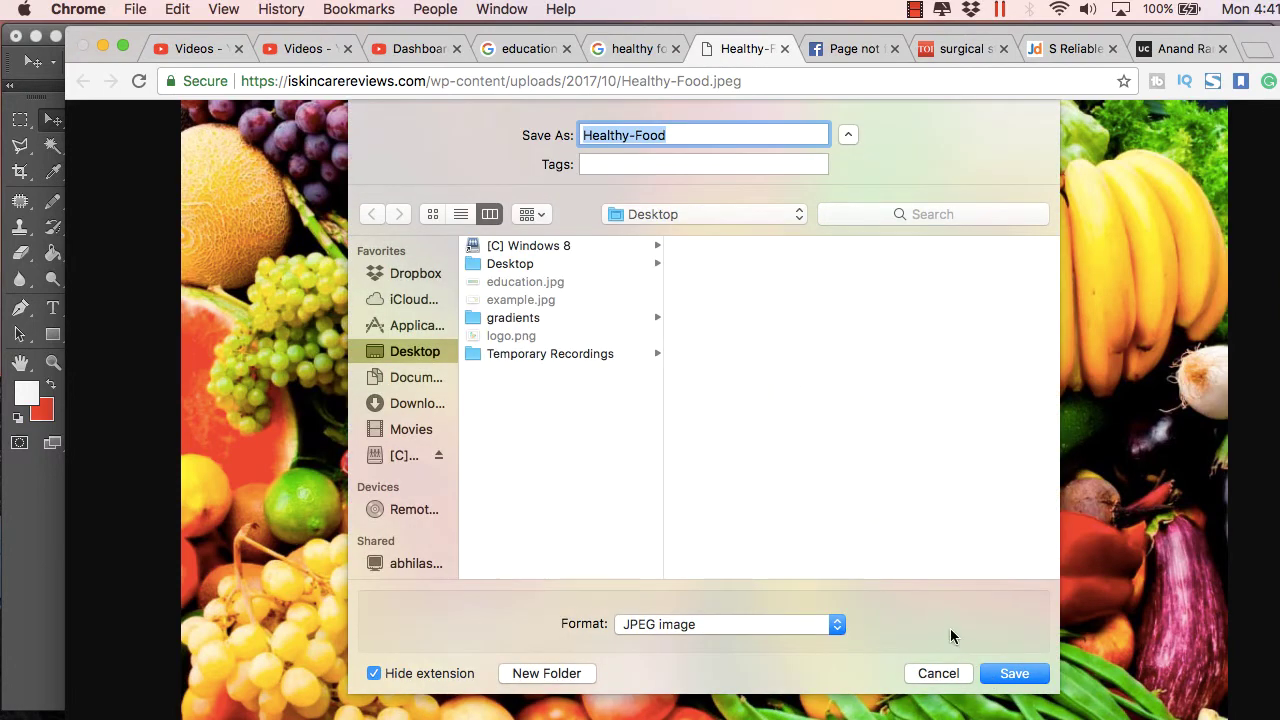
pyautogui.write('f')
pyautogui.click(1038, 676)
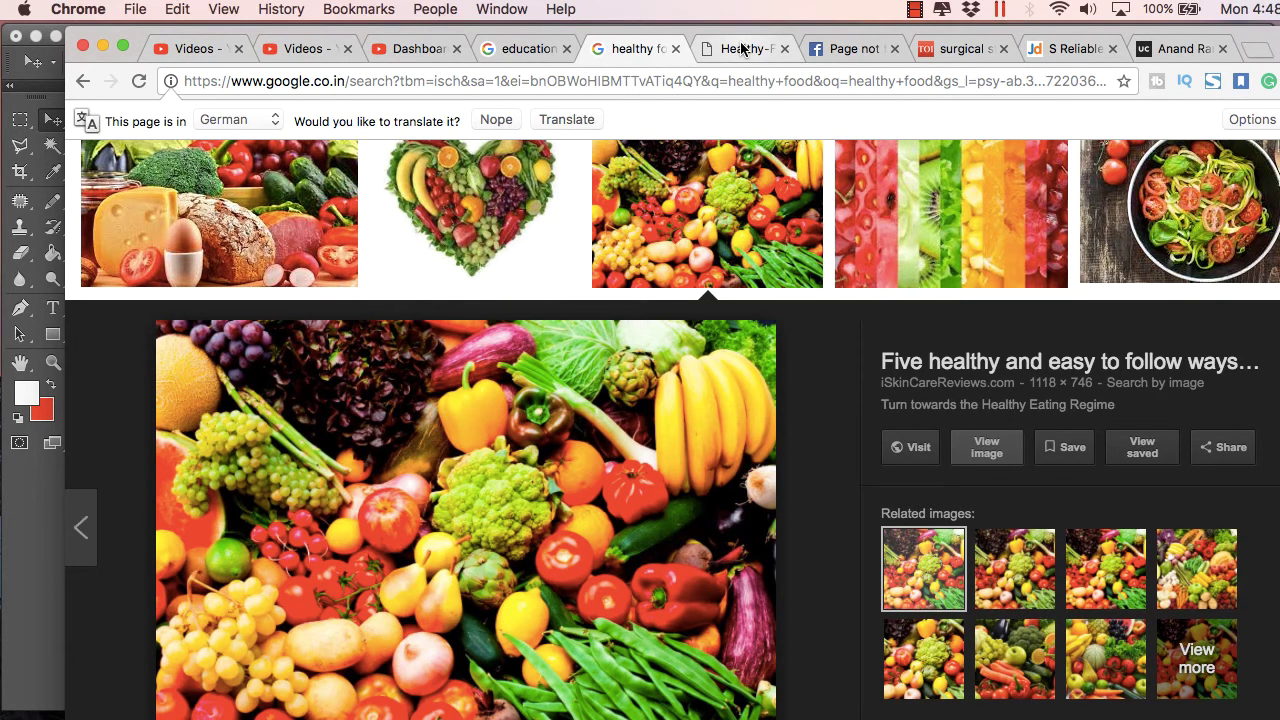
# - Open food.jpeg from the Desktop in Chrome, minimize that window and return to Photoshop
pyautogui.click(737, 49)
pyautogui.press('super+Tab')
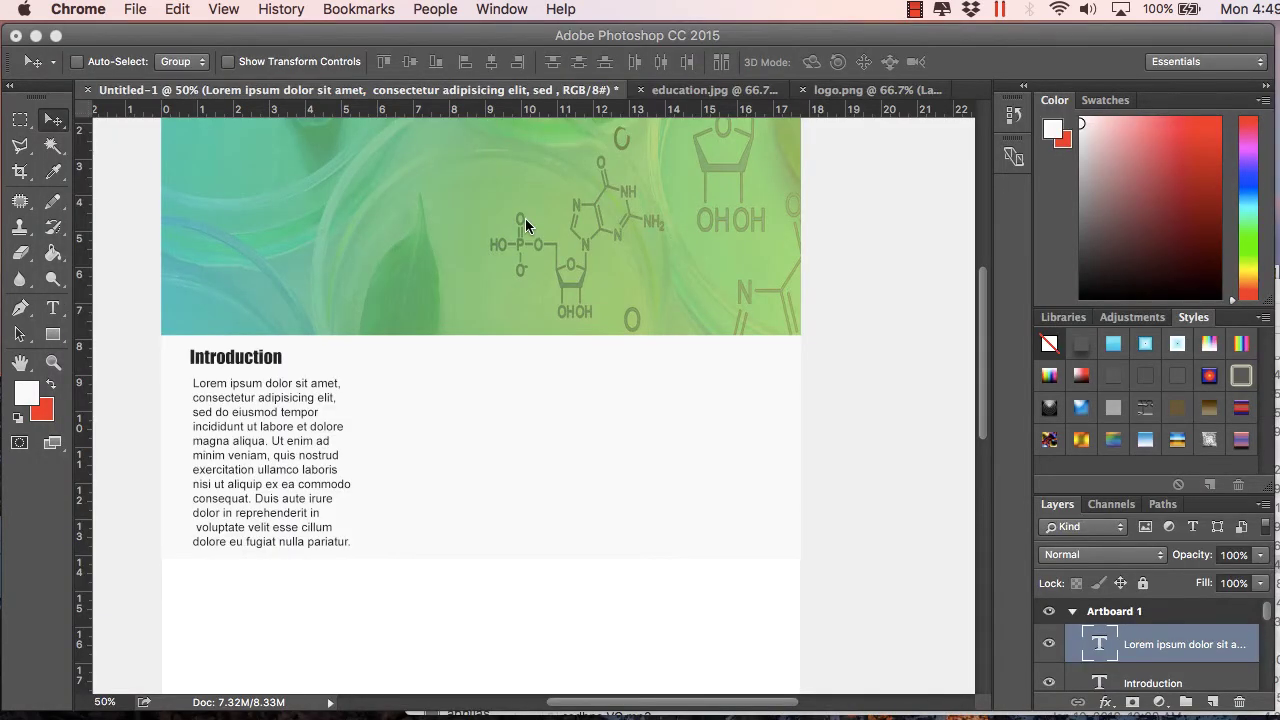
pyautogui.click(138, 12)
pyautogui.click(147, 108)
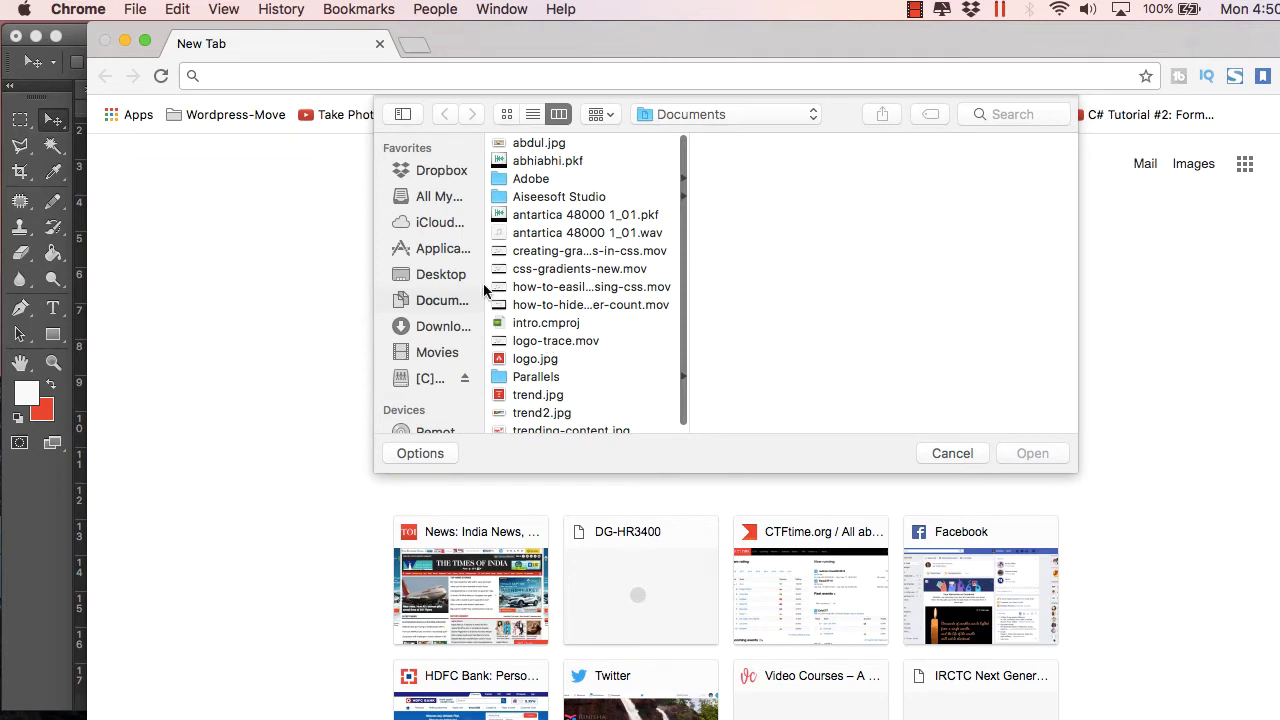
pyautogui.click(440, 274)
pyautogui.click(570, 215)
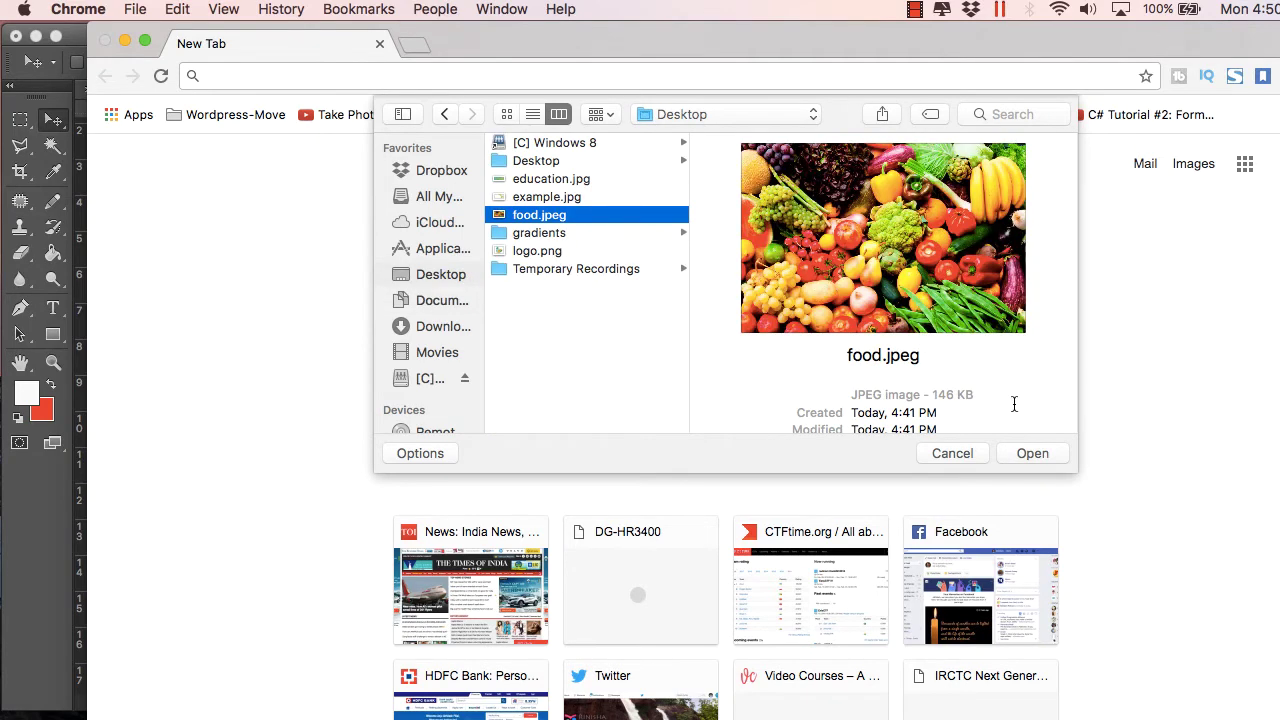
pyautogui.click(1022, 453)
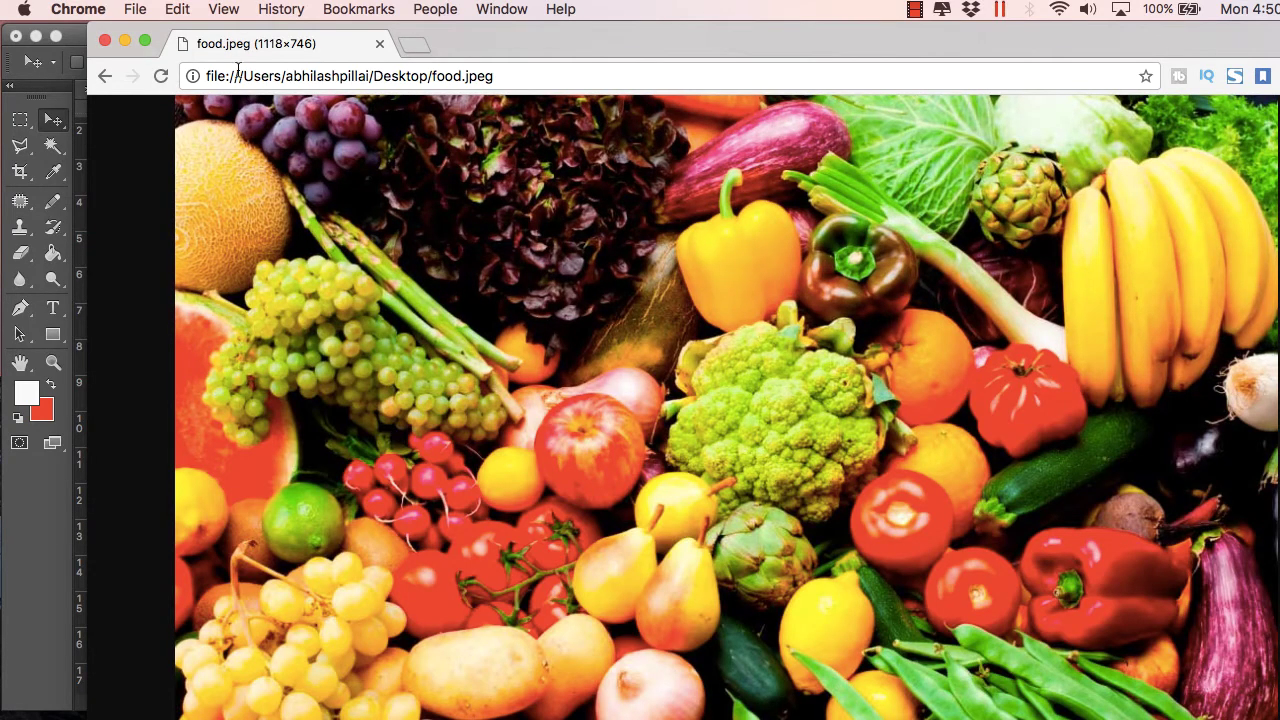
pyautogui.click(124, 40)
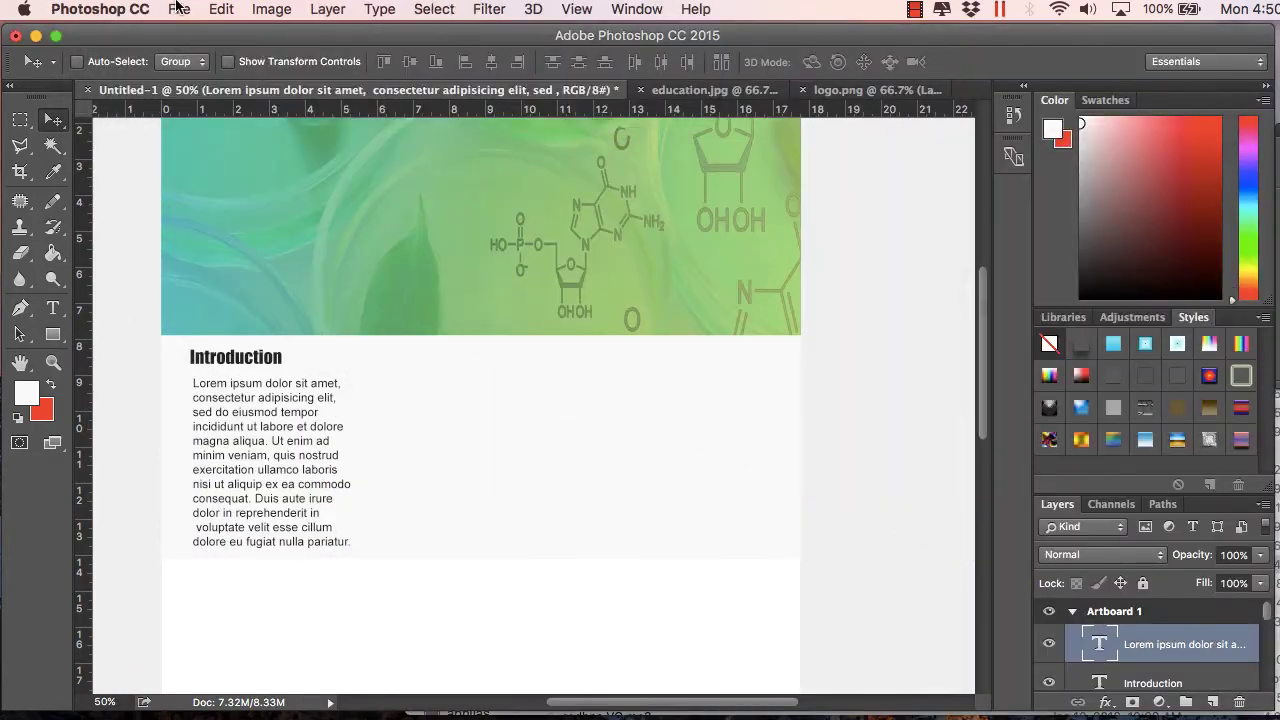
# - Open food.jpeg from the Desktop in Photoshop
pyautogui.click(178, 9)
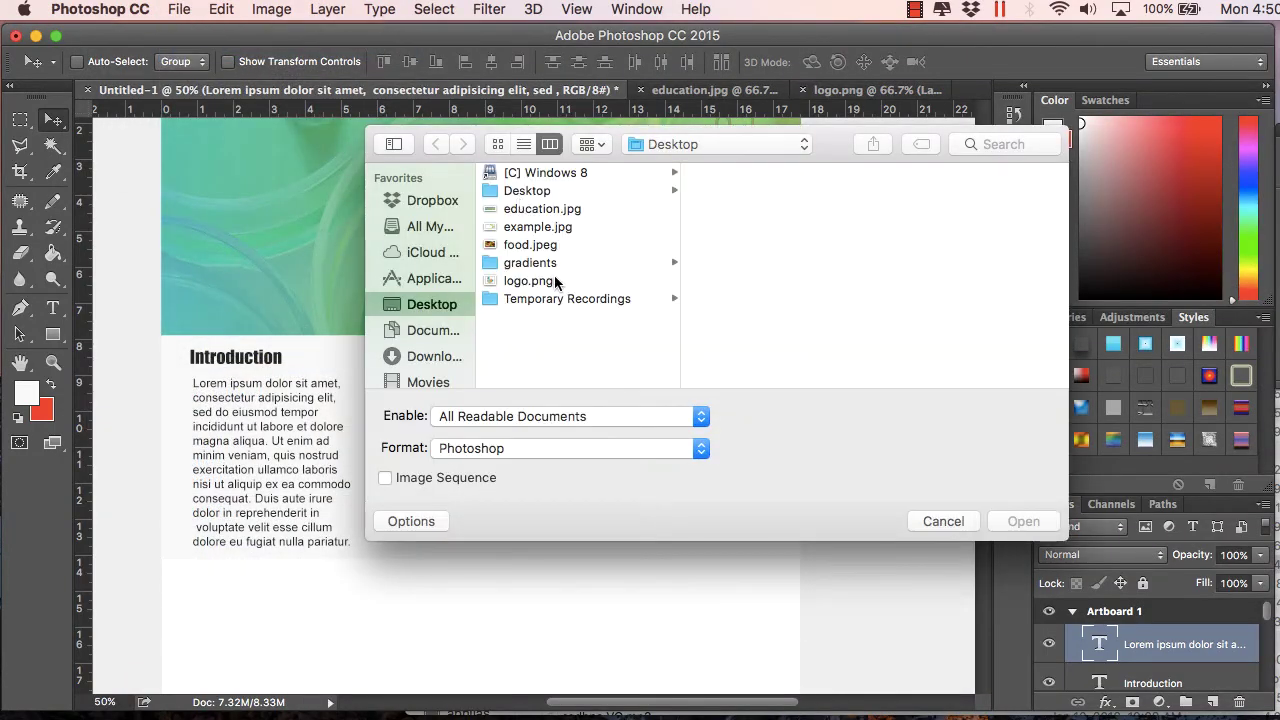
pyautogui.click(545, 245)
pyautogui.click(1020, 521)
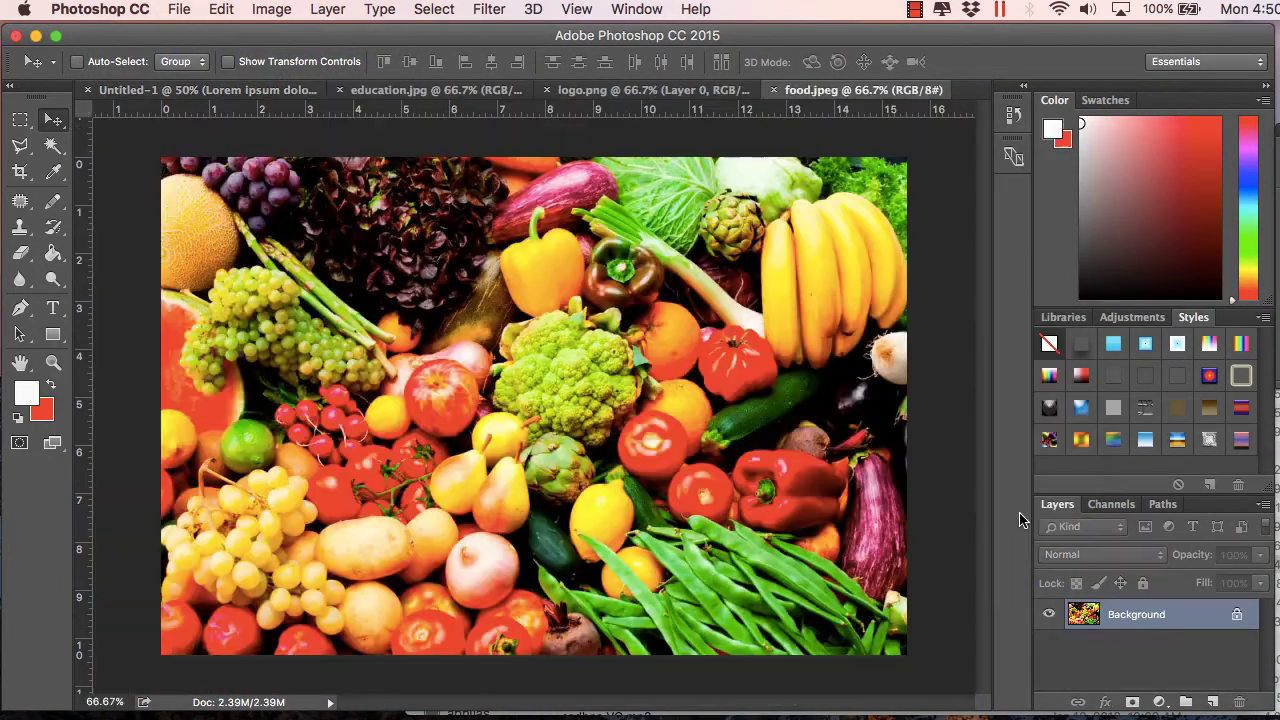
# - Copy the whole food image into the Untitled-1 mockup and show the pasted layer's transform controls
pyautogui.press('super+a')
pyautogui.press('super+c')
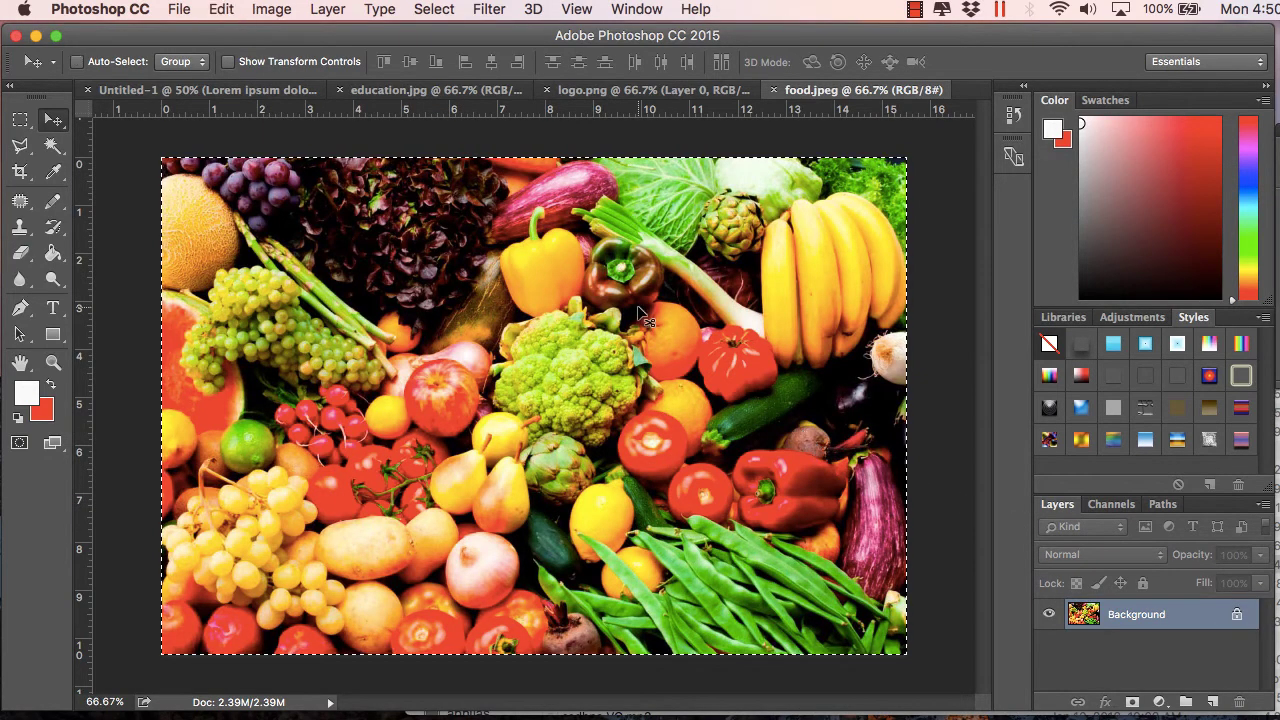
pyautogui.click(228, 94)
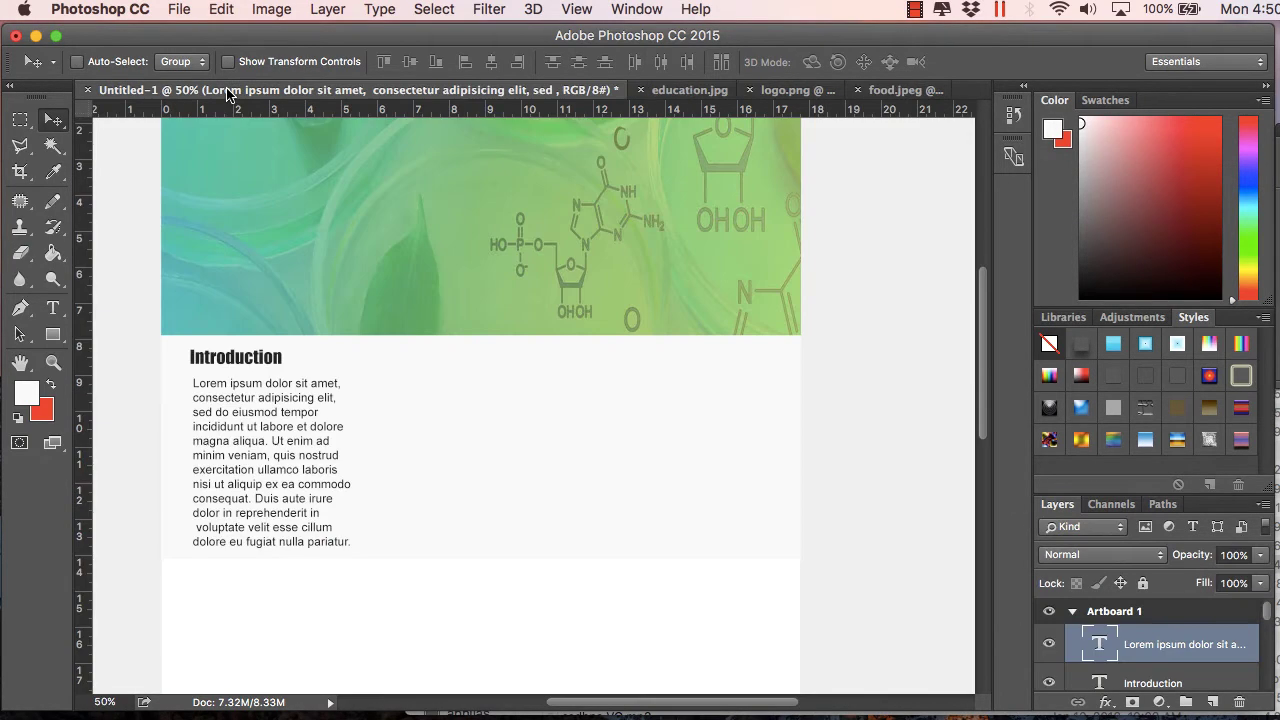
pyautogui.click(230, 10)
pyautogui.click(245, 192)
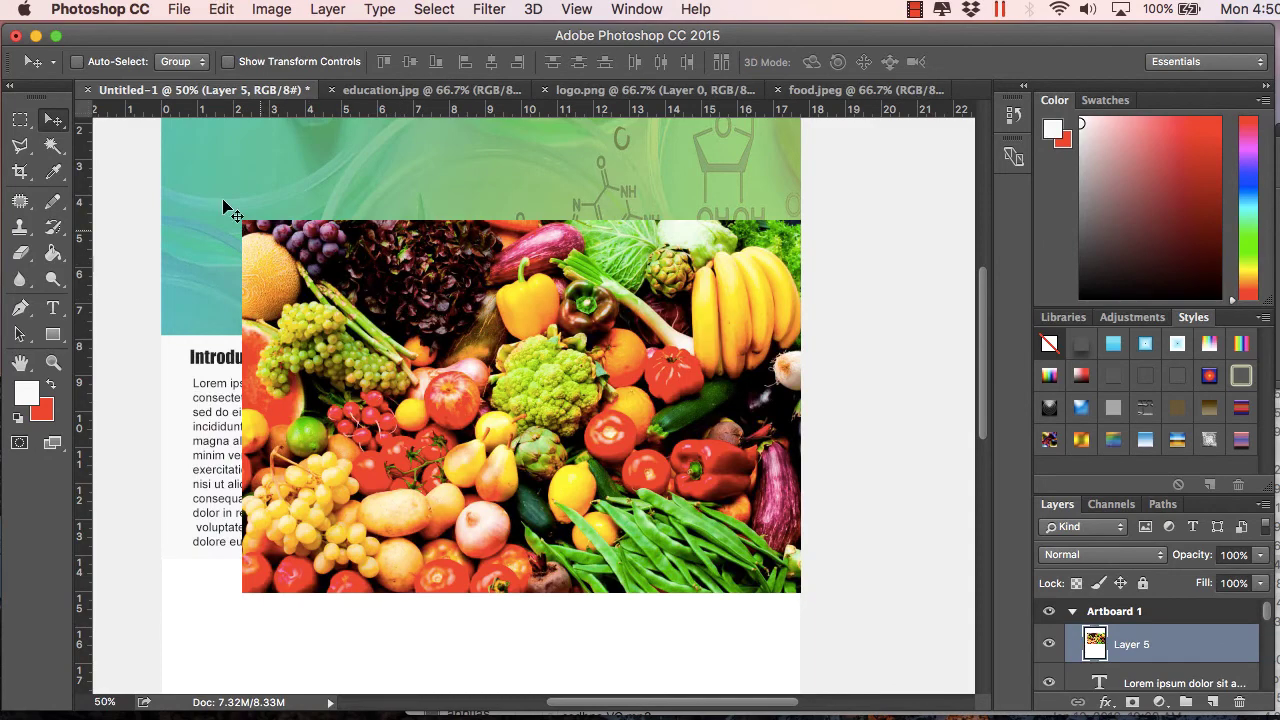
pyautogui.click(227, 62)
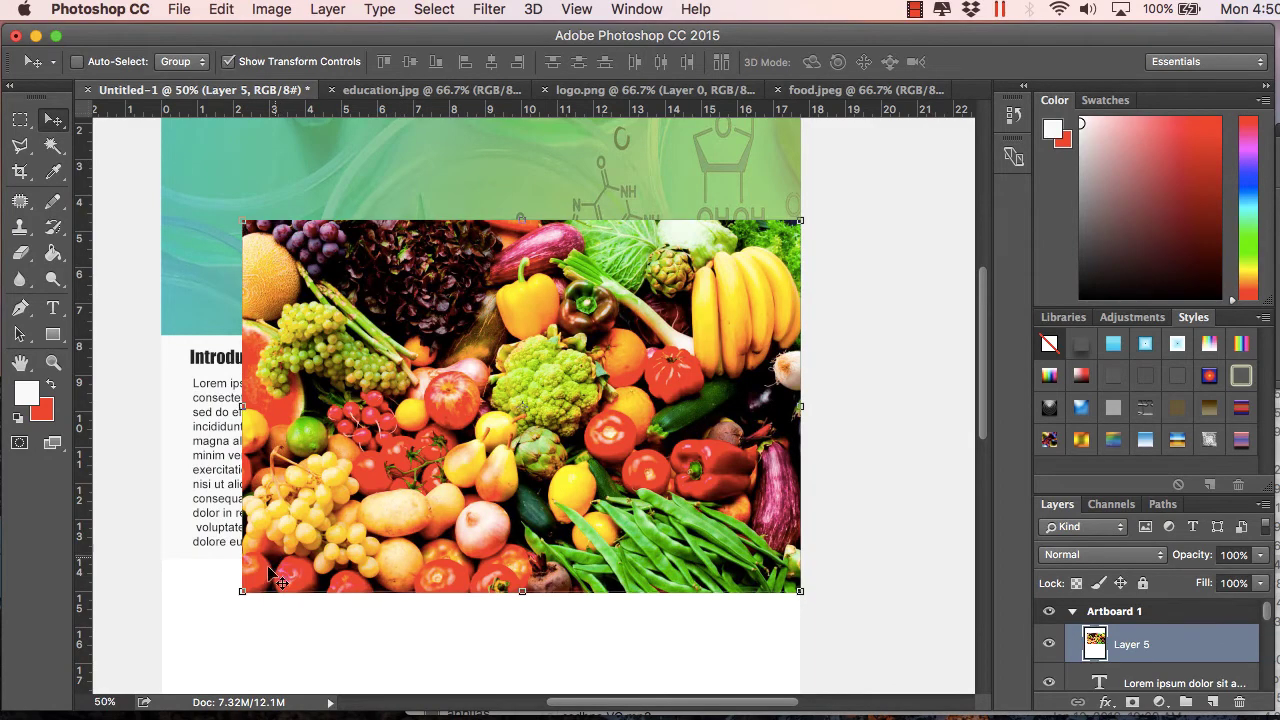
pyautogui.moveTo(240, 592); pyautogui.dragTo(272, 577)
pyautogui.click(218, 9)
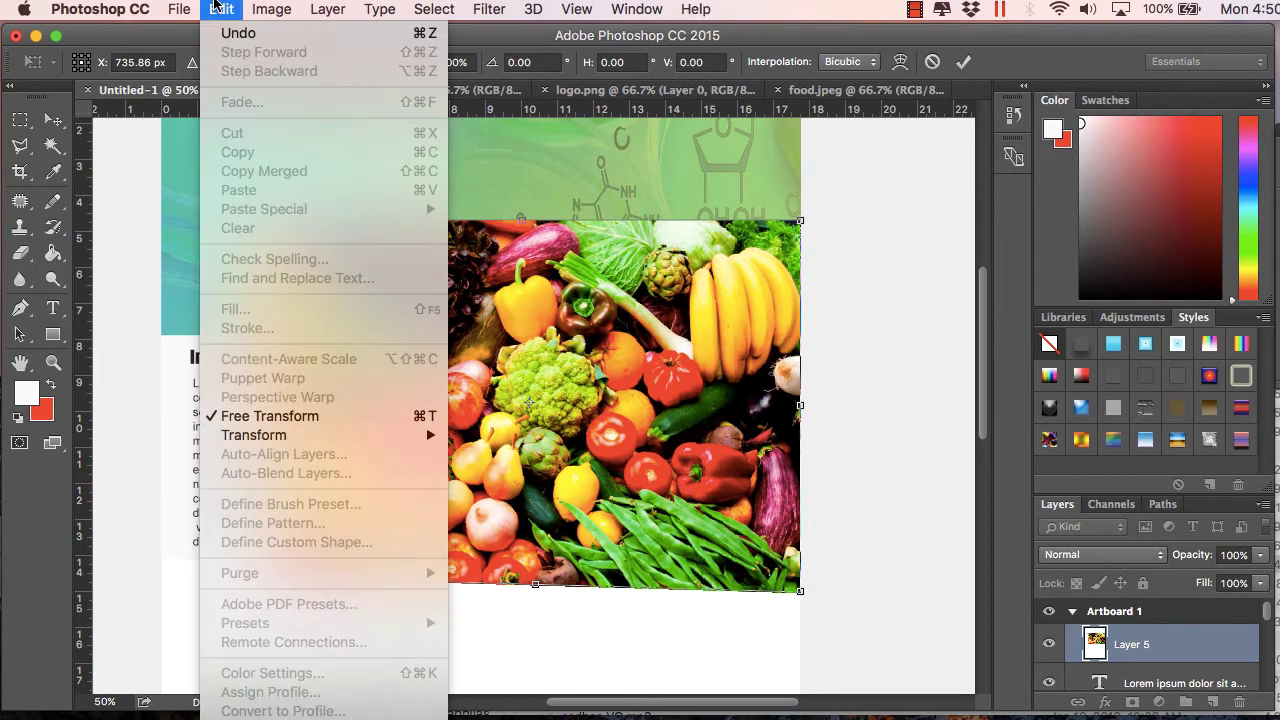
pyautogui.click(220, 36)
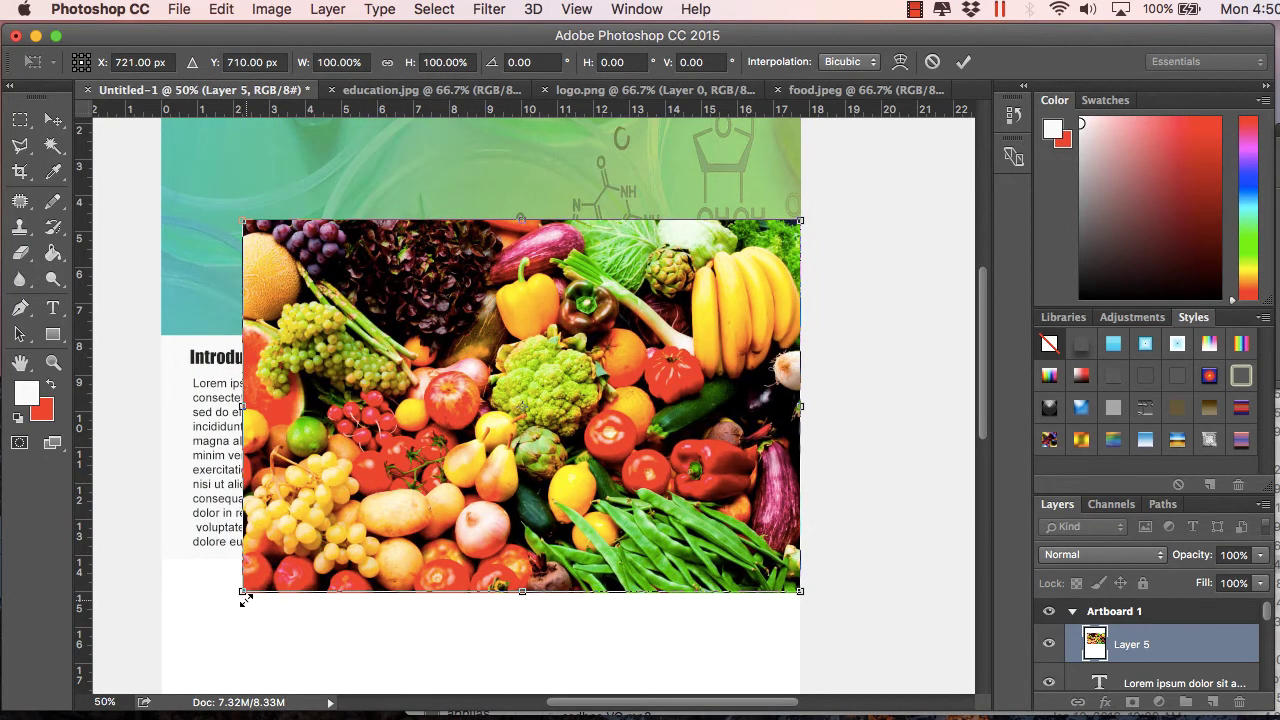
# - Scale the pasted food image to about 50% and place it beside the Introduction text column
pyautogui.moveTo(239, 595); pyautogui.dragTo(512, 411)
pyautogui.moveTo(597, 393); pyautogui.dragTo(558, 437)
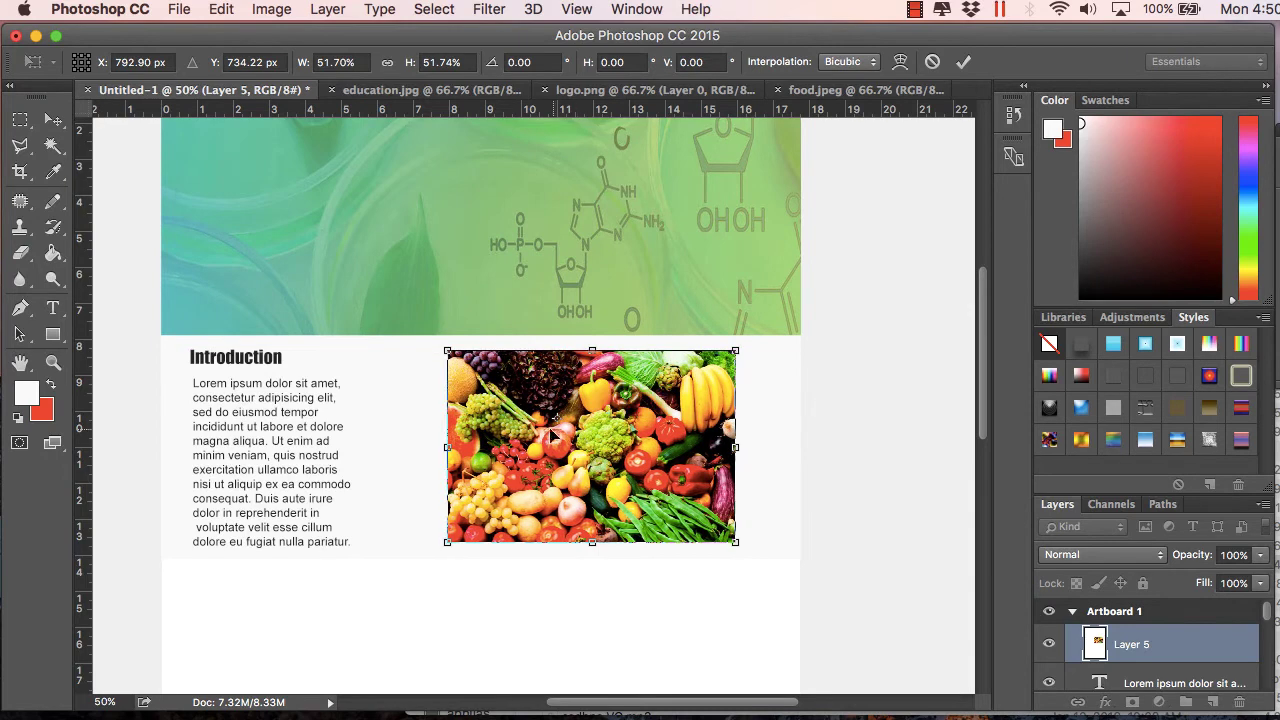
pyautogui.moveTo(445, 545); pyautogui.dragTo(456, 536)
pyautogui.moveTo(557, 471); pyautogui.dragTo(513, 468)
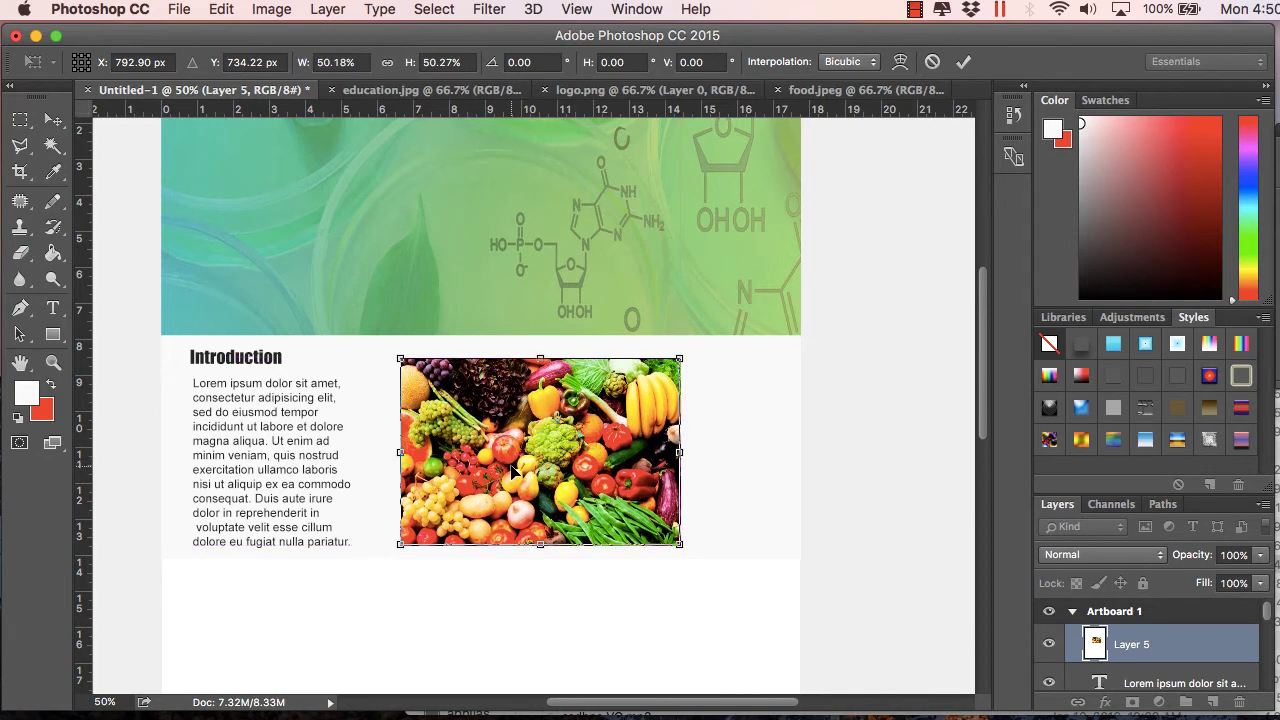
# - Reduce the food image's height to about 45%, aligned with the paragraph, and widen it to fill the space beside the text
pyautogui.moveTo(540, 355); pyautogui.dragTo(540, 378)
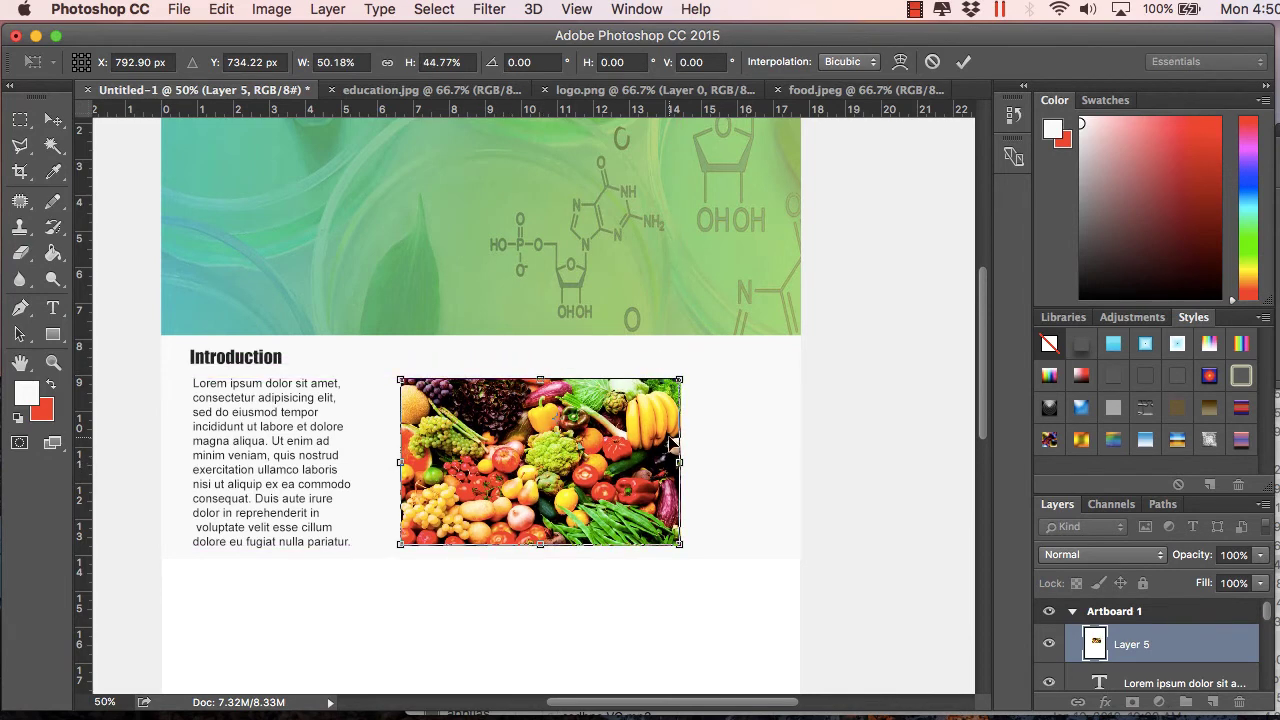
pyautogui.moveTo(679, 459); pyautogui.dragTo(753, 459)
pyautogui.moveTo(619, 462); pyautogui.dragTo(646, 461)
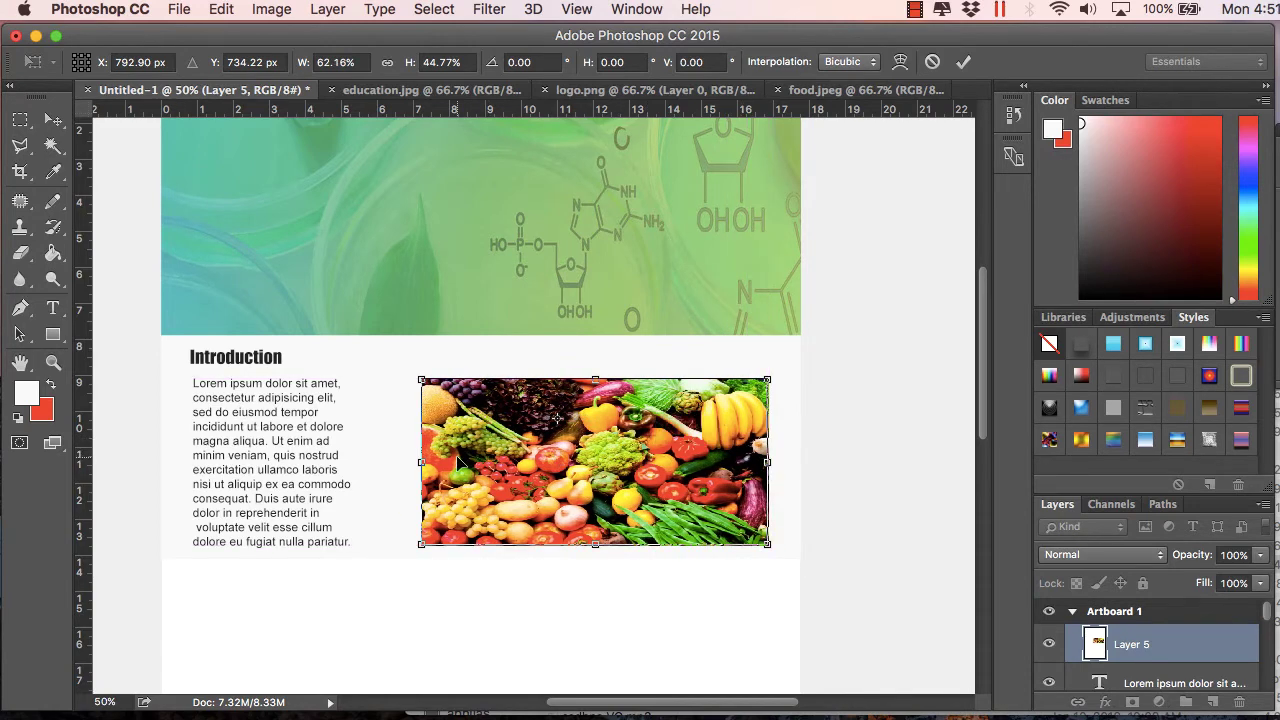
pyautogui.moveTo(418, 462); pyautogui.dragTo(383, 462)
pyautogui.press('Return')
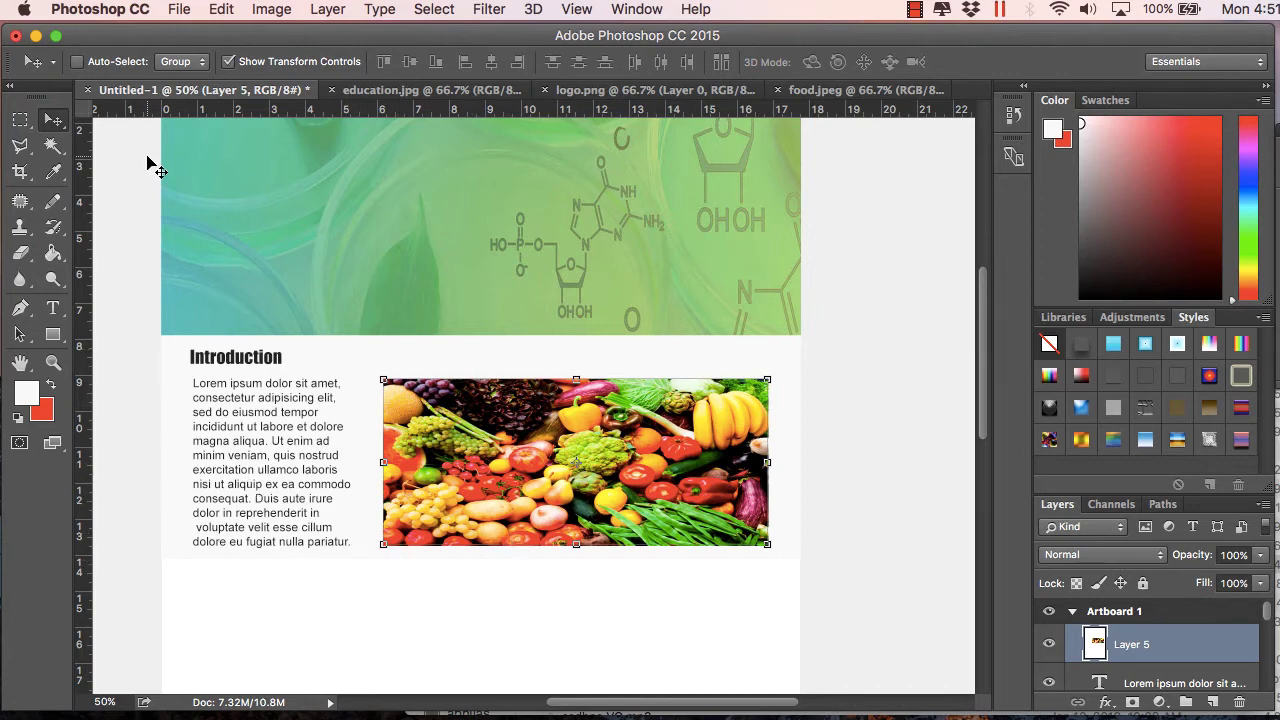
pyautogui.click(229, 62)
# - Select Layer 4, the Introduction section's background, and extend its lower edge to about 105% height
pyautogui.rightClick(167, 472)
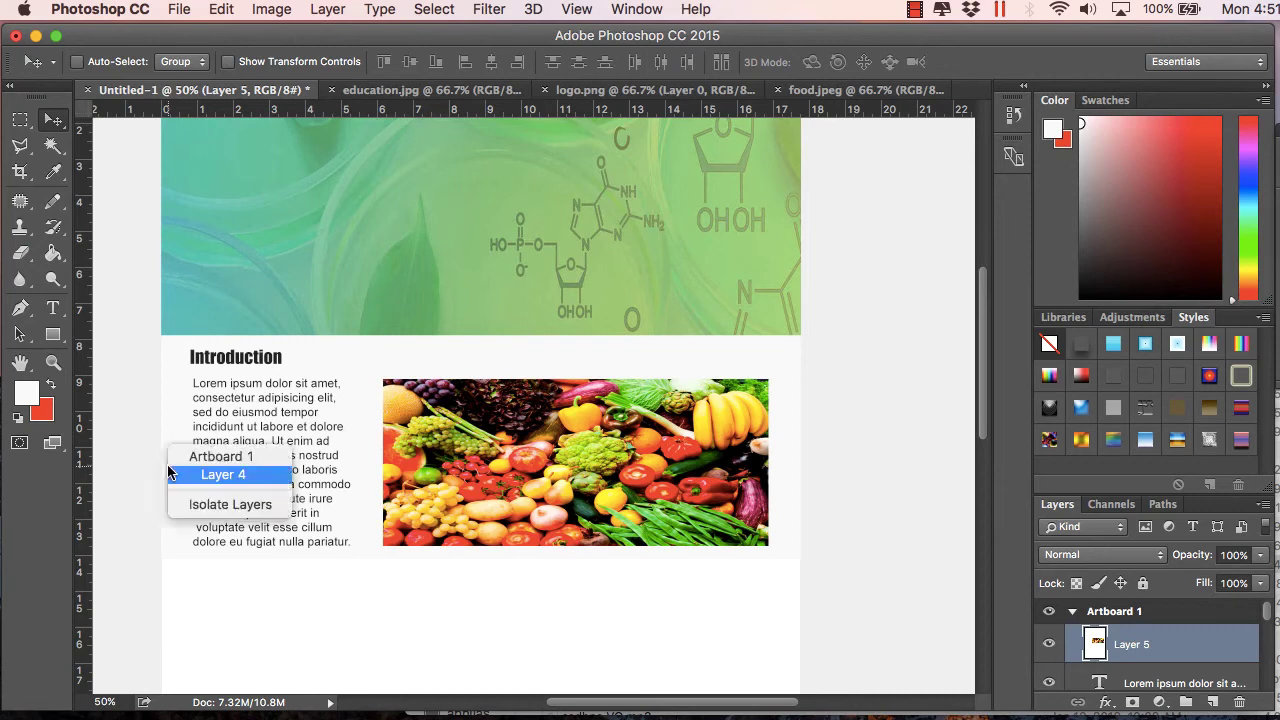
pyautogui.click(176, 472)
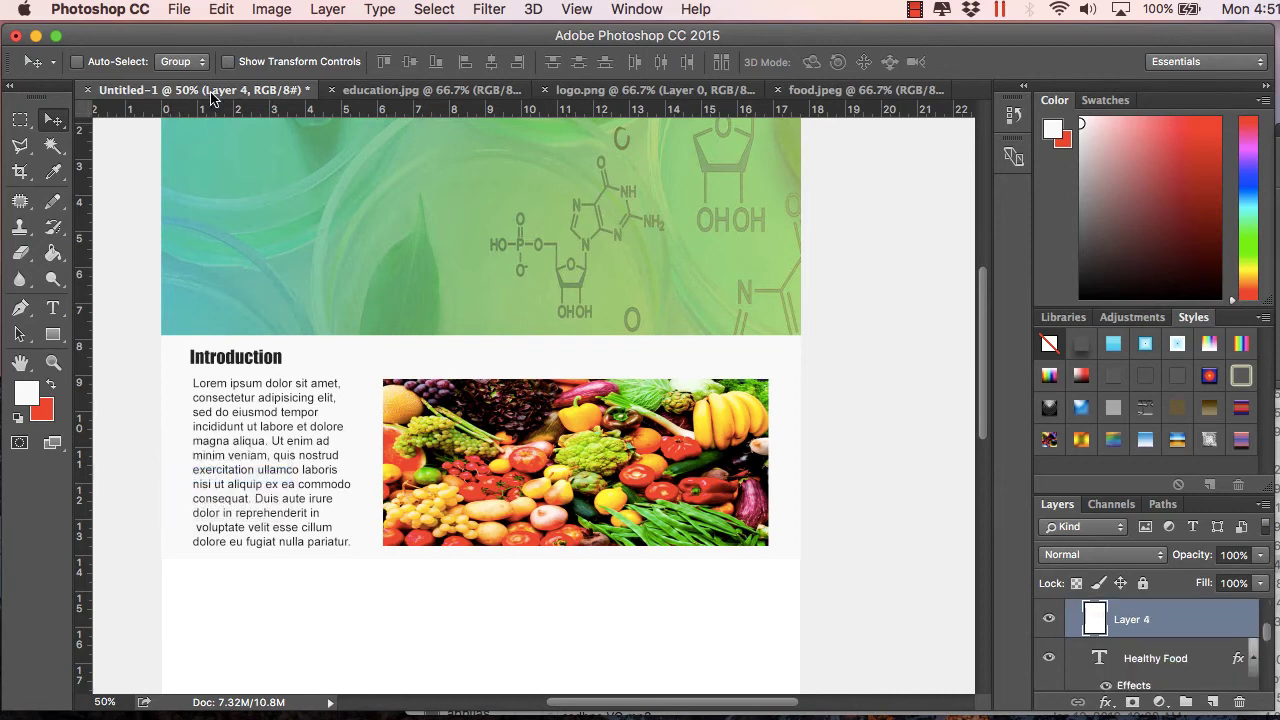
pyautogui.click(229, 62)
pyautogui.moveTo(480, 556); pyautogui.dragTo(481, 570)
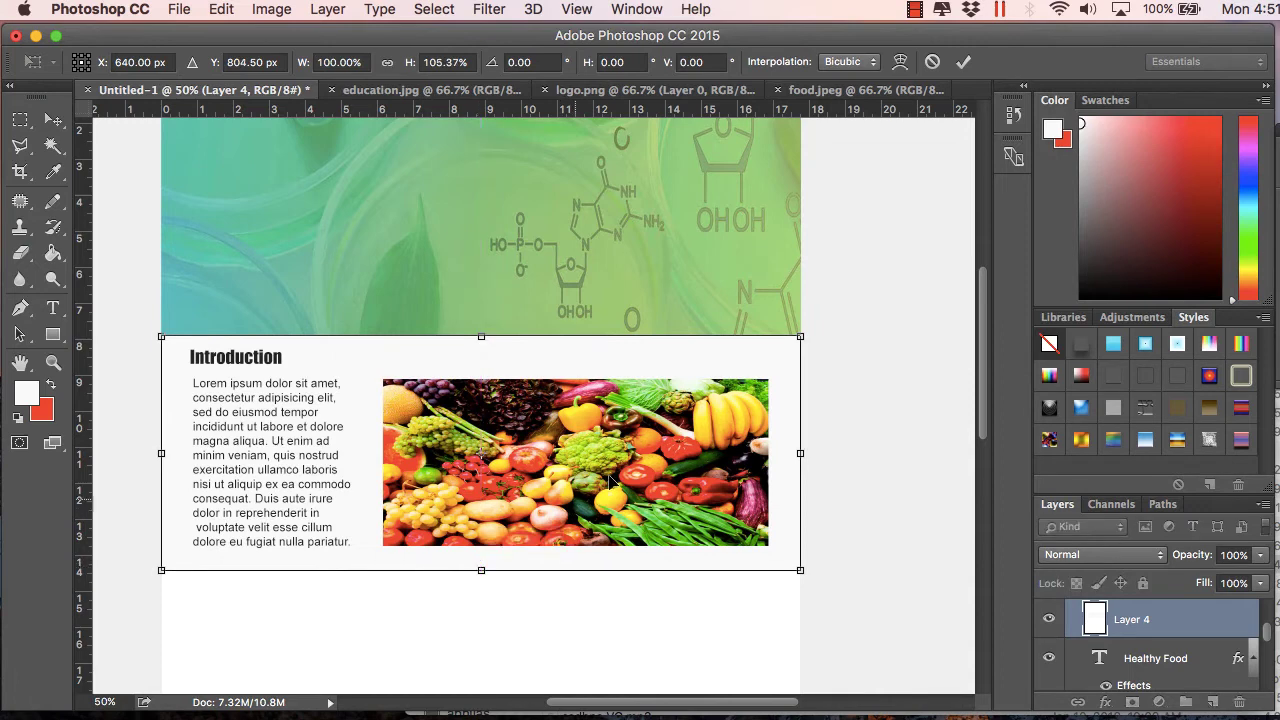
pyautogui.press('Return')
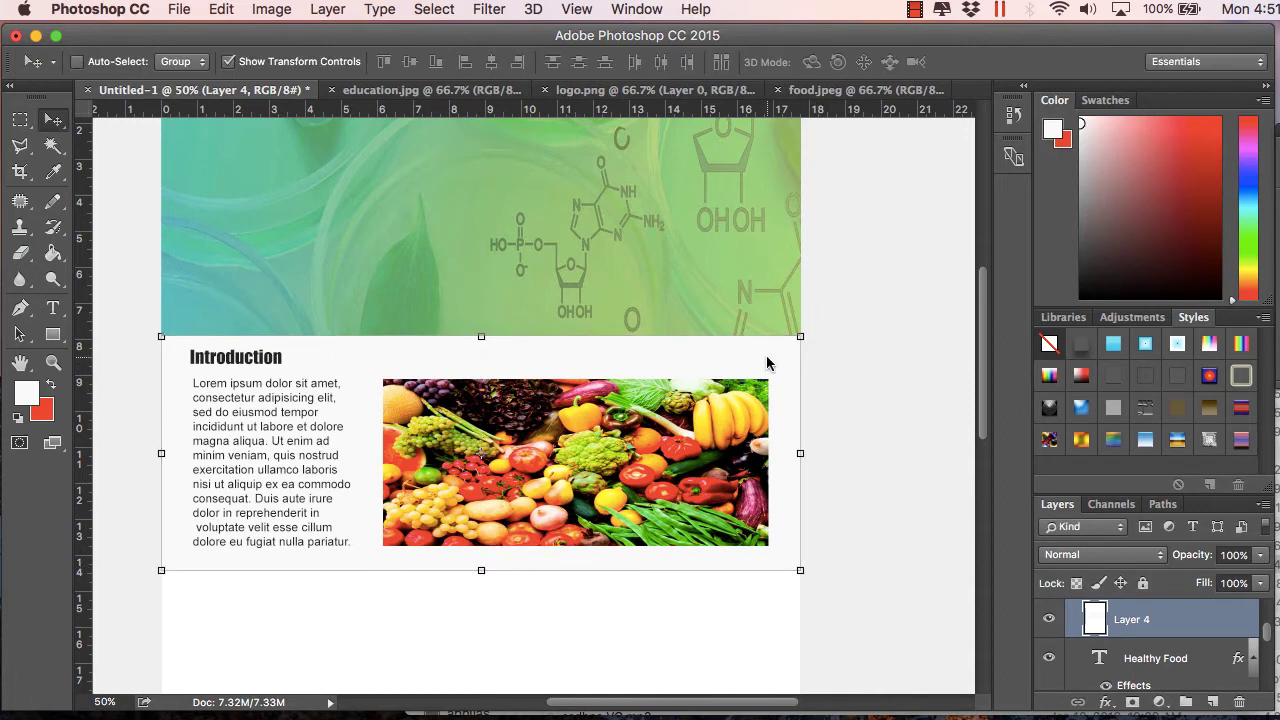
pyautogui.click(241, 68)
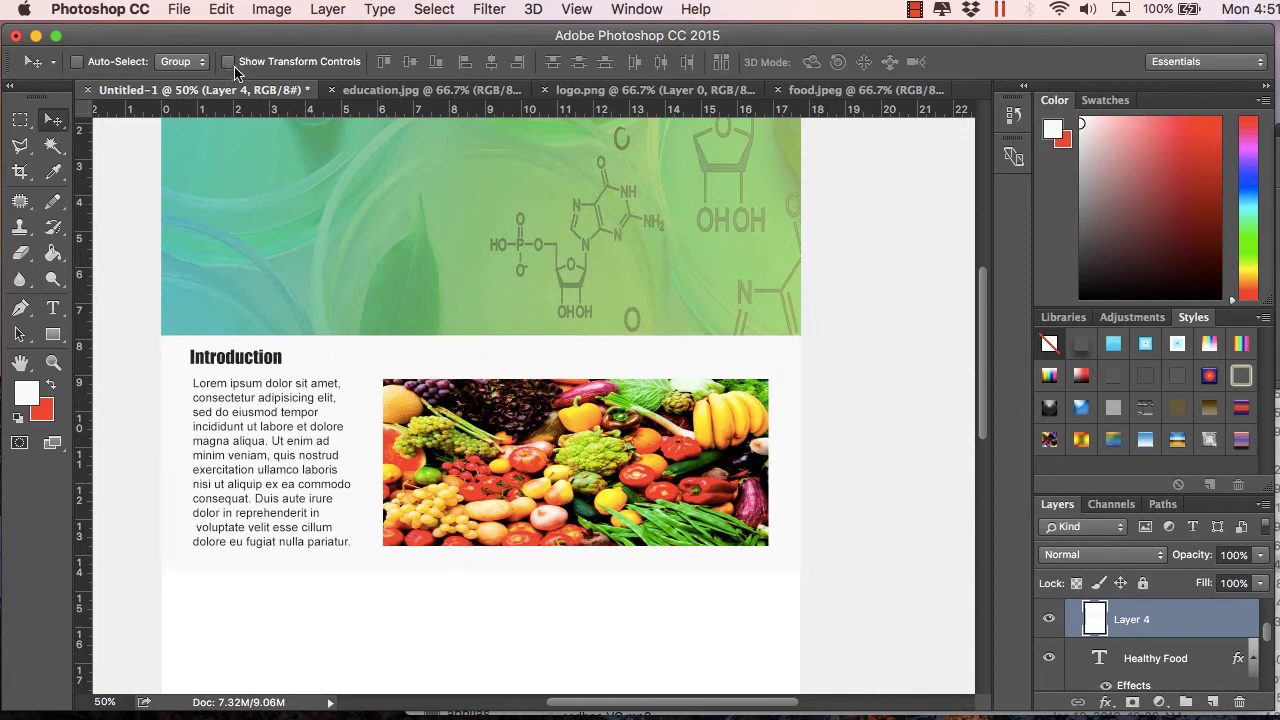
# - Examine the page layout from the header down to the empty area below the Introduction section
pyautogui.scroll(5, 380, 210)
pyautogui.scroll(-5, 380, 210)
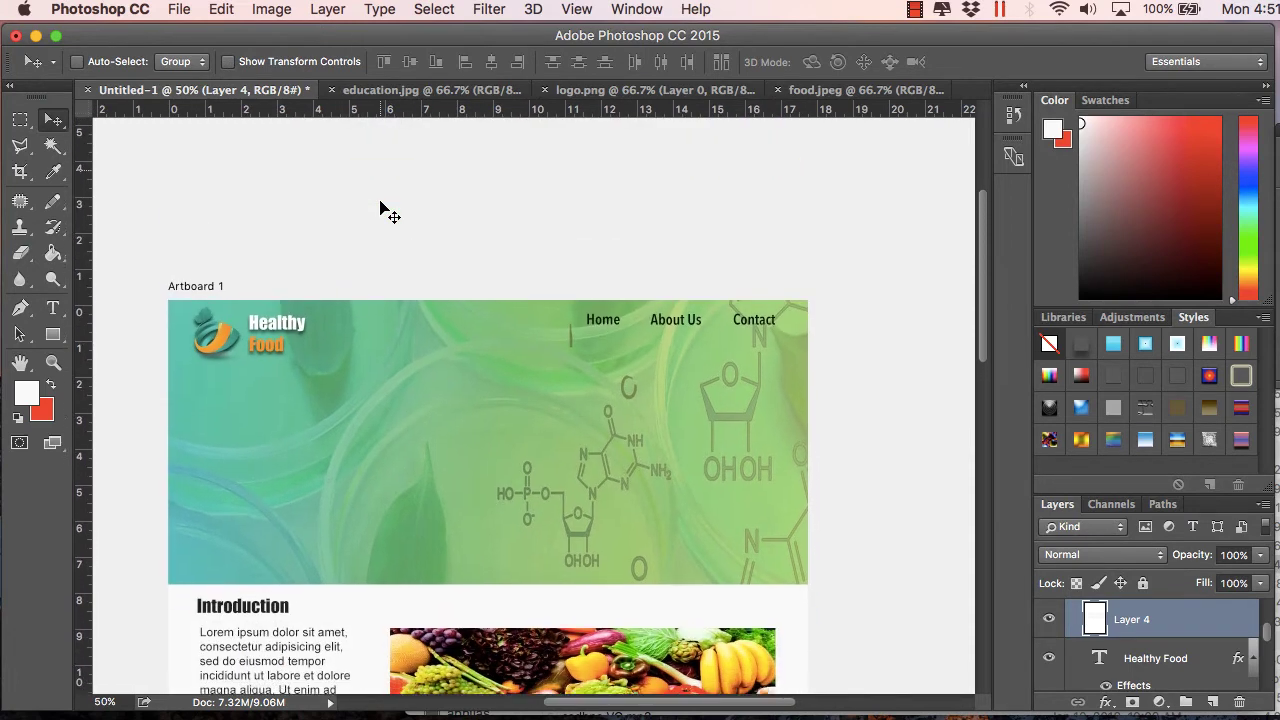
pyautogui.scroll(-5, 380, 210)
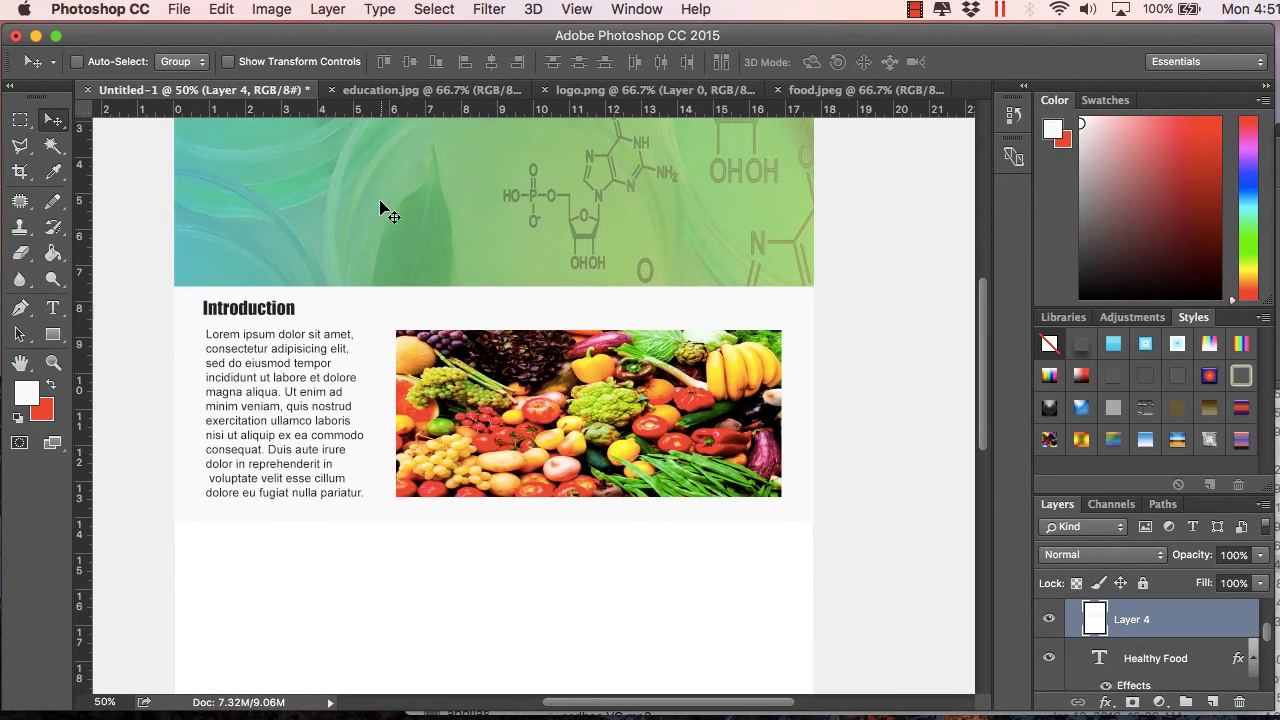
pyautogui.scroll(-2, 380, 210)
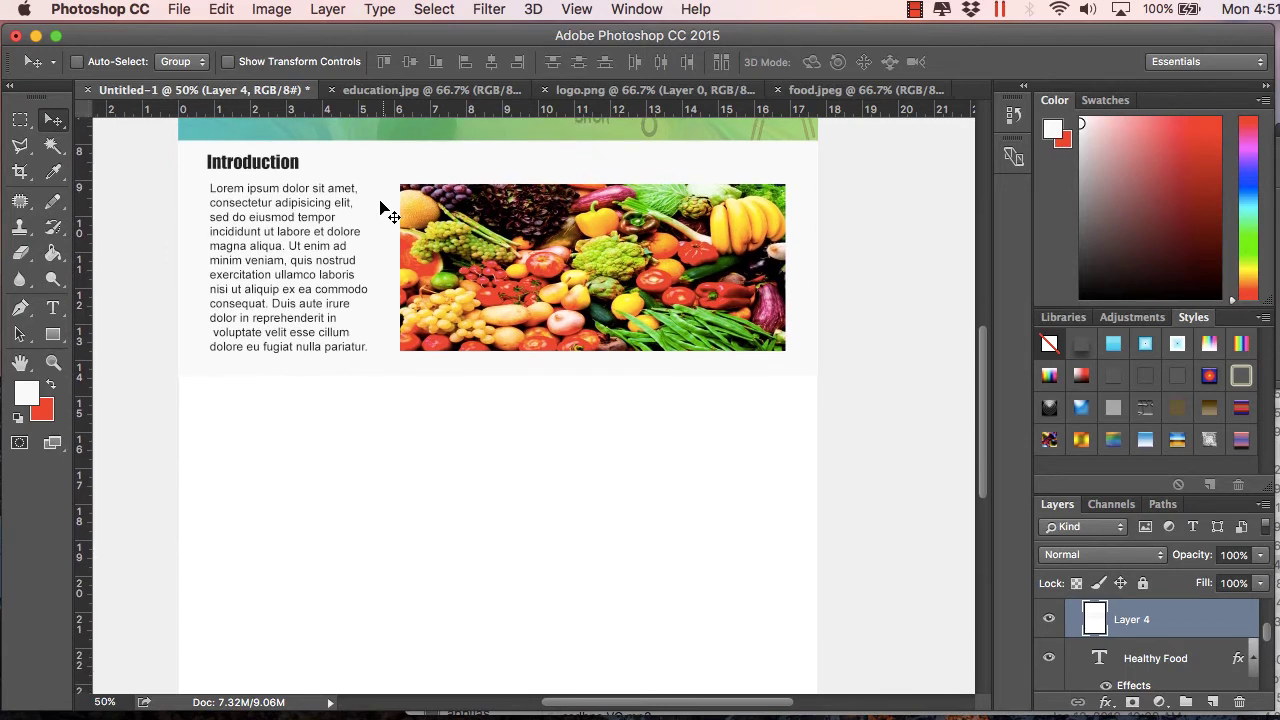
pyautogui.scroll(5, 380, 210)
pyautogui.scroll(4, 380, 210)
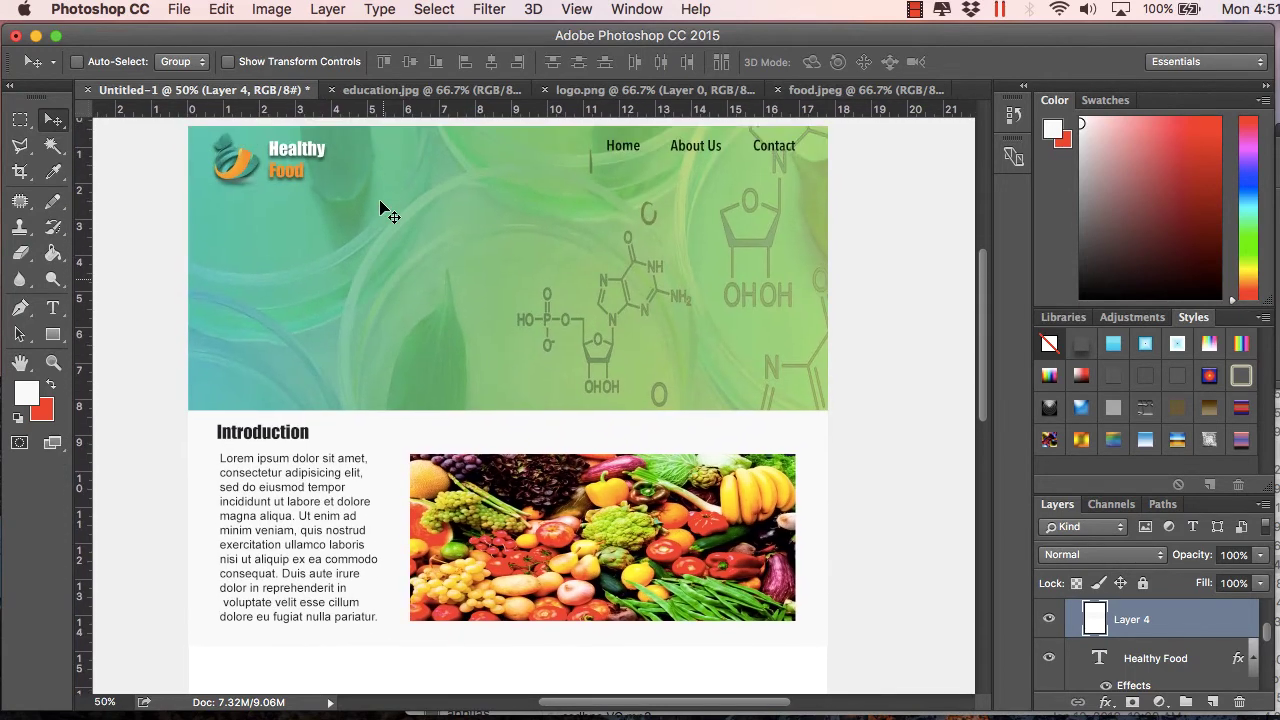
pyautogui.scroll(-8, 380, 210)
pyautogui.scroll(-1, 380, 210)
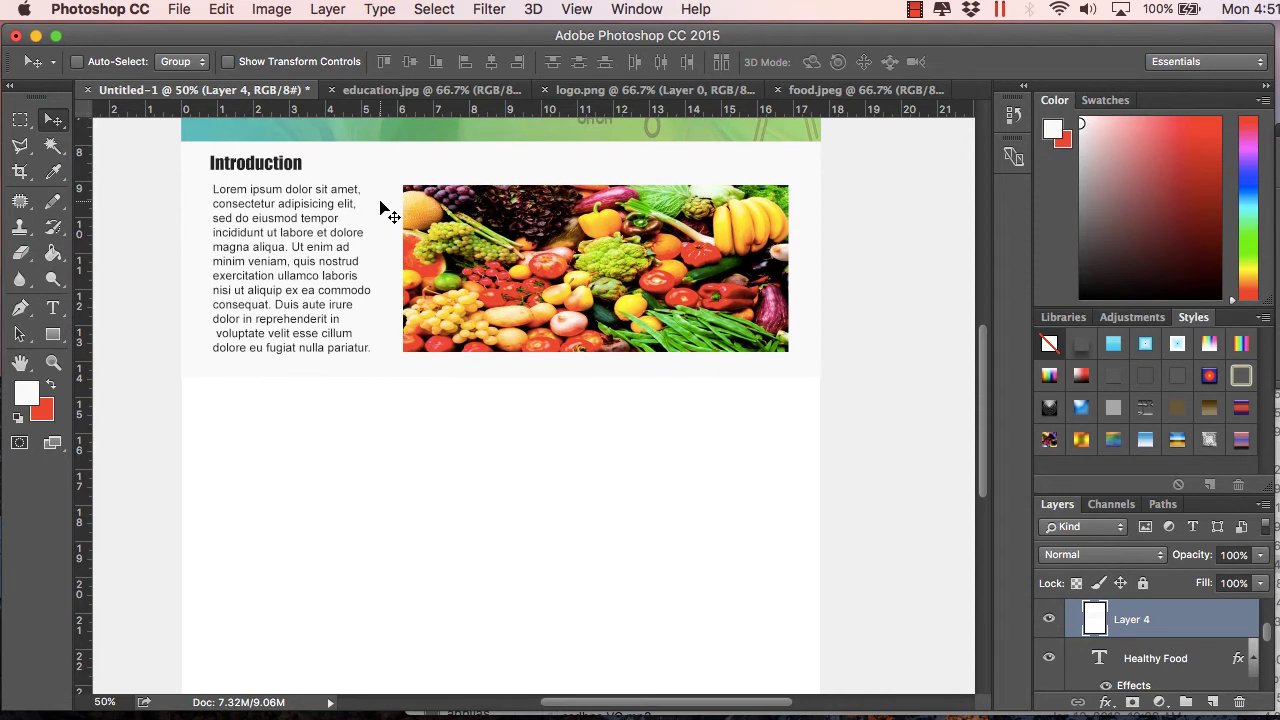
pyautogui.scroll(-15, 380, 210)
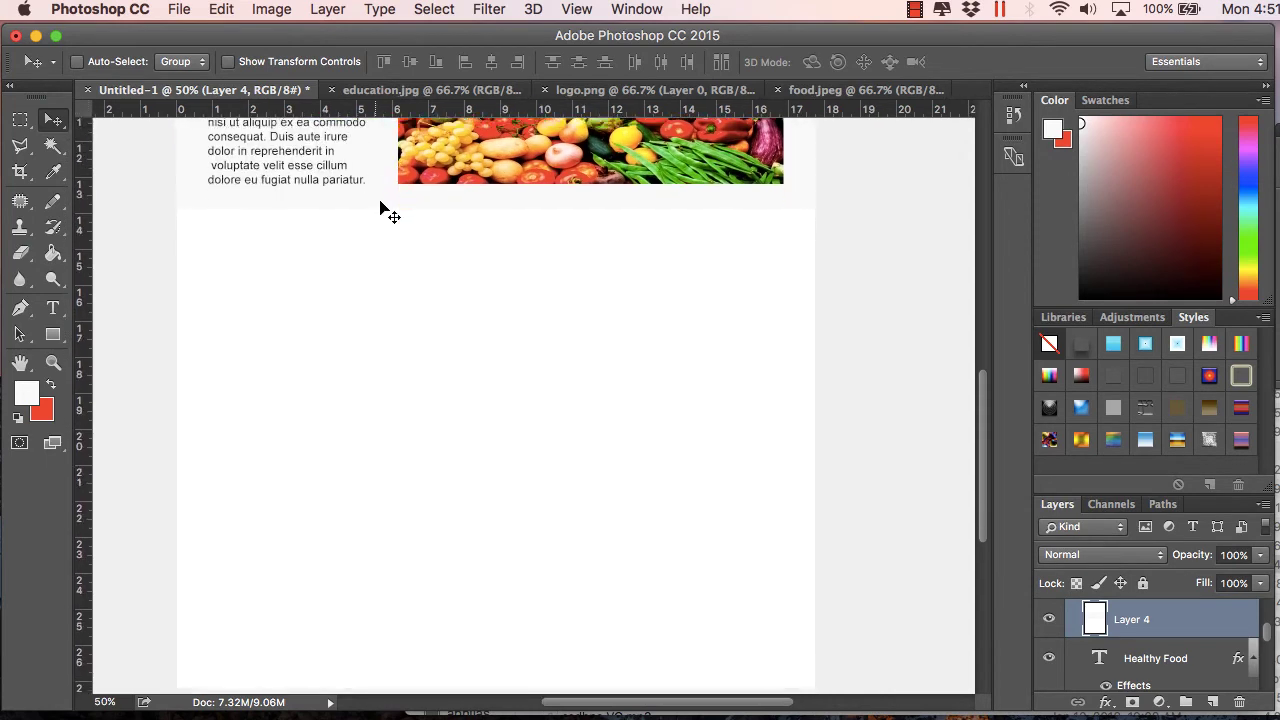
pyautogui.scroll(15, 380, 210)
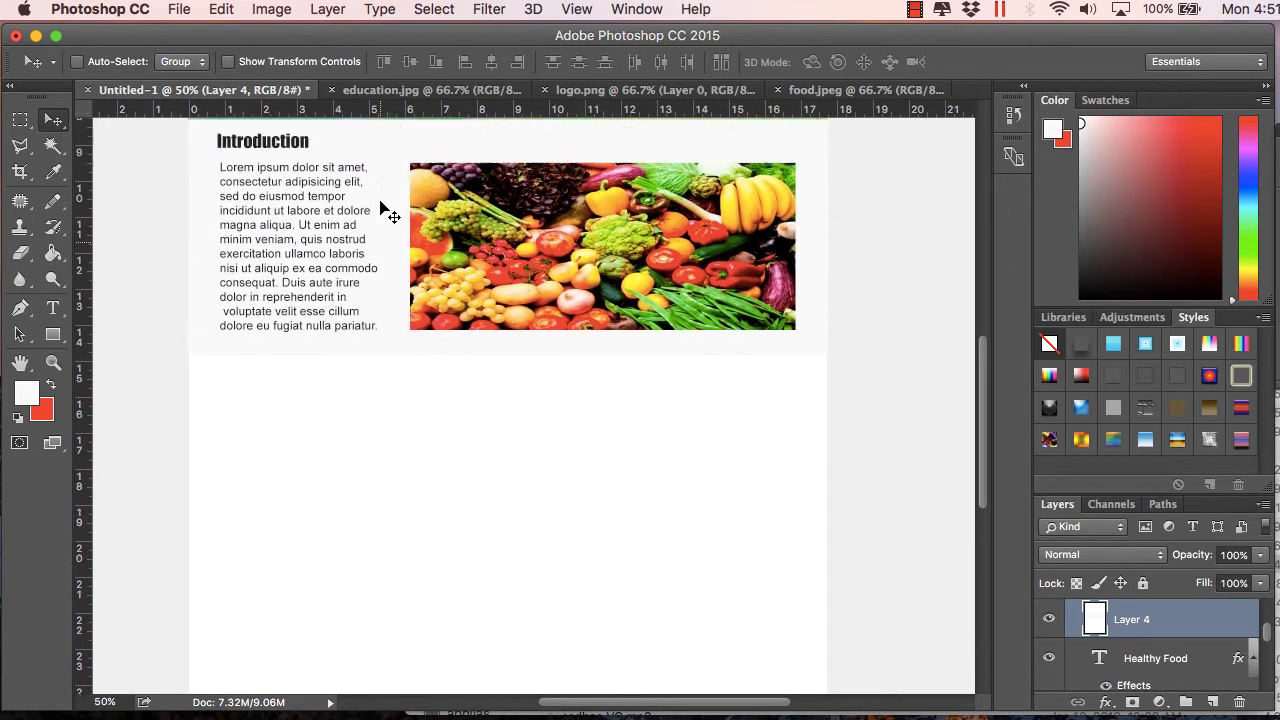
pyautogui.scroll(4, 380, 210)
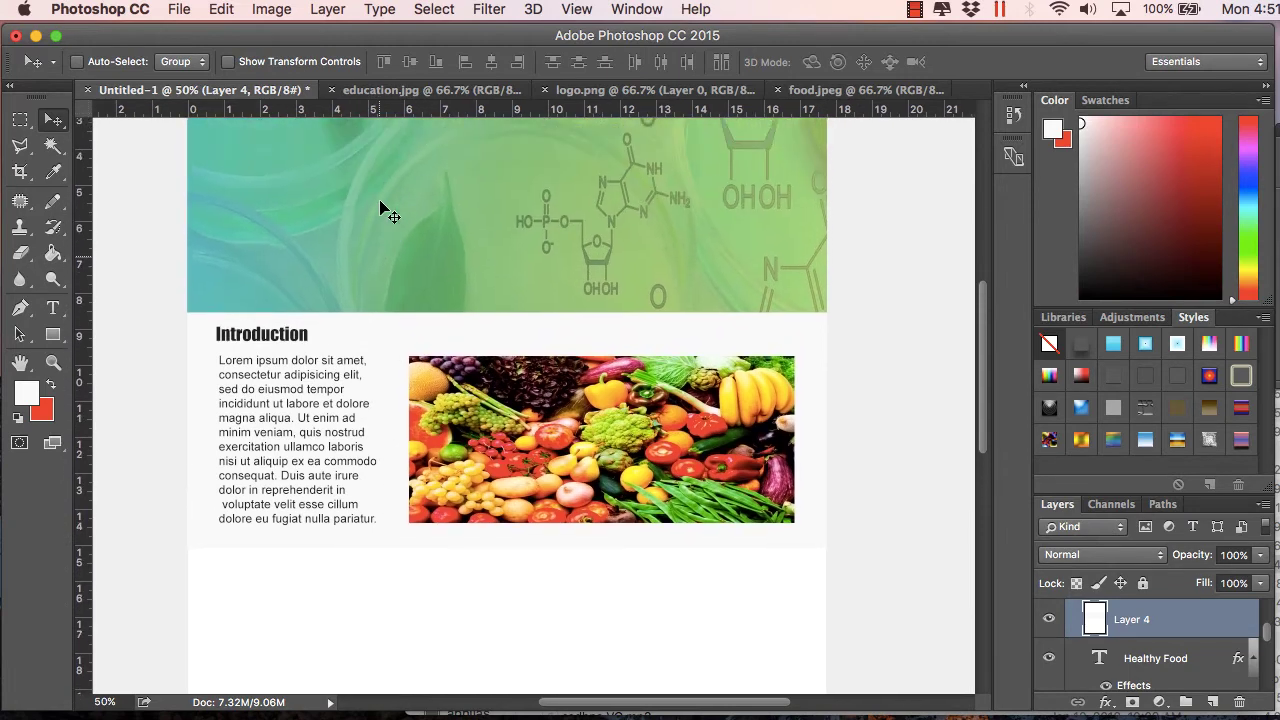
pyautogui.scroll(-5, 380, 210)
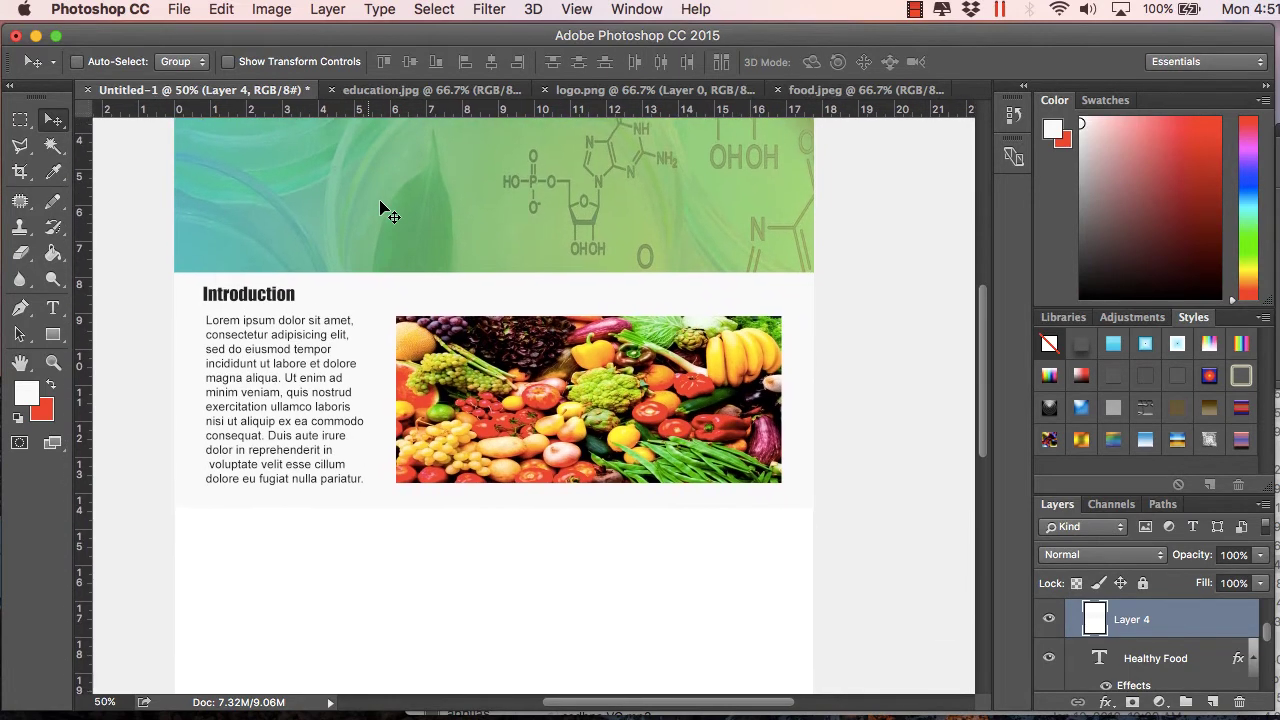
# - Select a full-width rectangle of about 17.8 × 6.7 in directly below the Introduction section and add a new layer for it
pyautogui.scroll(-2, 380, 210)
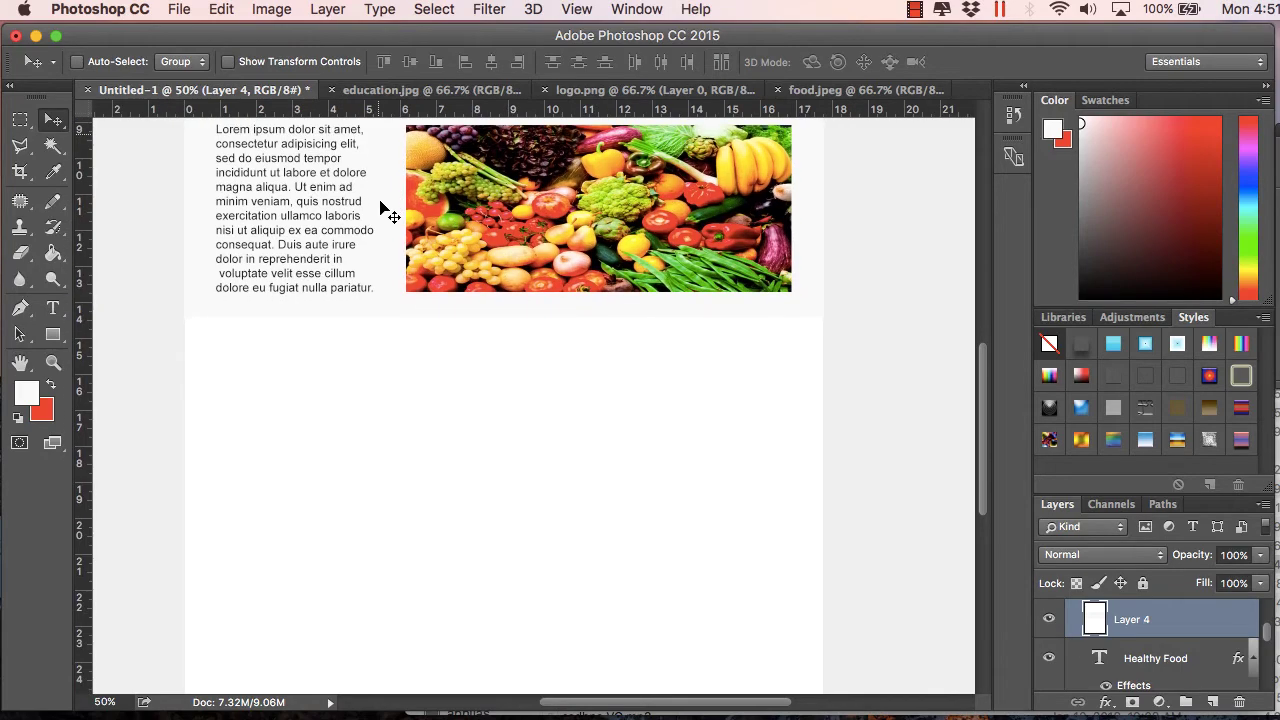
pyautogui.click(20, 120)
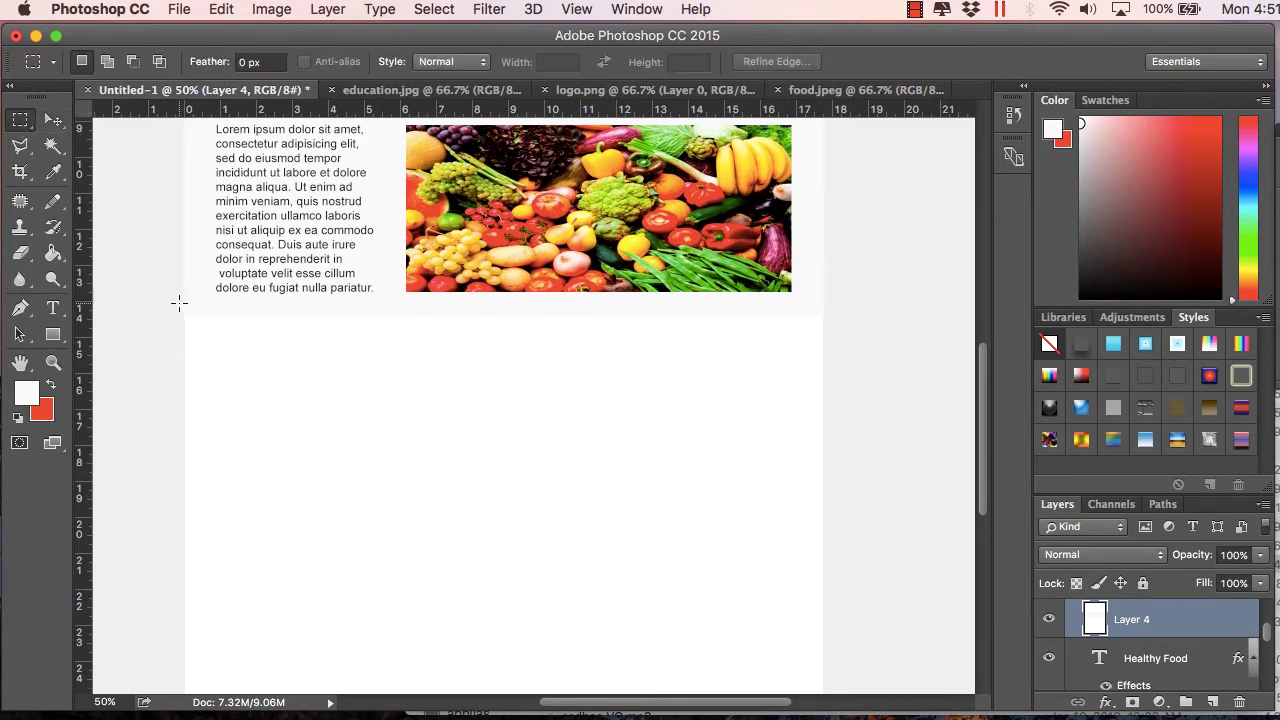
pyautogui.moveTo(176, 317); pyautogui.dragTo(844, 556)
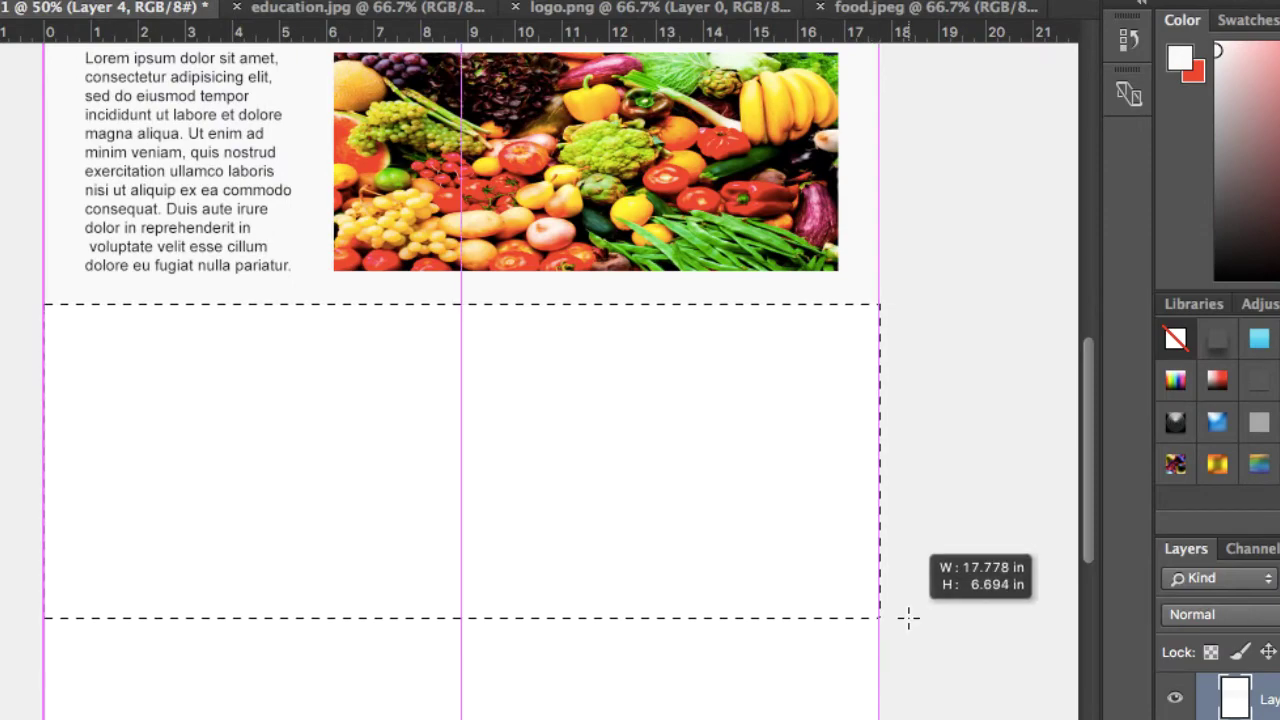
pyautogui.moveTo(908, 617); pyautogui.dragTo(908, 617)
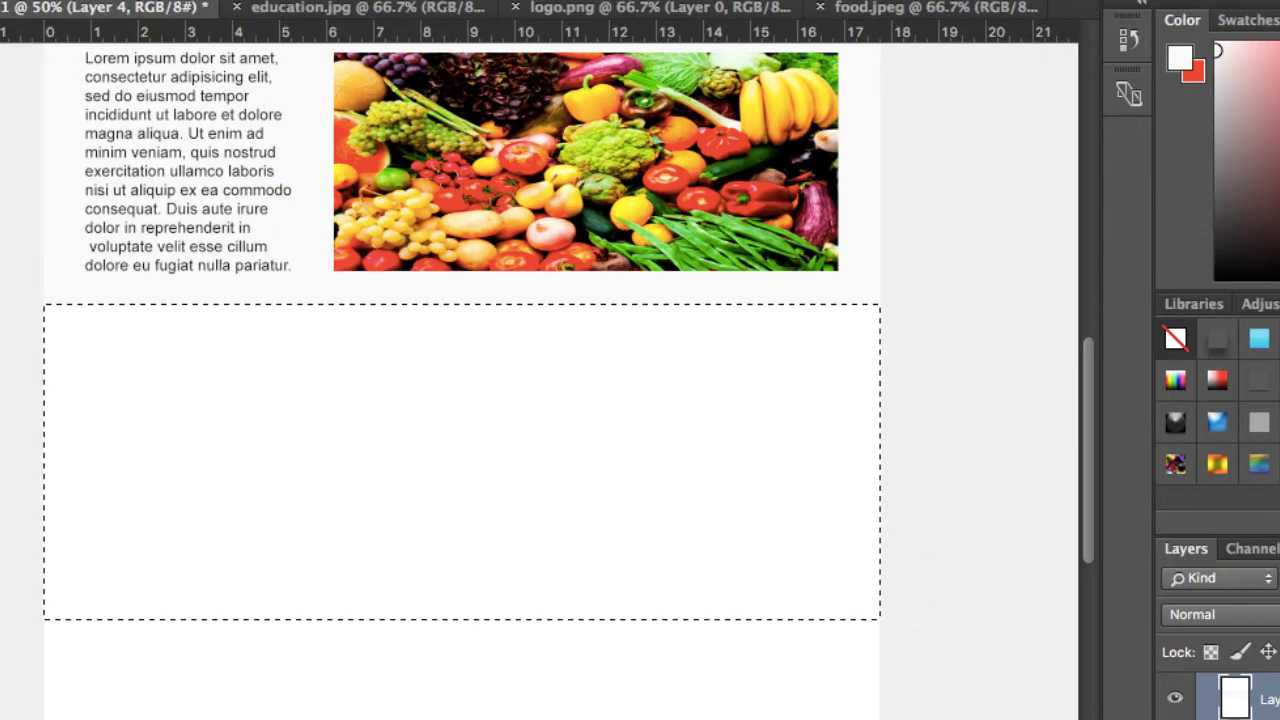
pyautogui.click(1279, 713)
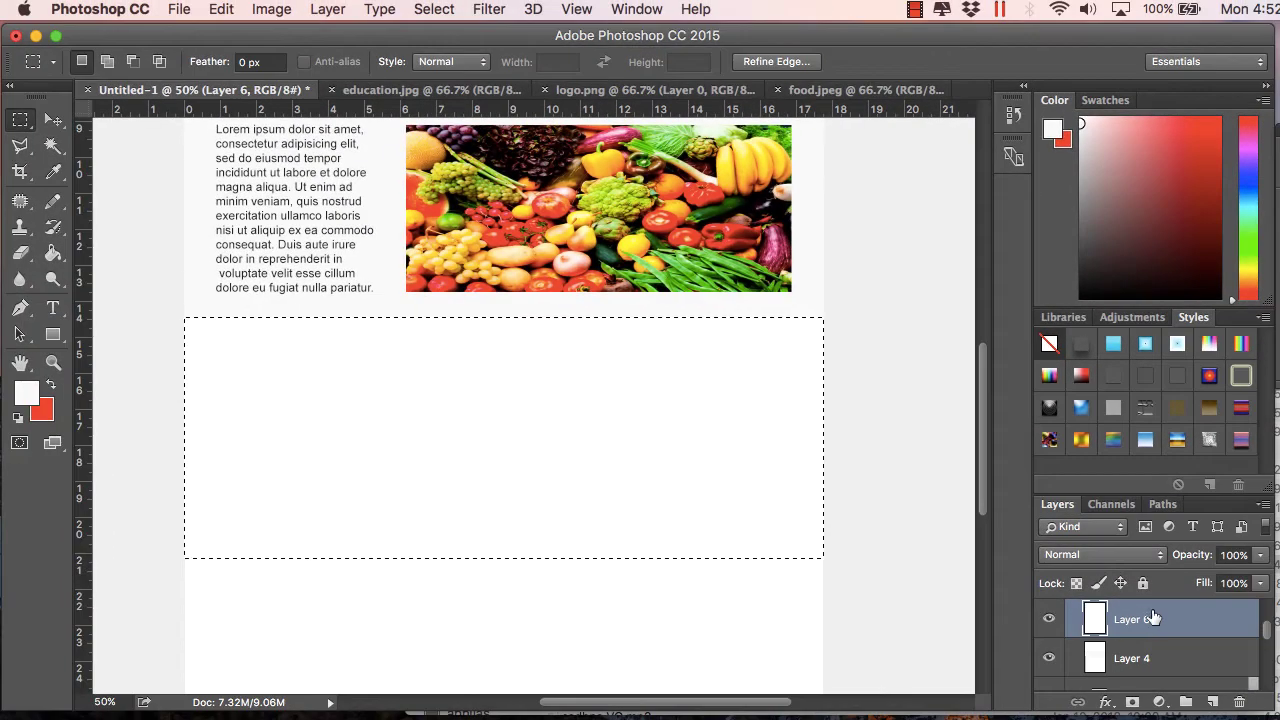
# - Sample the green from the header banner and fill the selected area below the Introduction section with it
pyautogui.scroll(5, 871, 477)
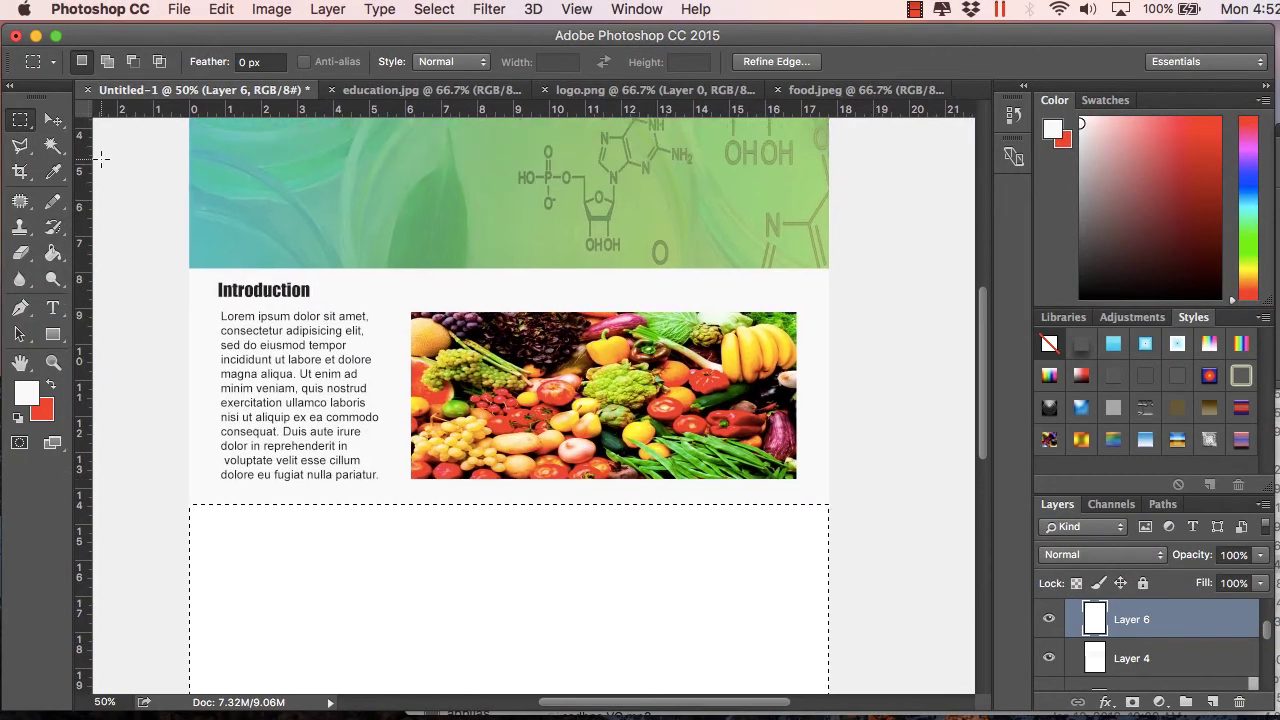
pyautogui.click(53, 171)
pyautogui.click(478, 180)
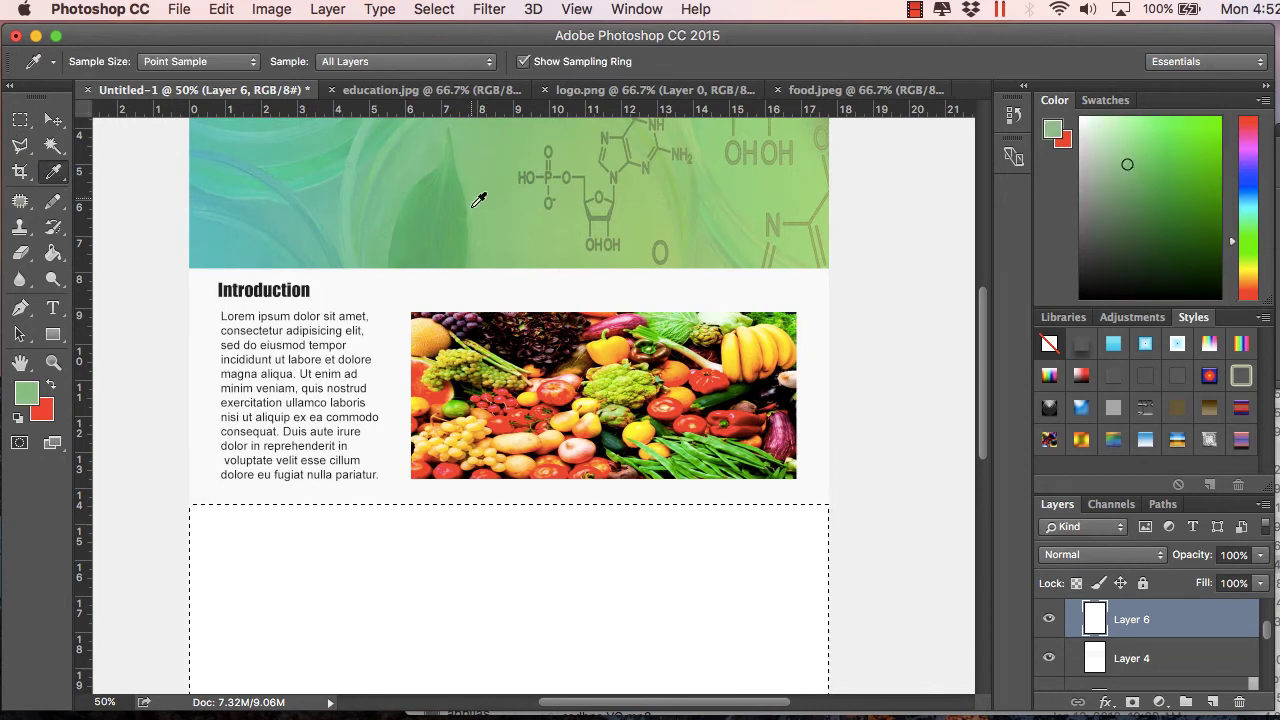
pyautogui.click(54, 254)
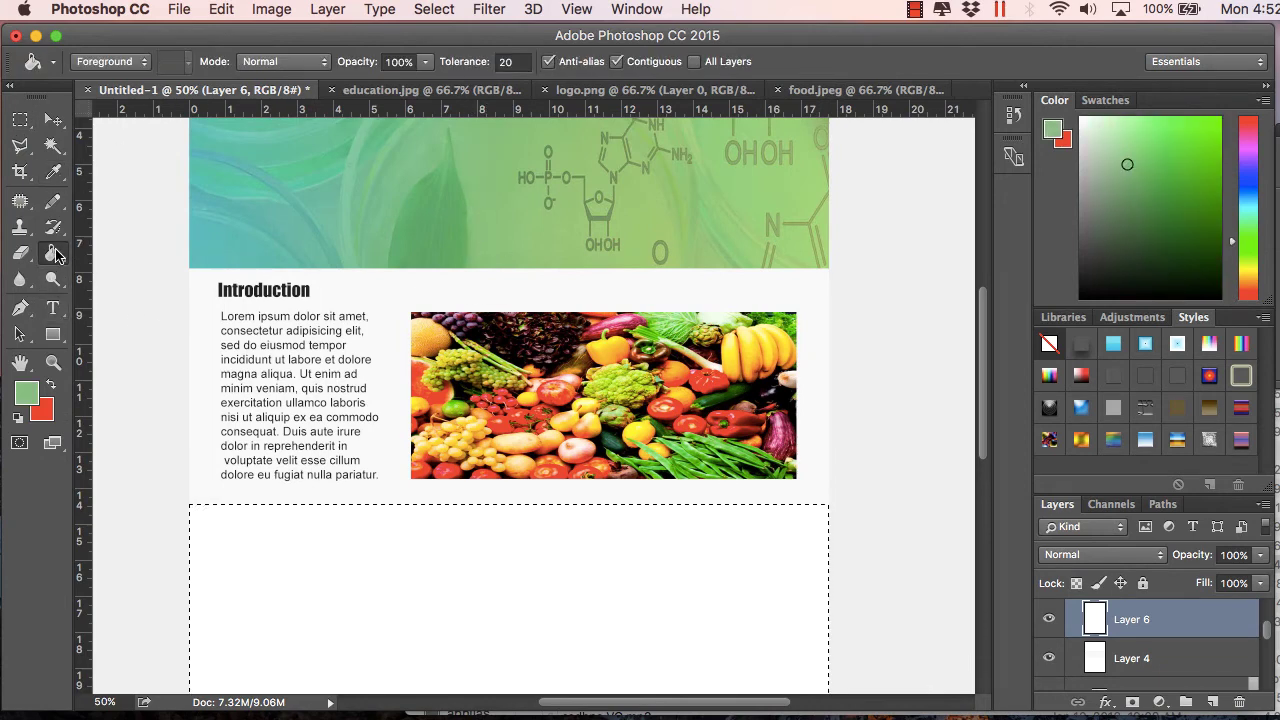
pyautogui.click(364, 545)
pyautogui.scroll(-5, 475, 545)
pyautogui.scroll(10, 475, 545)
pyautogui.scroll(-6, 475, 545)
pyautogui.scroll(-3, 475, 545)
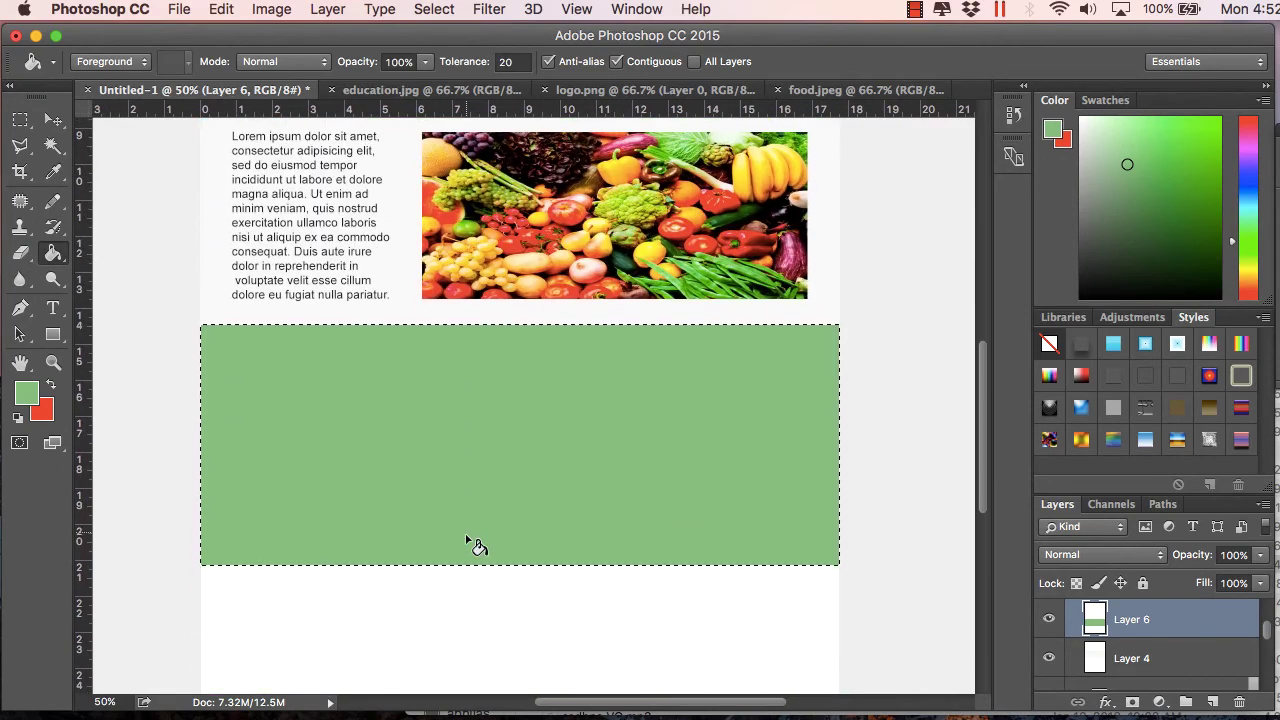
# - Add the text "Products" in the lower left of the green section and colour it white (fff)
pyautogui.click(51, 125)
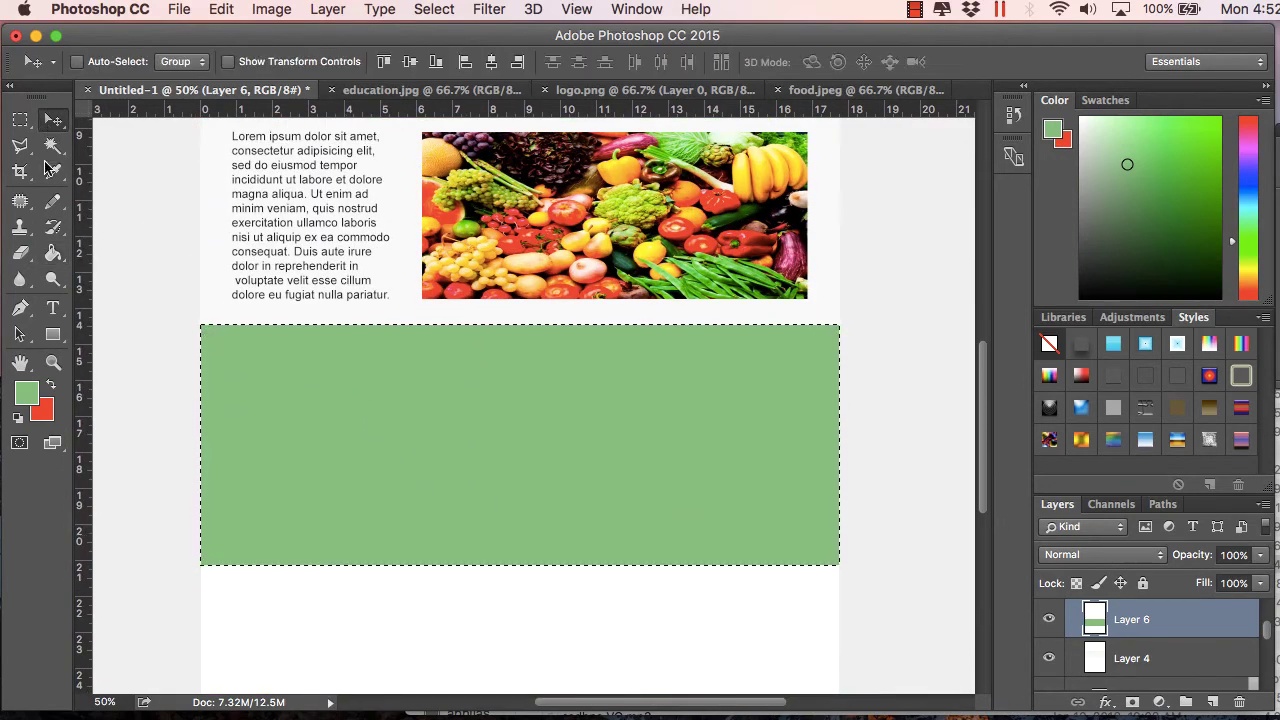
pyautogui.click(55, 308)
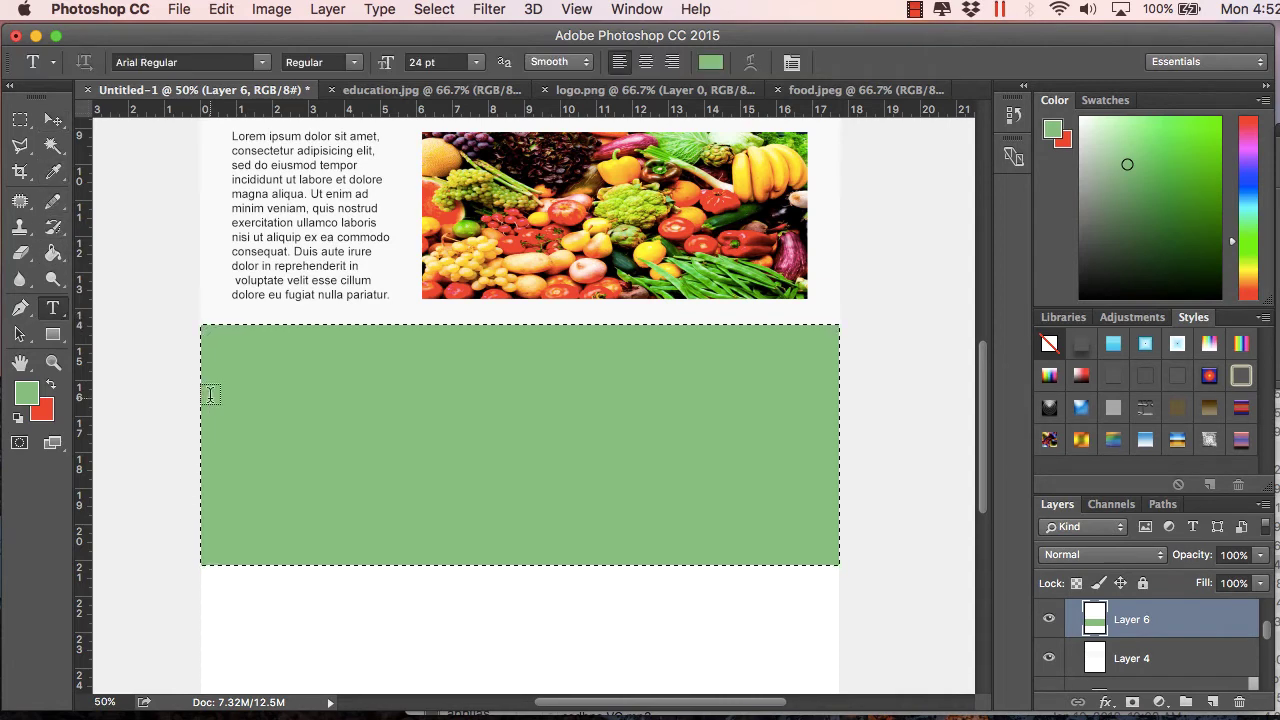
pyautogui.click(285, 501)
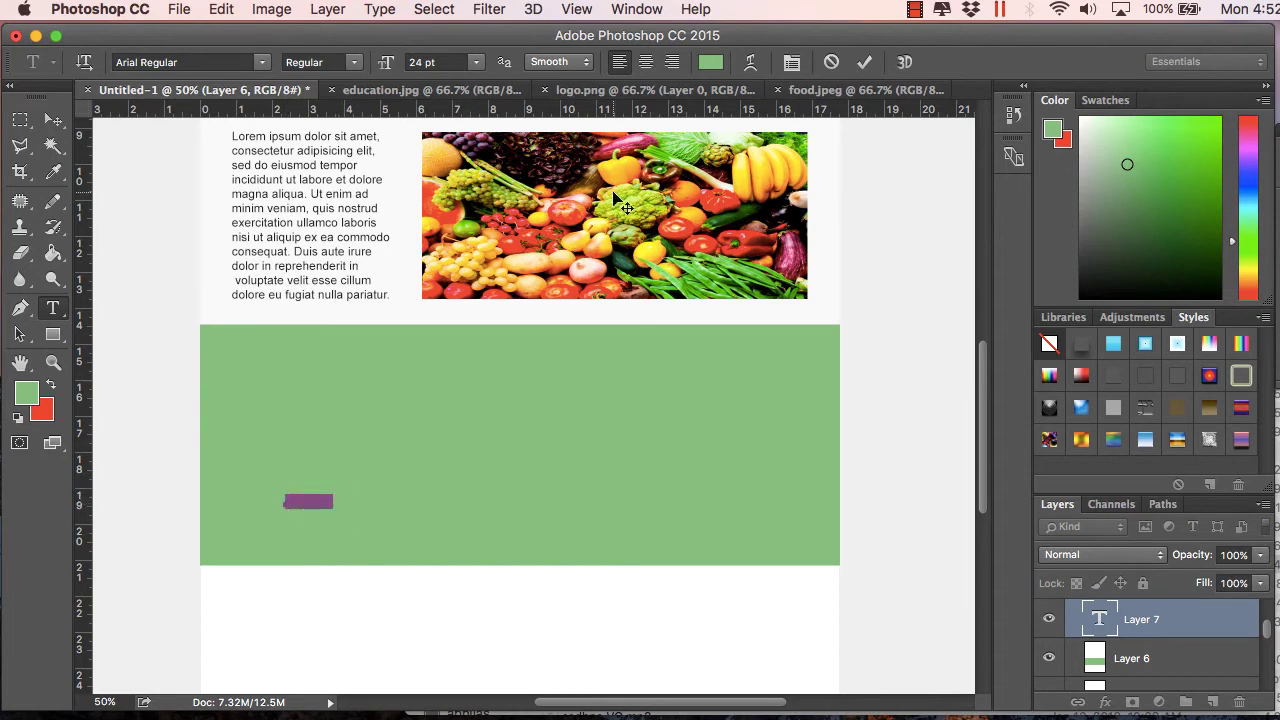
pyautogui.click(710, 62)
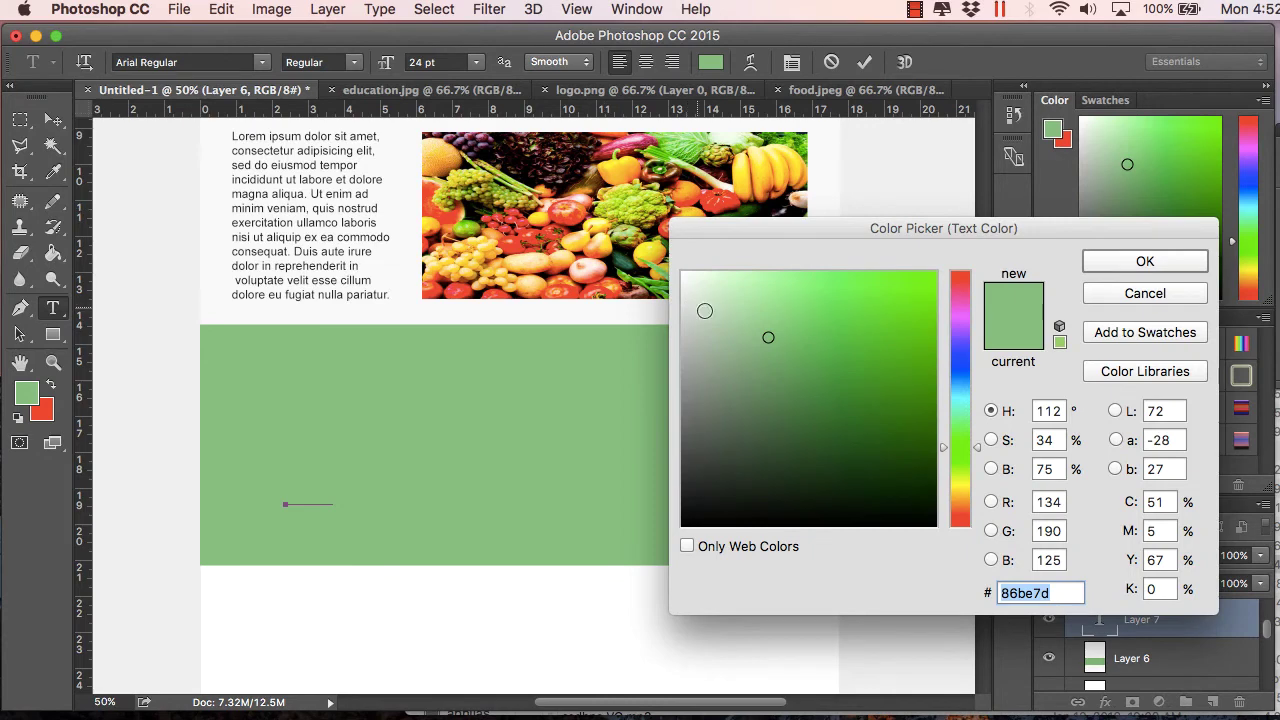
pyautogui.write('fff')
pyautogui.click(1106, 266)
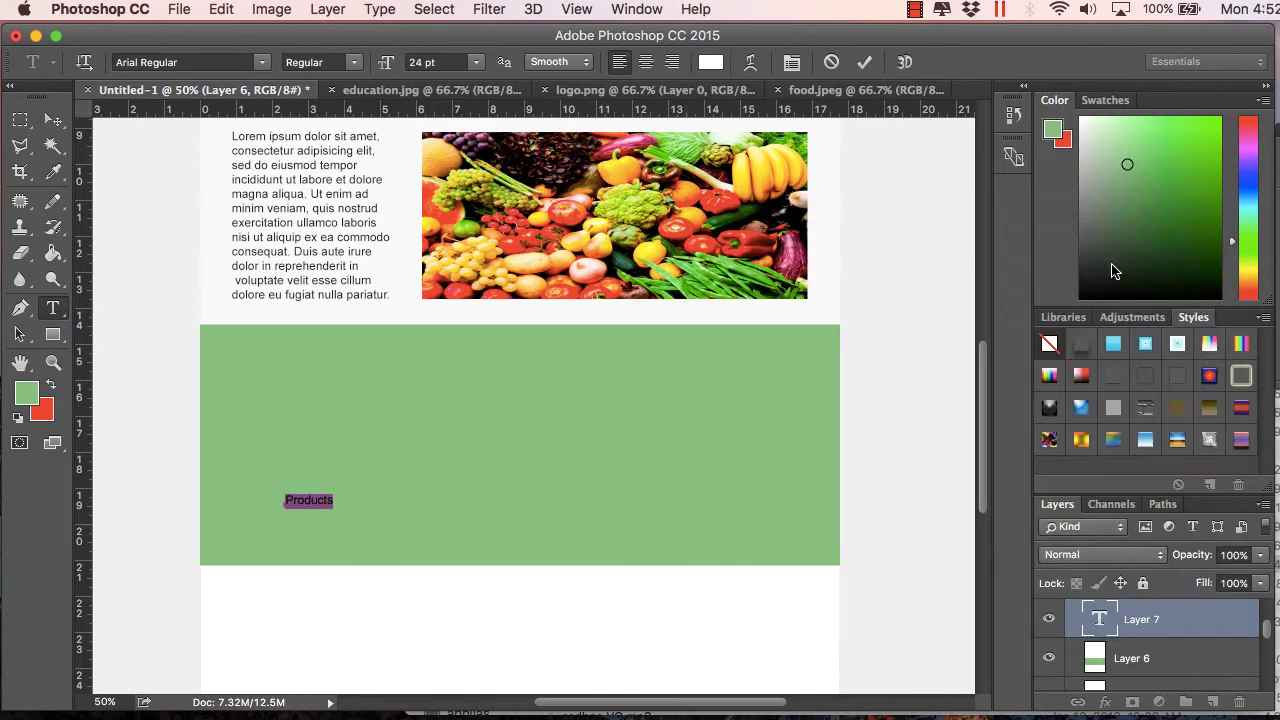
# - Format the Products text in Arial Black Regular at 36 pt and shift it slightly up and to the left
pyautogui.click(262, 62)
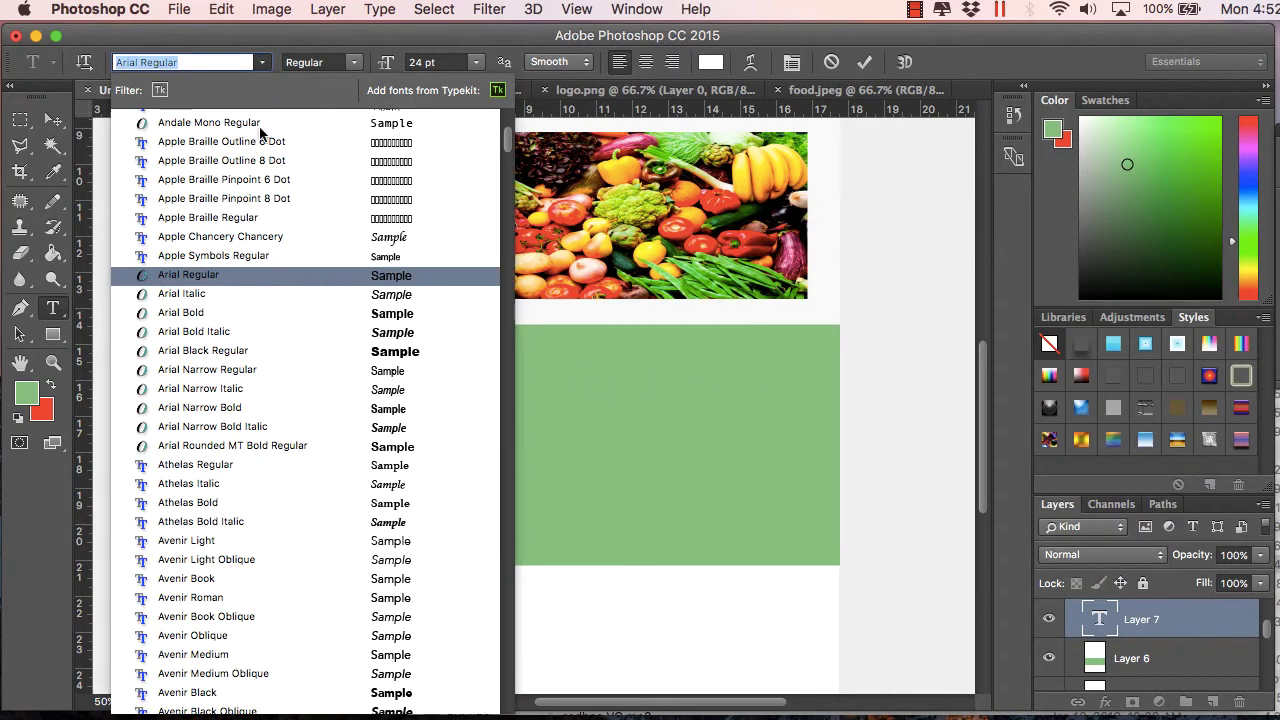
pyautogui.scroll(1, 300, 271)
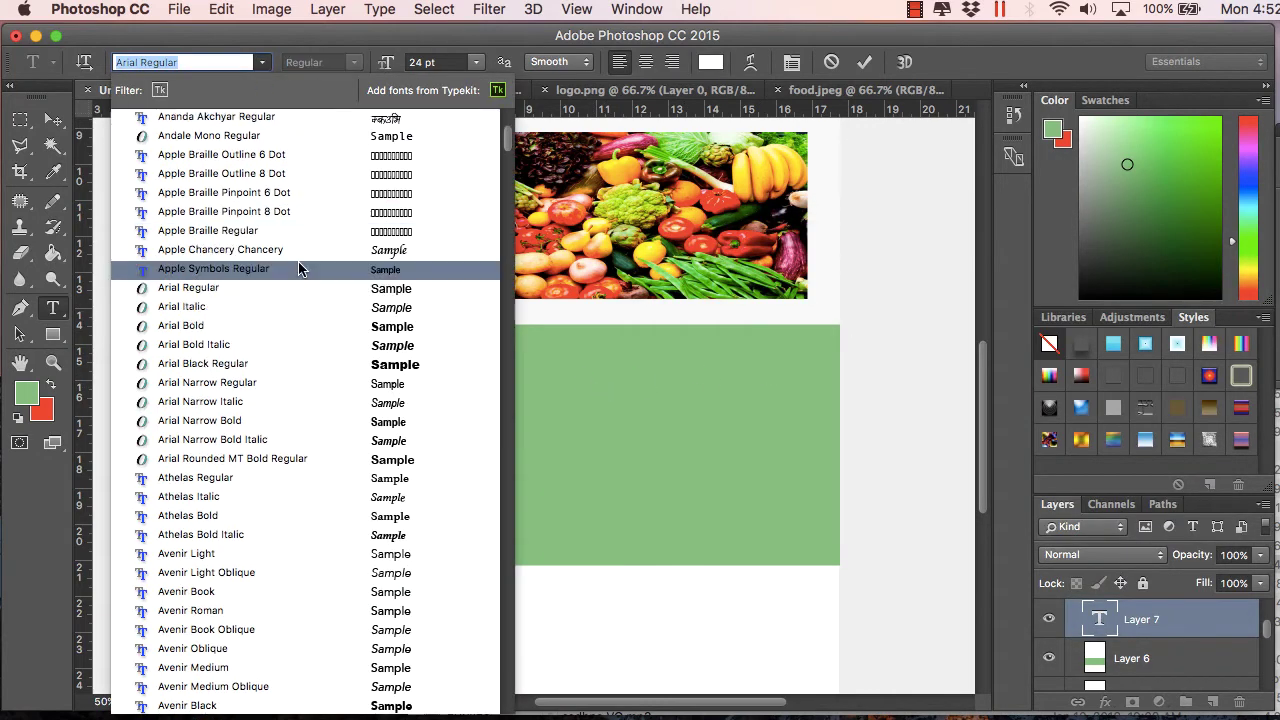
pyautogui.click(347, 364)
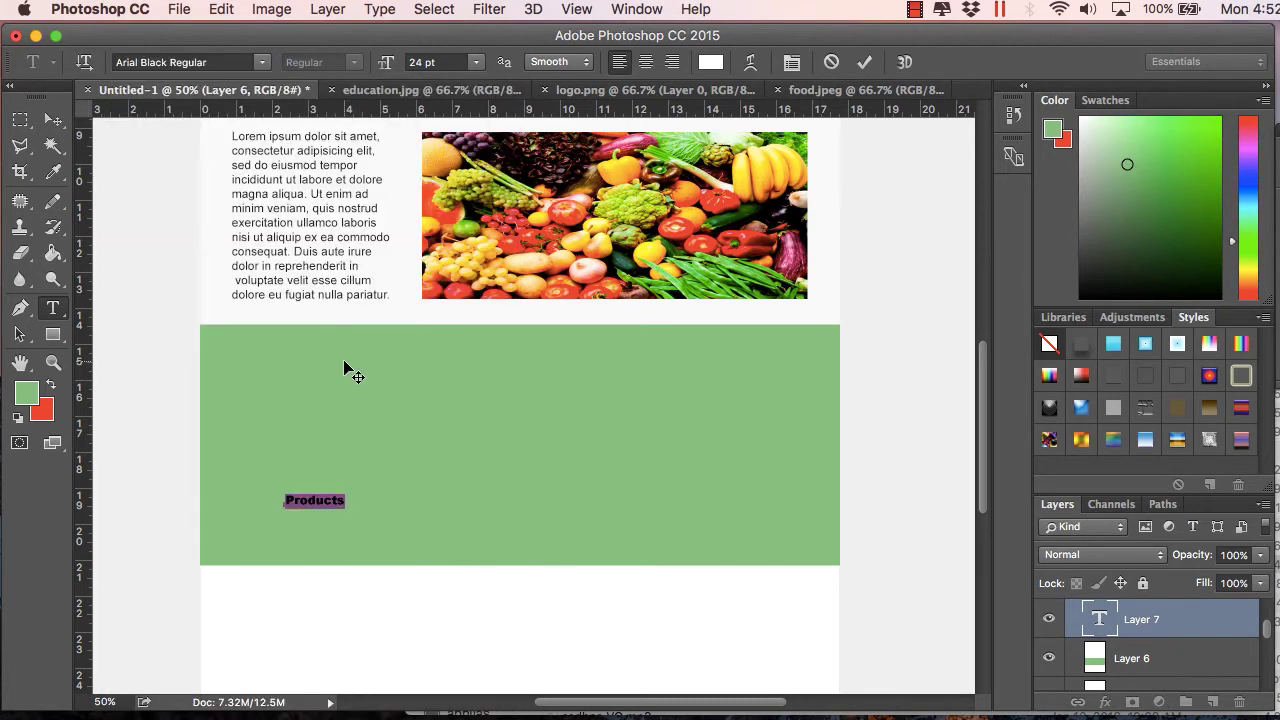
pyautogui.click(342, 500)
pyautogui.moveTo(343, 497); pyautogui.dragTo(267, 485)
pyautogui.click(476, 62)
pyautogui.click(456, 256)
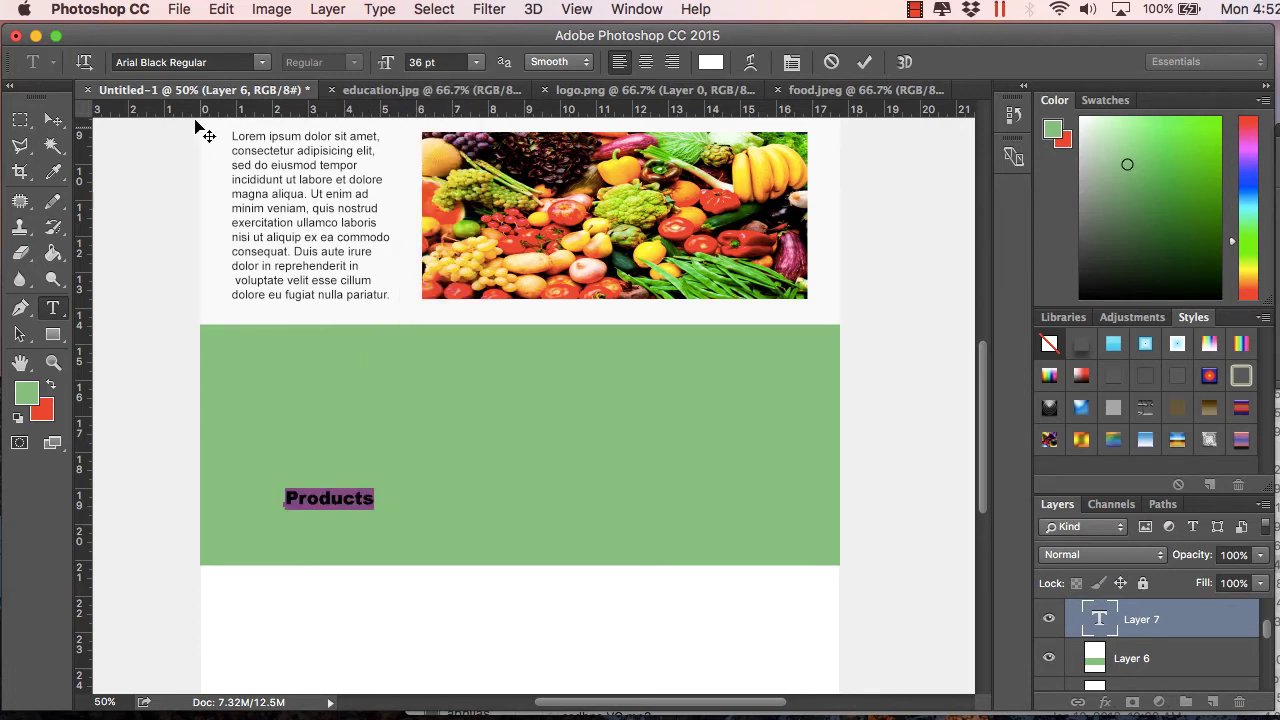
pyautogui.click(53, 119)
pyautogui.moveTo(333, 494); pyautogui.dragTo(311, 479)
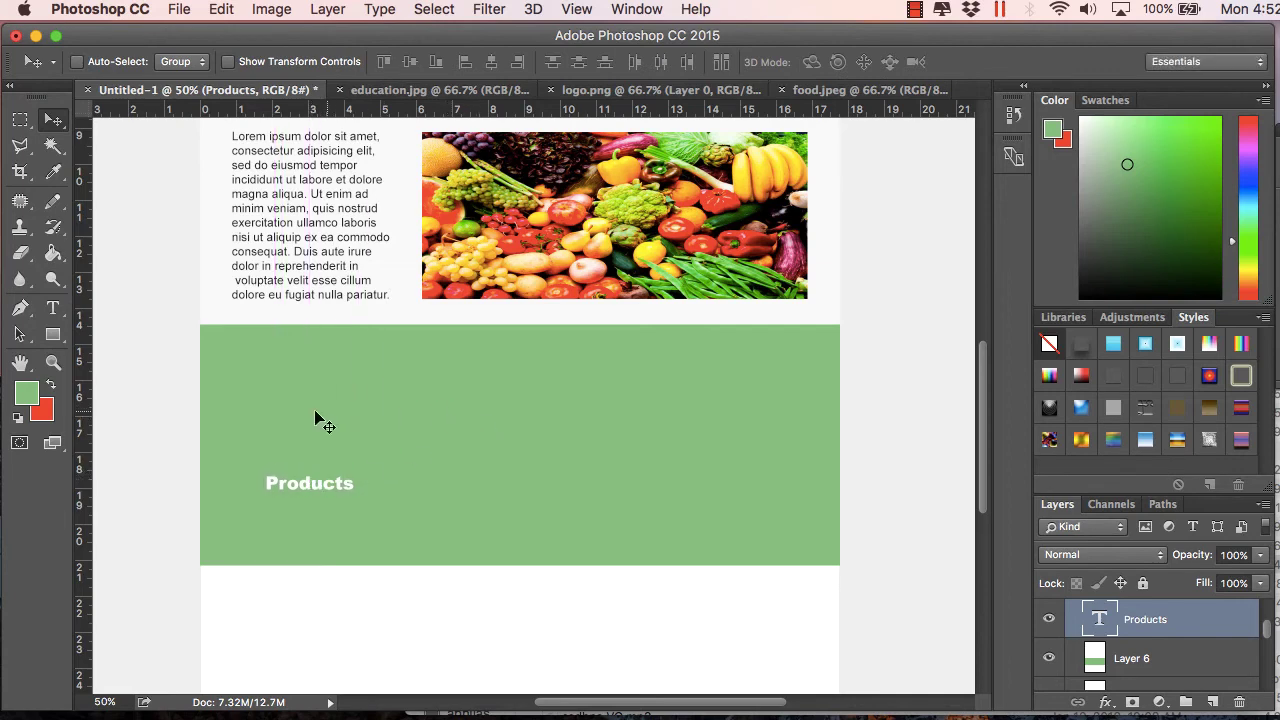
# - Change the Products text to capitals, "PRODUCTS", and set its size to 30 pt
pyautogui.click(53, 307)
pyautogui.click(333, 483)
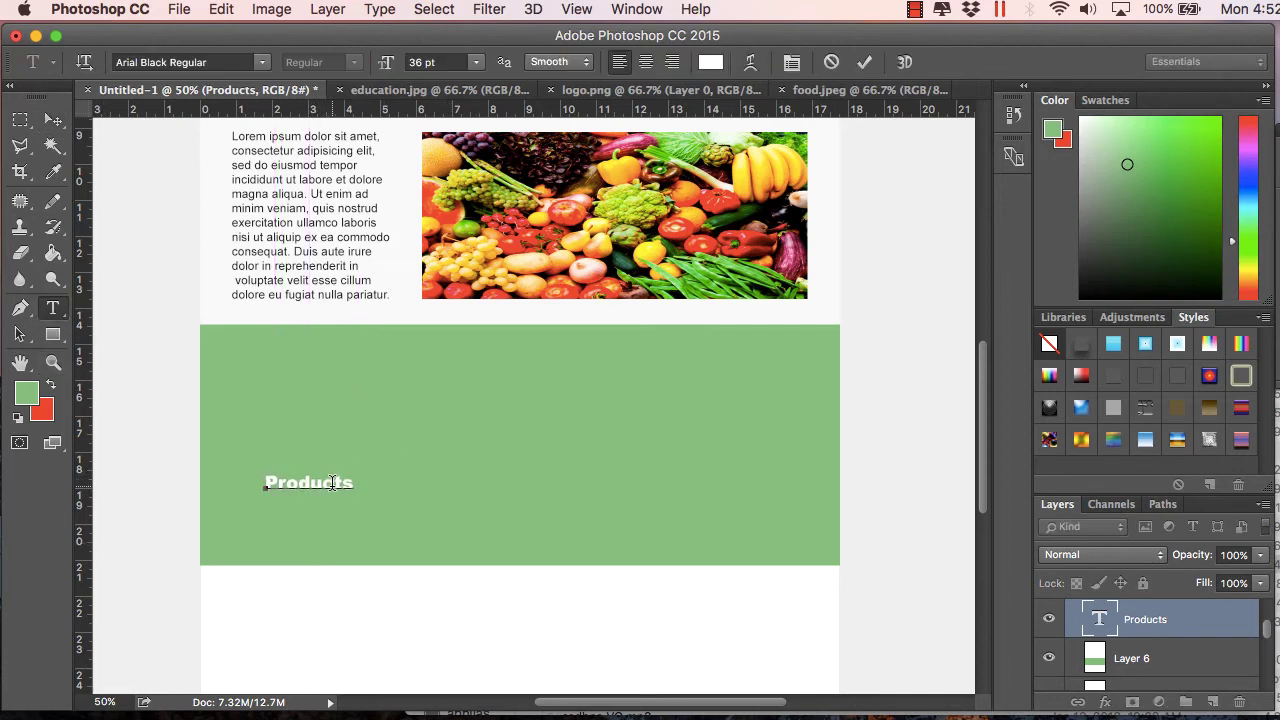
pyautogui.moveTo(352, 483); pyautogui.dragTo(271, 482)
pyautogui.write('RODUCTS')
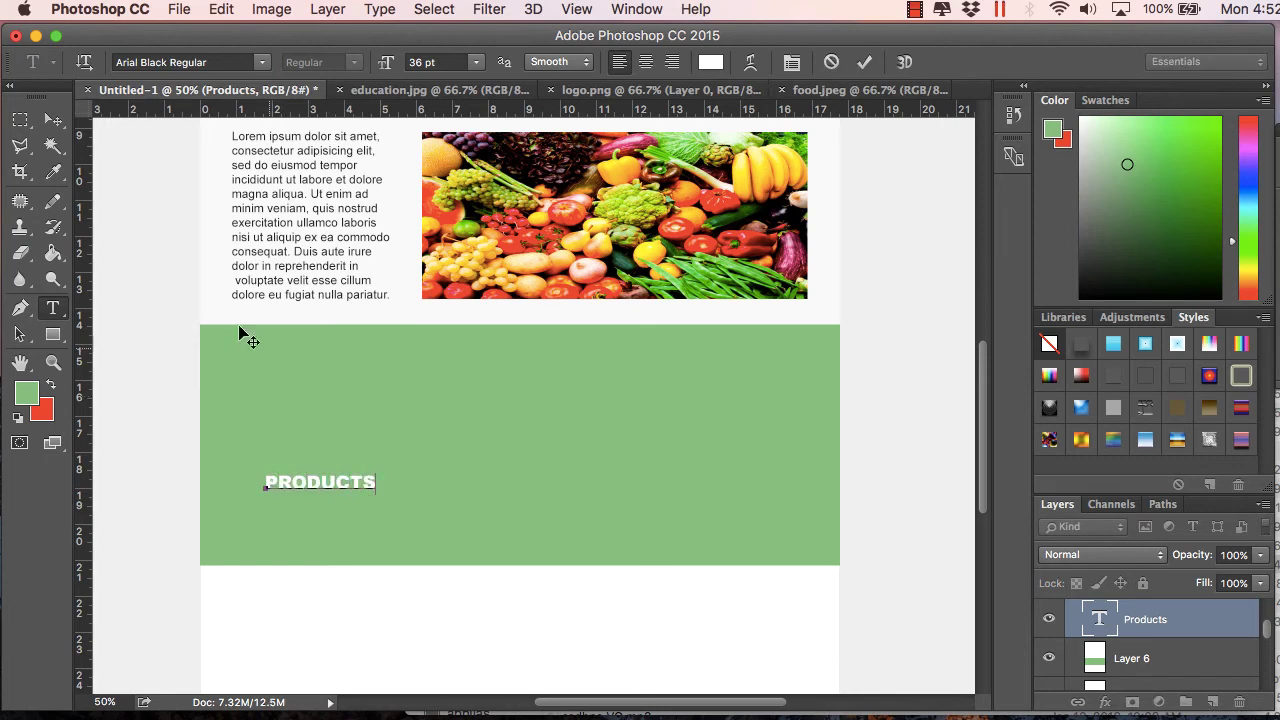
pyautogui.press('super+a')
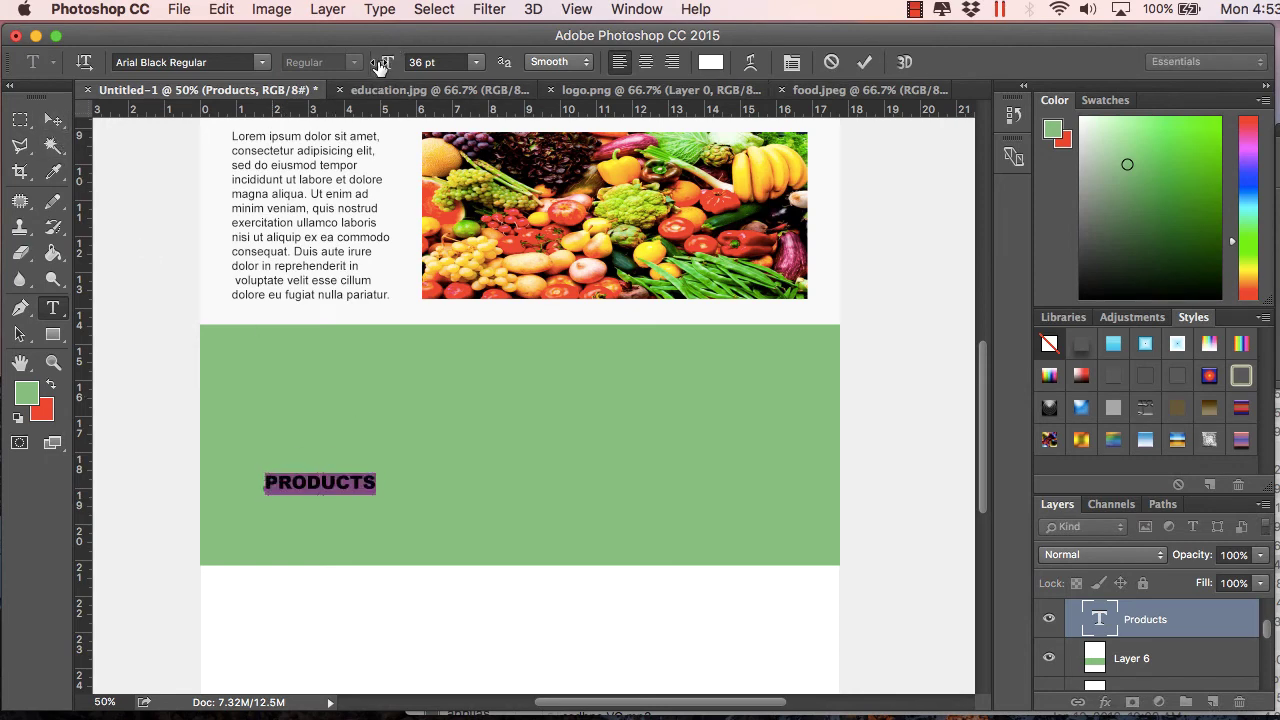
pyautogui.click(477, 63)
pyautogui.click(452, 245)
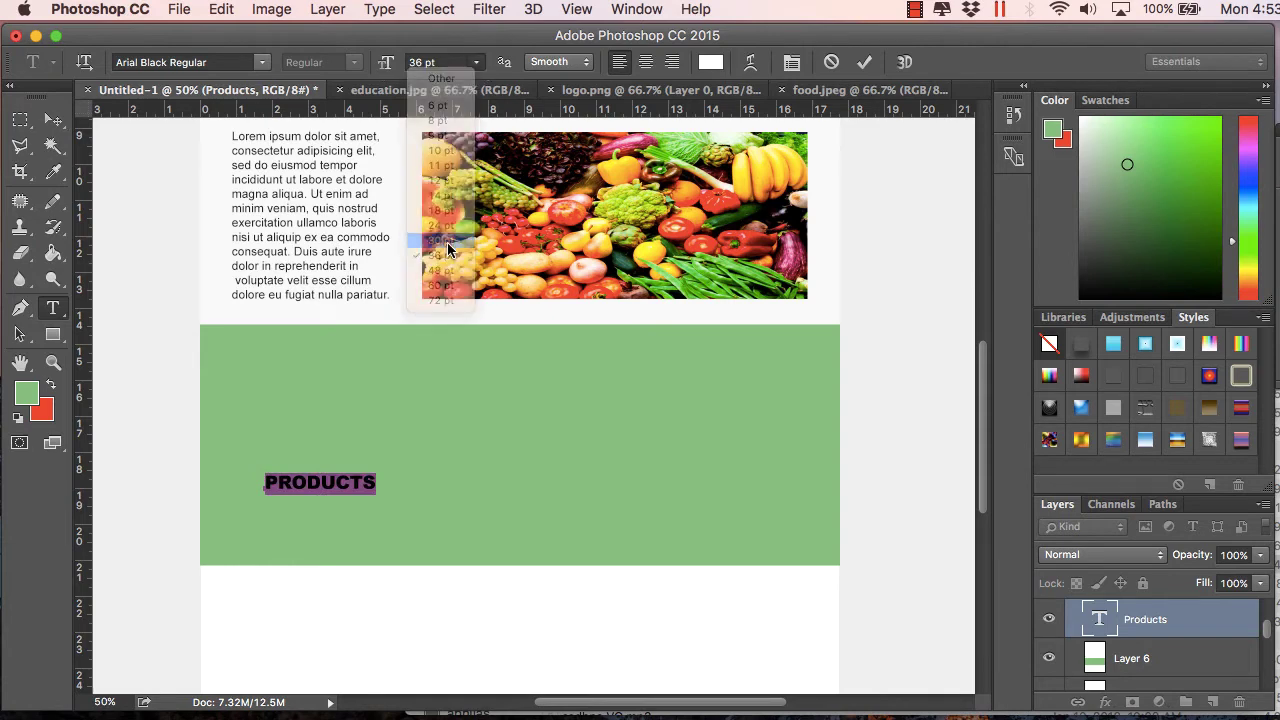
pyautogui.click(53, 119)
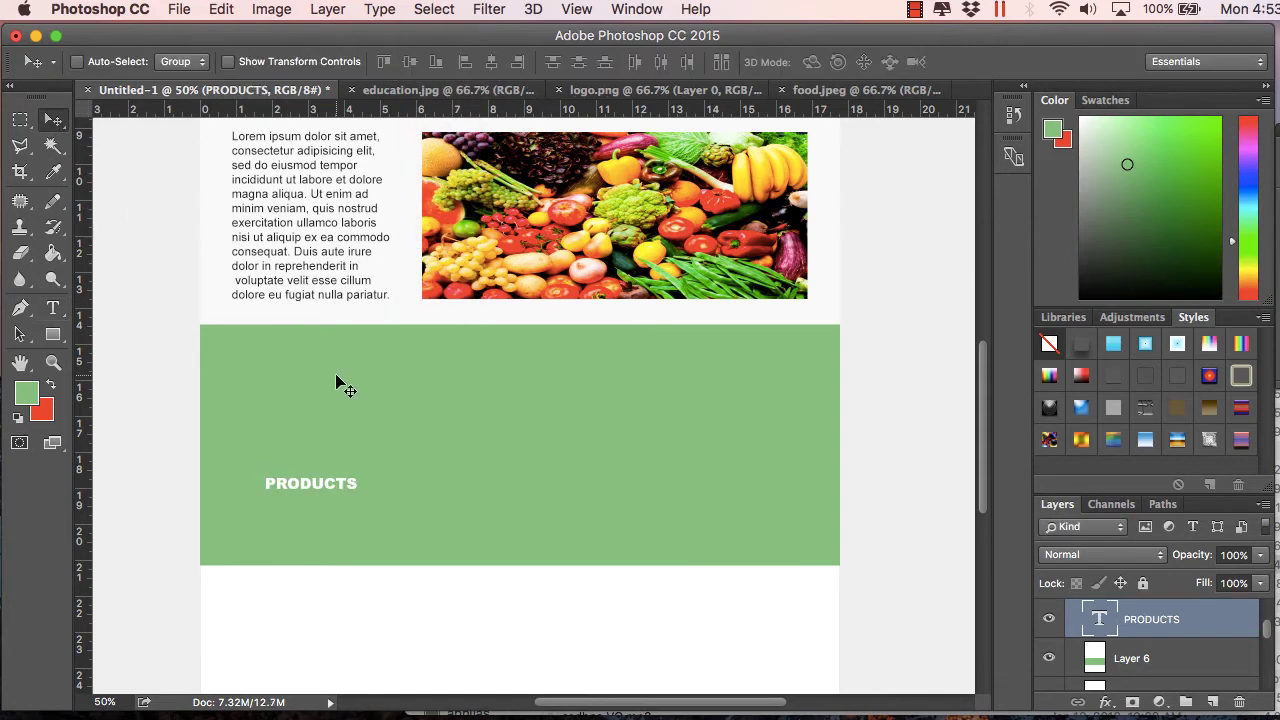
# - Add the heading "SERVICES" in the middle of the green section and align it with PRODUCTS
pyautogui.click(53, 308)
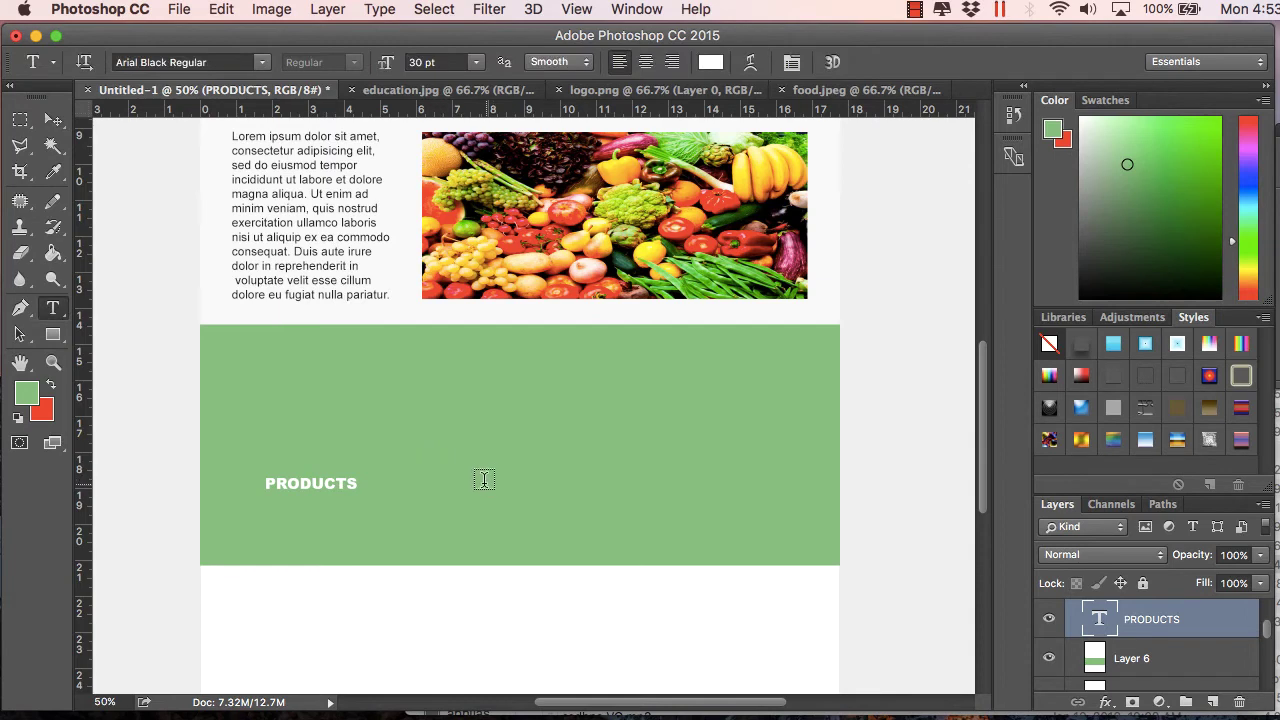
pyautogui.click(480, 480)
pyautogui.write('SERVICES')
pyautogui.click(53, 119)
pyautogui.moveTo(527, 480); pyautogui.dragTo(525, 486)
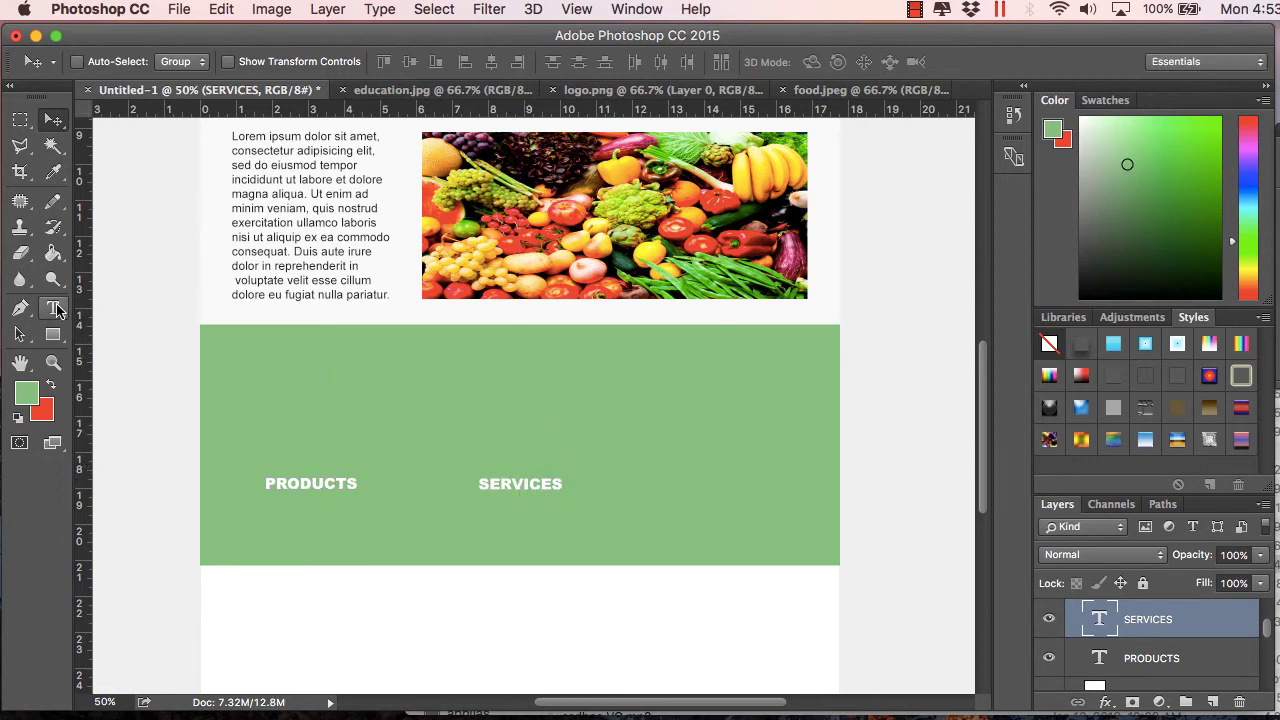
# - Add the heading "CONTACT" to the right of SERVICES and align it with the other two headings
pyautogui.click(55, 309)
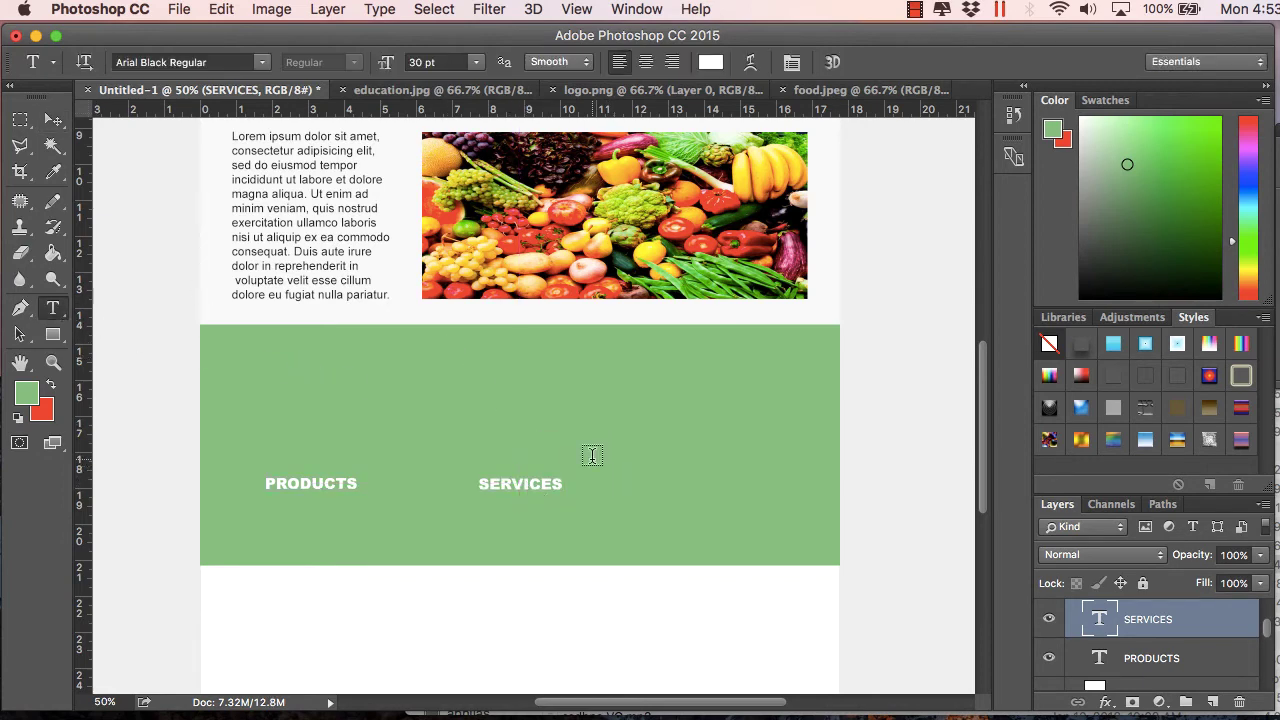
pyautogui.click(678, 481)
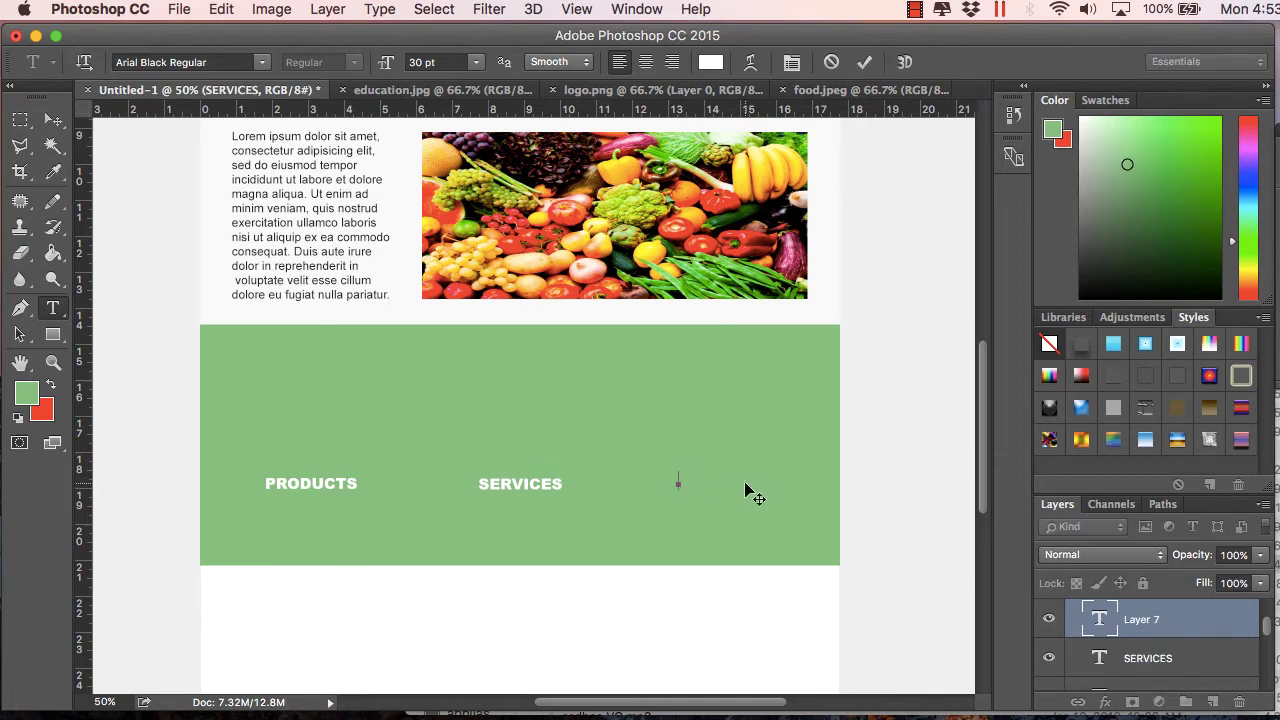
pyautogui.write('CONTACT')
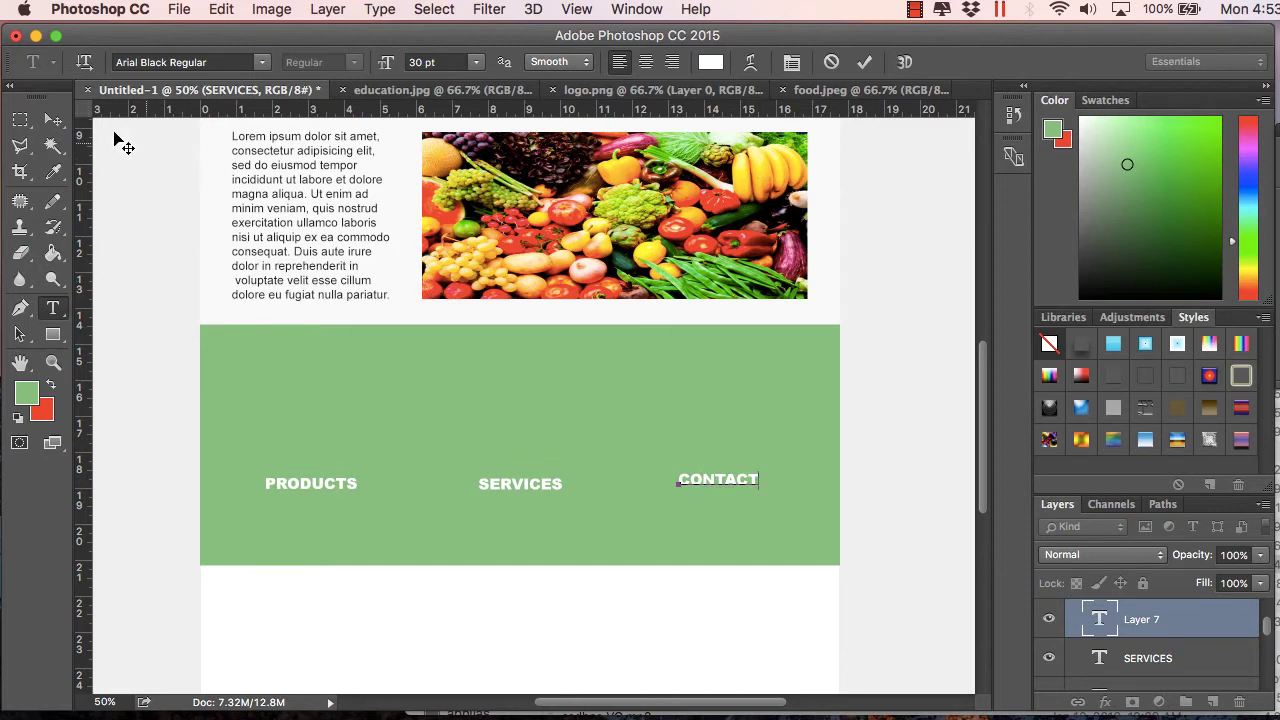
pyautogui.click(53, 119)
pyautogui.moveTo(722, 466); pyautogui.dragTo(724, 470)
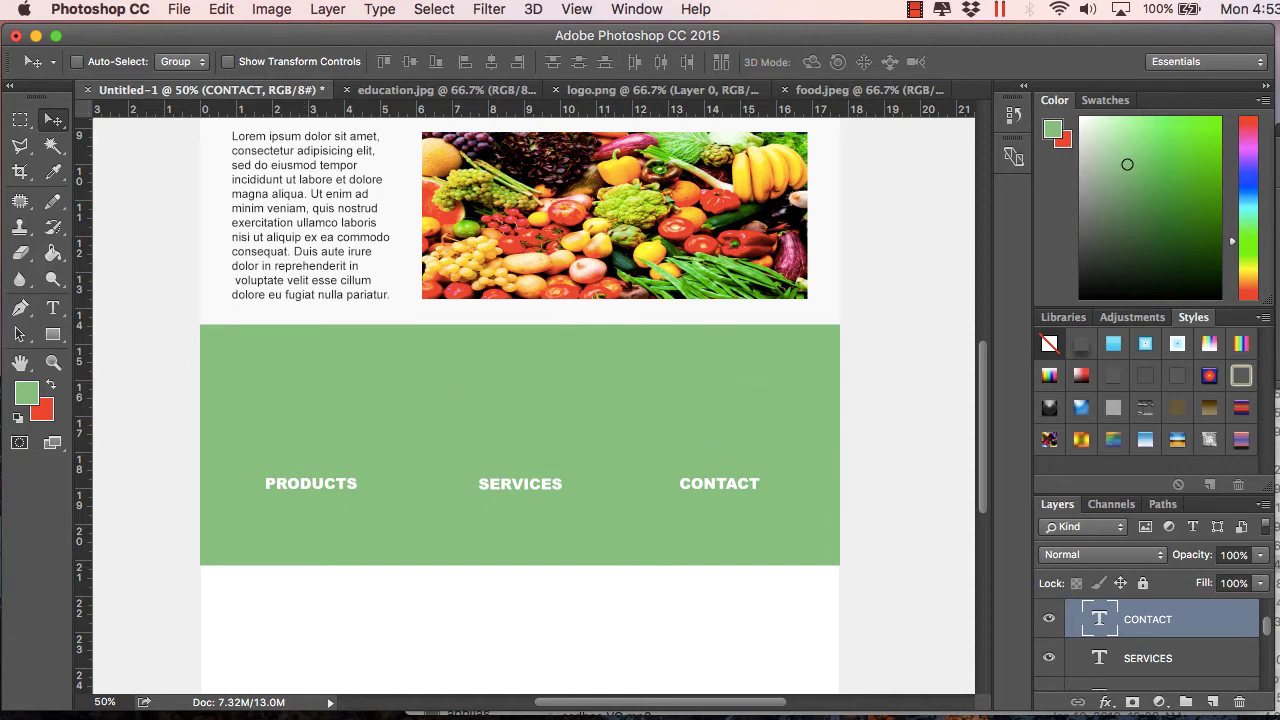
# - Switch to Chrome, search Google for "web icons png" and look through the image results for suitable icons
pyautogui.press('super+Tab')
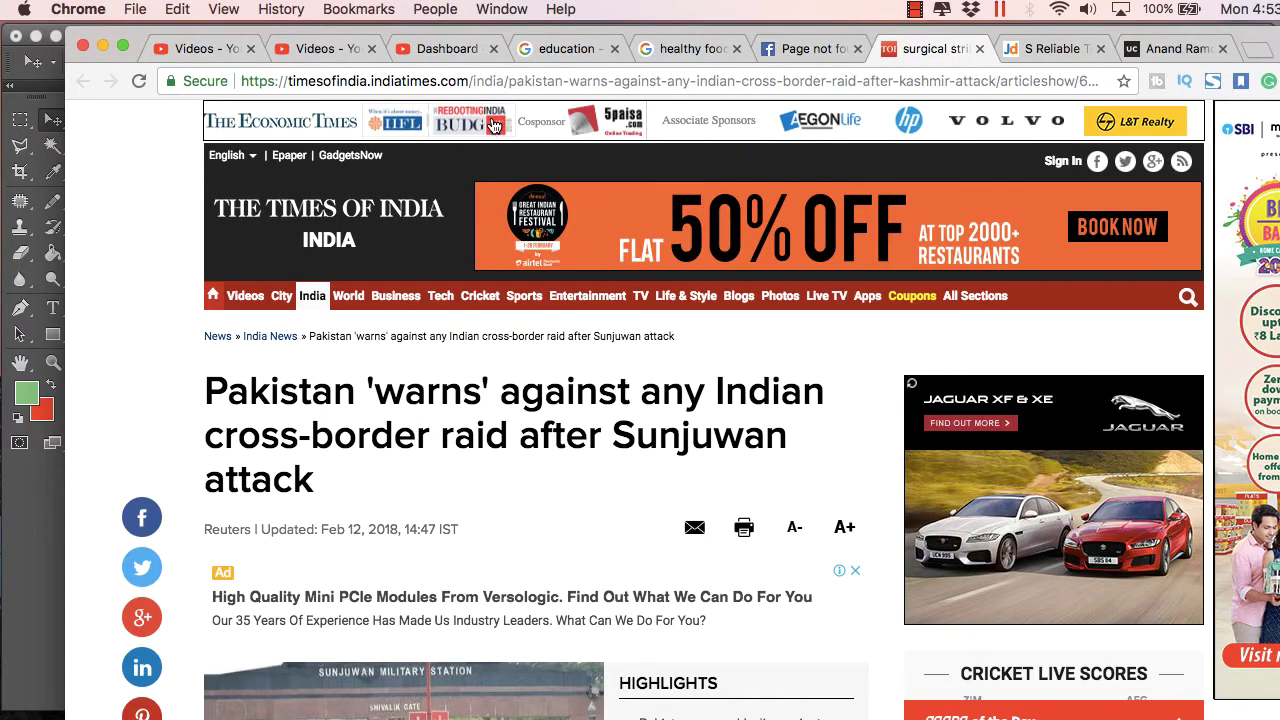
pyautogui.click(460, 82)
pyautogui.write('we')
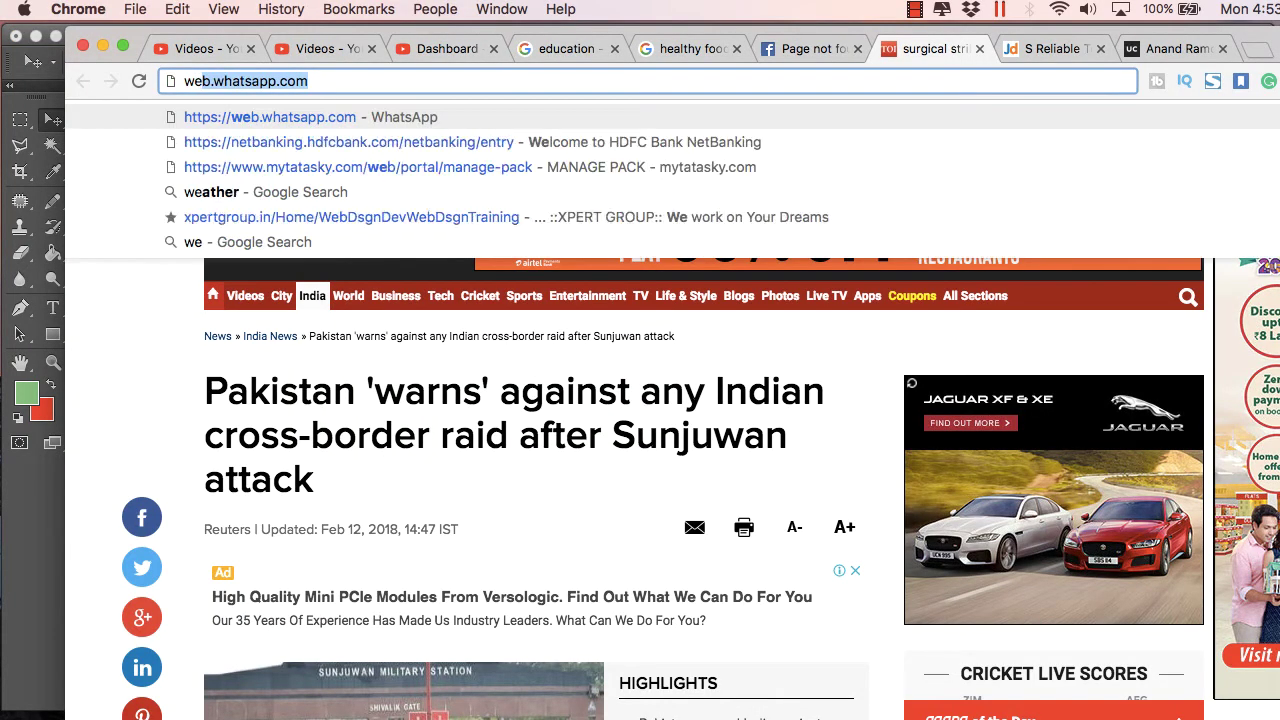
pyautogui.write('b icons png')
pyautogui.press('Return')
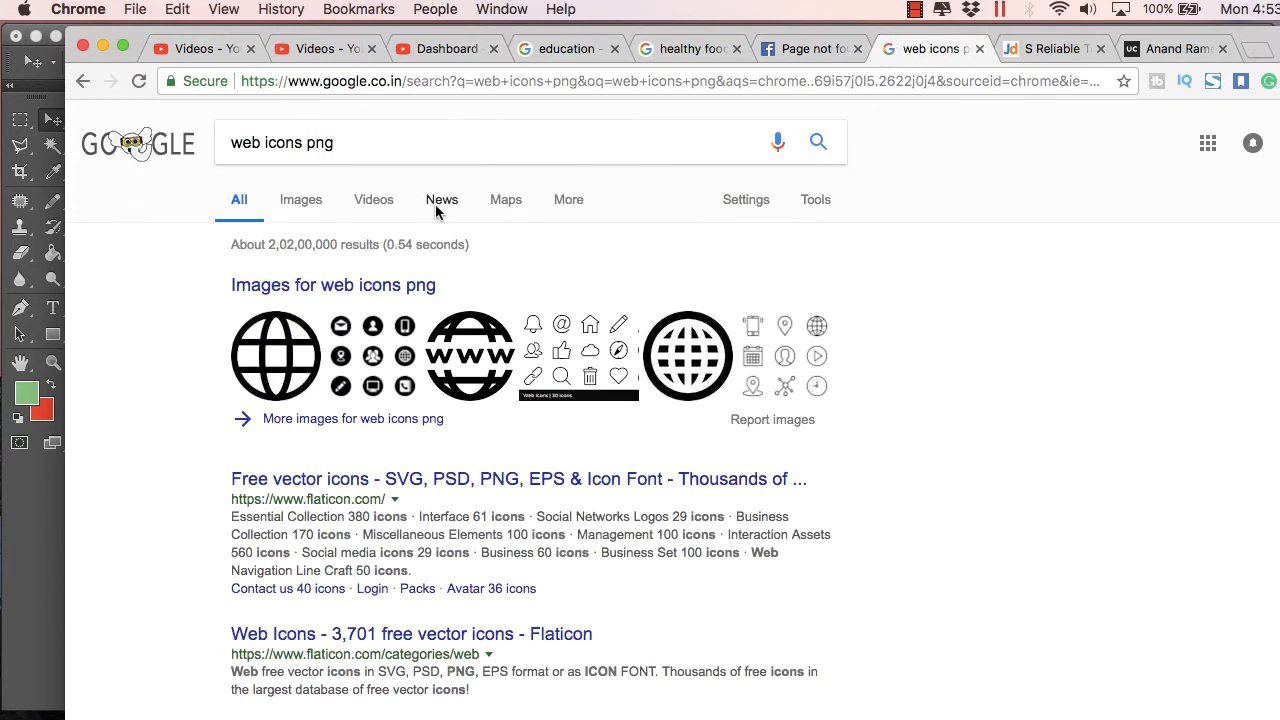
pyautogui.click(334, 286)
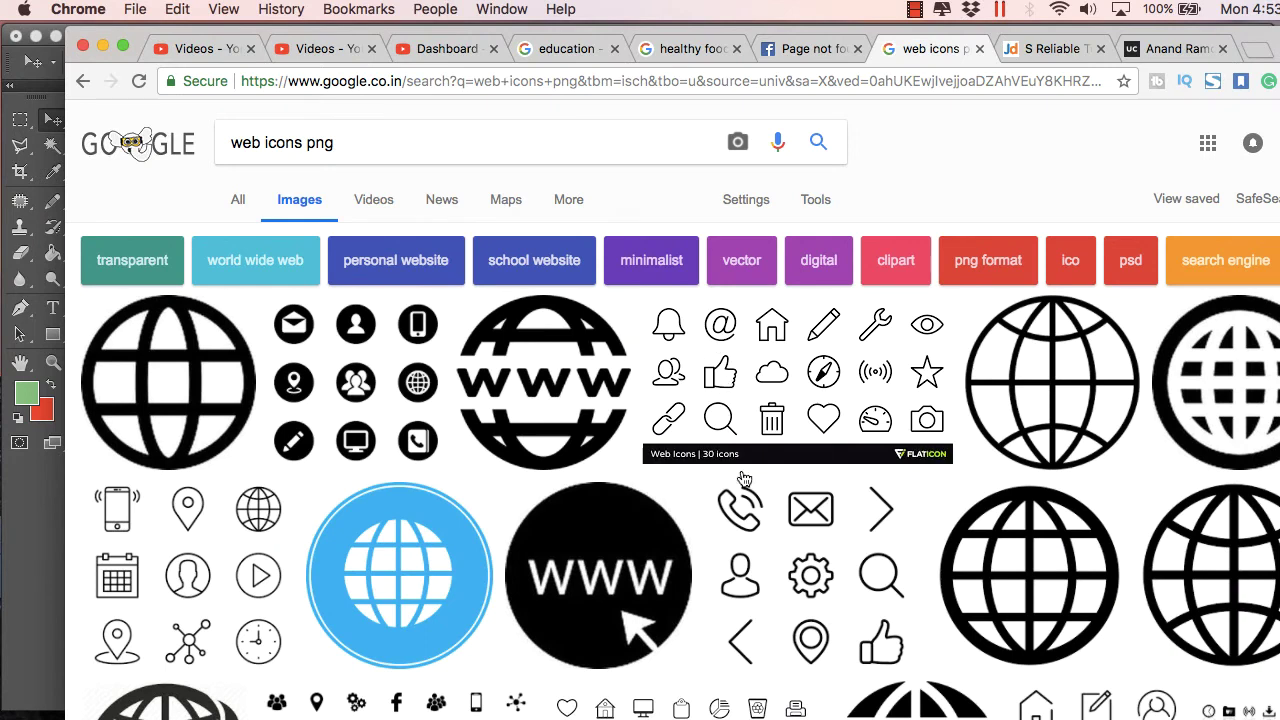
pyautogui.scroll(-5, 762, 443)
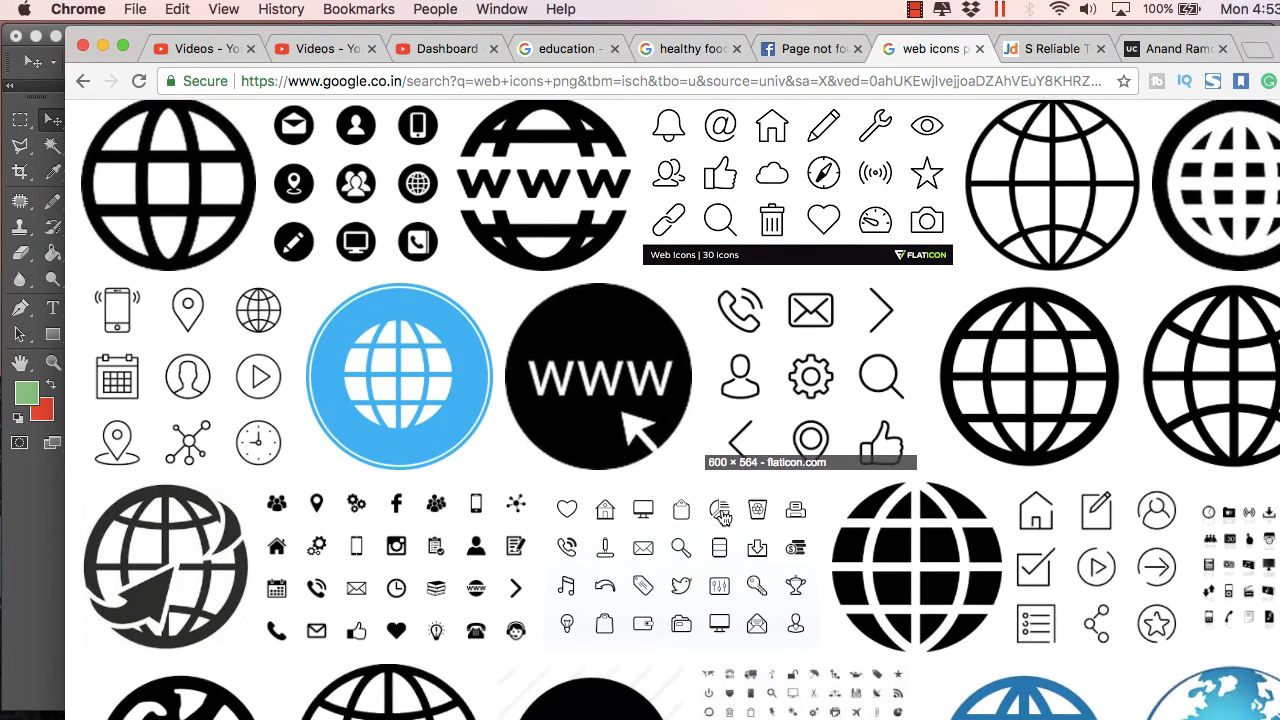
# - Browse the "web icons png" image results and preview several icon sets for suitable icons
pyautogui.scroll(-1, 722, 515)
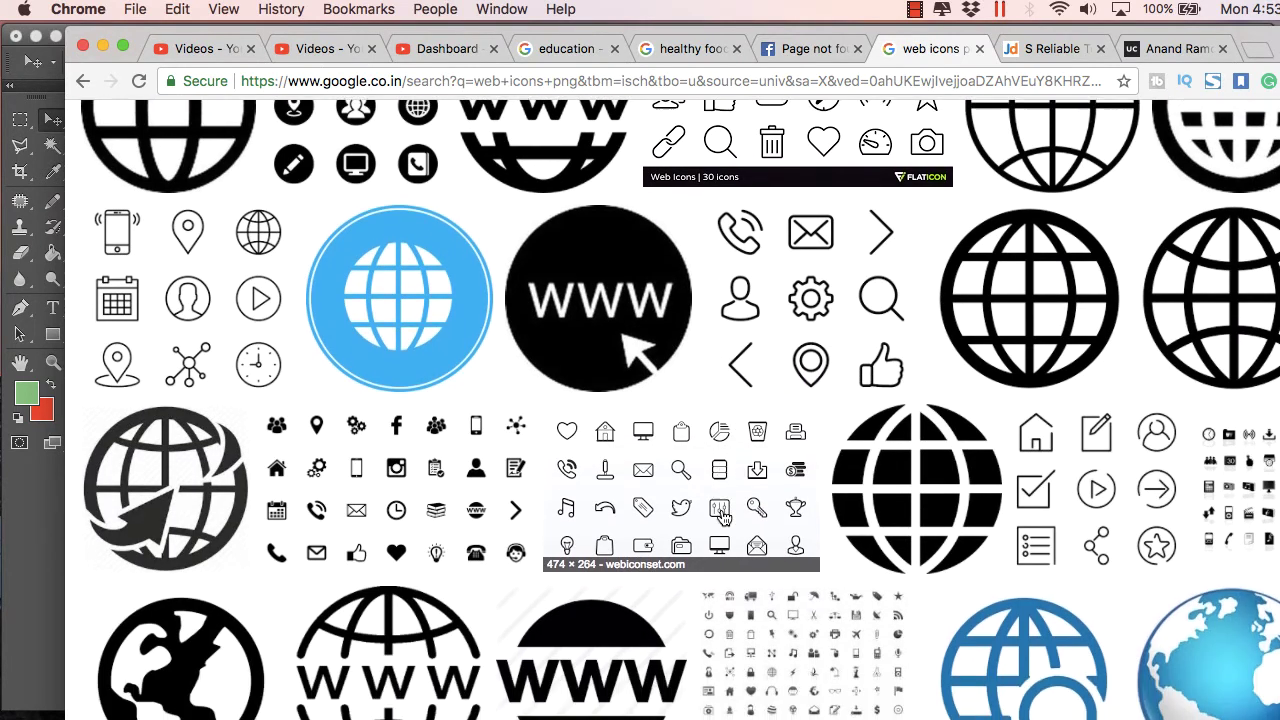
pyautogui.click(722, 515)
pyautogui.click(1014, 549)
pyautogui.click(878, 307)
pyautogui.scroll(-3, 878, 307)
pyautogui.click(400, 160)
pyautogui.scroll(-5, 1165, 340)
pyautogui.click(395, 680)
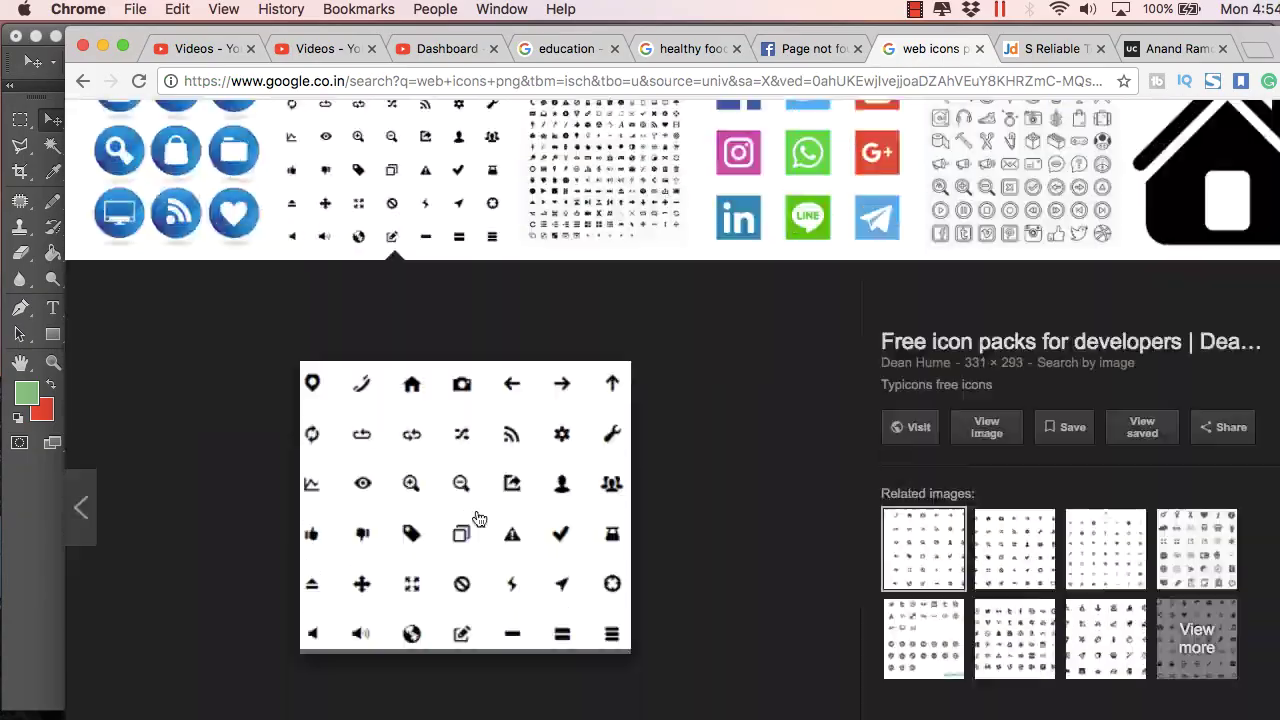
pyautogui.scroll(-4, 1027, 400)
pyautogui.scroll(-15, 1025, 398)
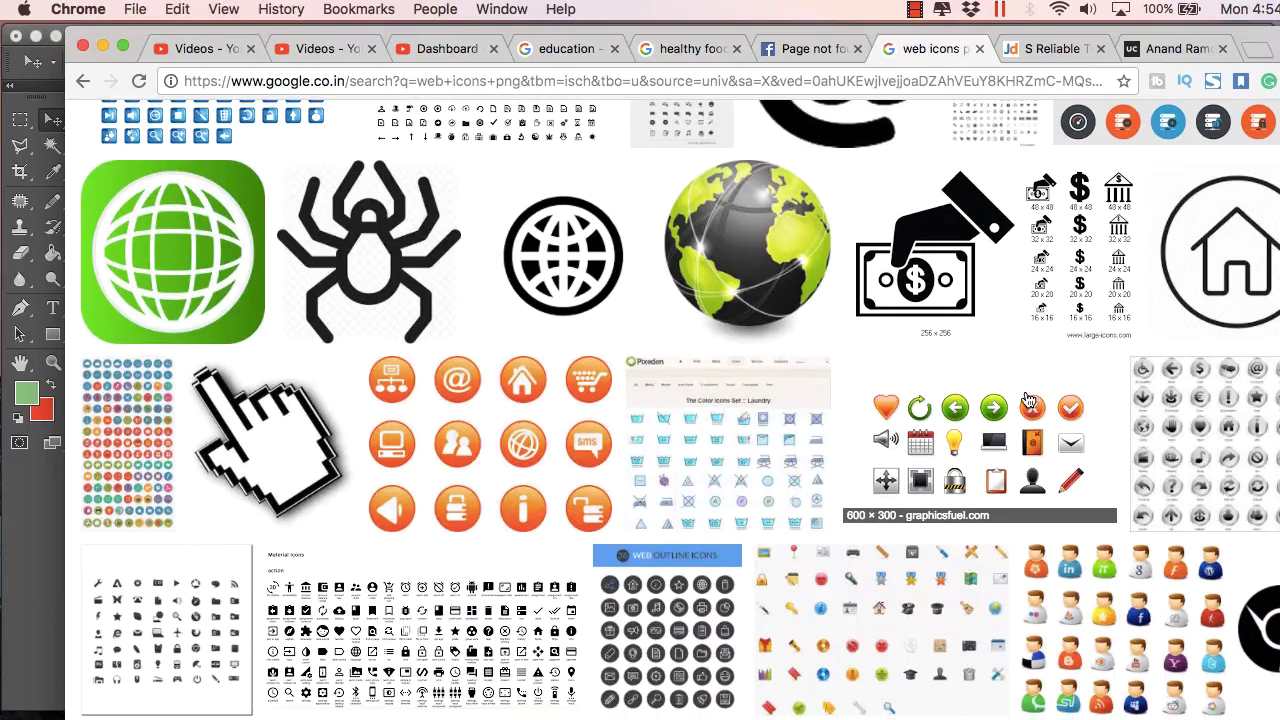
pyautogui.scroll(20, 676, 456)
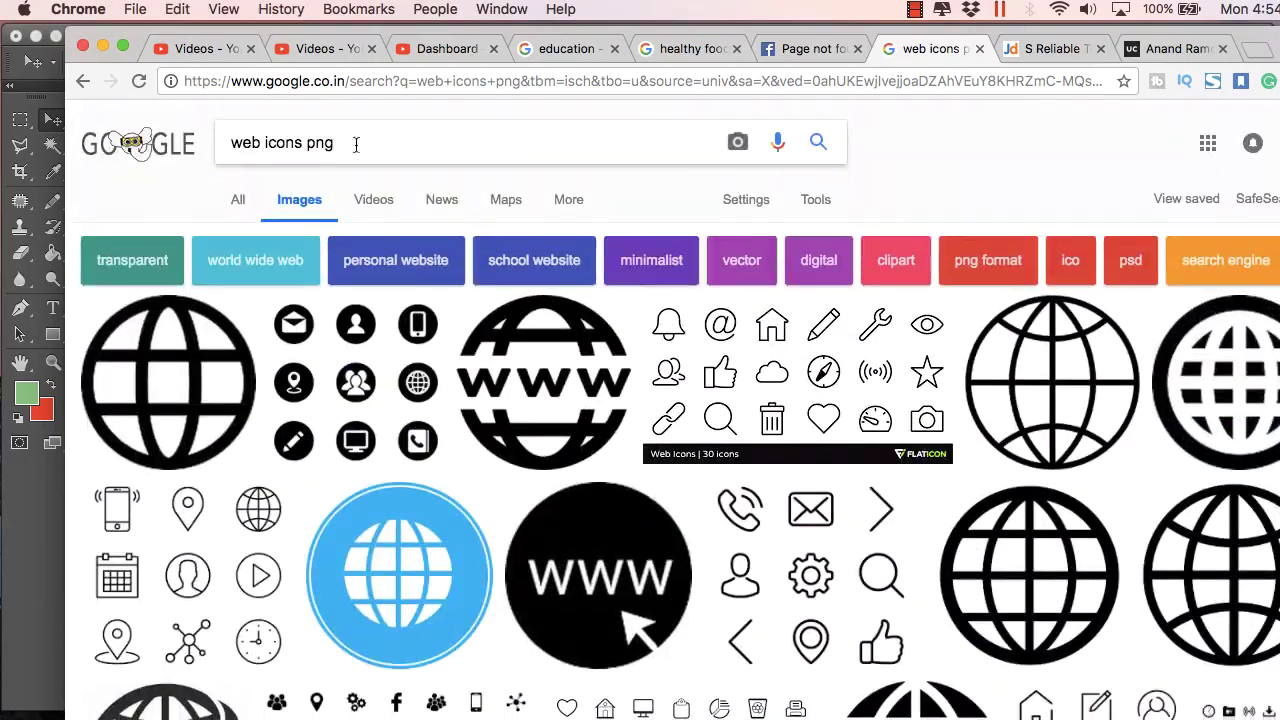
# - Refine the image search to "web icons png black" and look through the results
pyautogui.click(360, 157)
pyautogui.write('black')
pyautogui.press('Return')
pyautogui.scroll(-10, 612, 360)
pyautogui.scroll(-10, 612, 360)
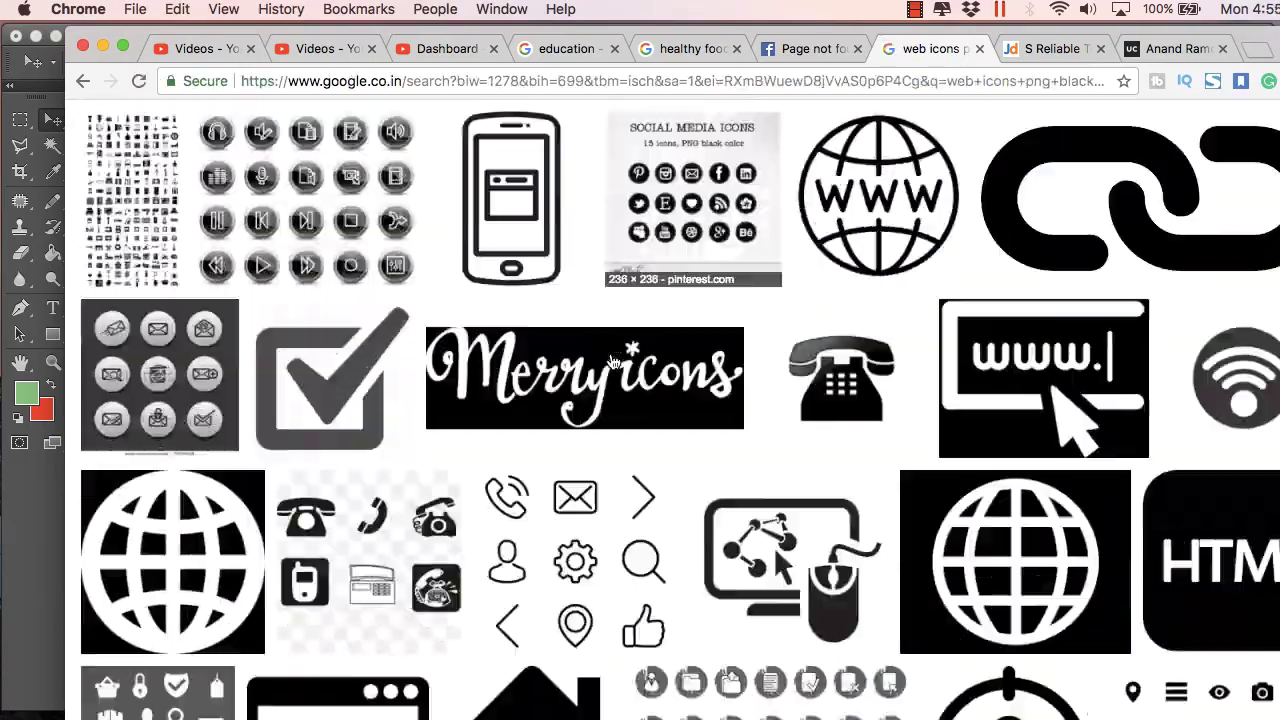
# - Open the webiconset.com line-icon sheet at full size and save it to the Desktop as "icons" in PNG format
pyautogui.click(790, 640)
pyautogui.click(986, 429)
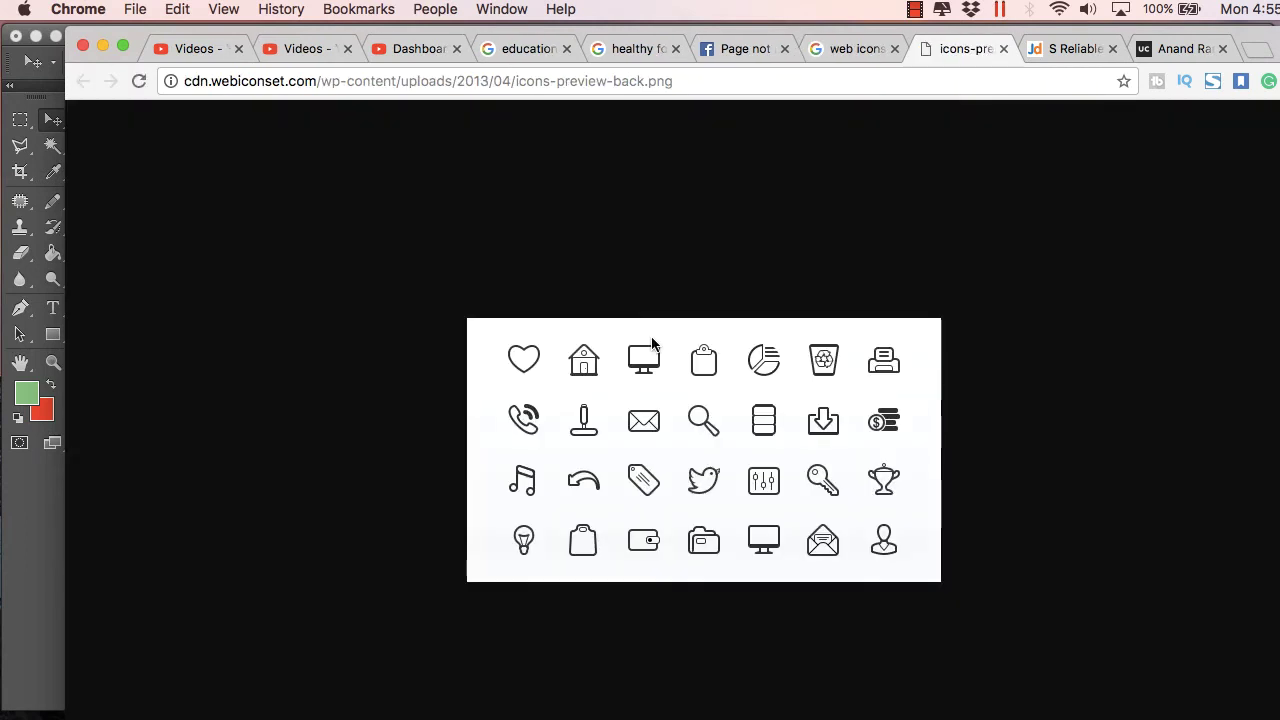
pyautogui.rightClick(704, 410)
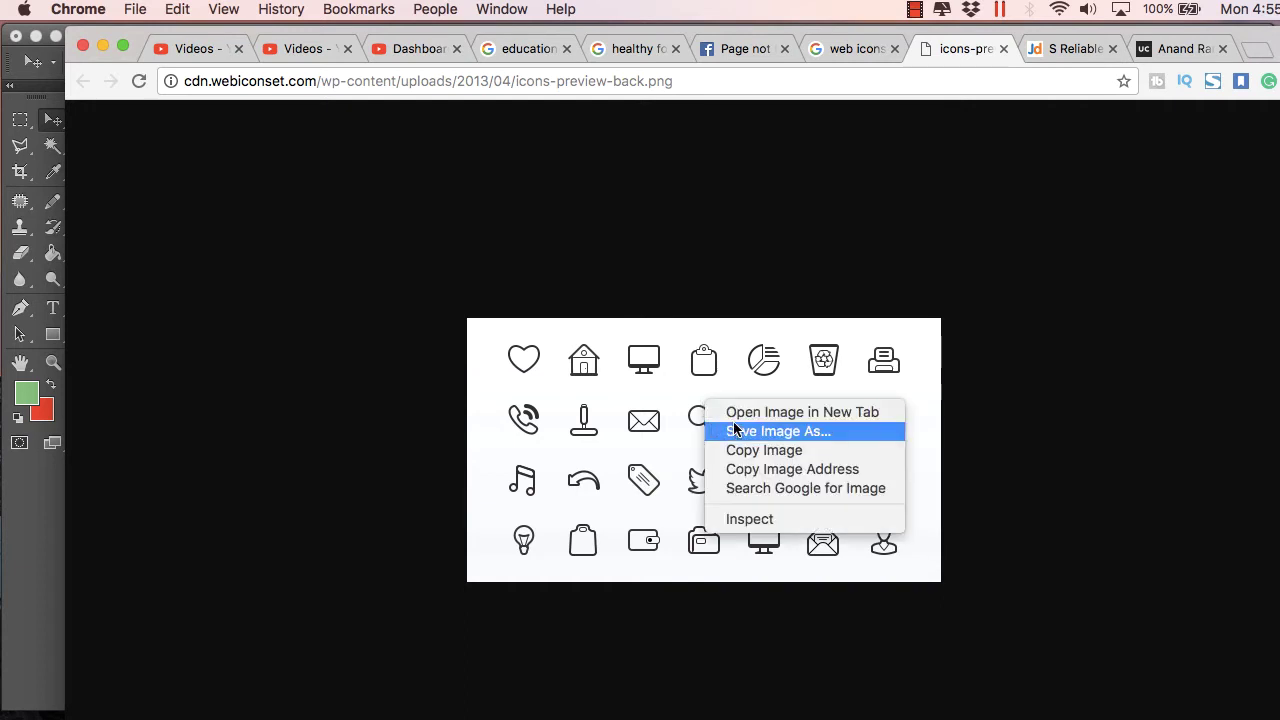
pyautogui.click(734, 431)
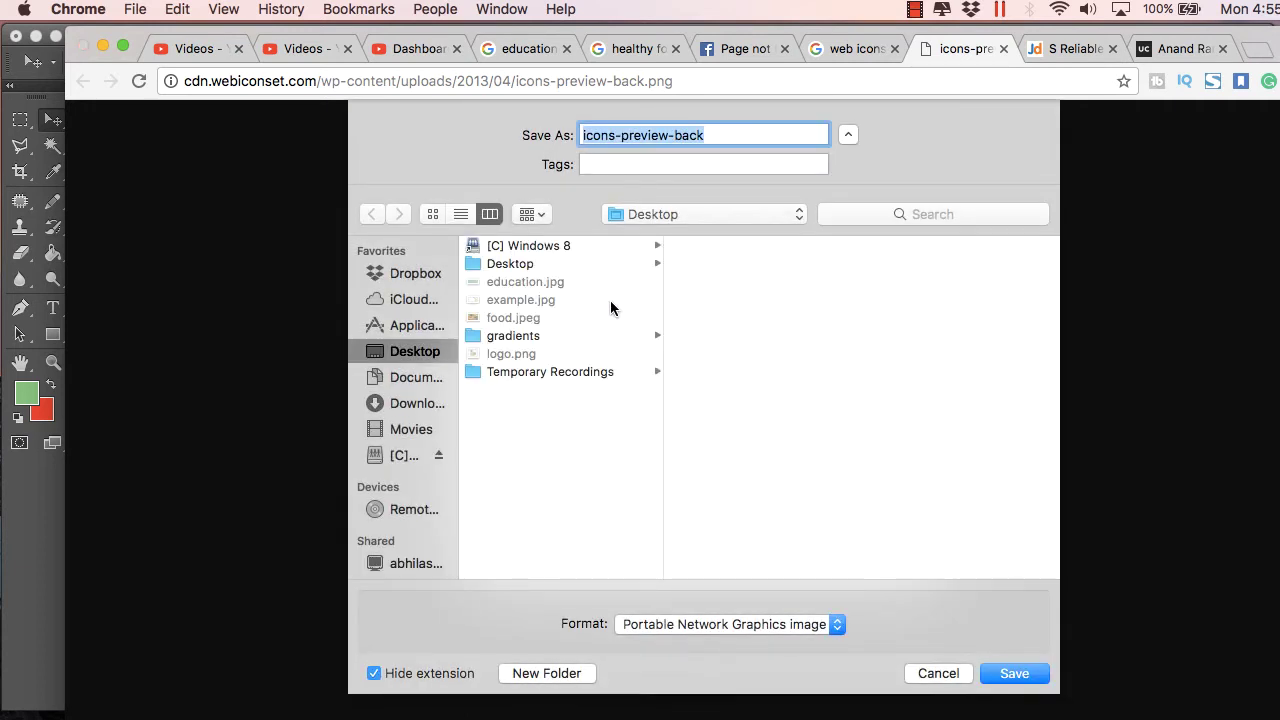
pyautogui.moveTo(717, 135); pyautogui.dragTo(614, 135)
pyautogui.press('BackSpace')
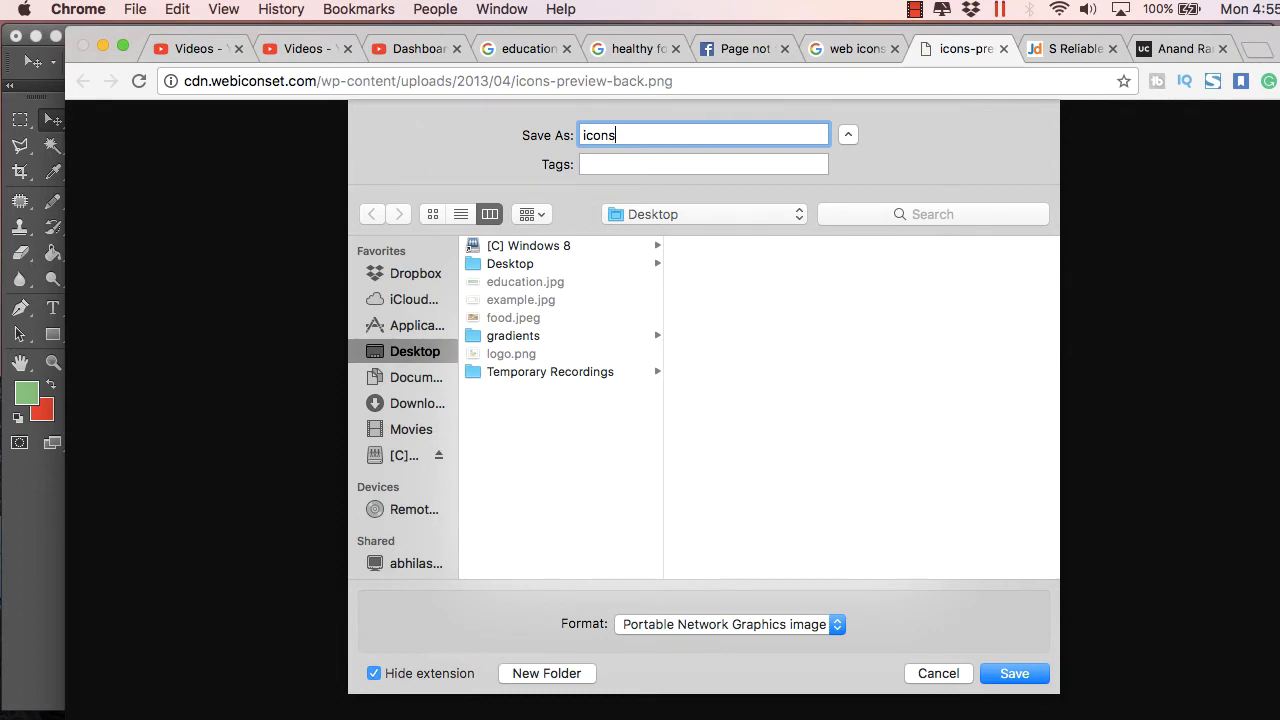
pyautogui.click(1013, 673)
# - Switch to Photoshop and open icons.png from the Desktop
pyautogui.press('super+Tab')
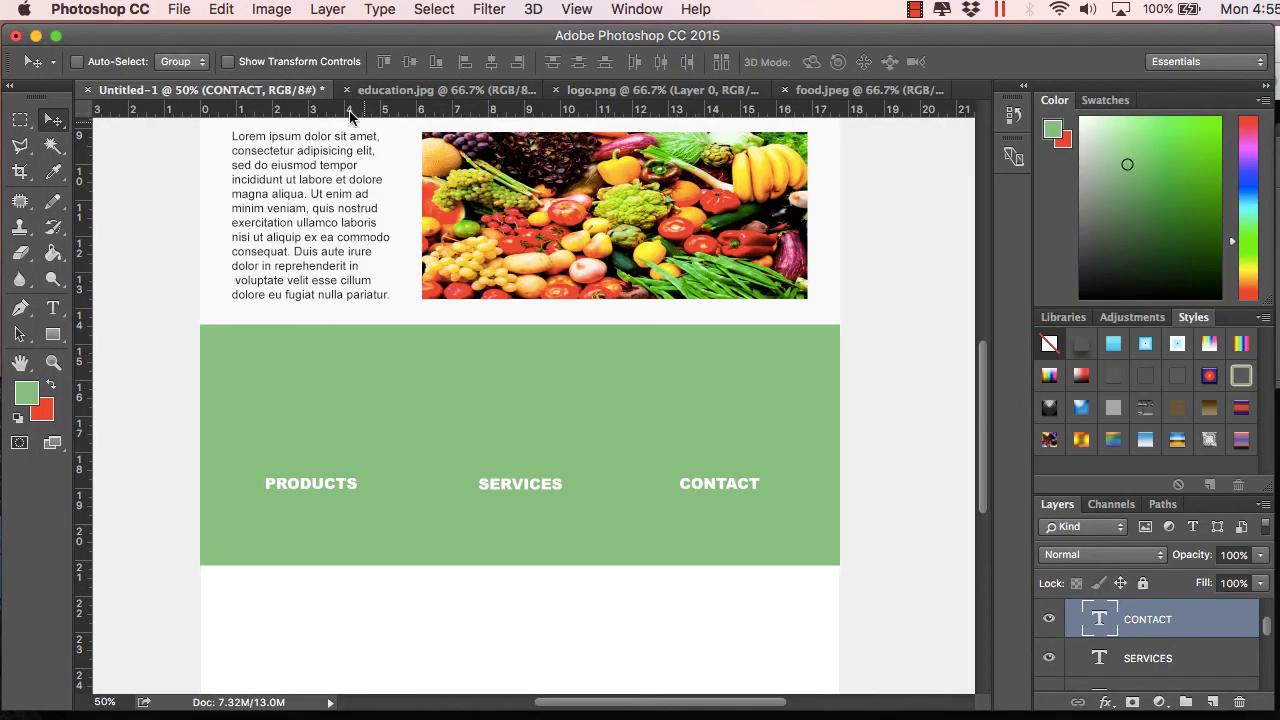
pyautogui.click(190, 9)
pyautogui.click(195, 50)
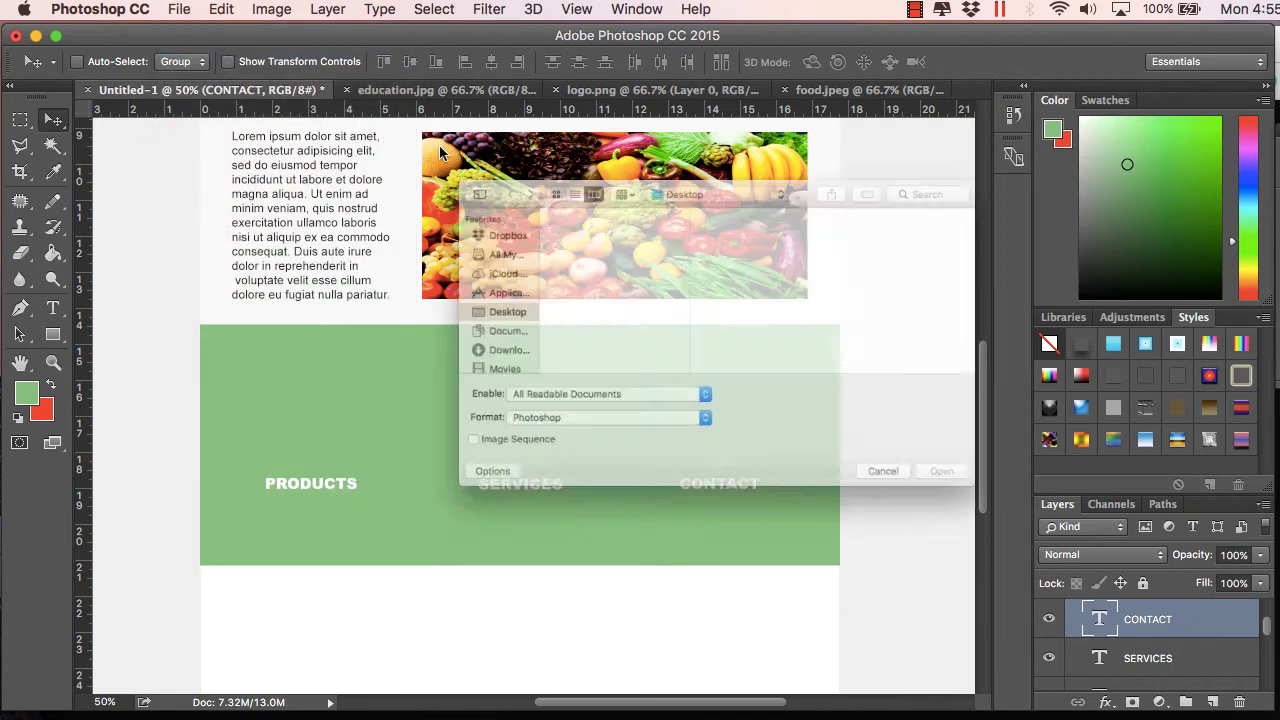
pyautogui.click(539, 285)
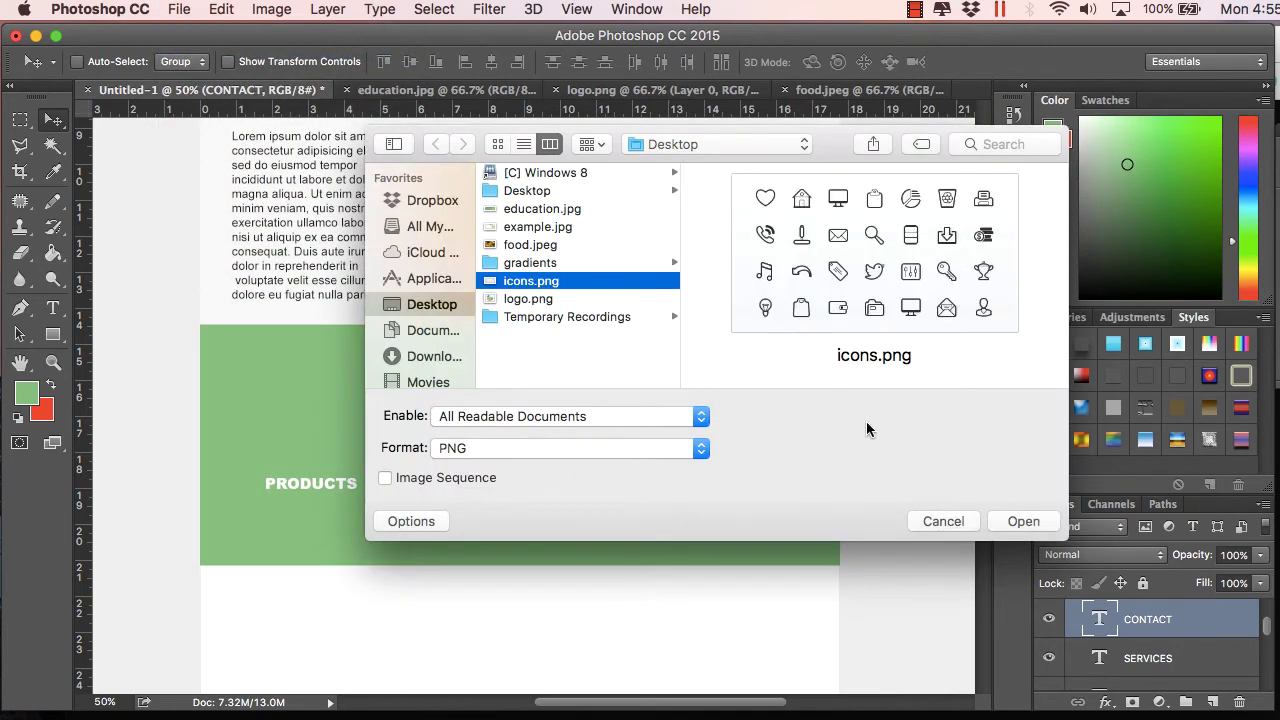
pyautogui.click(1020, 521)
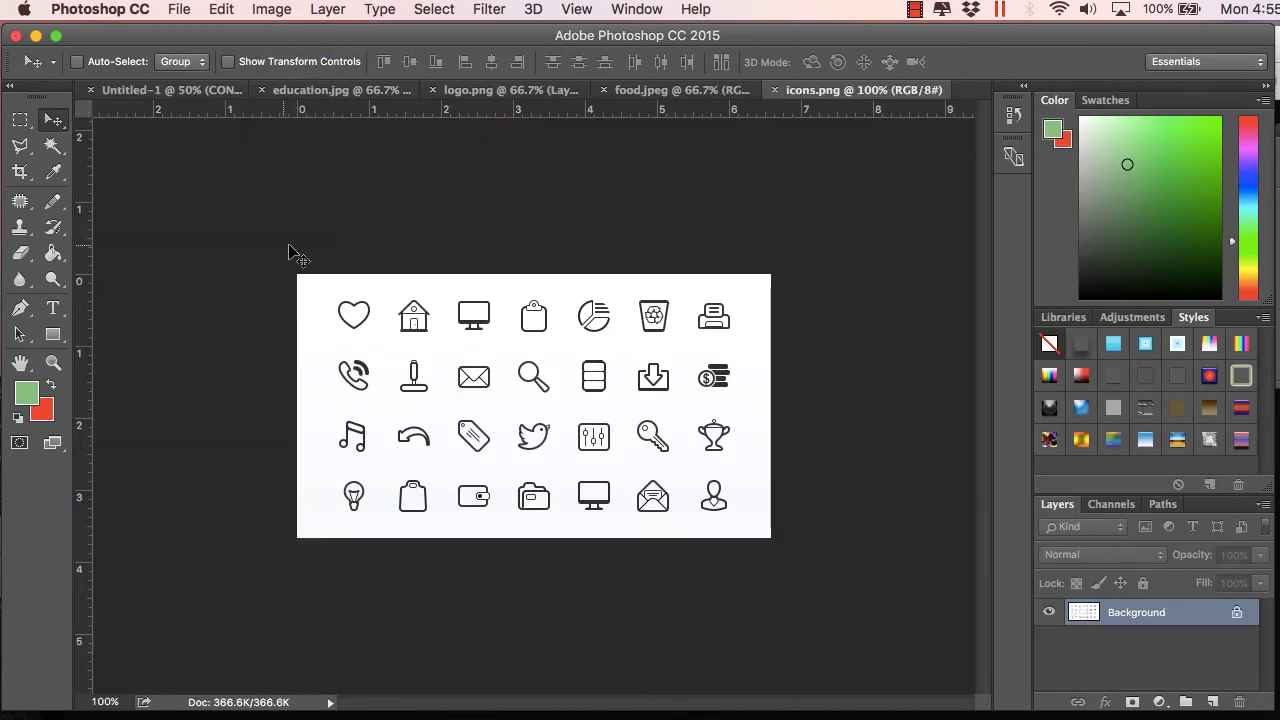
# - Unlock the Background layer of icons.png, set the Magic Wand tolerance to 50, delete the white area around the icons and deselect
pyautogui.click(21, 121)
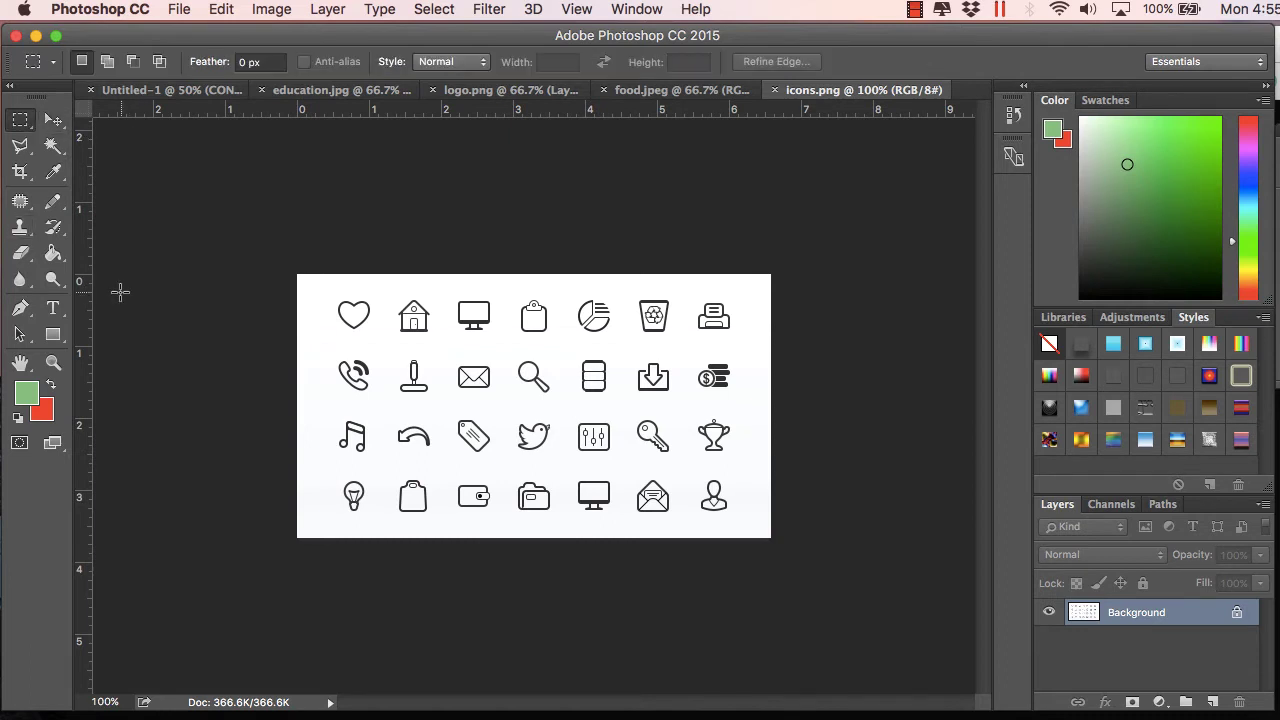
pyautogui.moveTo(1233, 617); pyautogui.dragTo(1236, 703)
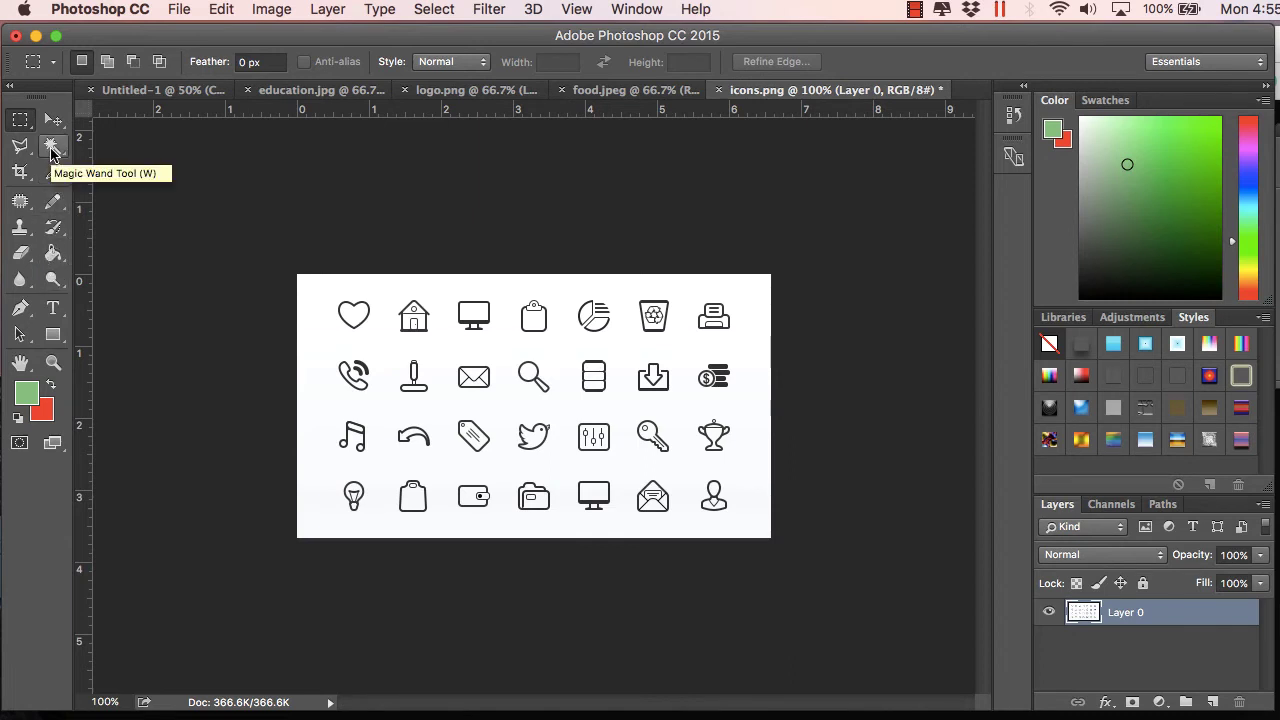
pyautogui.click(51, 150)
pyautogui.click(311, 298)
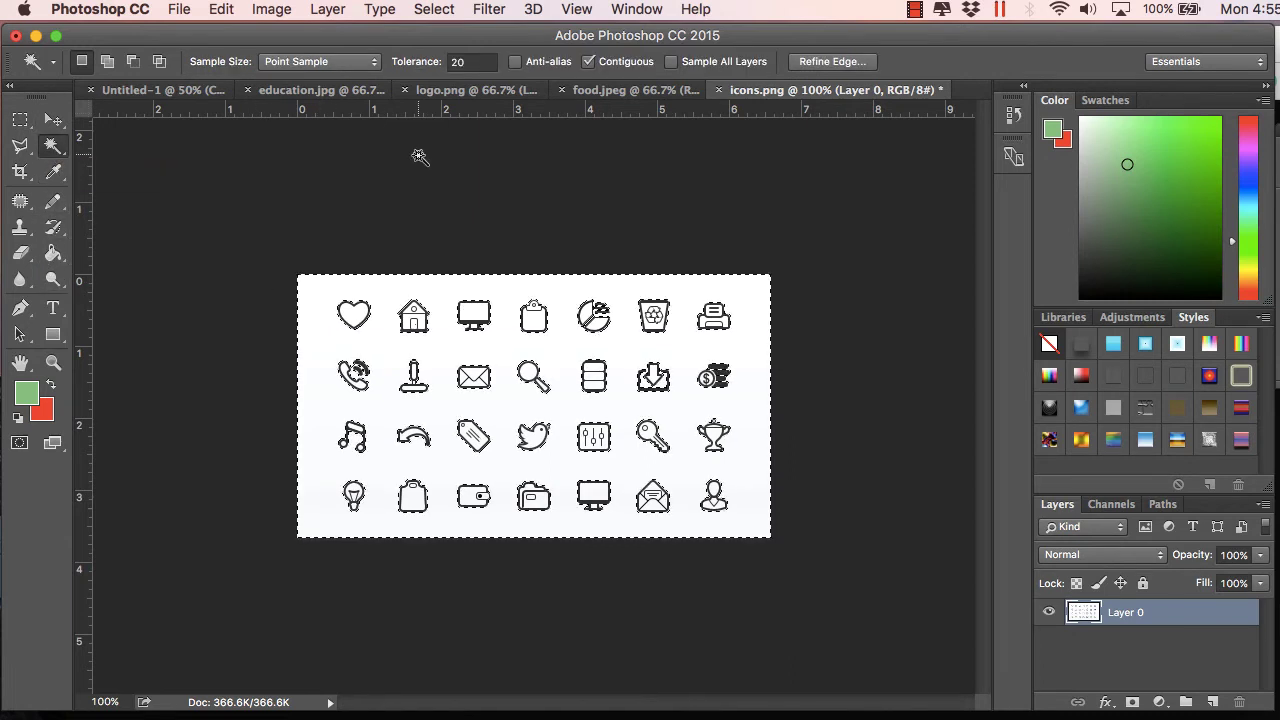
pyautogui.click(458, 62)
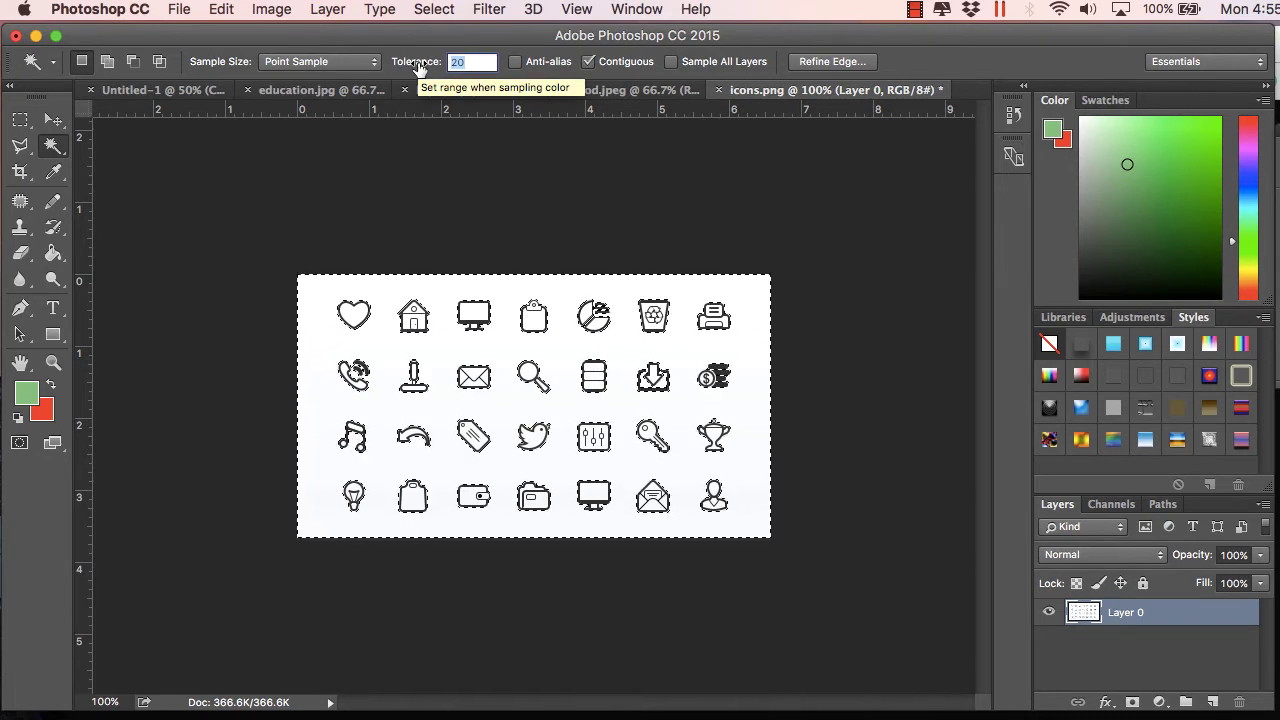
pyautogui.write('50')
pyautogui.press('Return')
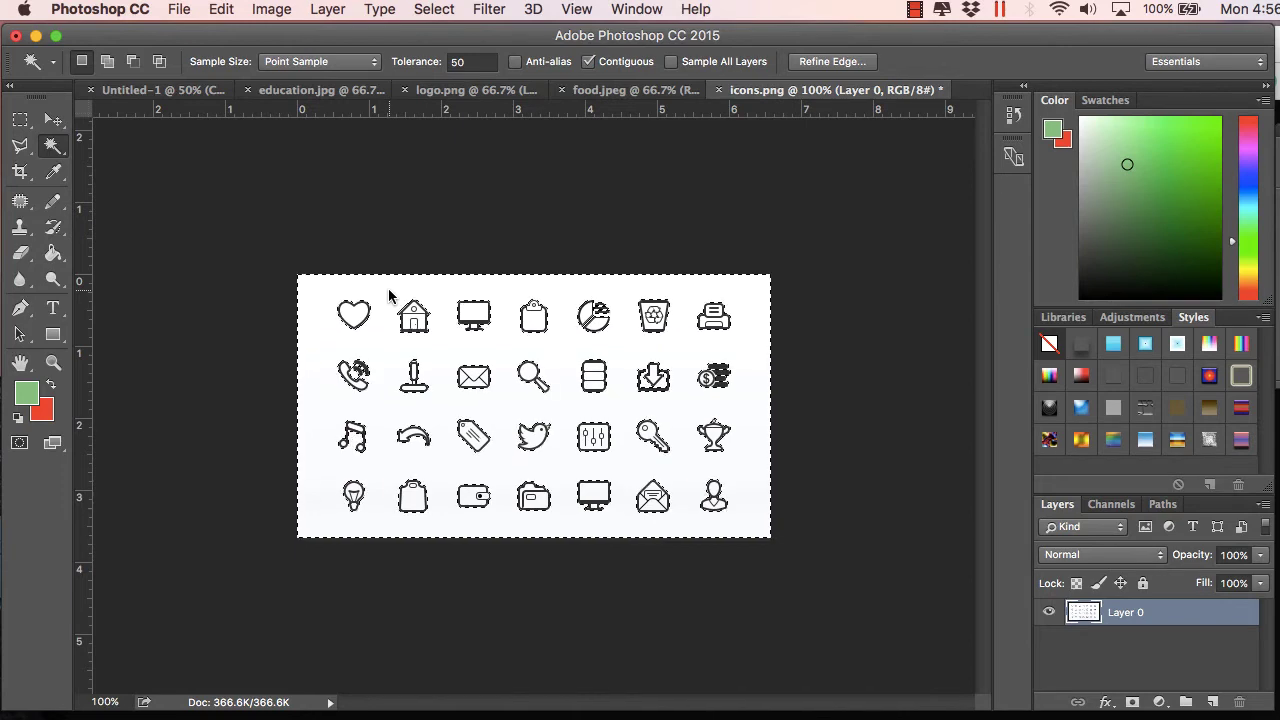
pyautogui.press('Delete')
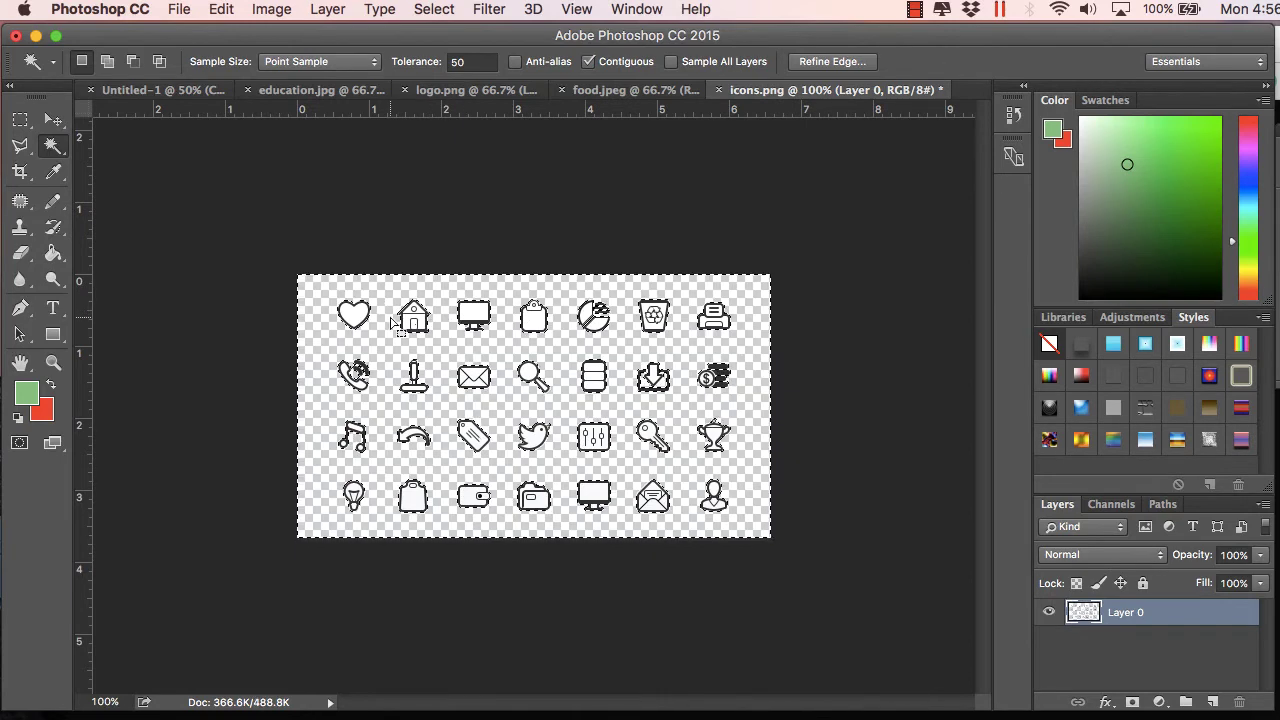
pyautogui.press('super+d')
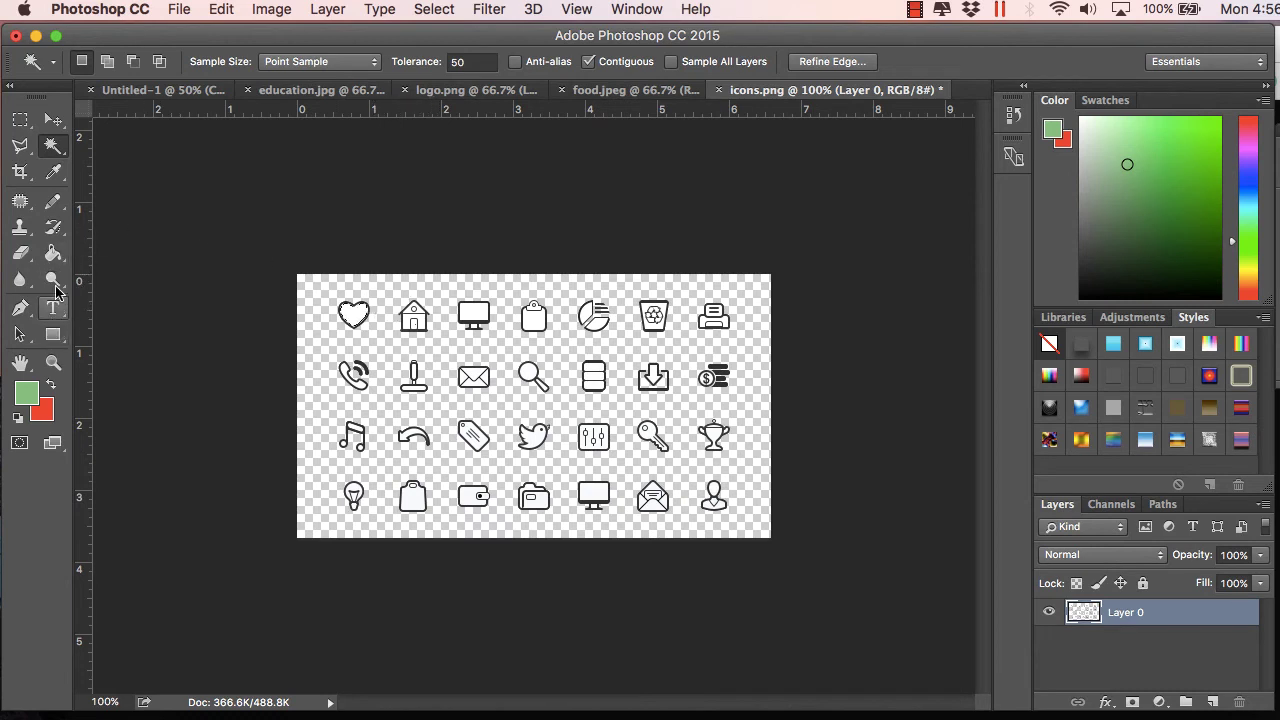
# - Copy the three-tier stack icon from the second row of icons.png and paste it into the Untitled-1 mockup
pyautogui.click(22, 121)
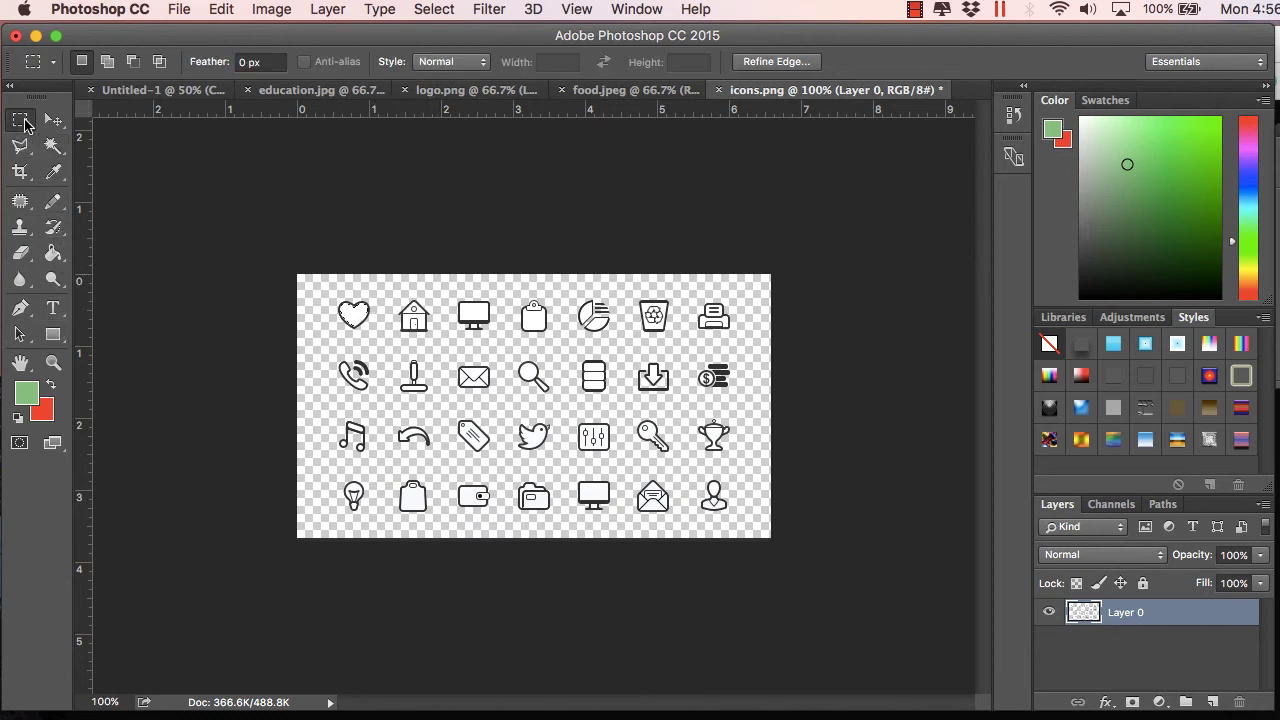
pyautogui.click(379, 296)
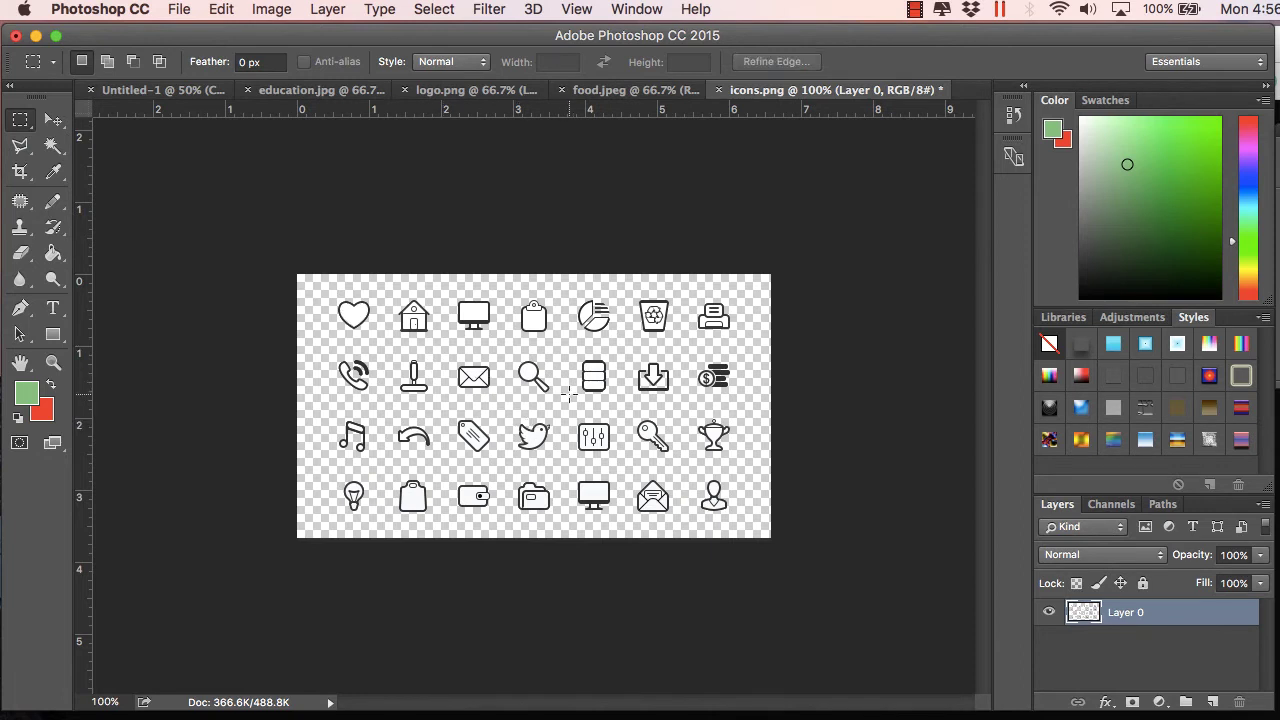
pyautogui.moveTo(569, 352); pyautogui.dragTo(619, 404)
pyautogui.click(212, 9)
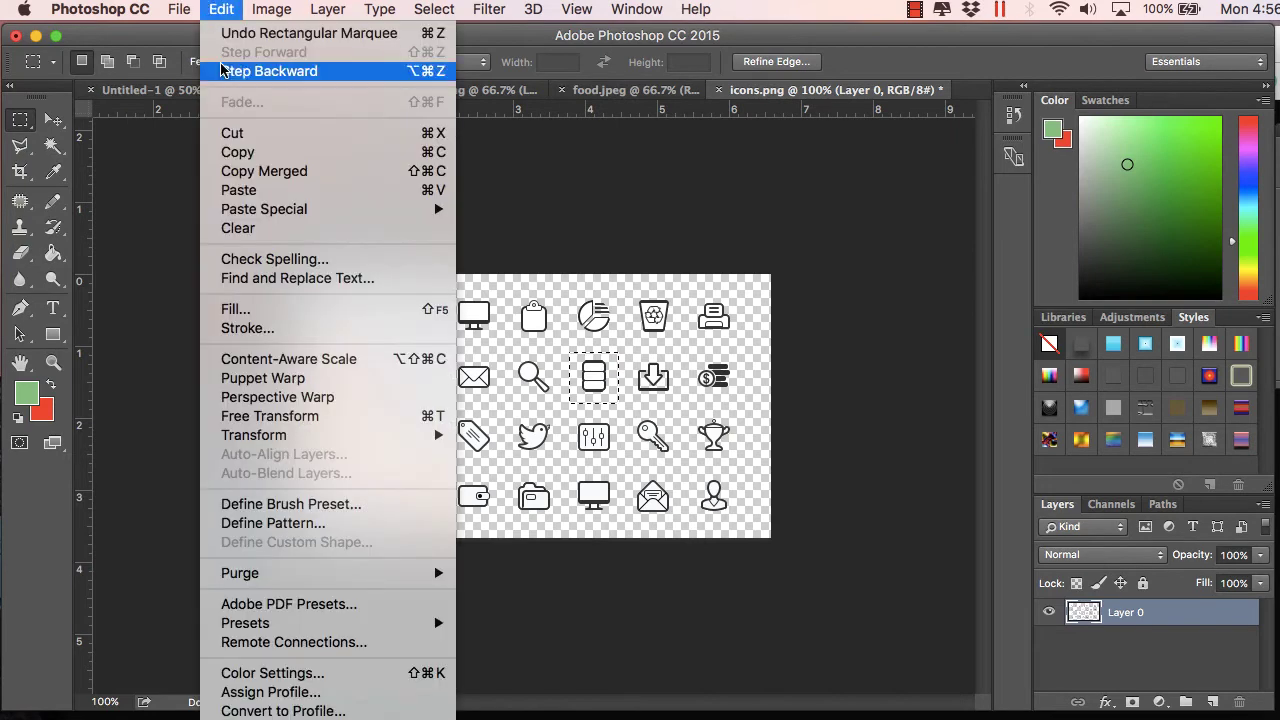
pyautogui.click(226, 155)
pyautogui.click(175, 89)
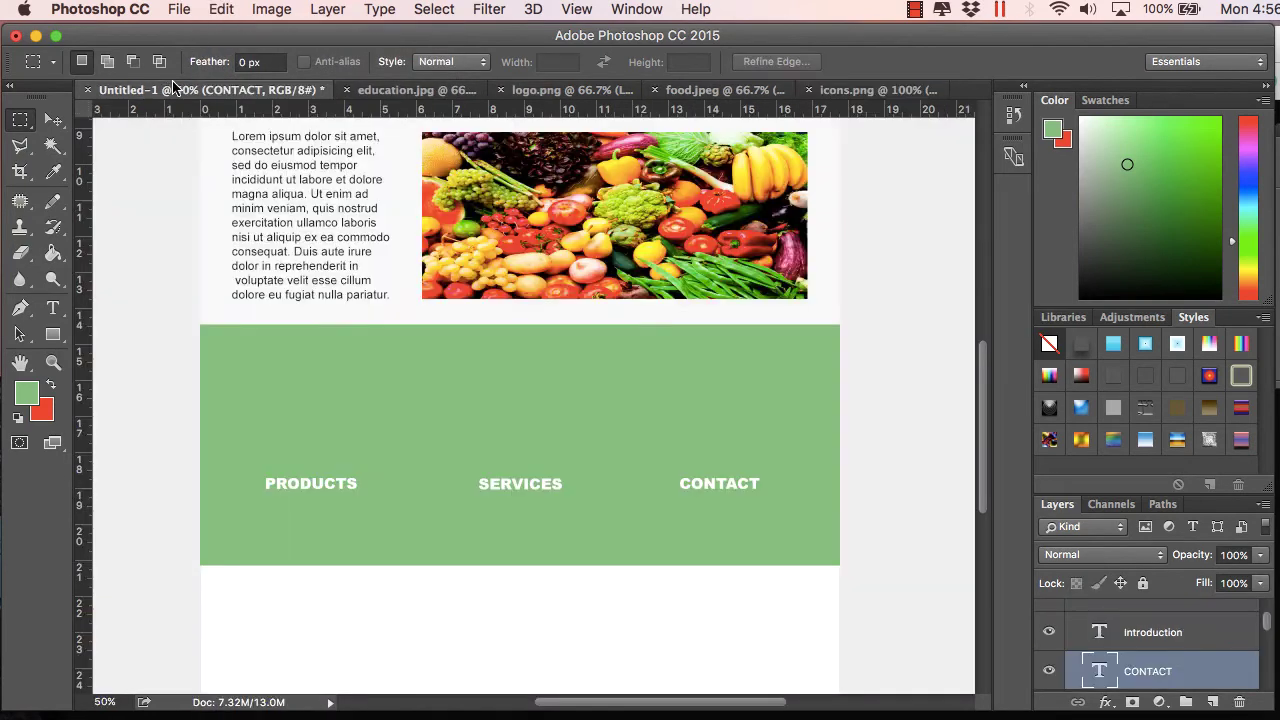
pyautogui.click(186, 9)
pyautogui.click(250, 191)
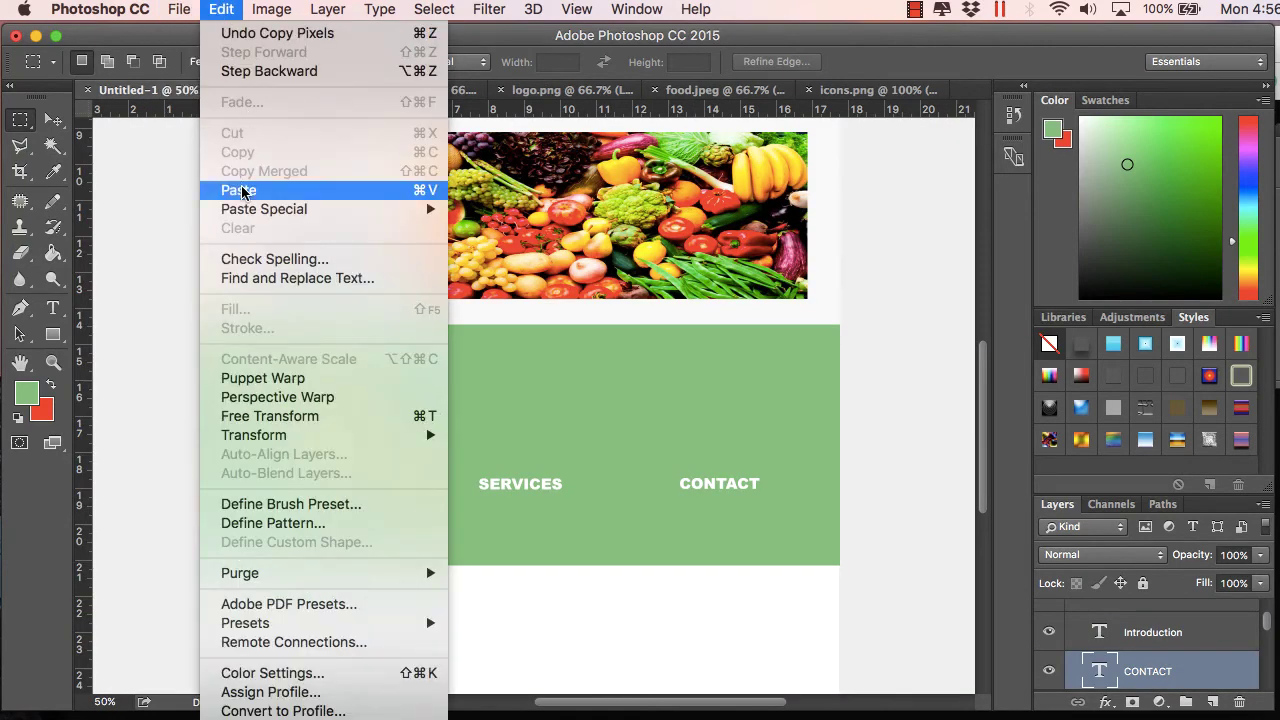
# - Position the pasted stack icon centred above SERVICES and enlarge it
pyautogui.click(53, 119)
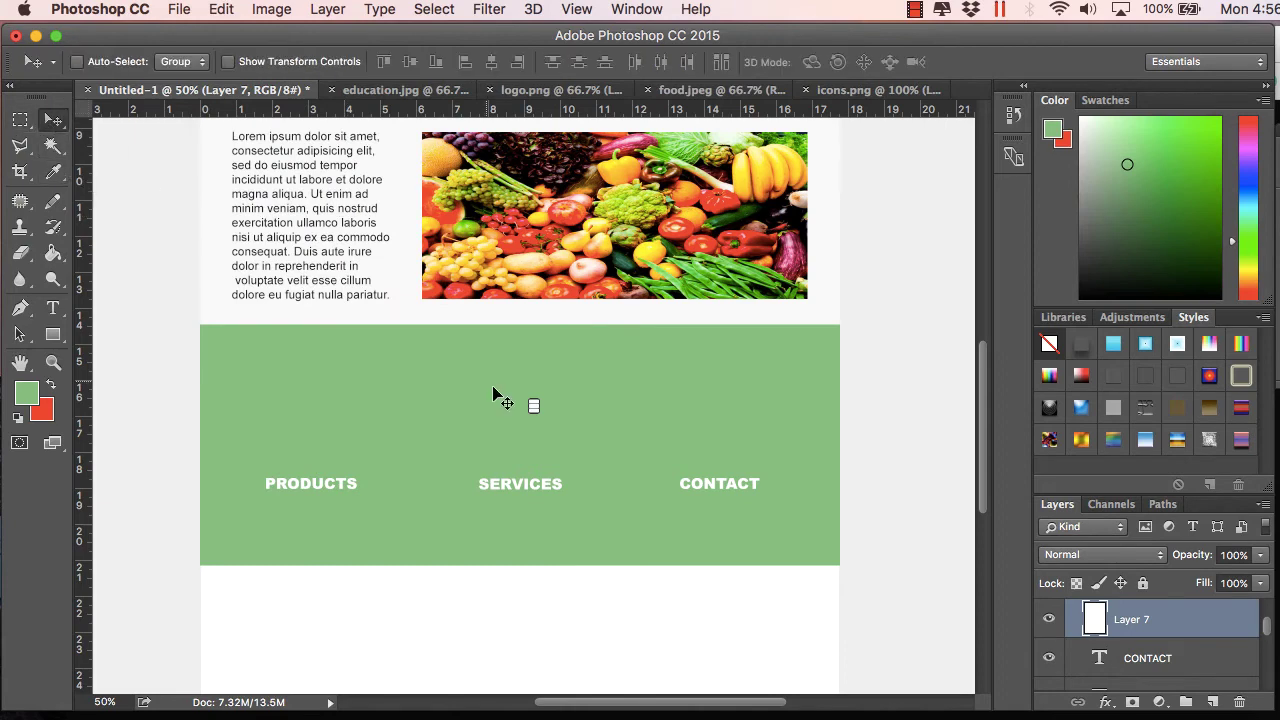
pyautogui.moveTo(536, 412); pyautogui.dragTo(524, 444)
pyautogui.click(229, 62)
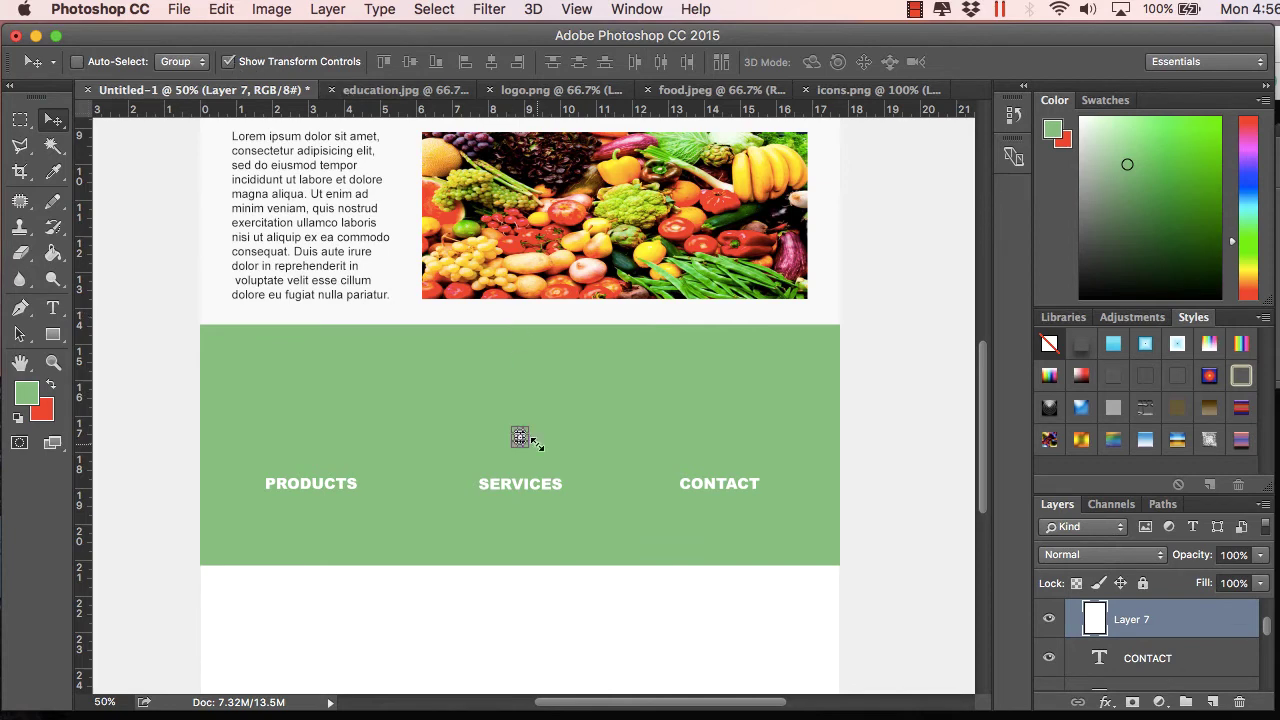
pyautogui.moveTo(527, 452); pyautogui.dragTo(522, 418)
pyautogui.press('Return')
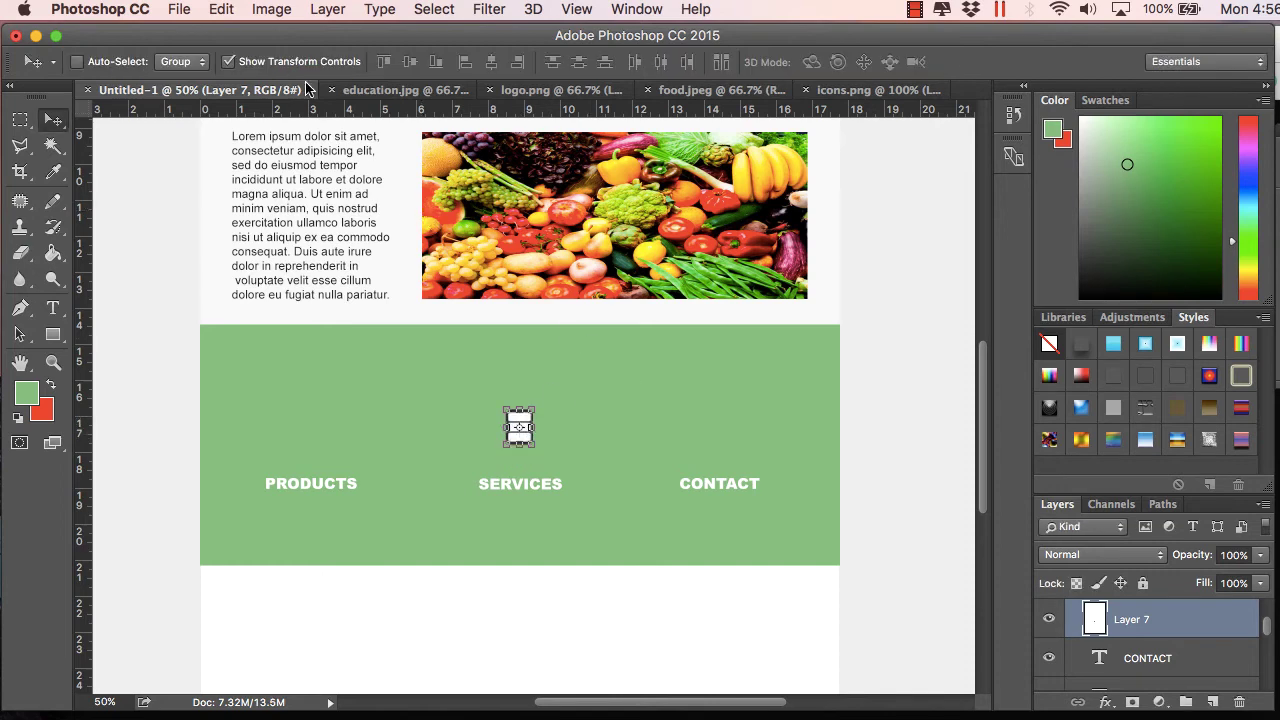
pyautogui.click(229, 62)
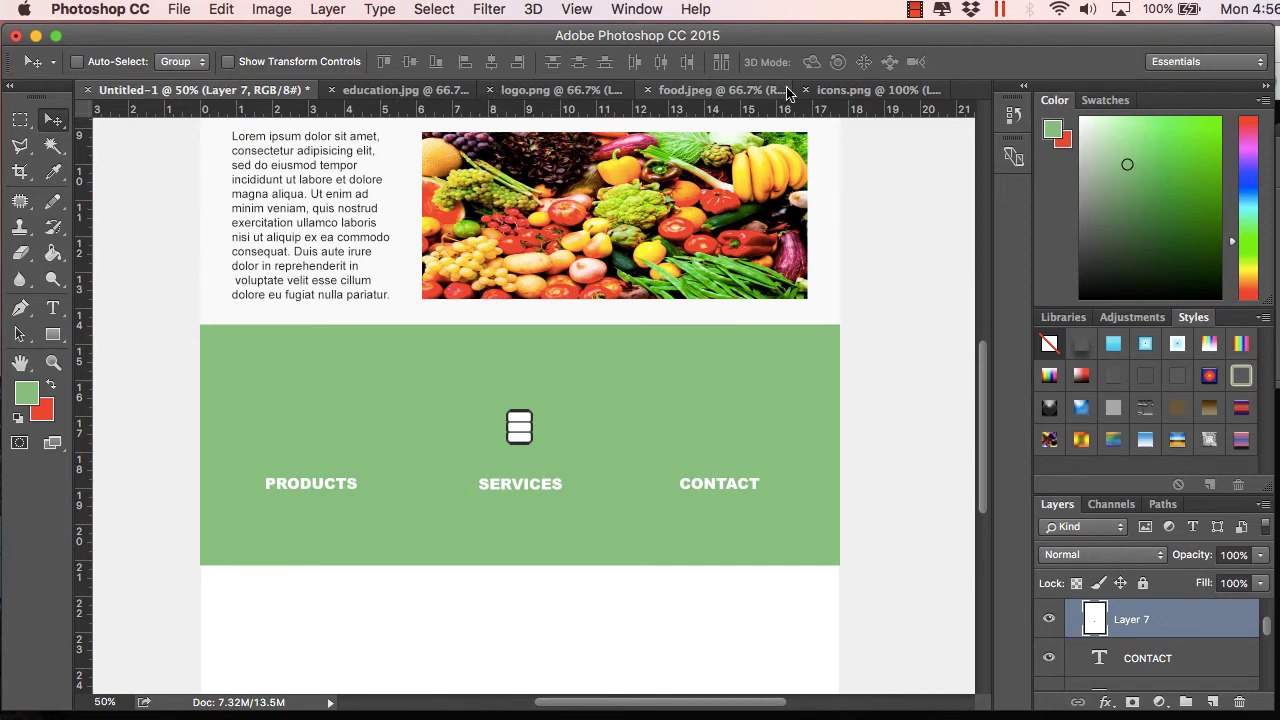
# - Copy the clipboard icon from the first row of icons.png and paste it into the Untitled-1 mockup
pyautogui.click(842, 90)
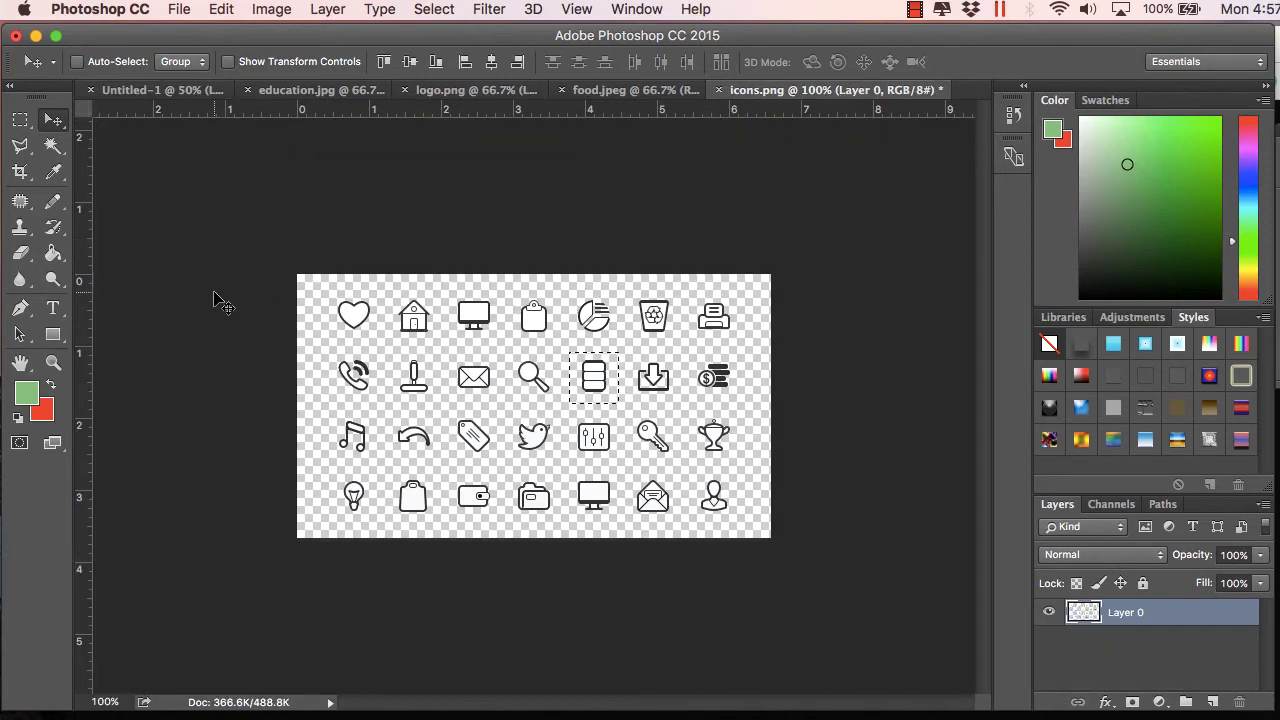
pyautogui.click(186, 91)
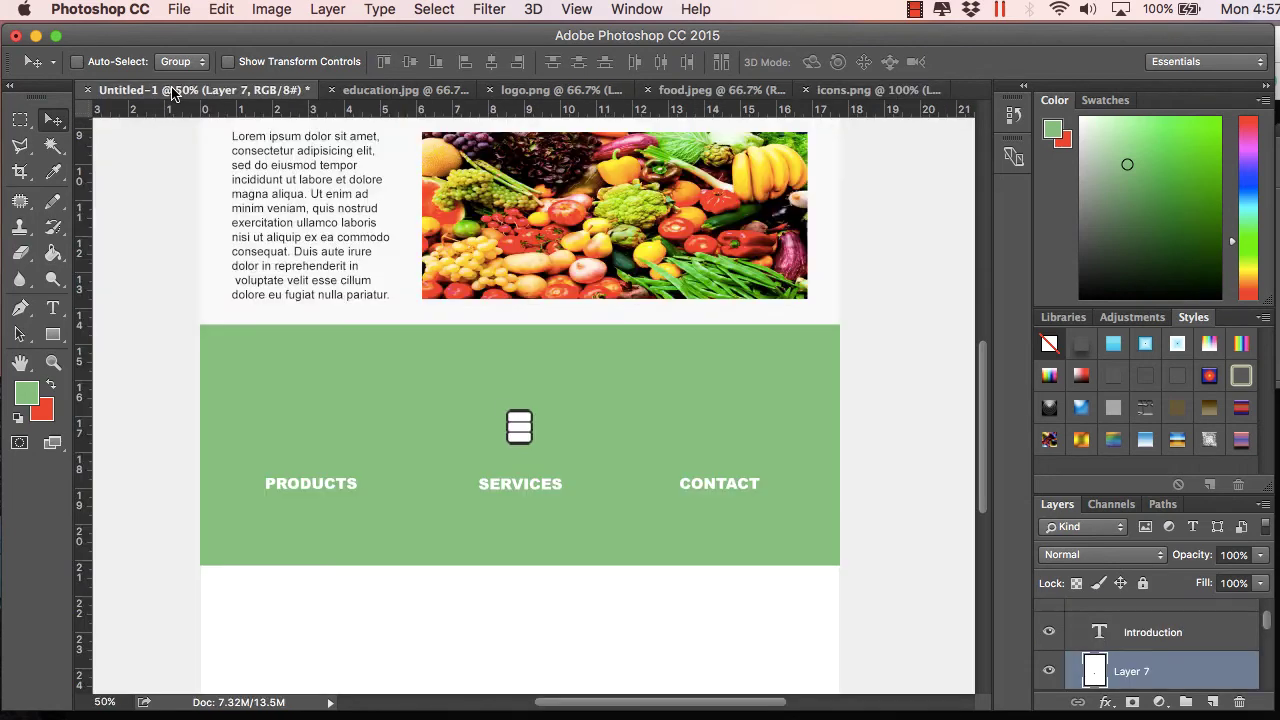
pyautogui.click(880, 91)
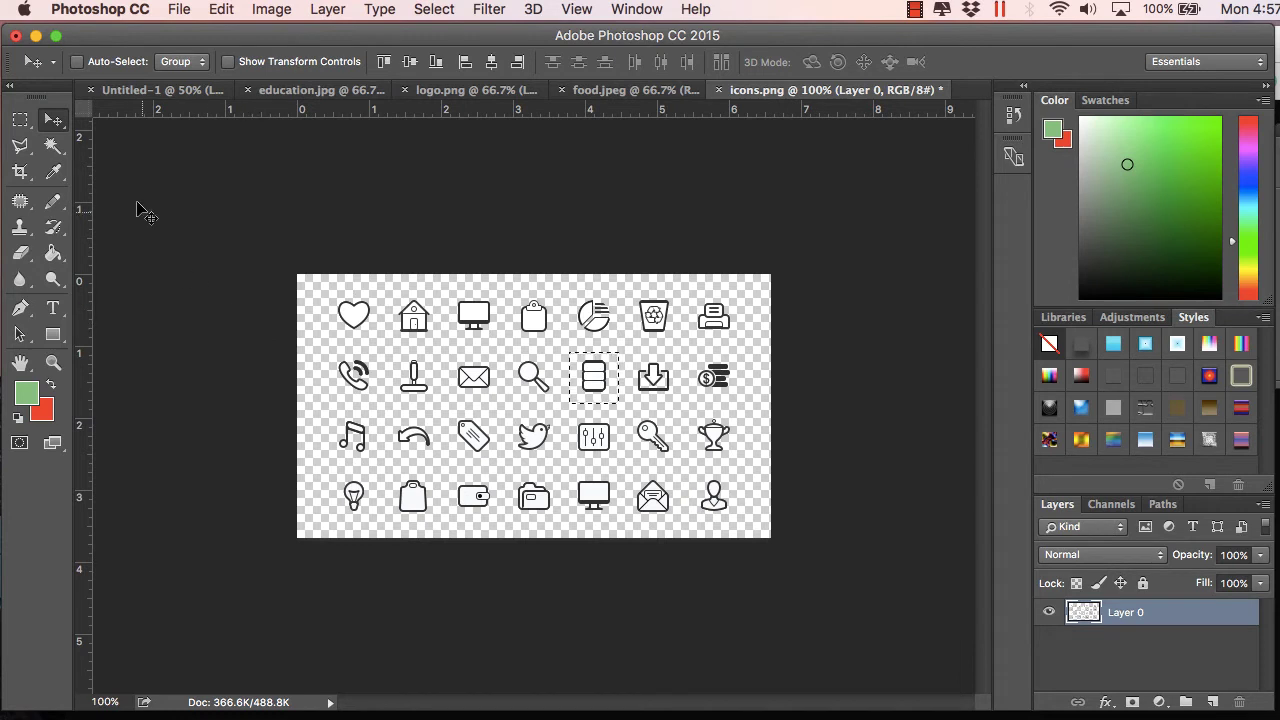
pyautogui.click(19, 120)
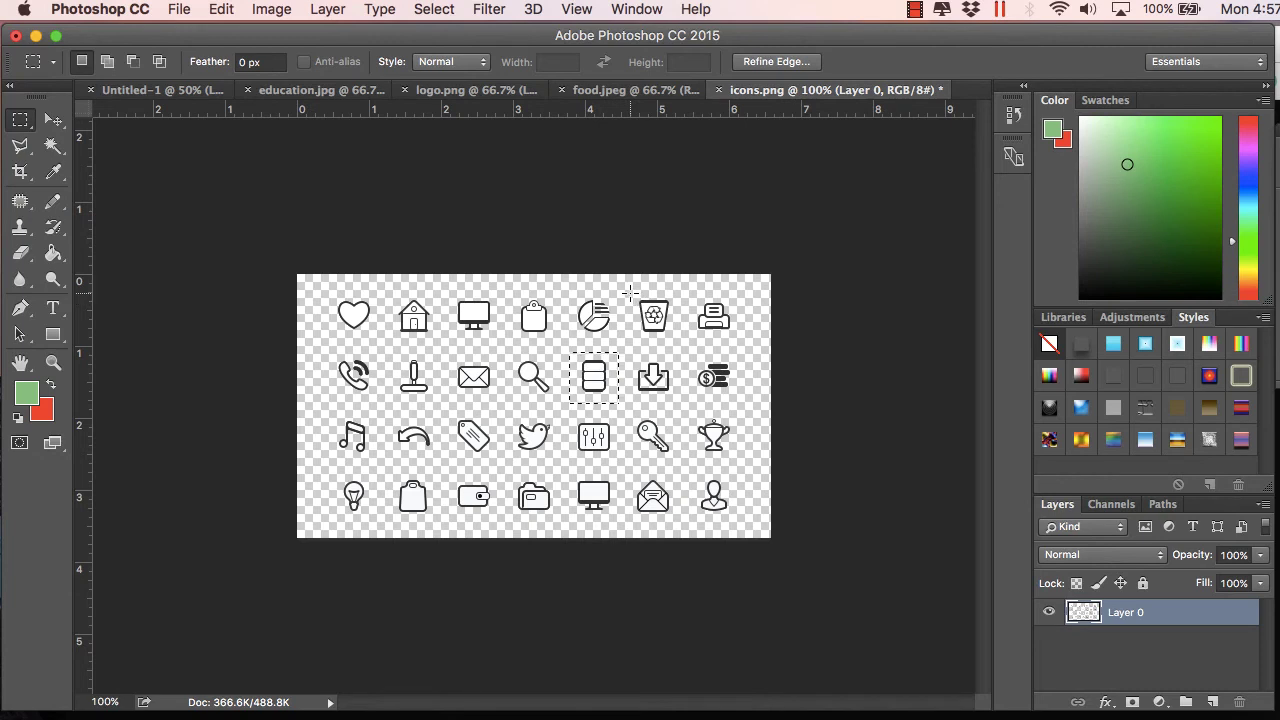
pyautogui.moveTo(514, 296); pyautogui.dragTo(554, 340)
pyautogui.click(221, 9)
pyautogui.click(265, 153)
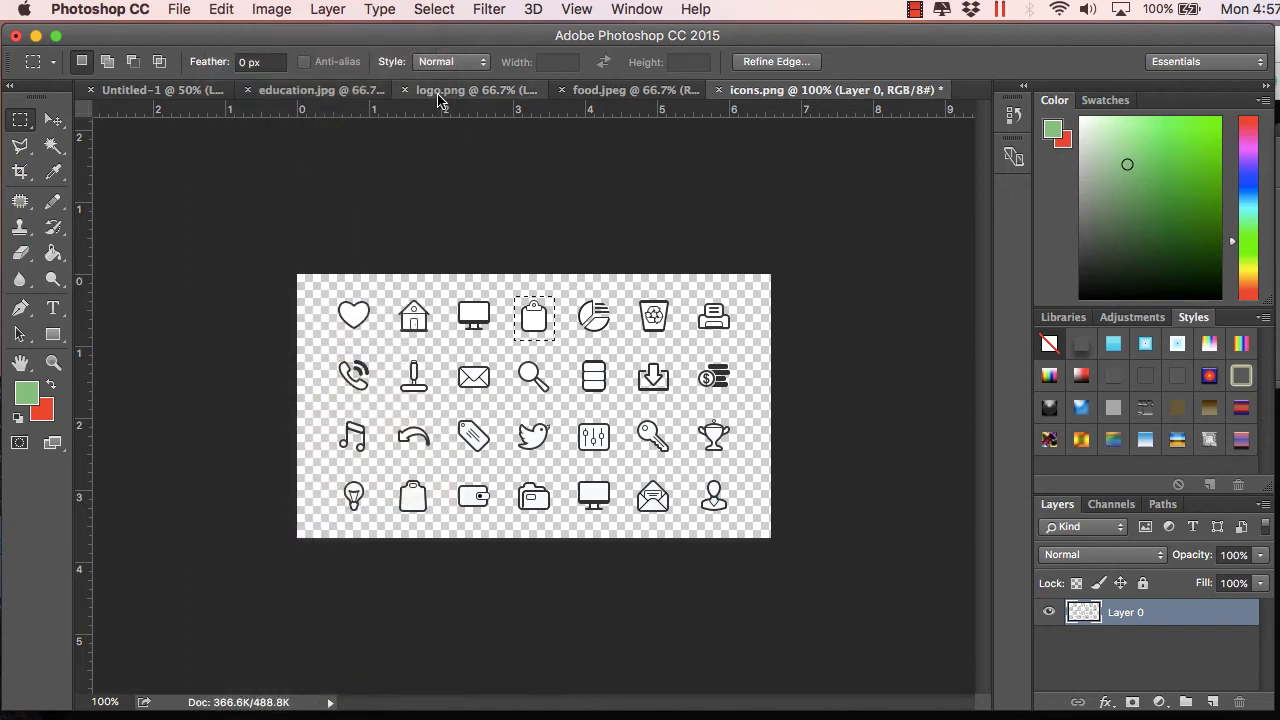
pyautogui.click(186, 90)
pyautogui.click(221, 9)
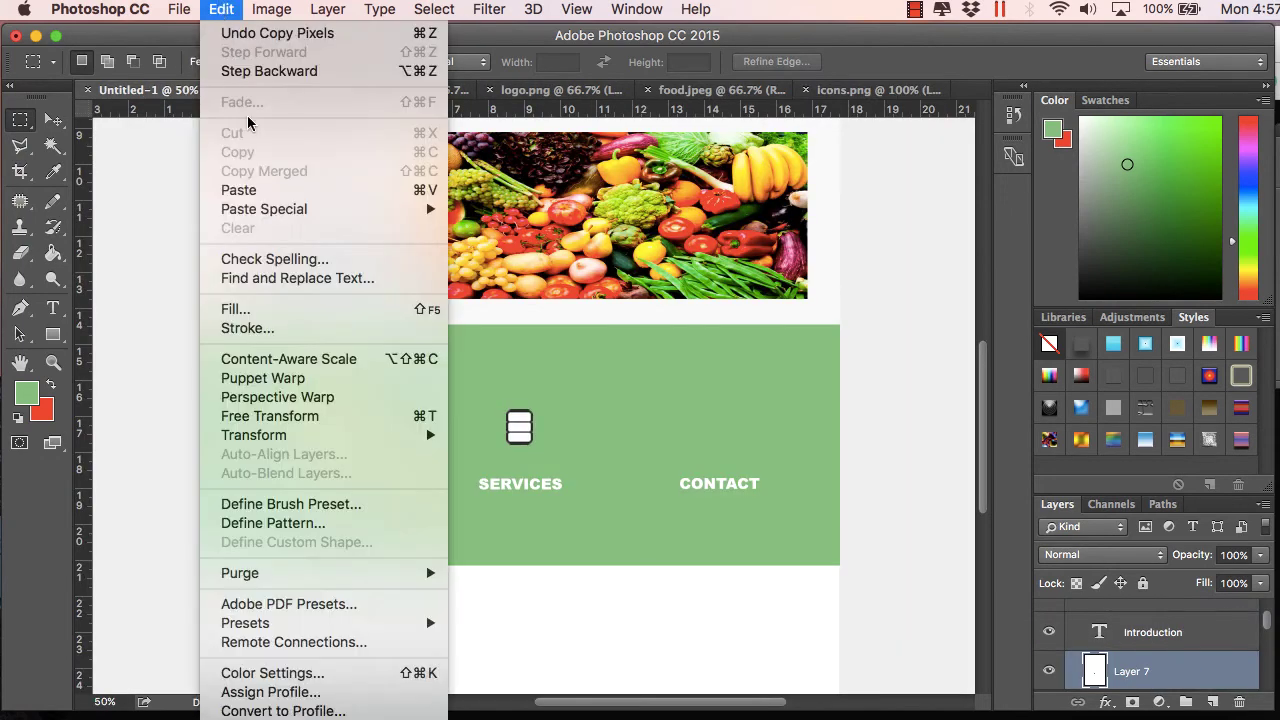
pyautogui.click(243, 183)
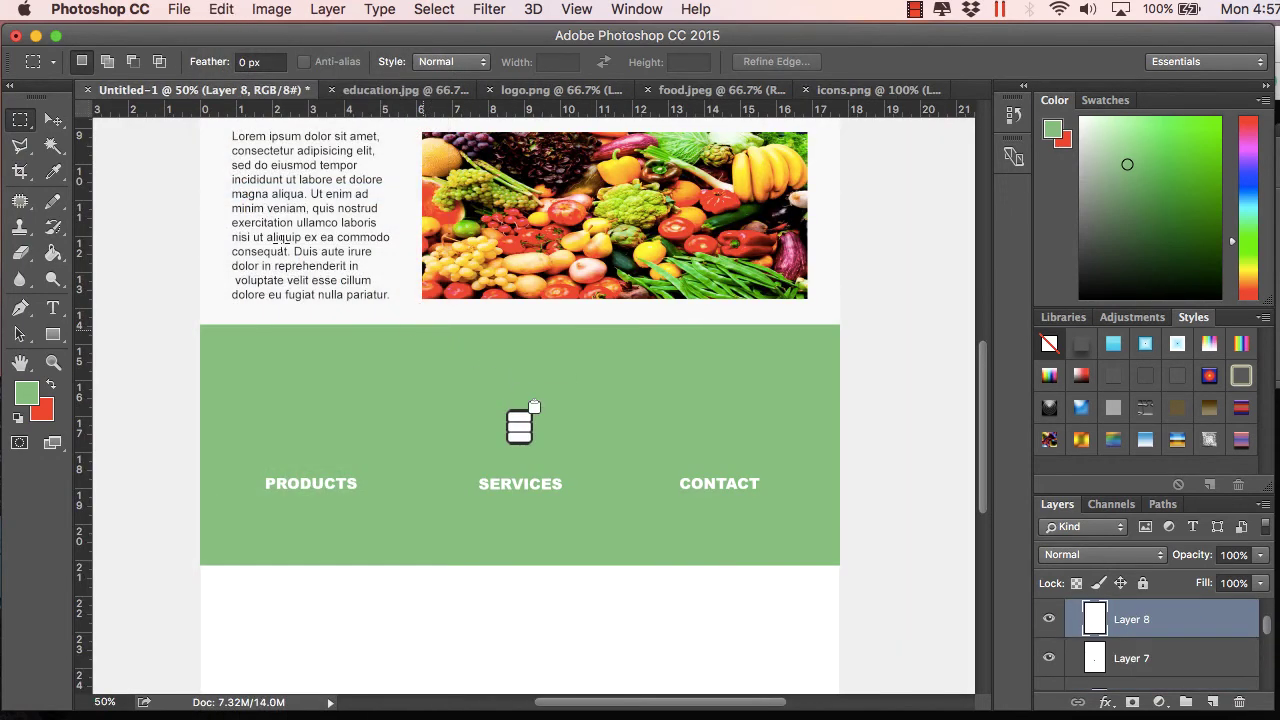
# - Show the transform controls, enlarge the pasted clipboard icon to about 242% and place it beside the stack icon
pyautogui.click(52, 121)
pyautogui.click(227, 62)
pyautogui.moveTo(548, 416)
pyautogui.mouseDown()
pyautogui.moveTo(557, 451)
pyautogui.moveTo(543, 430)
pyautogui.moveTo(563, 432)
pyautogui.mouseUp()
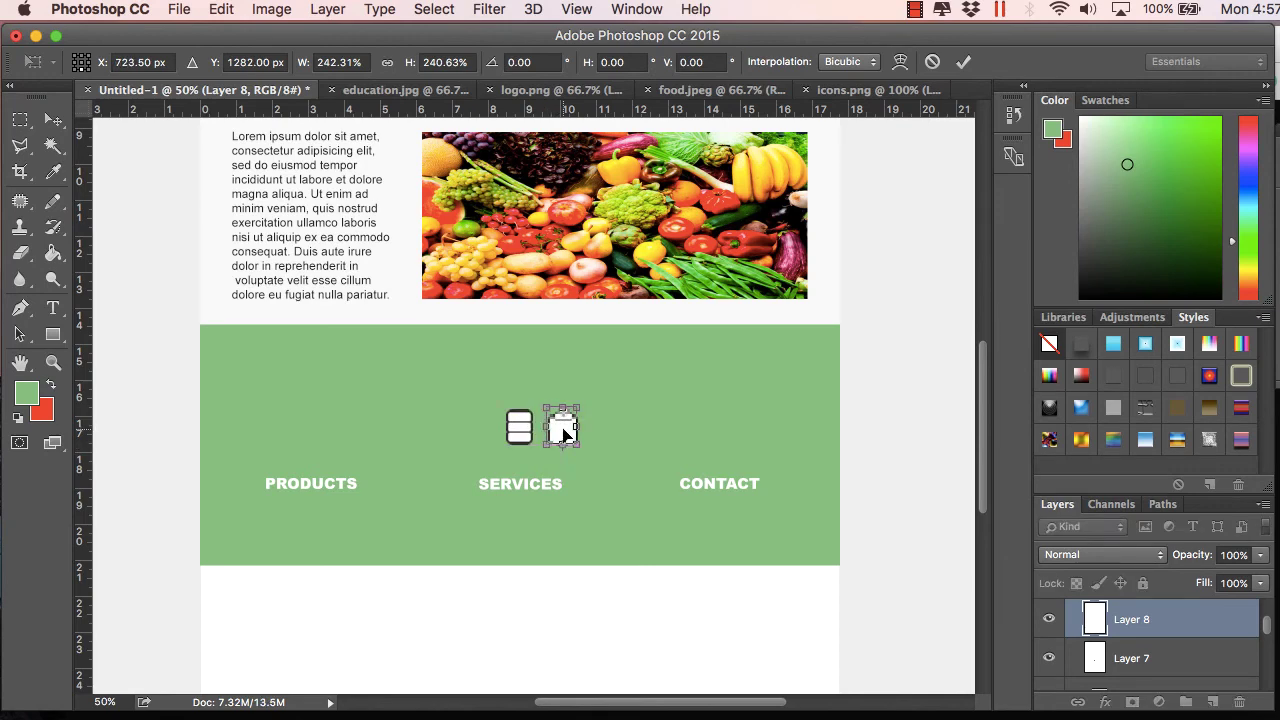
pyautogui.press('Return')
# - Move the three-tier stack icon from above SERVICES to above the PRODUCTS heading and apply the transformation
pyautogui.rightClick(516, 430)
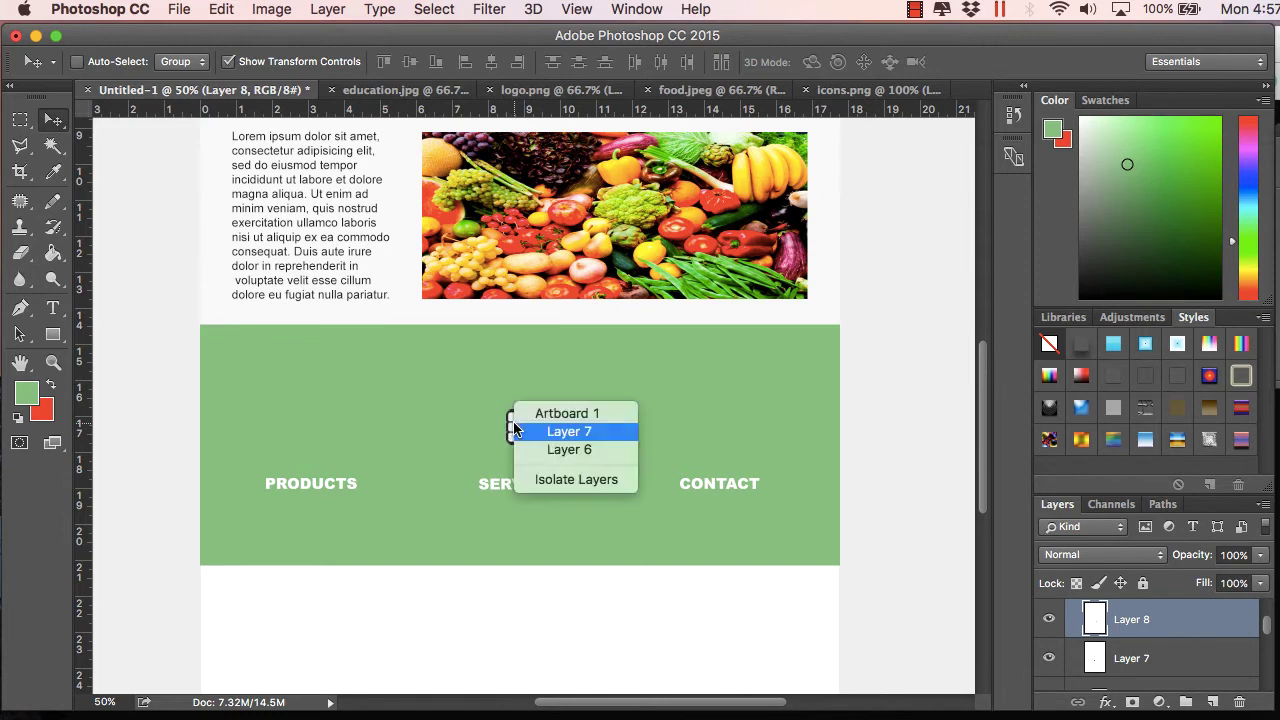
pyautogui.click(540, 431)
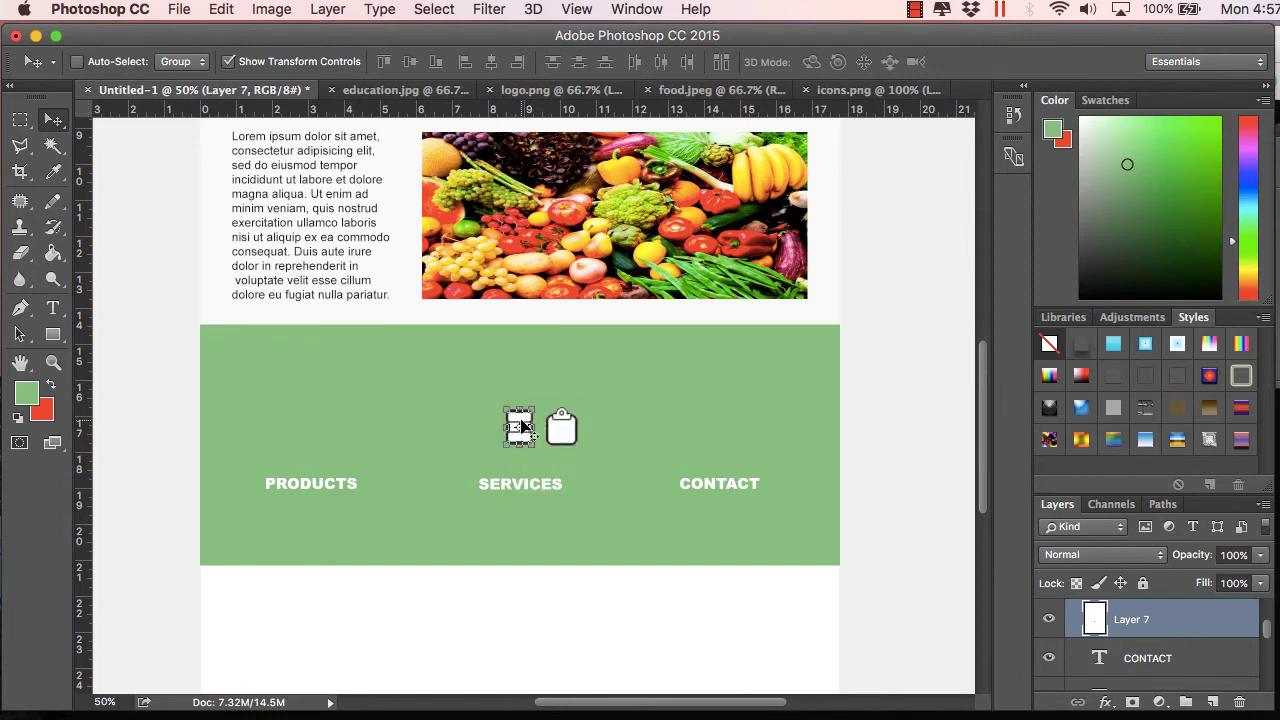
pyautogui.hotkey('ctrl', 't')
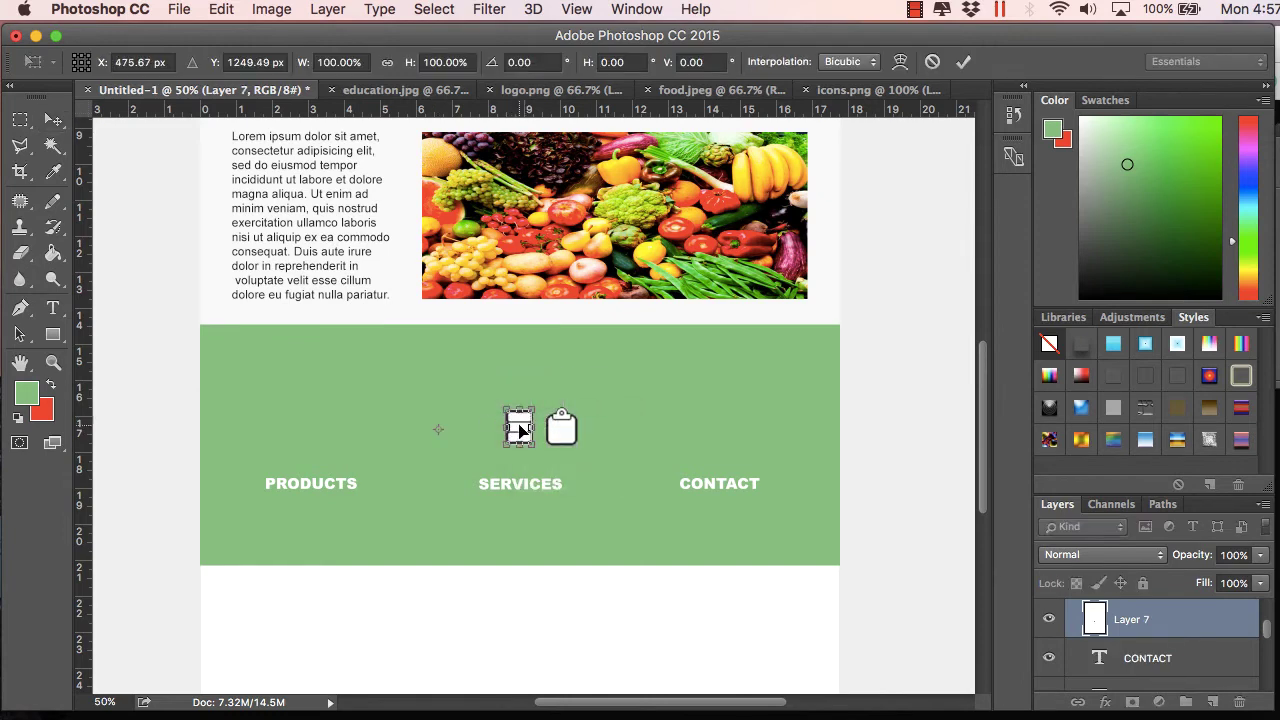
pyautogui.moveTo(518, 430); pyautogui.dragTo(313, 427)
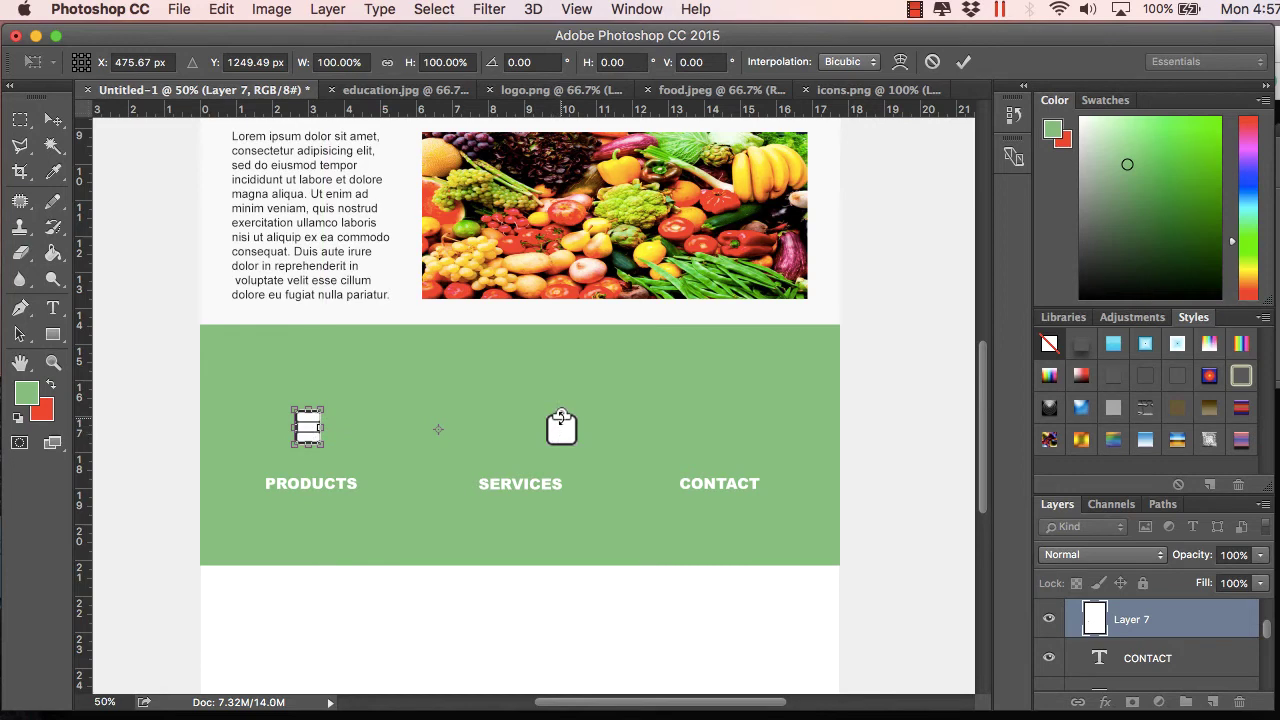
pyautogui.rightClick(558, 427)
pyautogui.click(556, 426)
pyautogui.rightClick(558, 426)
pyautogui.click(560, 426)
pyautogui.click(53, 119)
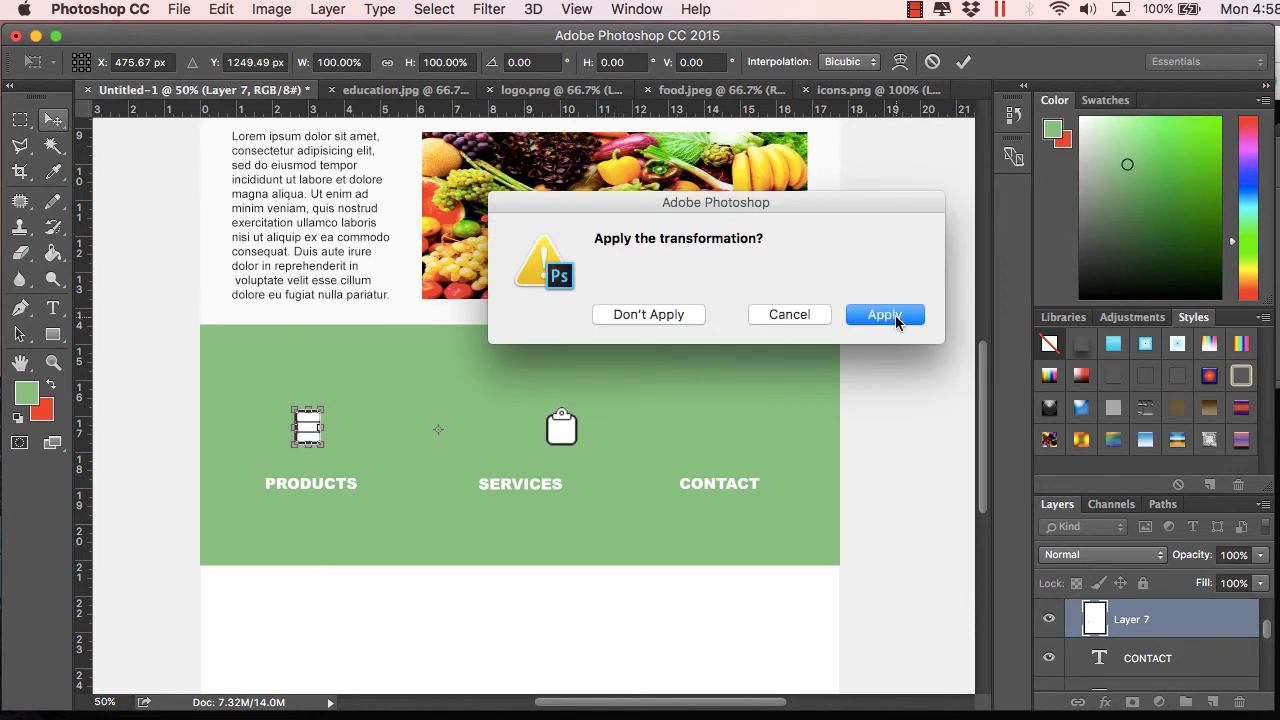
pyautogui.click(885, 315)
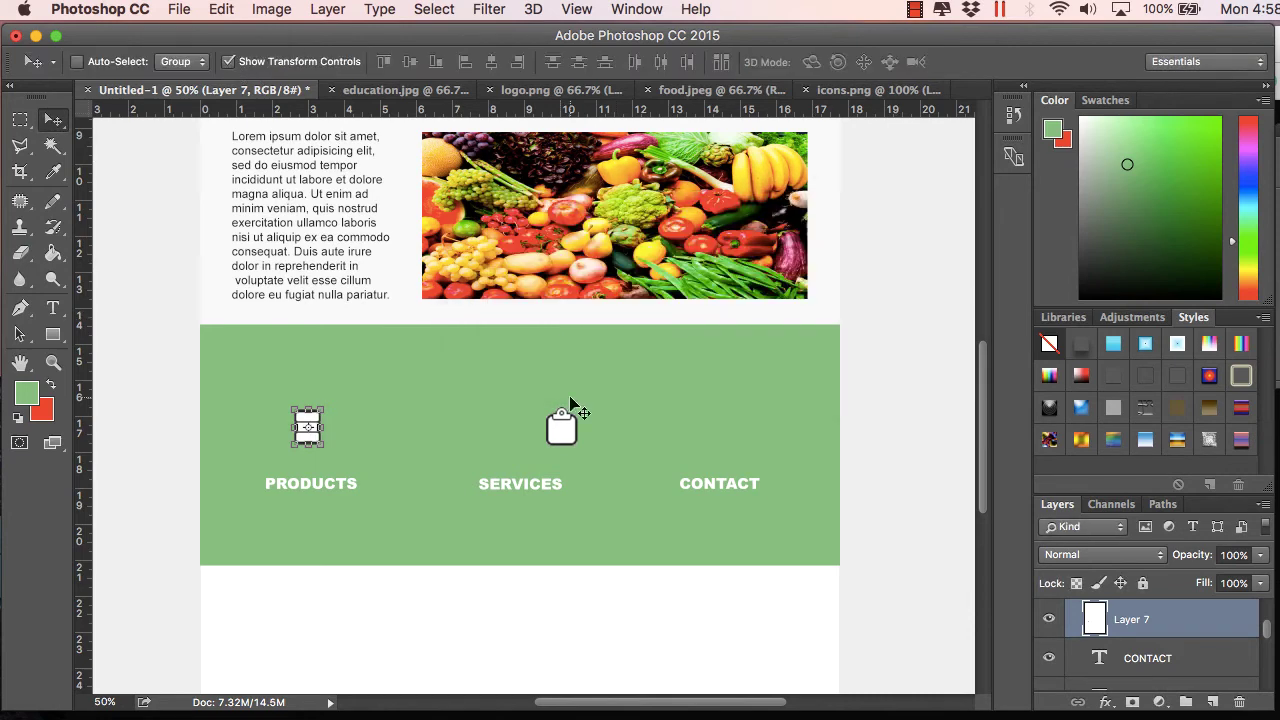
# - Move the clipboard icon so it is centred above the SERVICES heading and apply the transformation
pyautogui.rightClick(578, 426)
pyautogui.click(578, 430)
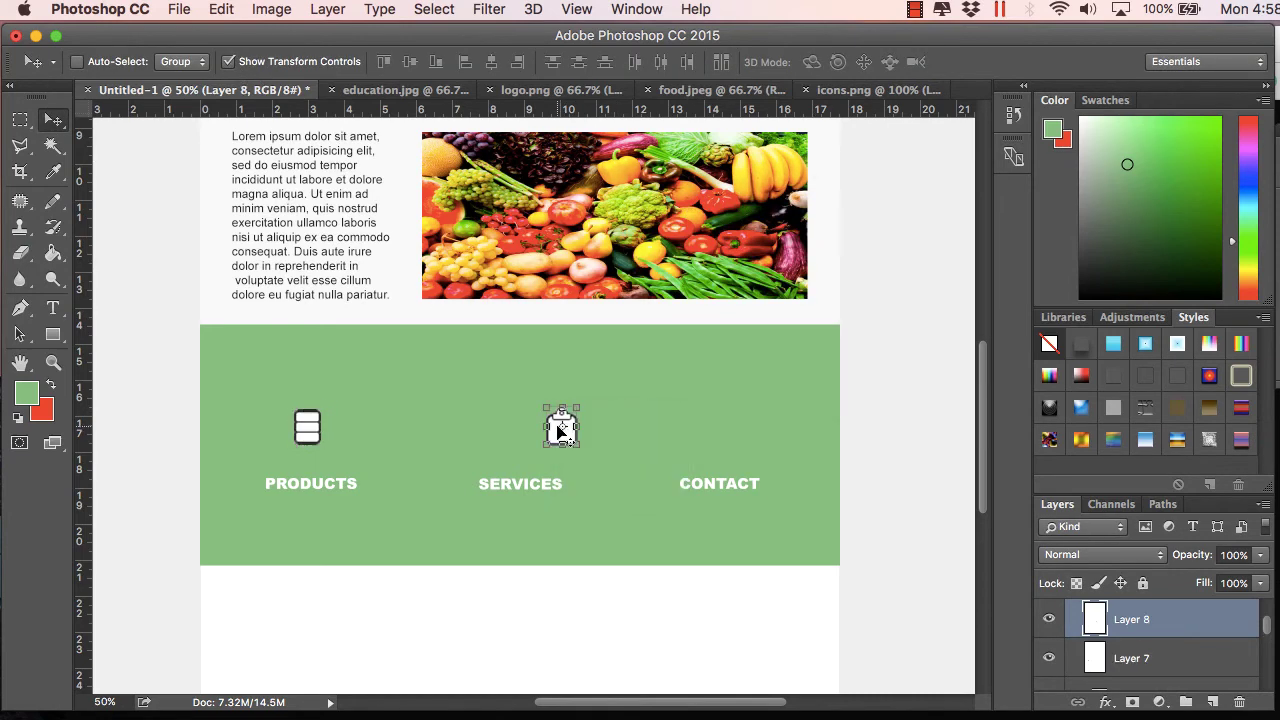
pyautogui.hotkey('ctrl', 't')
pyautogui.moveTo(558, 432); pyautogui.dragTo(520, 425)
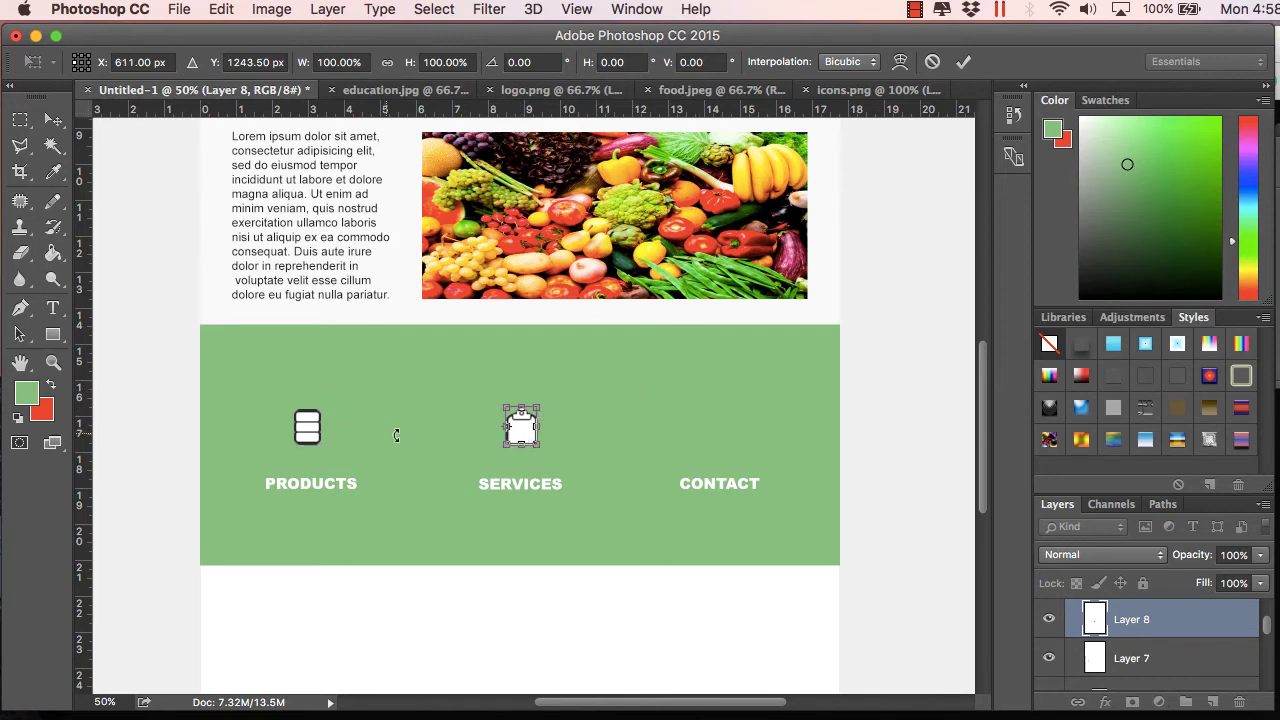
pyautogui.rightClick(307, 432)
pyautogui.click(53, 119)
pyautogui.click(860, 318)
# - Shift the stack icon slightly so it is centred above PRODUCTS and apply the transformation
pyautogui.rightClick(310, 426)
pyautogui.click(311, 427)
pyautogui.moveTo(310, 426); pyautogui.dragTo(318, 428)
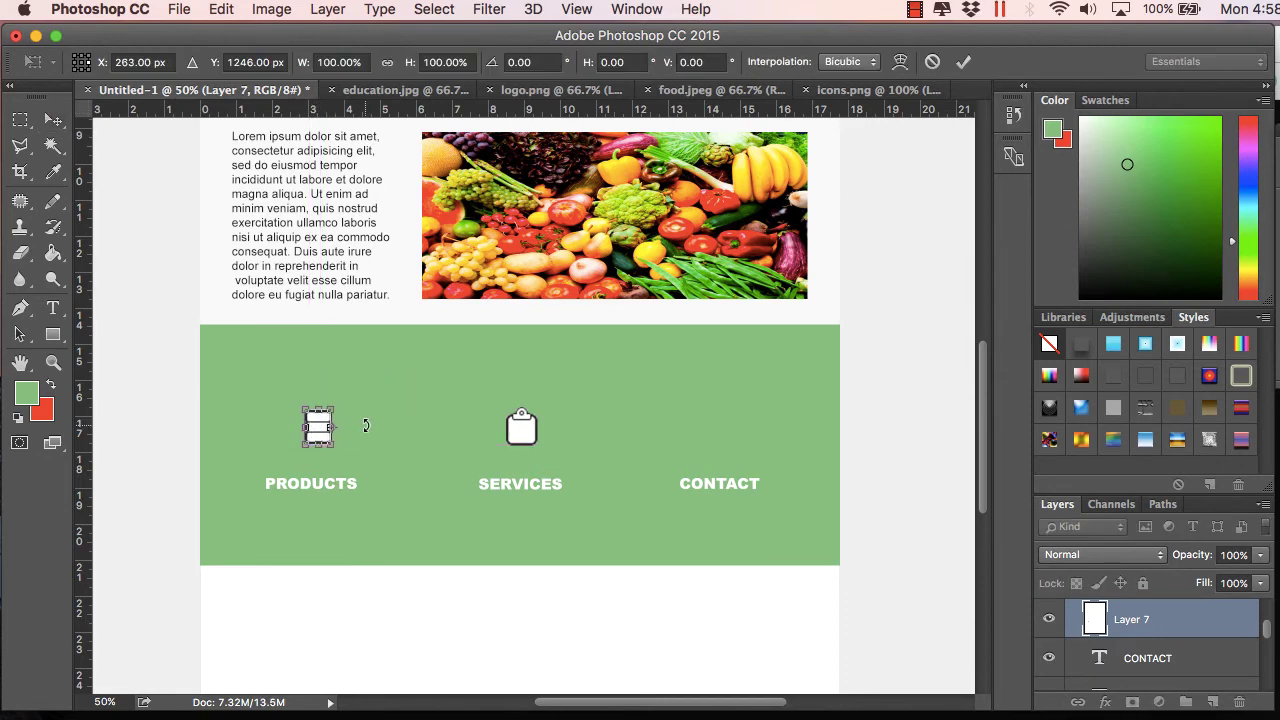
pyautogui.click(54, 120)
pyautogui.click(878, 312)
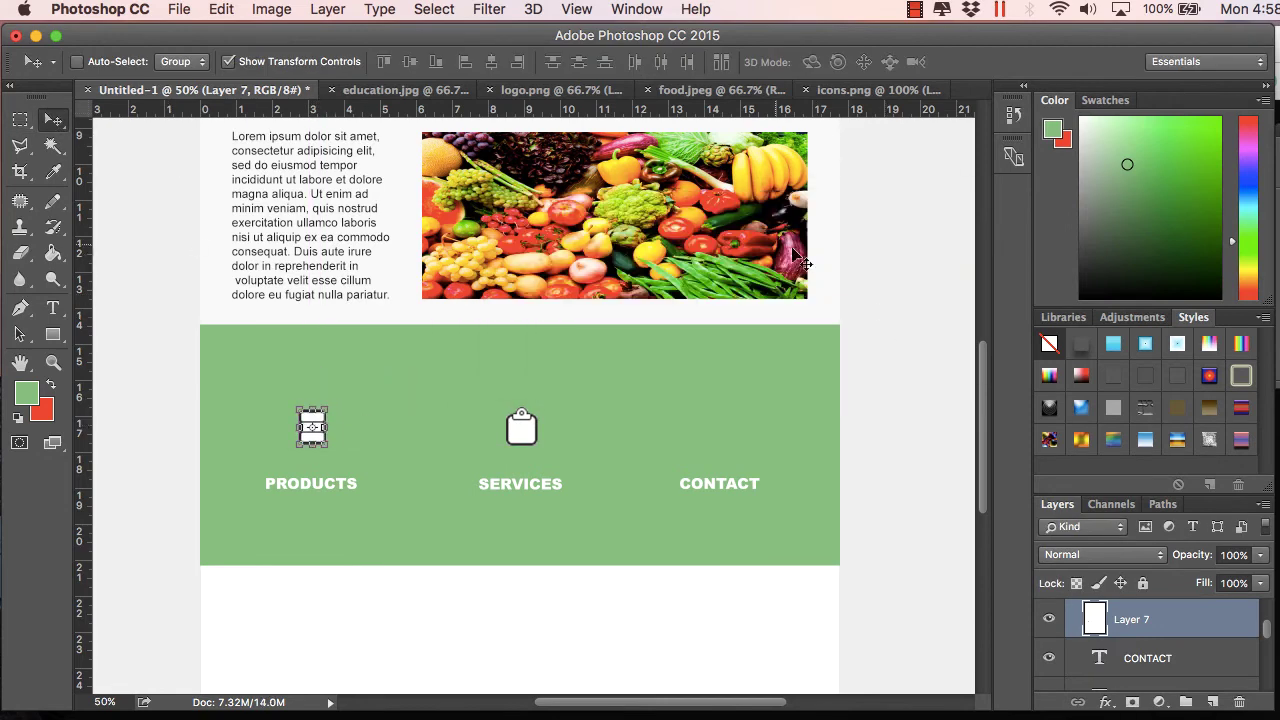
# - Copy the phone icon from the second row of icons.png and paste it into the Untitled-1 mockup
pyautogui.hotkey('ctrl', 'shift', 'Tab')
pyautogui.press('m')
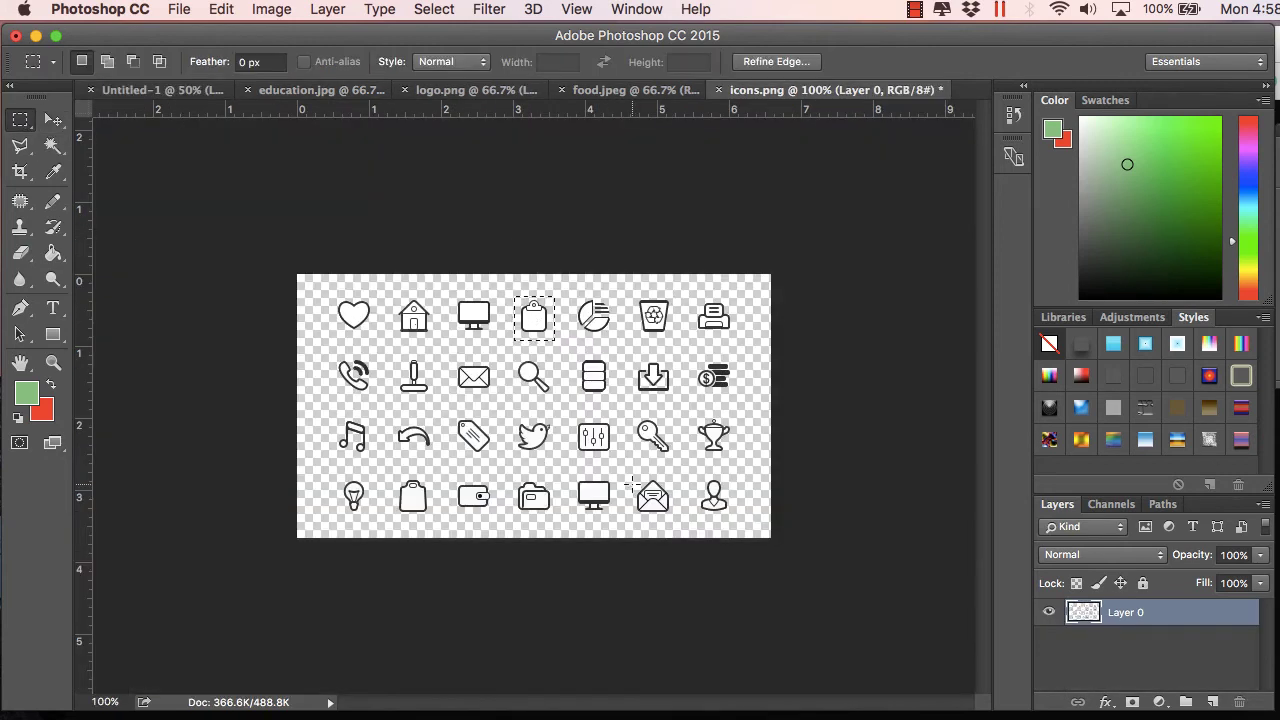
pyautogui.moveTo(331, 351); pyautogui.dragTo(376, 396)
pyautogui.click(221, 9)
pyautogui.click(238, 152)
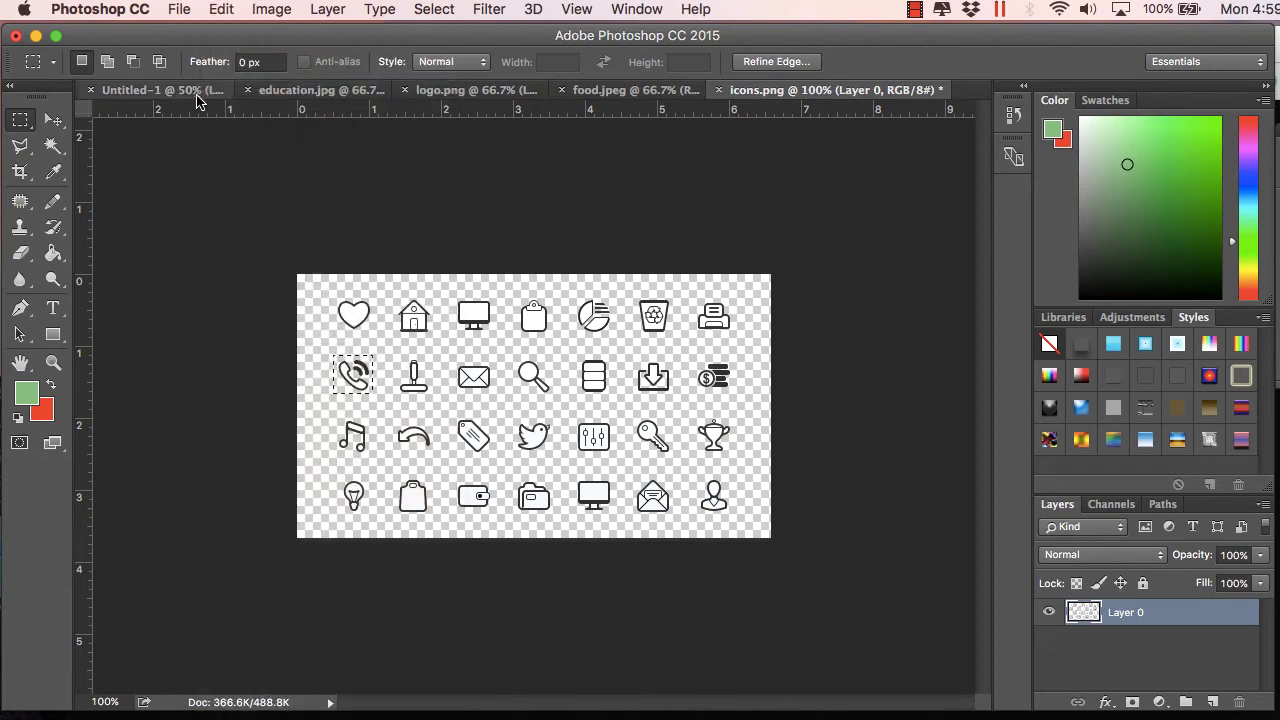
pyautogui.click(160, 90)
pyautogui.click(224, 10)
pyautogui.click(238, 190)
# - Enlarge the pasted phone icon to 200% and position it centred above the CONTACT heading
pyautogui.press('v')
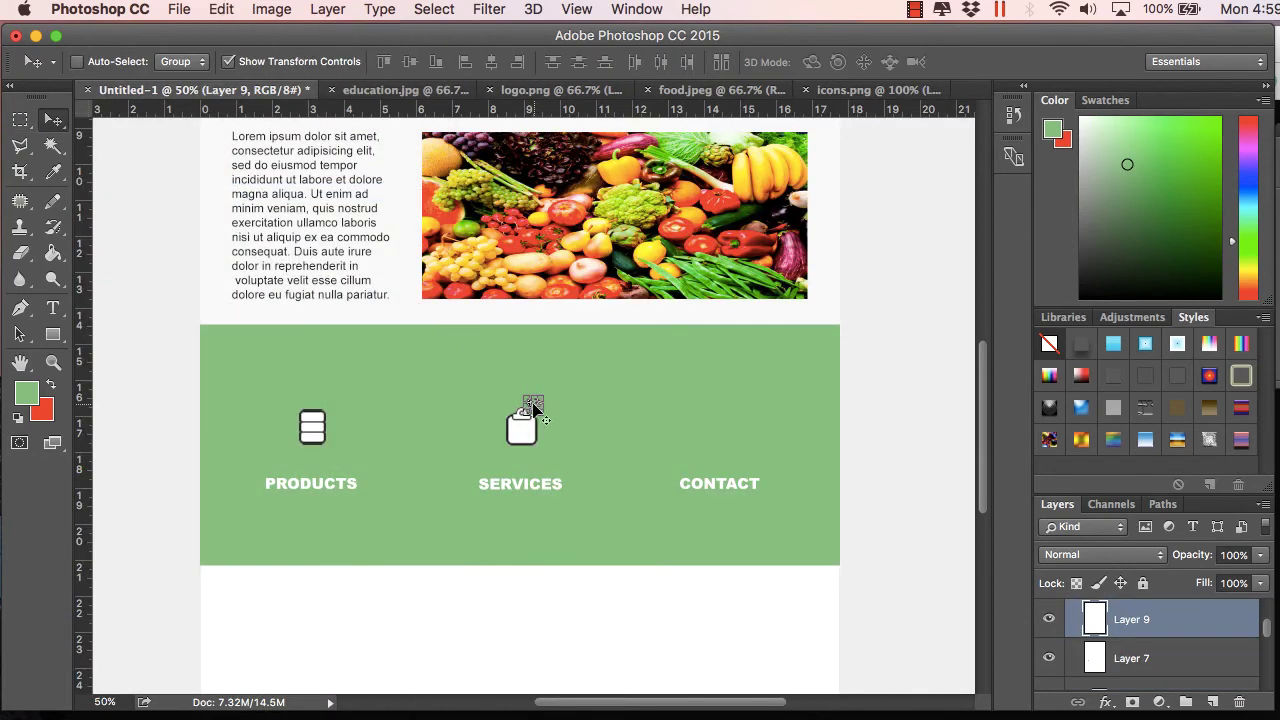
pyautogui.hotkey('ctrl', 't')
pyautogui.moveTo(696, 426); pyautogui.dragTo(696, 428)
pyautogui.click(53, 119)
pyautogui.click(883, 311)
pyautogui.hotkey('ctrl', 't')
pyautogui.moveTo(533, 405); pyautogui.dragTo(724, 435)
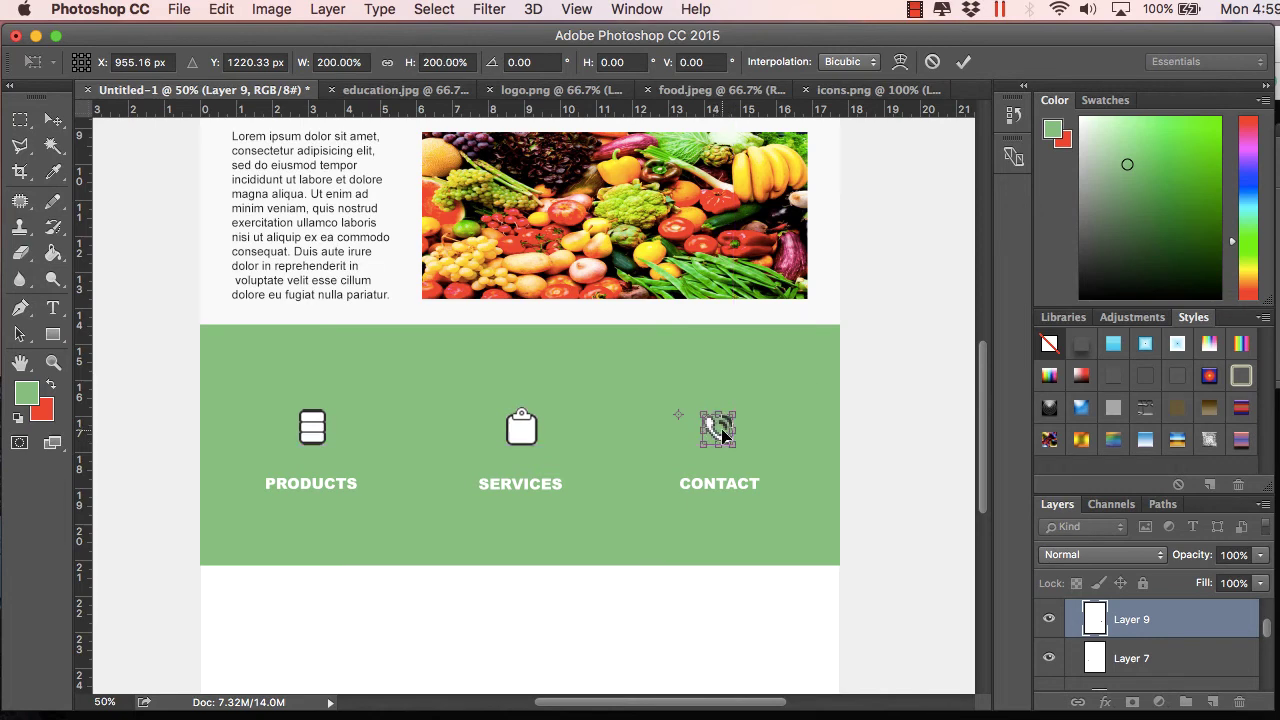
pyautogui.press('Return')
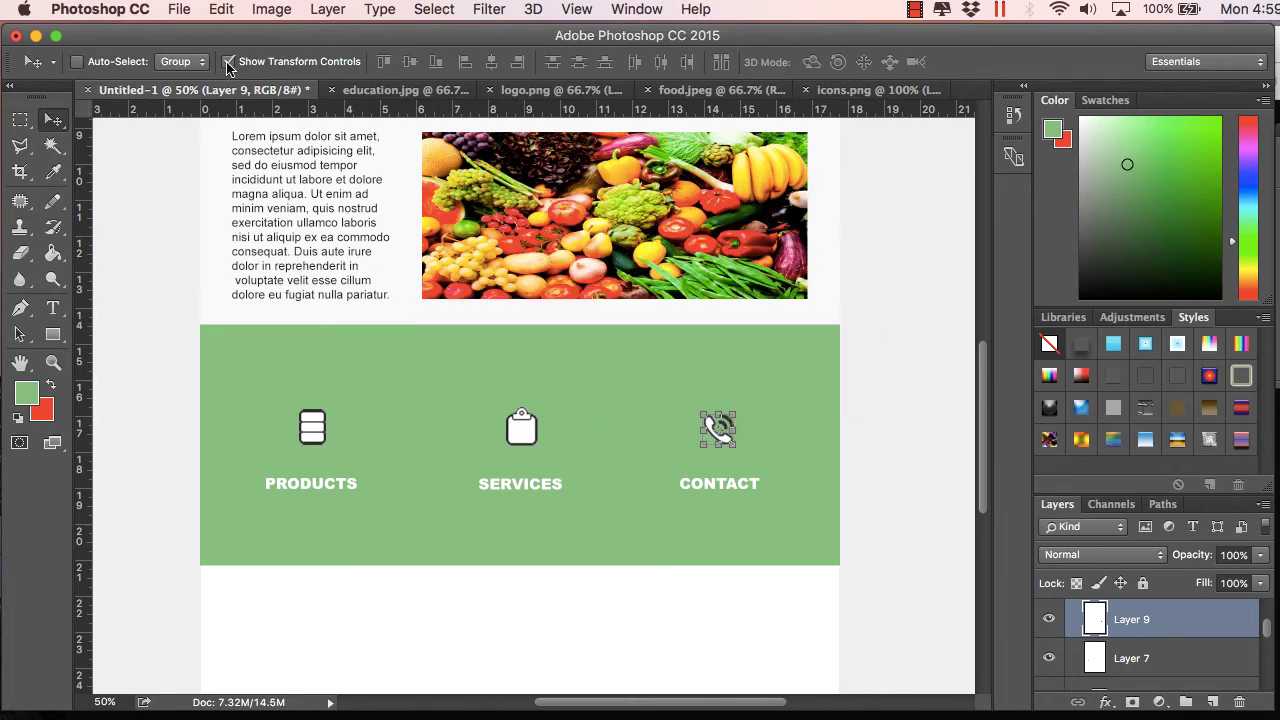
# - Select the blank white area below the green section, across the full page width down to the page's bottom edge
pyautogui.scroll(-1, 777, 414)
pyautogui.scroll(2, 777, 414)
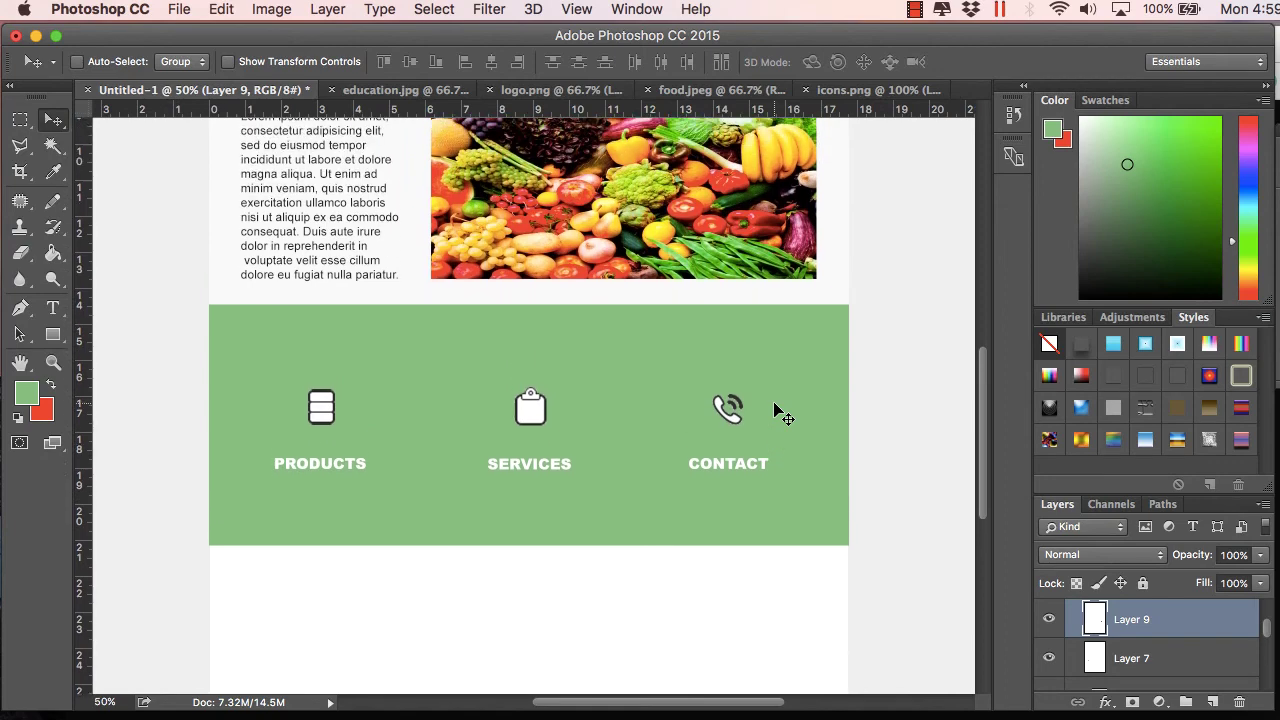
pyautogui.scroll(2, 777, 414)
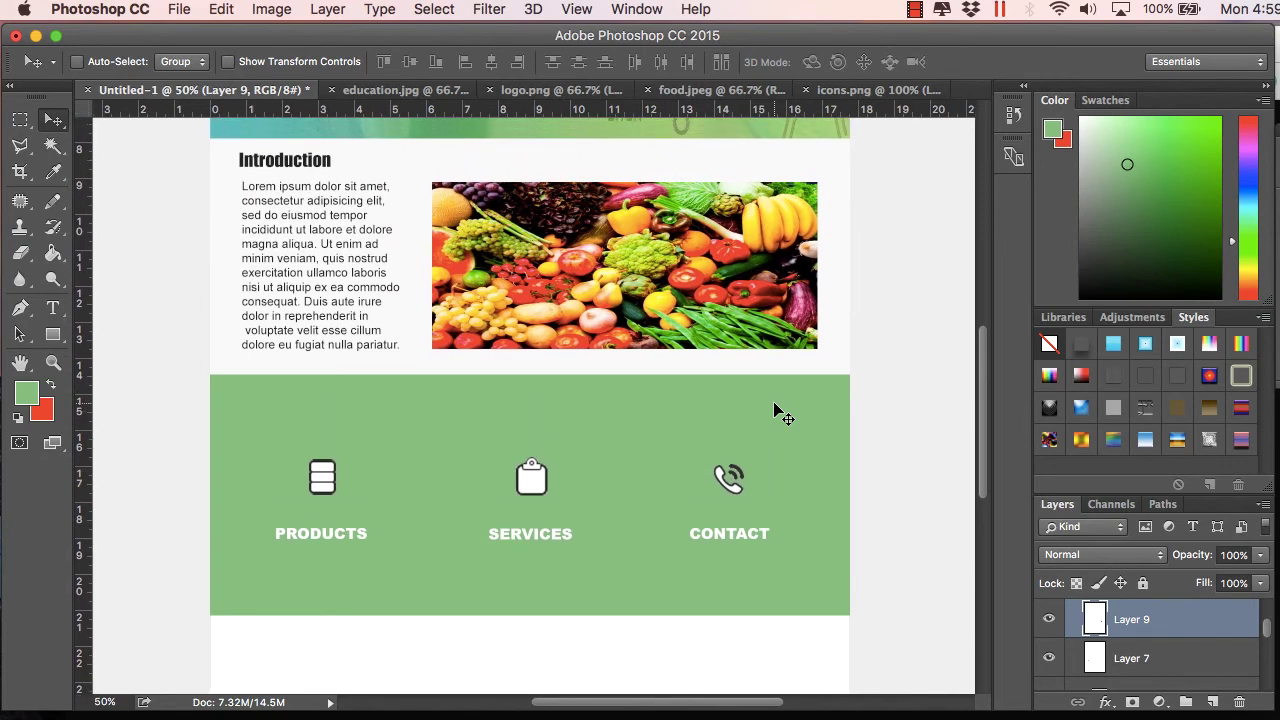
pyautogui.scroll(1, 777, 414)
pyautogui.scroll(-3, 777, 414)
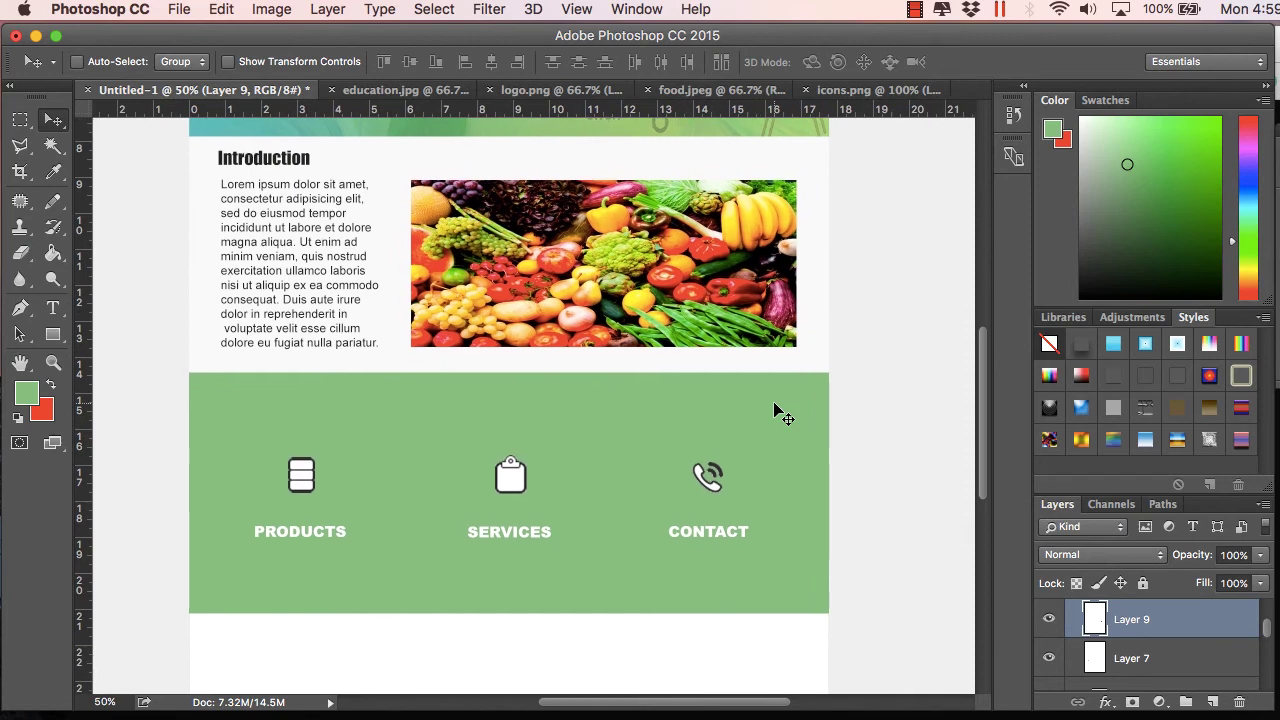
pyautogui.scroll(-2, 776, 408)
pyautogui.scroll(-5, 779, 412)
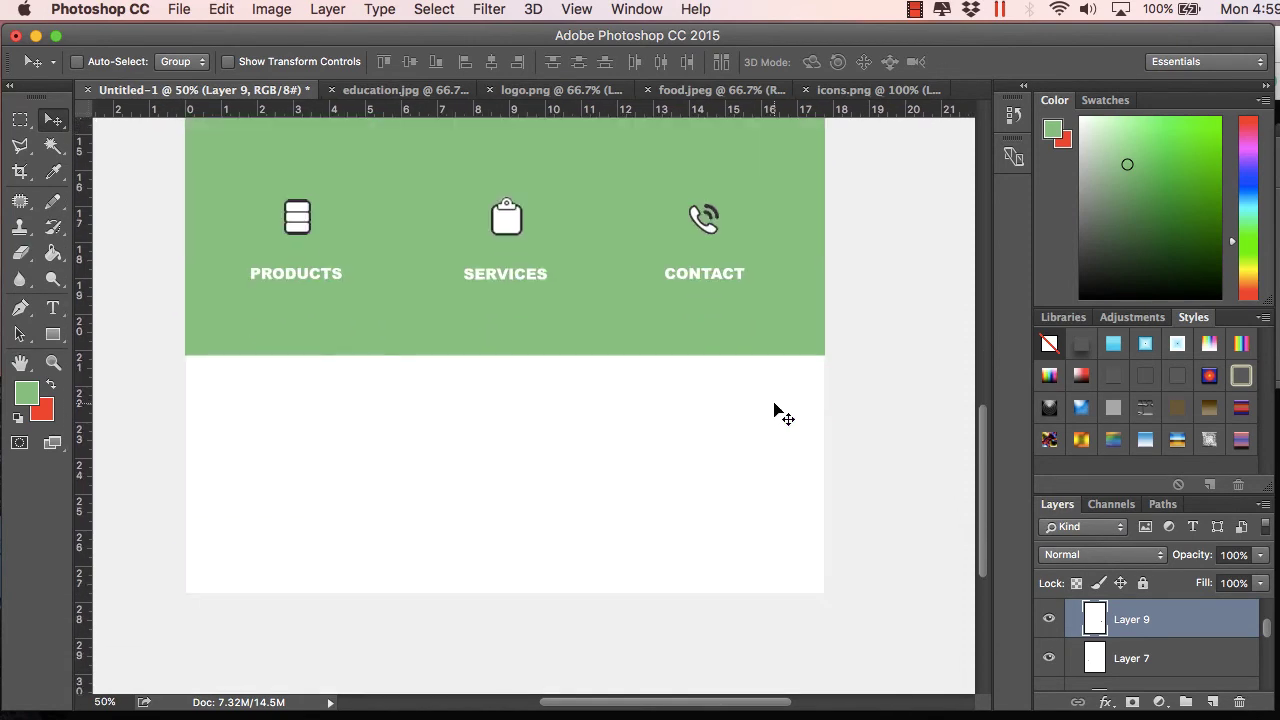
pyautogui.click(52, 334)
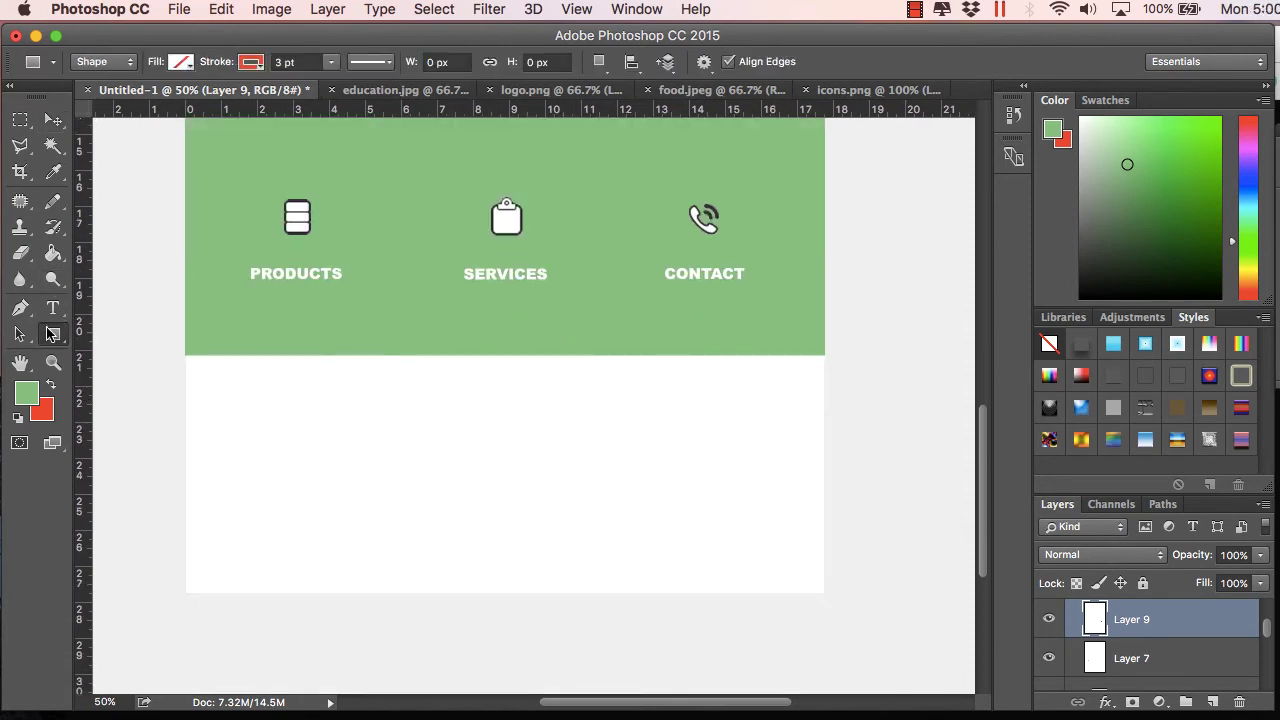
pyautogui.click(22, 125)
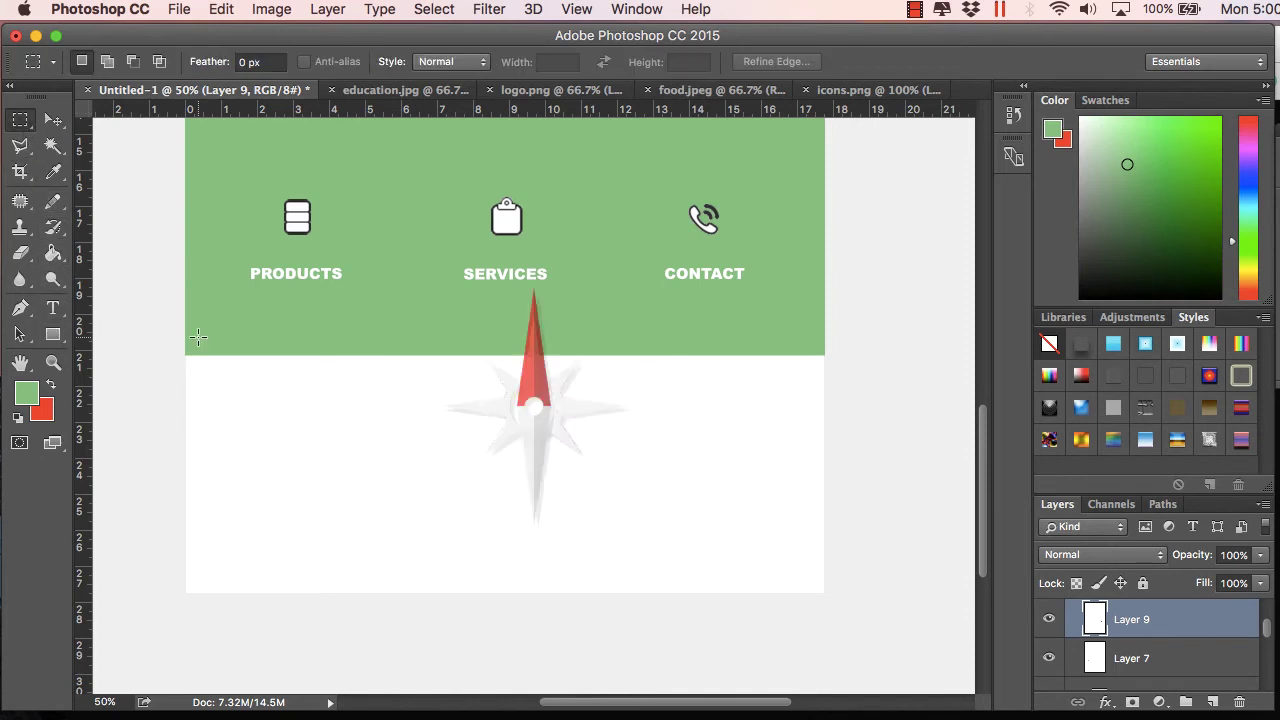
pyautogui.moveTo(175, 356); pyautogui.dragTo(880, 693)
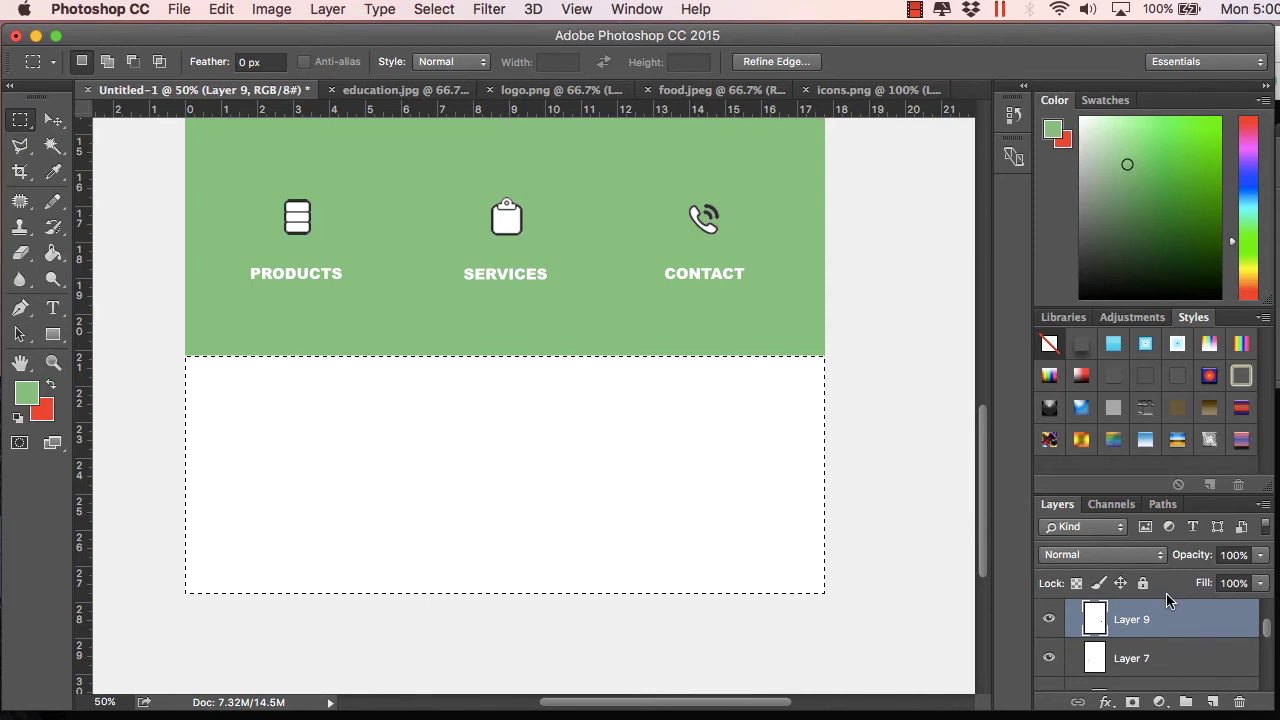
# - Add a new layer and fill the selected bottom area with the green foreground colour using the Paint Bucket
pyautogui.click(1212, 702)
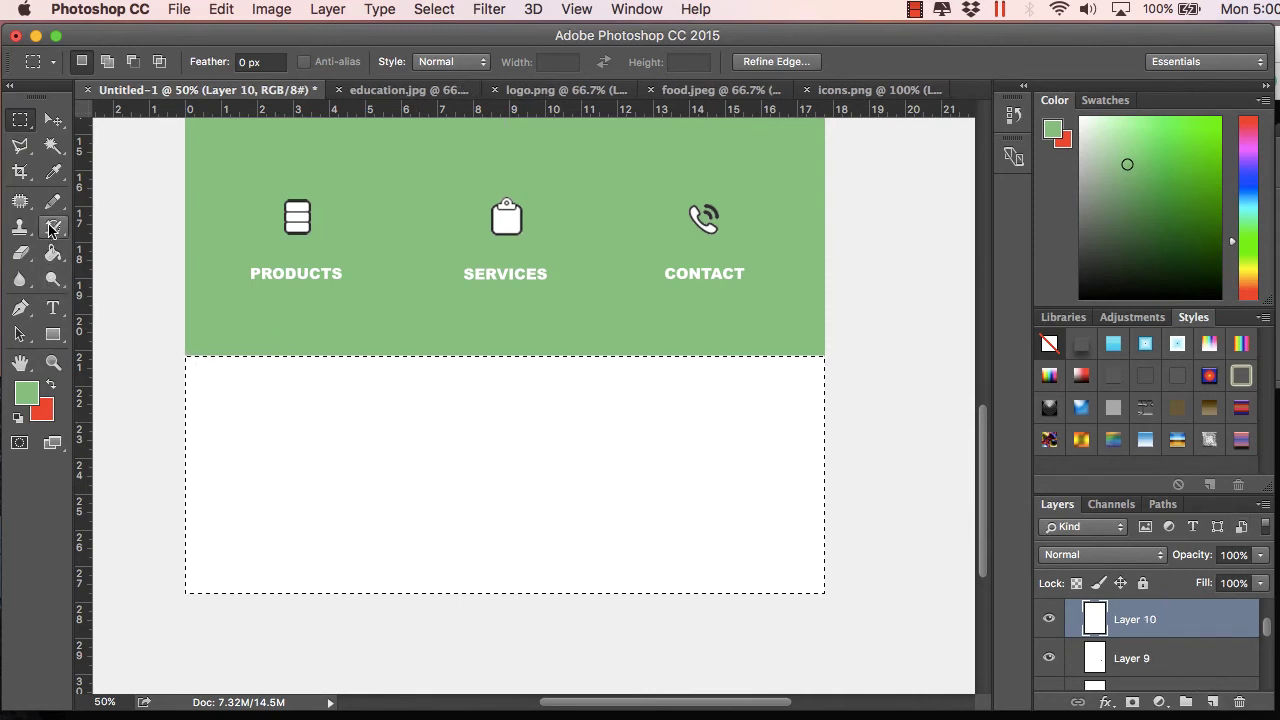
pyautogui.click(53, 256)
pyautogui.click(300, 421)
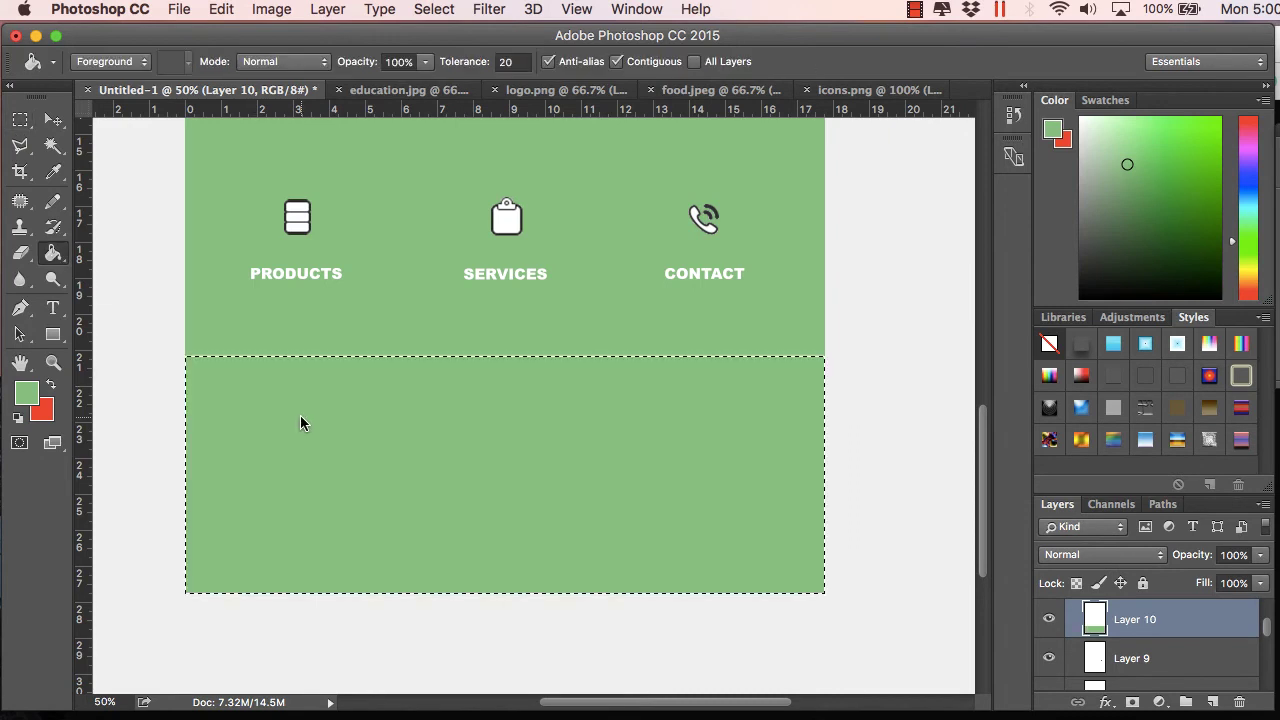
# - Set the foreground colour to very dark green #0a1d08 and refill the selected area below the icon section with it
pyautogui.click(27, 394)
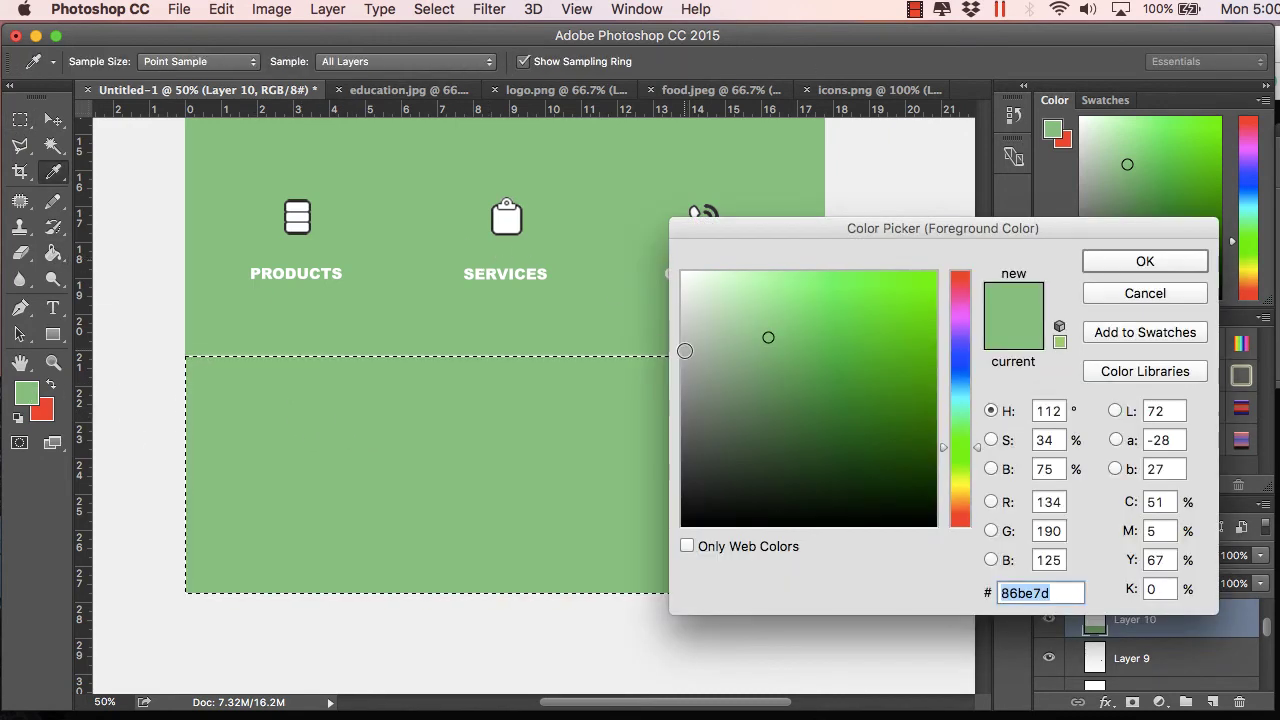
pyautogui.moveTo(808, 453)
pyautogui.mouseDown()
pyautogui.moveTo(840, 471)
pyautogui.moveTo(826, 490)
pyautogui.mouseUp()
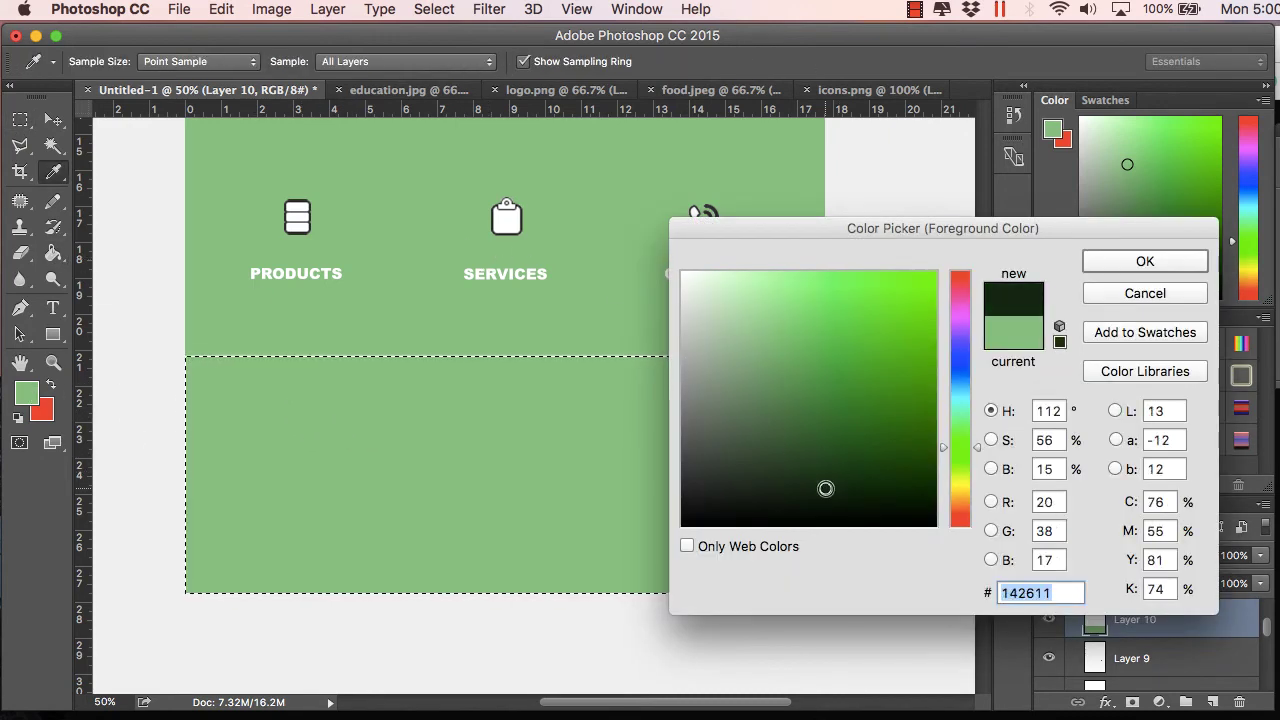
pyautogui.click(587, 450)
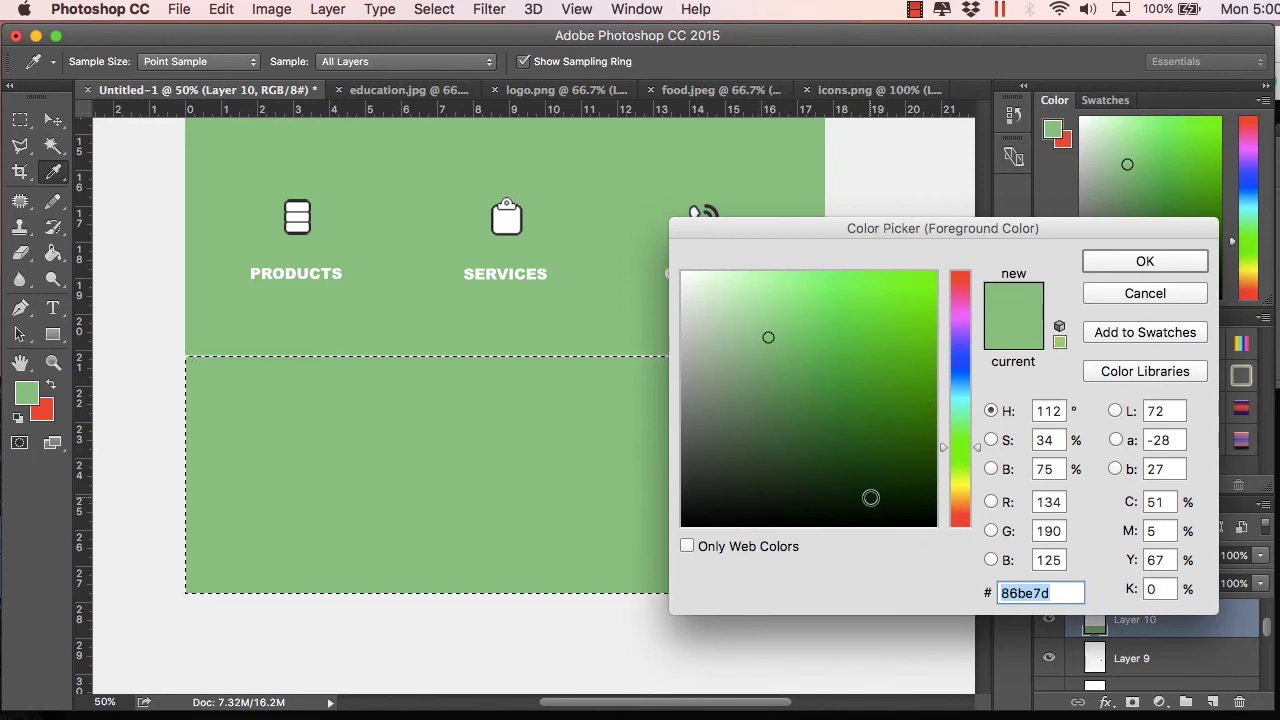
pyautogui.click(869, 497)
pyautogui.click(1145, 261)
pyautogui.press('g')
pyautogui.click(662, 463)
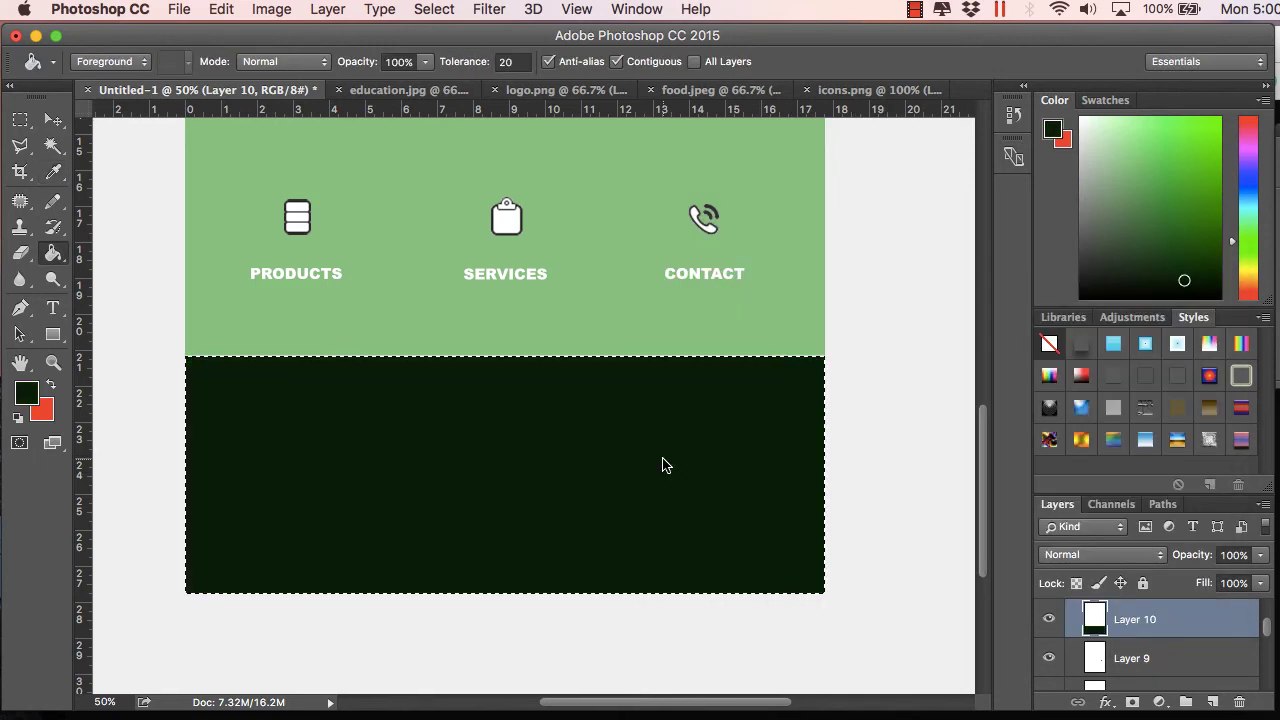
# - Review the whole page layout, from the header banner down to the dark green footer
pyautogui.scroll(15, 662, 464)
pyautogui.scroll(-5, 662, 464)
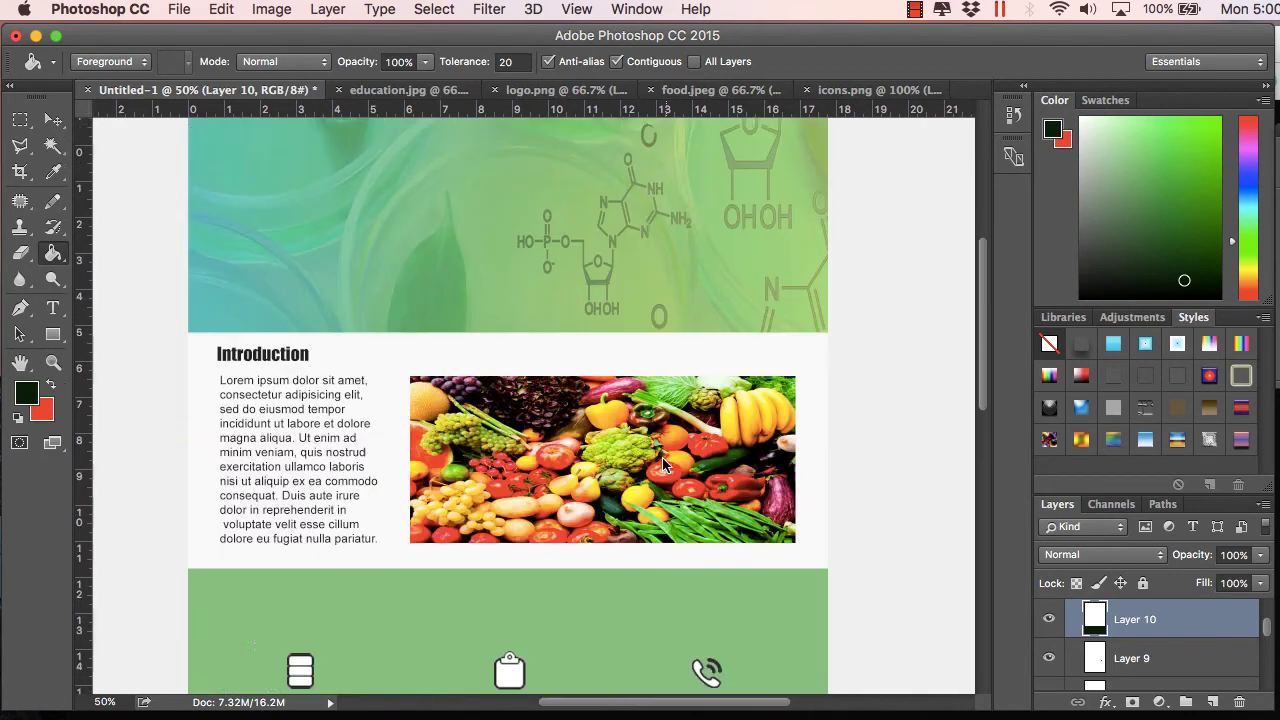
pyautogui.scroll(-10, 662, 464)
pyautogui.scroll(3, 662, 464)
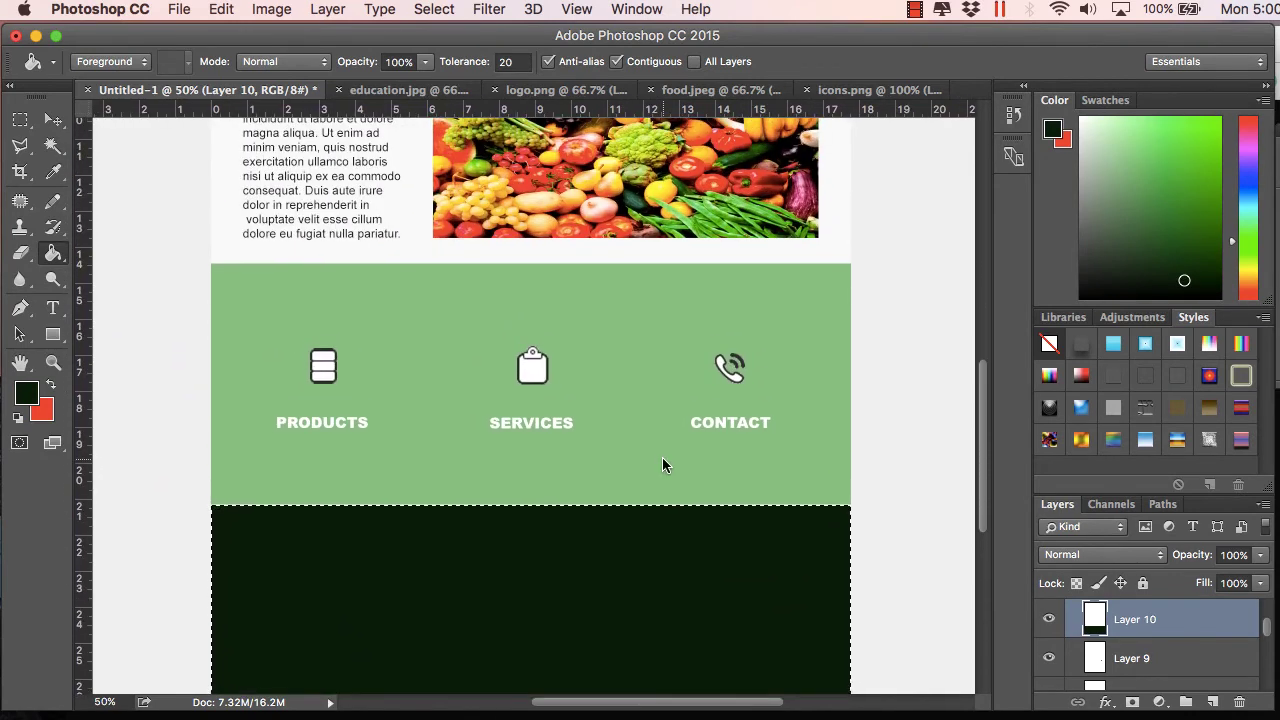
pyautogui.scroll(9, 662, 464)
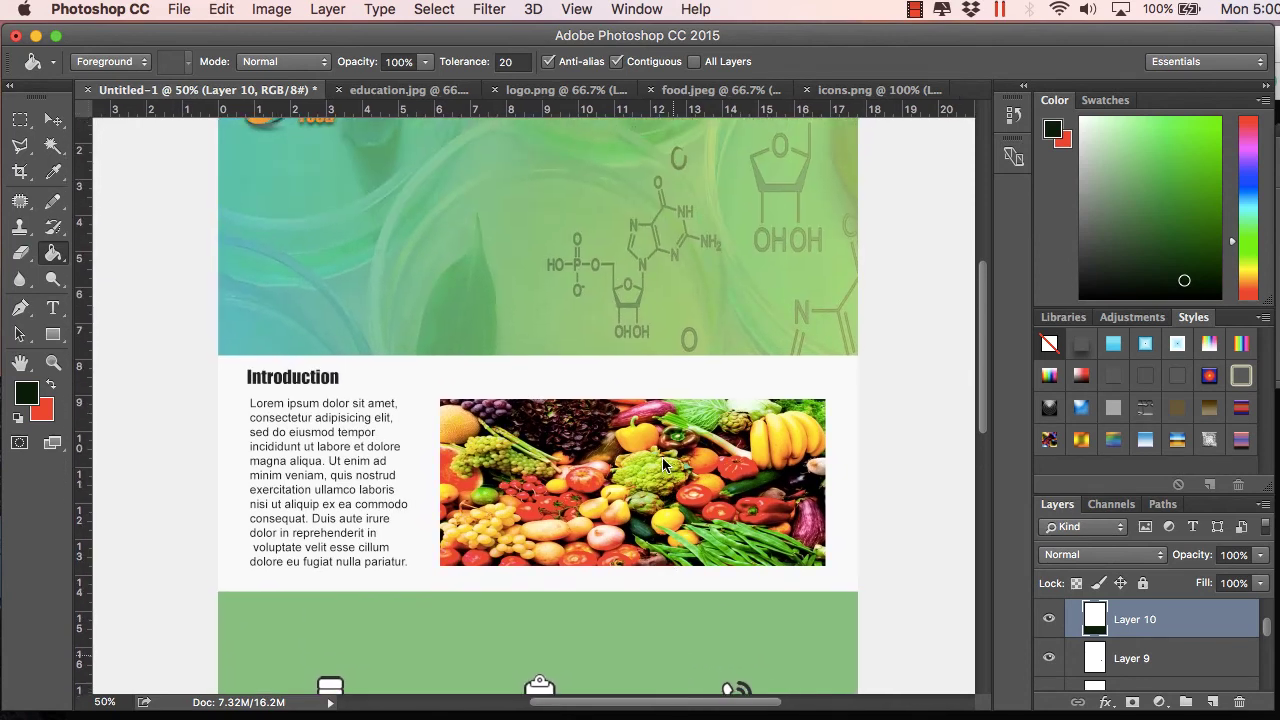
pyautogui.scroll(5, 662, 464)
pyautogui.scroll(-14, 662, 464)
pyautogui.scroll(-3, 662, 464)
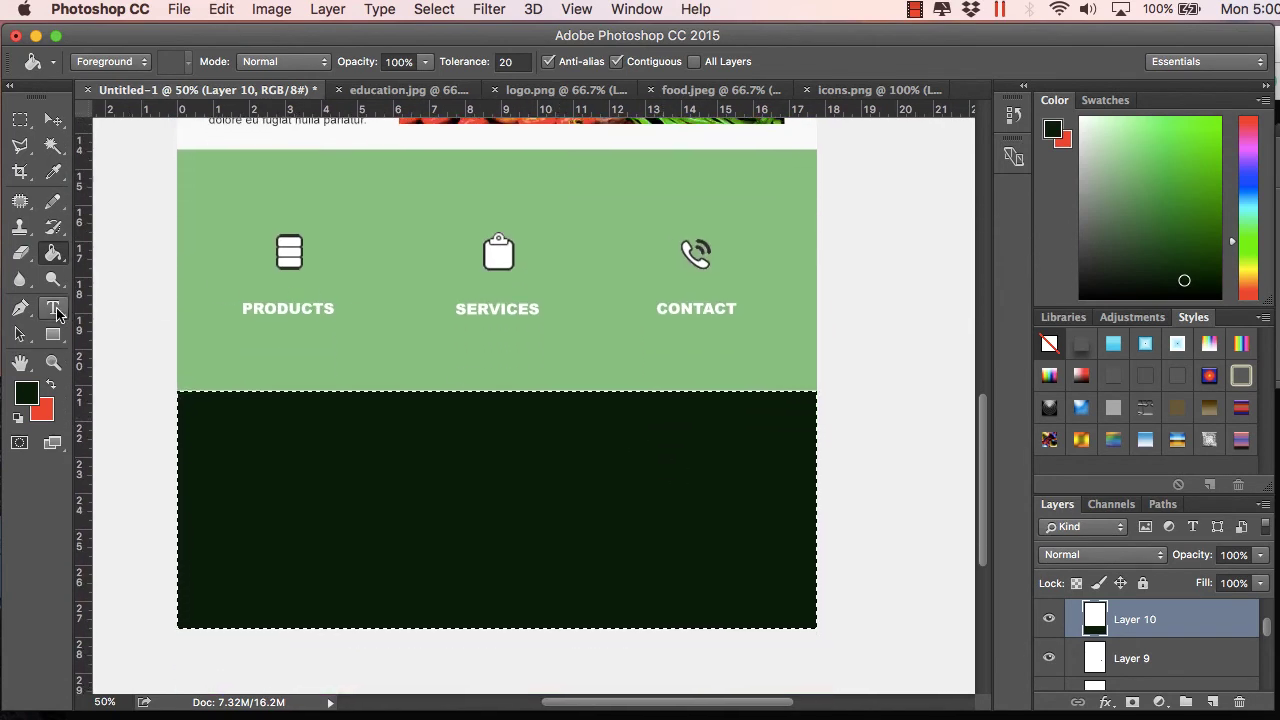
# - Add the text "Address" in the upper-left part of the dark green footer and colour it #f9f9f9
pyautogui.click(54, 309)
pyautogui.click(211, 417)
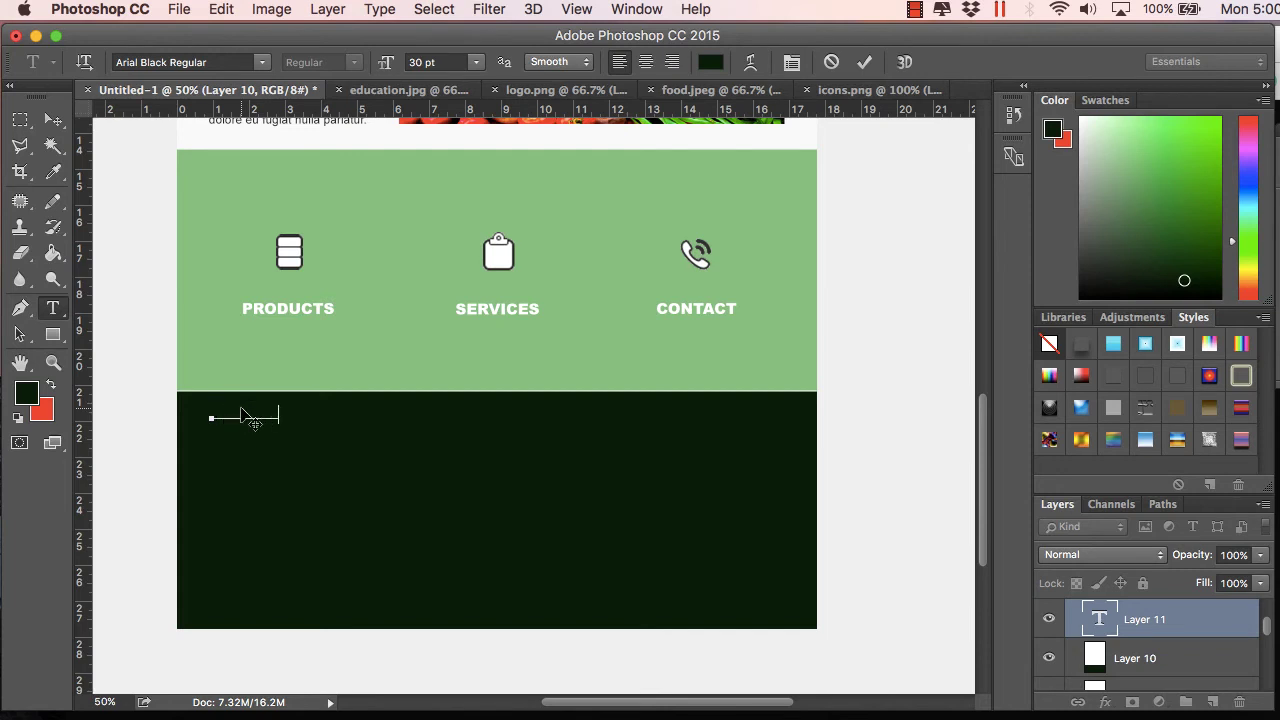
pyautogui.press('super+a')
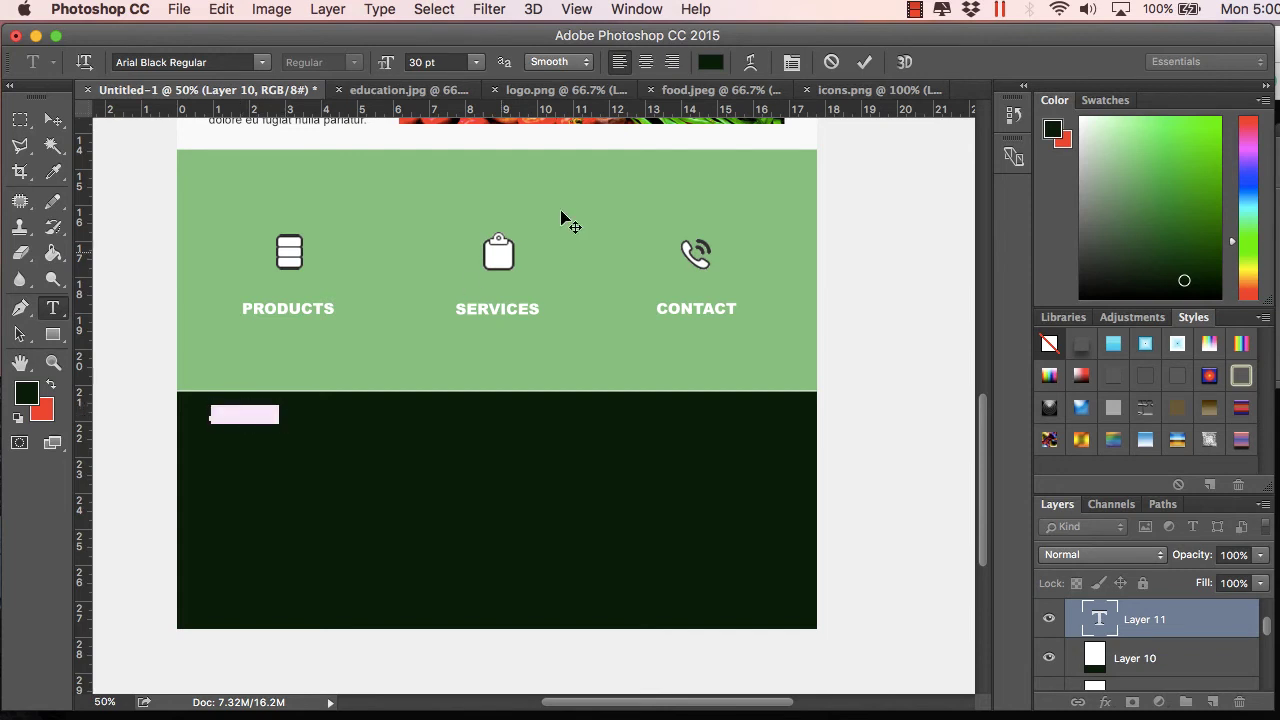
pyautogui.click(710, 66)
pyautogui.moveTo(694, 317); pyautogui.dragTo(686, 287)
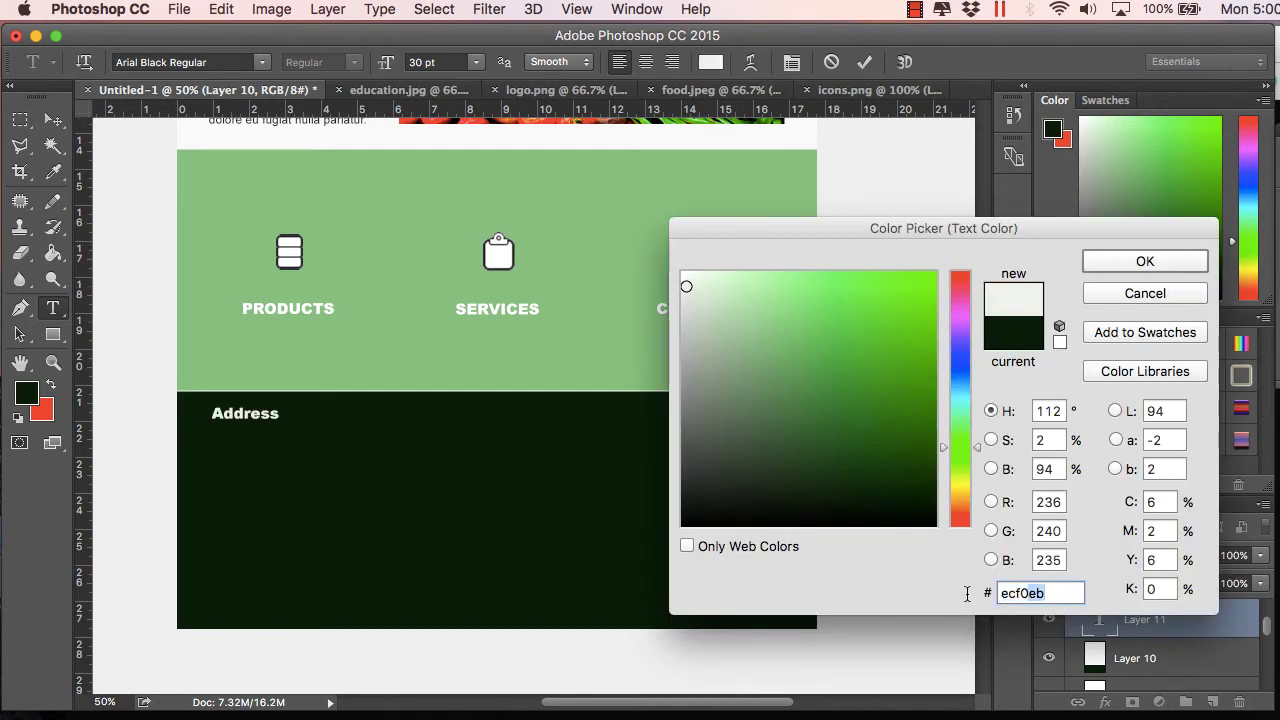
pyautogui.write('fff')
pyautogui.press('BackSpace')
pyautogui.press('BackSpace')
pyautogui.write('9f9f9')
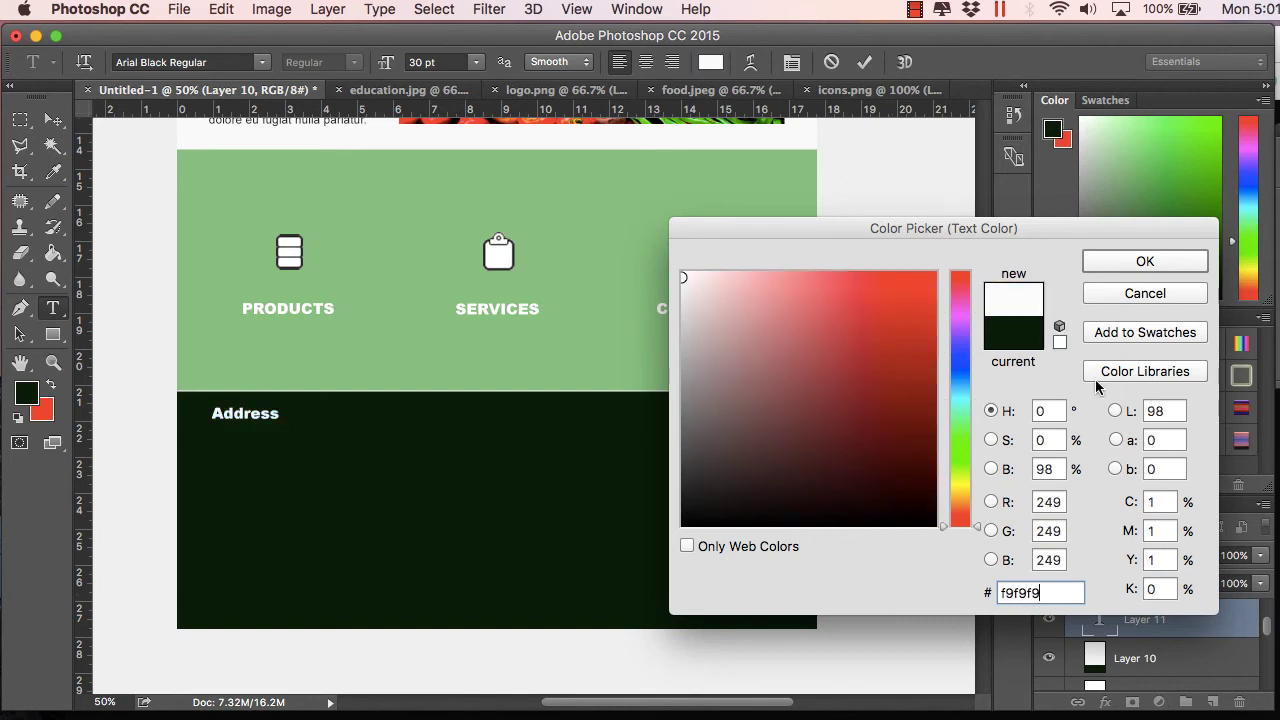
pyautogui.click(1145, 261)
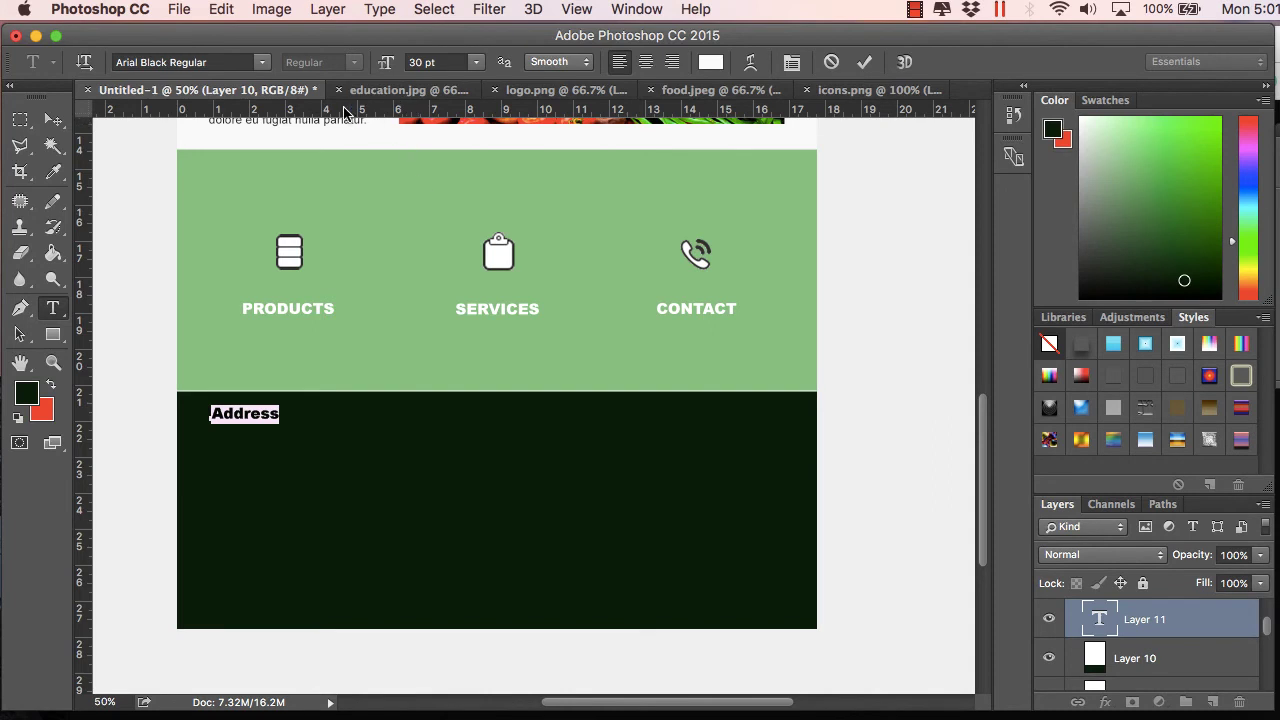
# - Format the "Address" heading in Arial Bold at 24 pt and commit the text
pyautogui.click(264, 64)
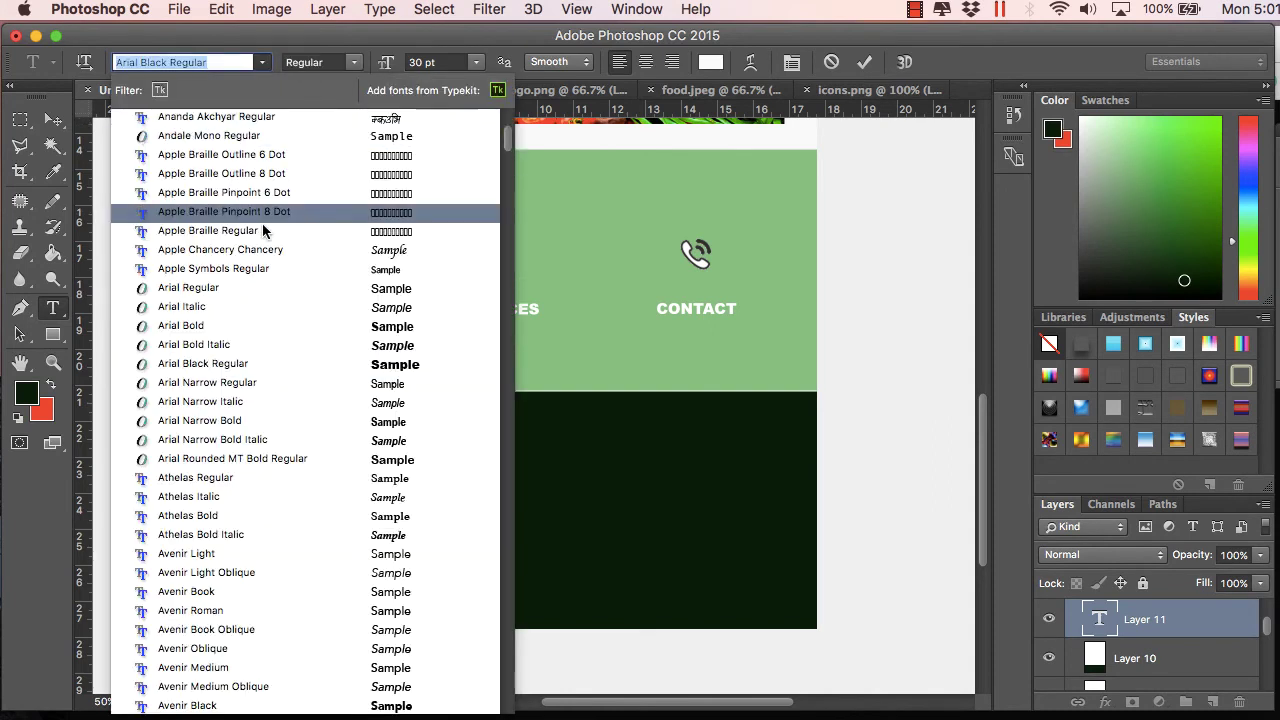
pyautogui.click(245, 325)
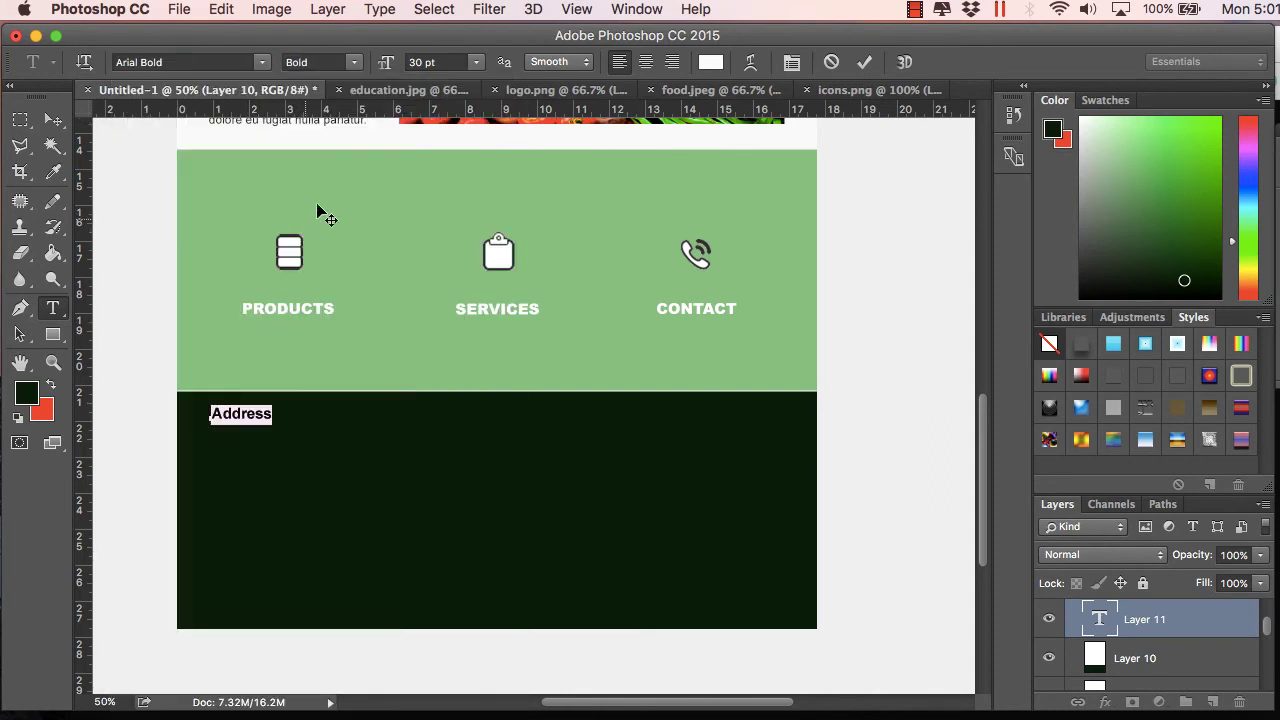
pyautogui.click(474, 62)
pyautogui.click(474, 62)
pyautogui.click(477, 66)
pyautogui.click(455, 225)
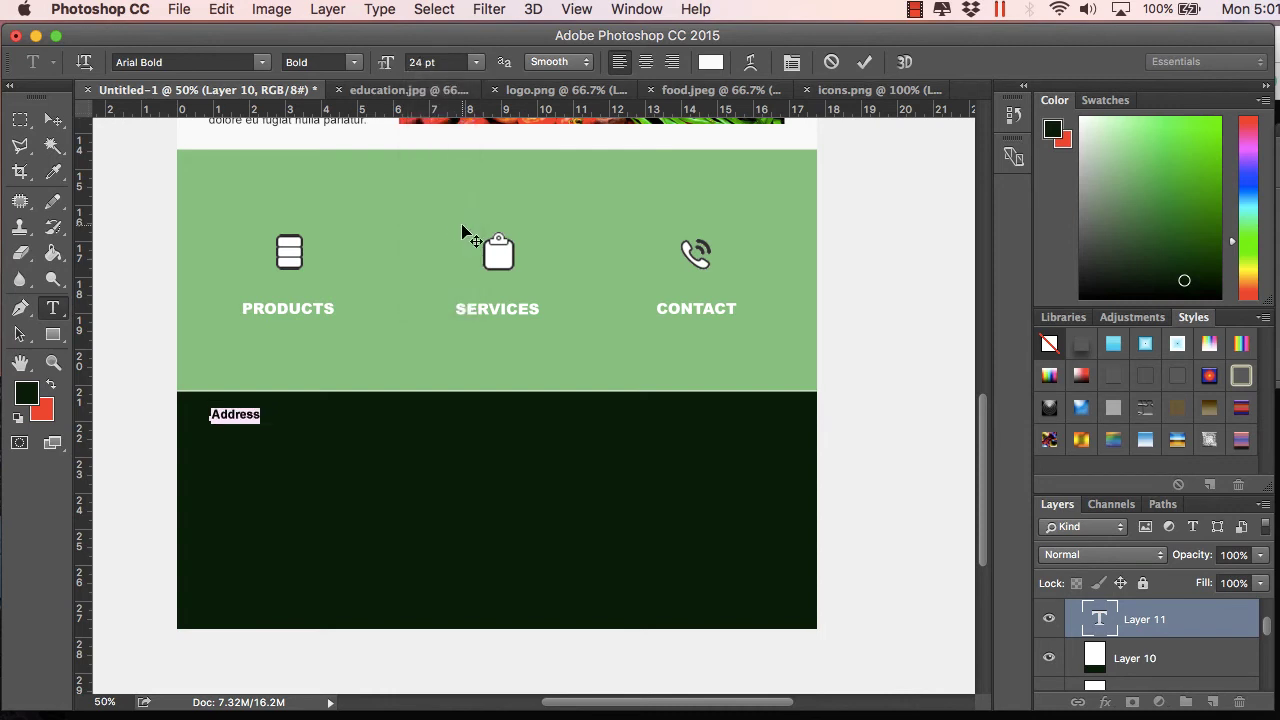
pyautogui.click(54, 121)
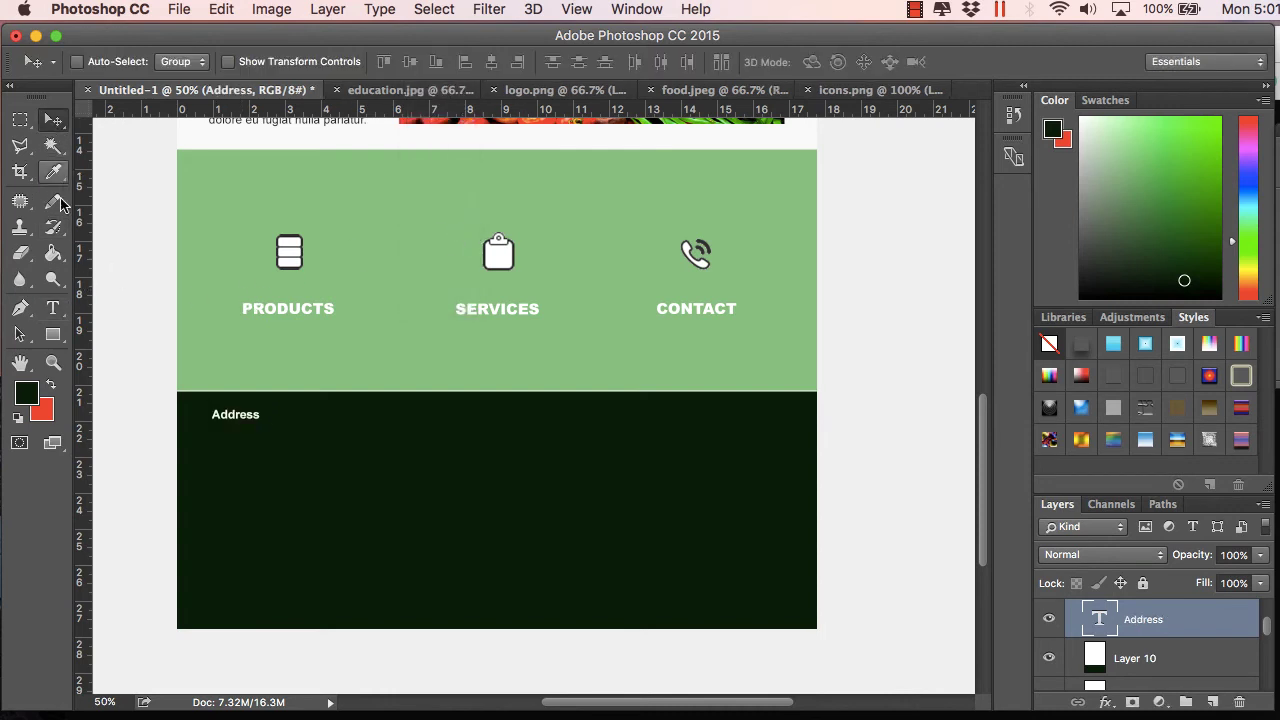
# - Add an "On Social Media" heading to the right of "Address" and move it slightly left, level with that heading
pyautogui.click(57, 306)
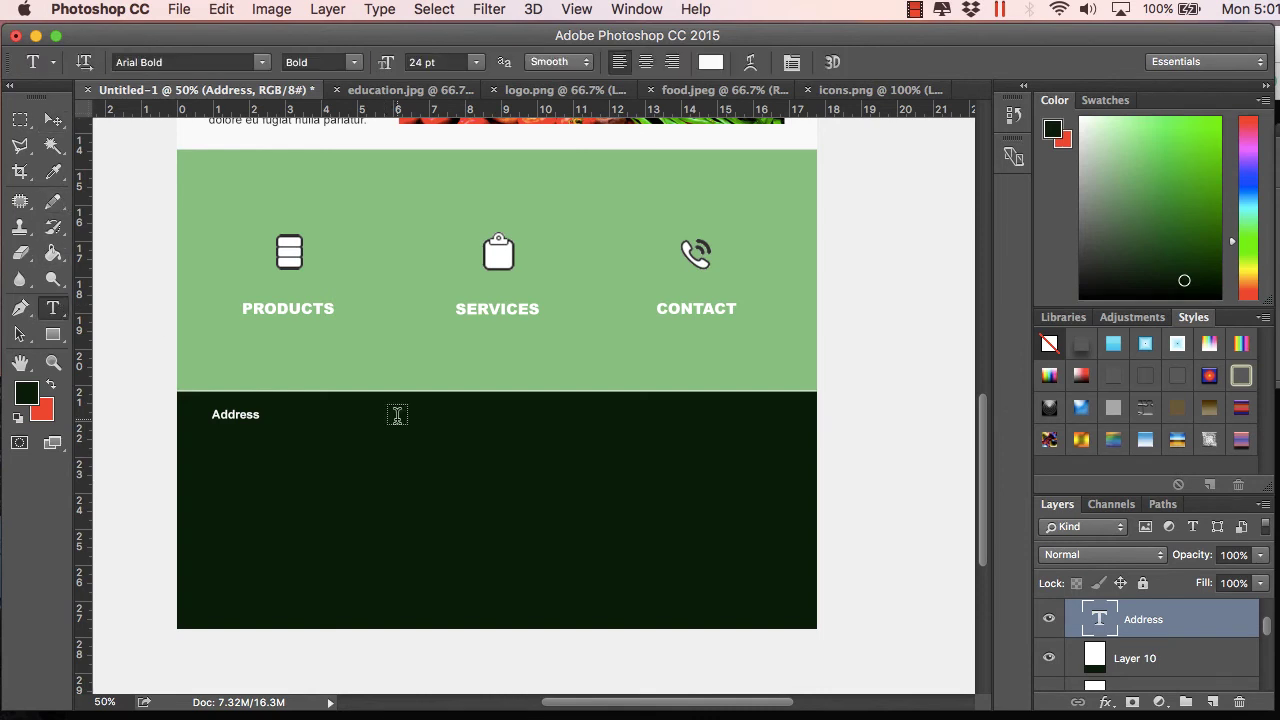
pyautogui.click(365, 414)
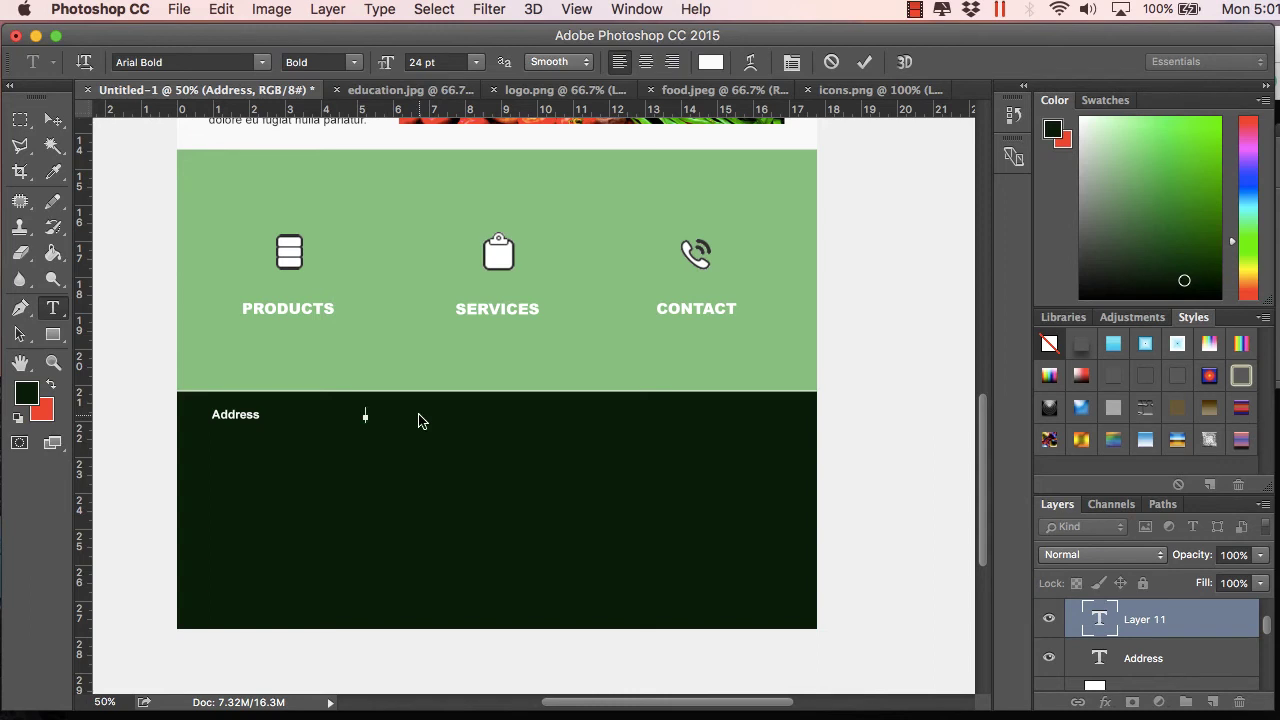
pyautogui.write('Ω')
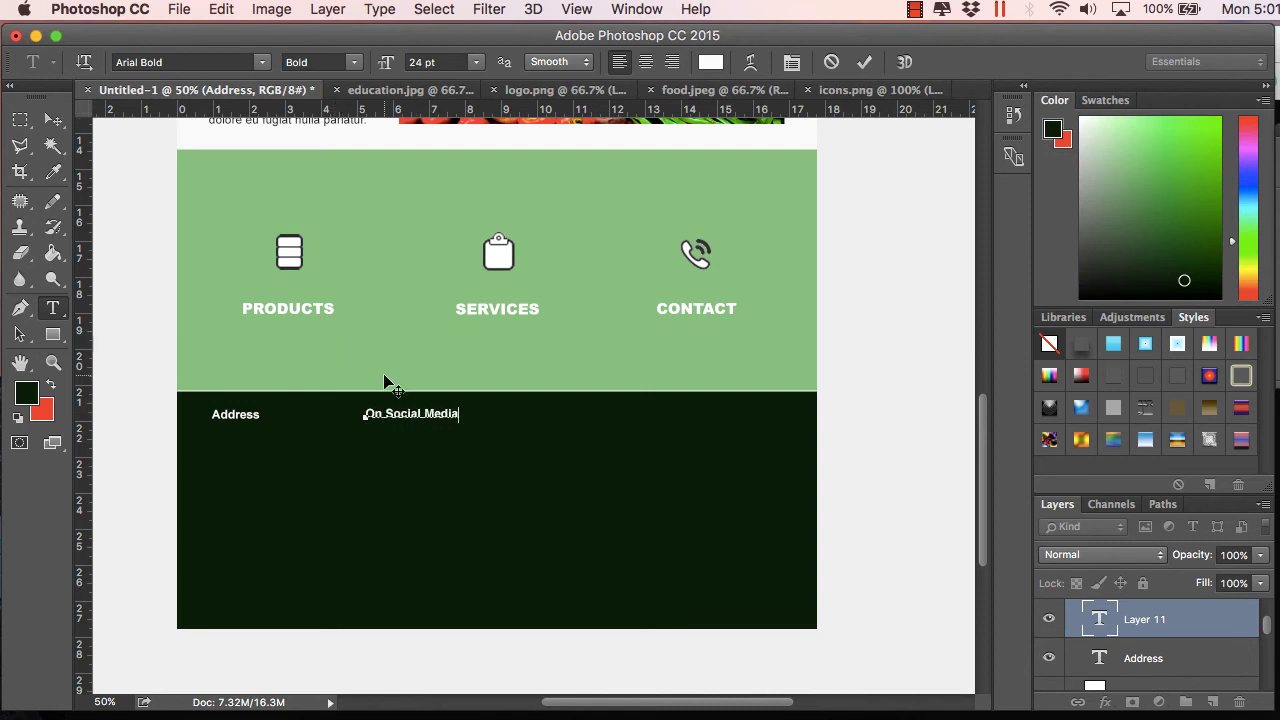
pyautogui.click(53, 120)
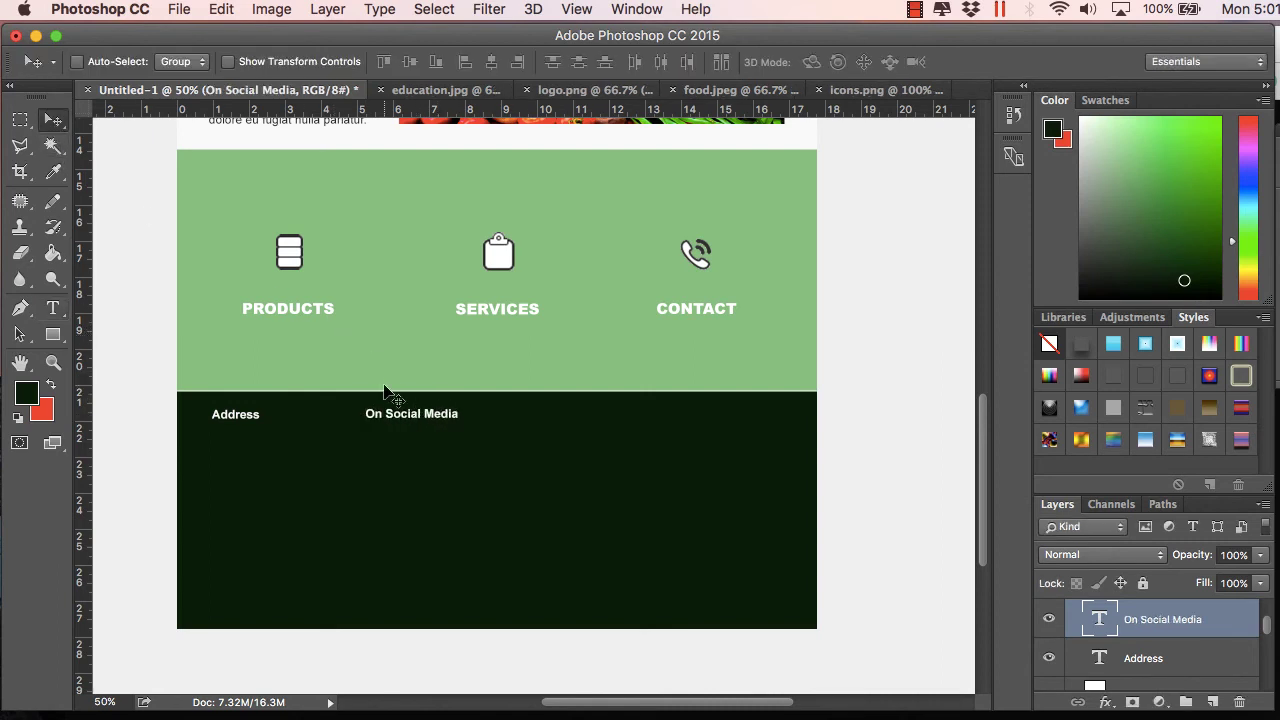
pyautogui.moveTo(409, 423); pyautogui.dragTo(382, 422)
# - Add a "Location Map" heading to the right of "On Social Media" and align it with the other footer headings
pyautogui.click(53, 308)
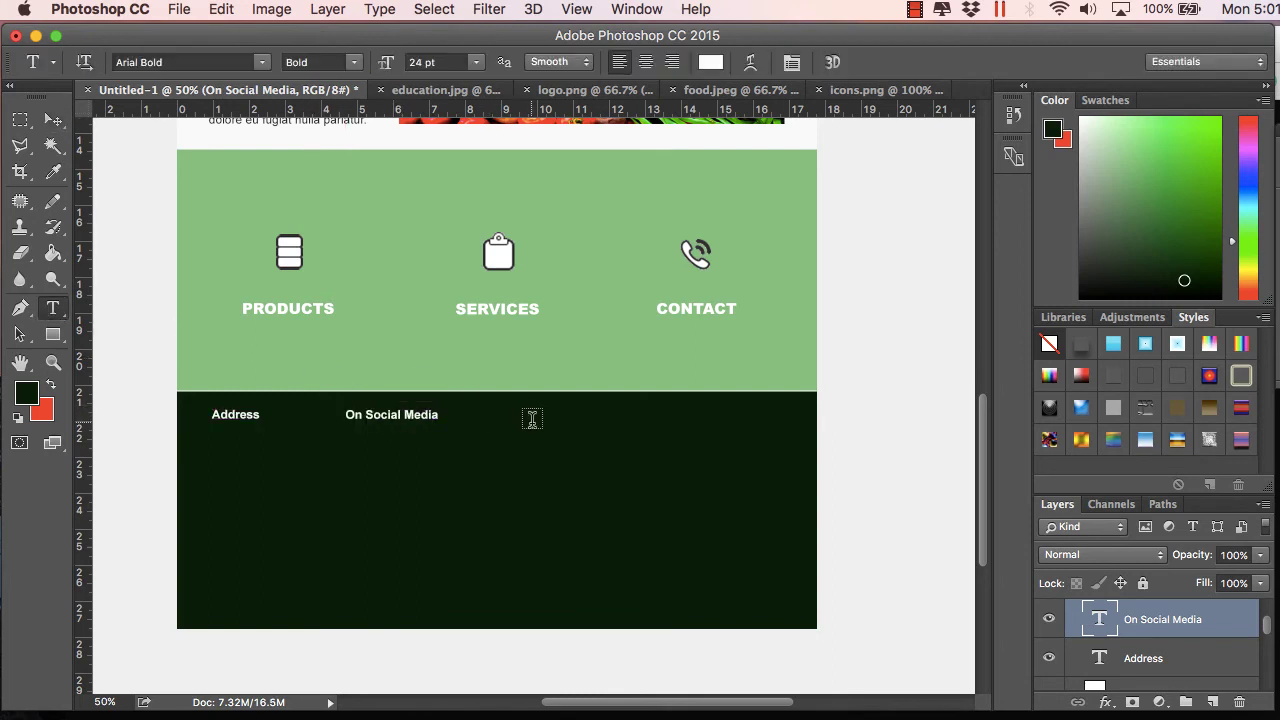
pyautogui.click(533, 416)
pyautogui.write('Location Map')
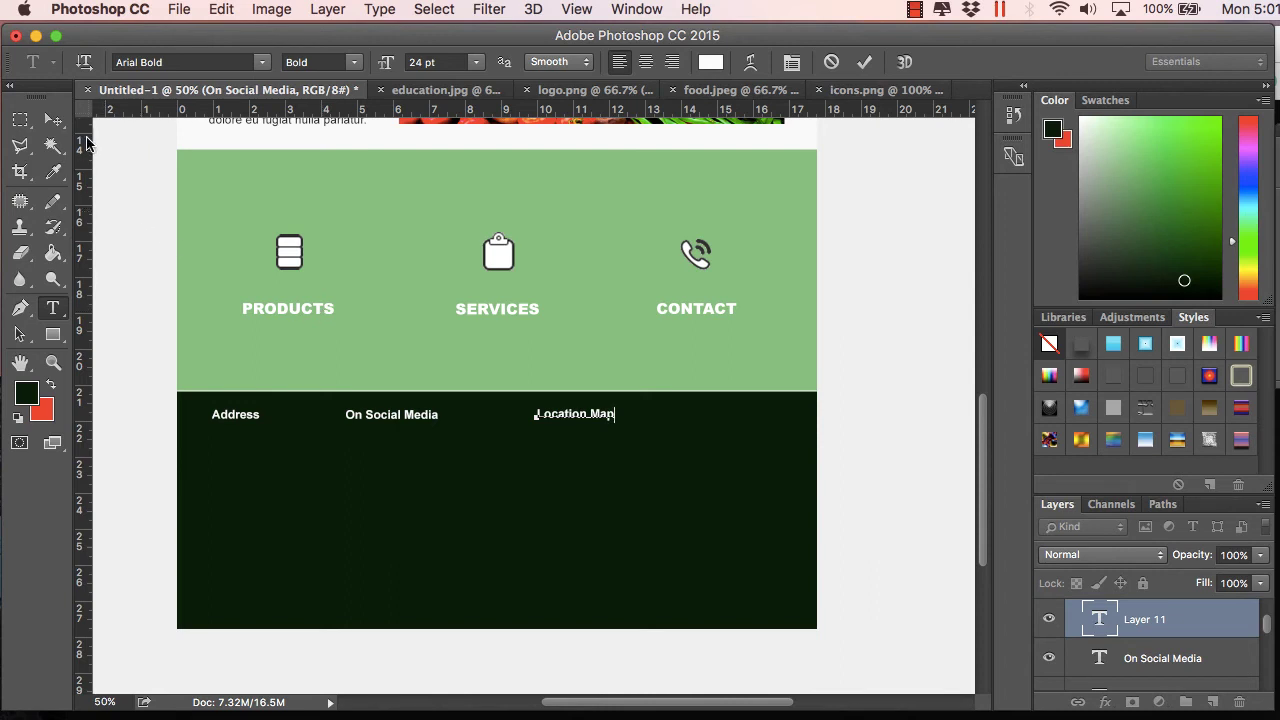
pyautogui.click(53, 120)
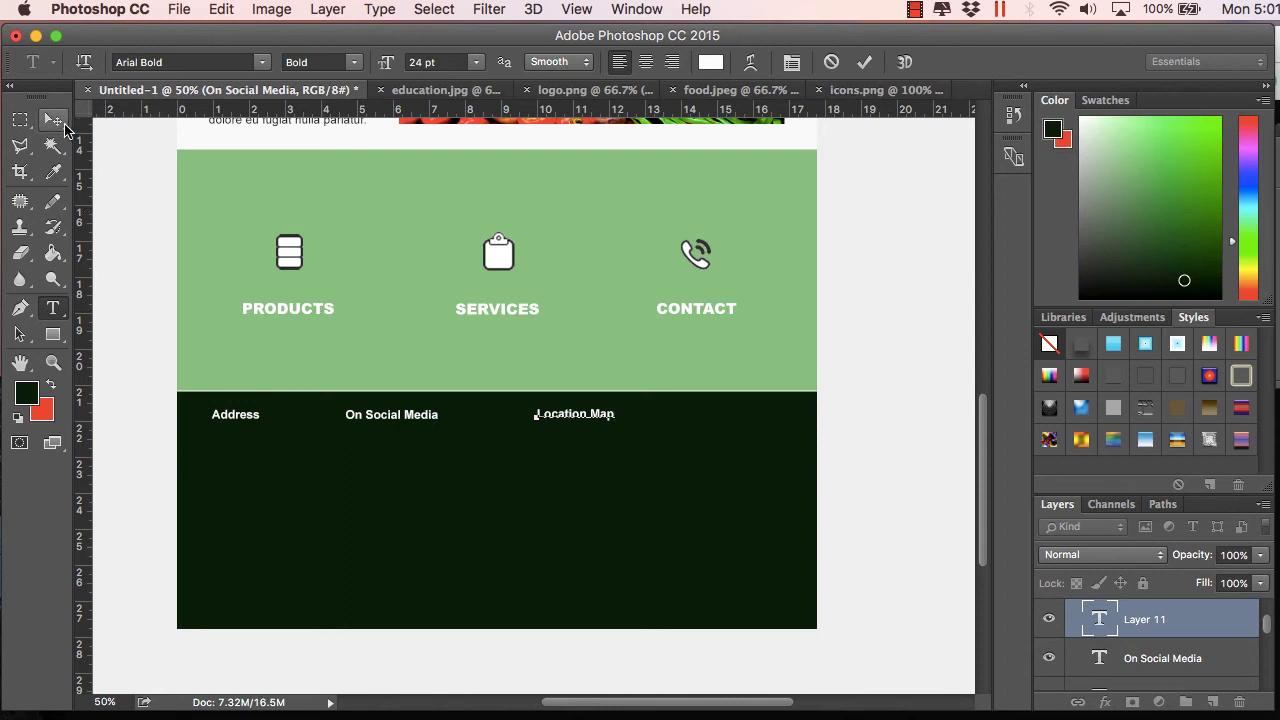
pyautogui.moveTo(569, 414); pyautogui.dragTo(568, 420)
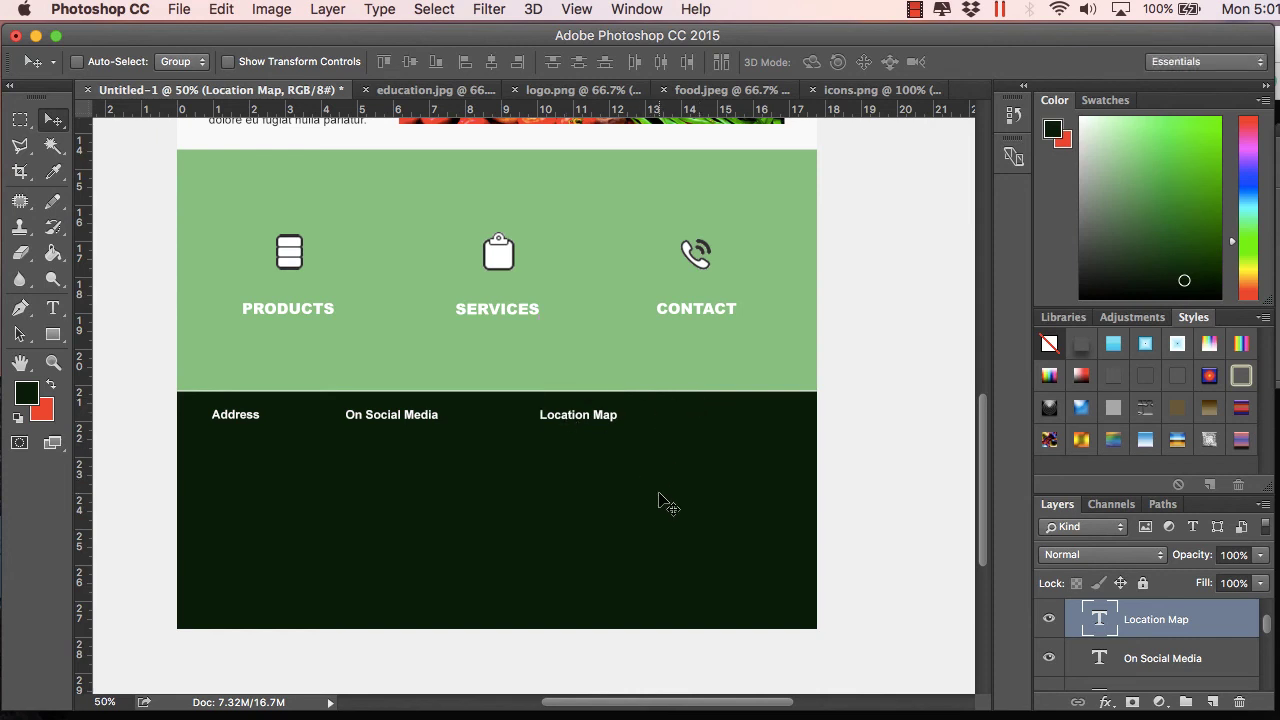
# - Select a thin full-width strip along the bottom edge of the dark green footer
pyautogui.click(53, 308)
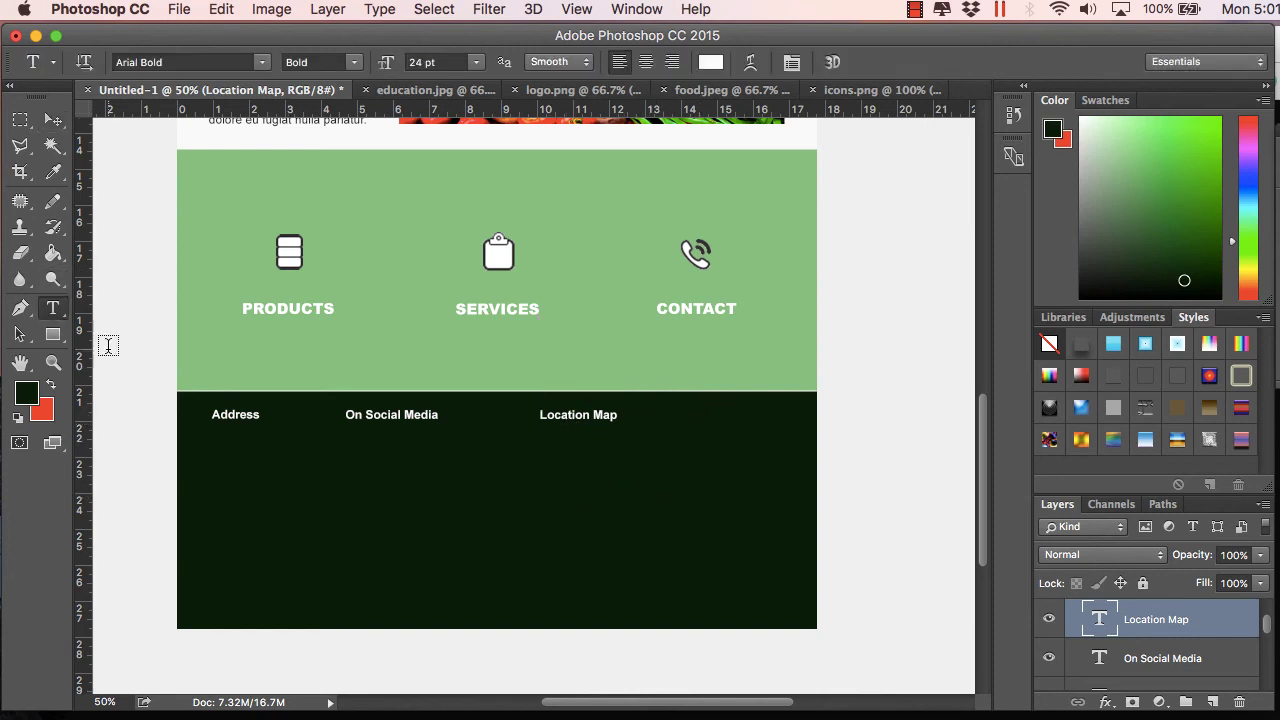
pyautogui.click(22, 122)
pyautogui.moveTo(170, 595); pyautogui.dragTo(870, 640)
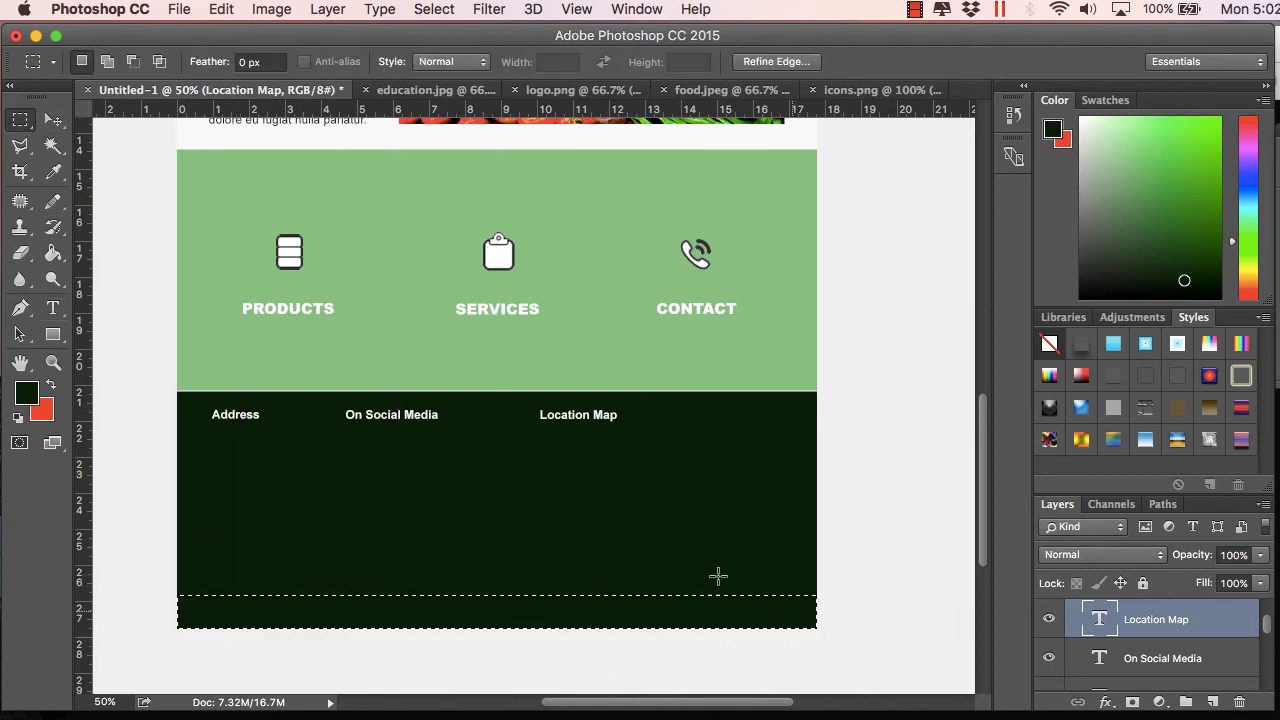
# - Set the foreground colour to grey #999
pyautogui.click(27, 395)
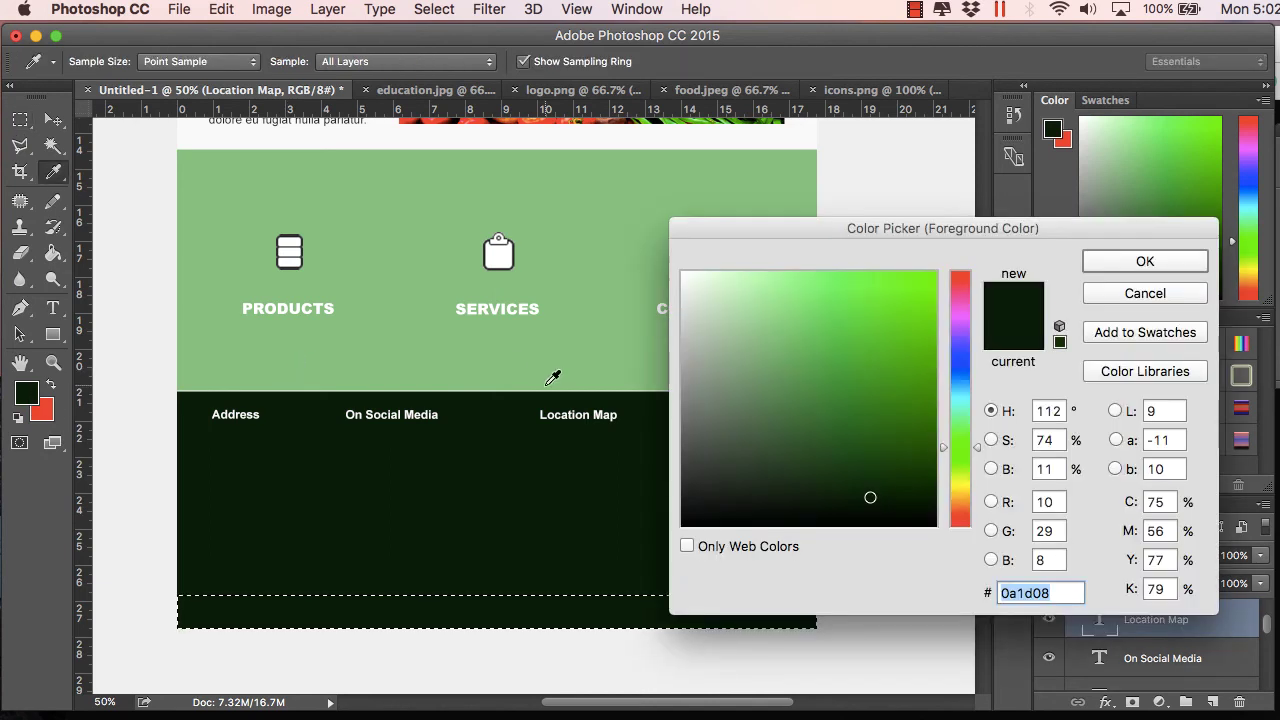
pyautogui.click(688, 337)
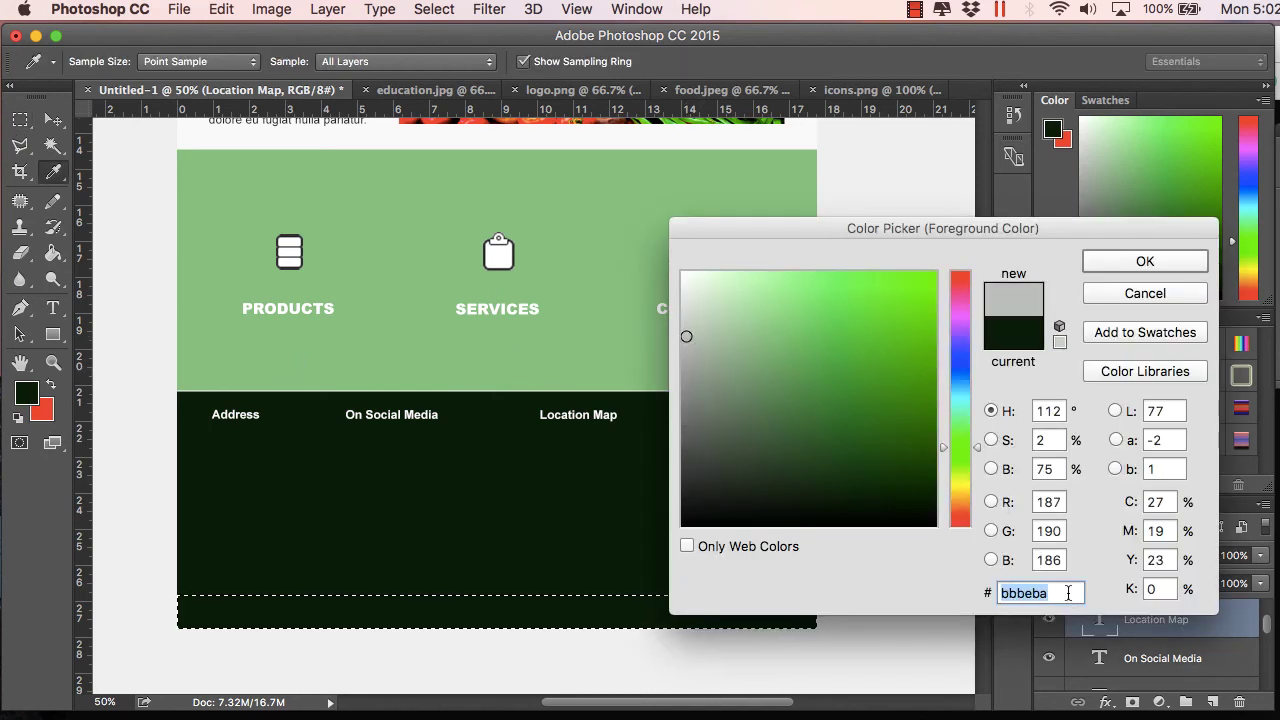
pyautogui.write('777')
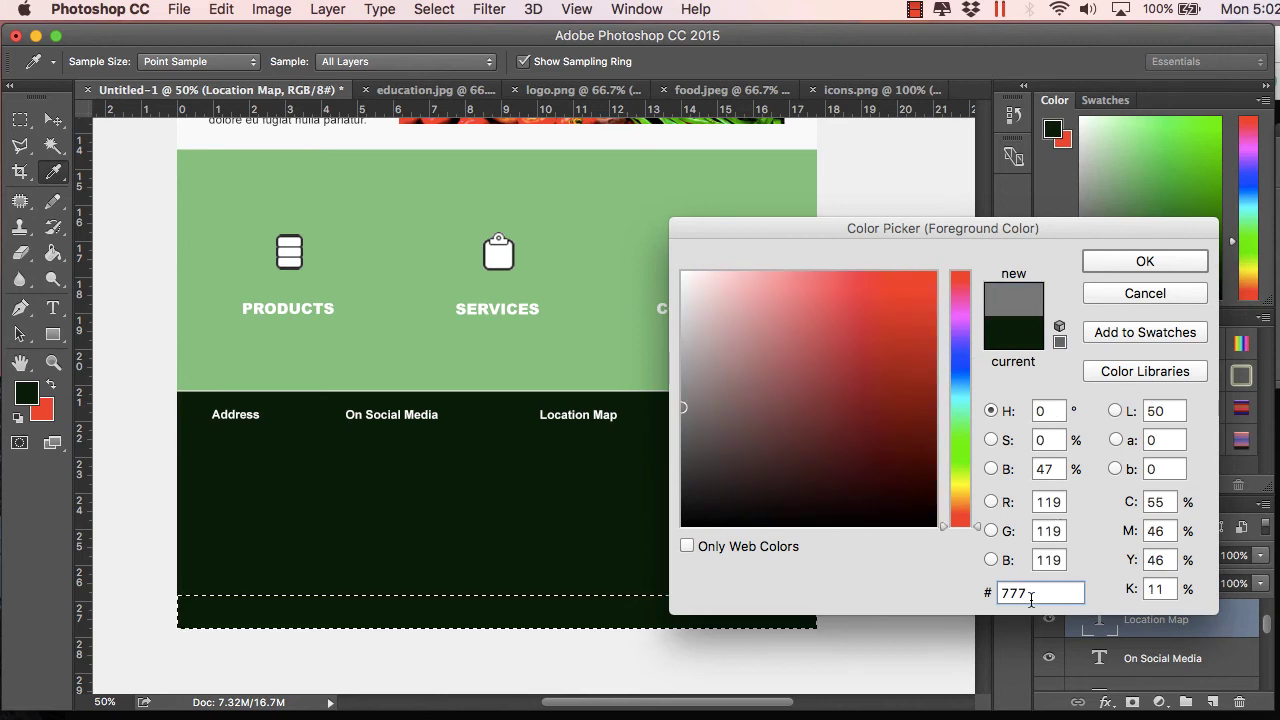
pyautogui.moveTo(1037, 592); pyautogui.dragTo(911, 592)
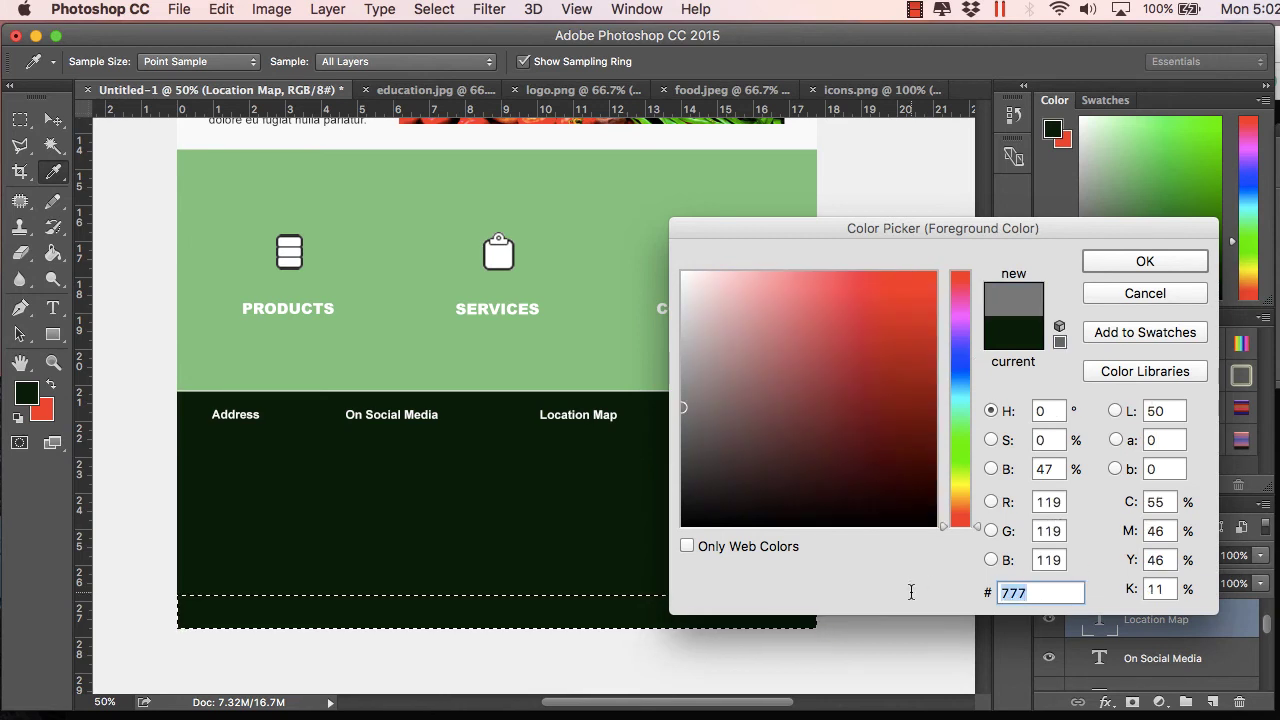
pyautogui.write('999')
pyautogui.click(1140, 264)
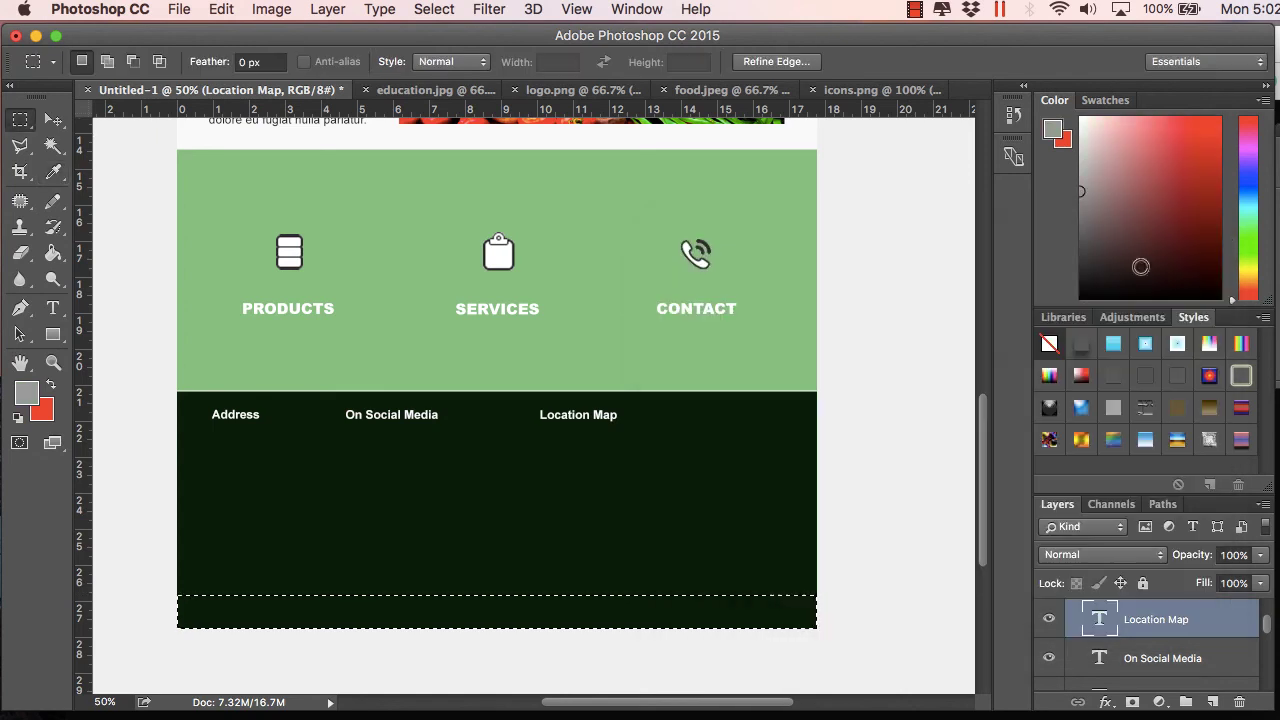
# - Fill the selected bottom strip with the grey foreground colour on a new layer and clear the selection
pyautogui.click(54, 253)
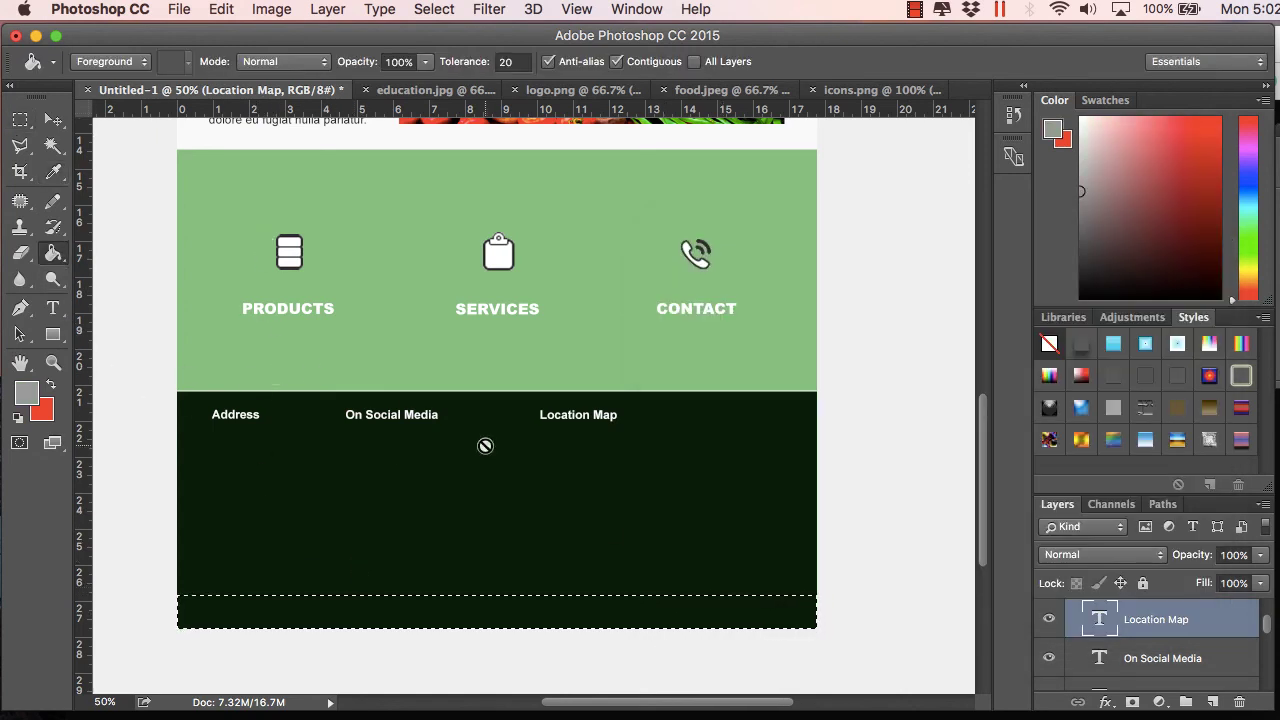
pyautogui.click(1212, 702)
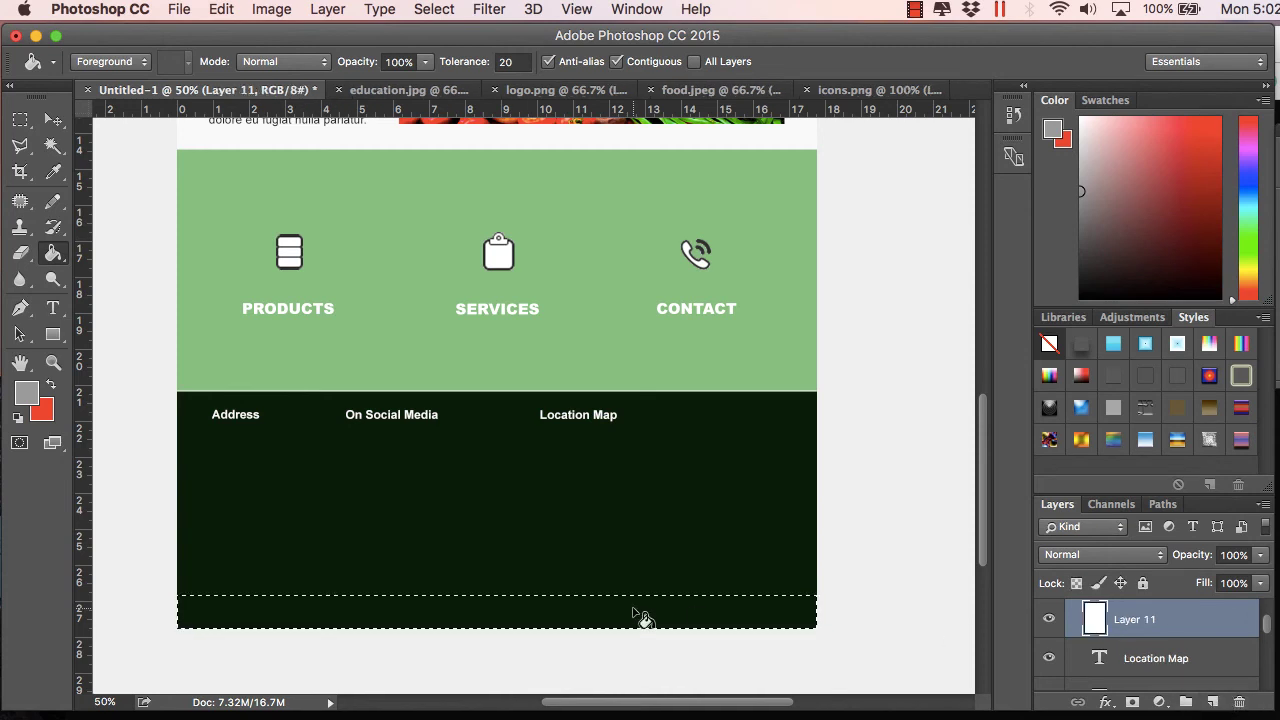
pyautogui.click(55, 124)
pyautogui.click(13, 126)
pyautogui.click(145, 206)
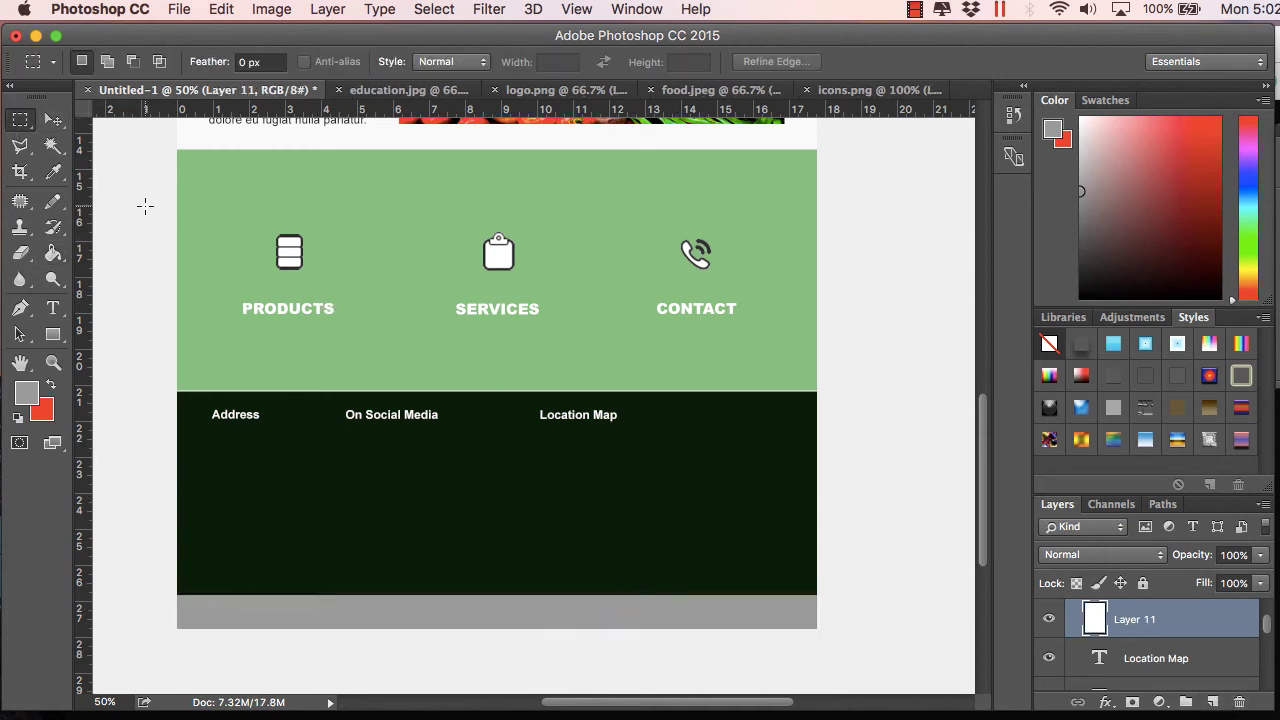
# - Add the white text "Copyright 2016" in Arial Bold 24 pt on the grey bottom bar and move it to the bar's centre
pyautogui.scroll(15, 145, 206)
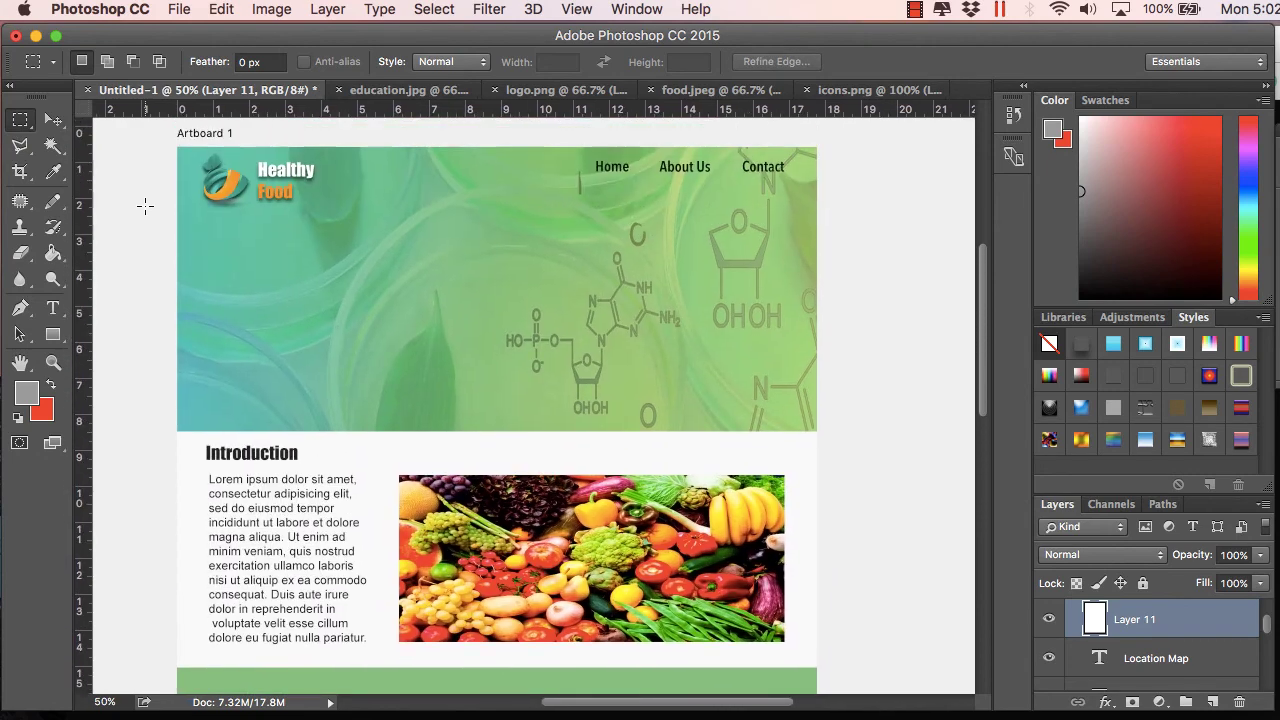
pyautogui.scroll(-15, 145, 206)
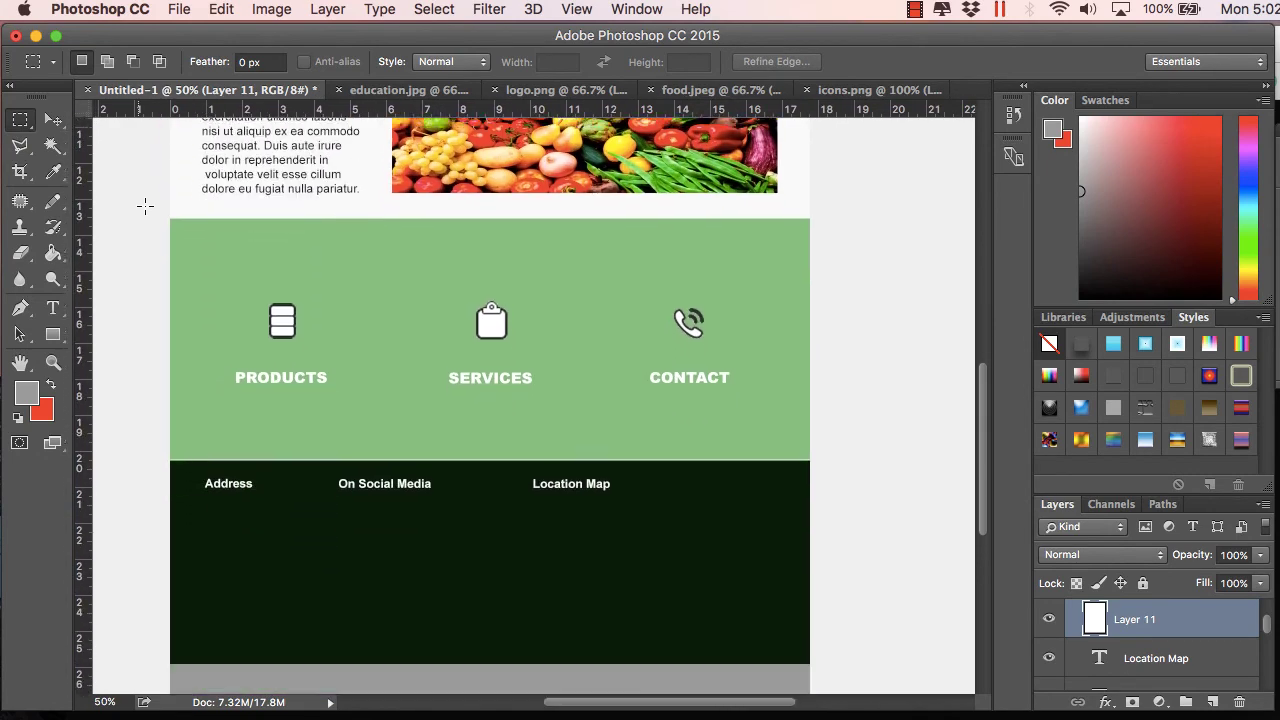
pyautogui.scroll(-2, 145, 206)
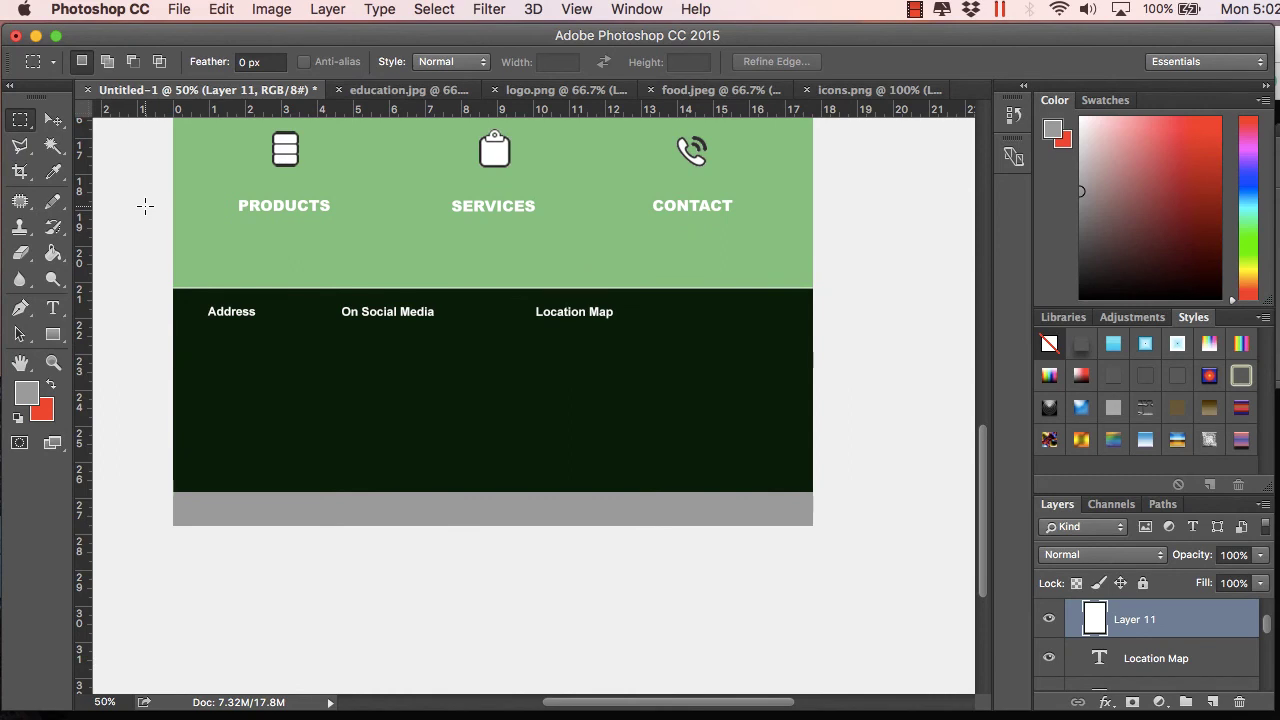
pyautogui.click(53, 308)
pyautogui.click(376, 511)
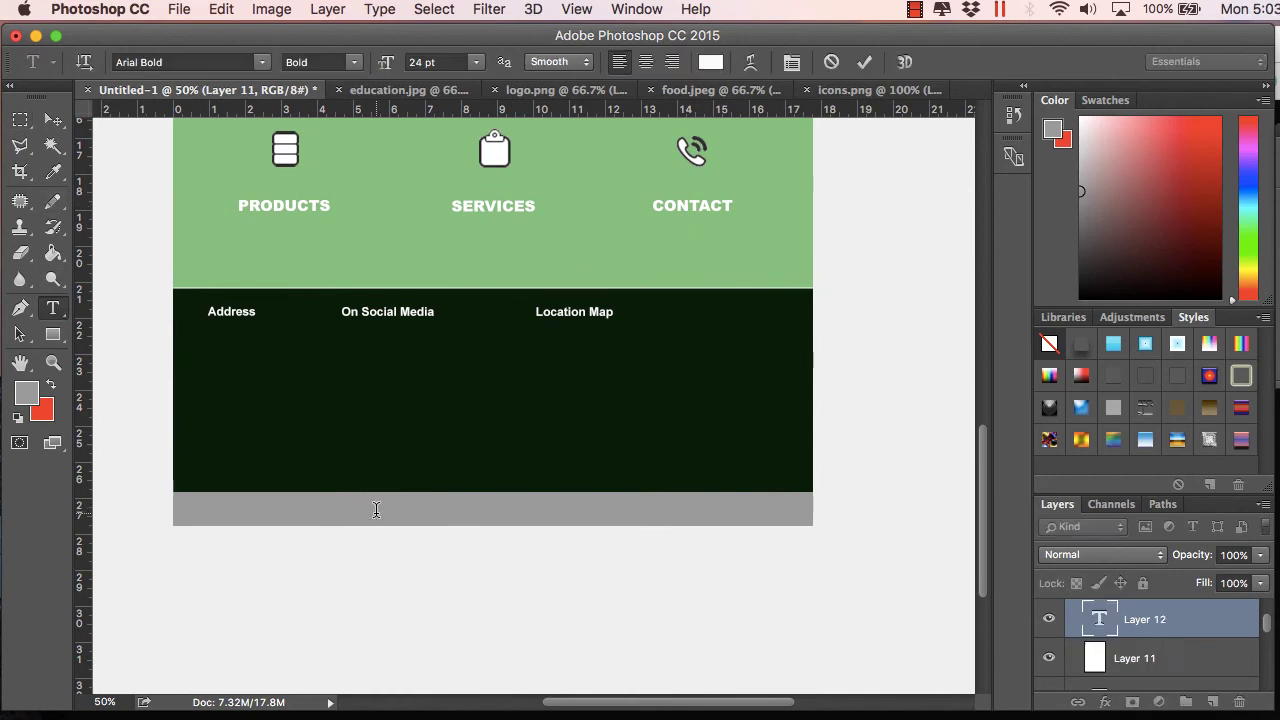
pyautogui.write('©')
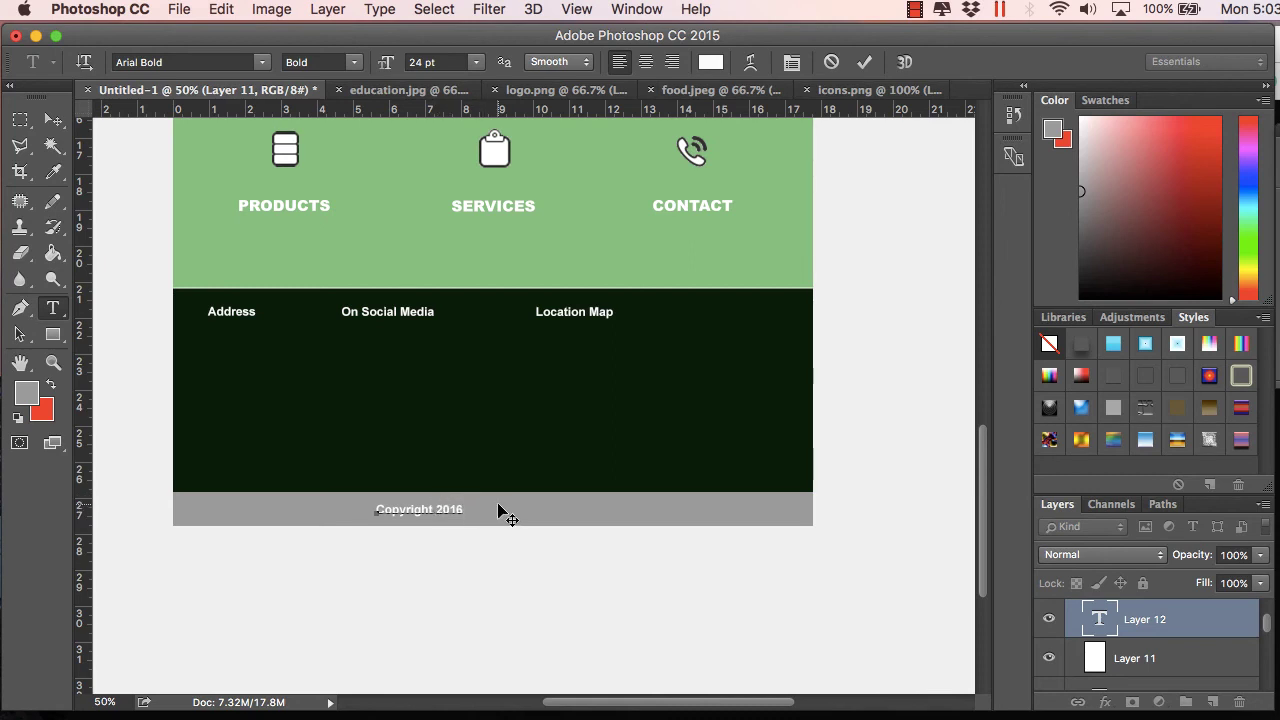
pyautogui.click(60, 128)
pyautogui.moveTo(437, 514); pyautogui.dragTo(505, 508)
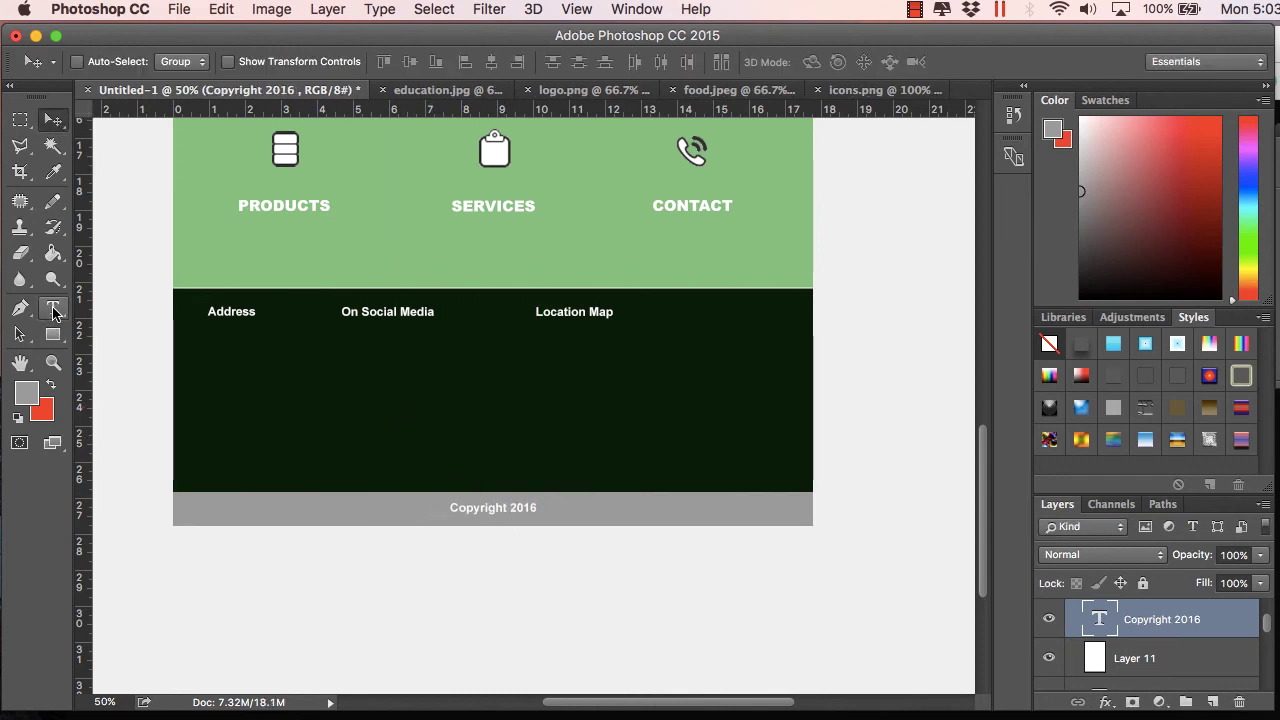
# - Change the year in the grey bar's copyright text to 2018
pyautogui.click(53, 310)
pyautogui.click(536, 507)
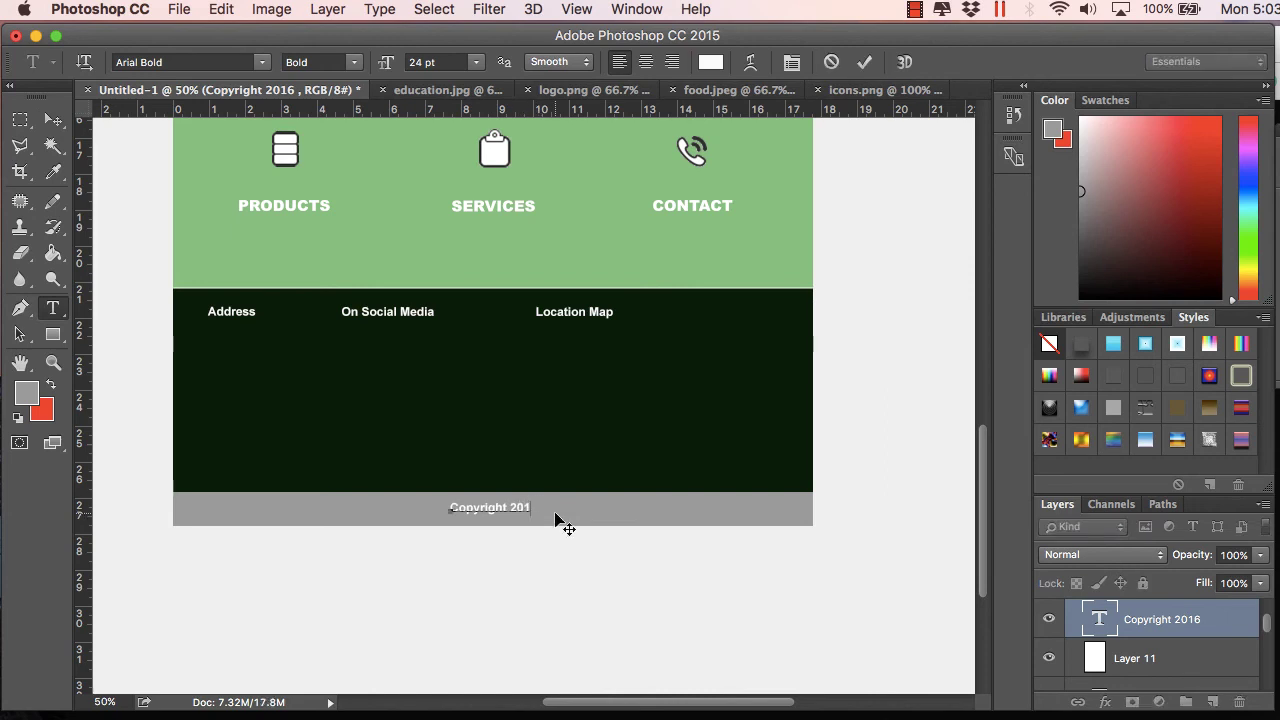
pyautogui.write('8')
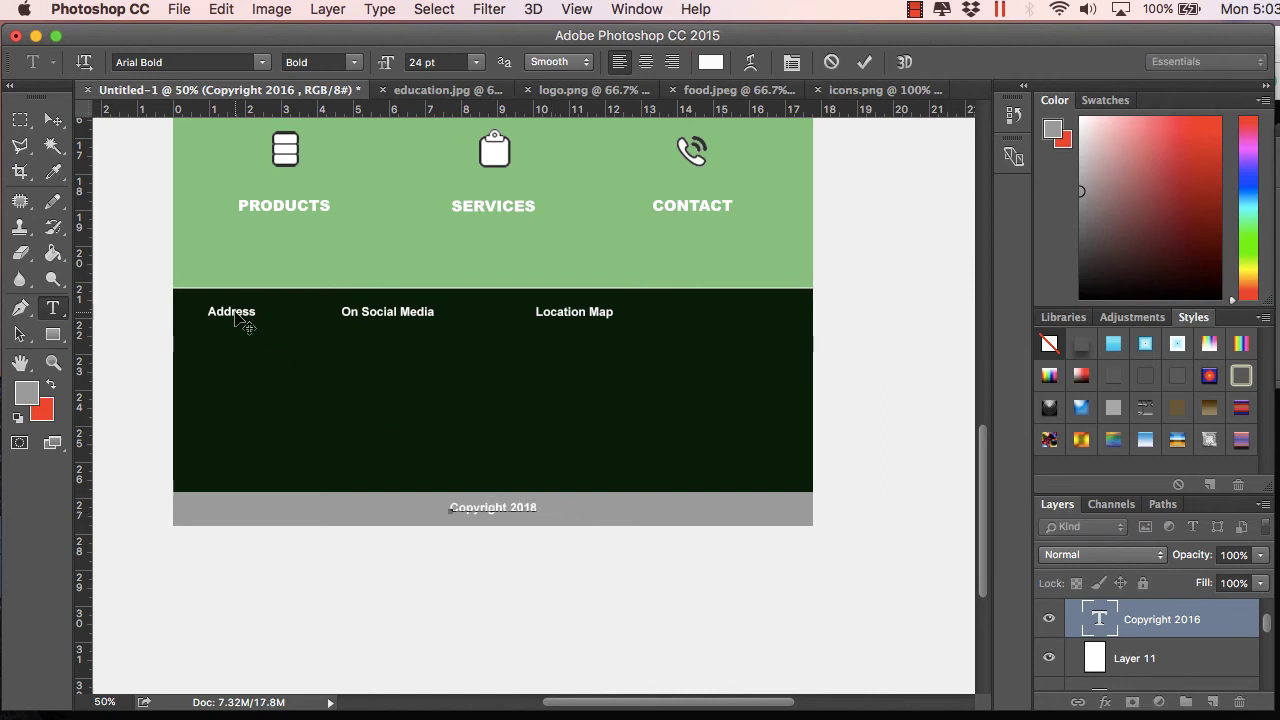
pyautogui.click(53, 120)
pyautogui.scroll(3, 585, 406)
pyautogui.scroll(20, 582, 399)
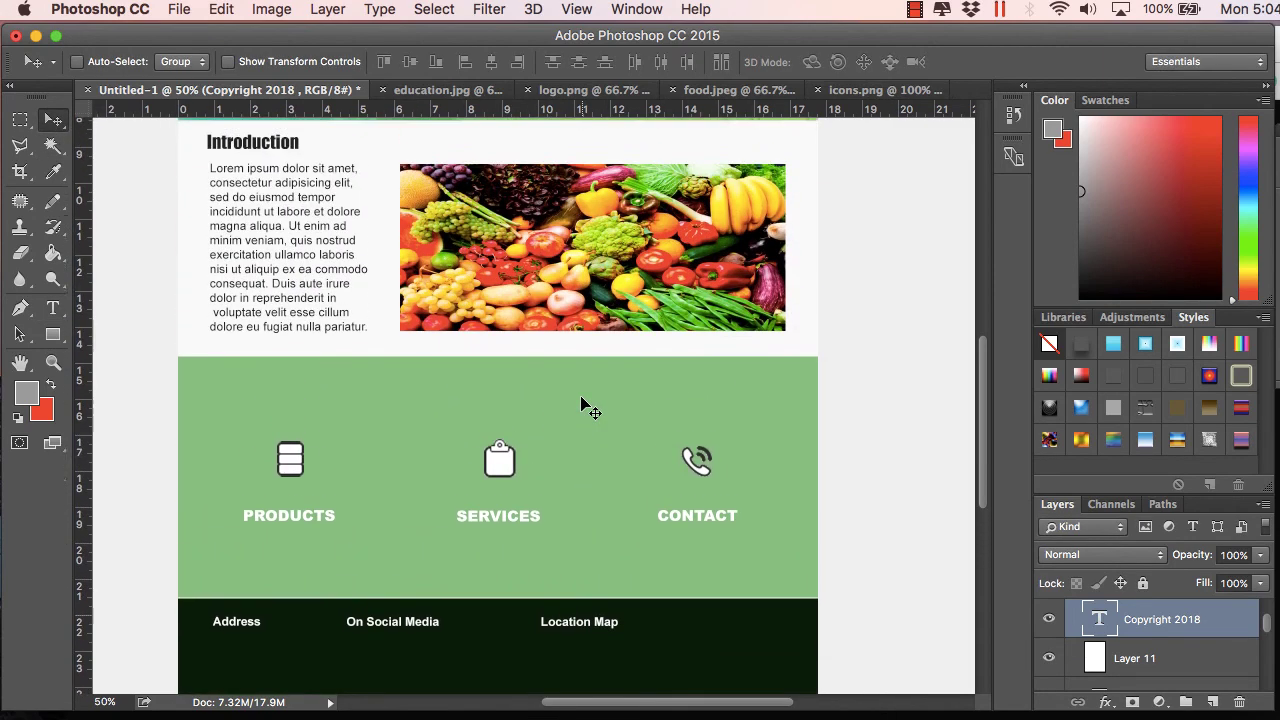
pyautogui.scroll(-20, 582, 405)
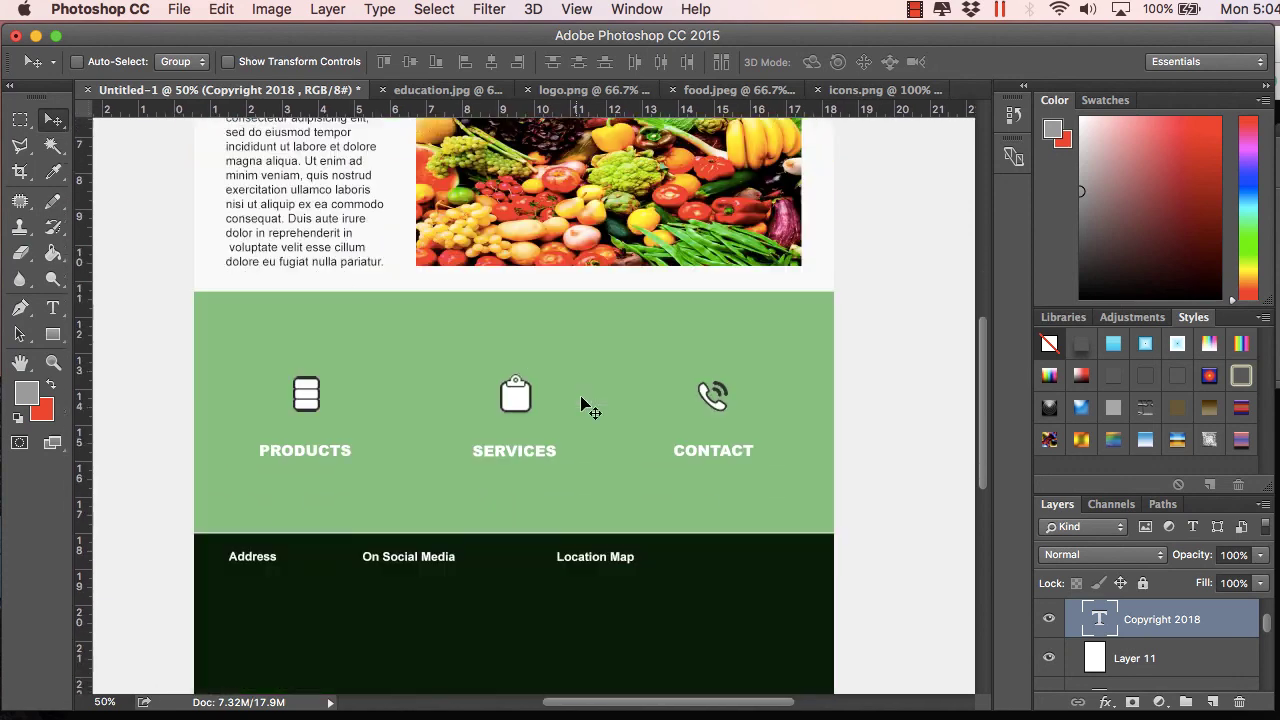
pyautogui.scroll(10, 585, 406)
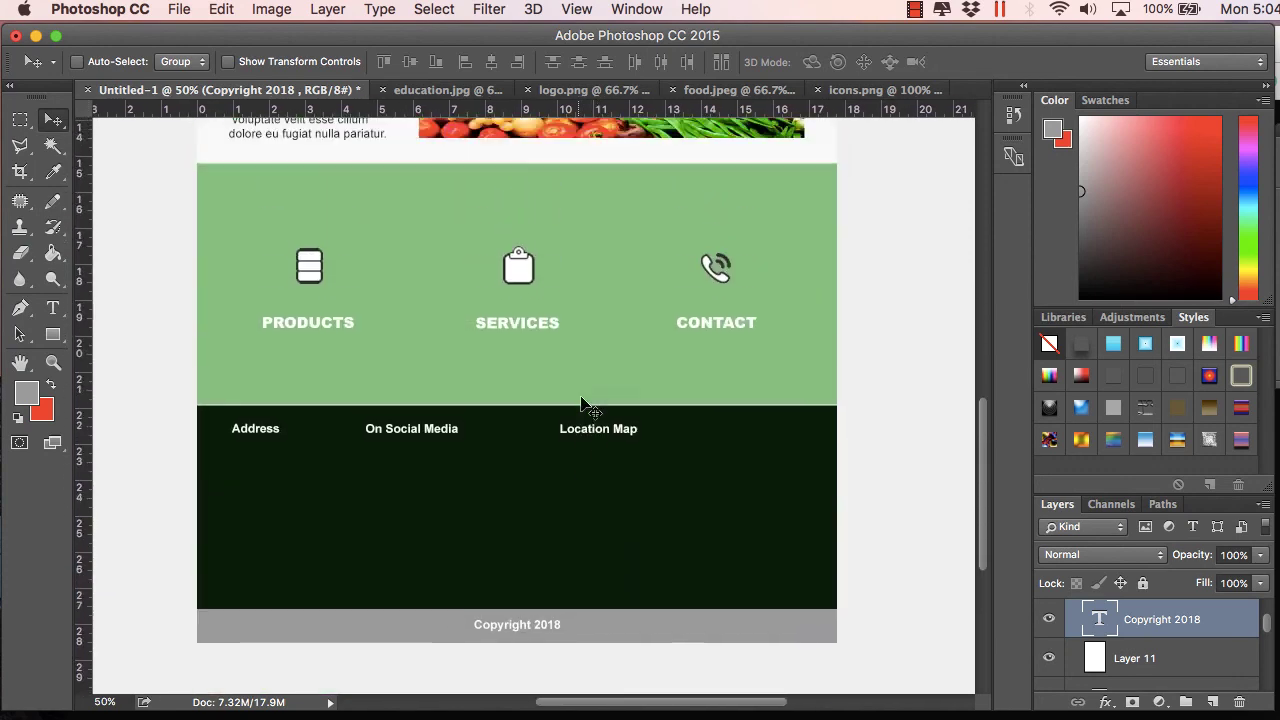
pyautogui.scroll(15, 582, 404)
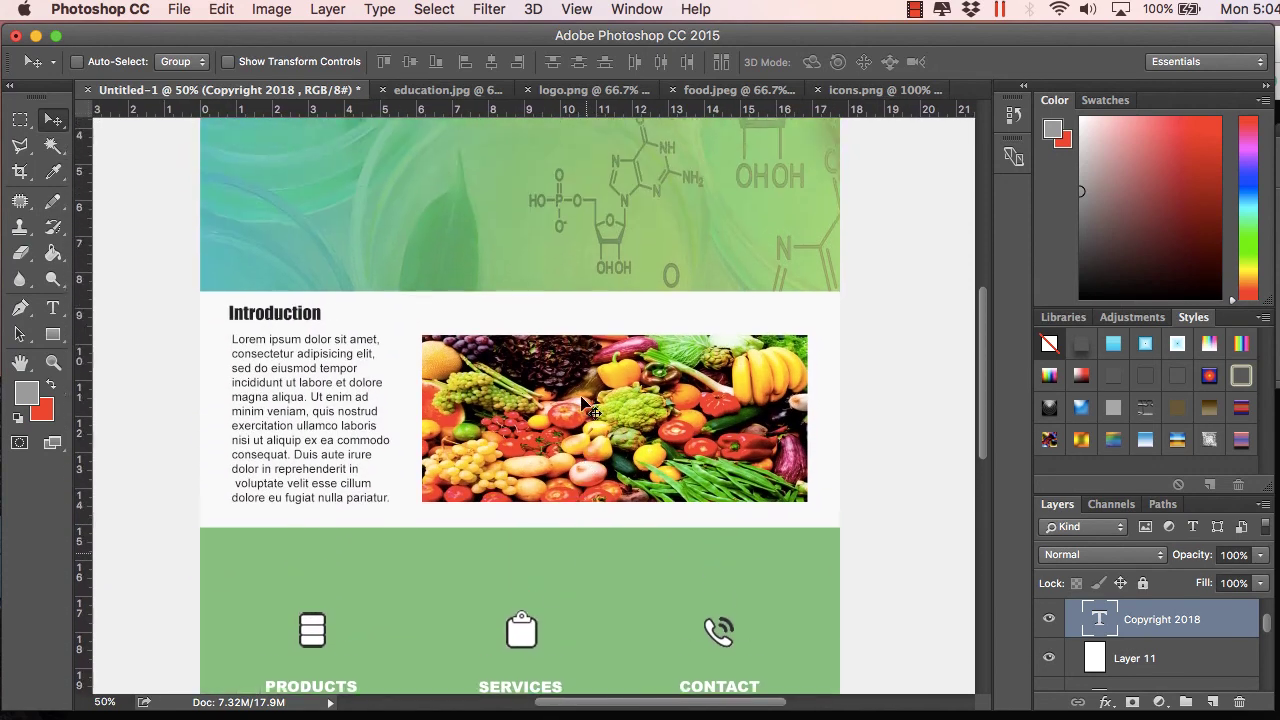
pyautogui.scroll(2, 586, 405)
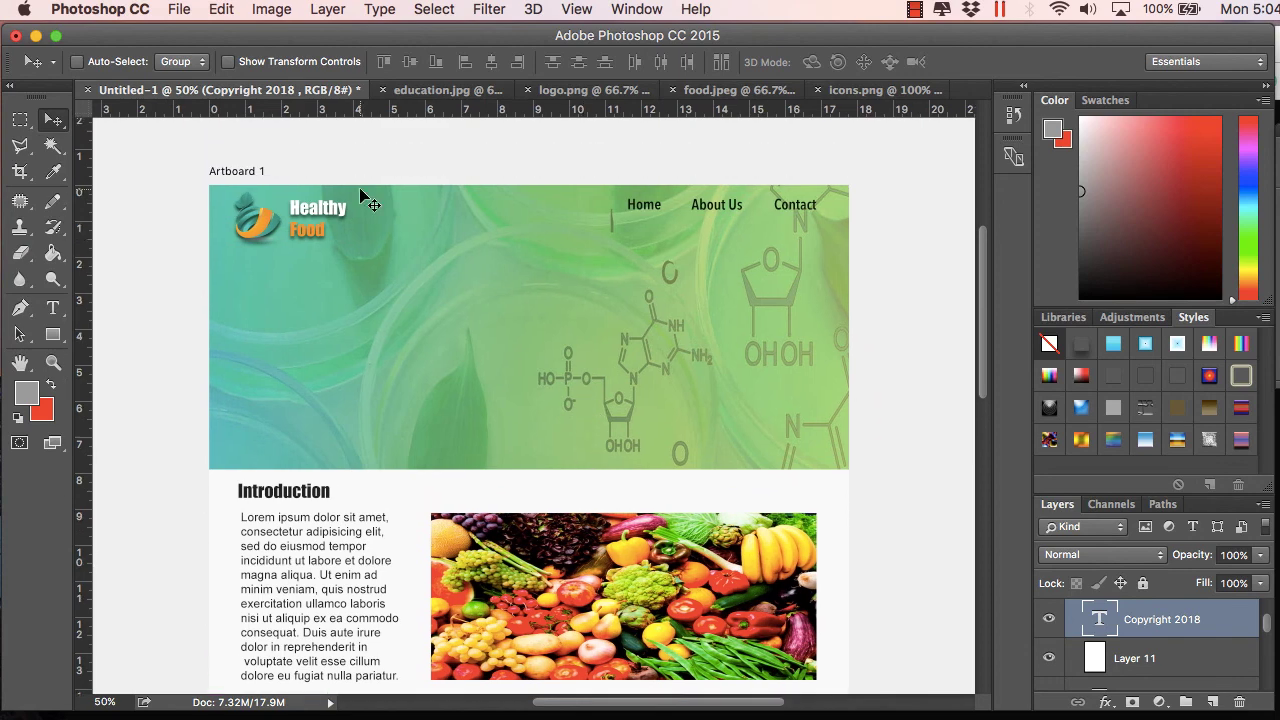
# - Start a Save for Web (Legacy) export of the page as a JPEG with quality 80
pyautogui.click(179, 9)
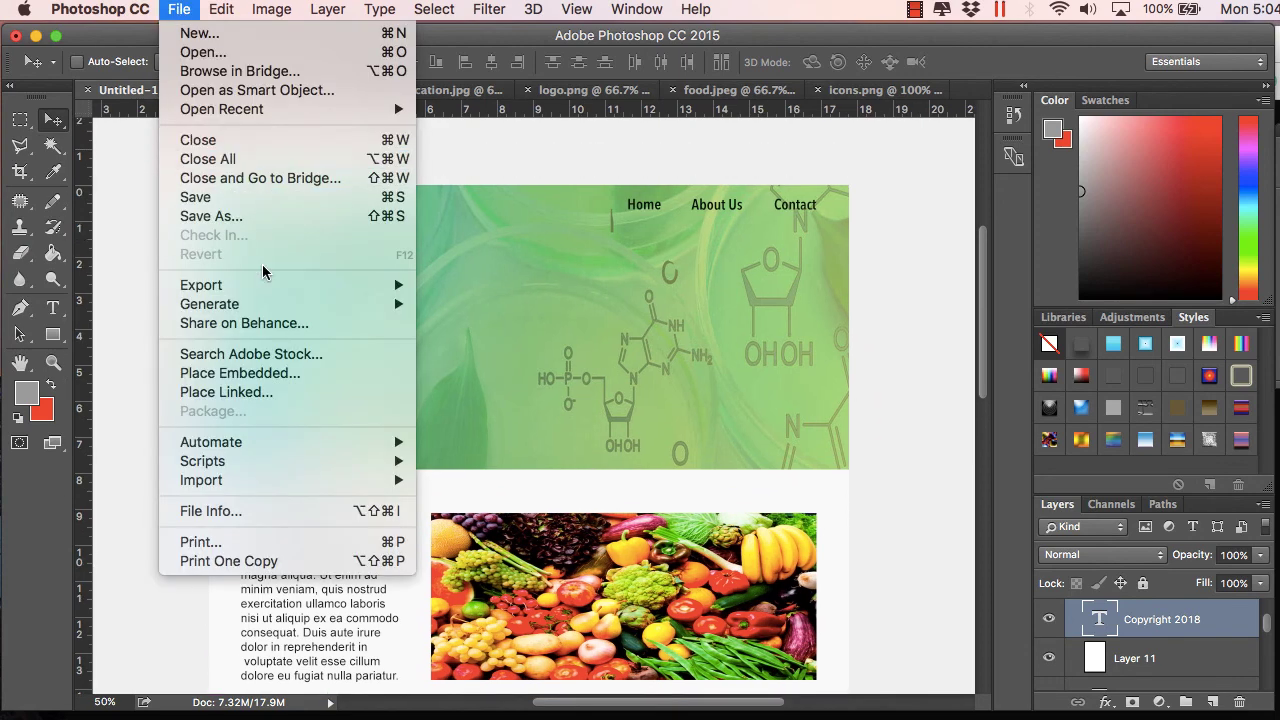
pyautogui.moveTo(304, 284)
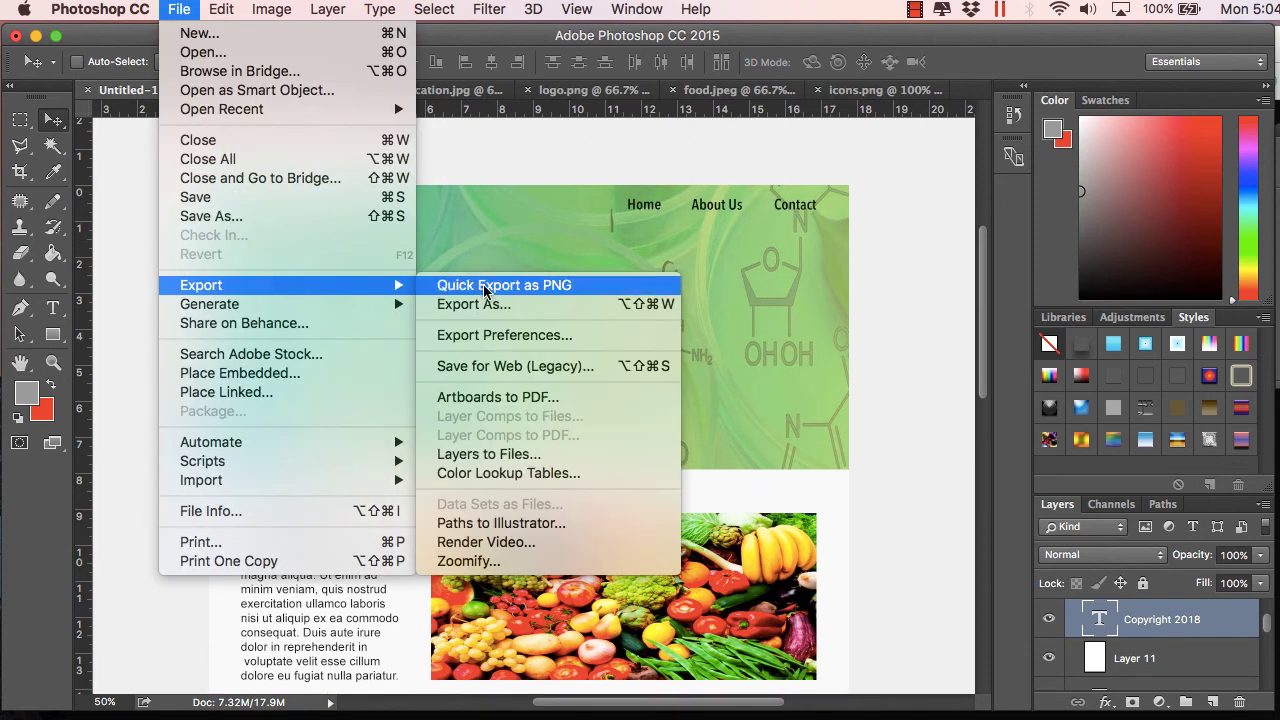
pyautogui.click(480, 367)
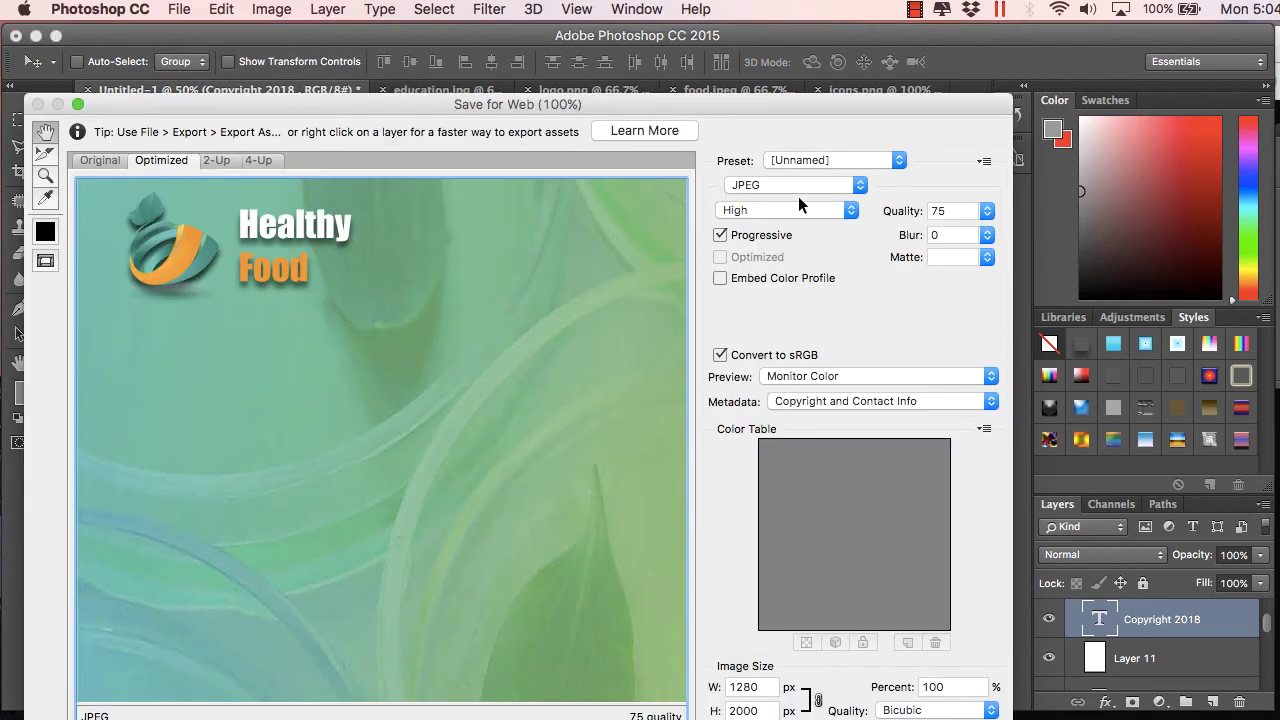
pyautogui.click(827, 230)
# - Save the optimized image to the Desktop as template.jpg
pyautogui.press('Return')
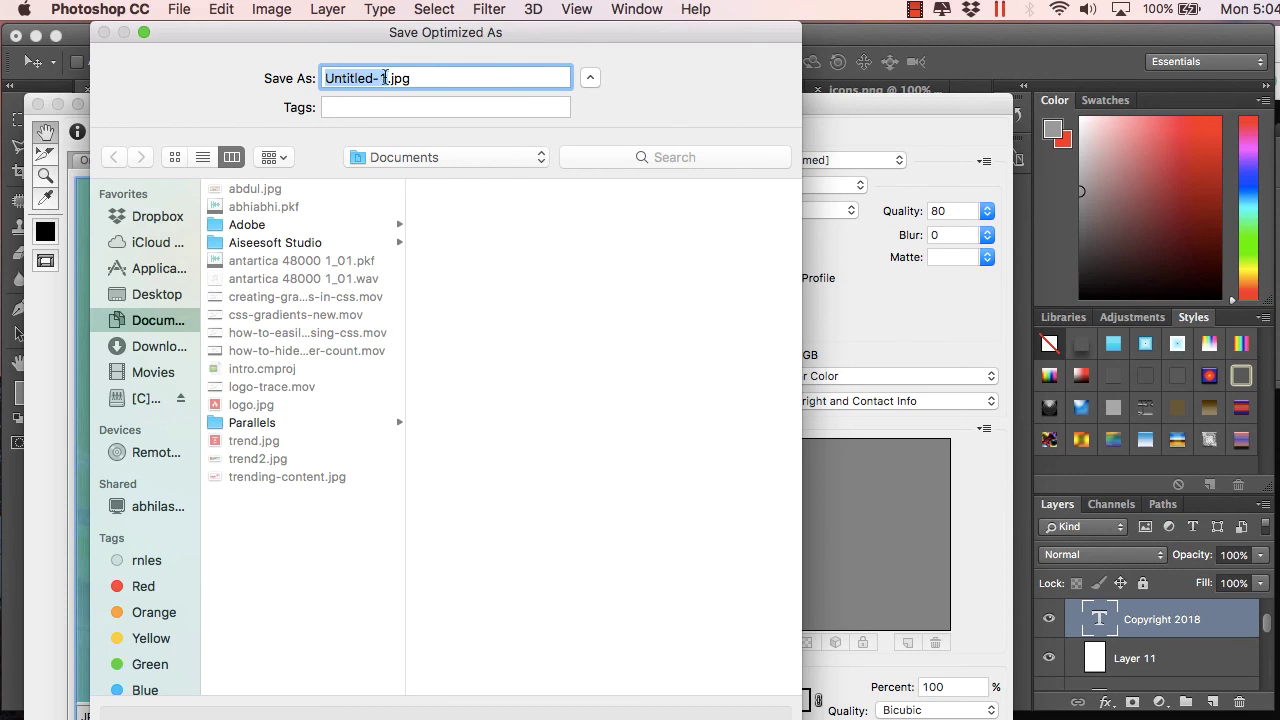
pyautogui.write('template')
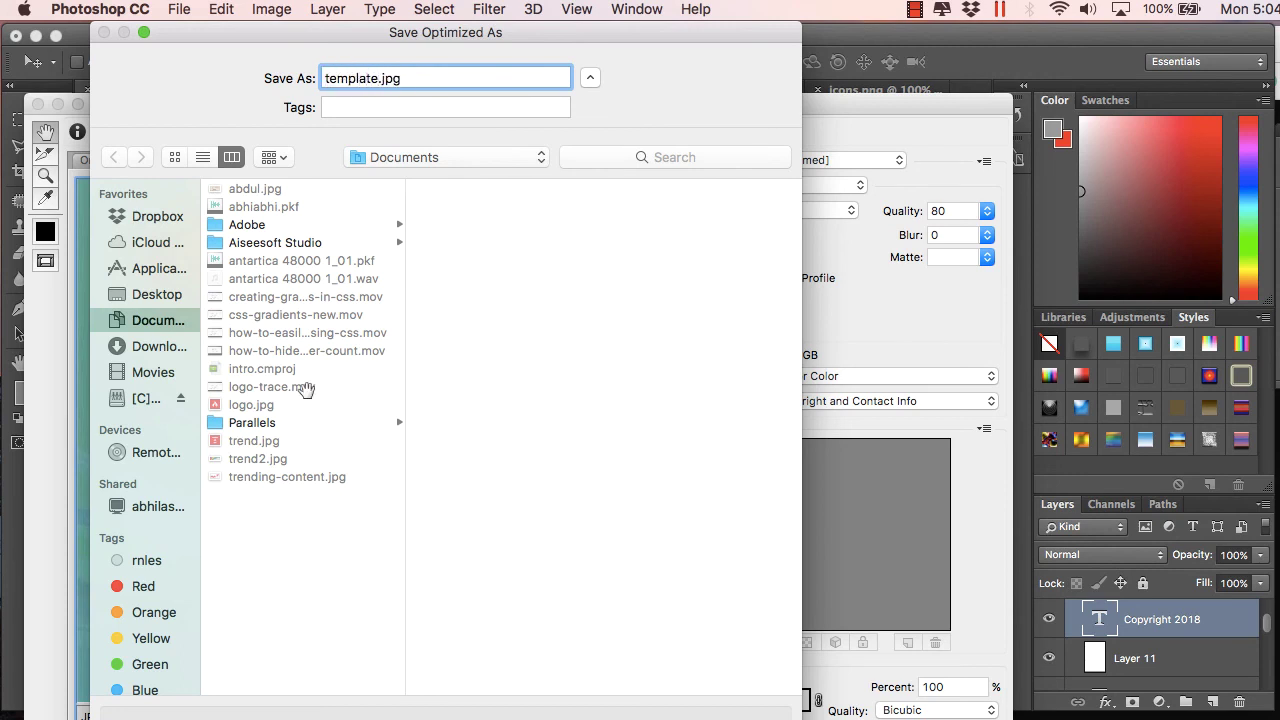
pyautogui.click(175, 294)
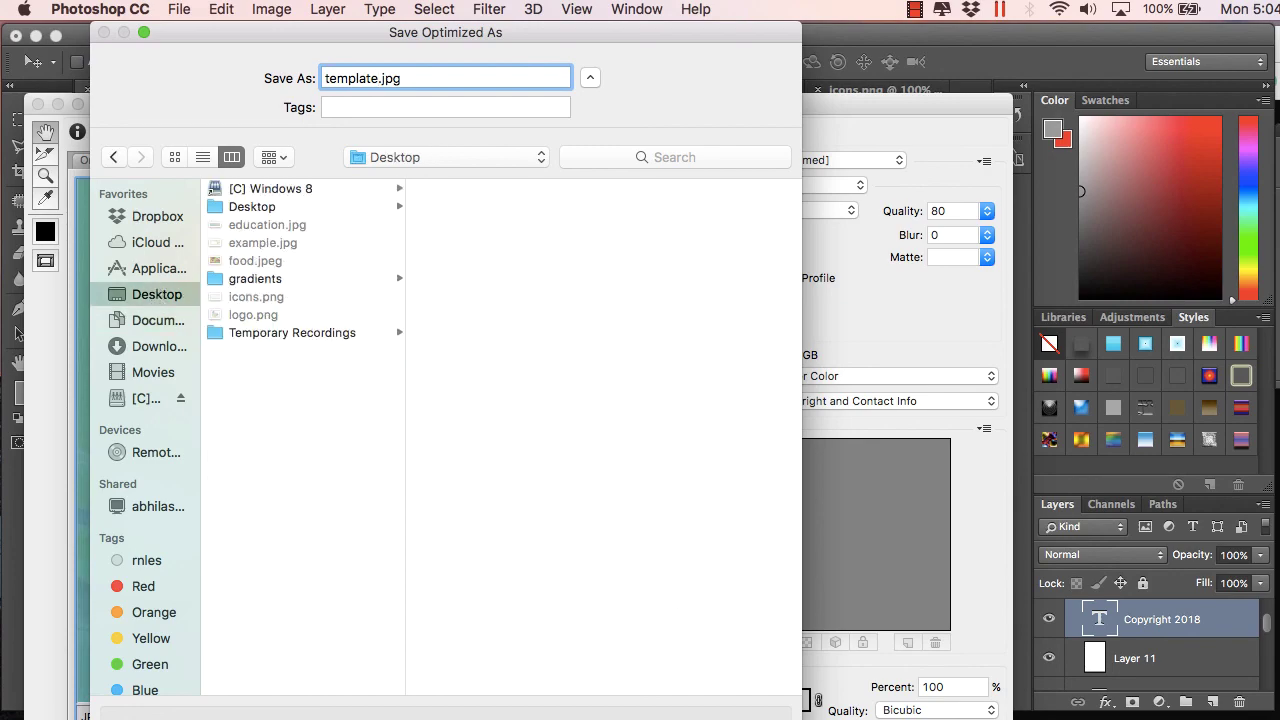
pyautogui.press('Return')
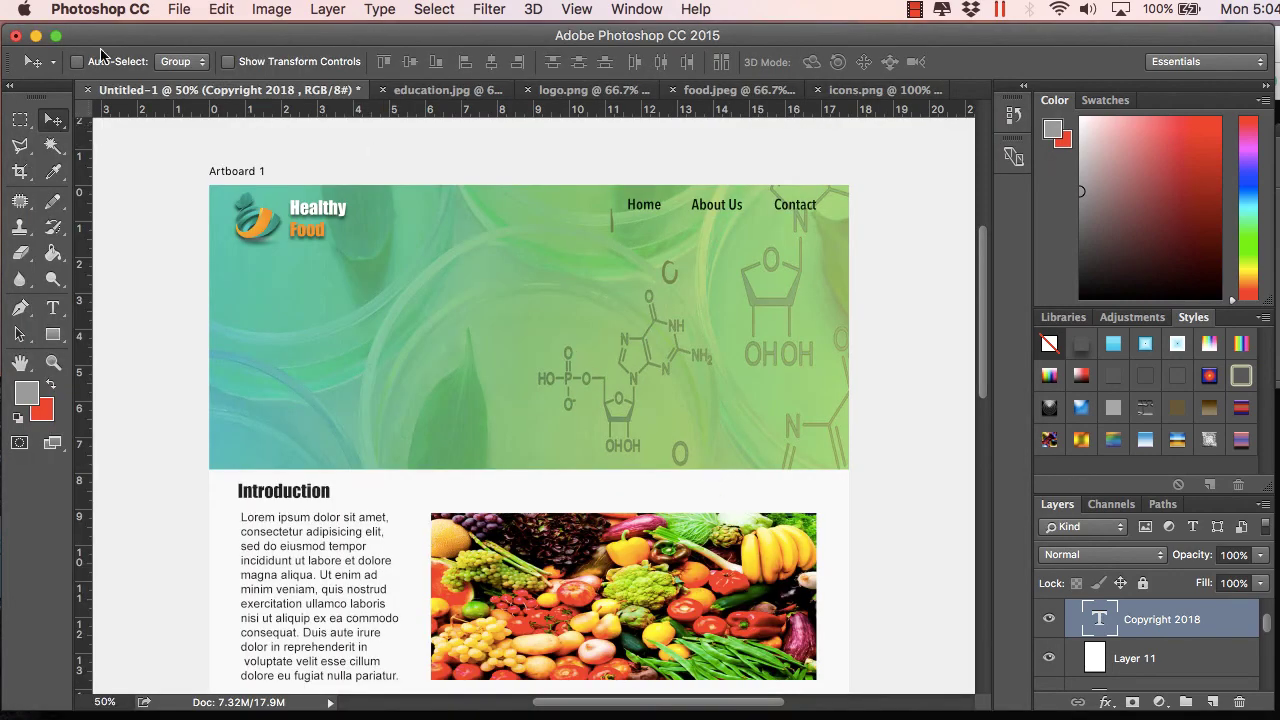
# - Minimize Photoshop, then open template.jpg from the desktop in Preview and enlarge its window to show the whole page
pyautogui.click(36, 35)
pyautogui.click(103, 46)
pyautogui.click(438, 290)
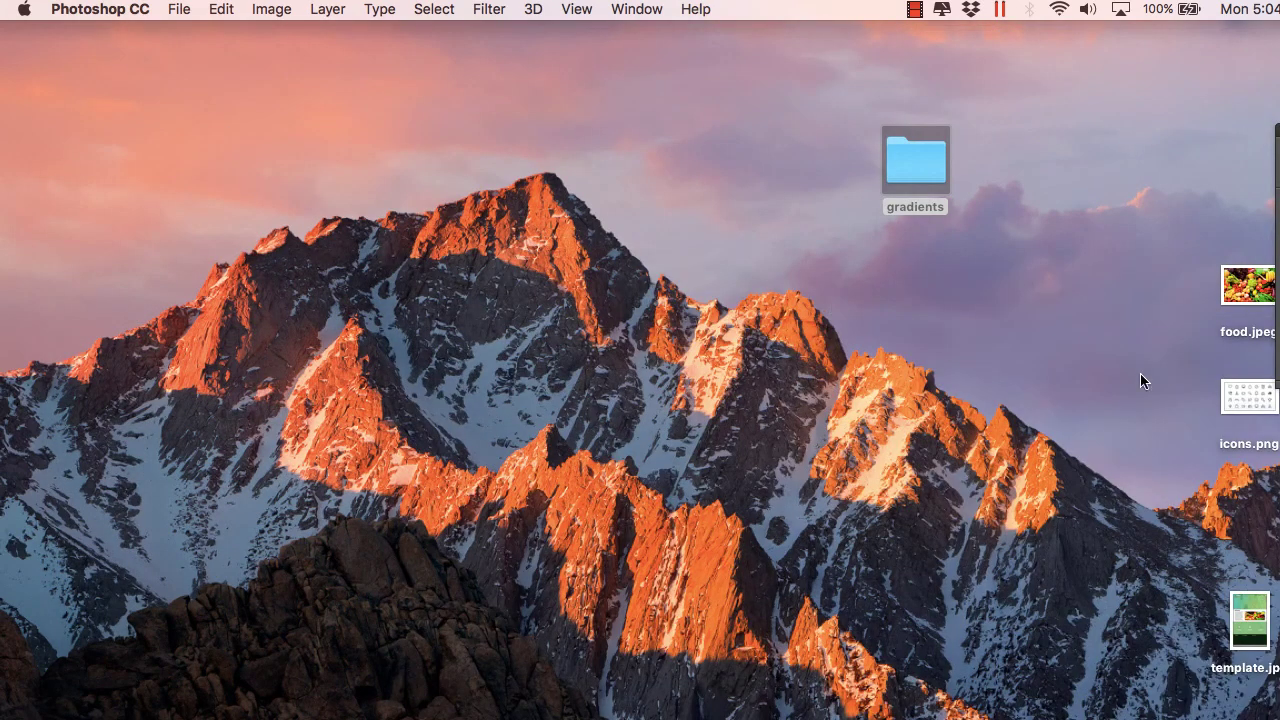
pyautogui.doubleClick(1246, 613)
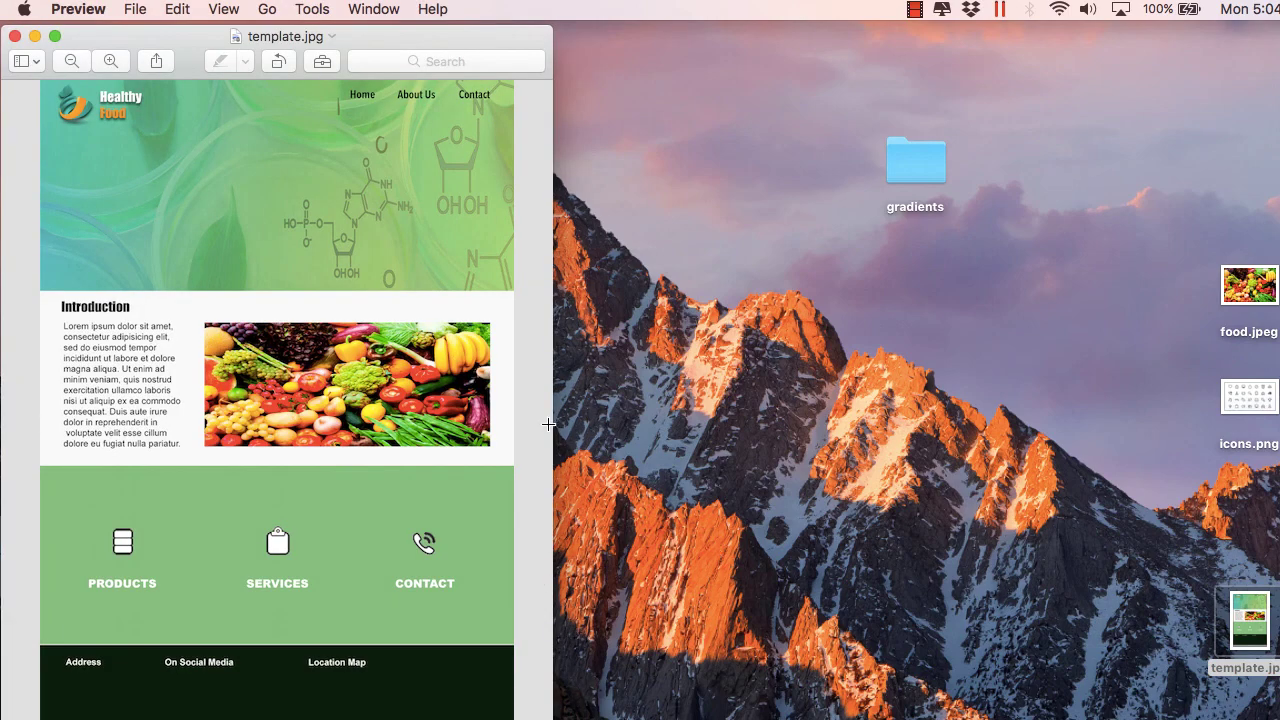
pyautogui.moveTo(553, 425); pyautogui.dragTo(1274, 390)
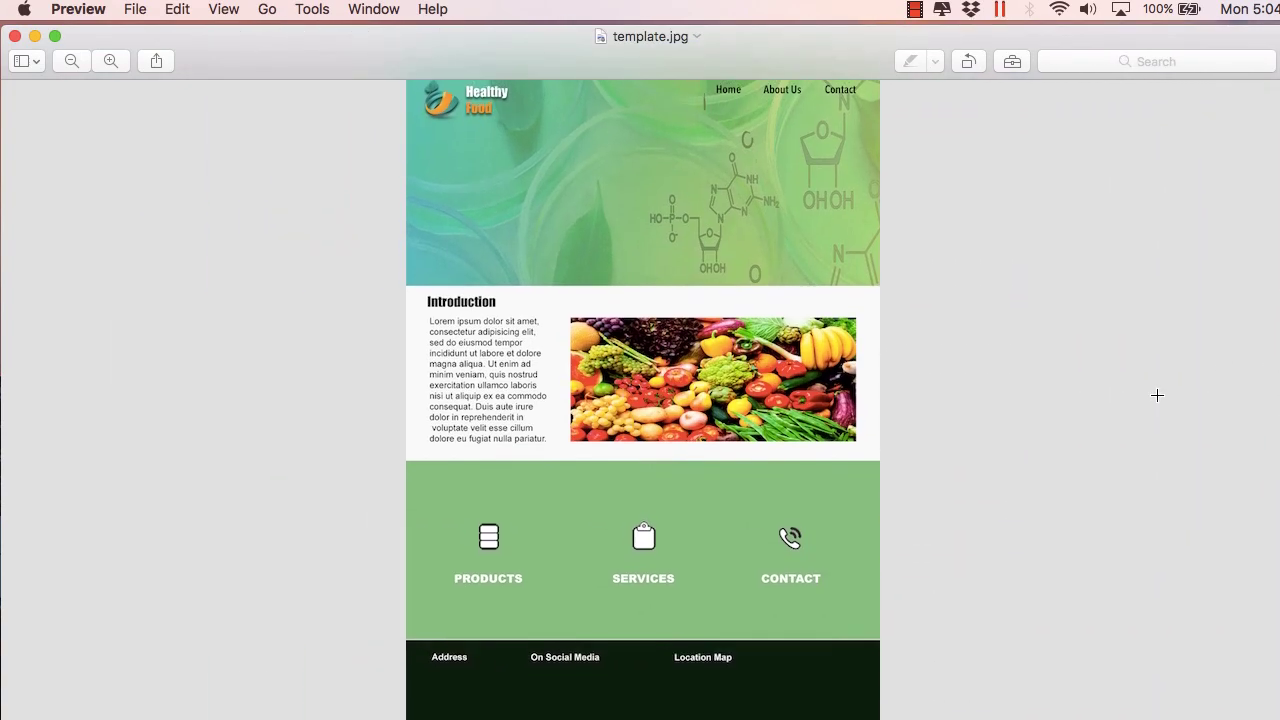
pyautogui.moveTo(1097, 719)
pyautogui.mouseDown()
pyautogui.moveTo(1094, 700)
pyautogui.moveTo(1097, 715)
pyautogui.mouseUp()
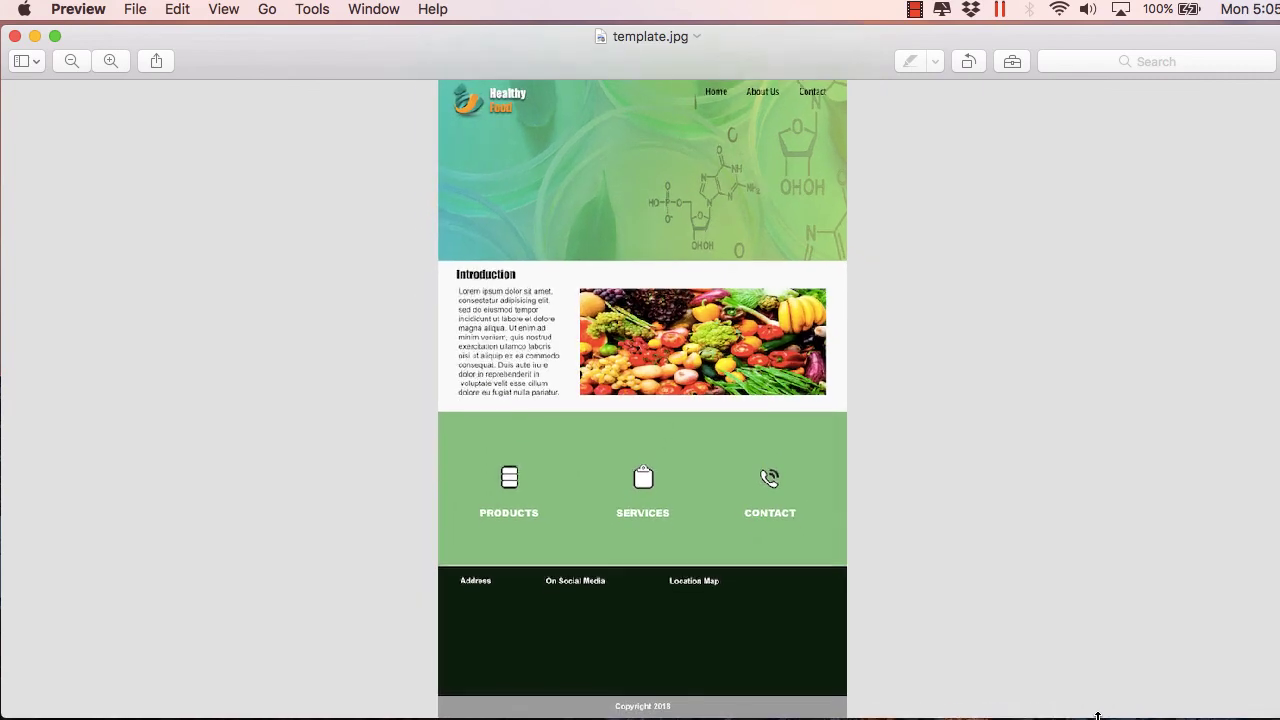